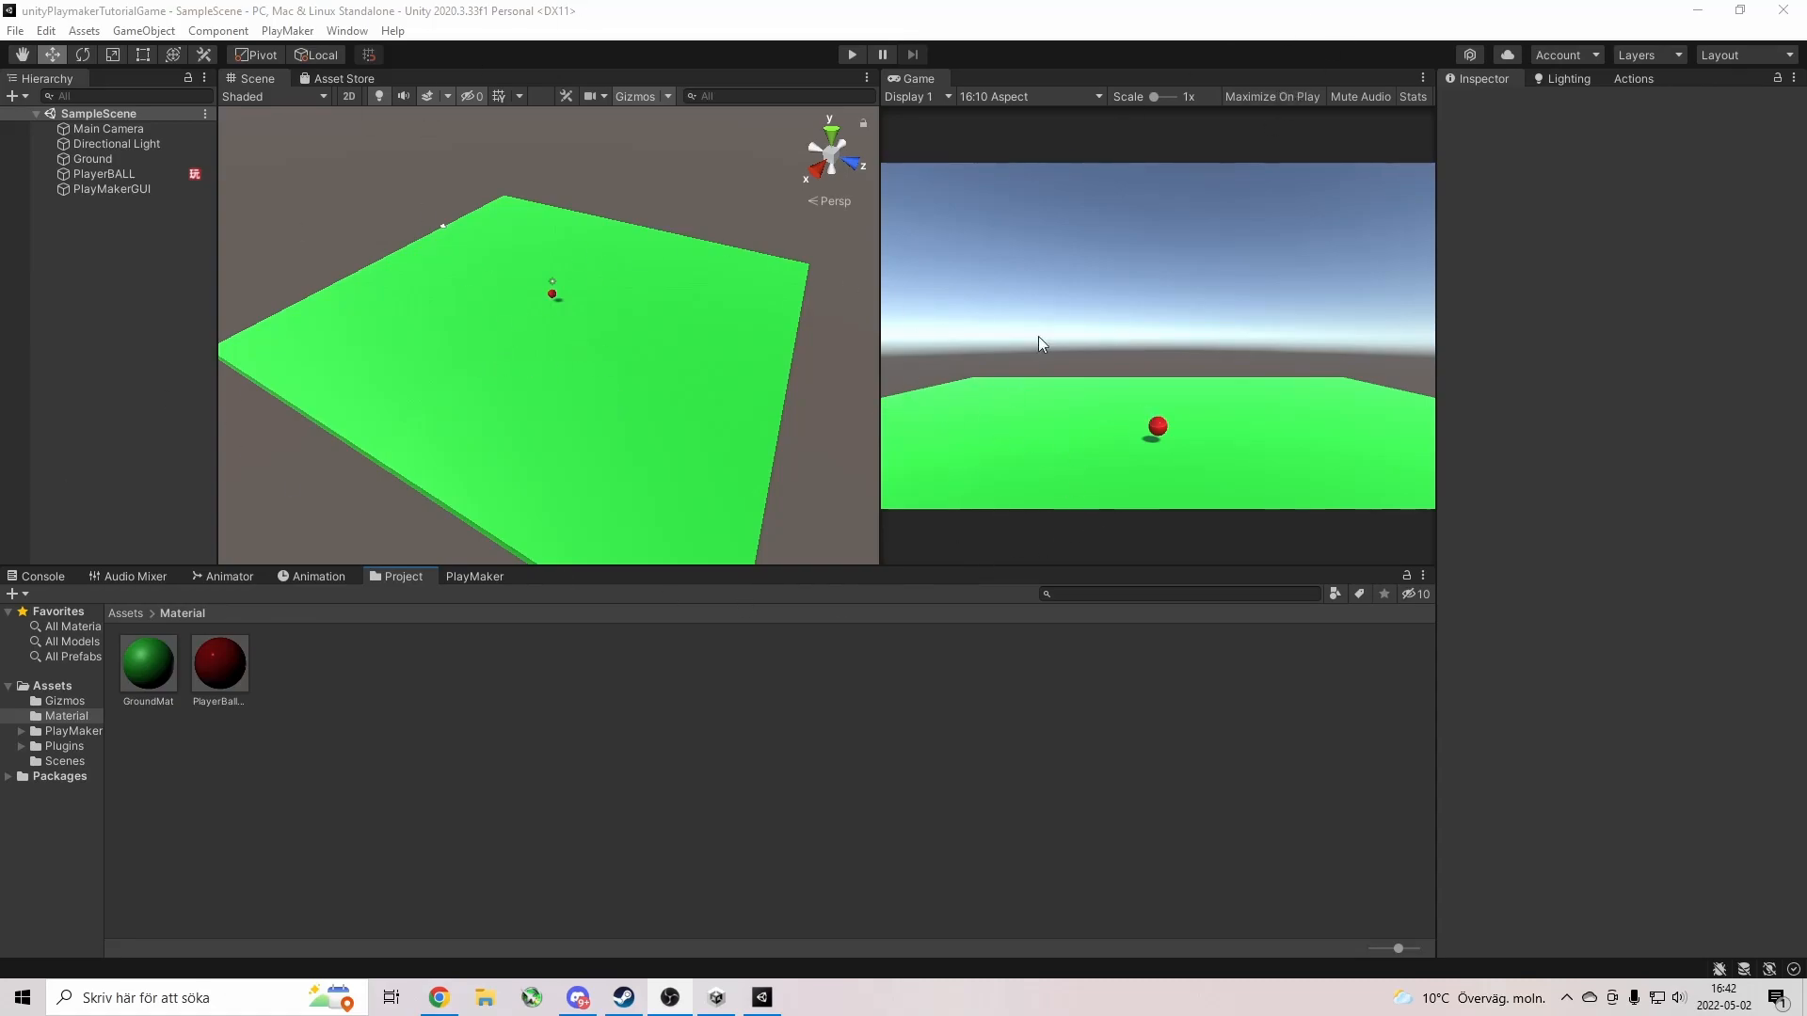
Play-test the scene, rolling the red ball left, forward and right with A, W, D, then stop.
left_click(853, 54)
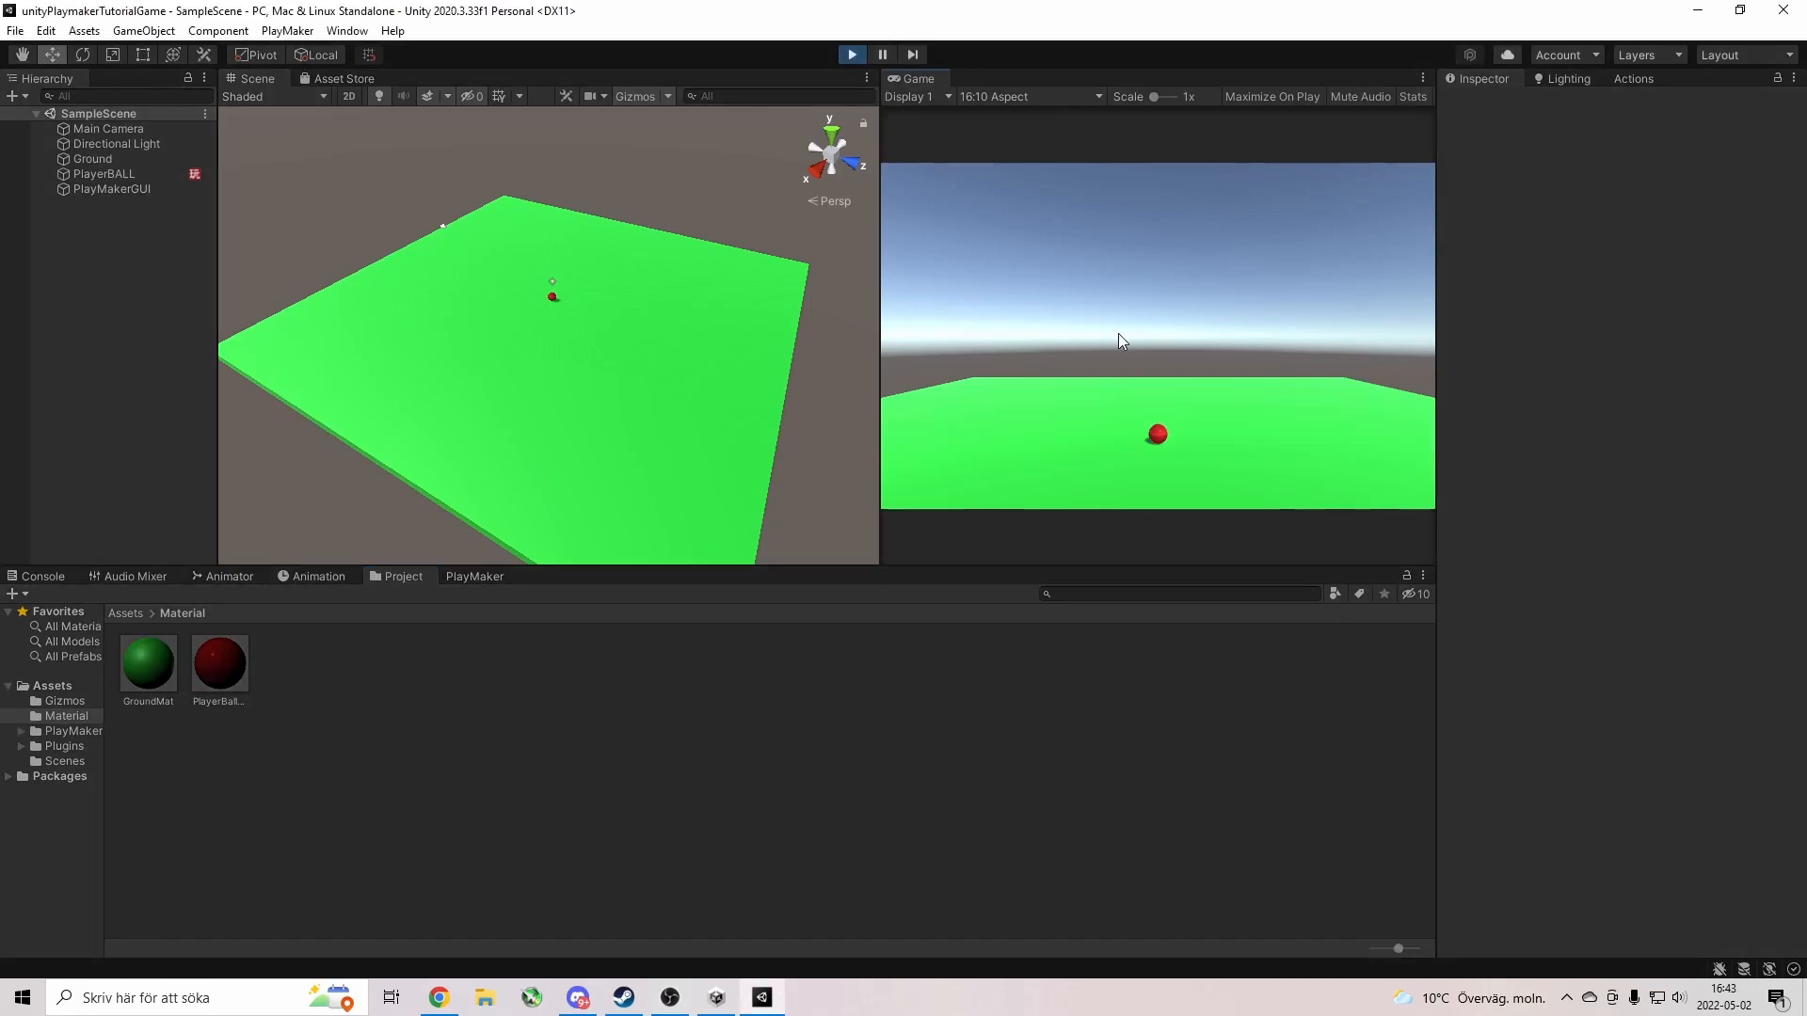
key("a")
key("w")
key("d")
left_click(853, 55)
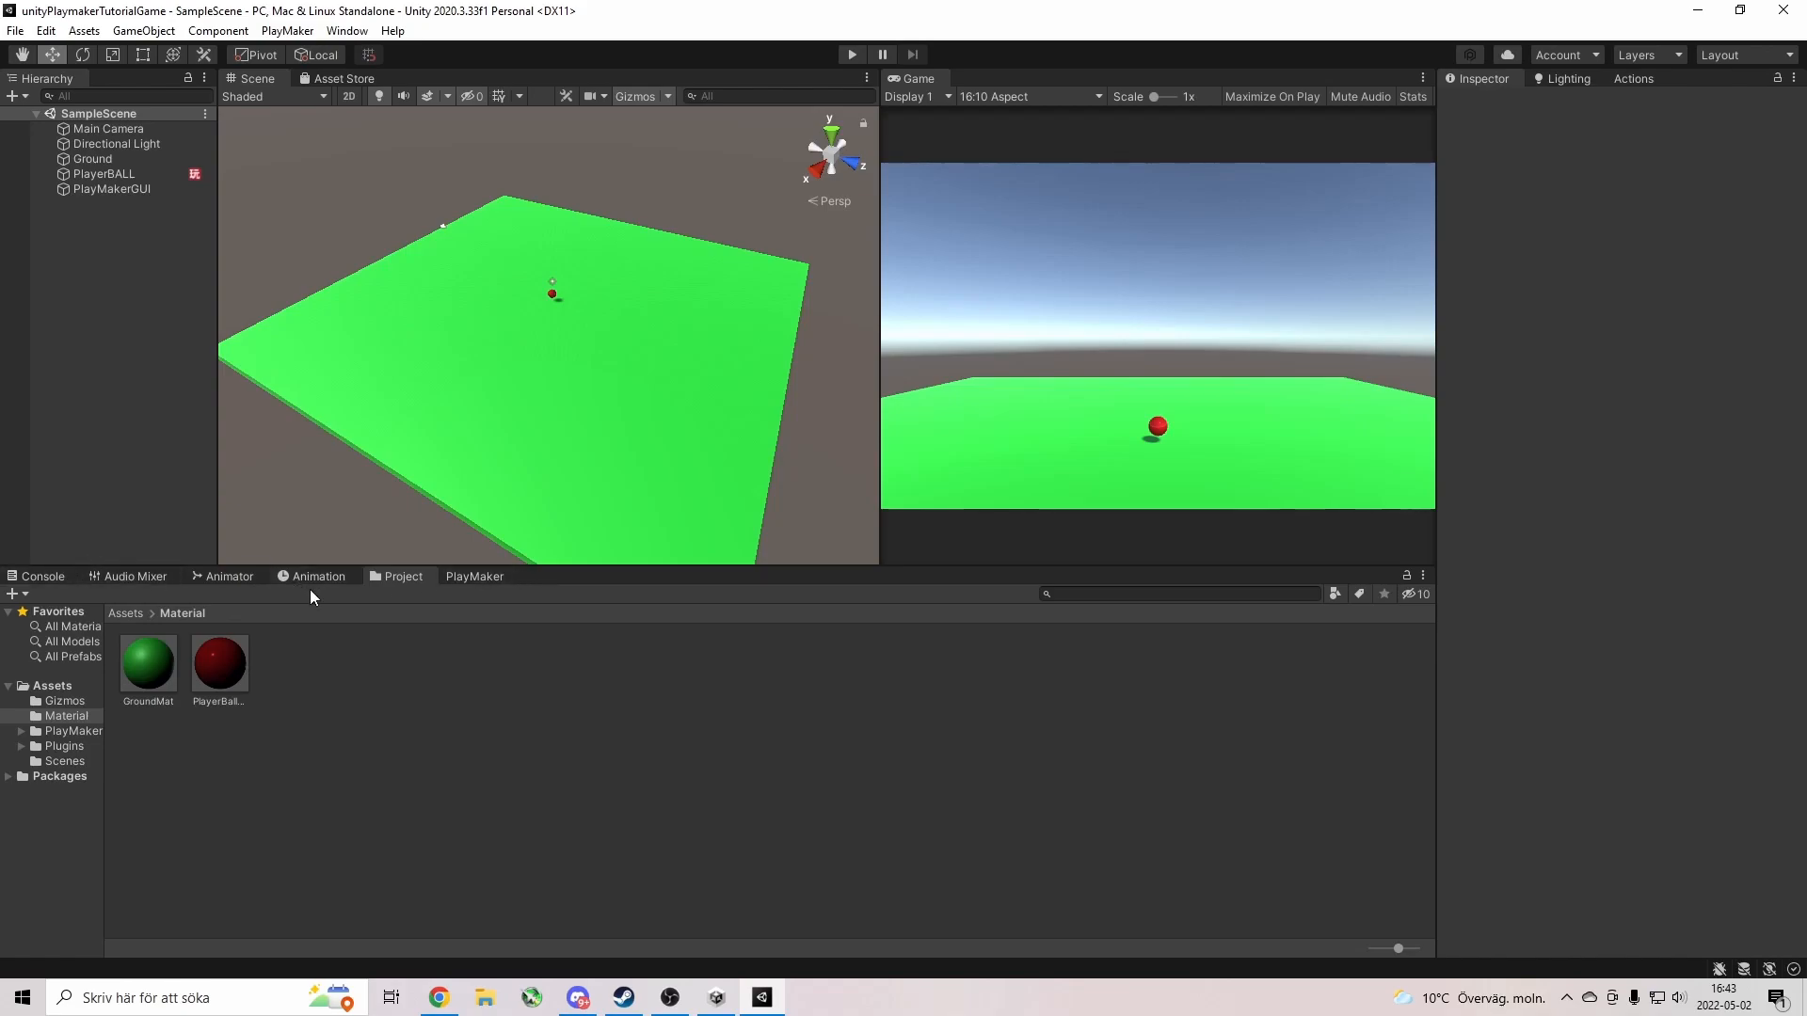
In the Scenes folder, rename SampleScene to 'Ball on weeeed' and reload the open scene.
left_click(125, 613)
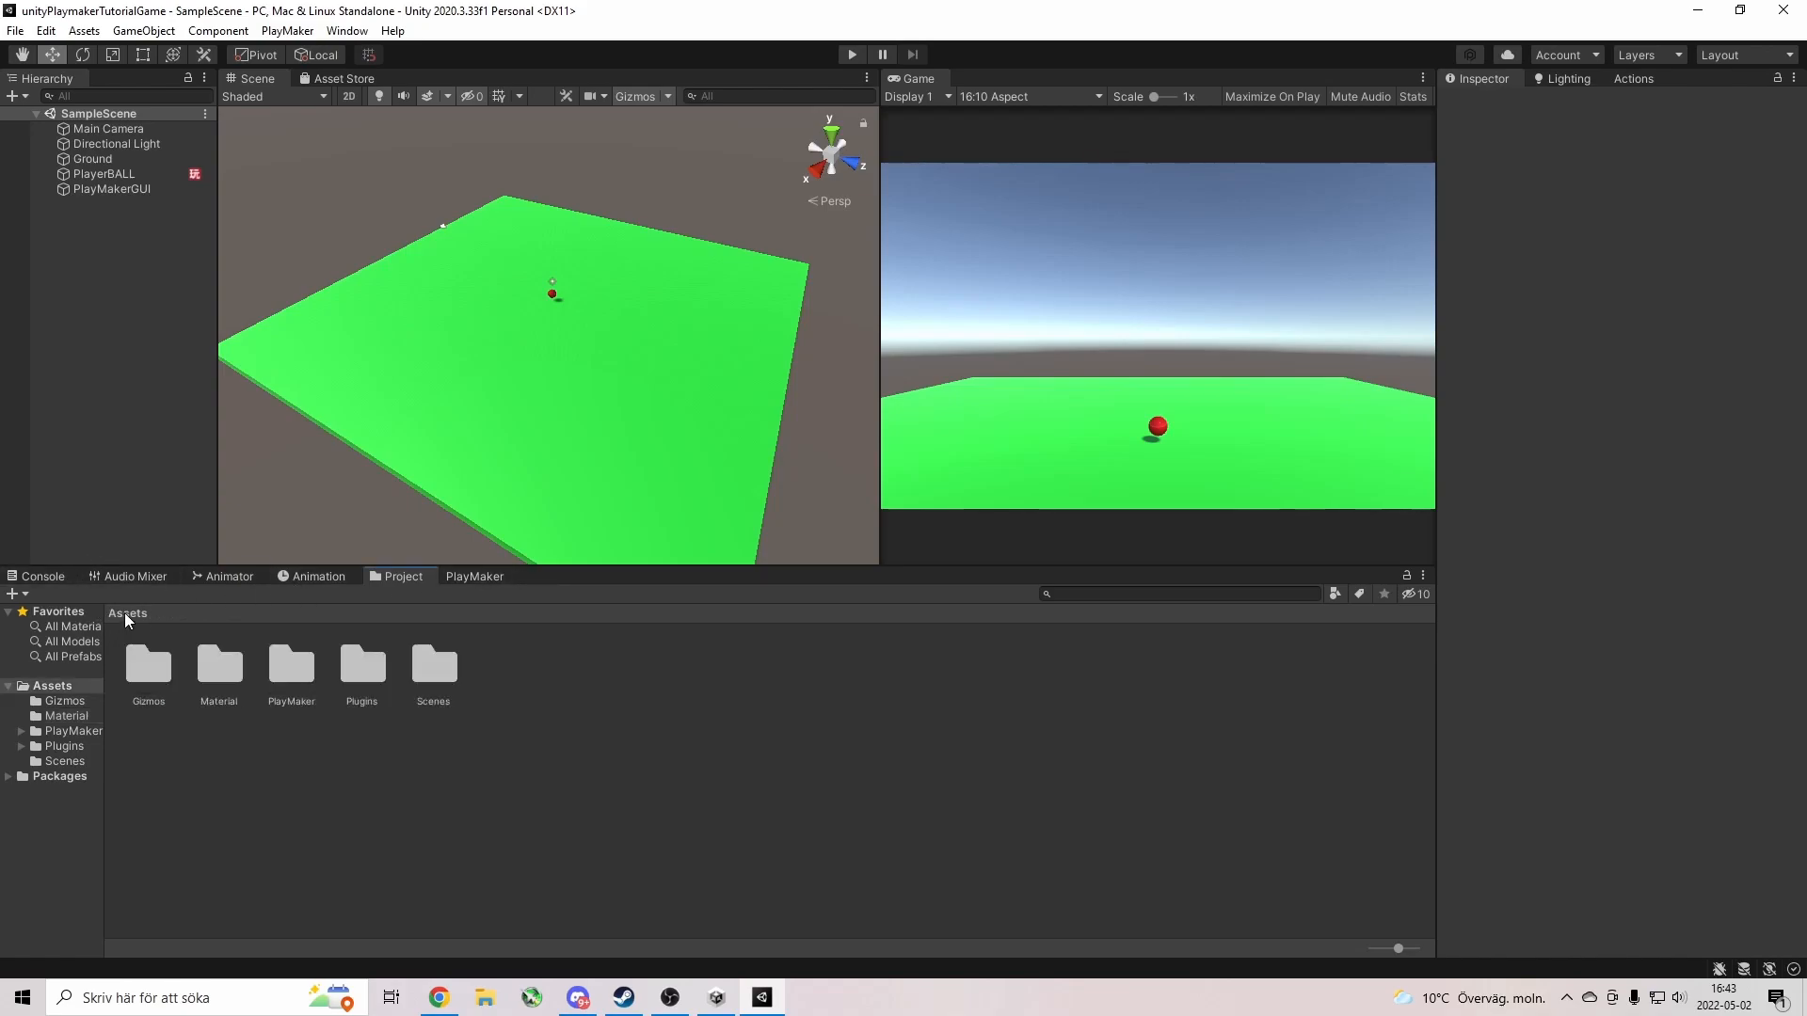
double_click(454, 670)
left_click(158, 658)
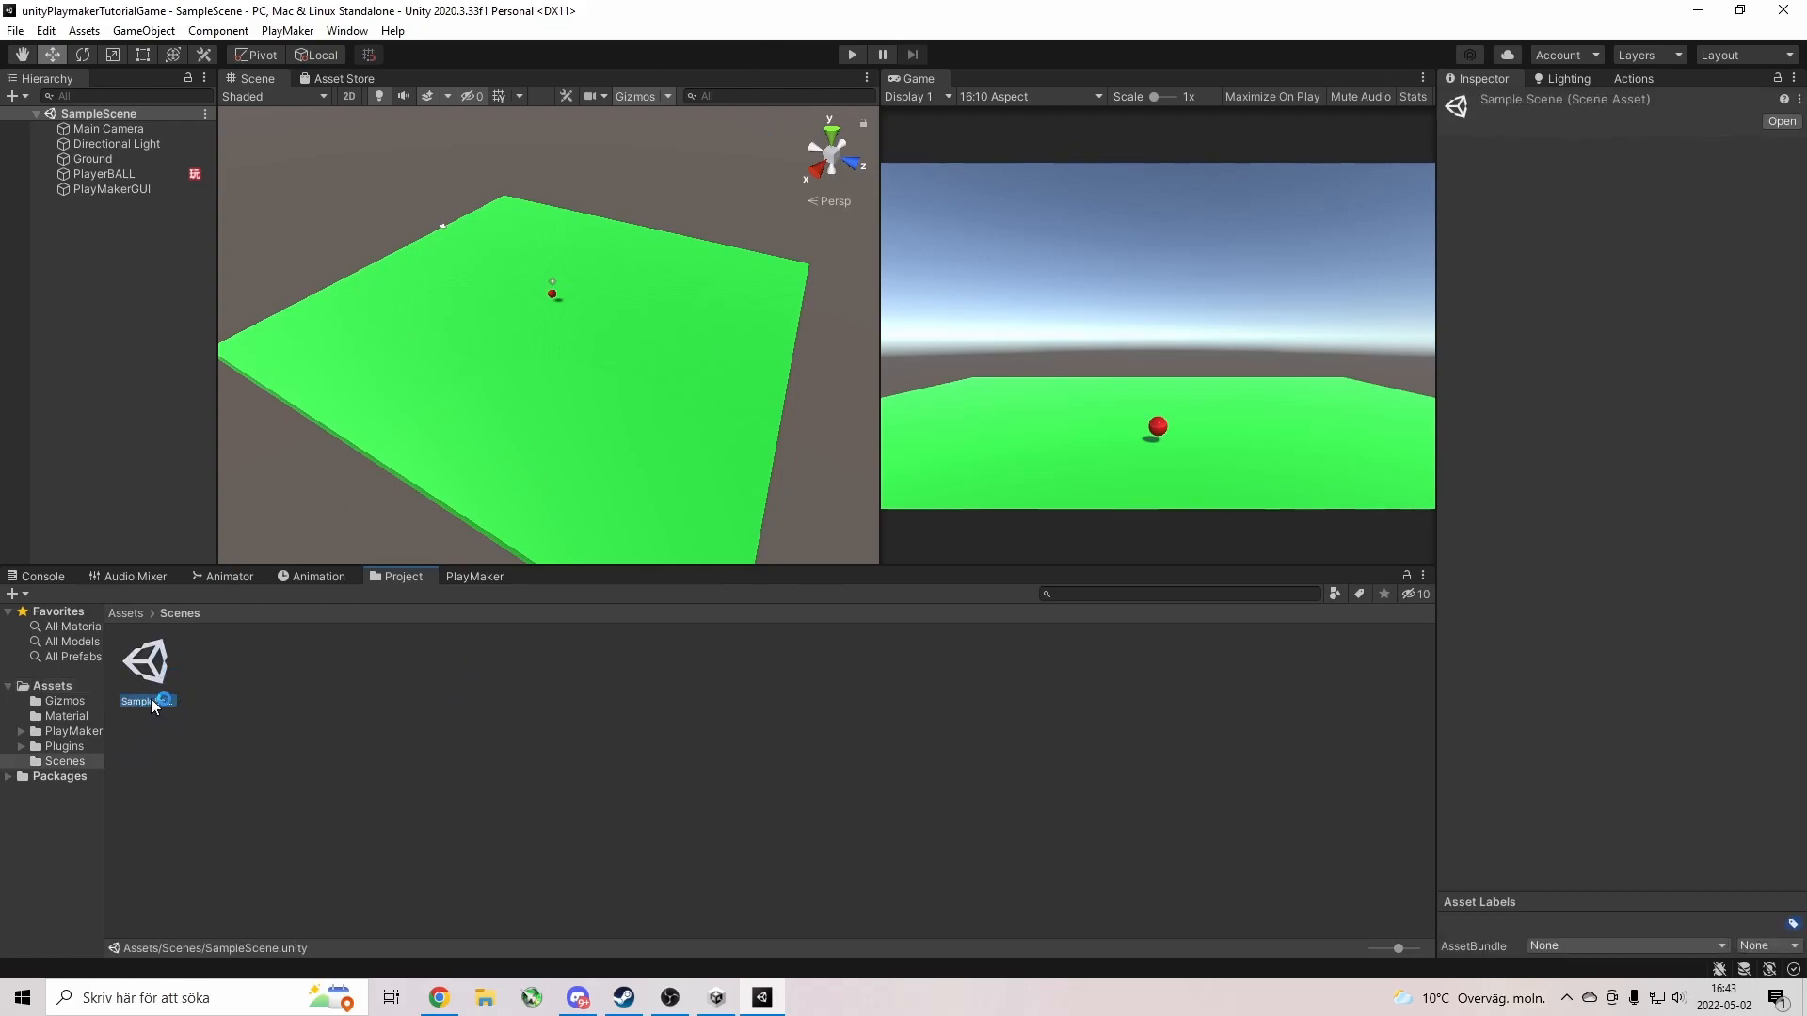
right_click(152, 699)
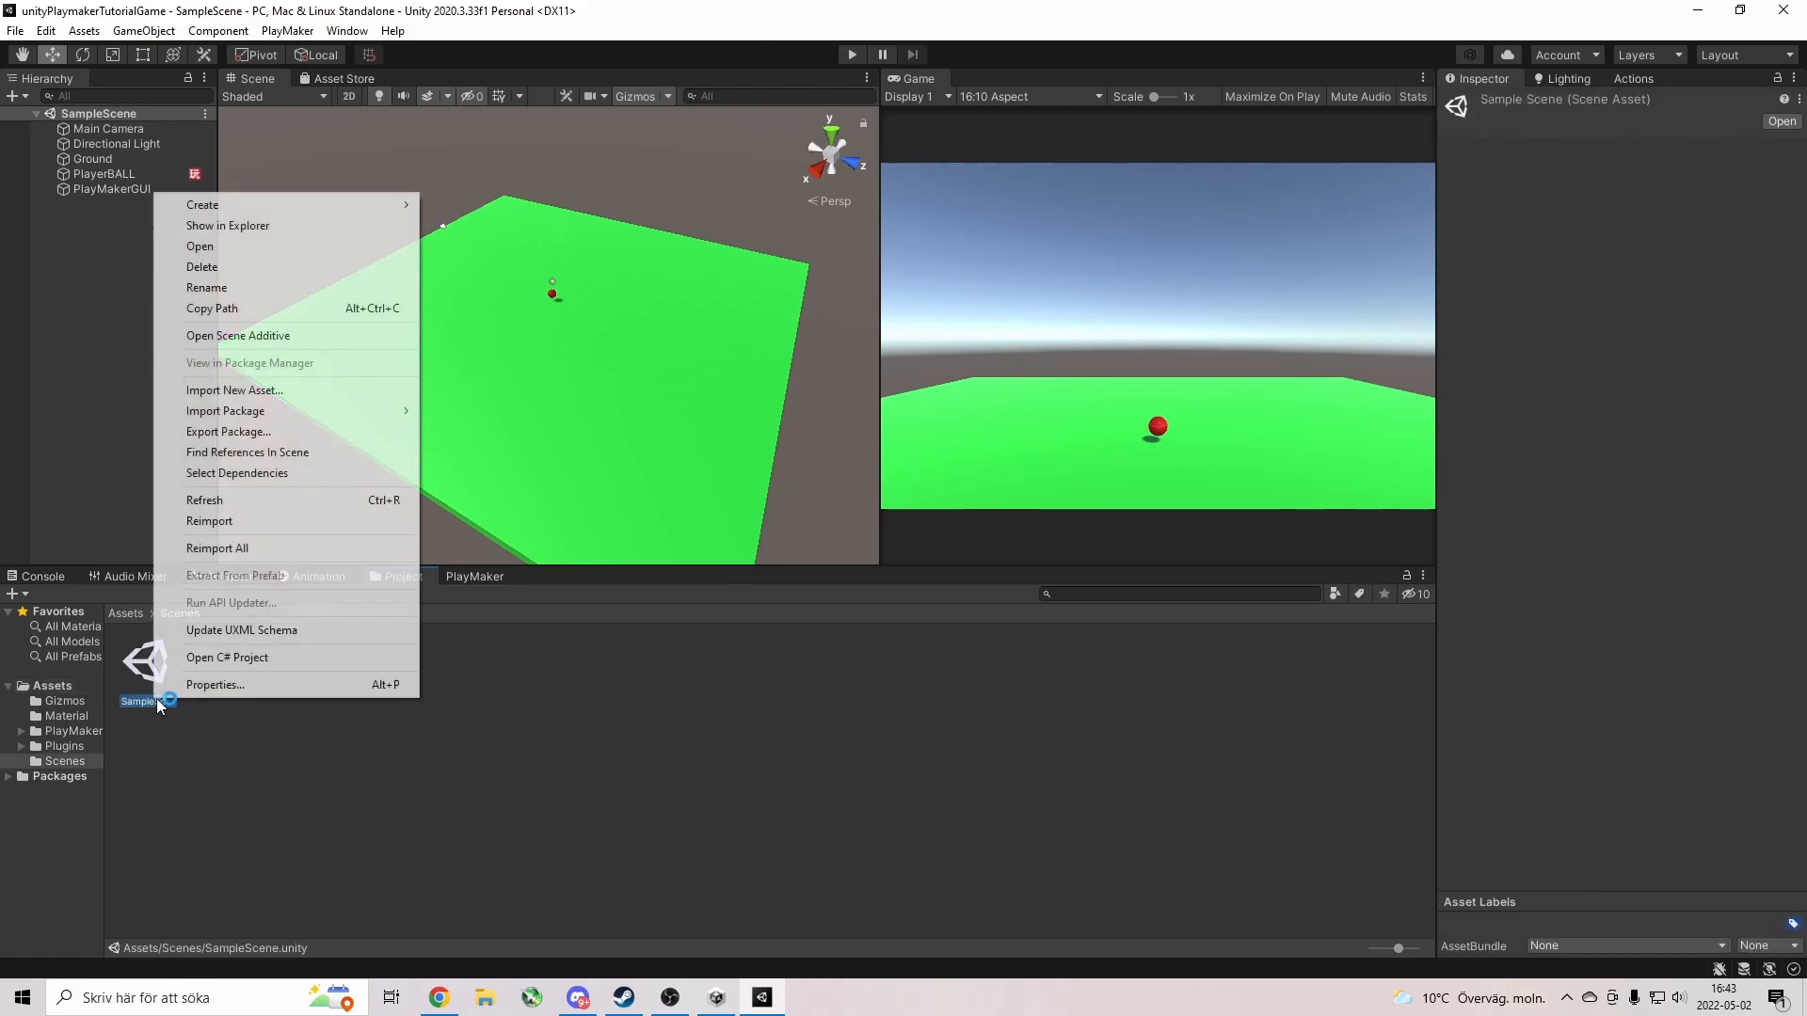
left_click(250, 287)
type("B")
type("all on weeeed")
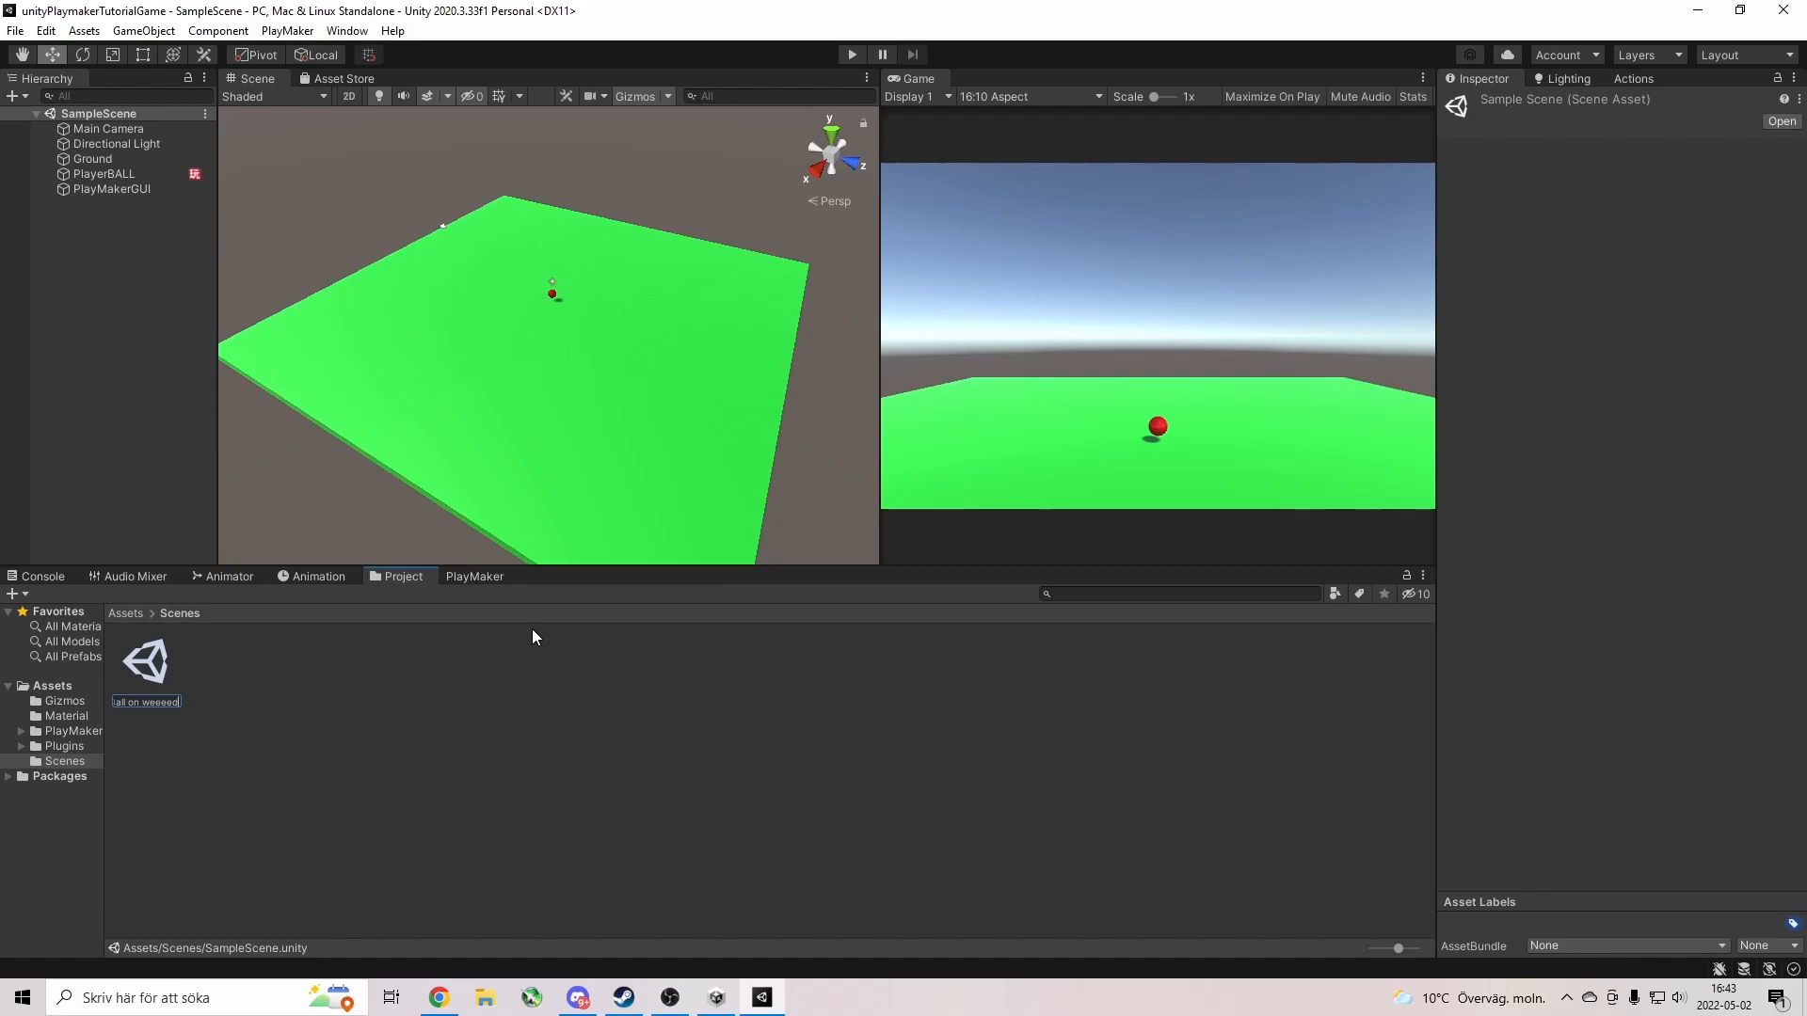
key("Return")
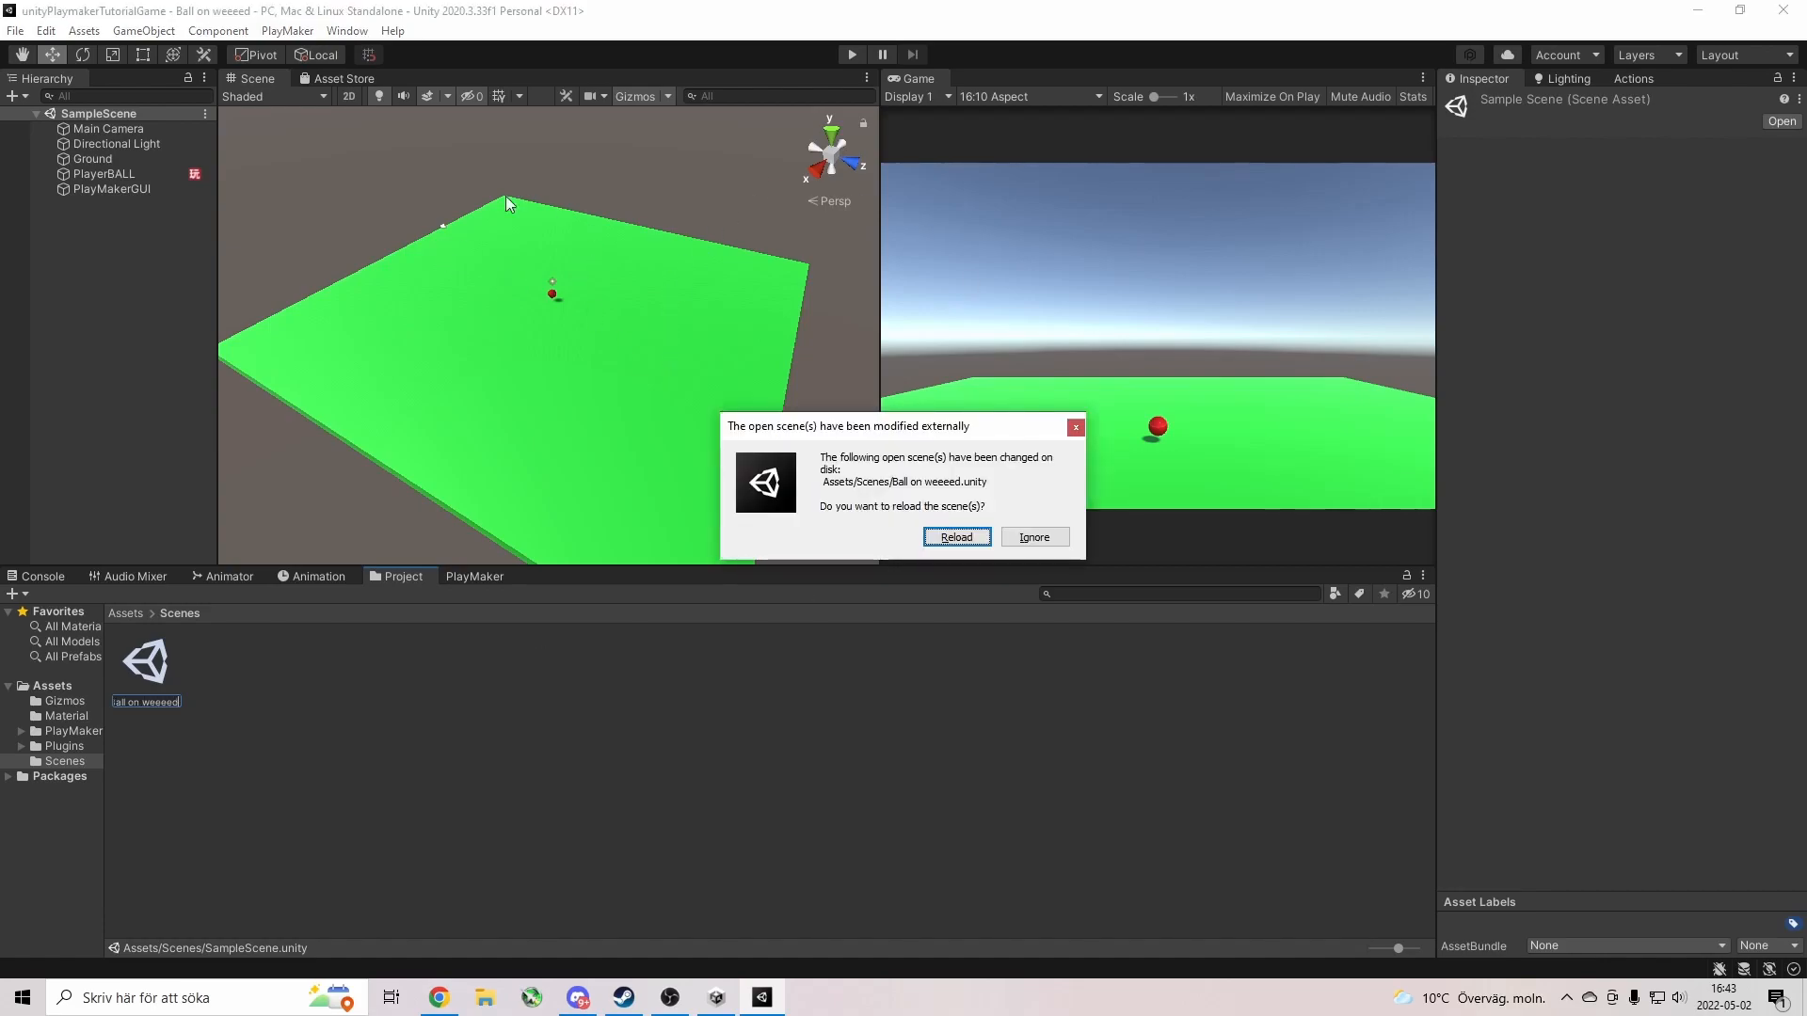
left_click(956, 536)
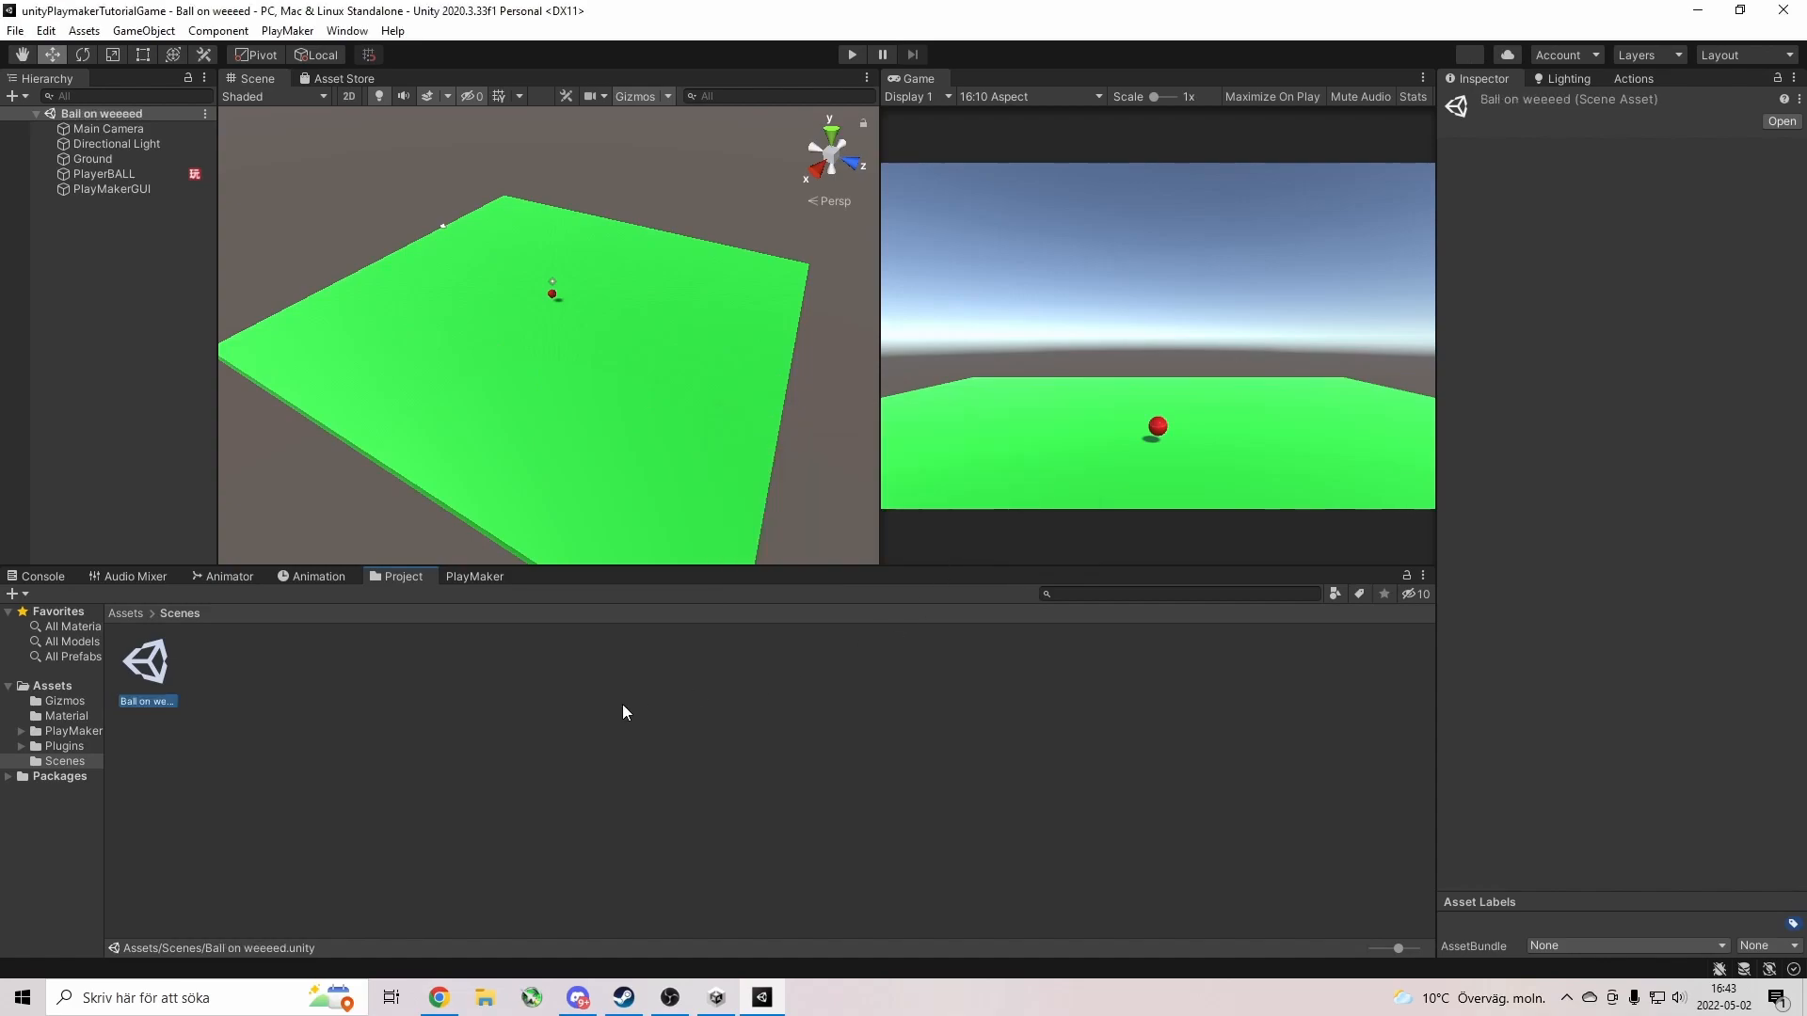
Create a scene asset named 'FPS scene' in the Scenes folder and open it.
right_click(235, 675)
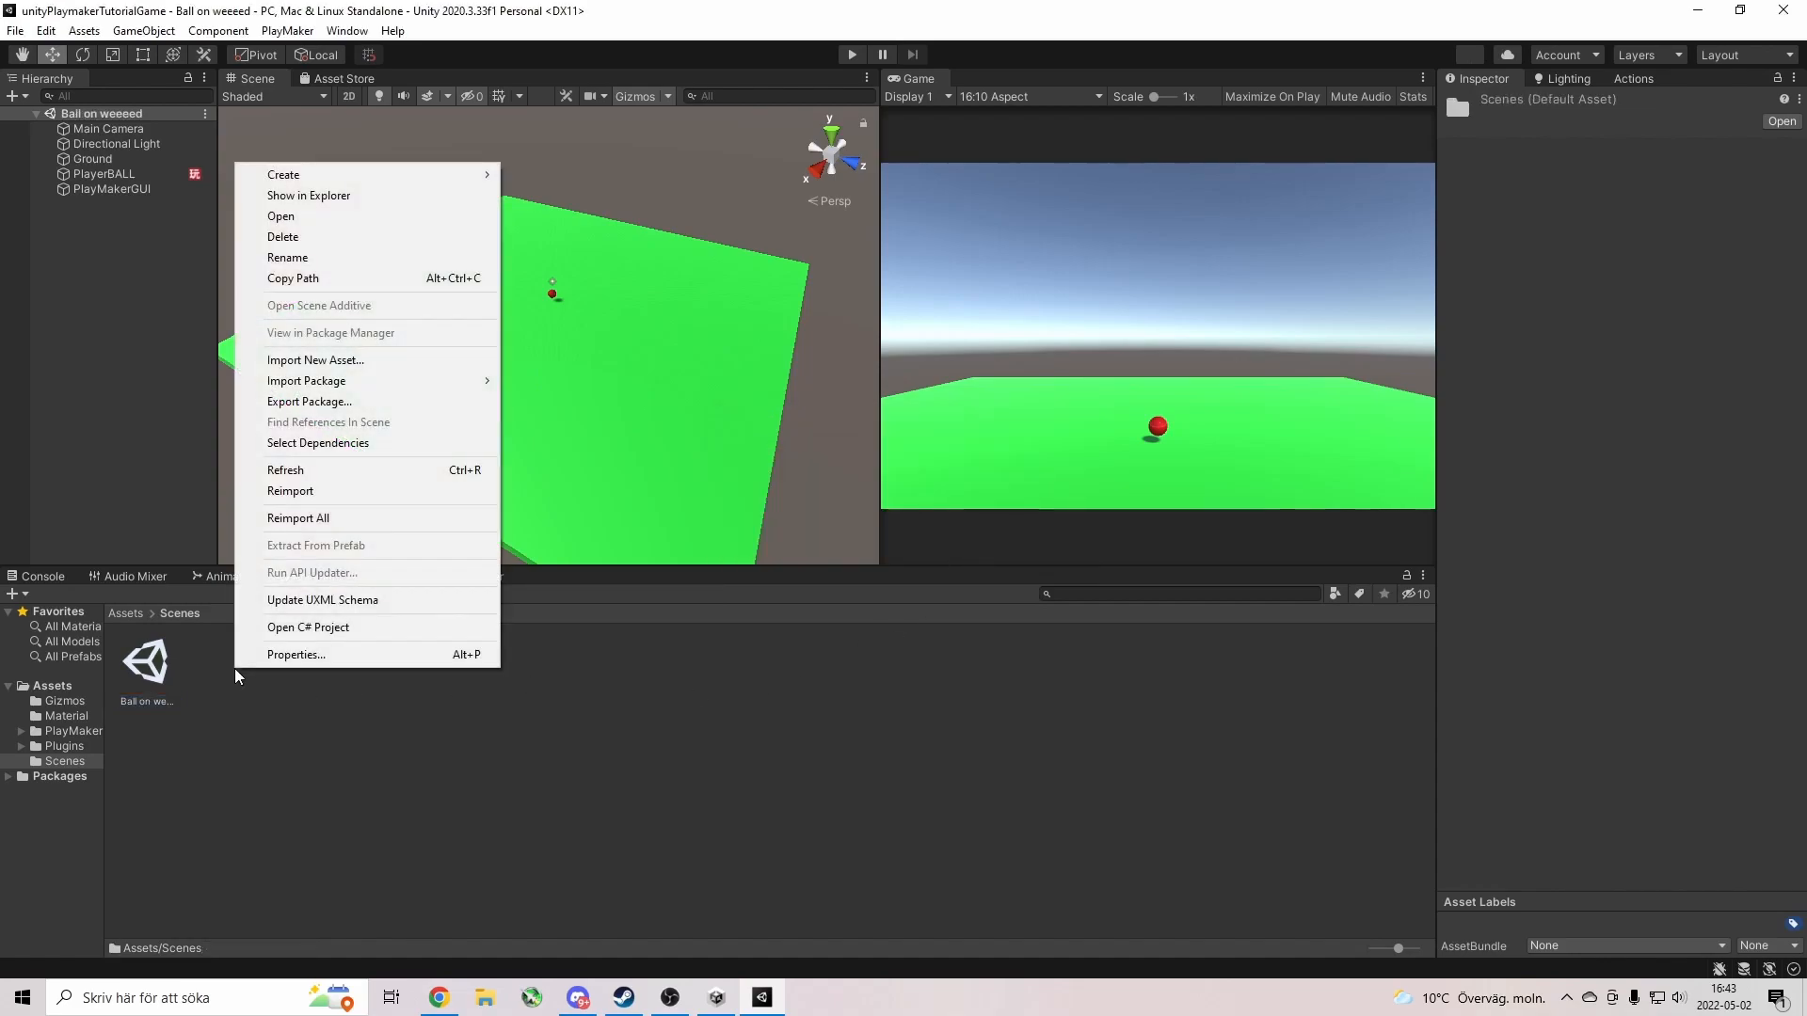
right_click(389, 807)
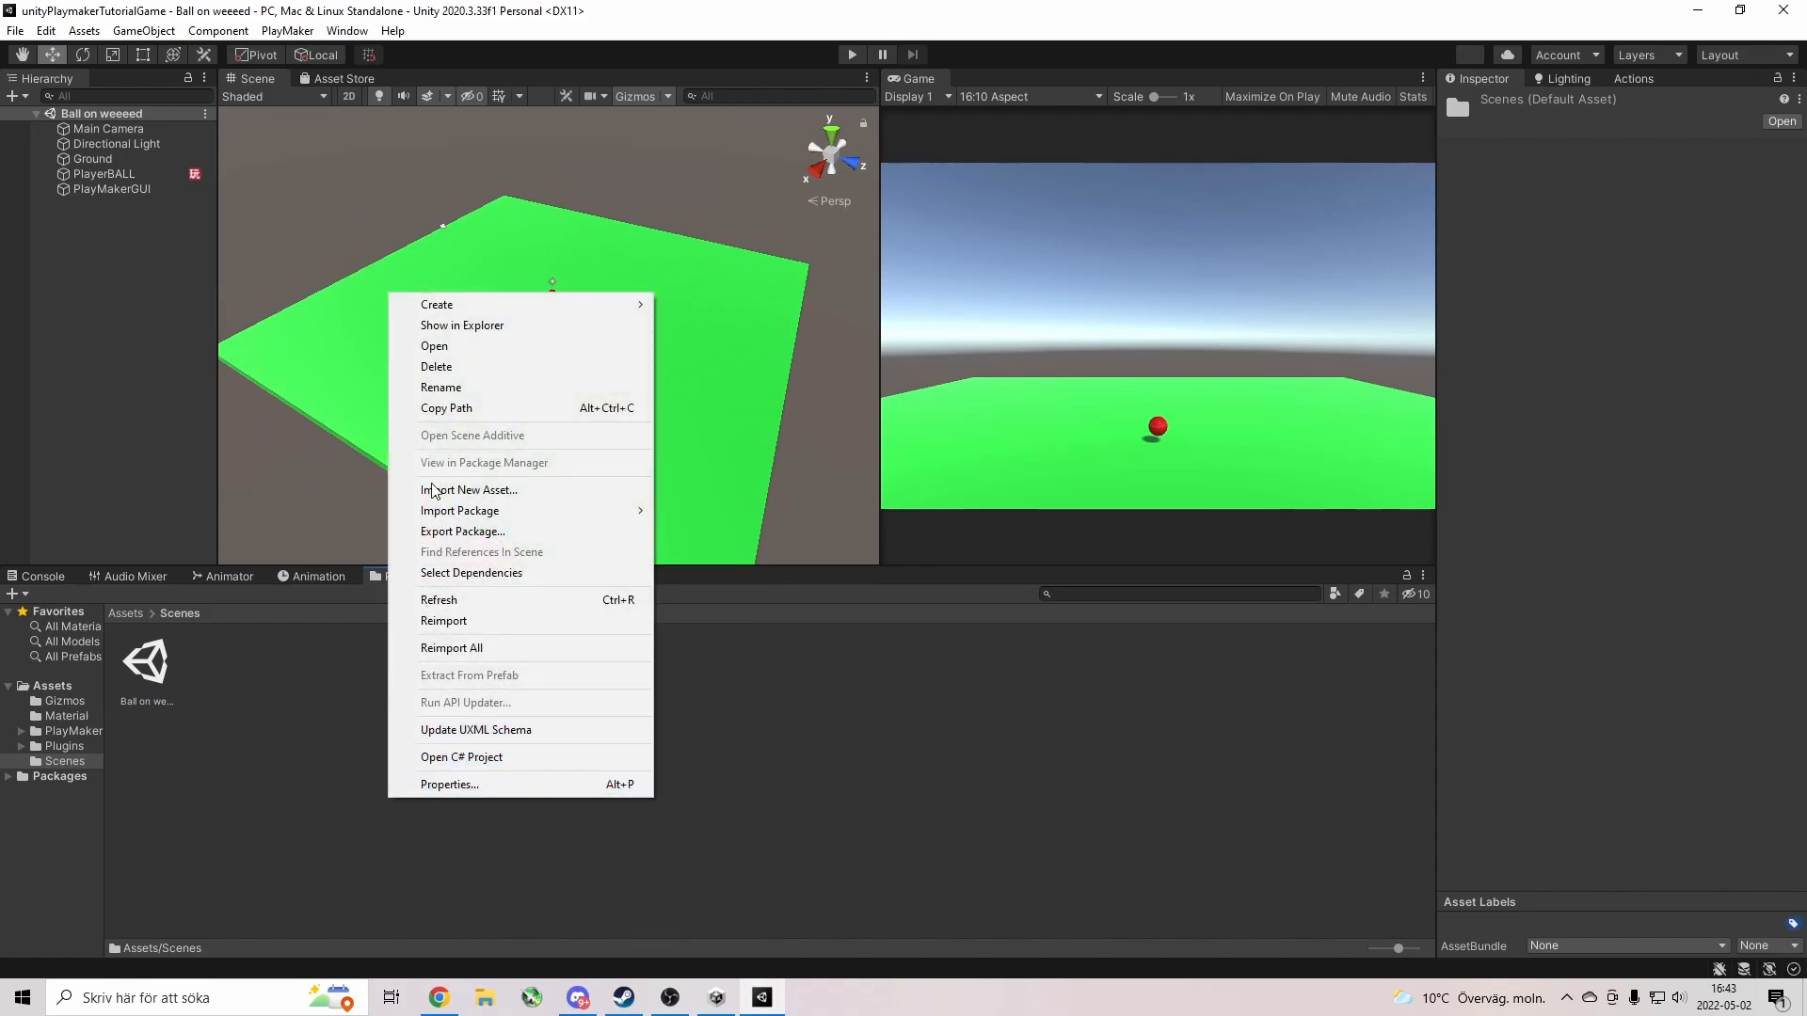
mouse_move(437, 310)
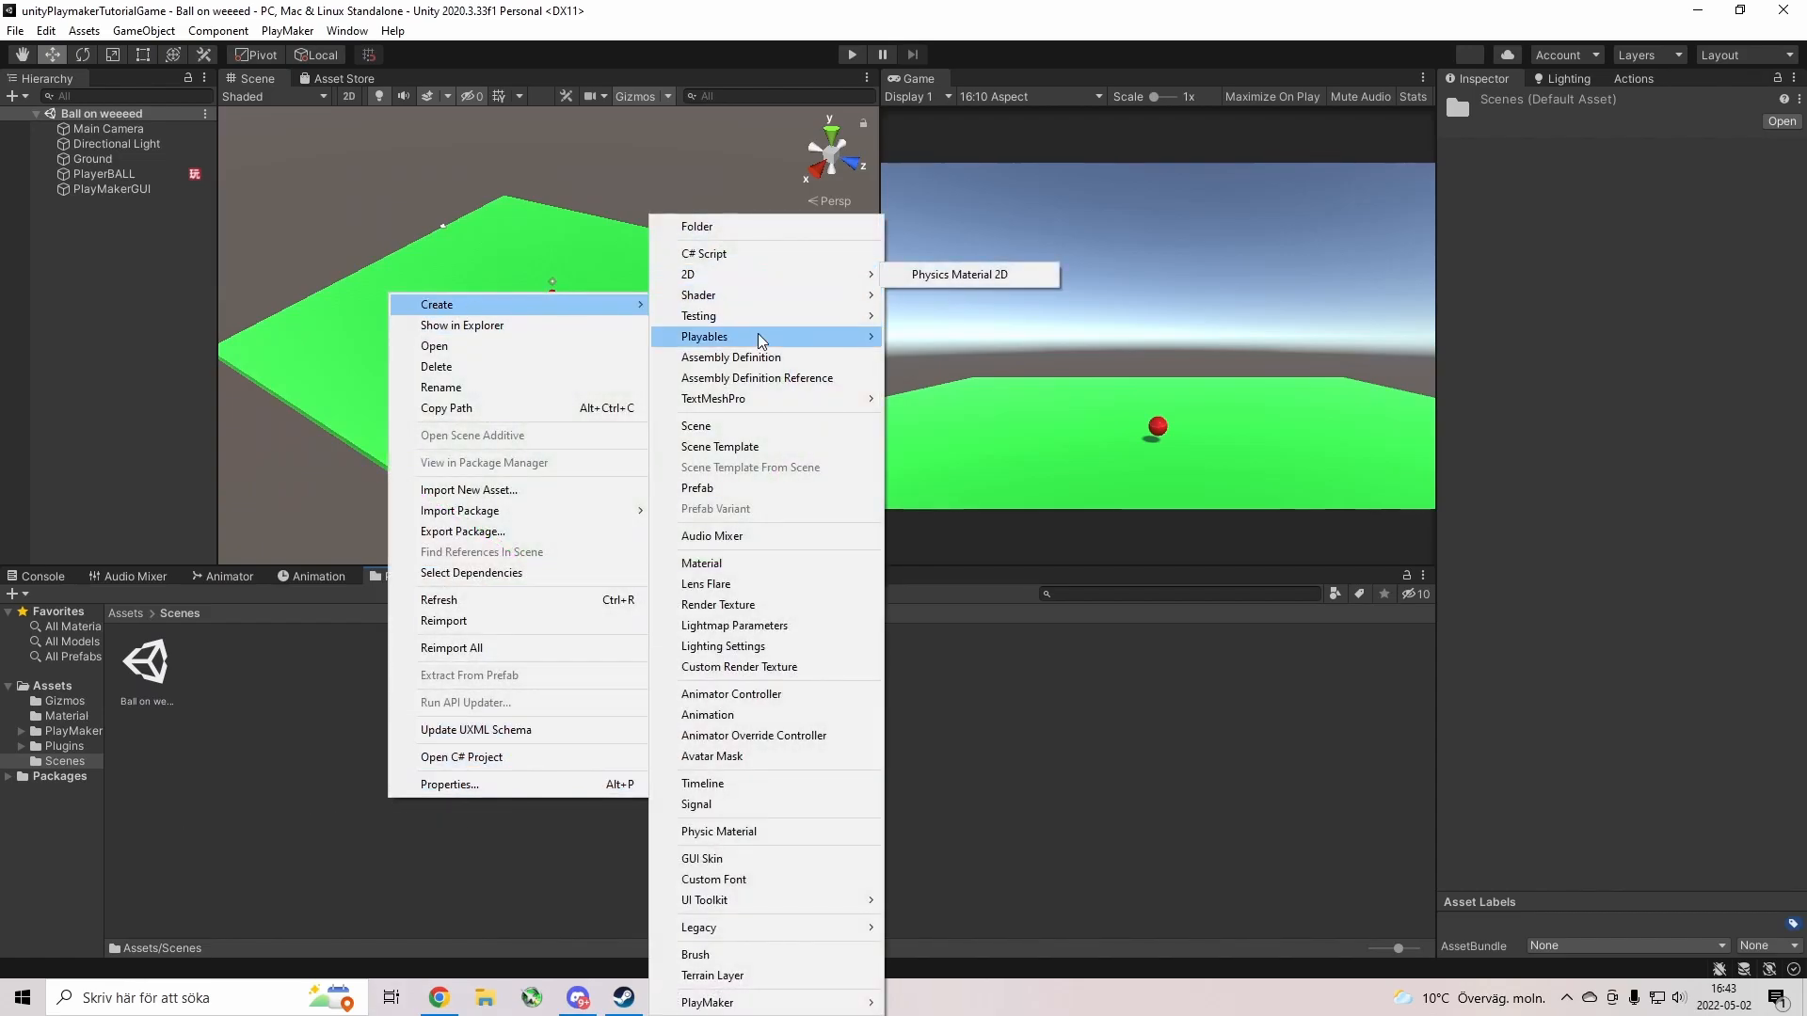
left_click(755, 428)
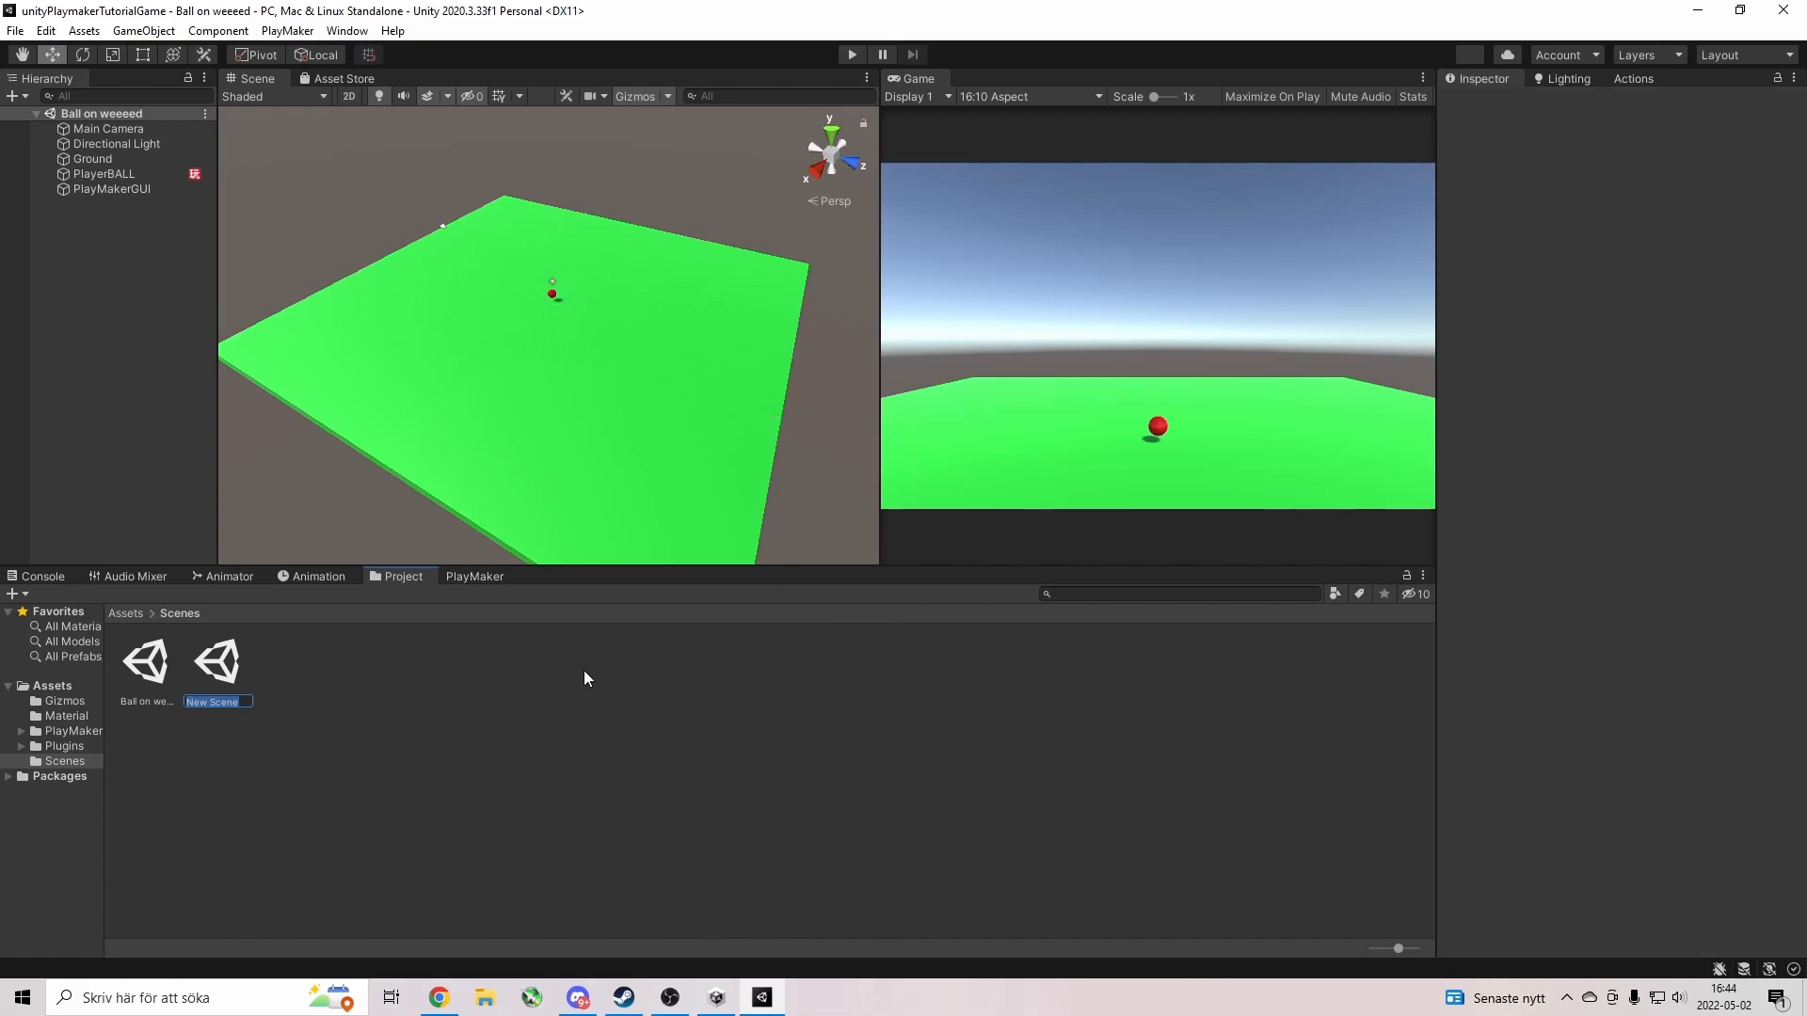
type("FPs")
type("S")
type("sce")
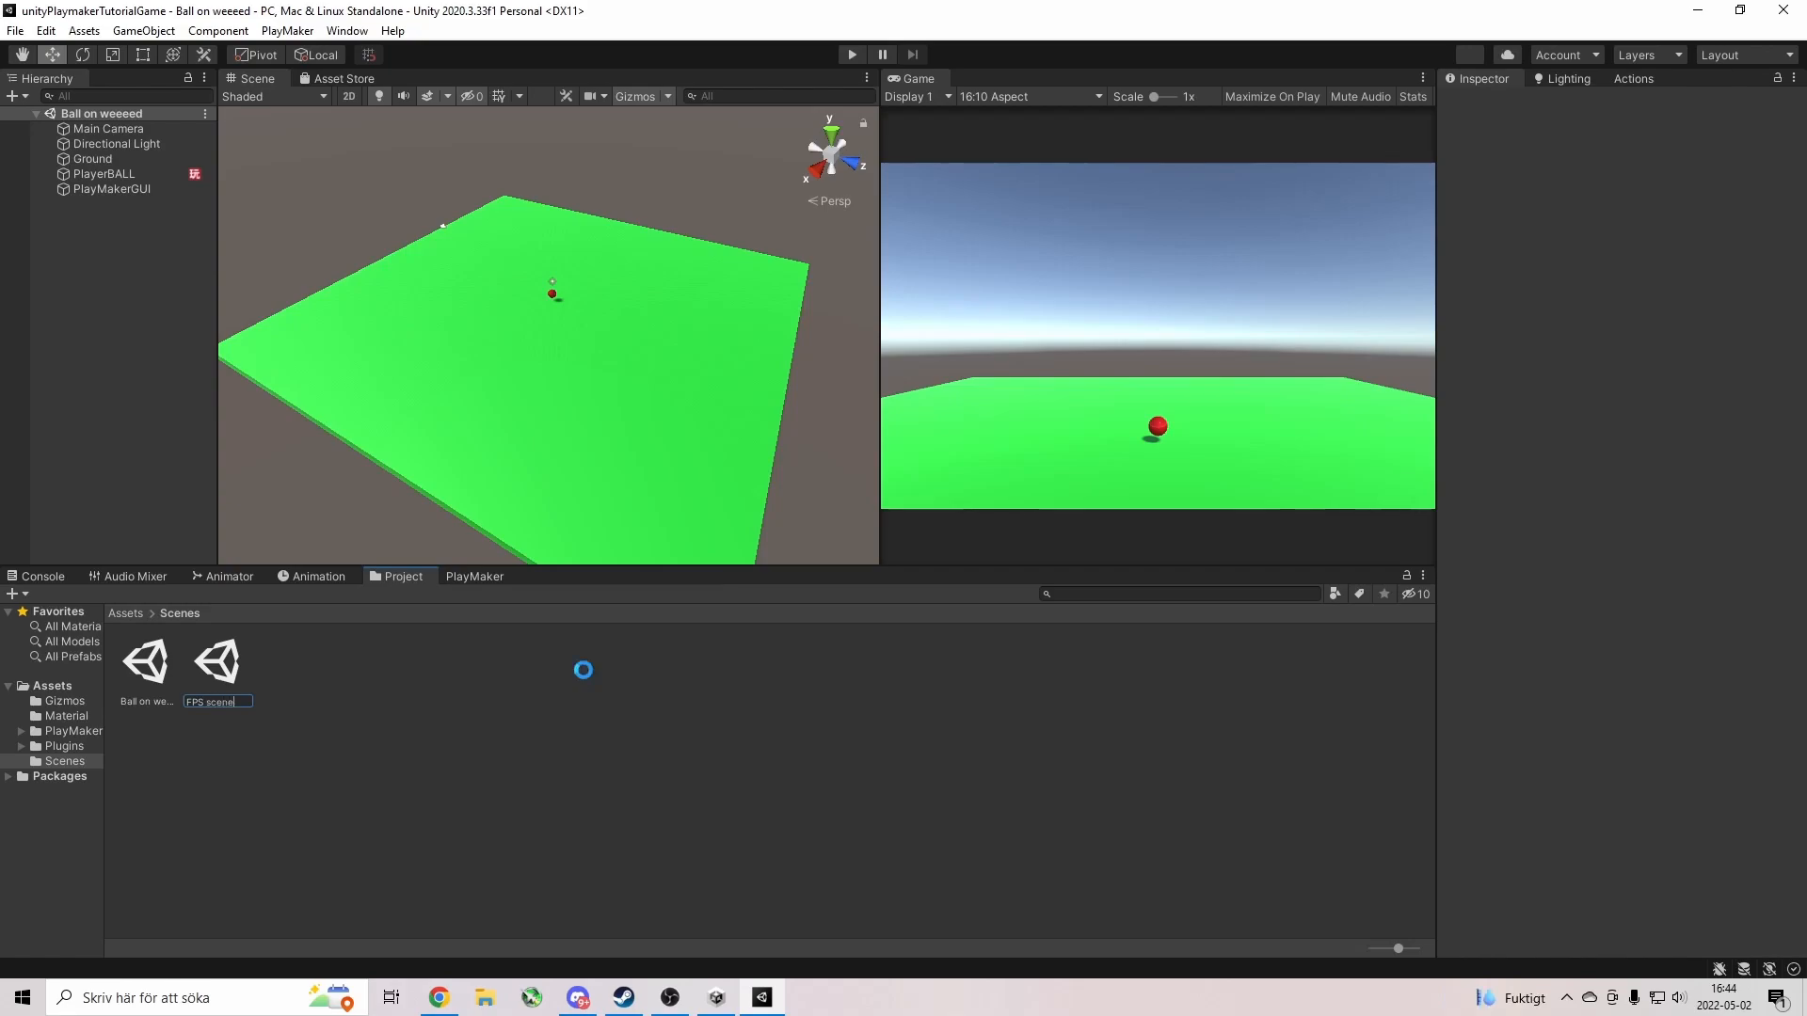
type("ne")
key("Return")
double_click(225, 671)
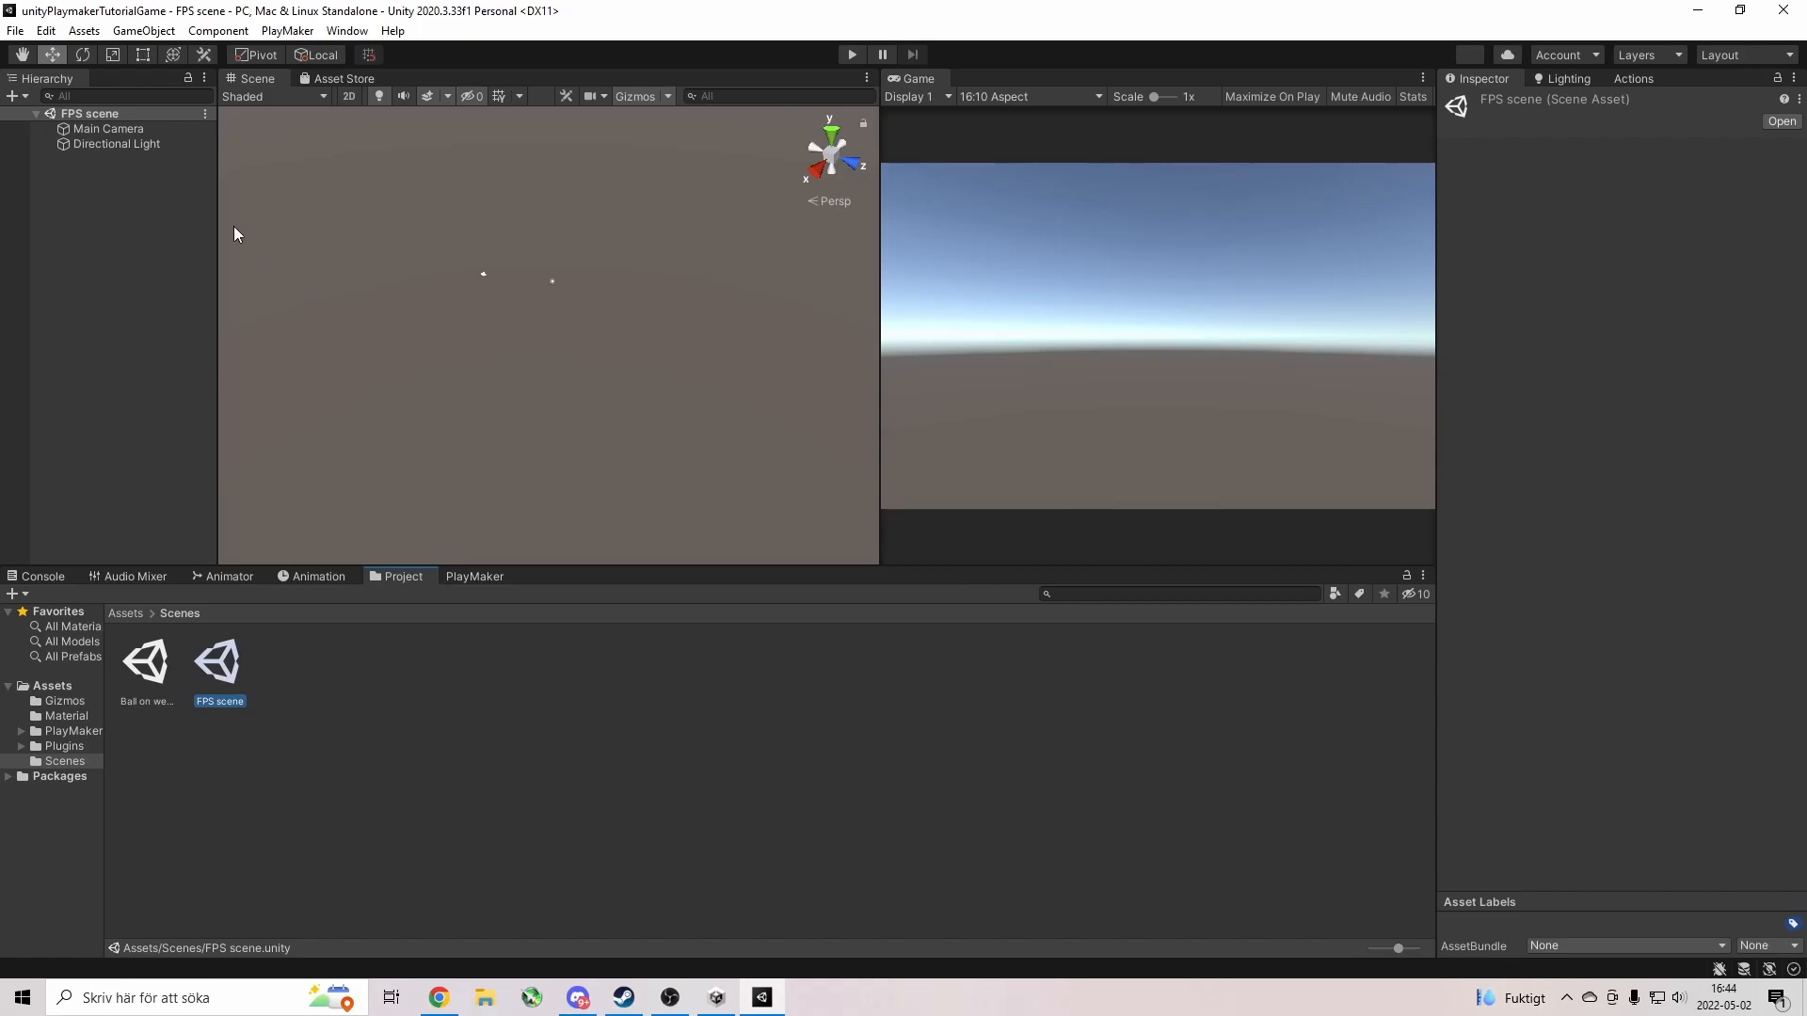
left_click(716, 998)
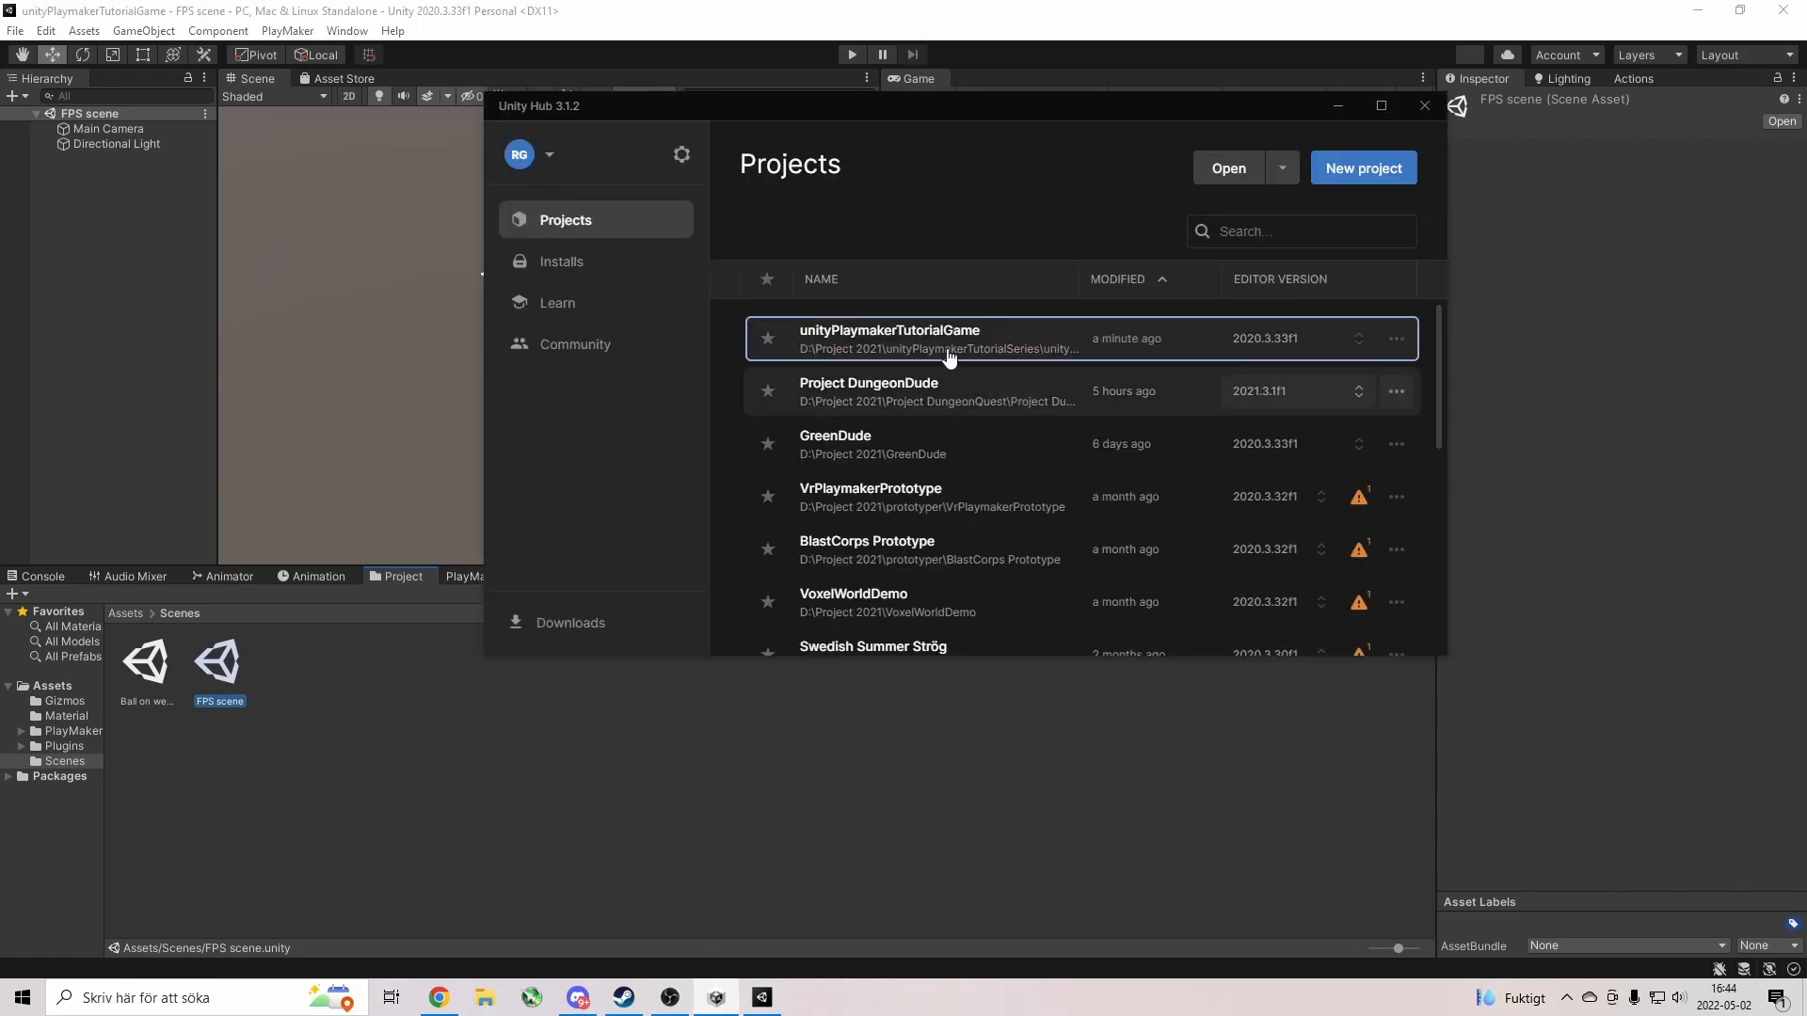
scroll(960, 624, "down", 10)
scroll(960, 625, "up", 10)
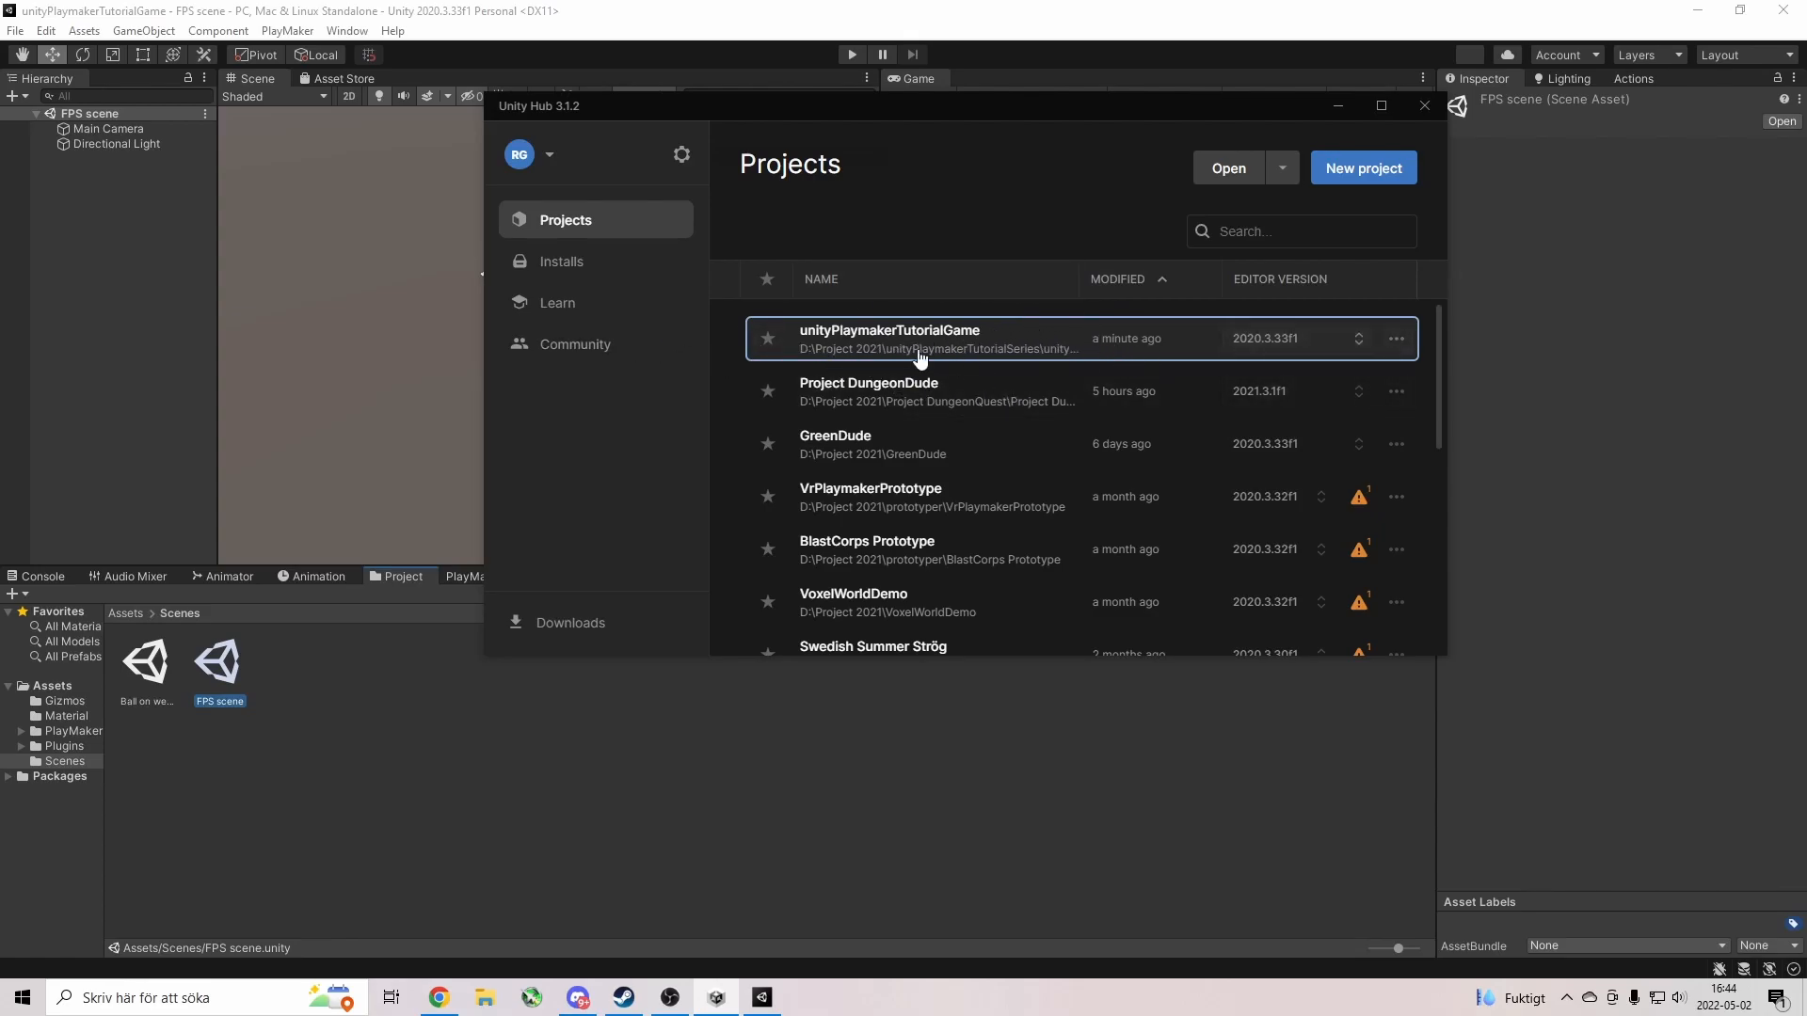
left_click(931, 21)
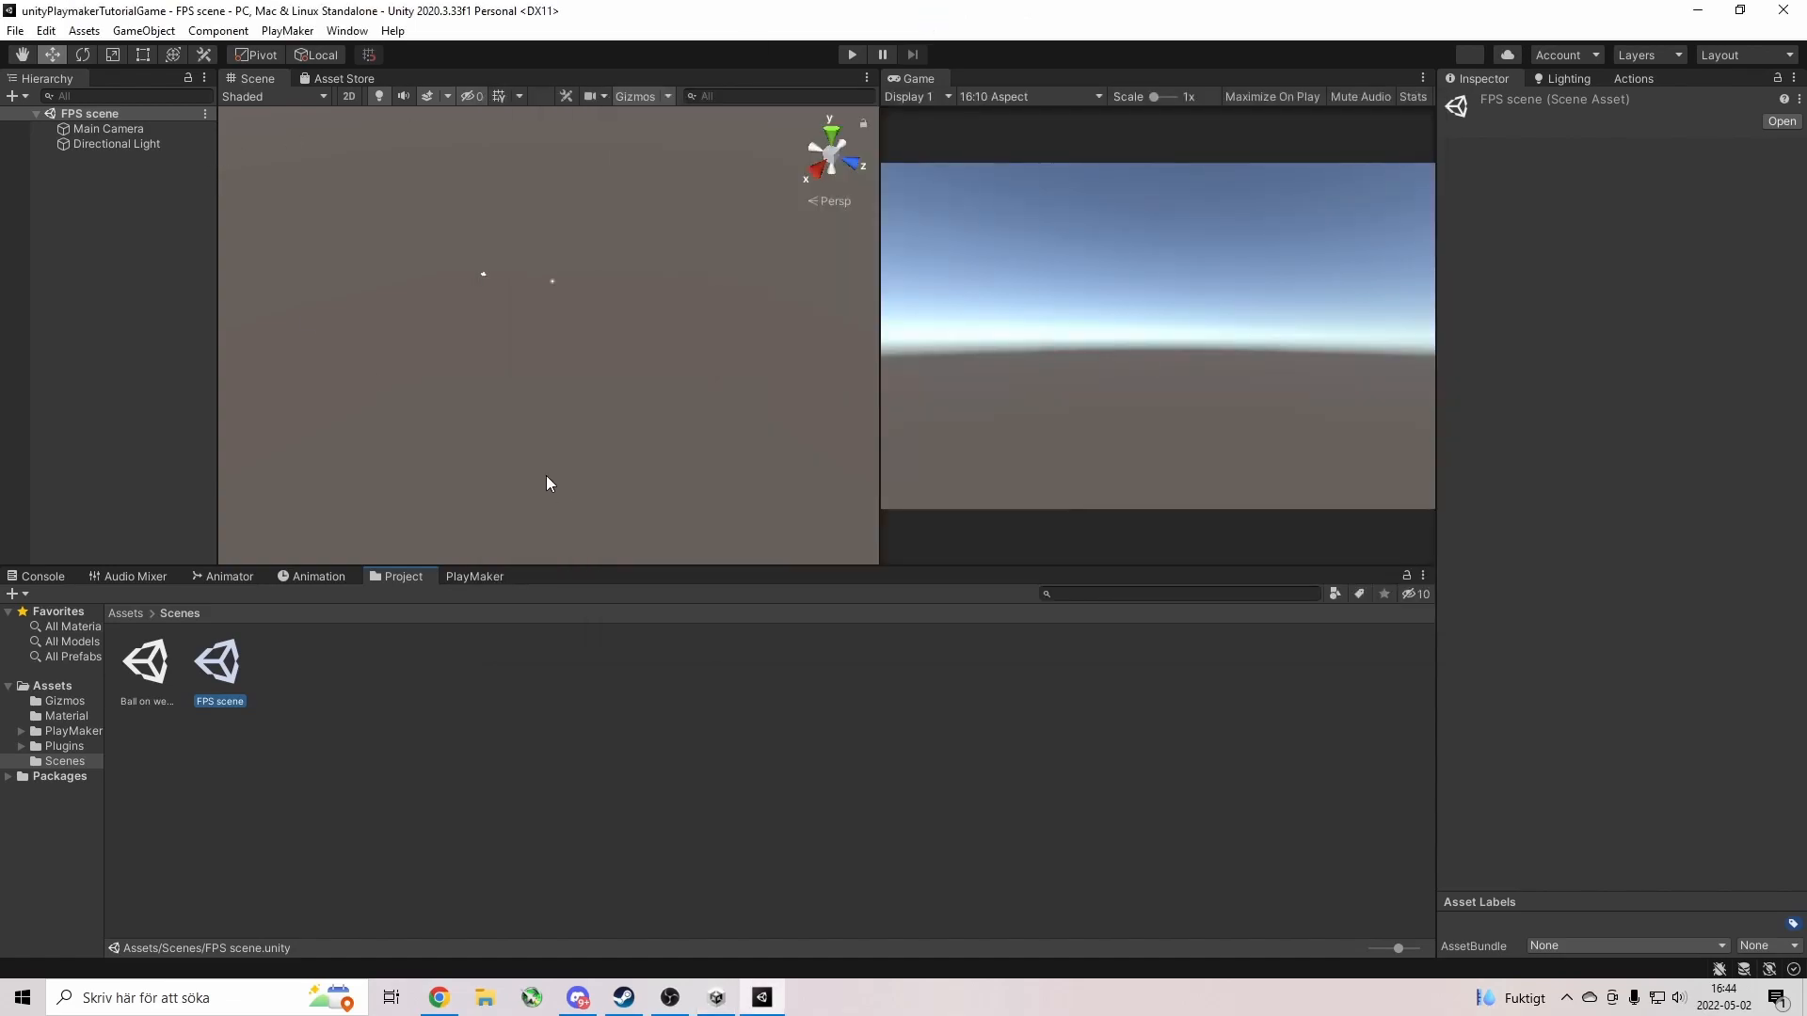
left_click(274, 32)
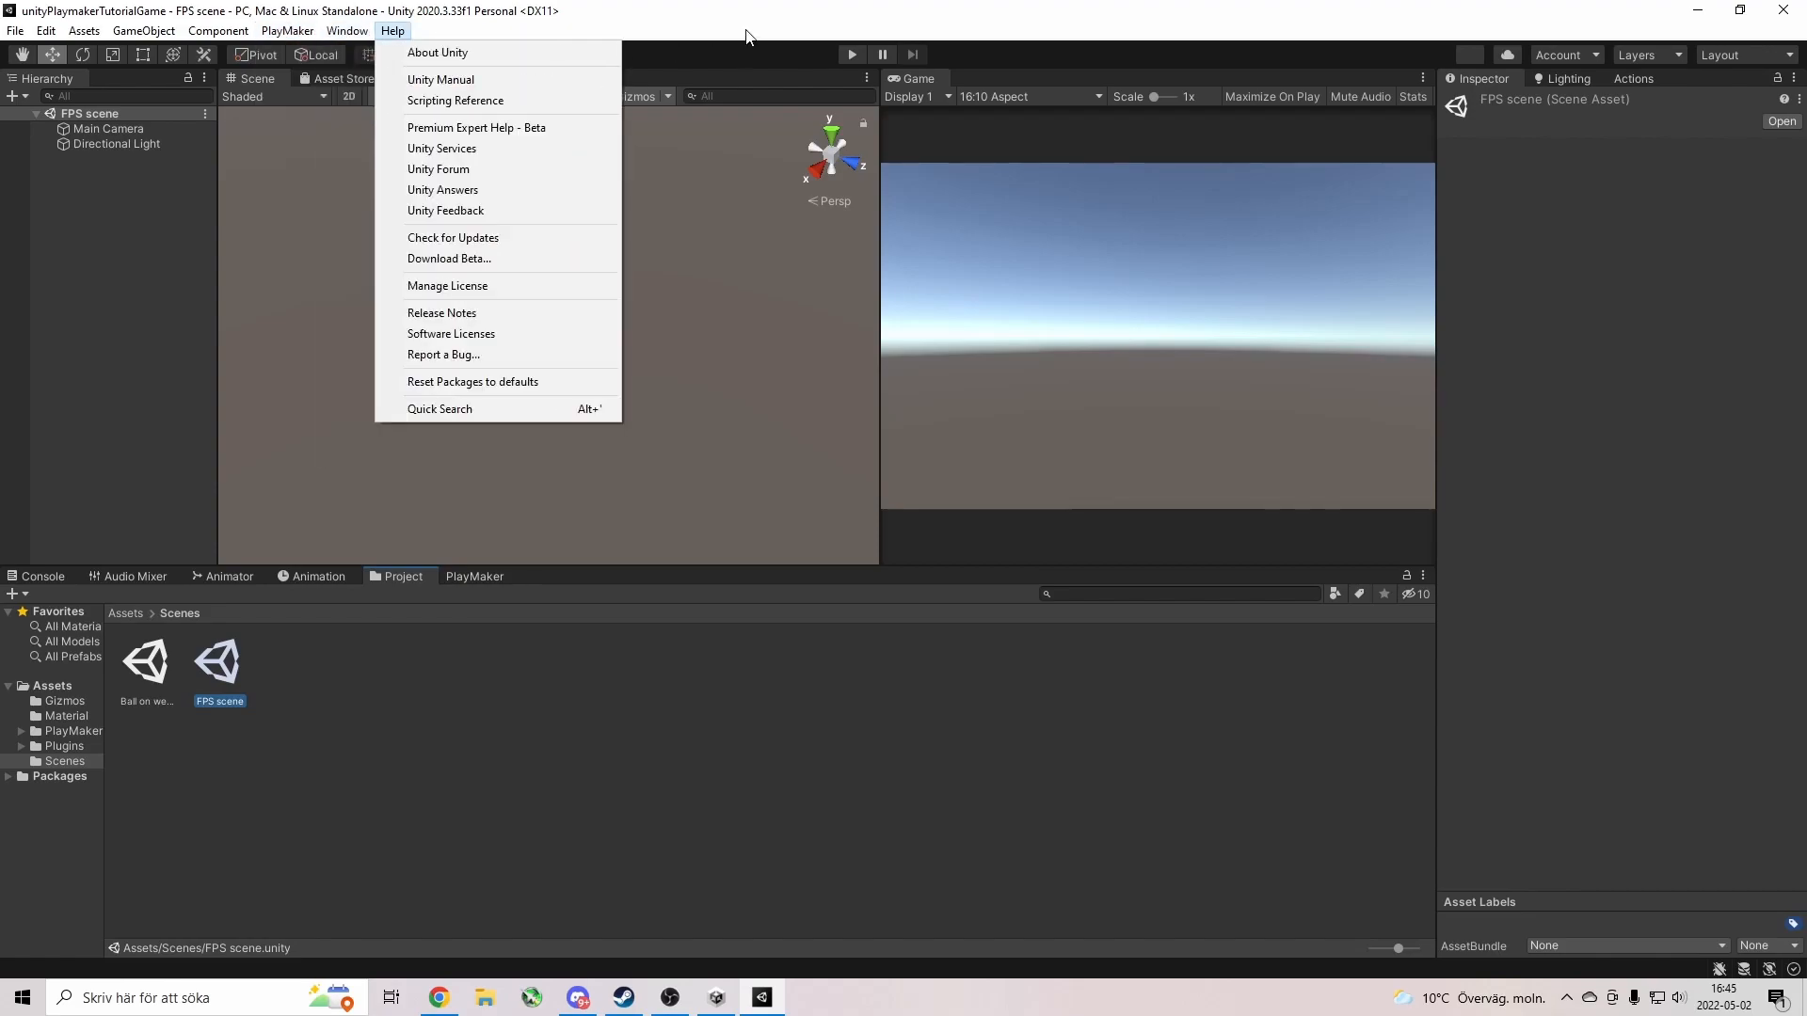
left_click(102, 357)
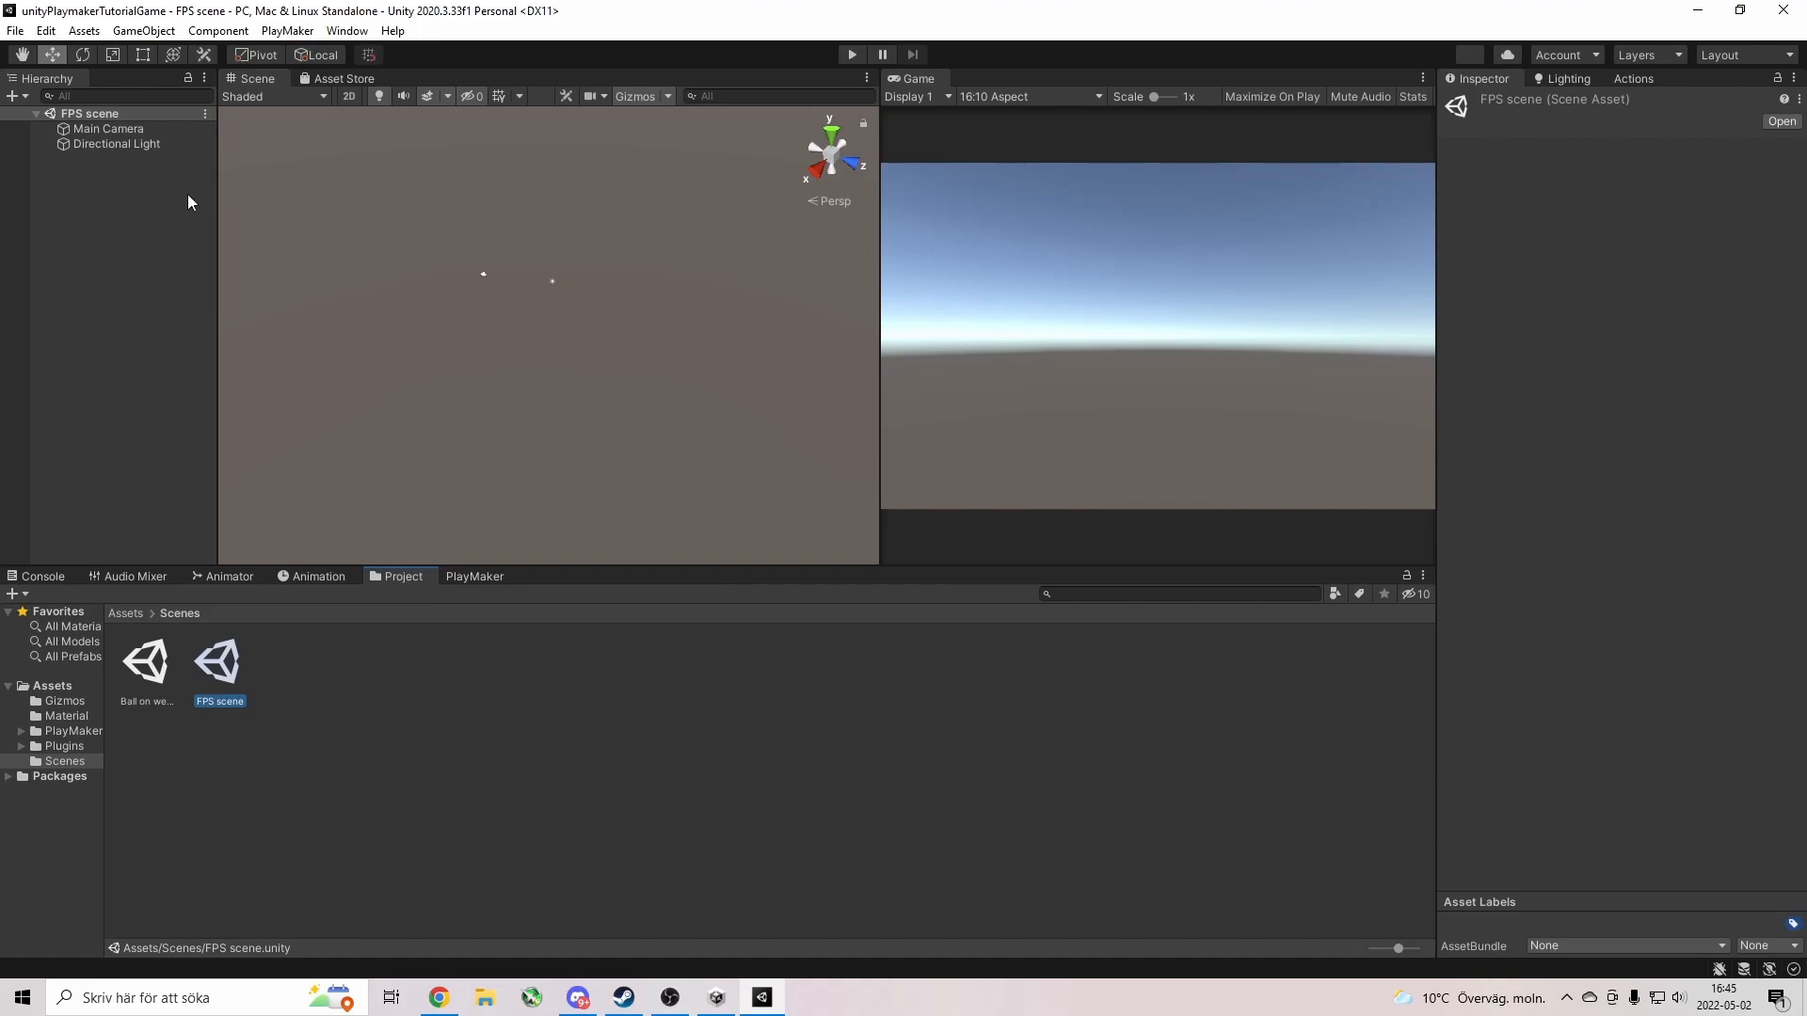
Create an empty object named 'Player' and nest Main Camera under it as a child.
right_click(117, 267)
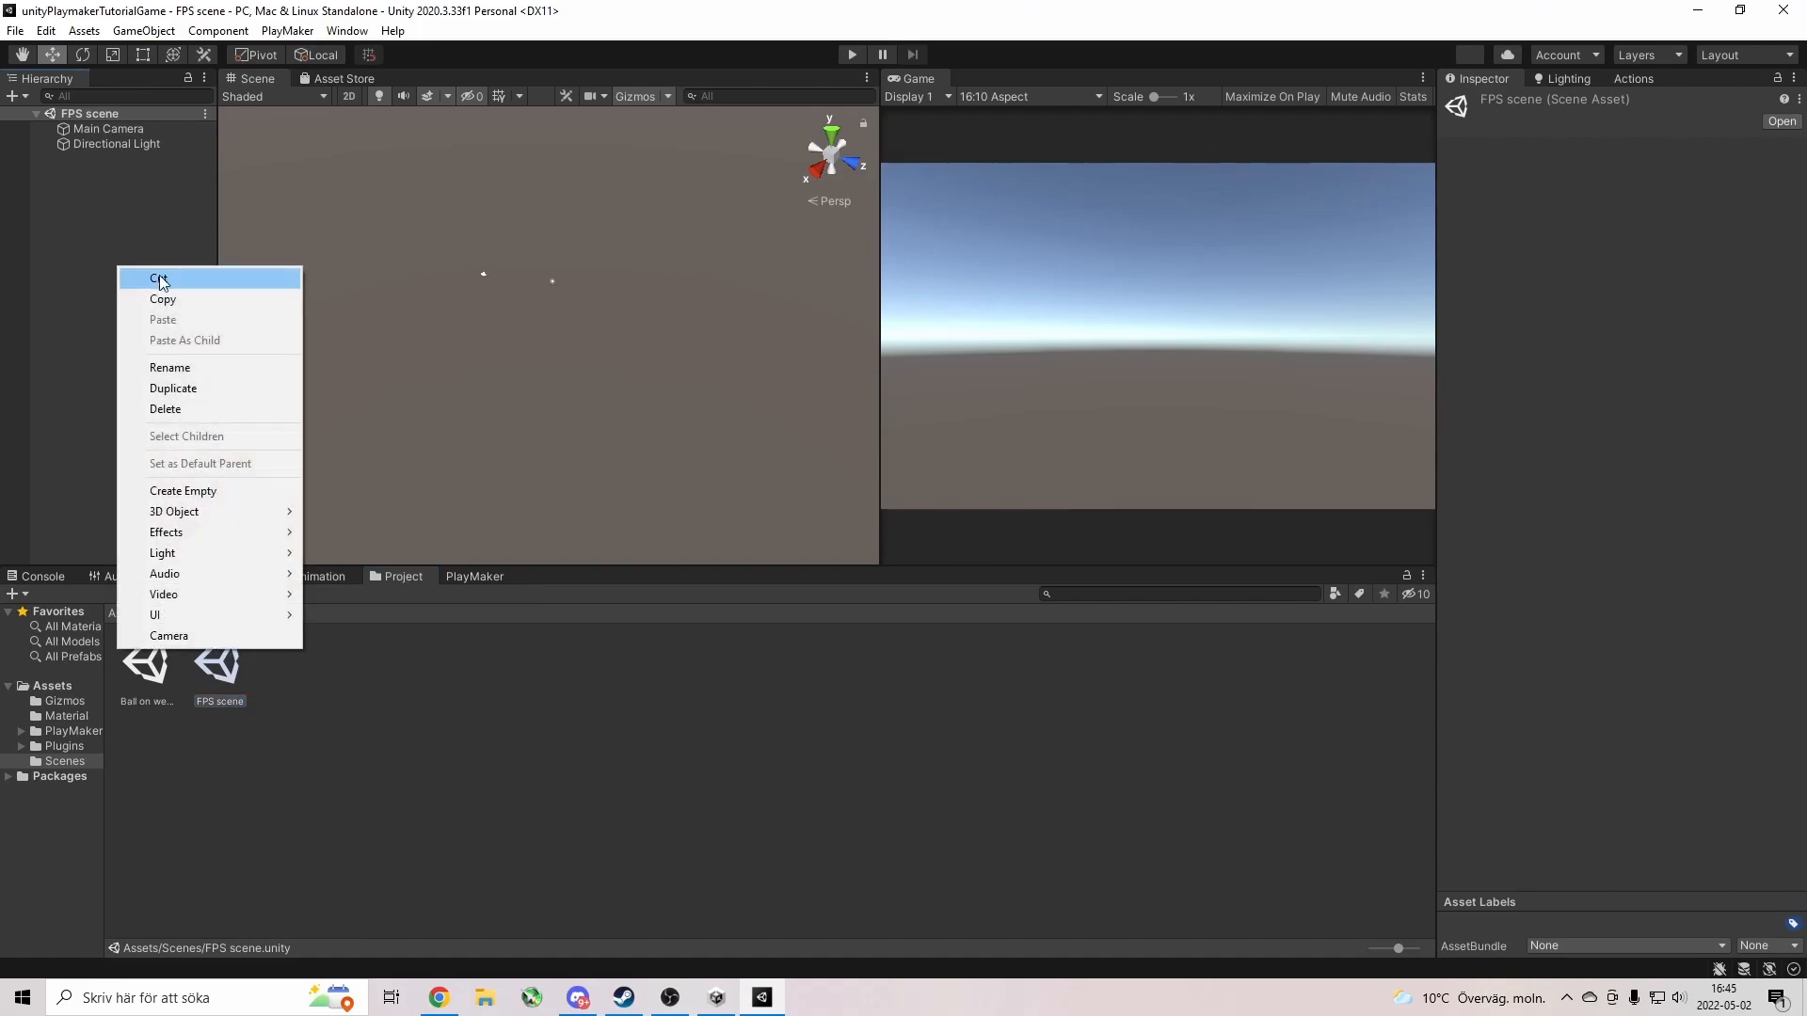
mouse_move(194, 516)
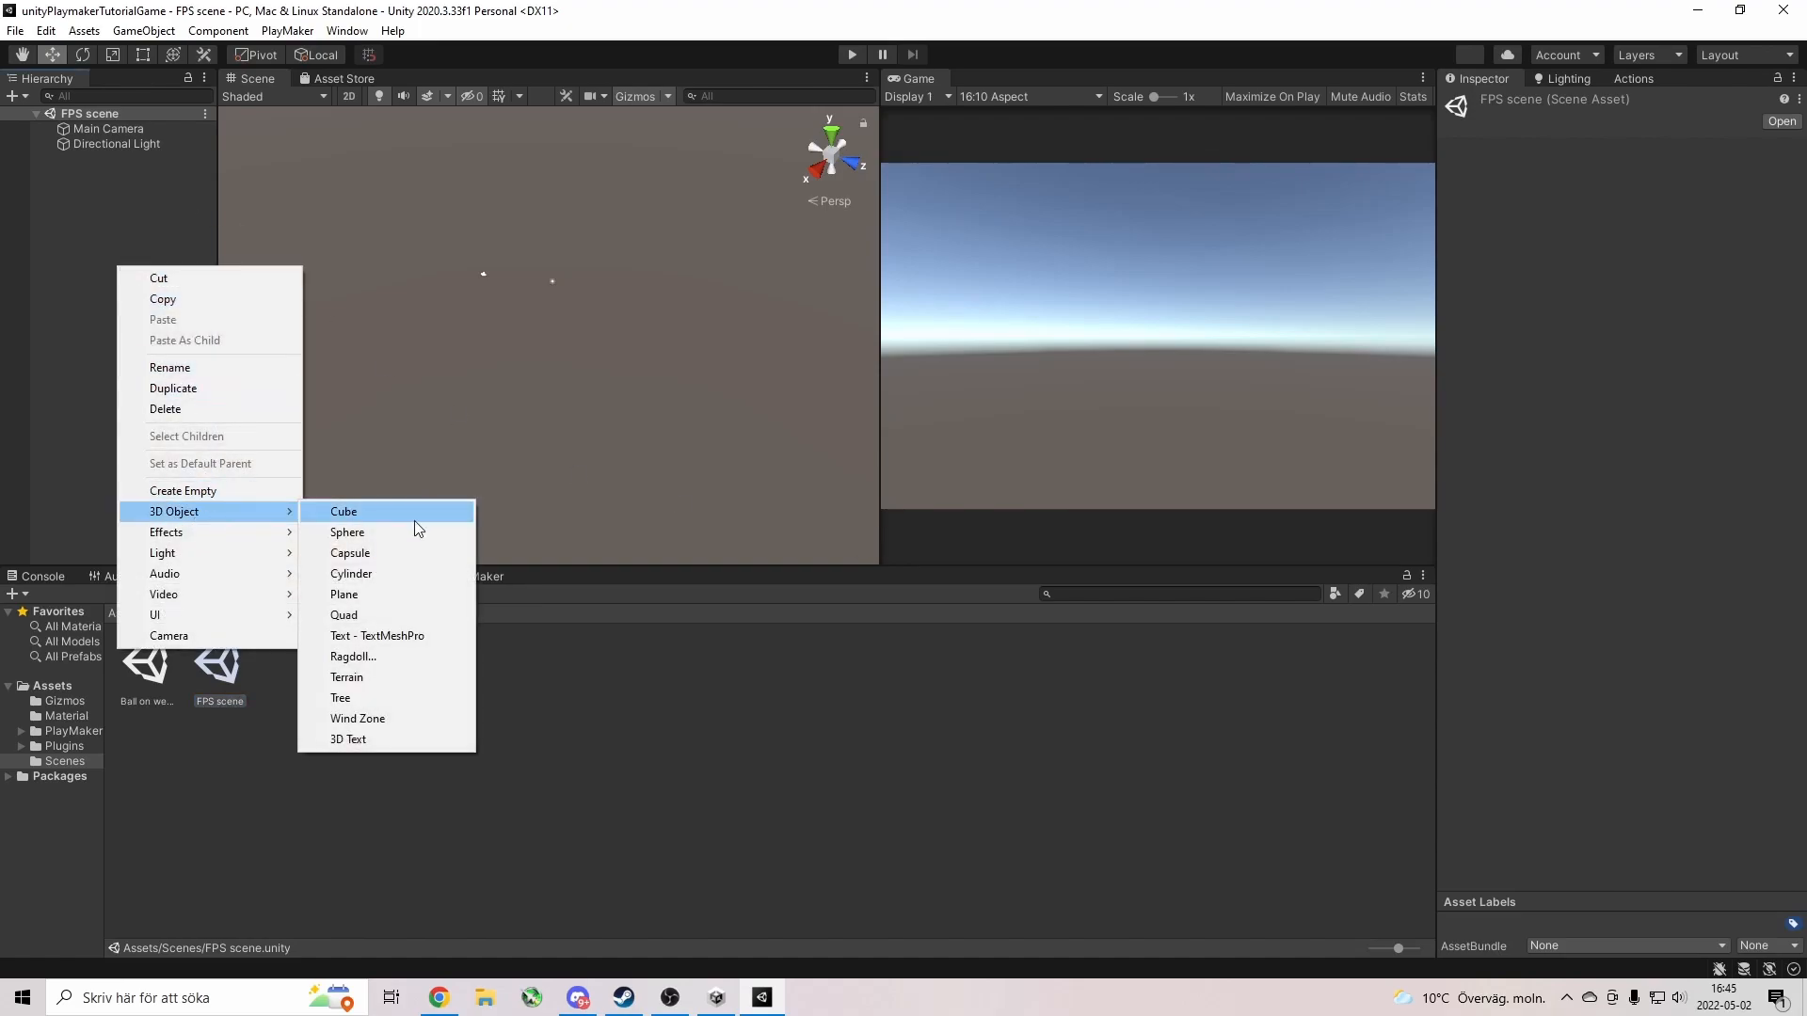
left_click(220, 496)
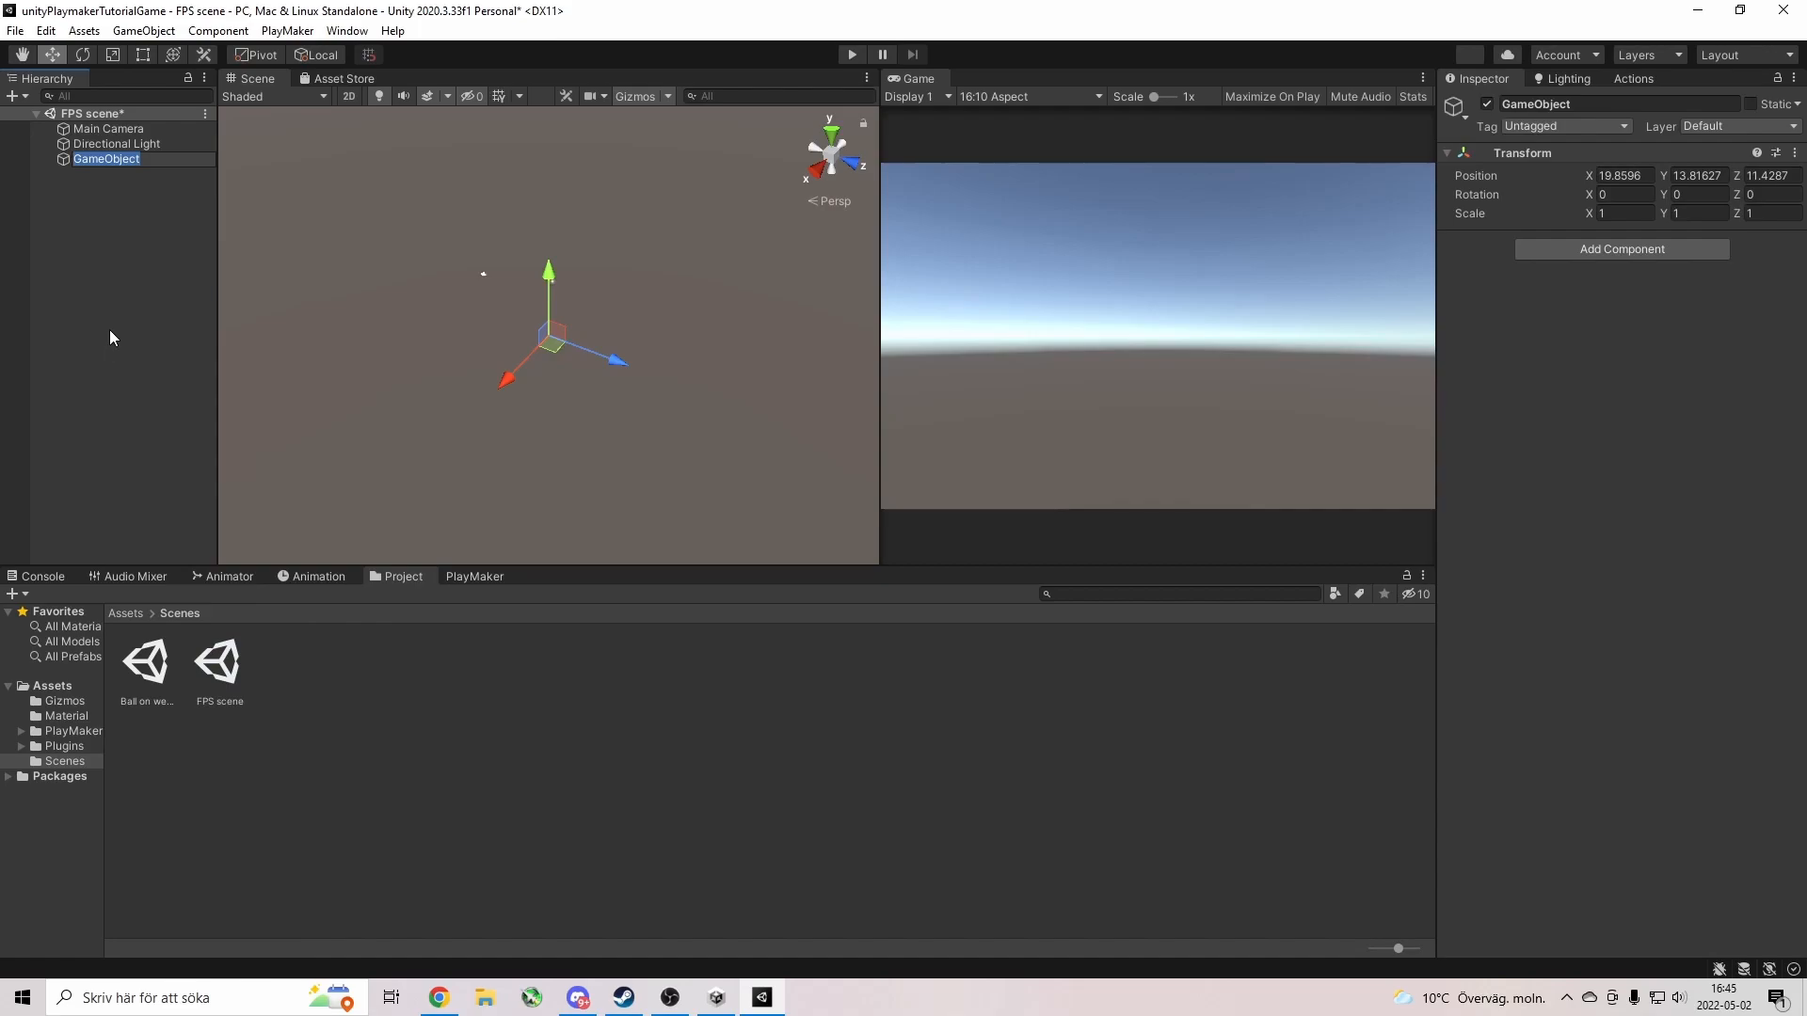
type("Player")
key("Return")
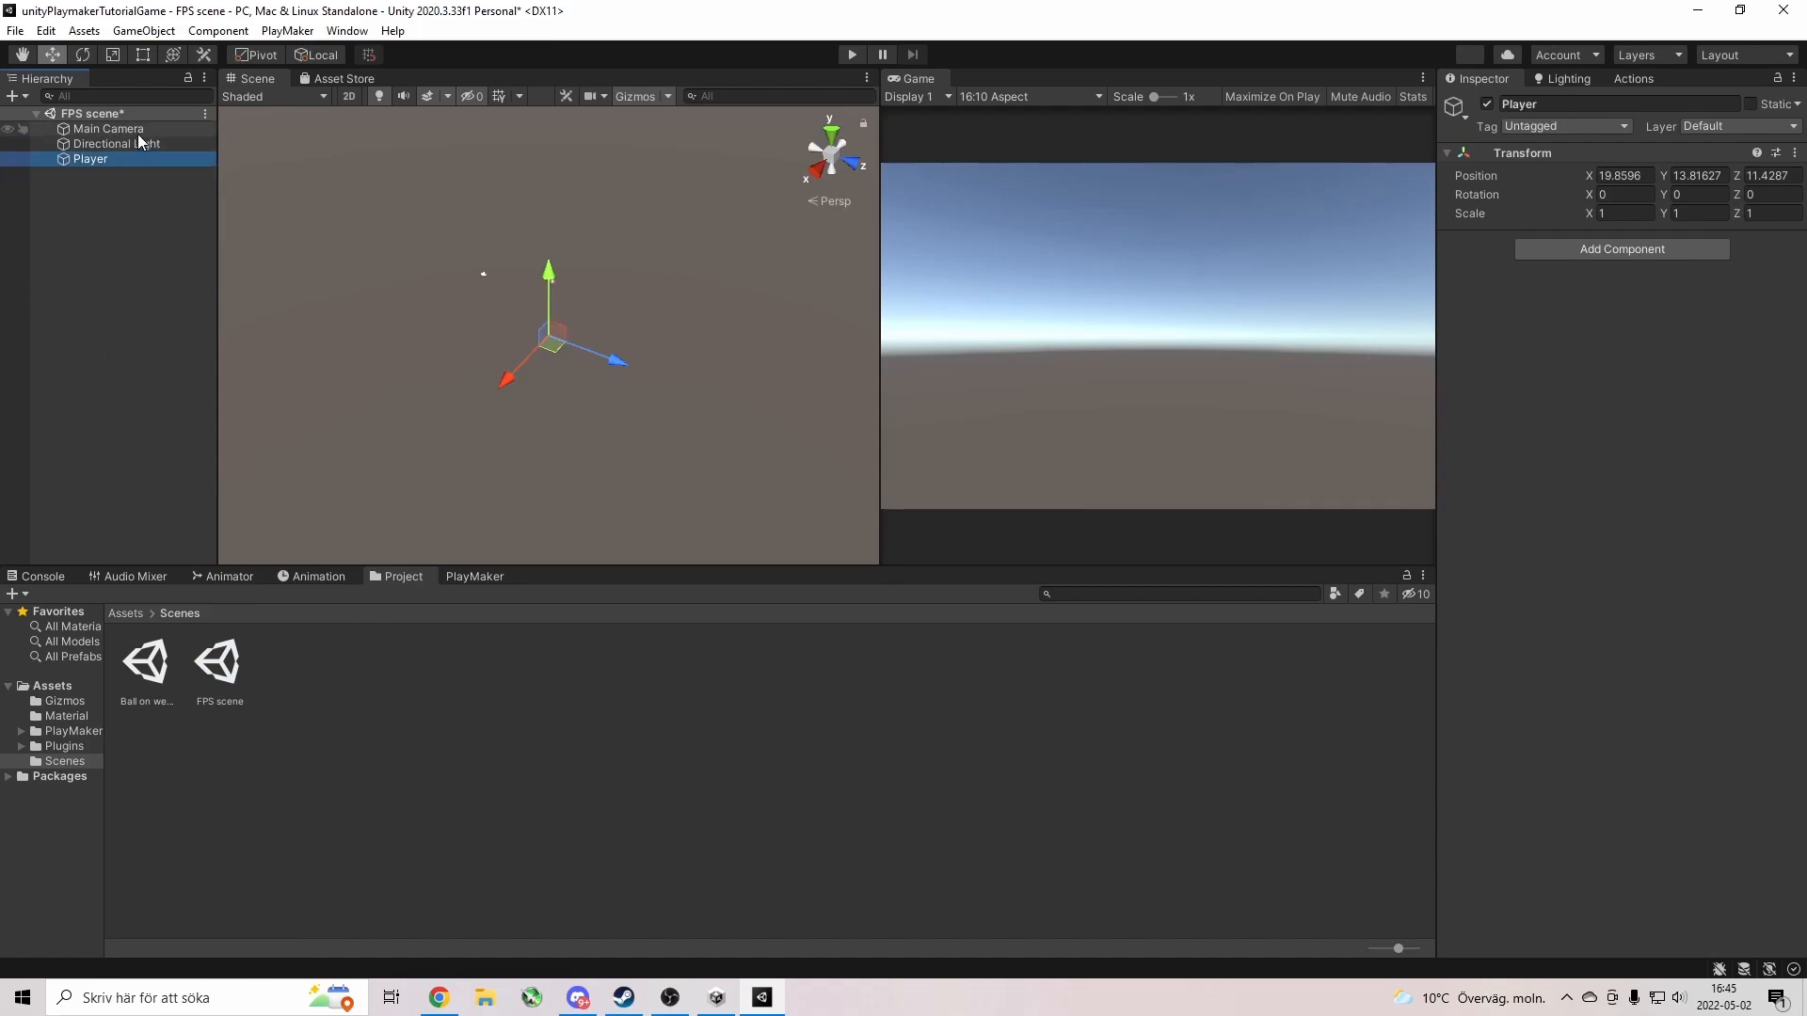
left_click(92, 132)
left_click_drag(93, 131, 93, 160)
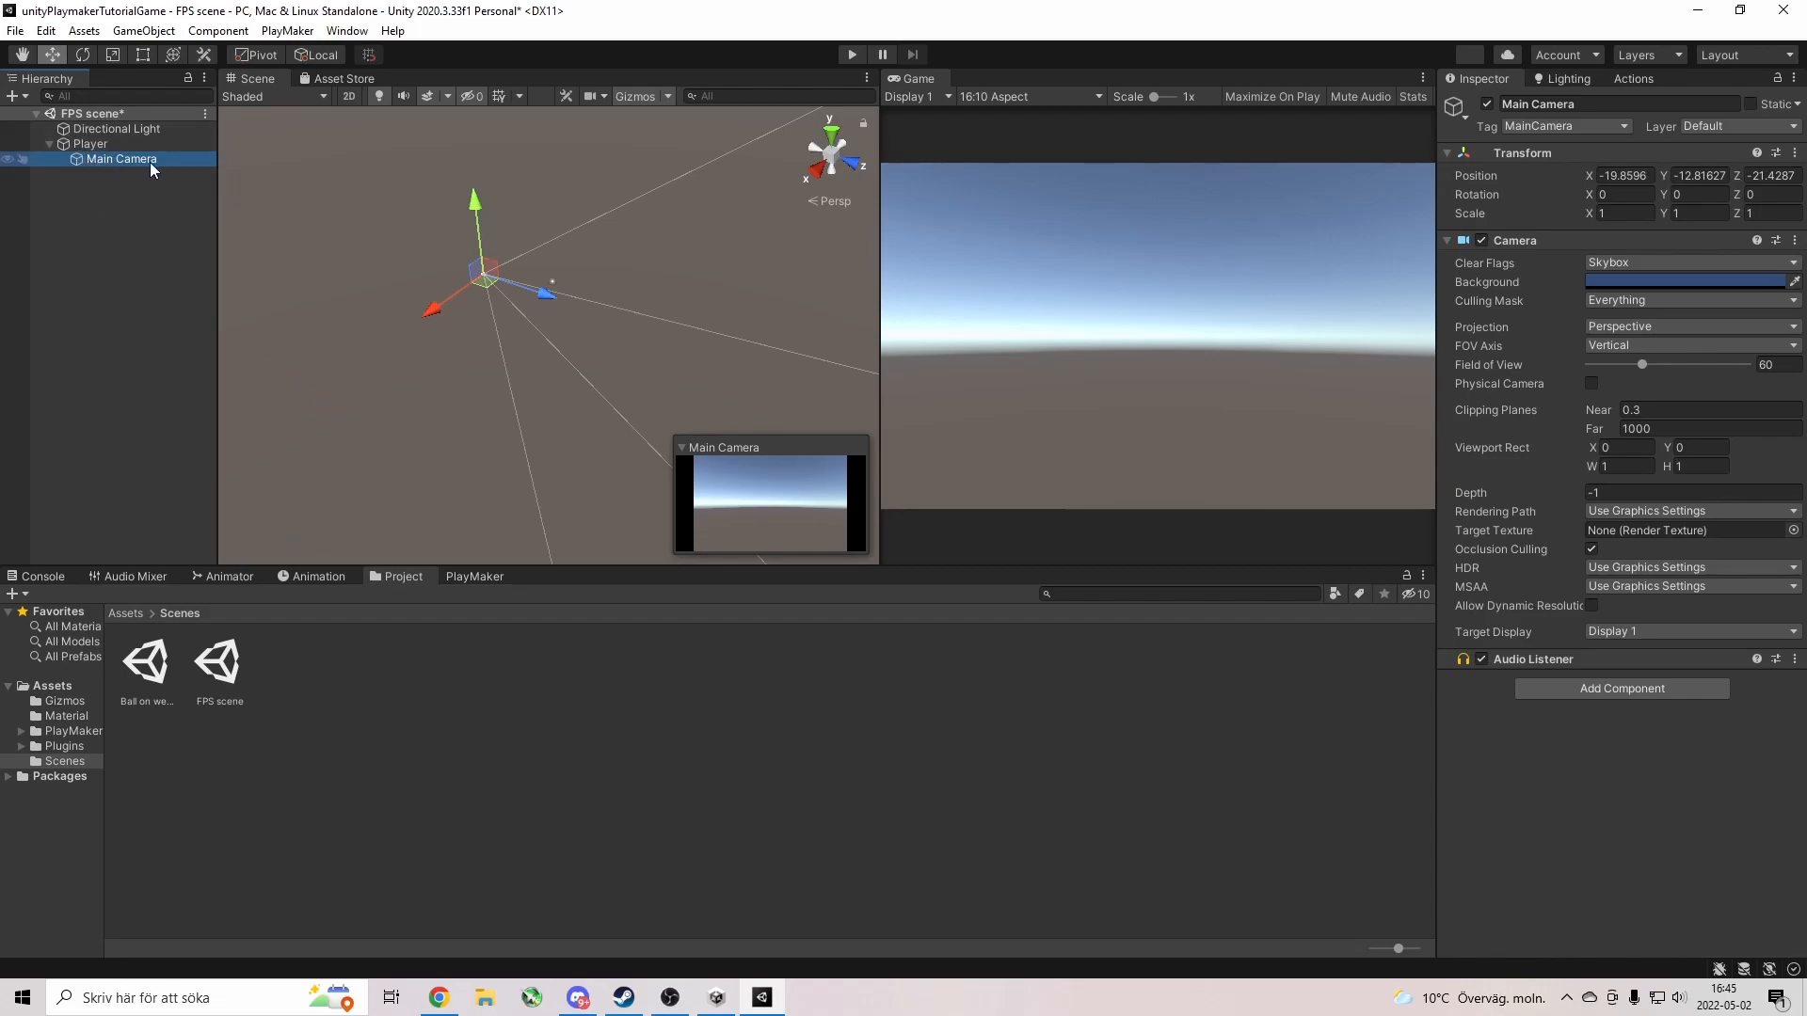
Set the Main Camera's Transform position to 0, 0, 0.
left_click(79, 144)
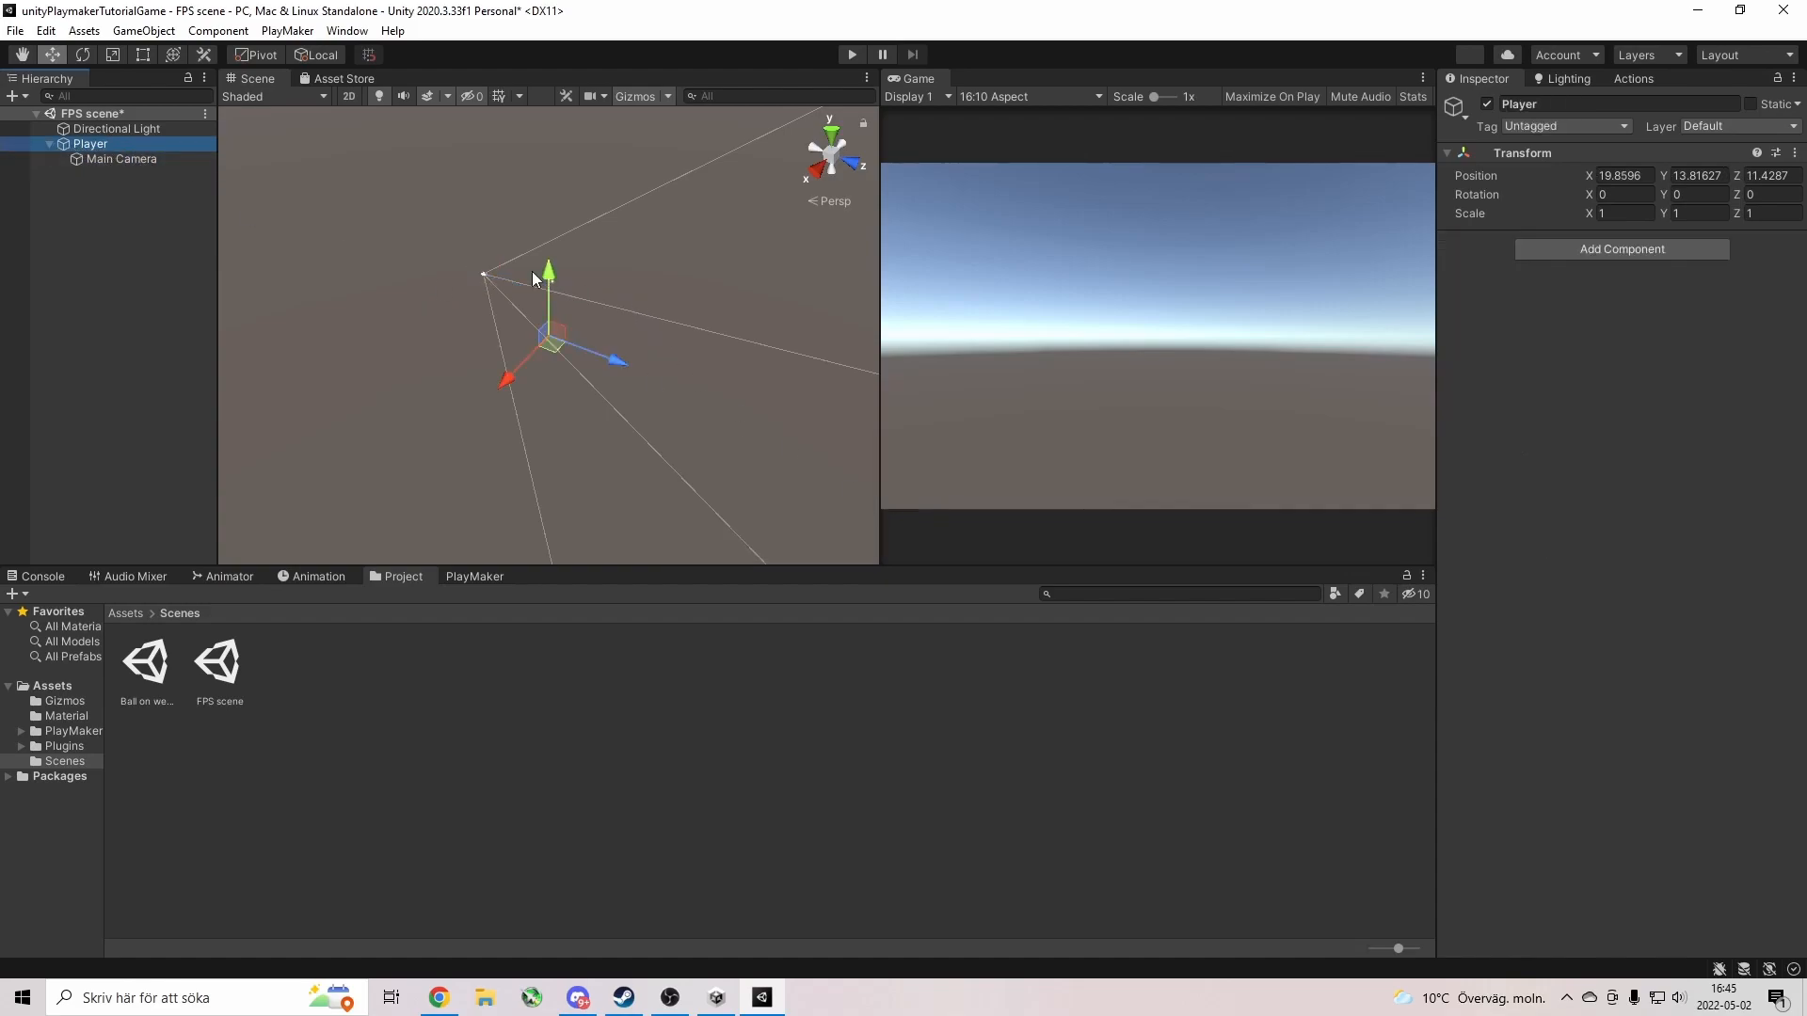
left_click_drag(510, 386, 544, 343)
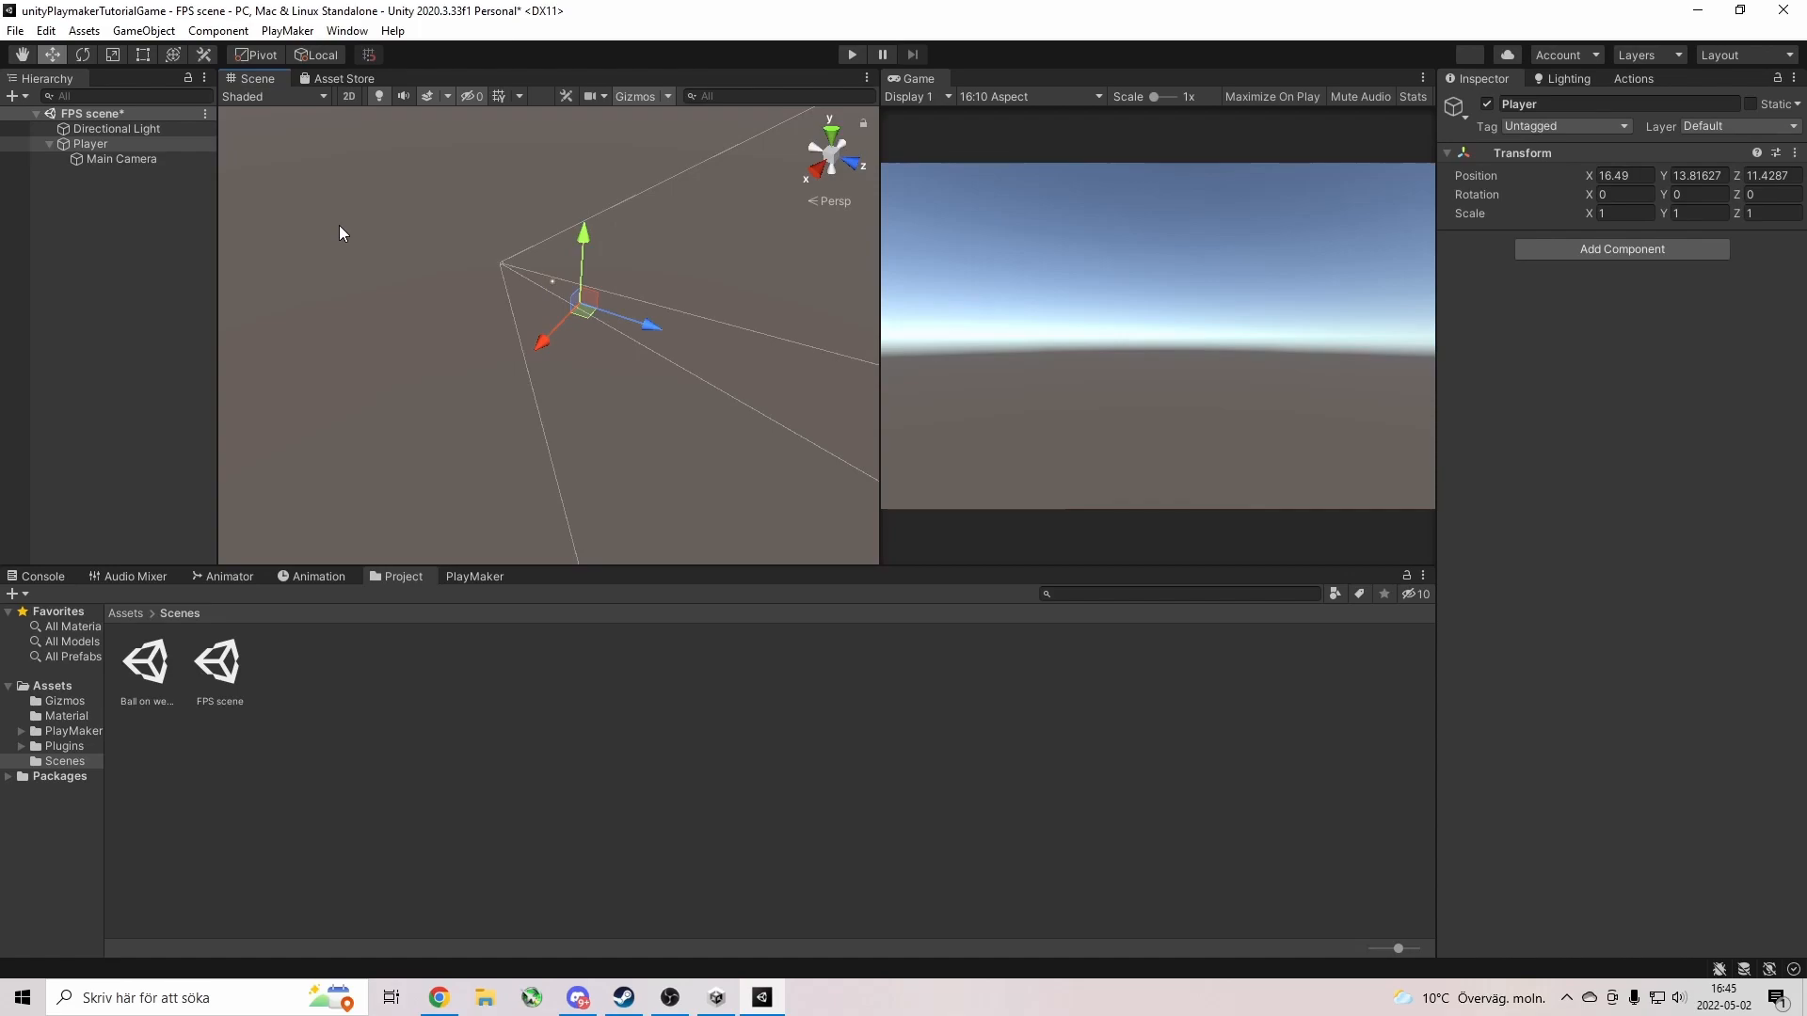
left_click(143, 160)
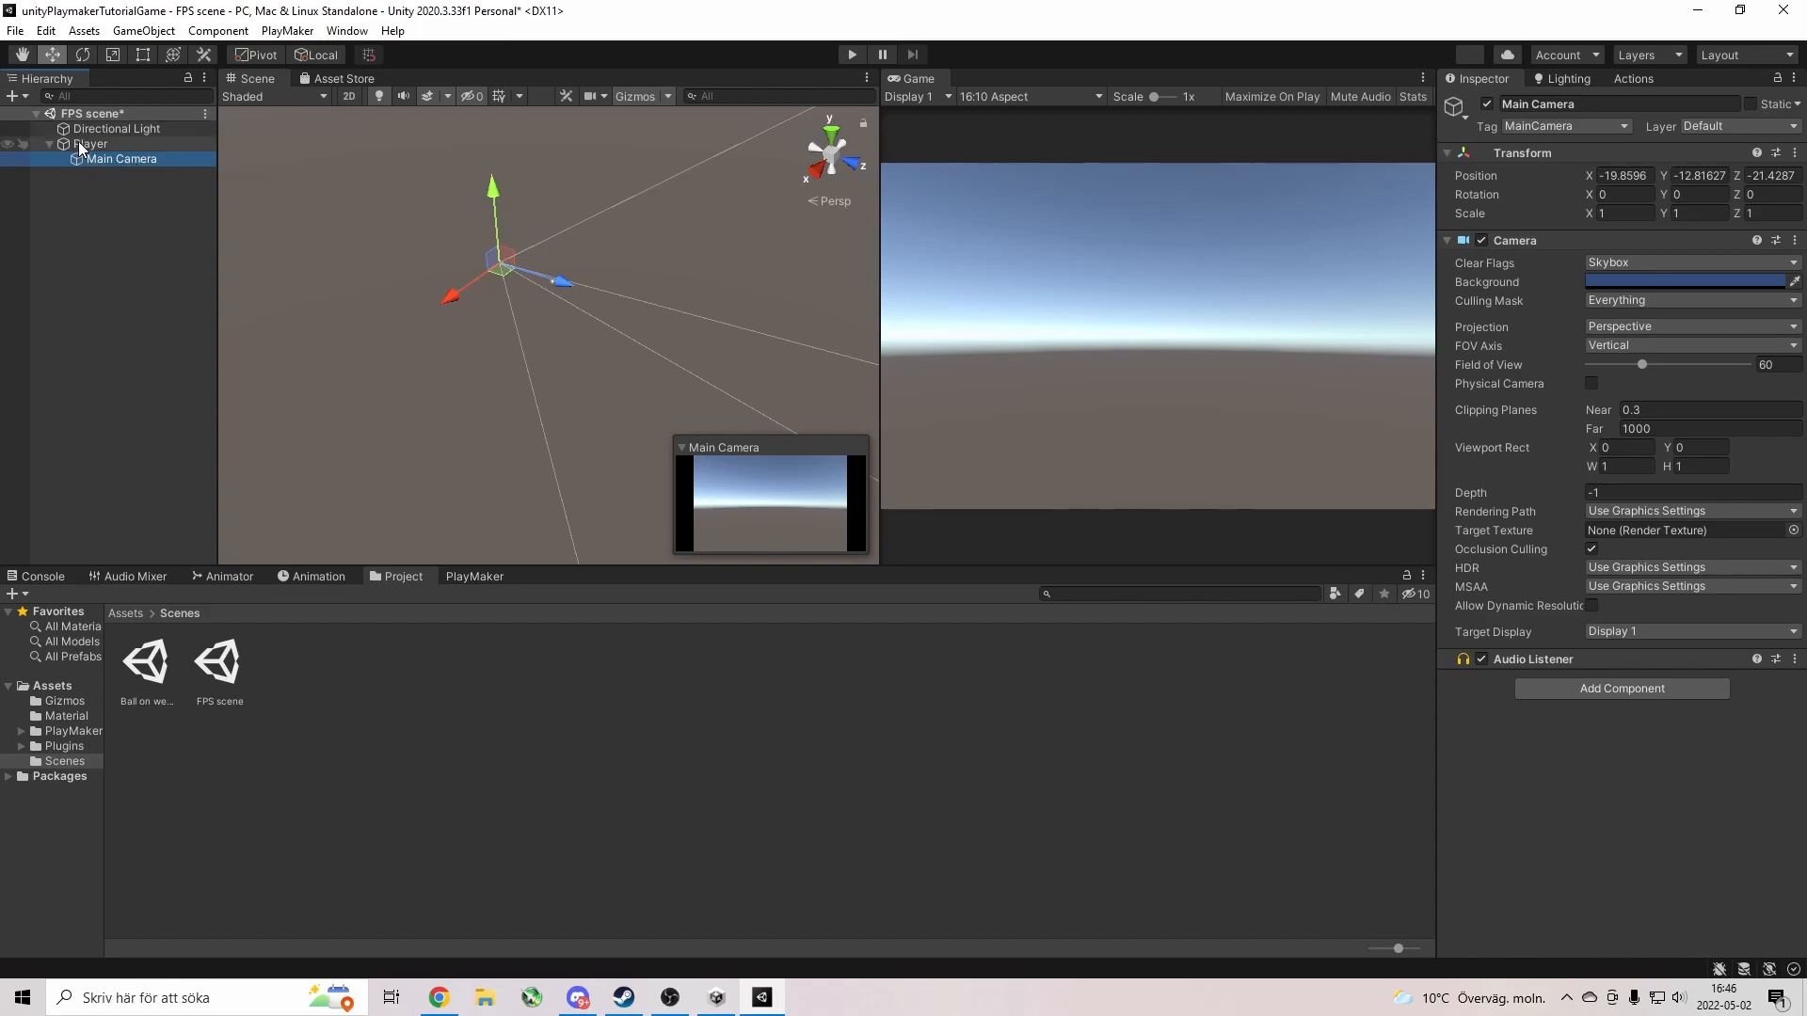
left_click(1638, 174)
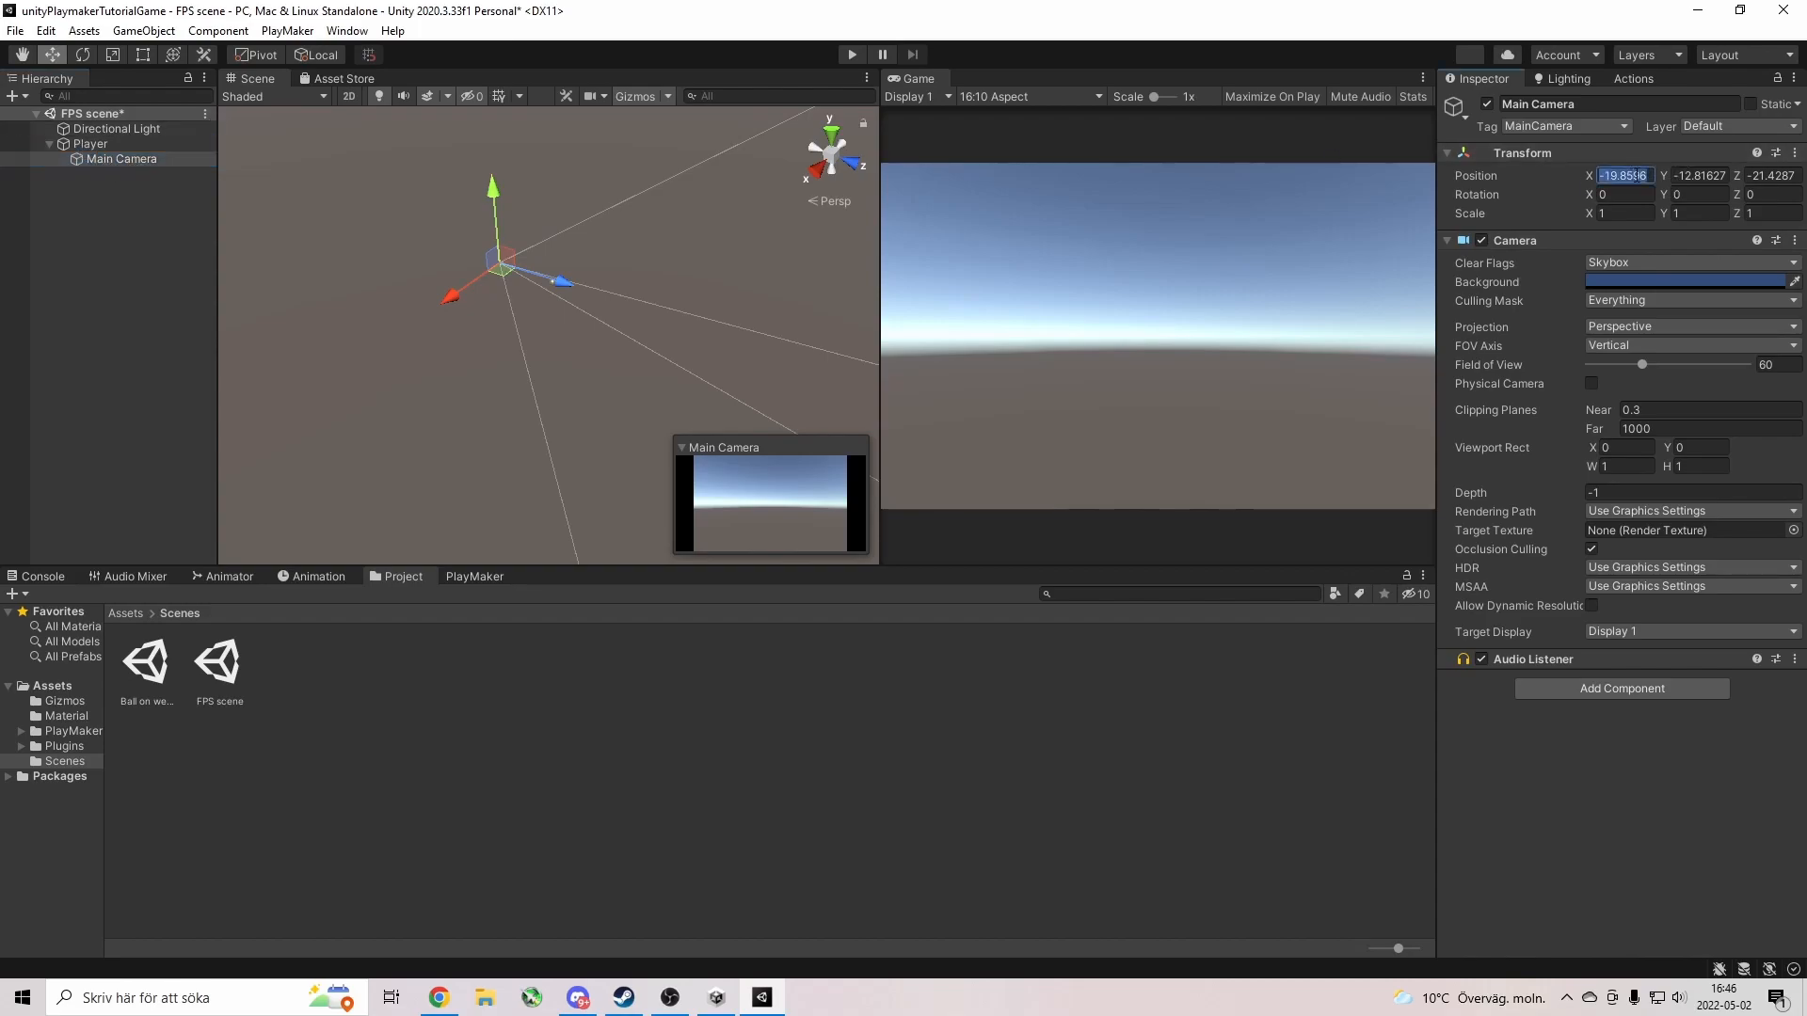
type("0")
left_click(1698, 175)
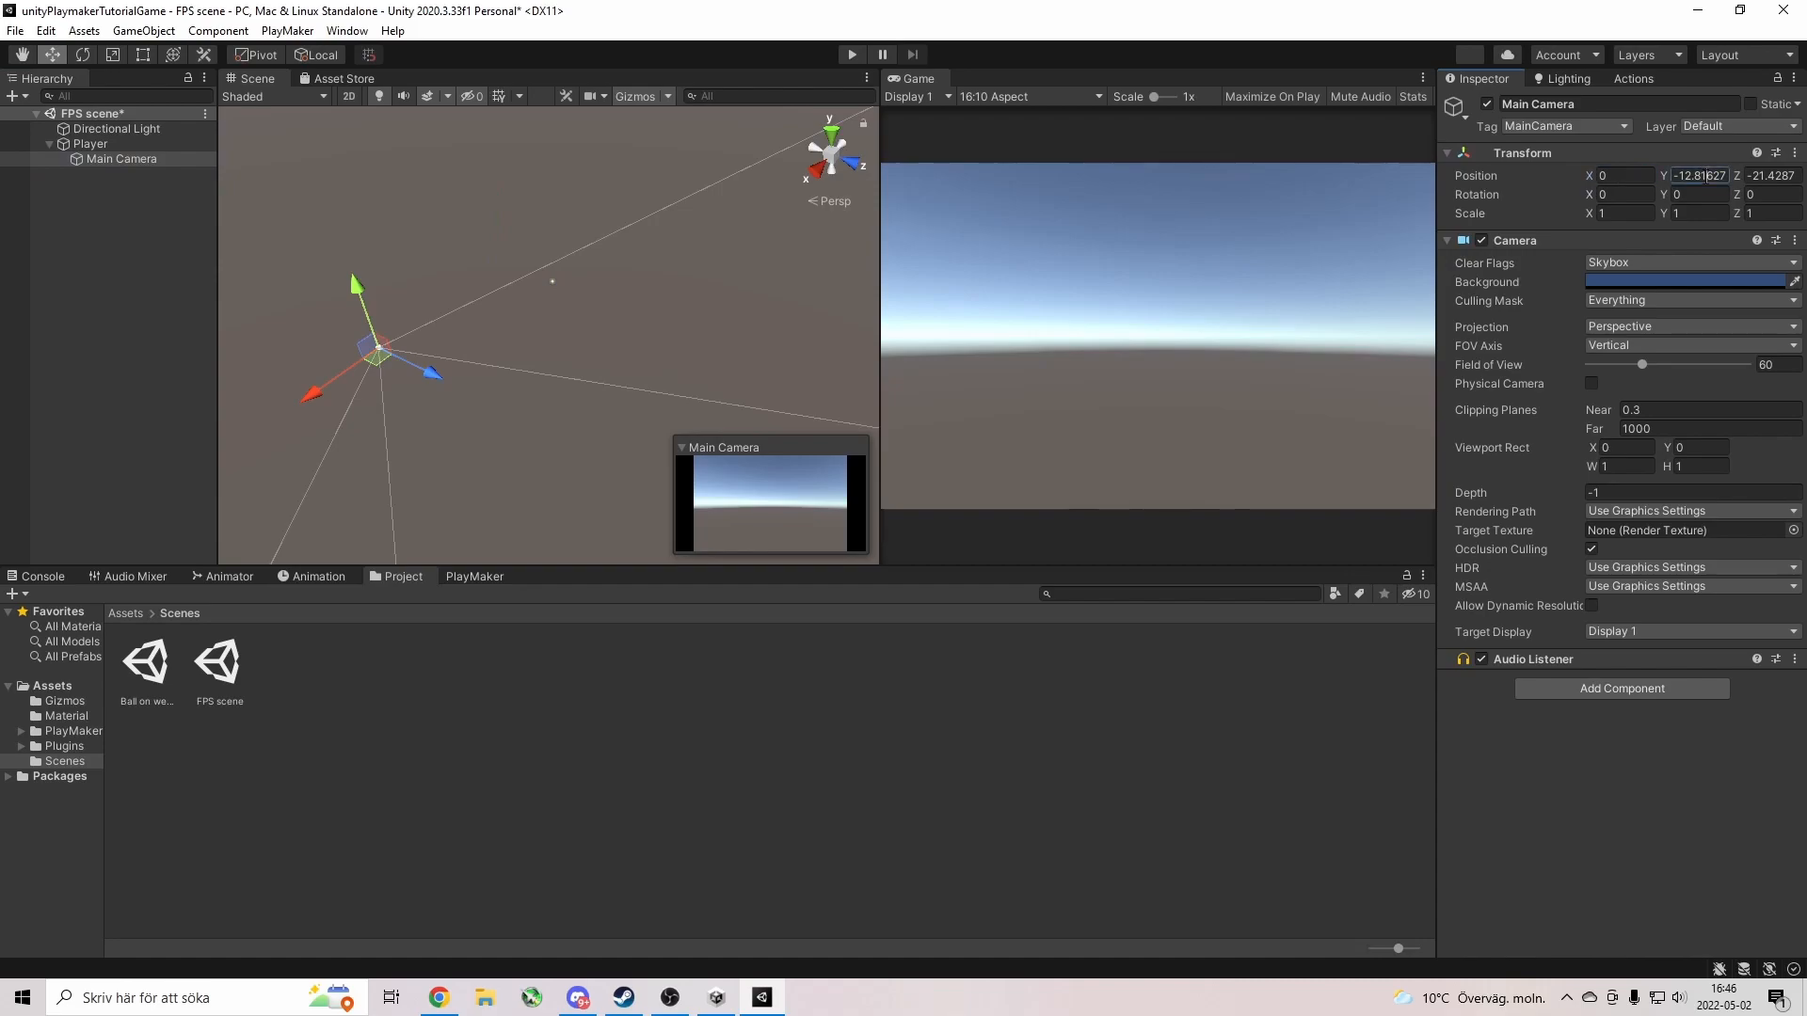
type("0")
left_click(1768, 176)
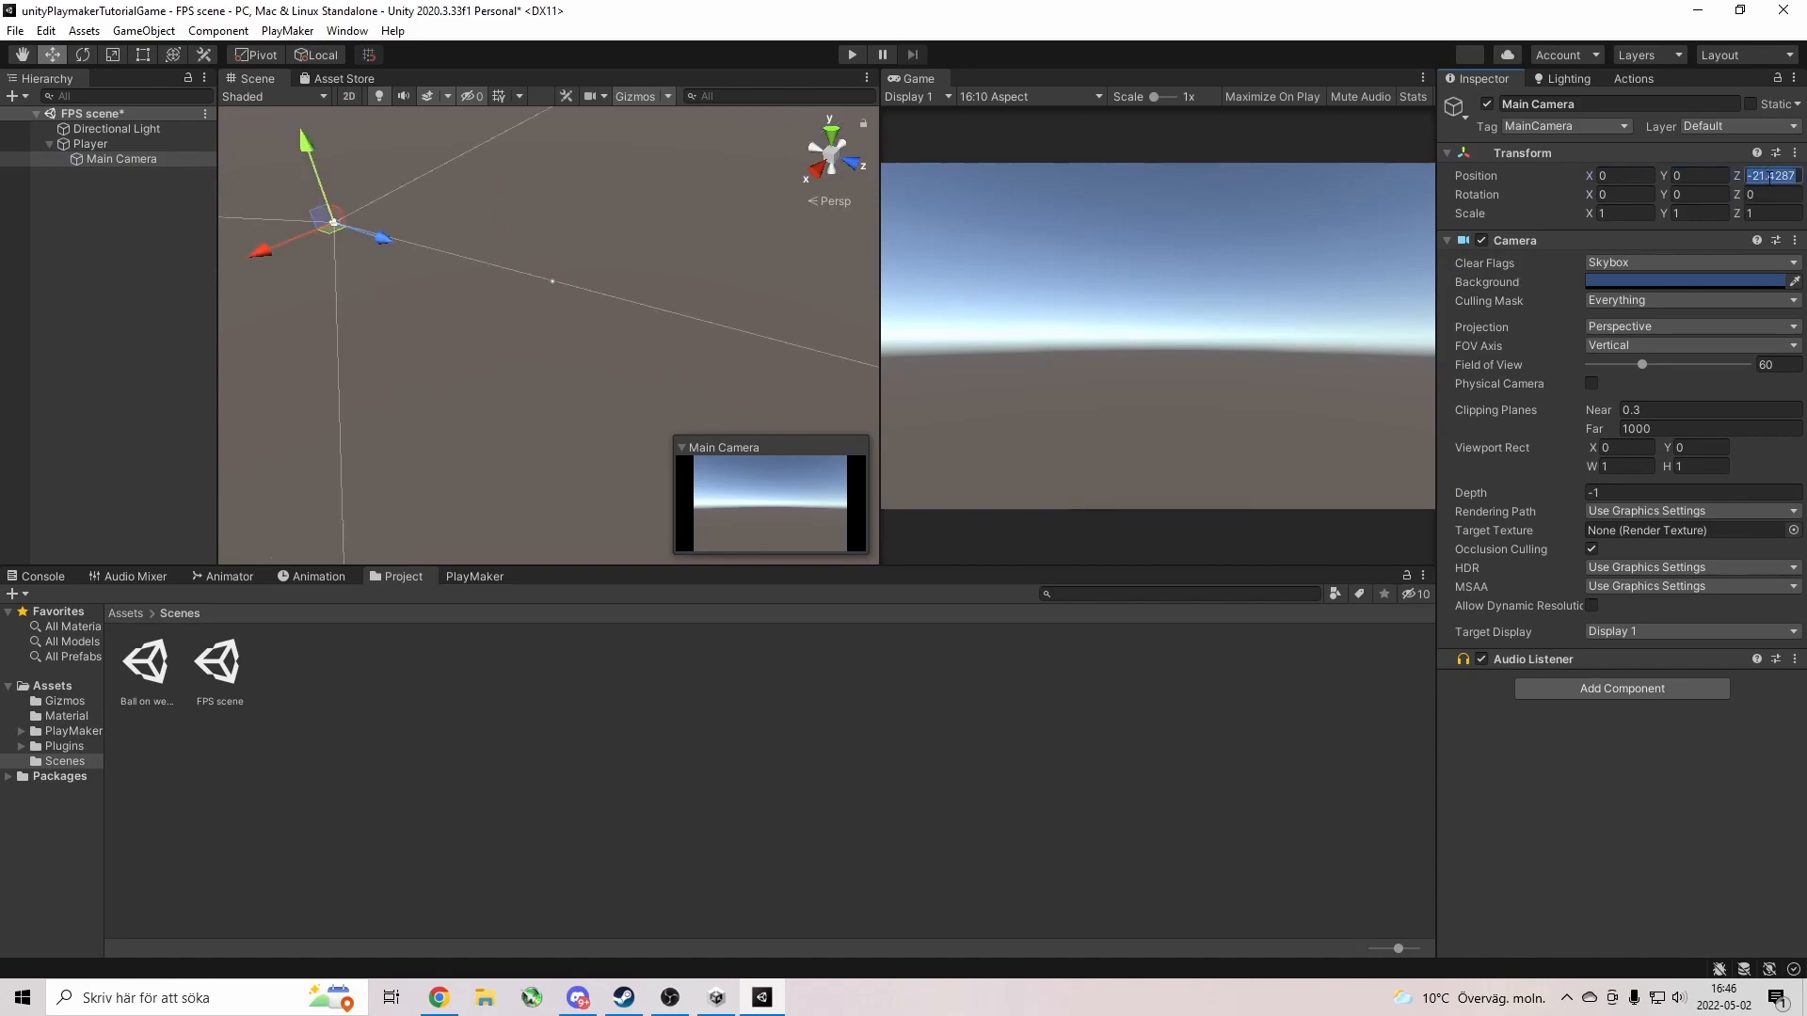
type("0")
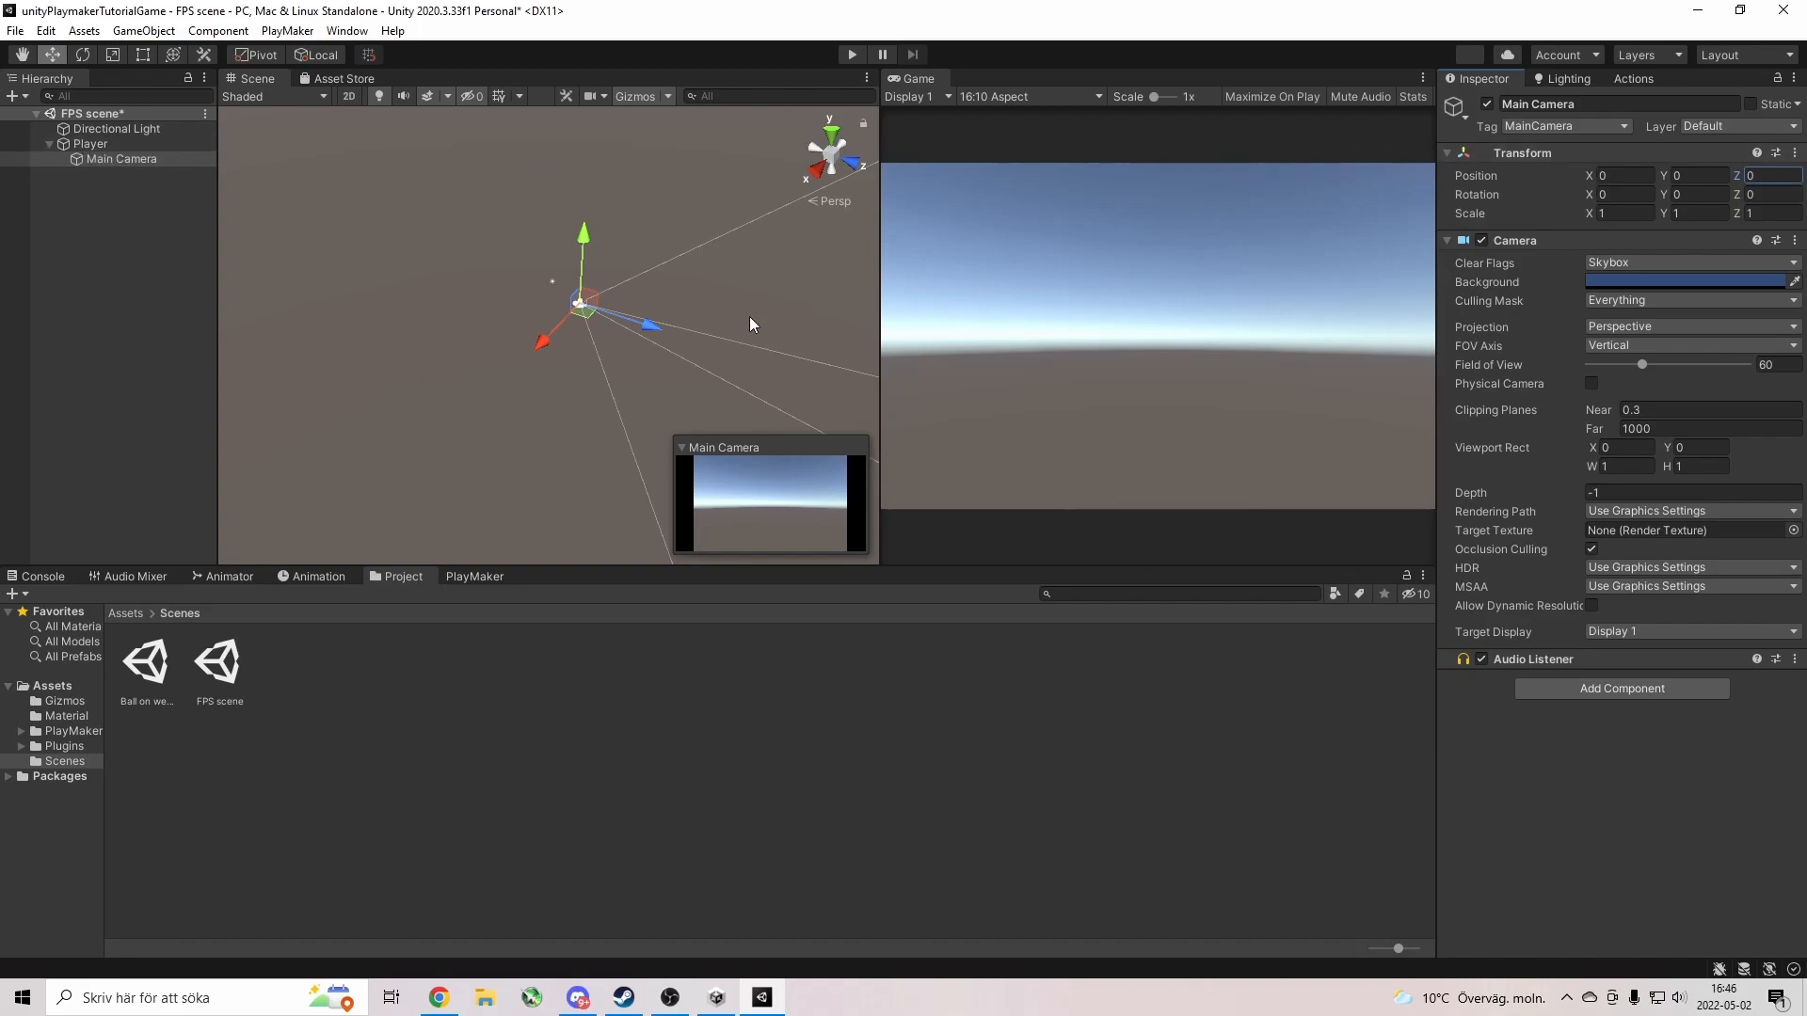
Set the Player's Transform position to 0, 0, 0.
left_click(104, 144)
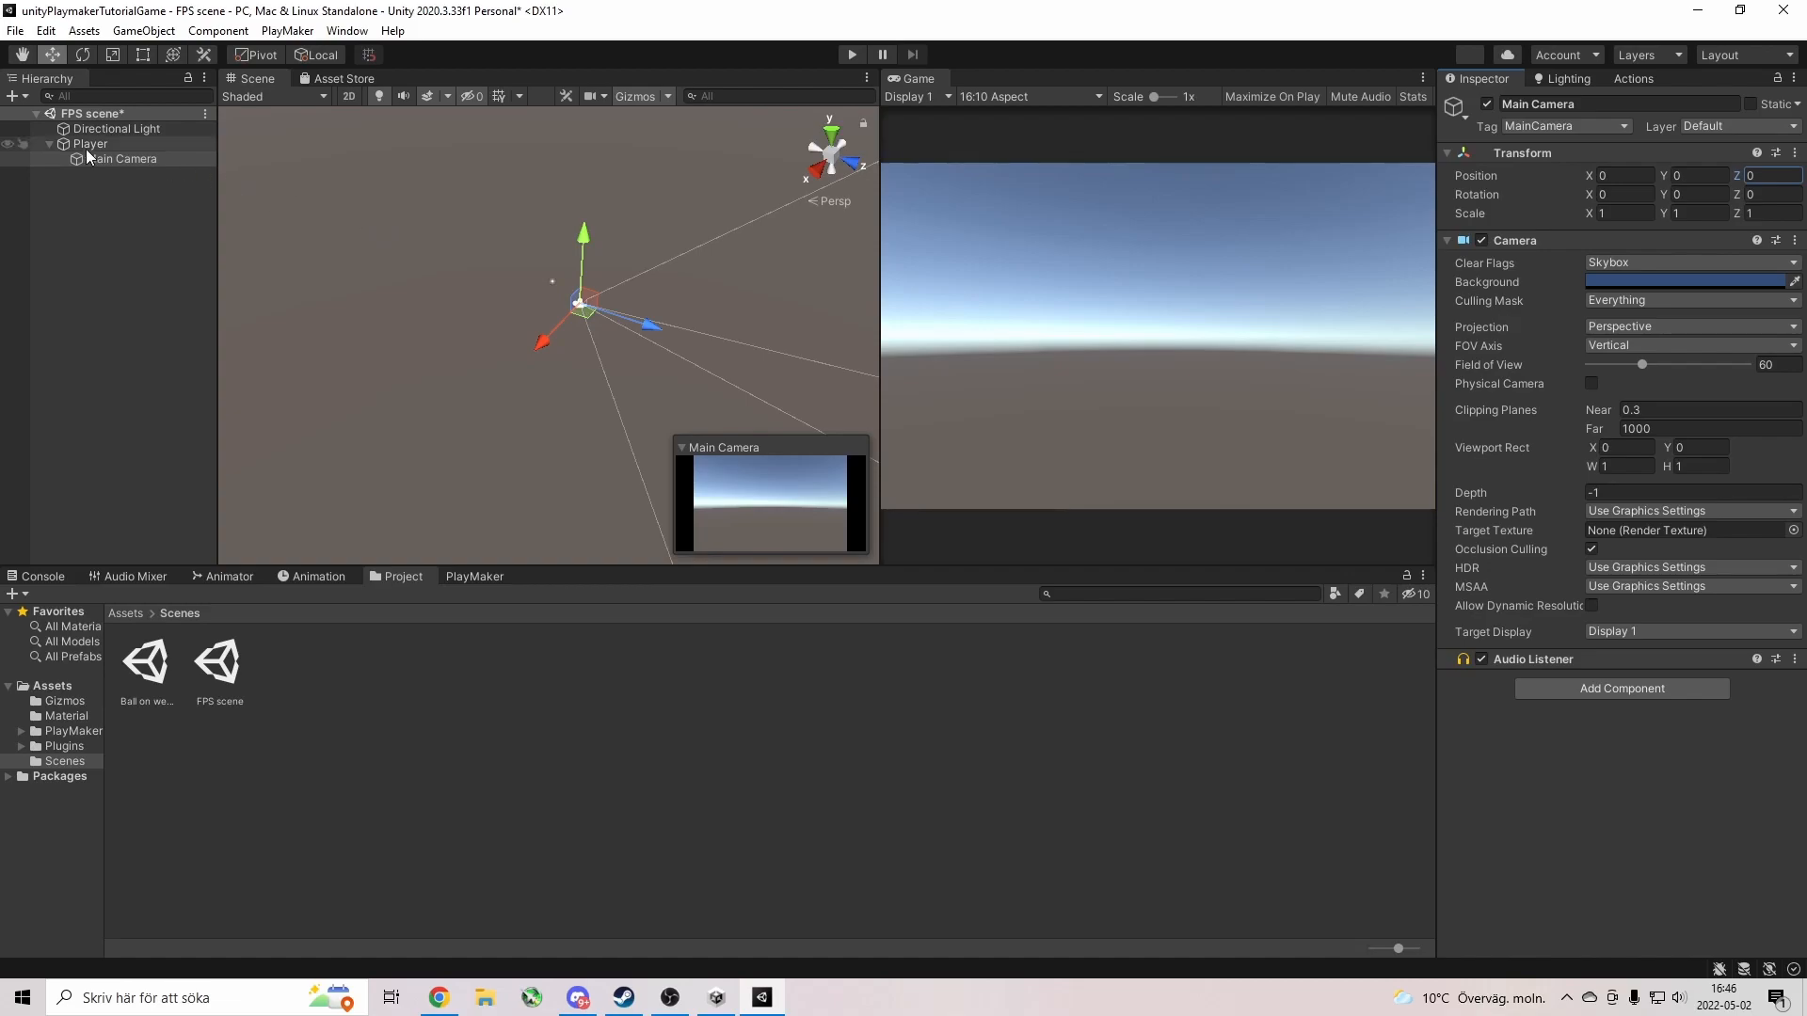
left_click(1632, 176)
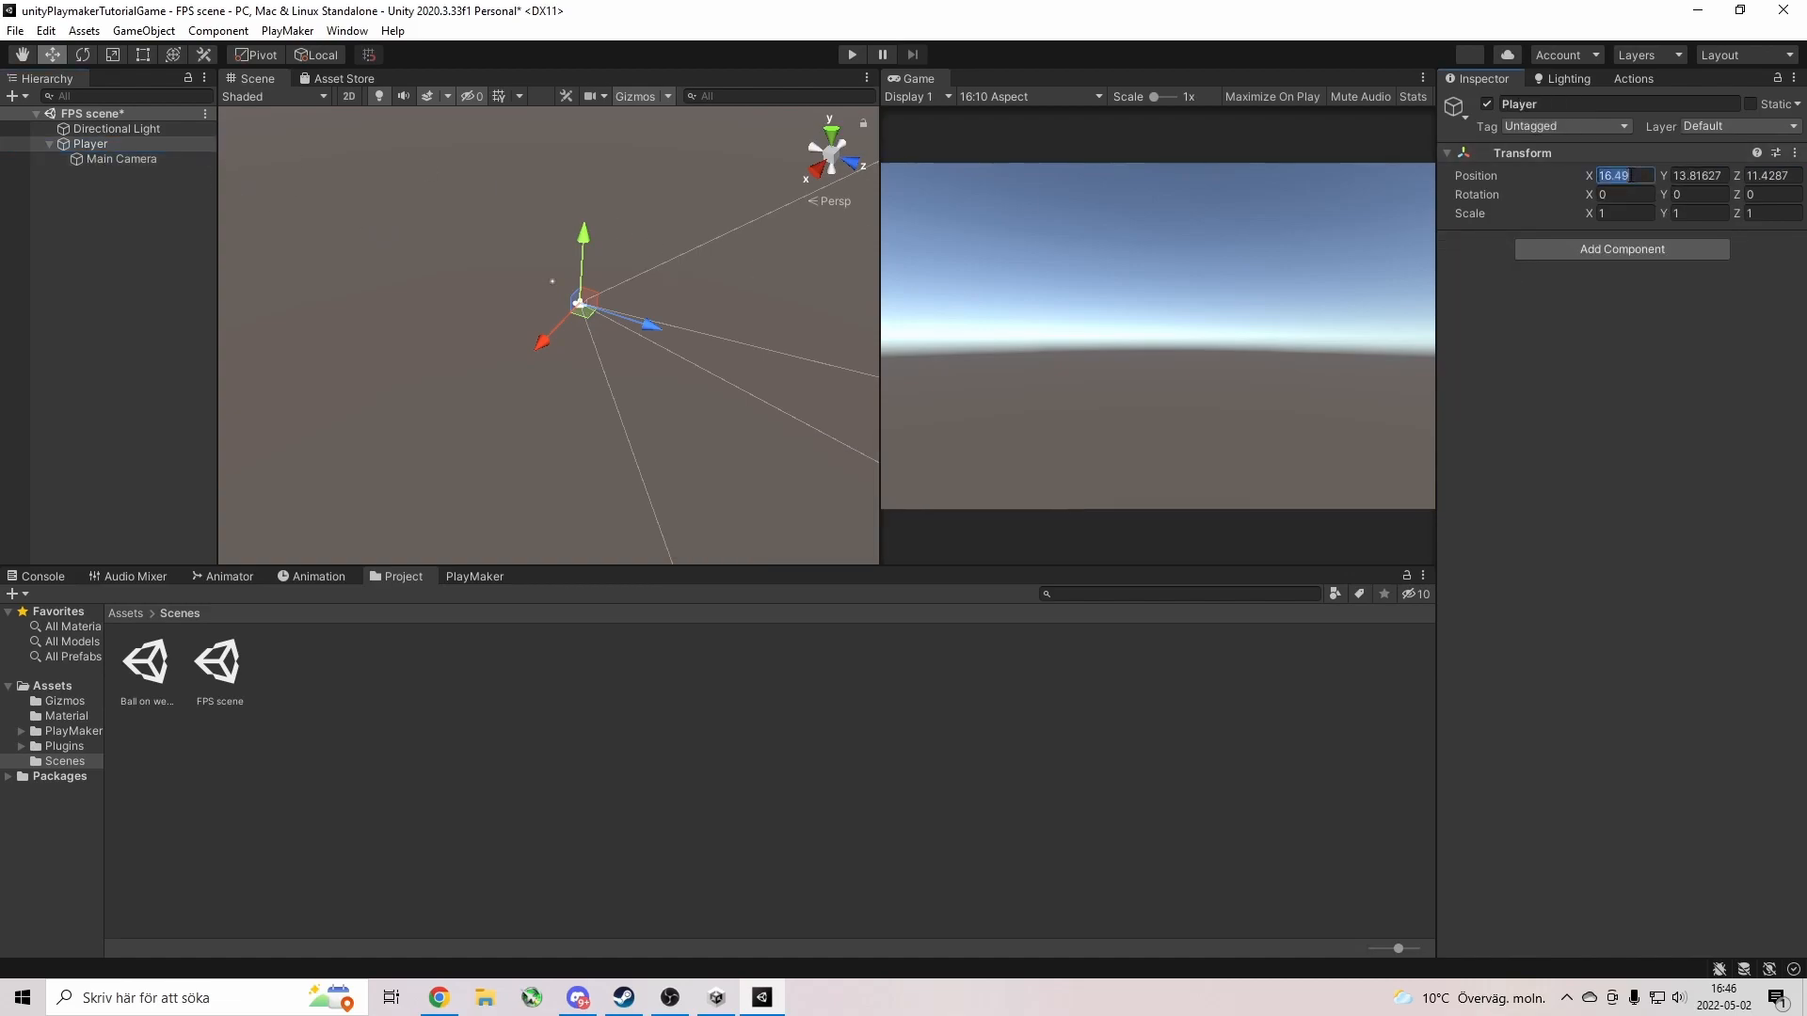
type("0")
key("Tab")
type("0")
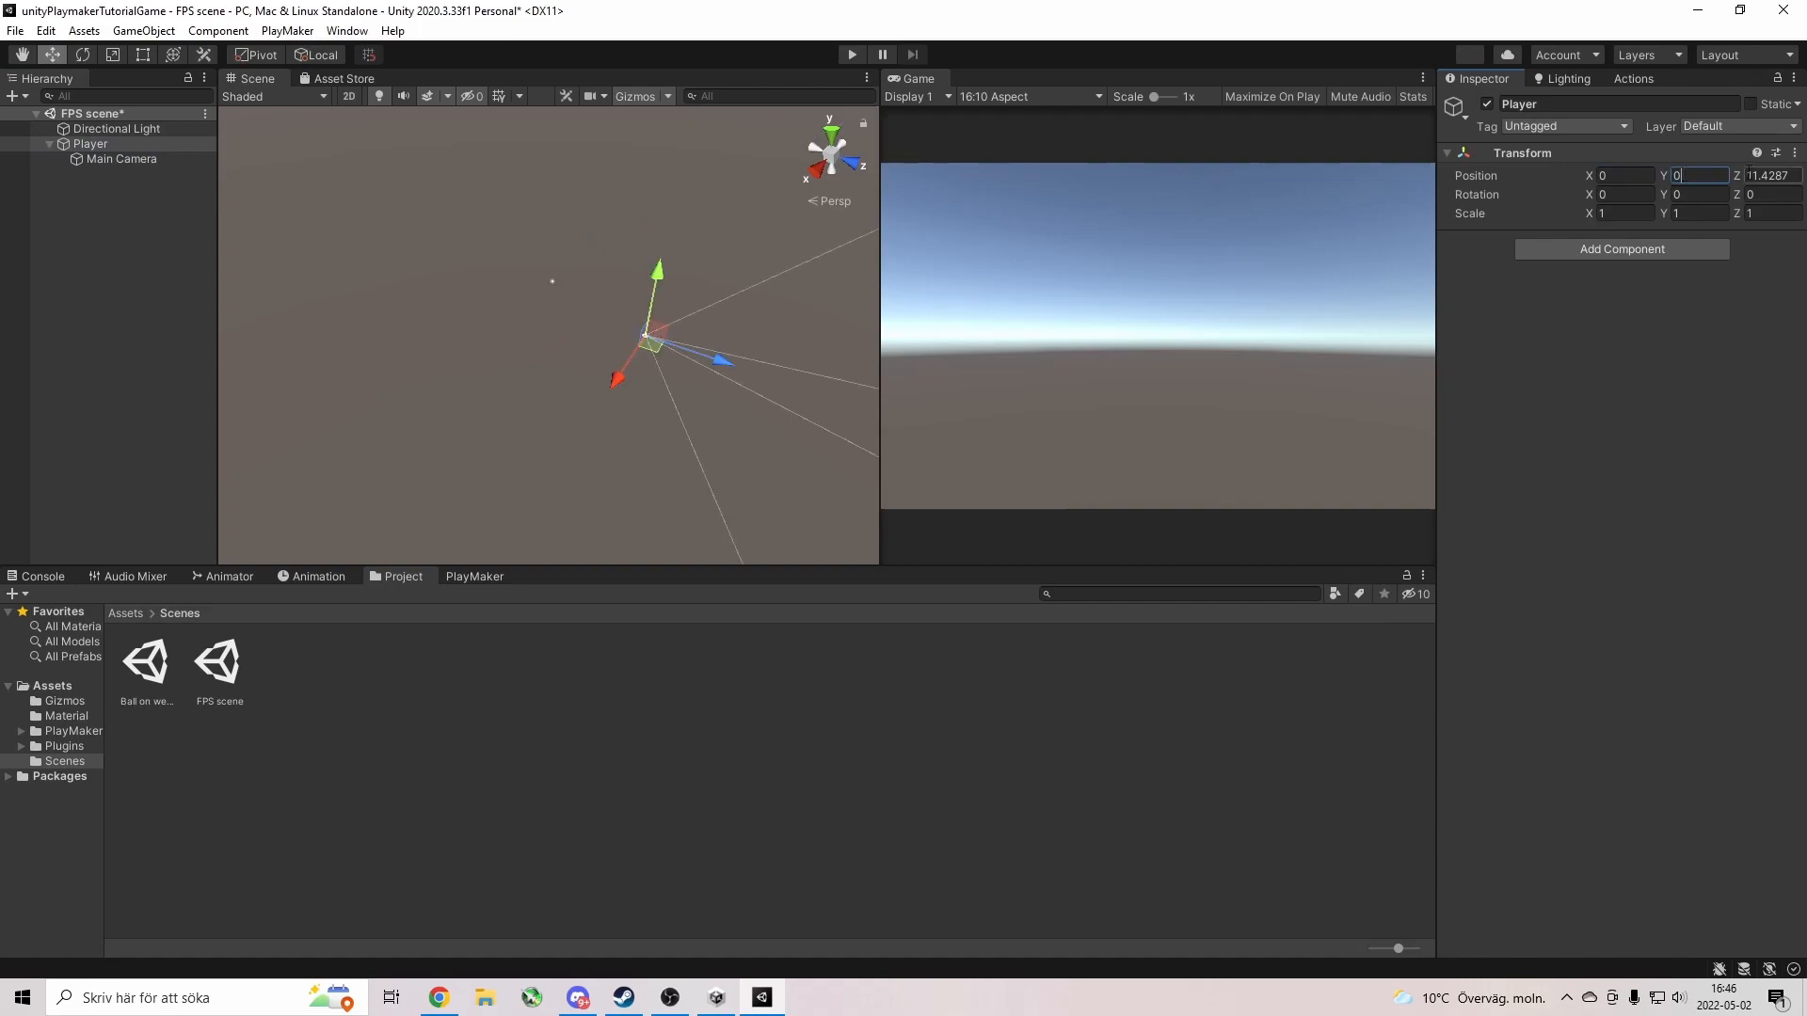
left_click(1771, 177)
type("0")
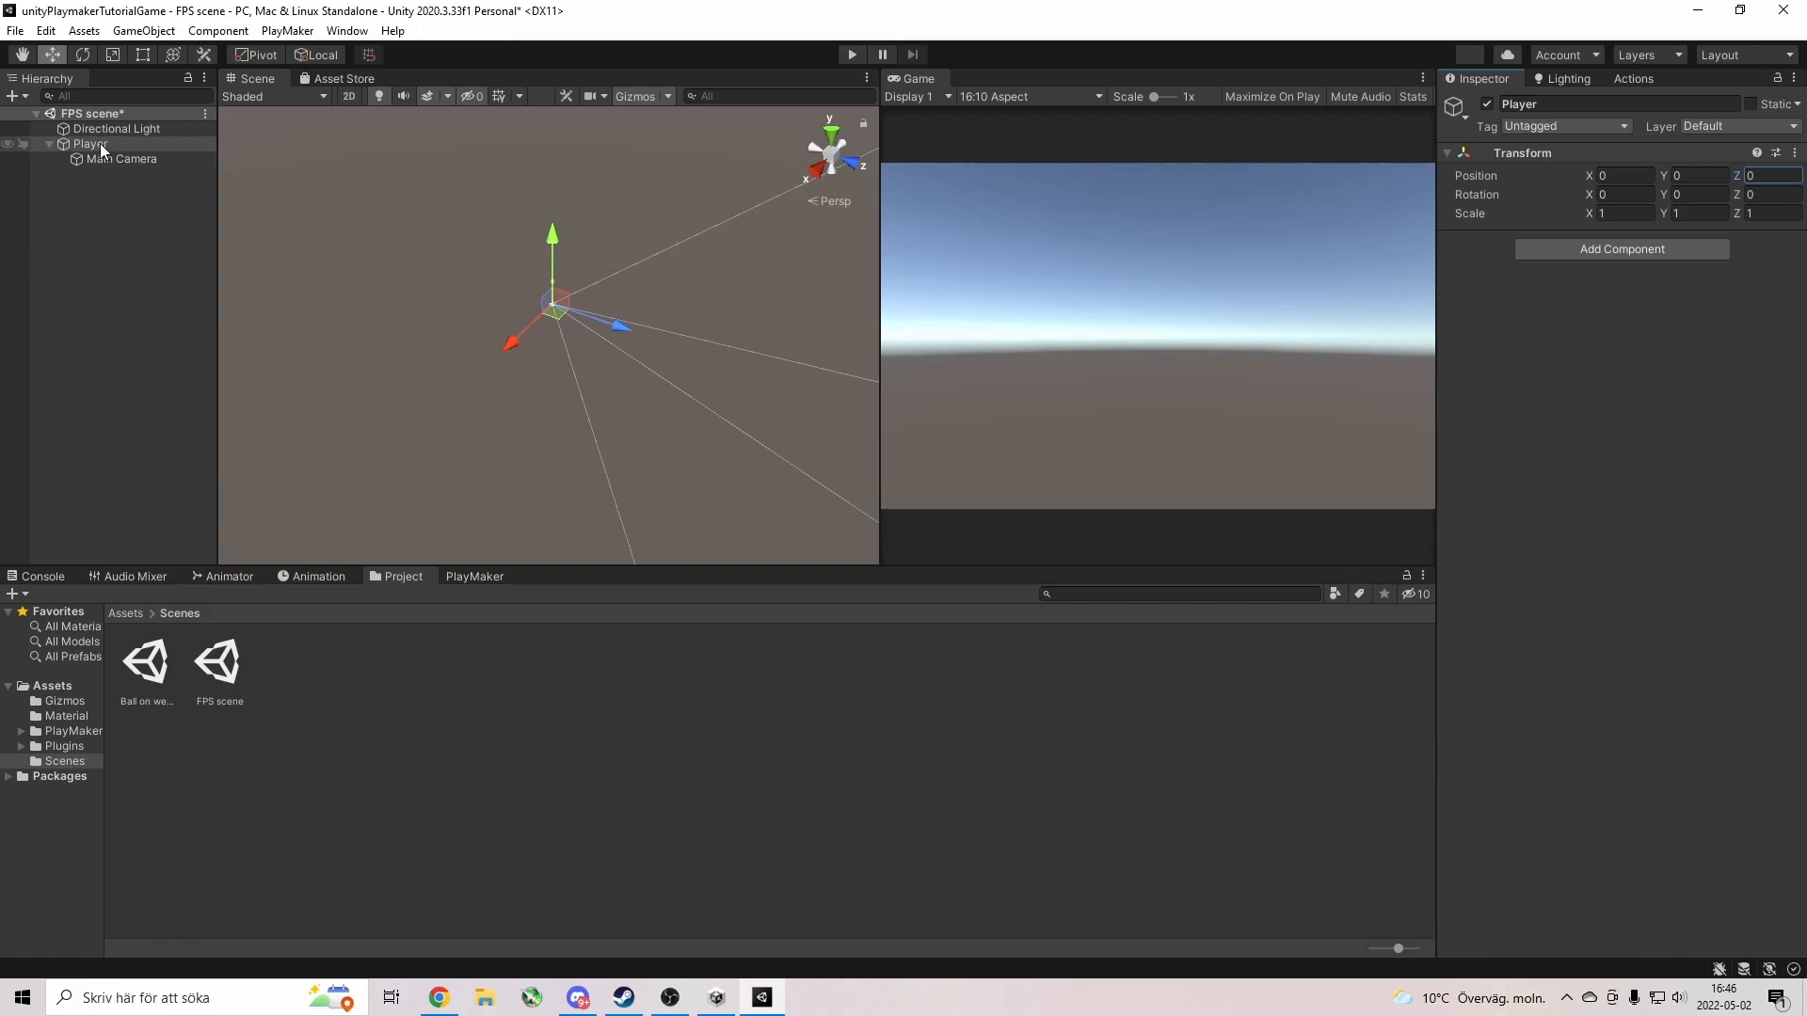
Add a Capsule Collider component to the Player and collapse it.
right_click(112, 222)
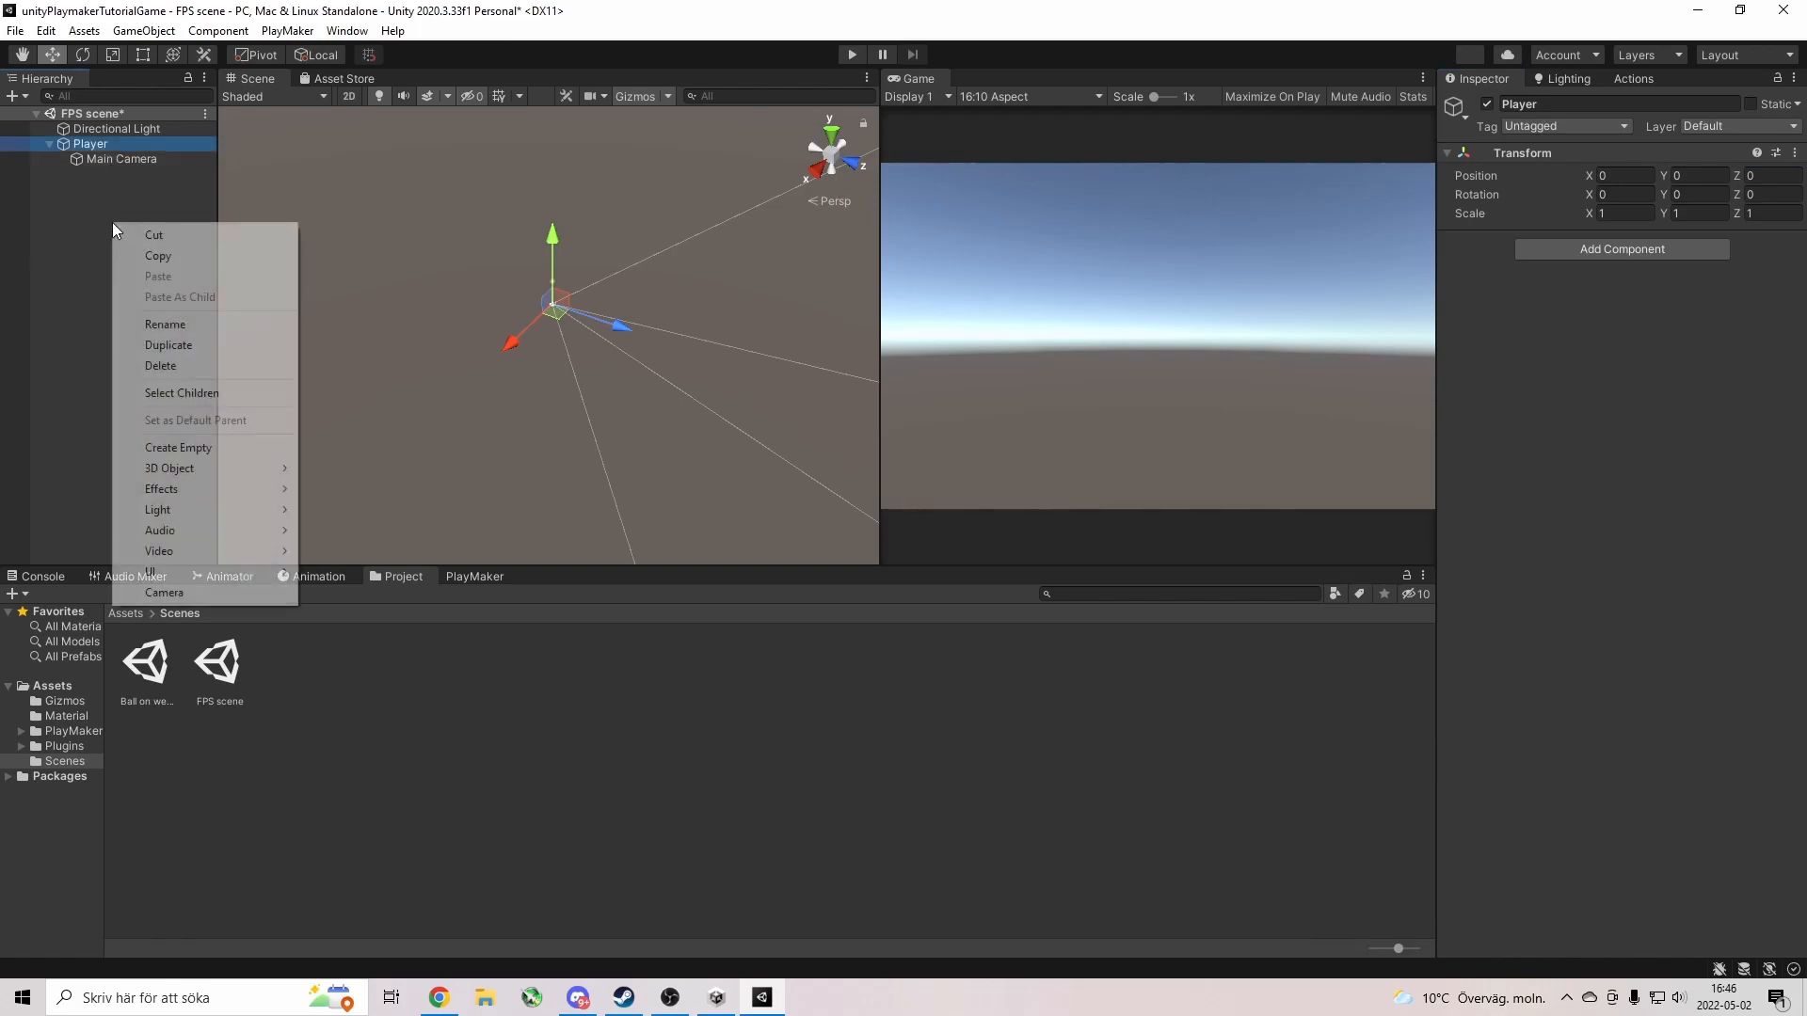
left_click(103, 144)
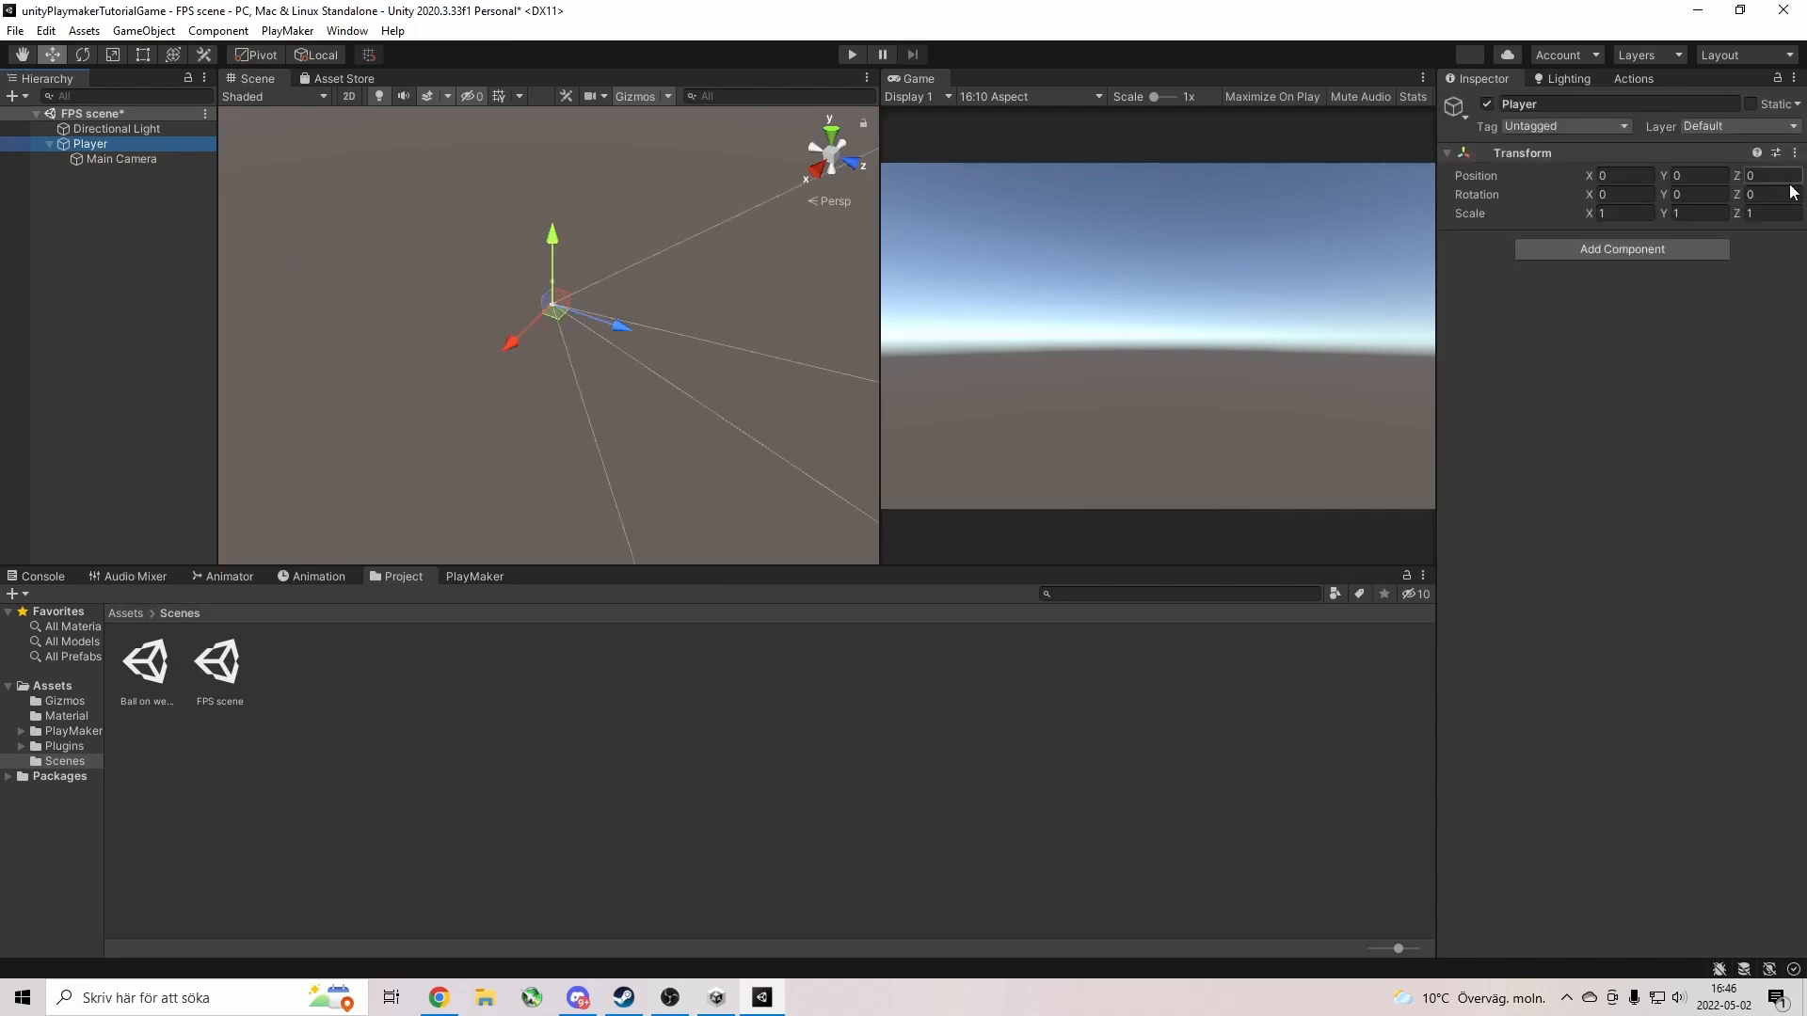
left_click(1651, 256)
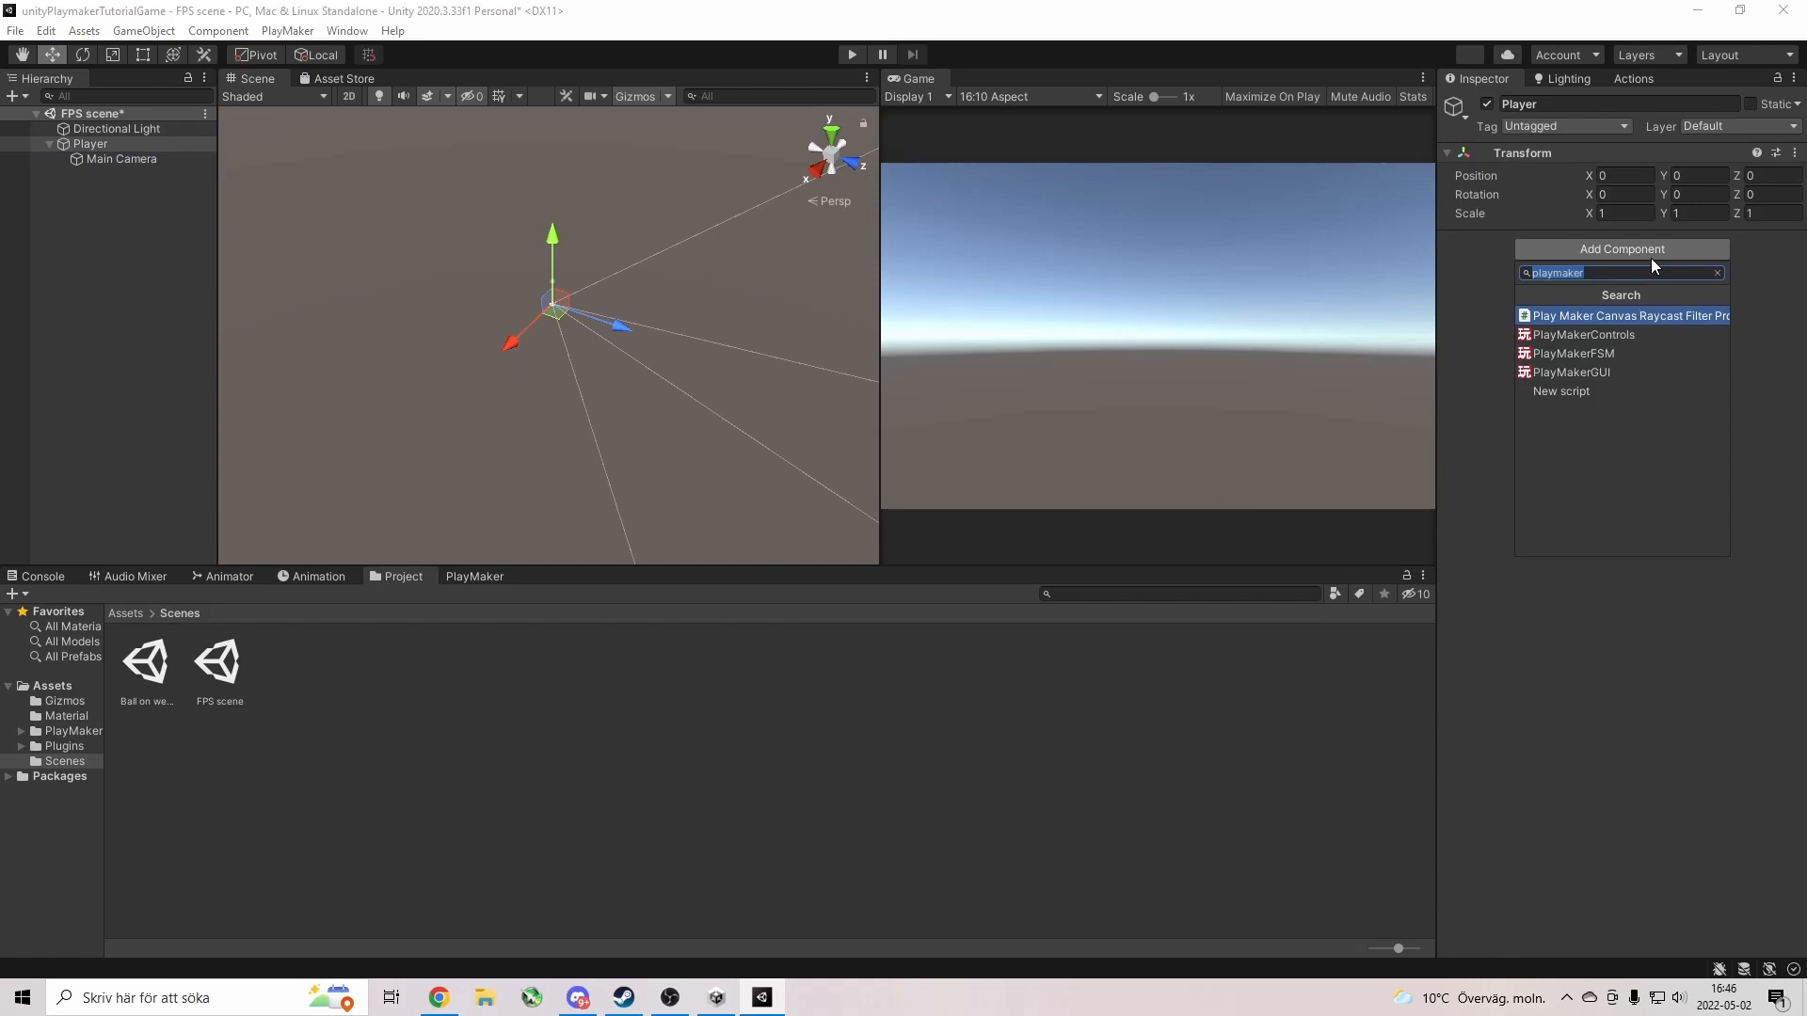
type("collider")
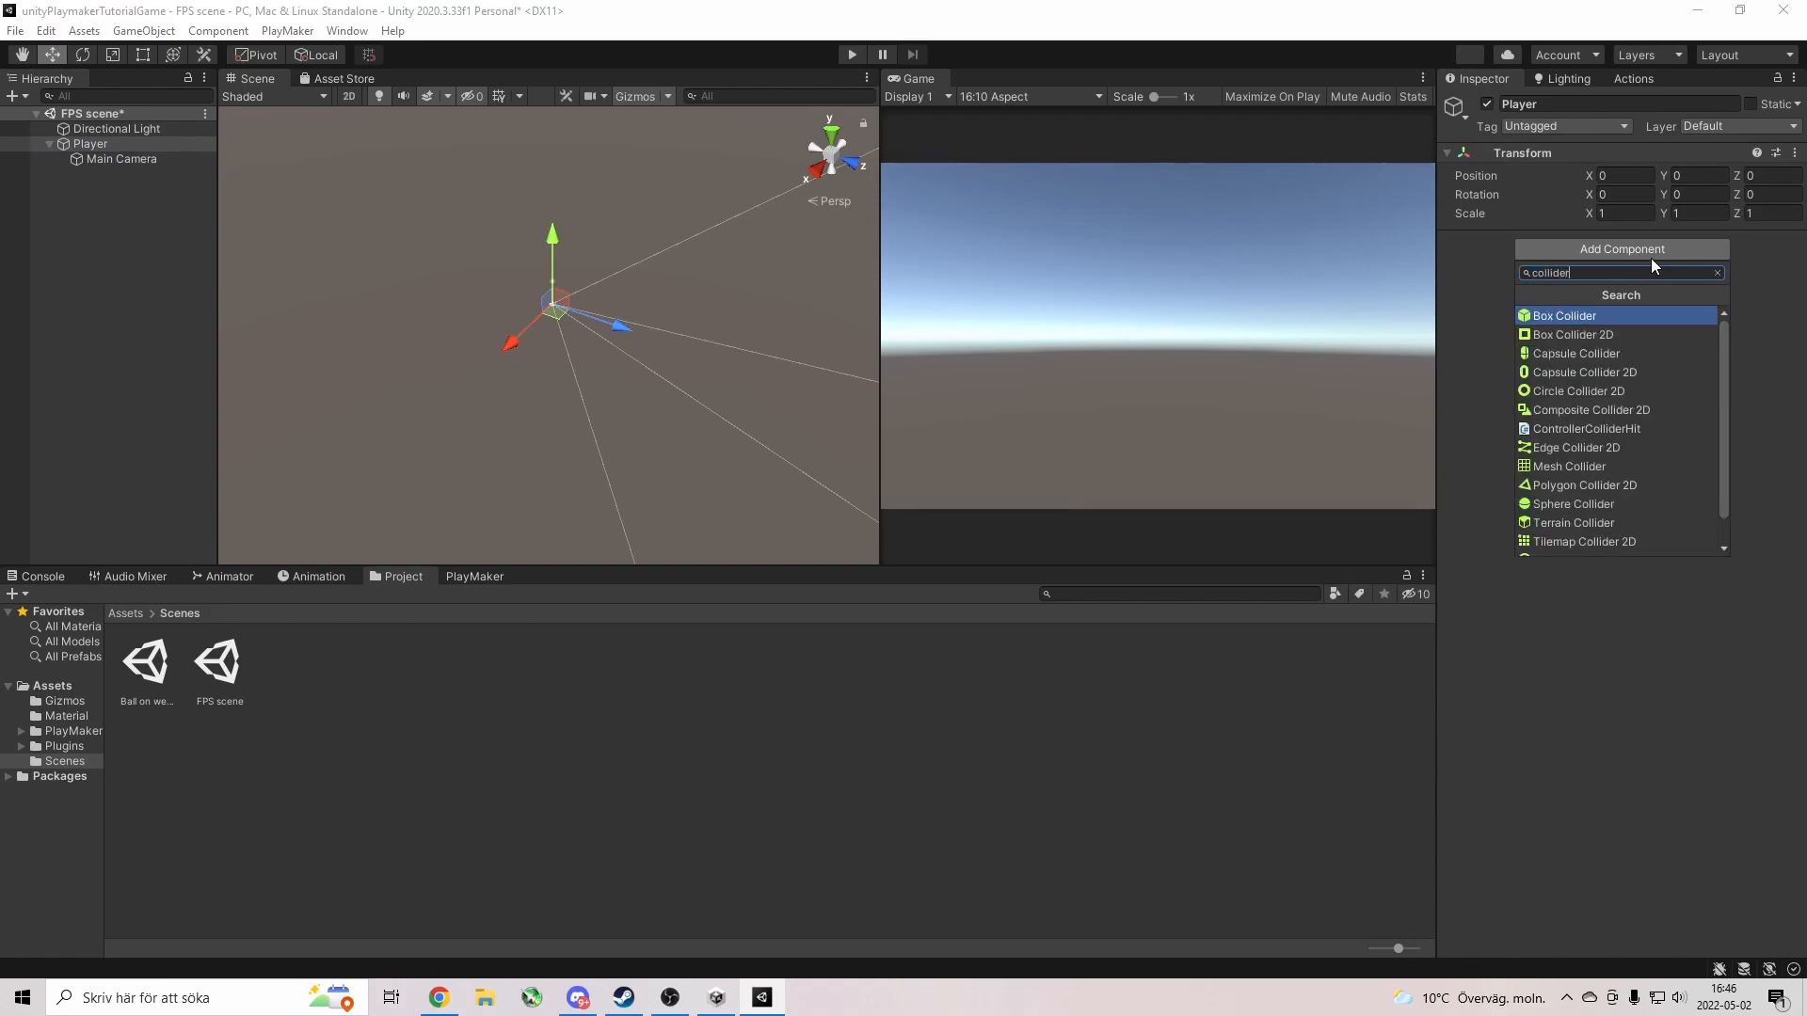
left_click(1575, 353)
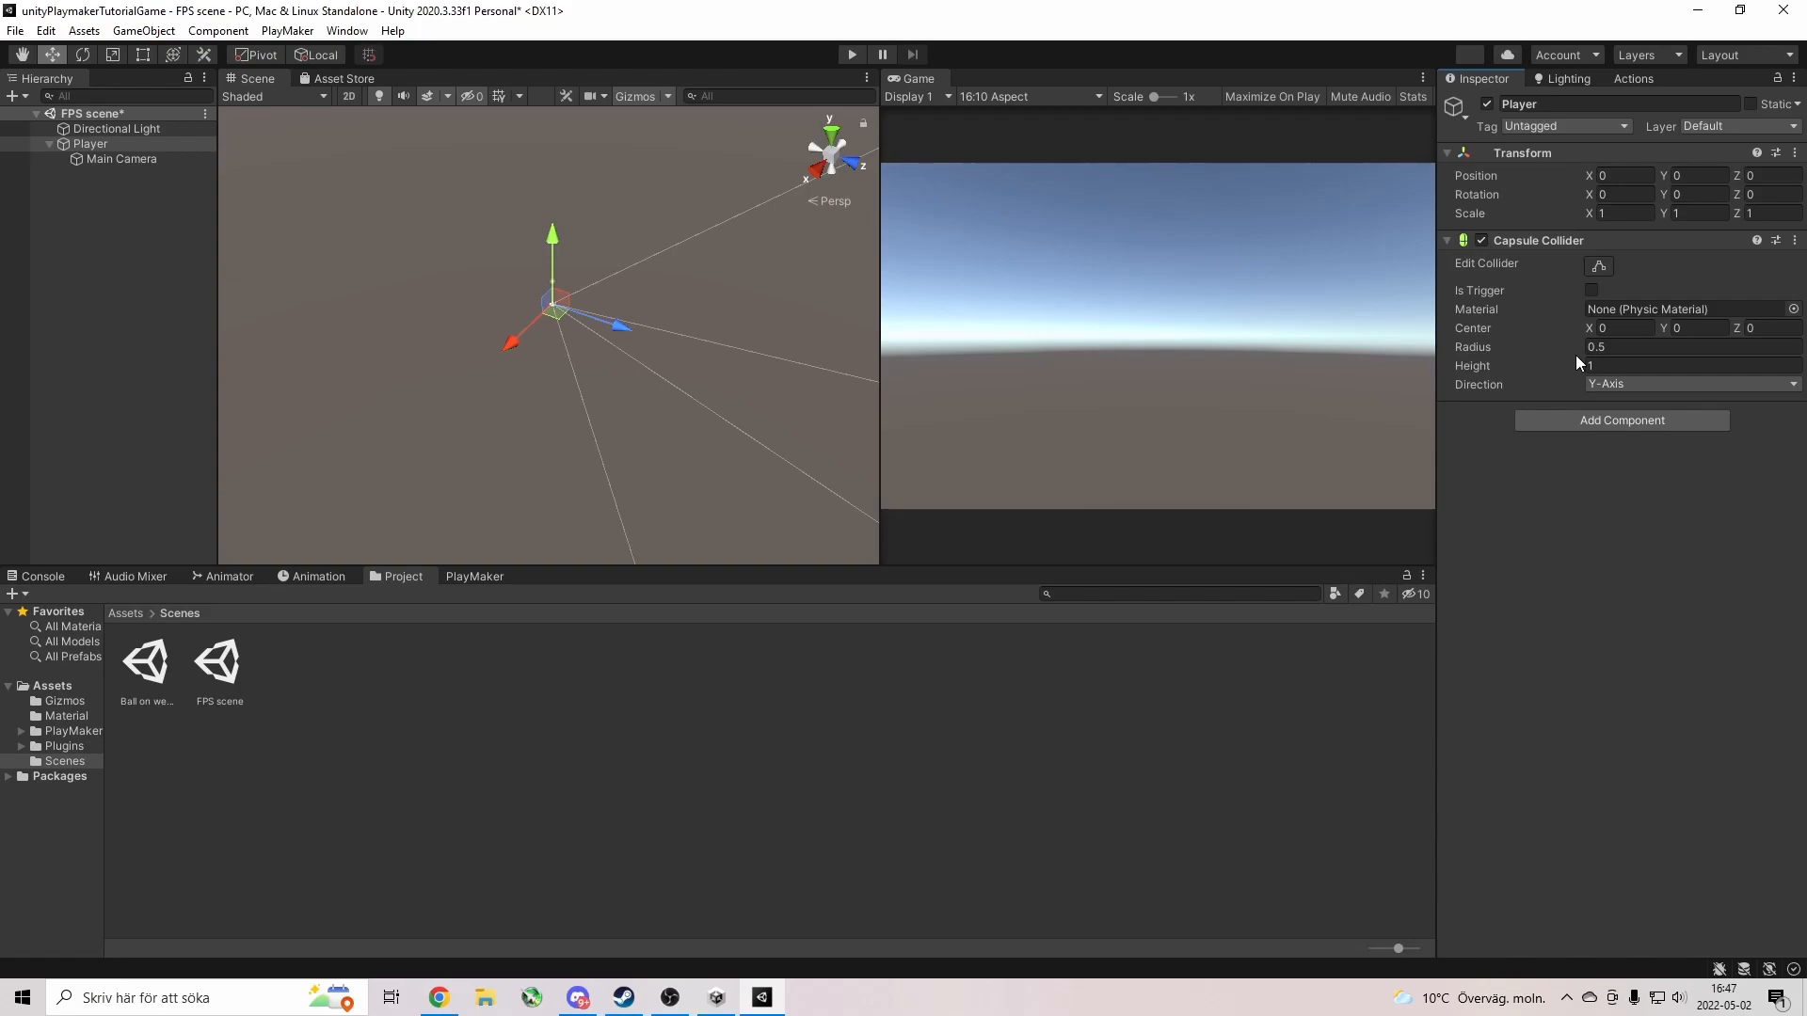
left_click(1796, 242)
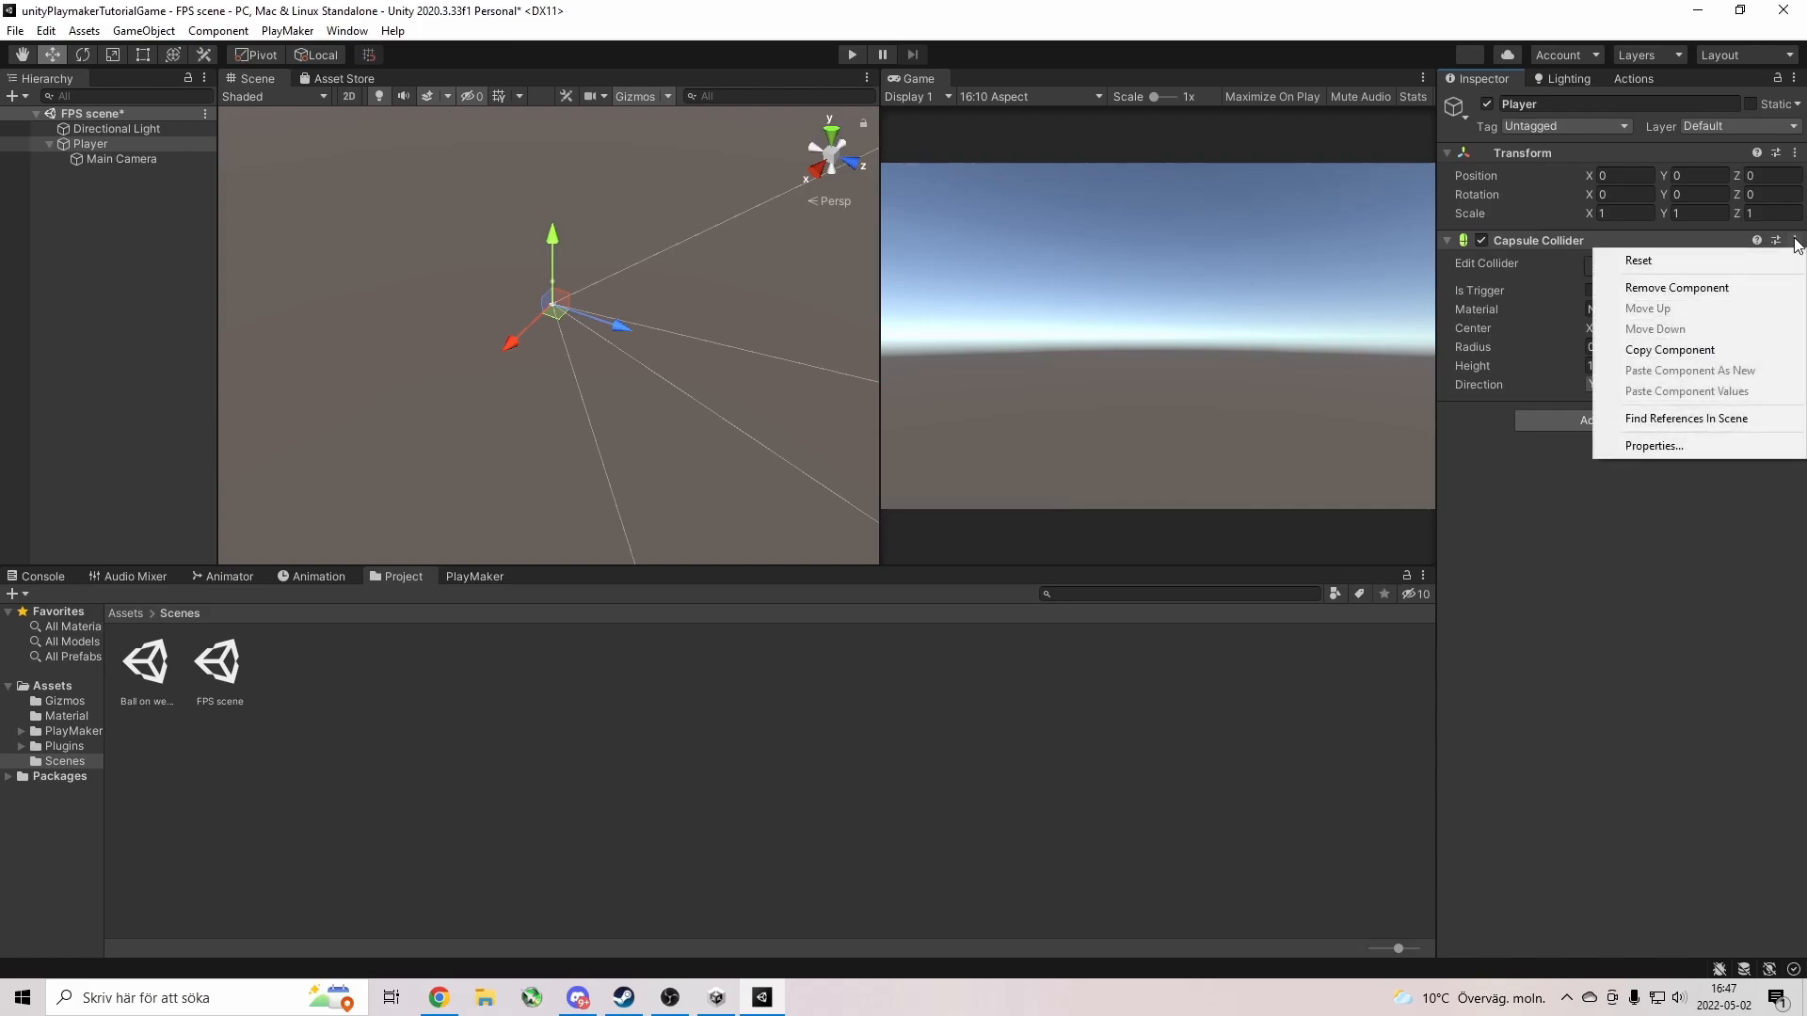
left_click(1511, 239)
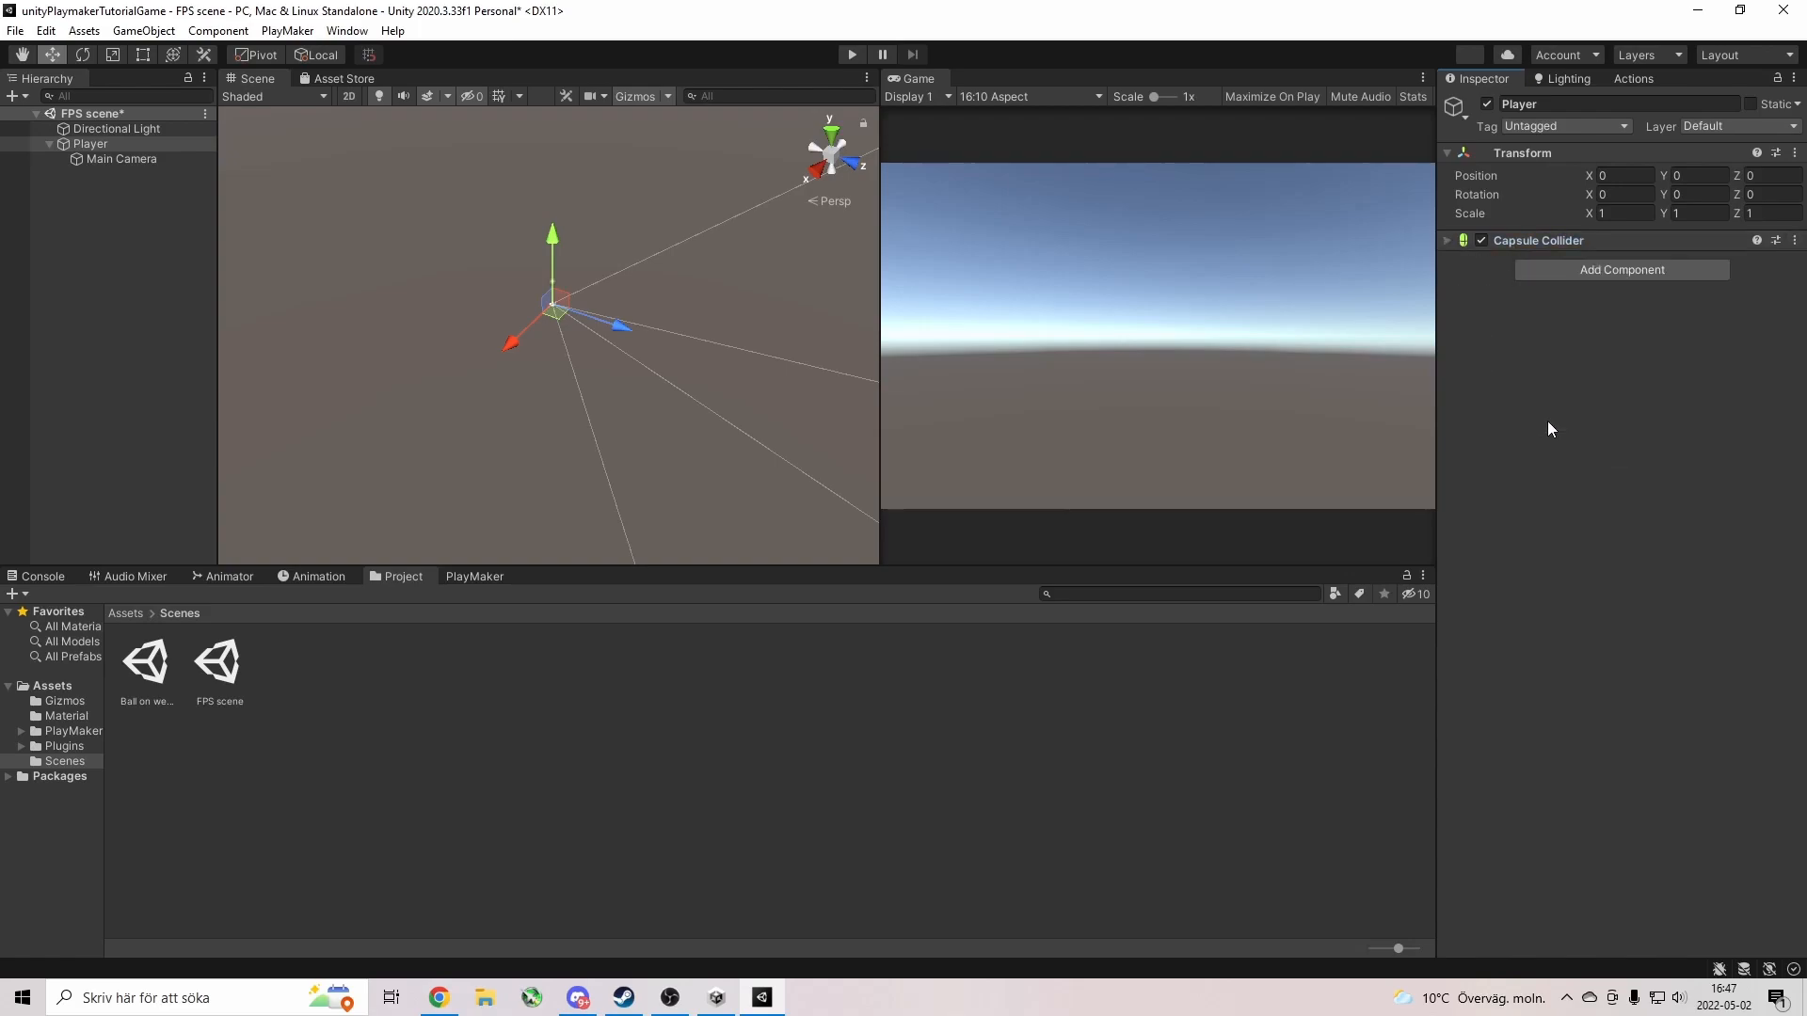
Add a Rigidbody component to the Player.
left_click(1541, 269)
scroll(1611, 476, "down", 1)
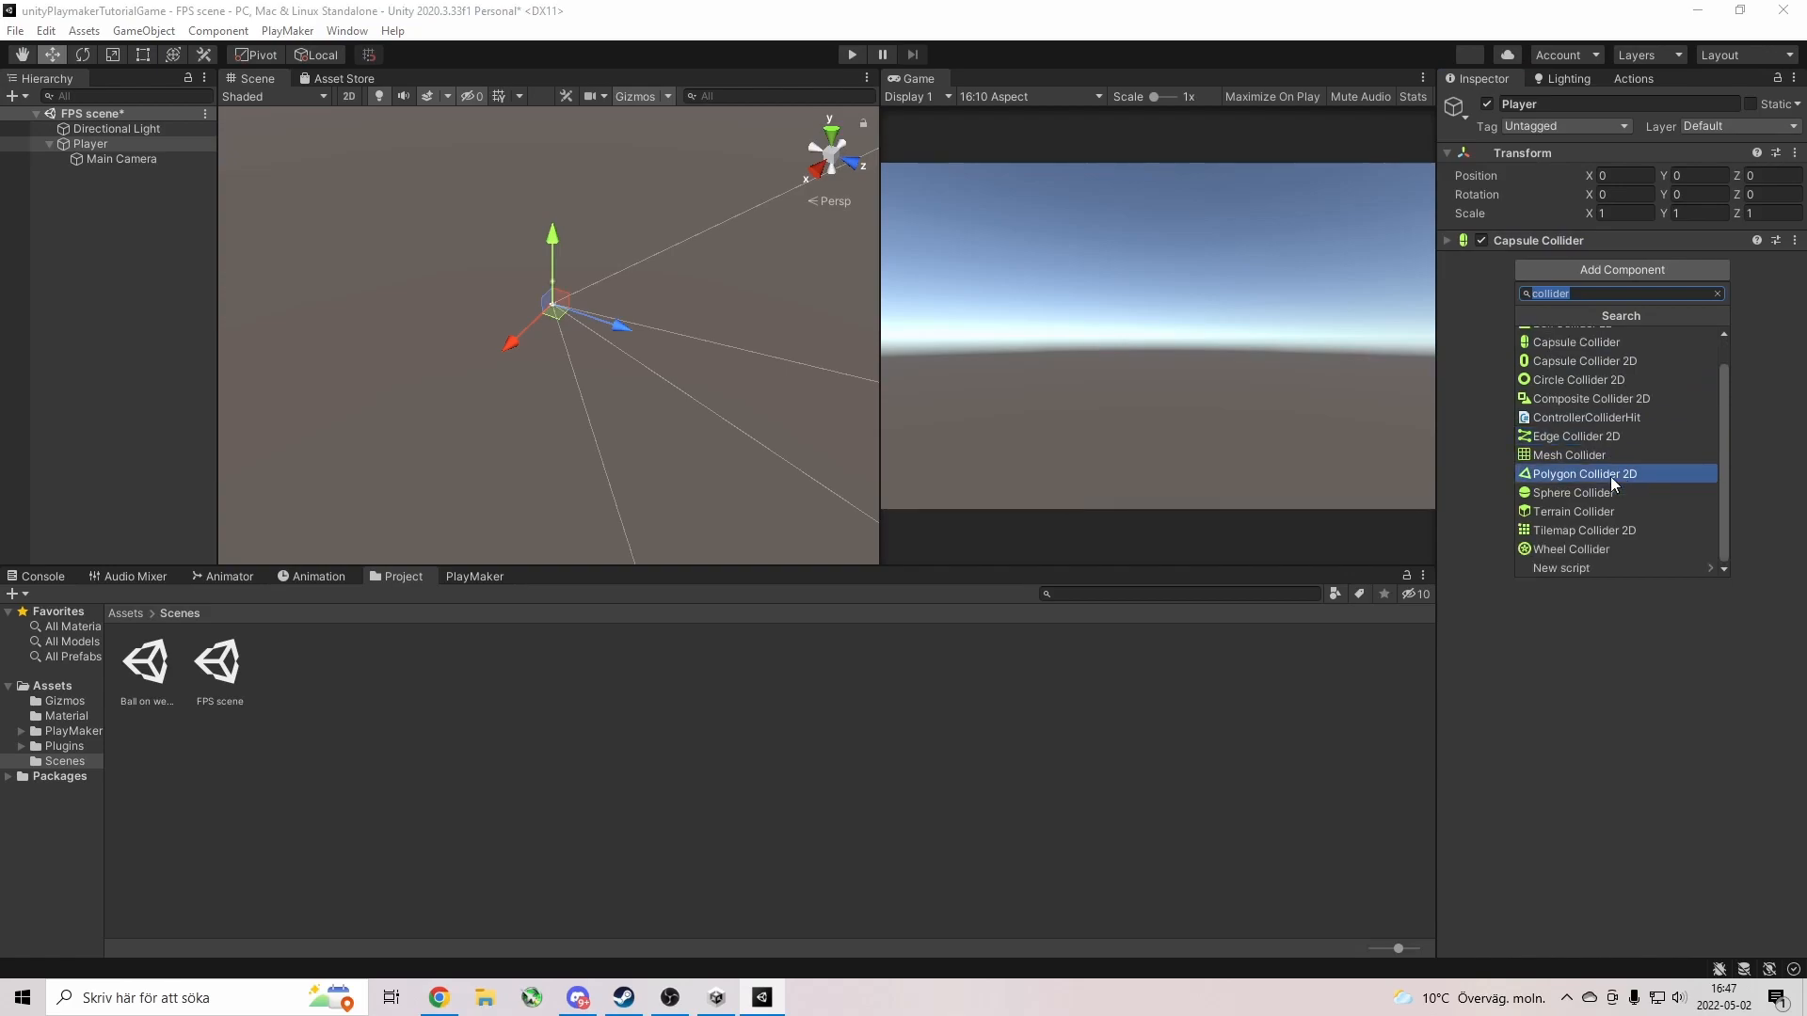
scroll(1610, 476, "up", 1)
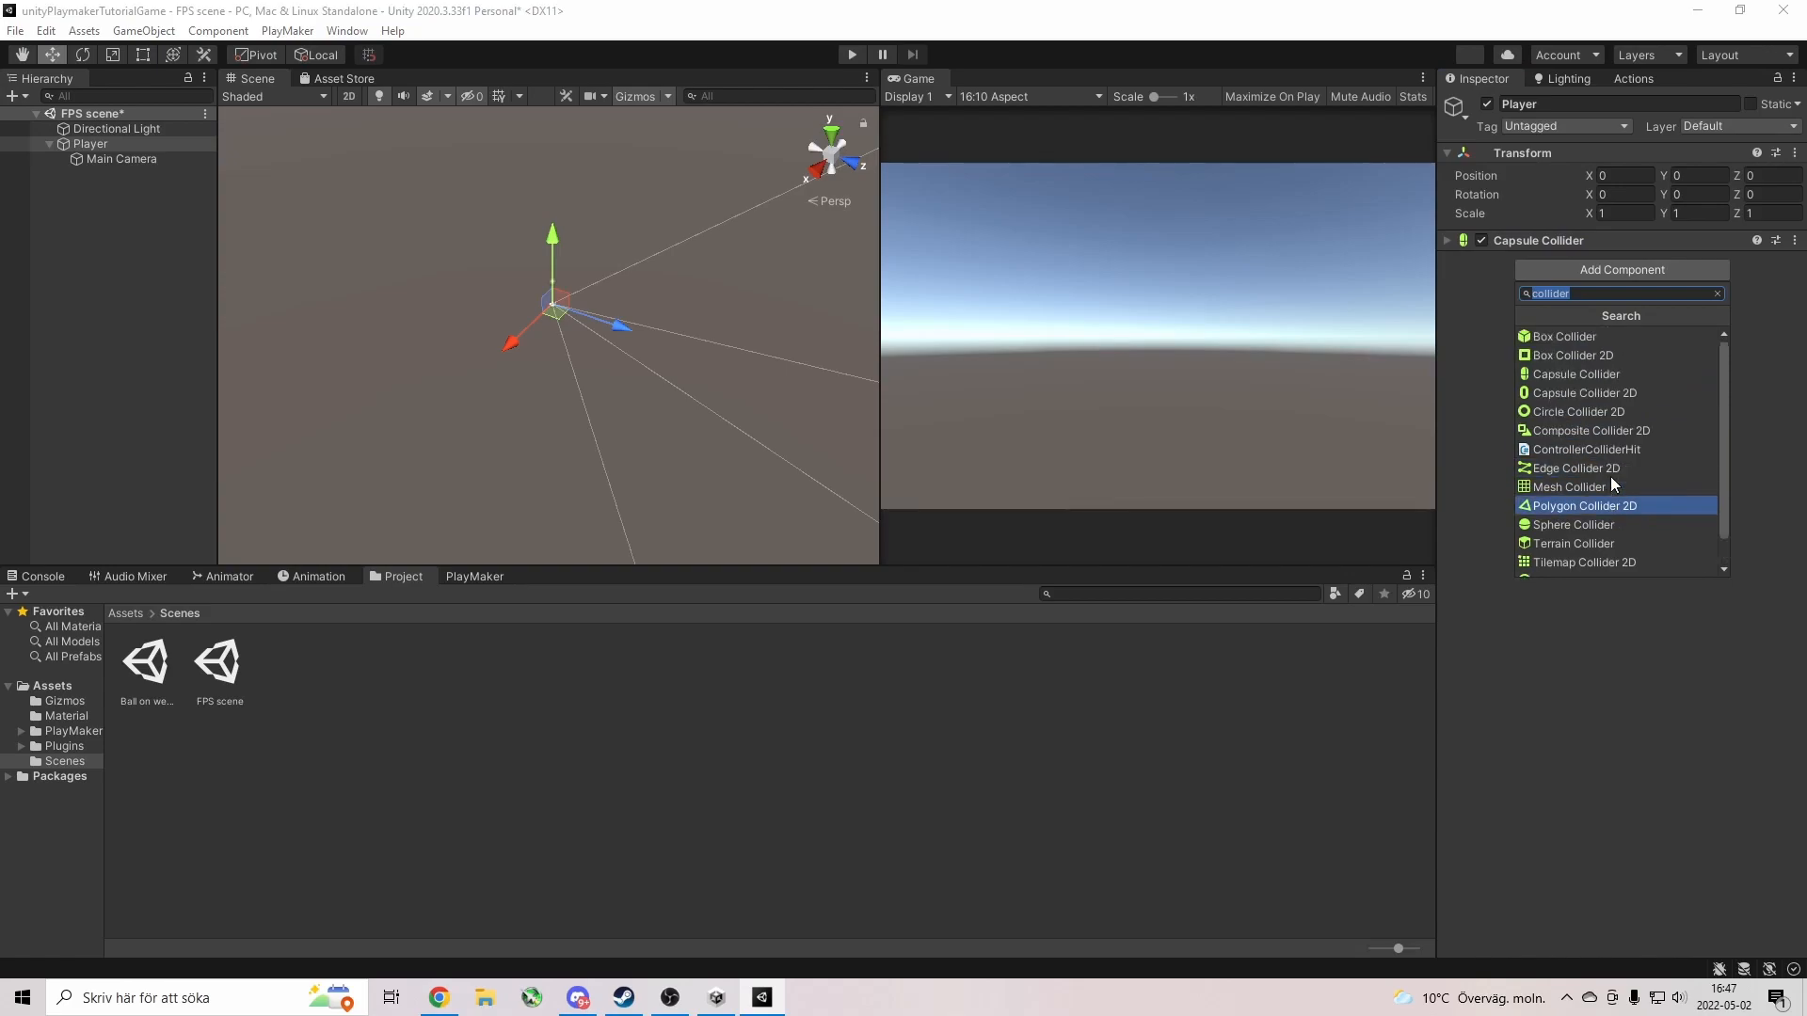
scroll(1611, 486, "down", 1)
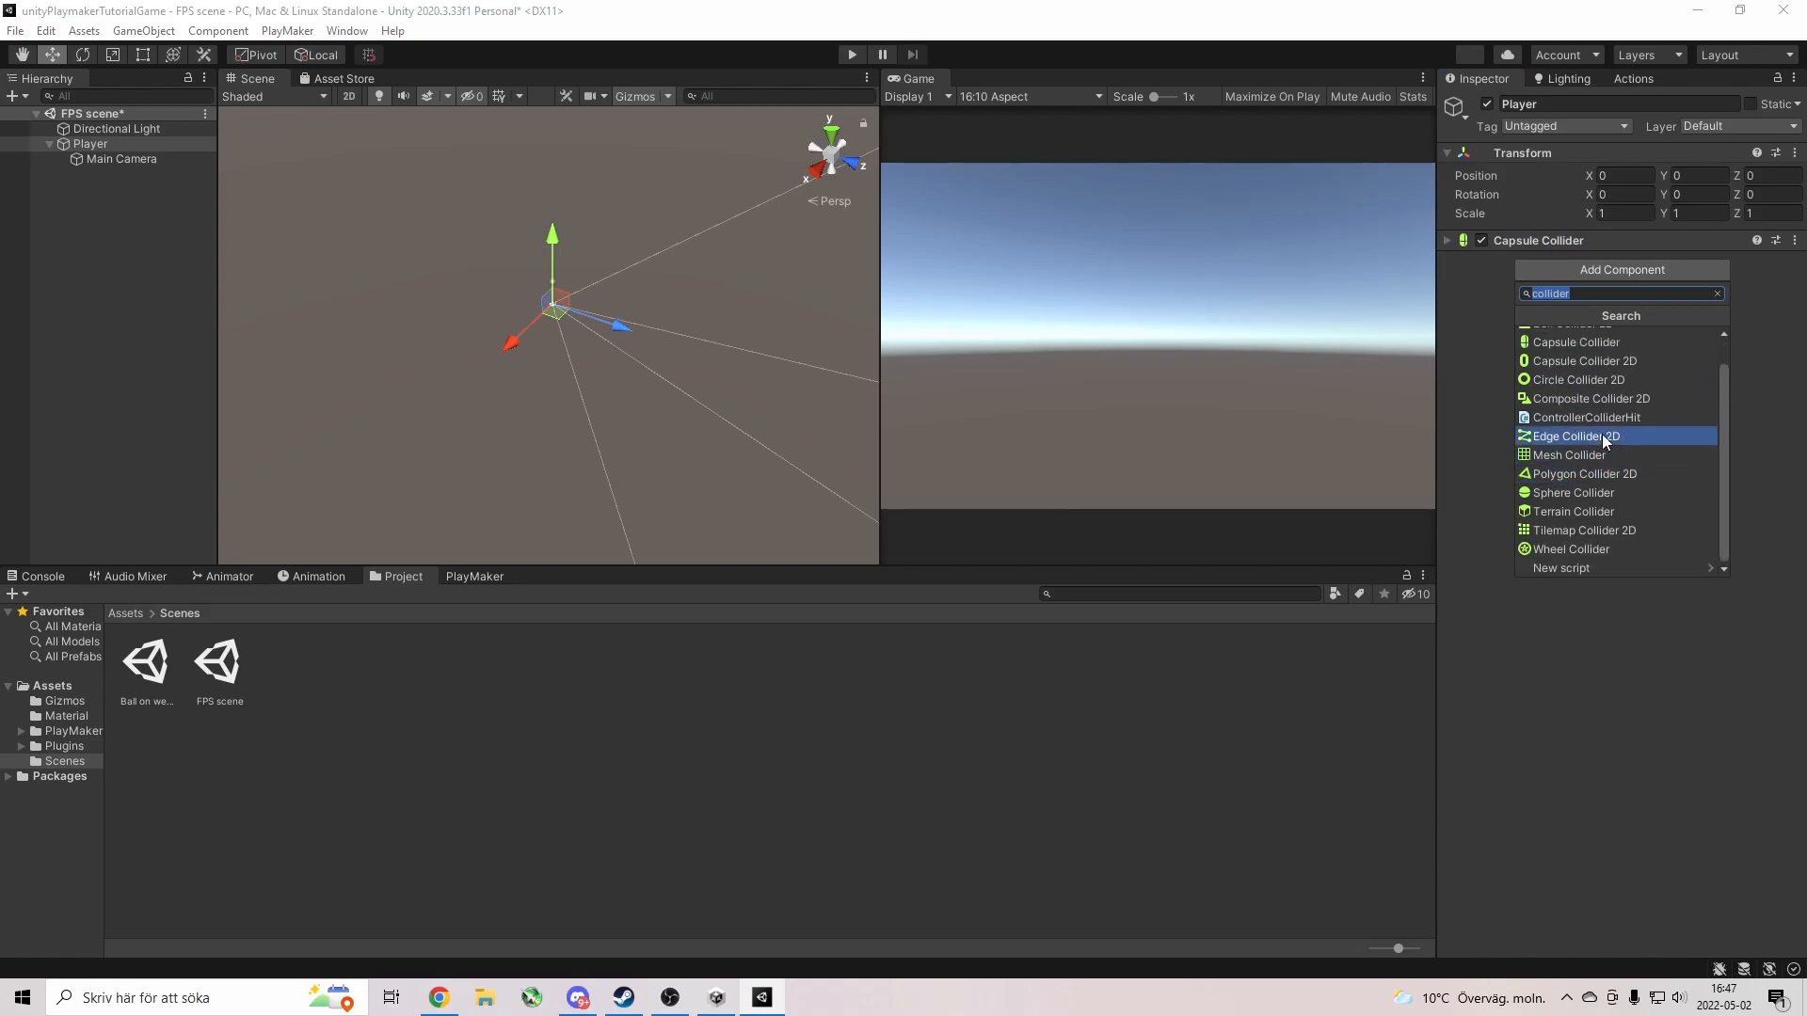
type("rig")
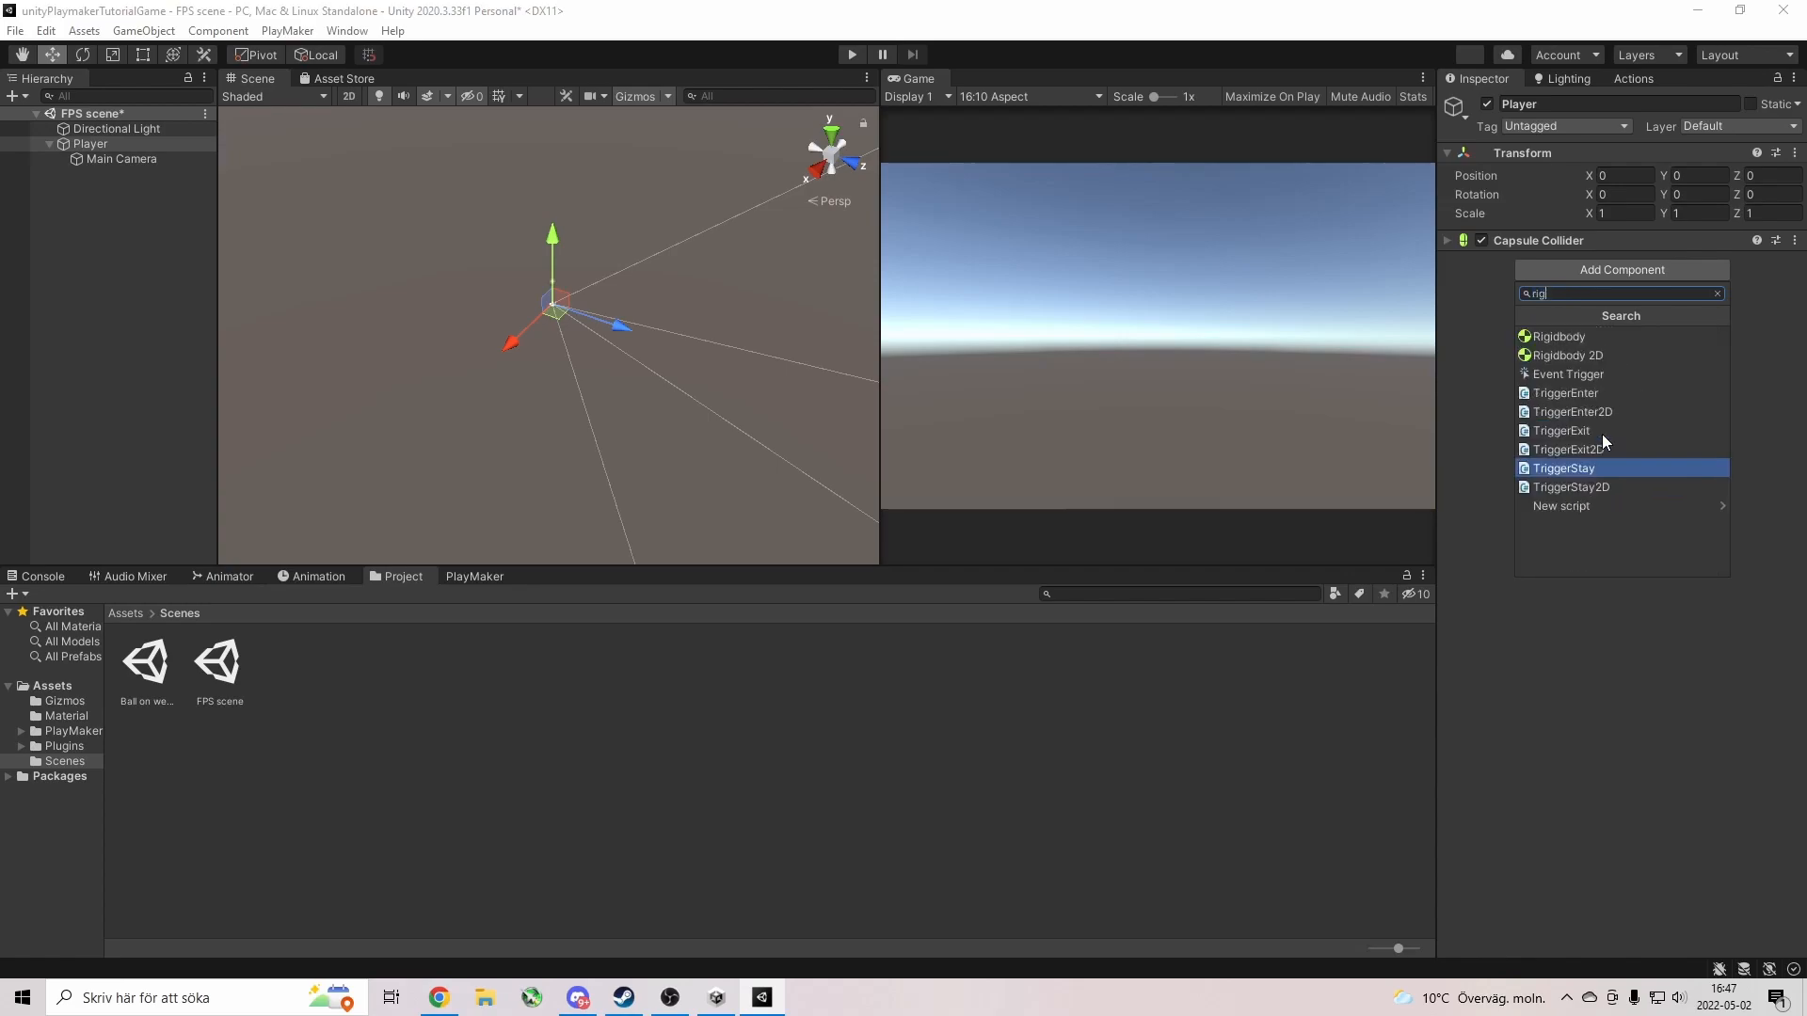
left_click(1590, 341)
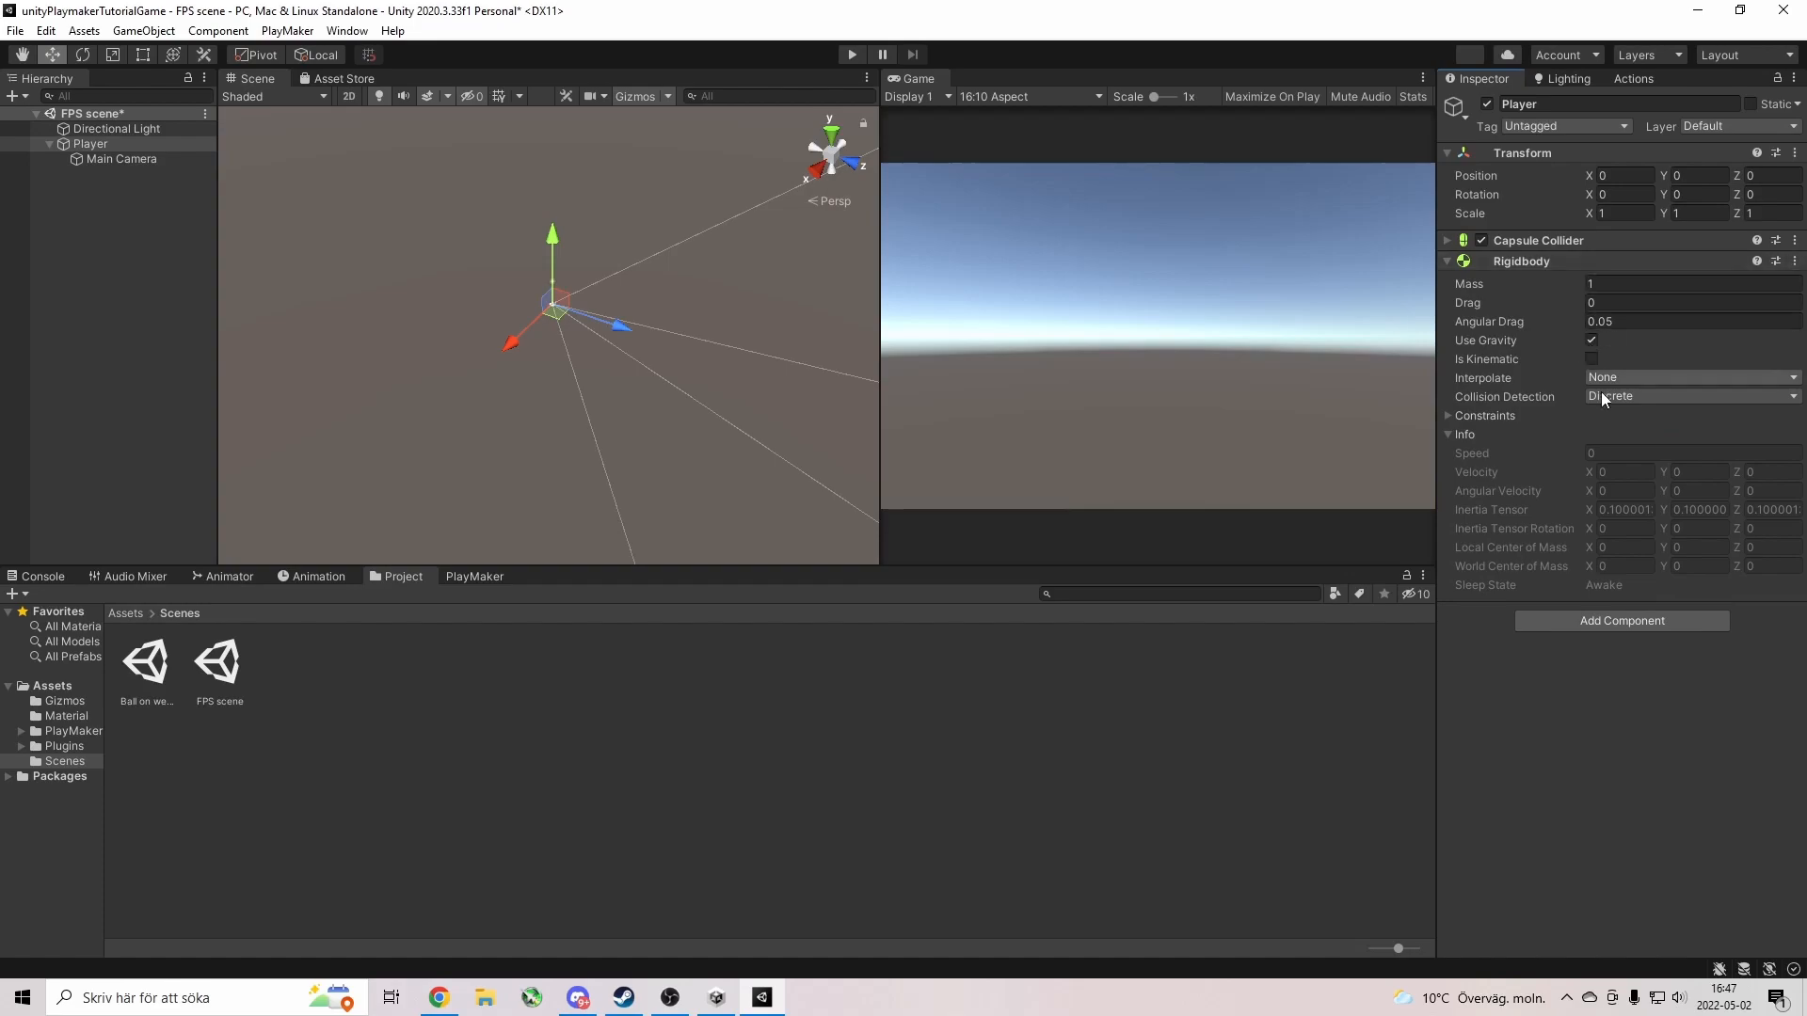
Add a PlayMakerFSM component to the Player.
left_click(1552, 627)
type("pla")
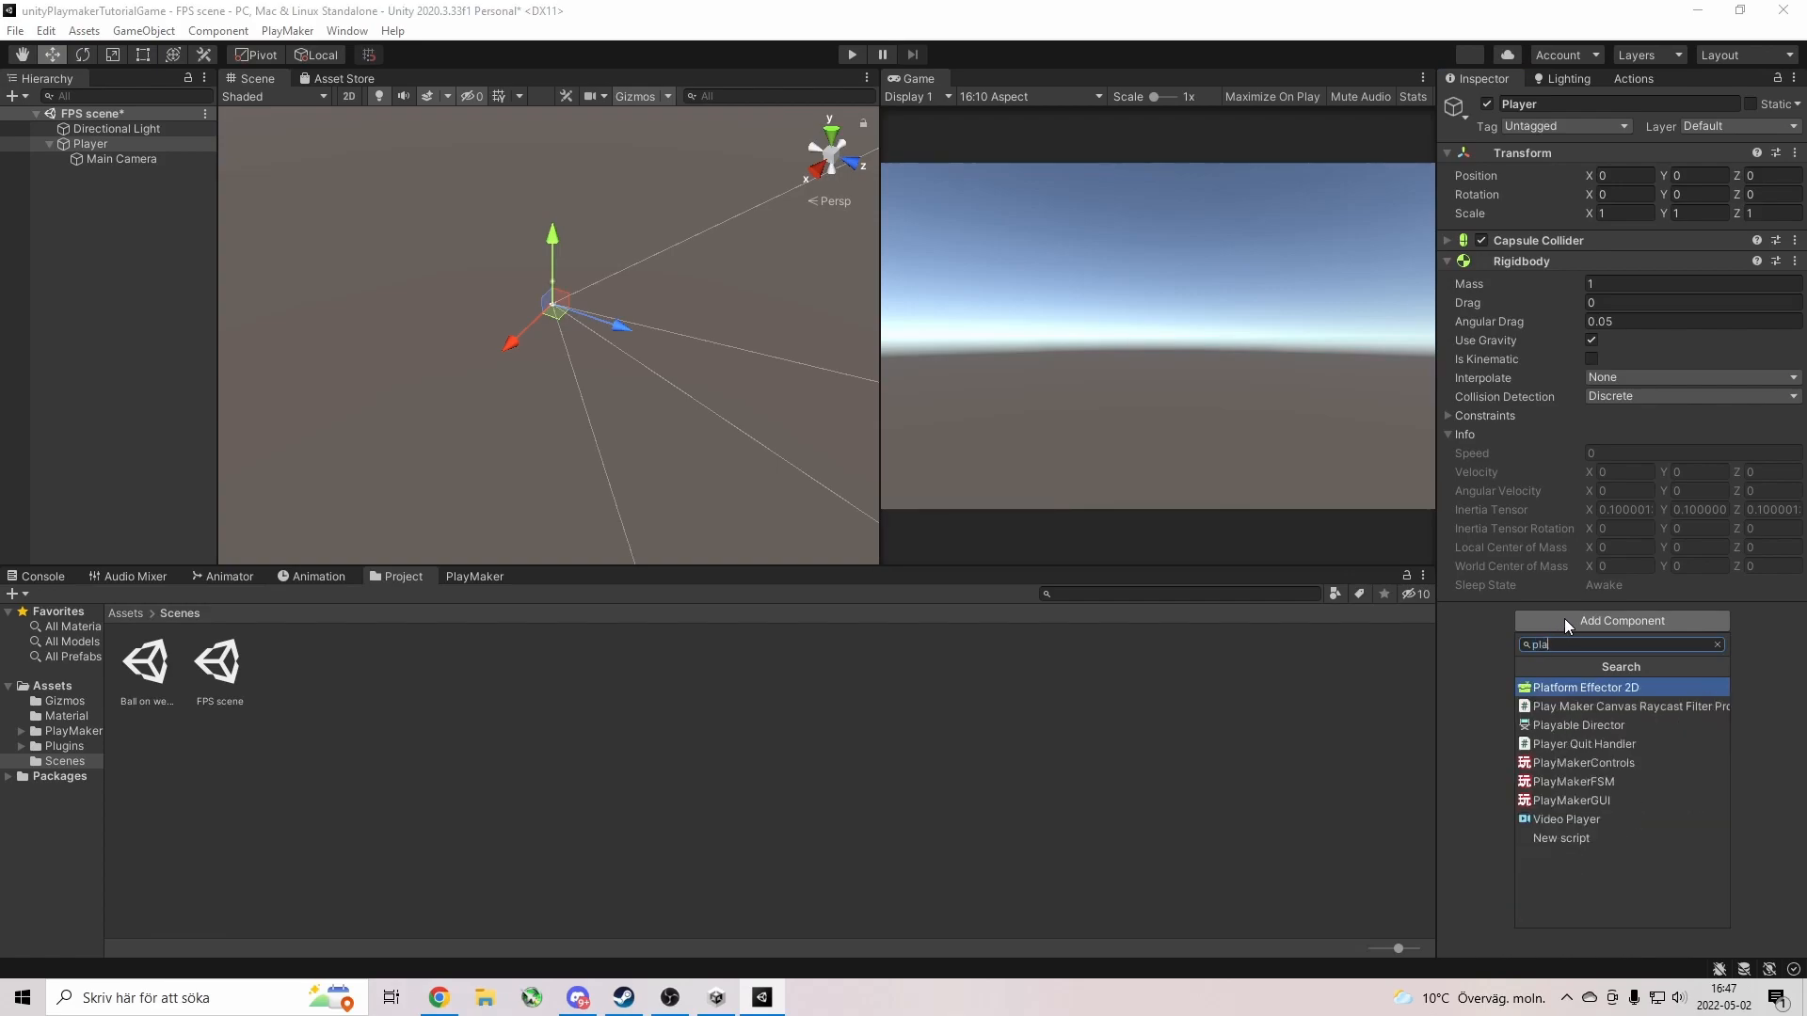
type("ymaker")
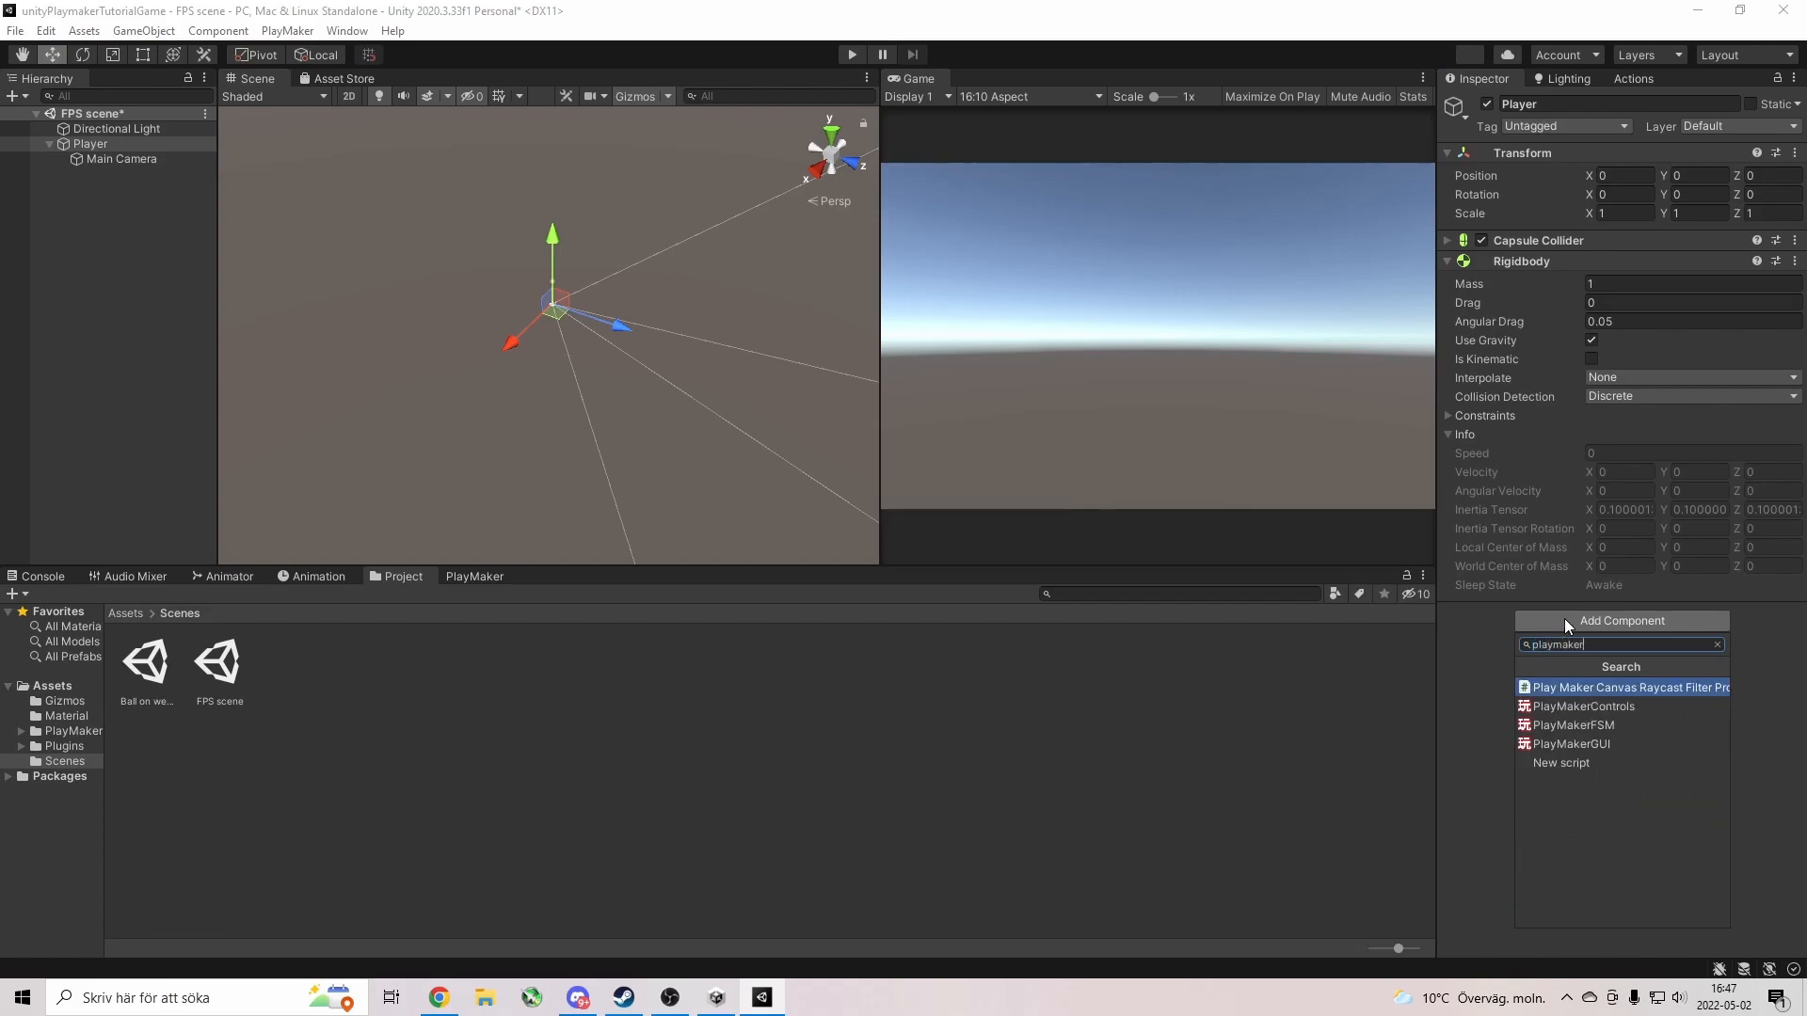
left_click(1577, 725)
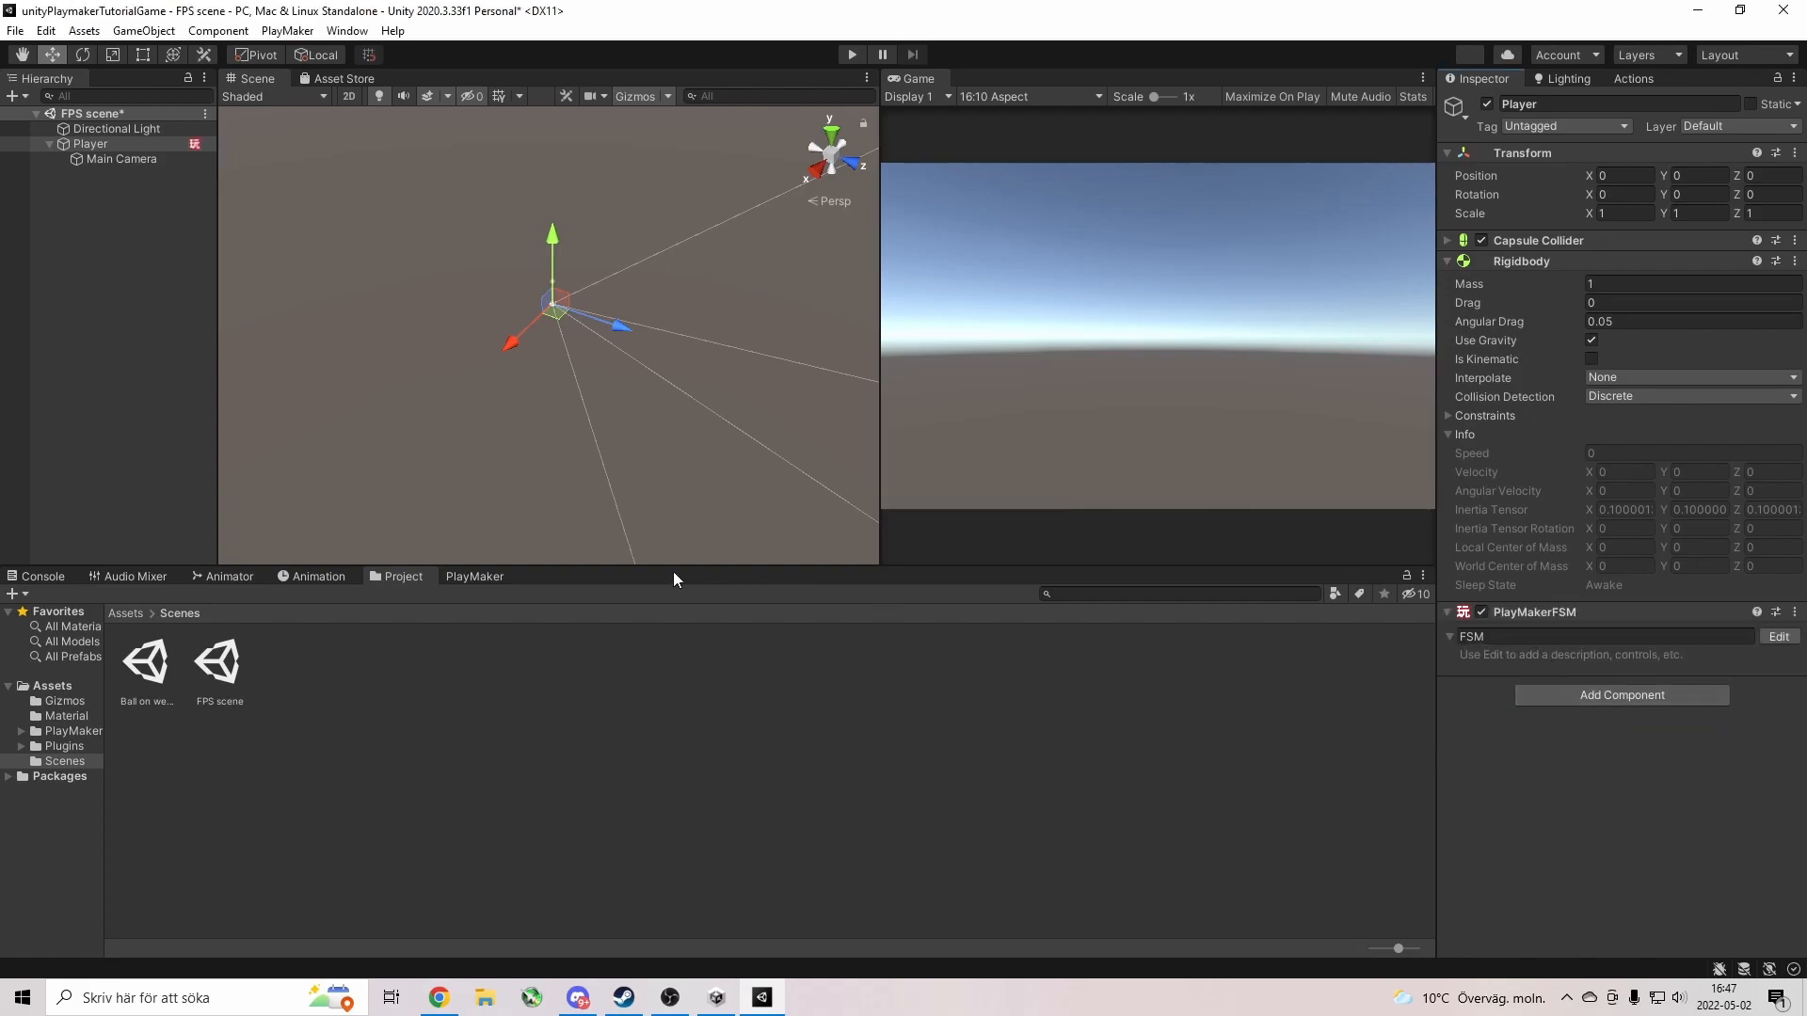
Name the Player's PlayMakerFSM 'Movement'.
left_click(1496, 633)
type("Movement")
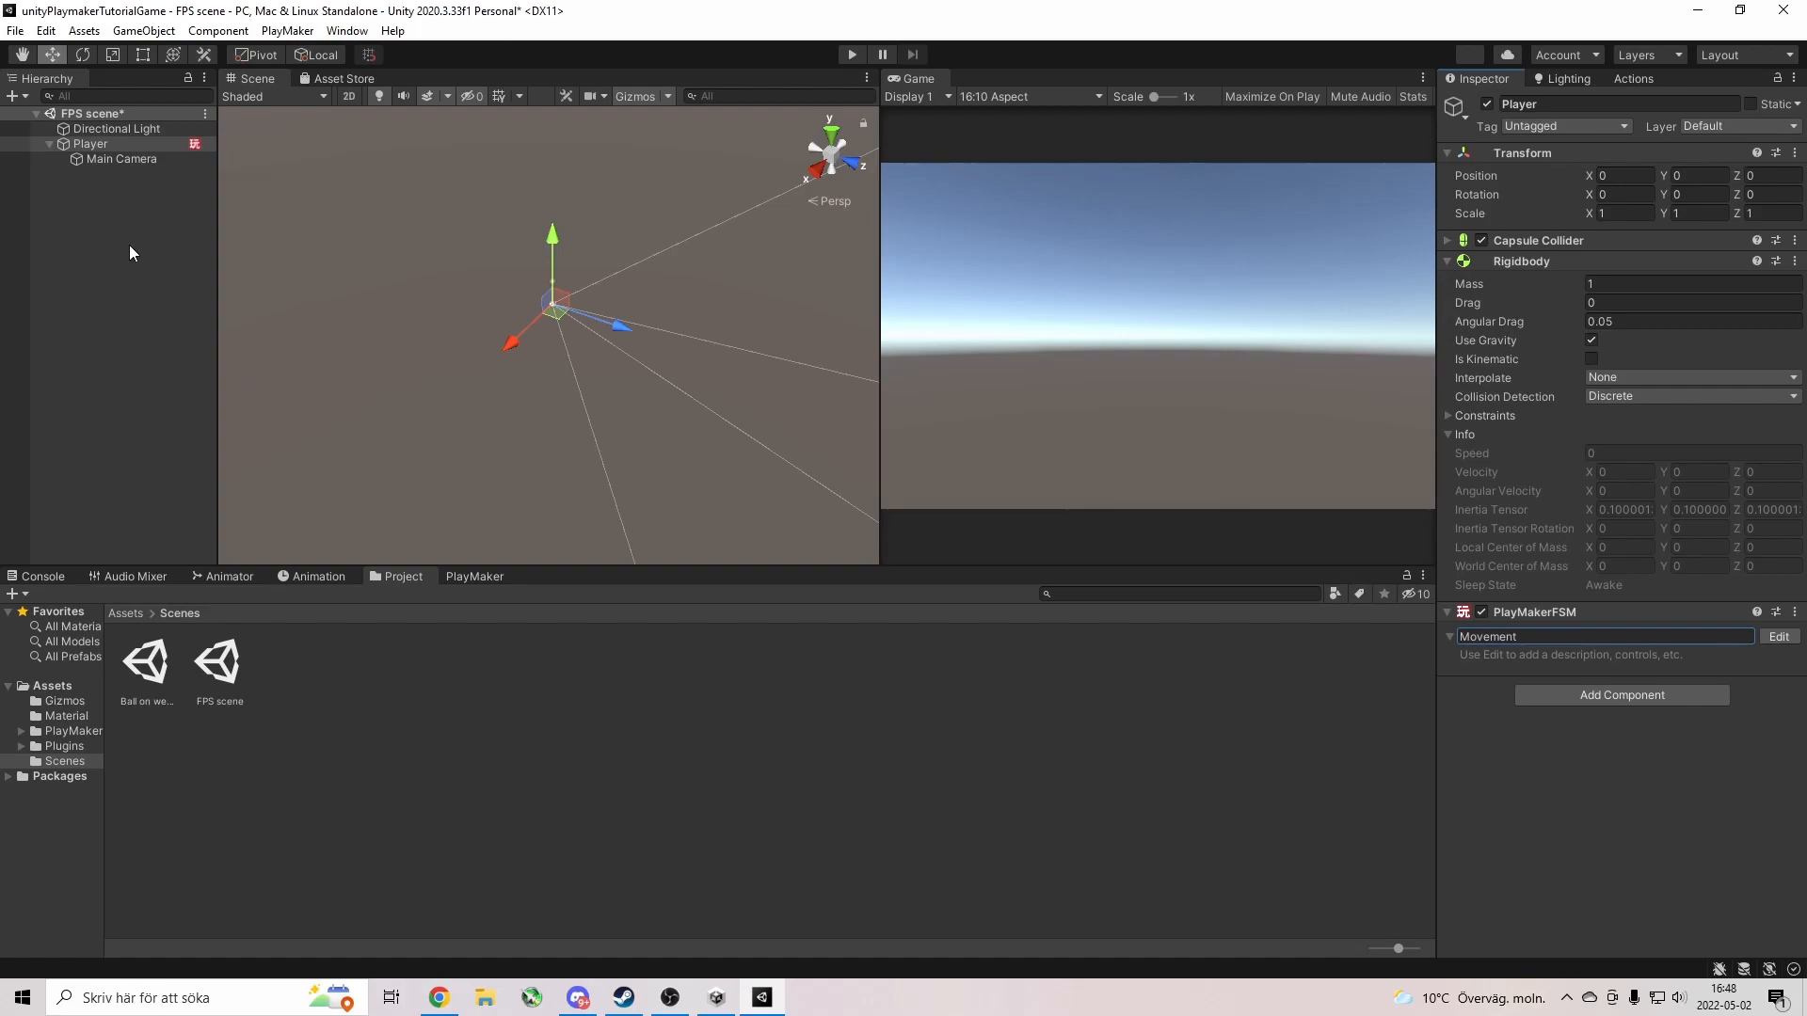
Add a Cube to the scene and scale it to X 50, Y 1, Z 50.
right_click(98, 318)
mouse_move(184, 563)
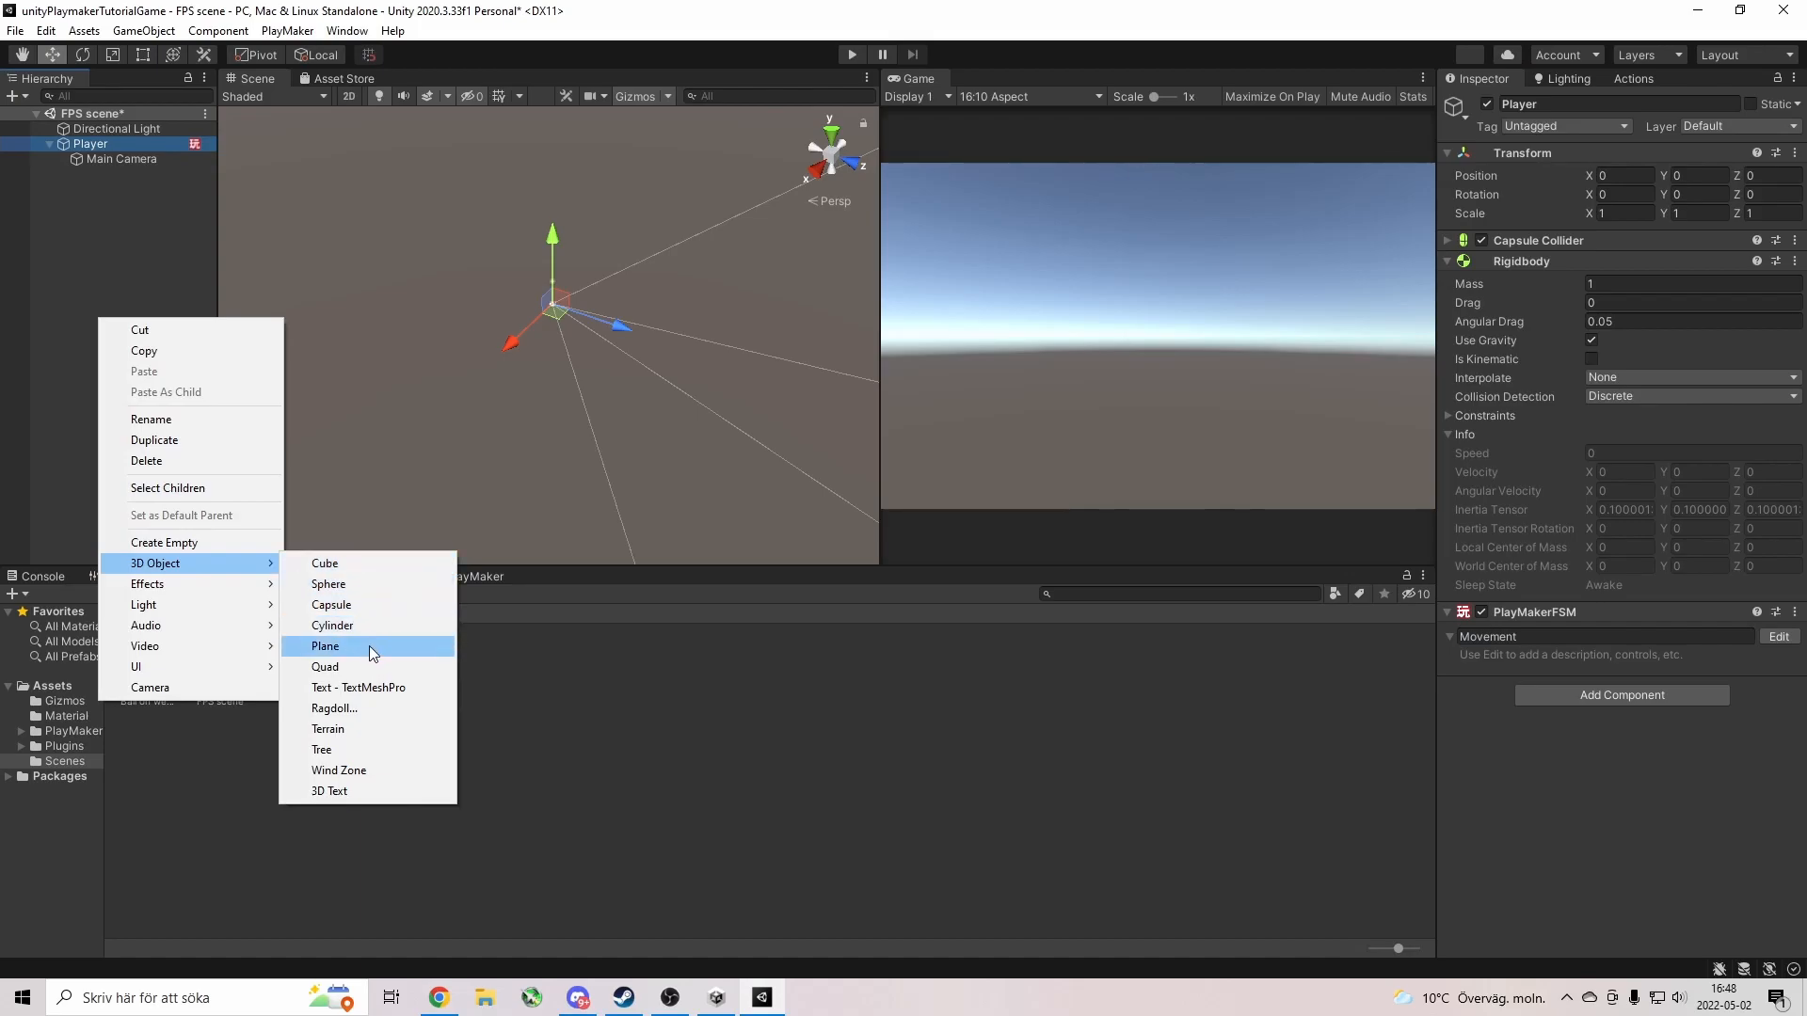
left_click(367, 564)
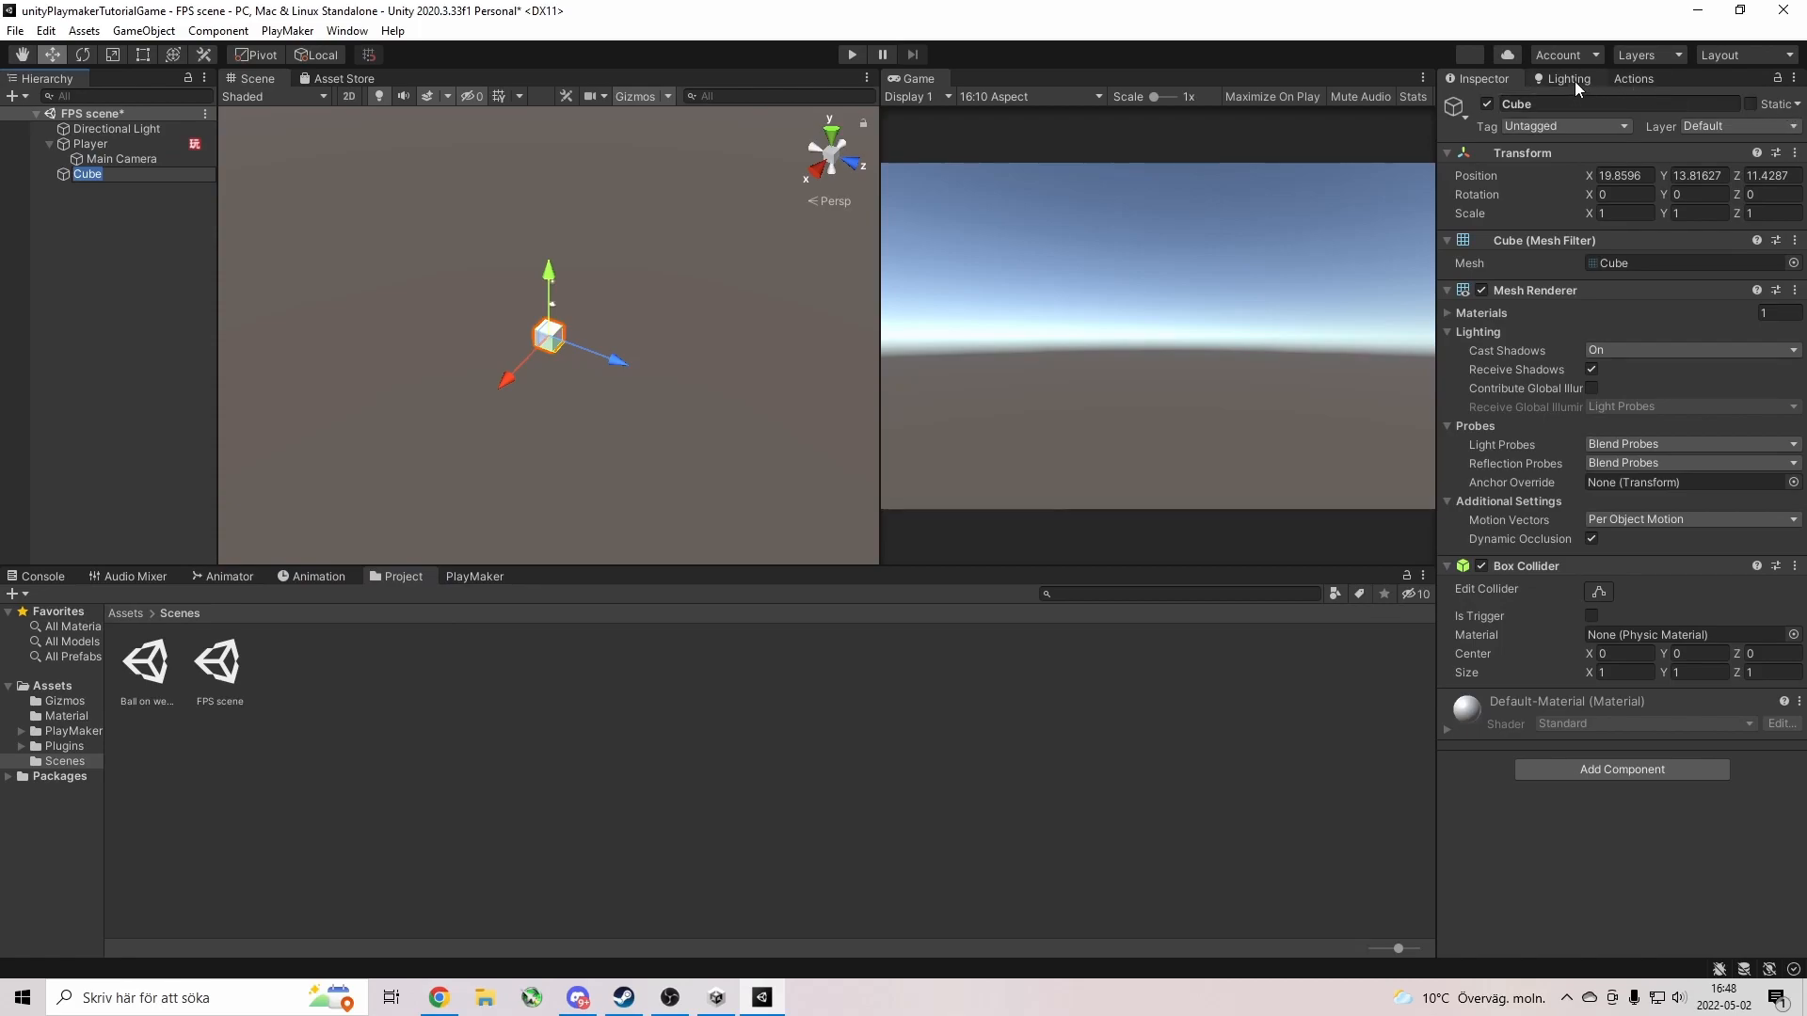
left_click(1613, 216)
type("50")
key("Tab")
type("50")
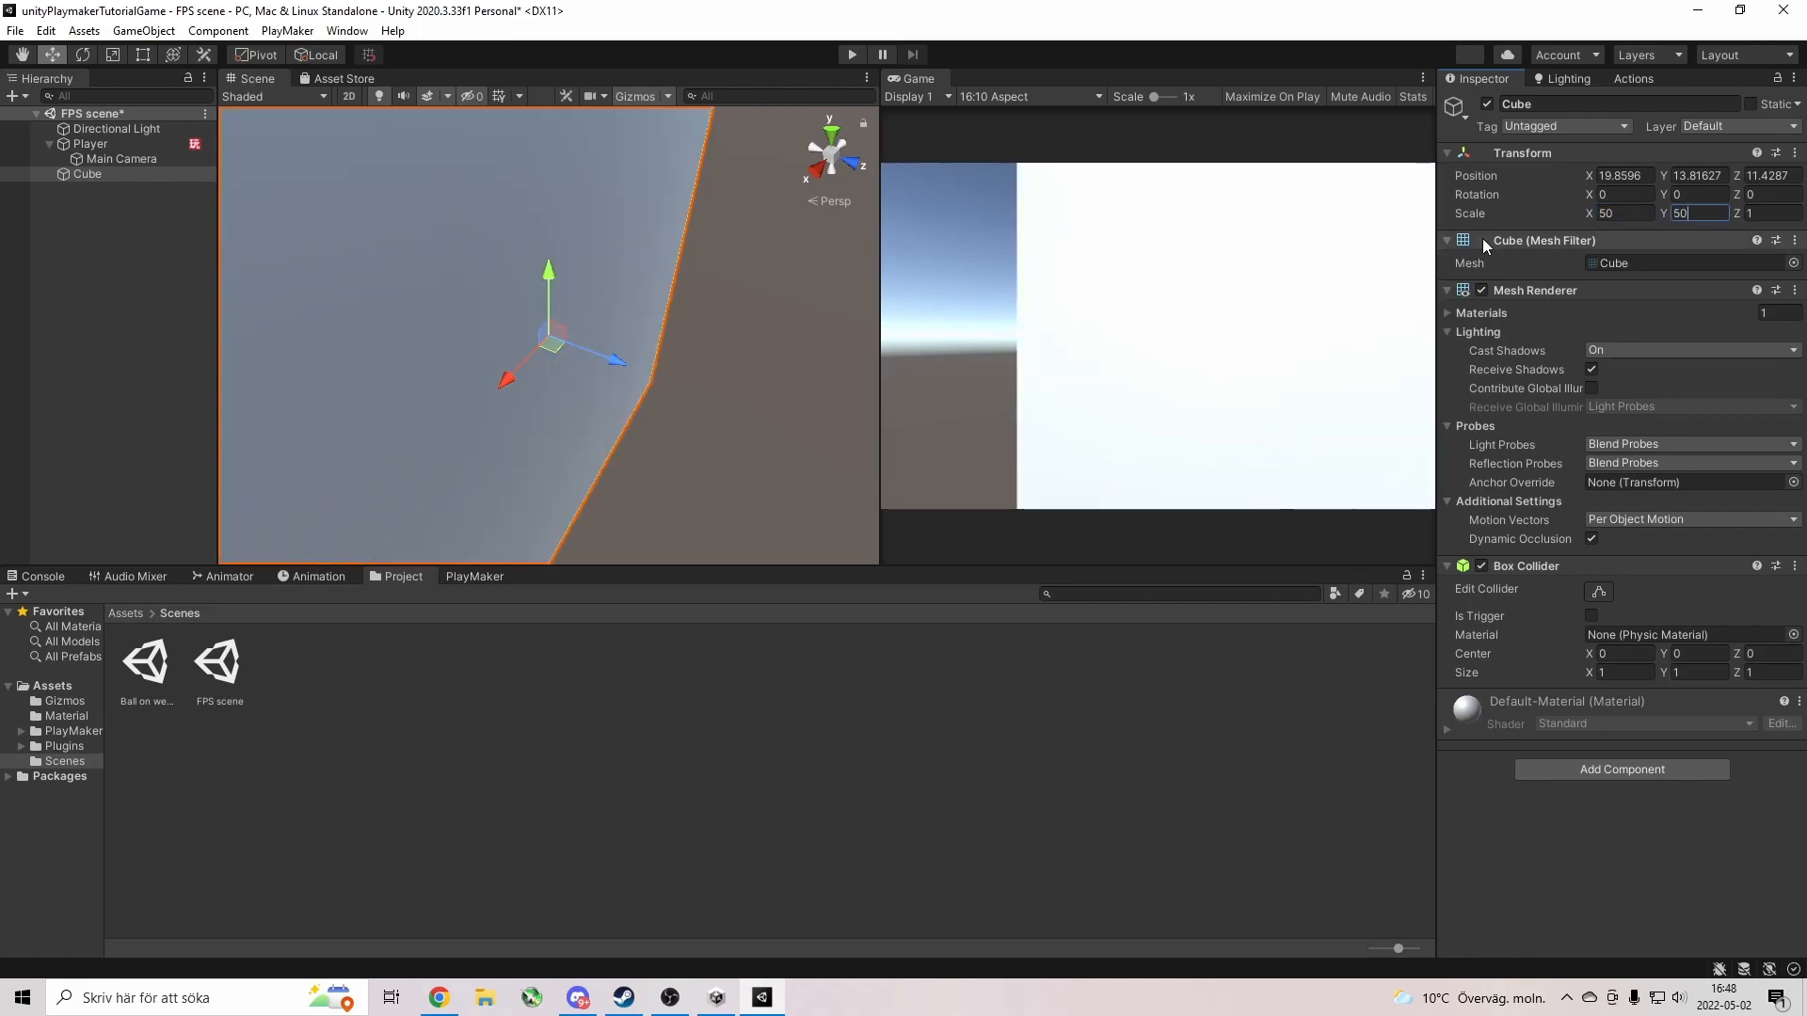
key("Return")
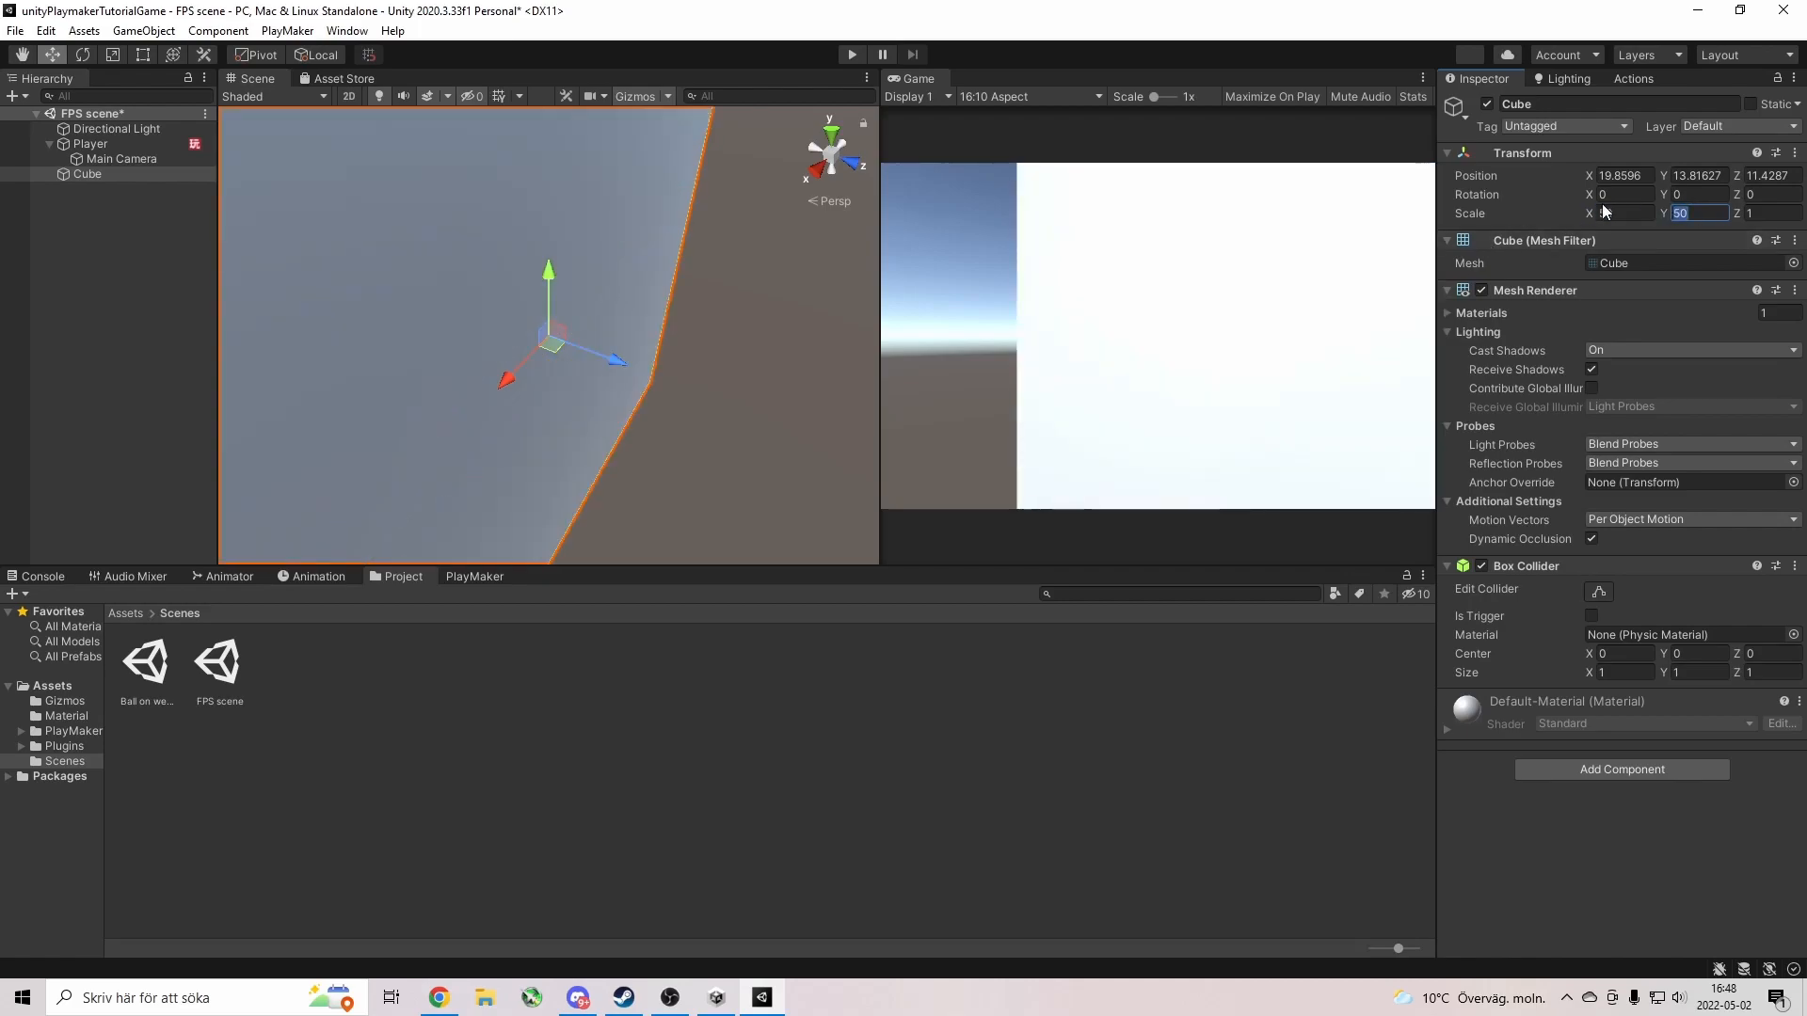
type("1")
left_click(1773, 214)
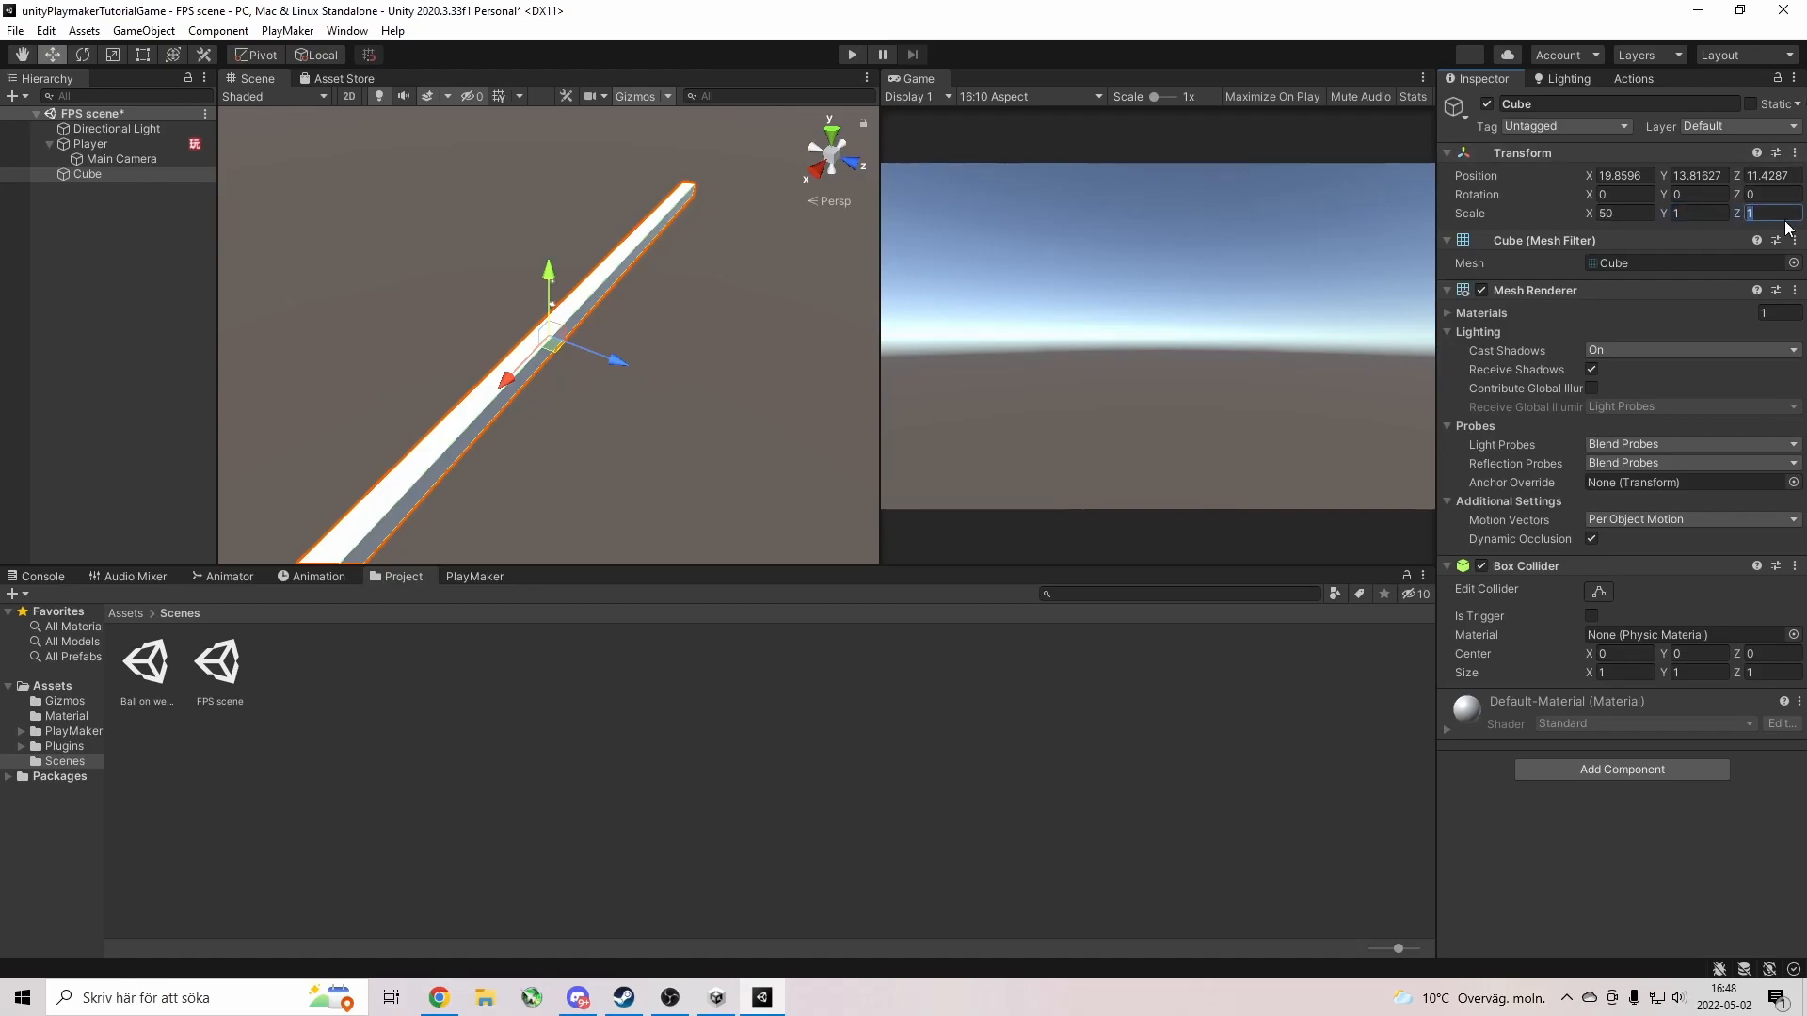
type("50")
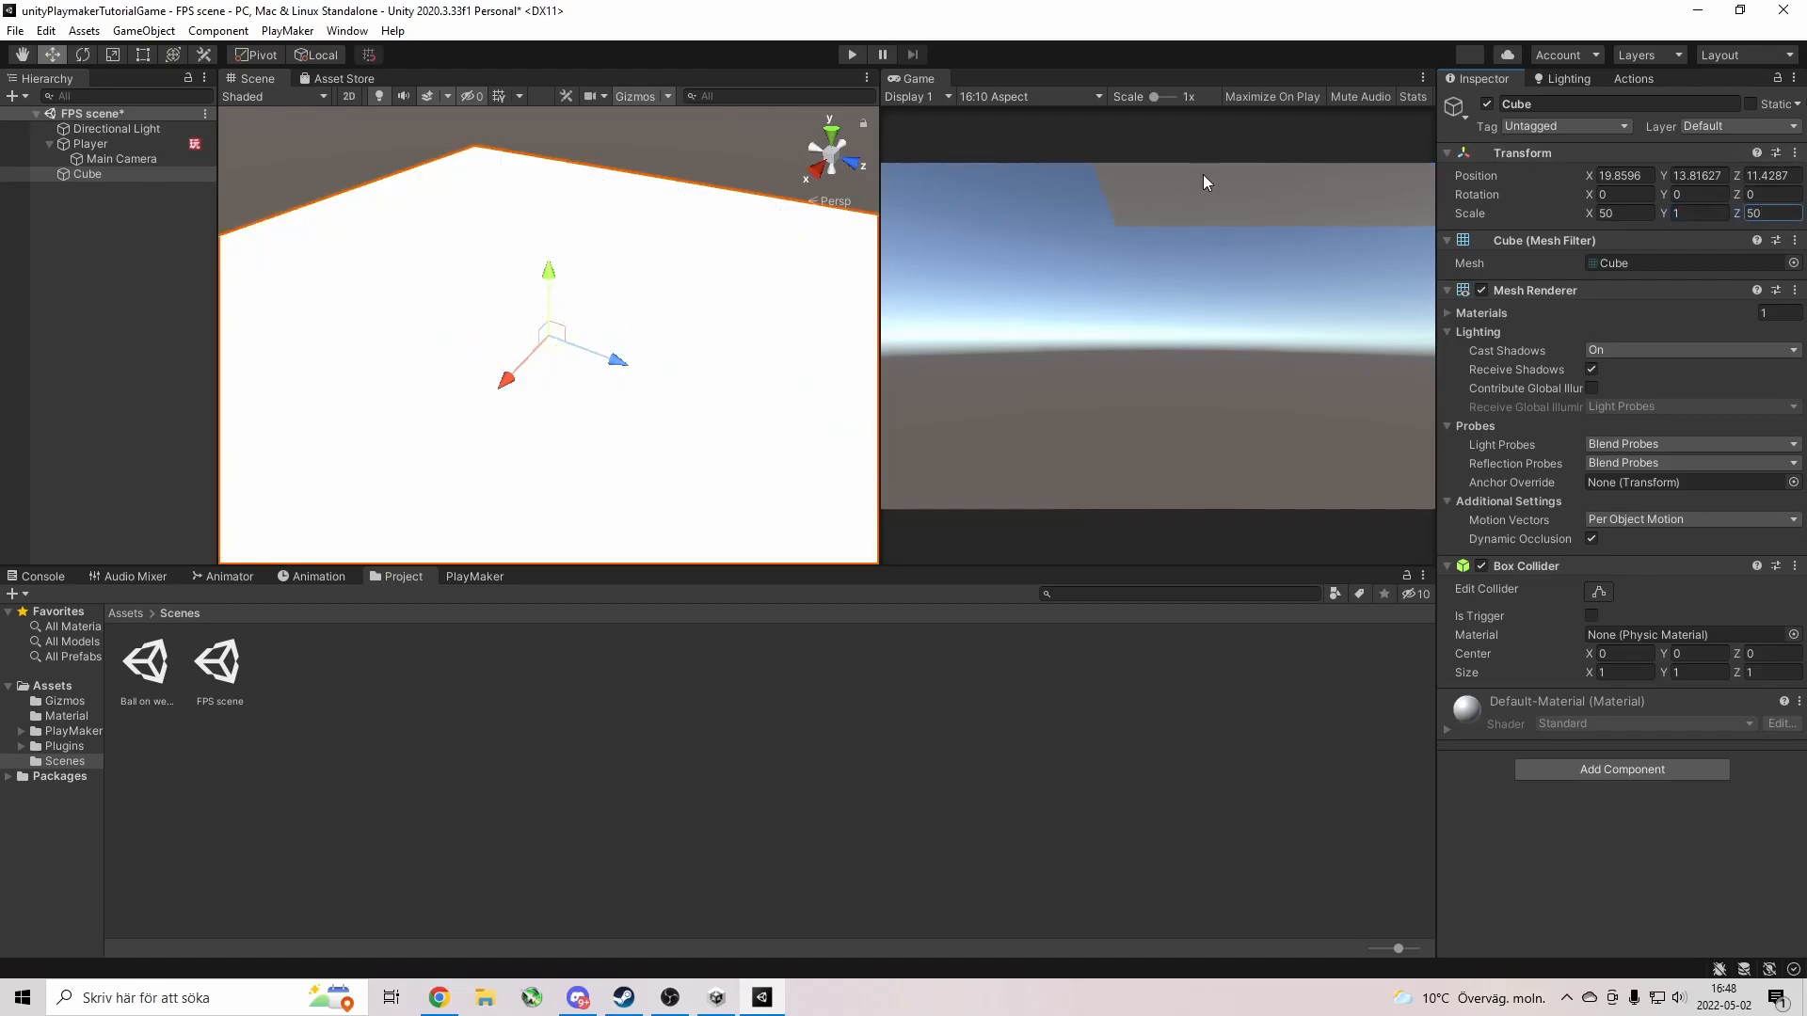
left_click(103, 146)
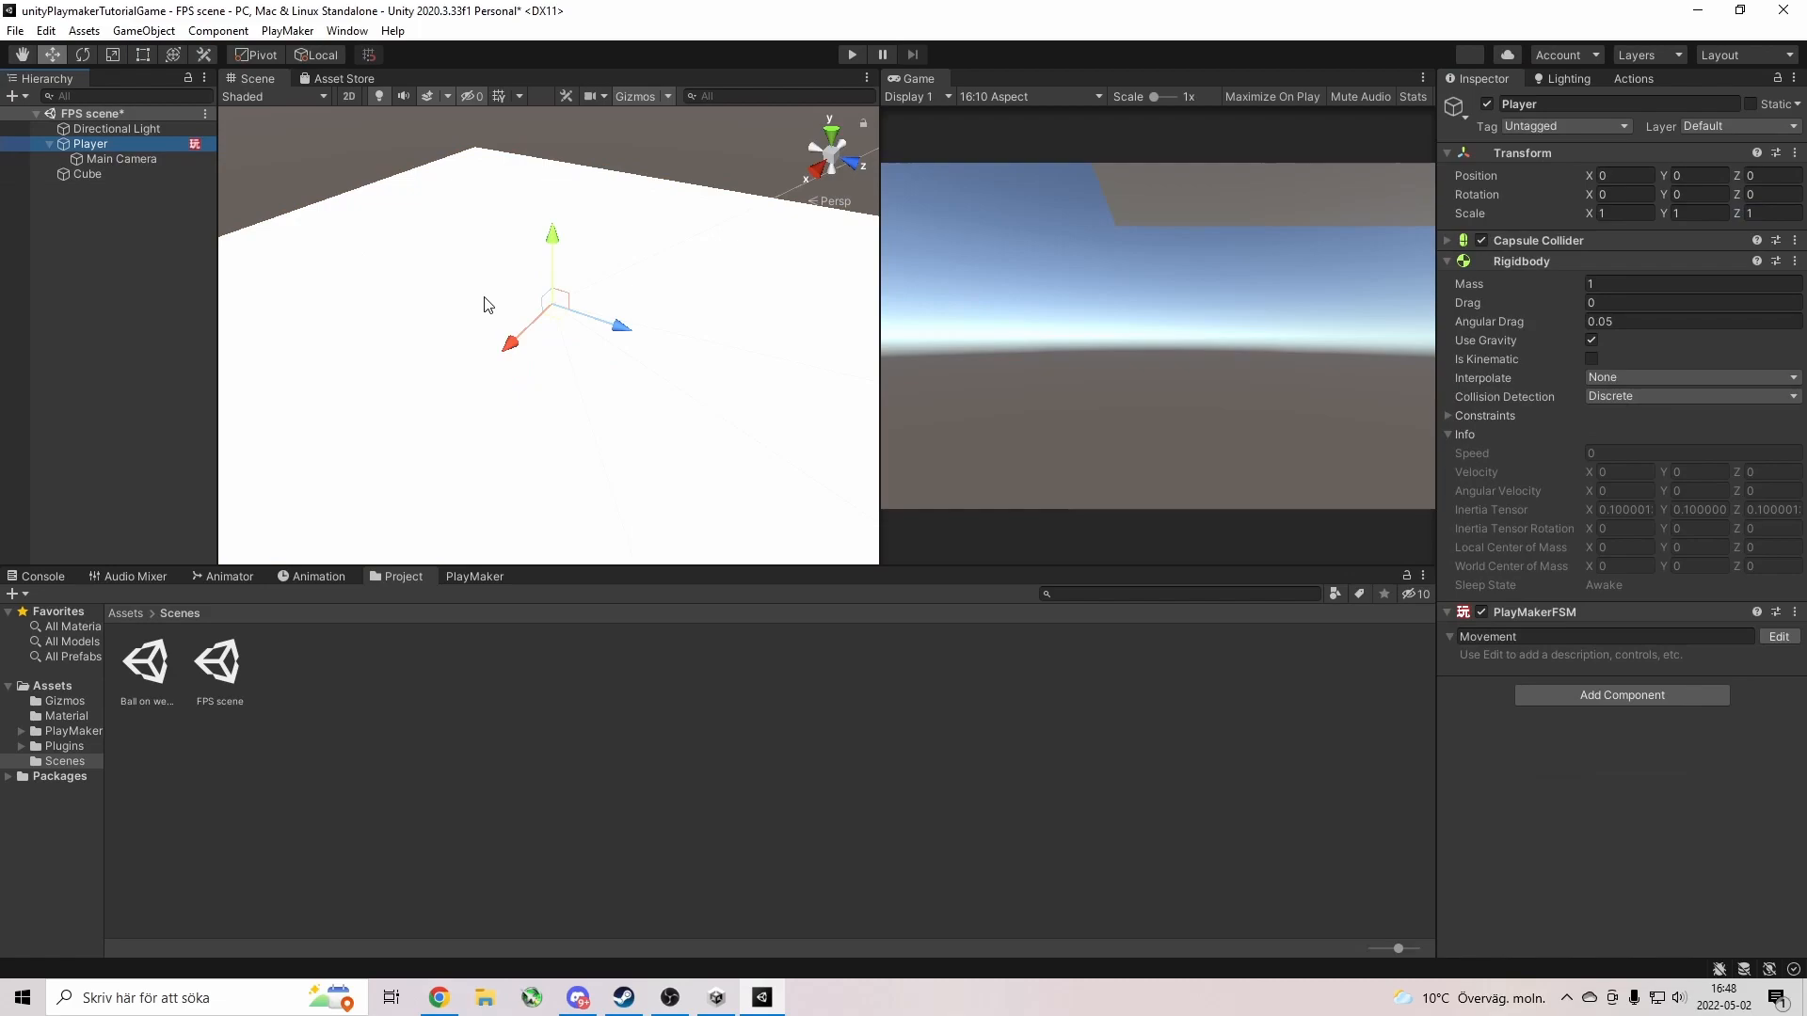
Lift the Player high above the ground slab and expand its Capsule Collider settings.
key("f")
key("s")
right_click_drag(596, 340, 535, 323)
left_click_drag(554, 275, 556, 100)
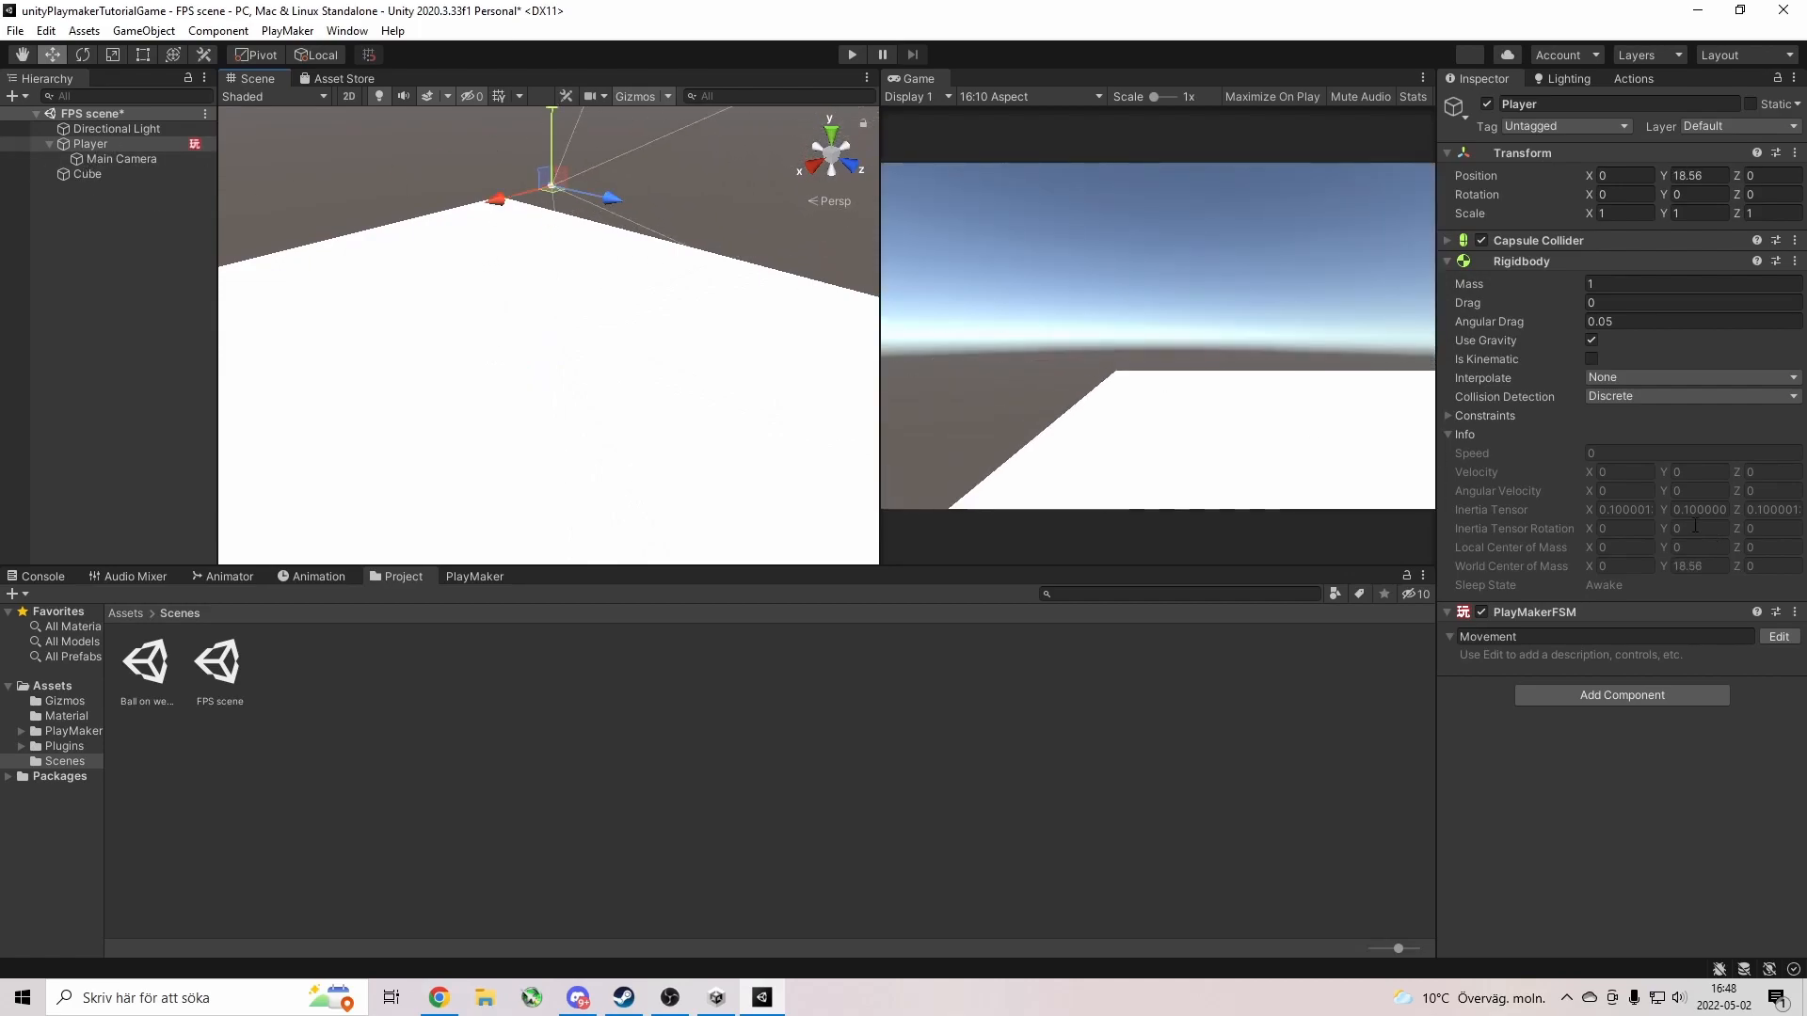
left_click(1447, 240)
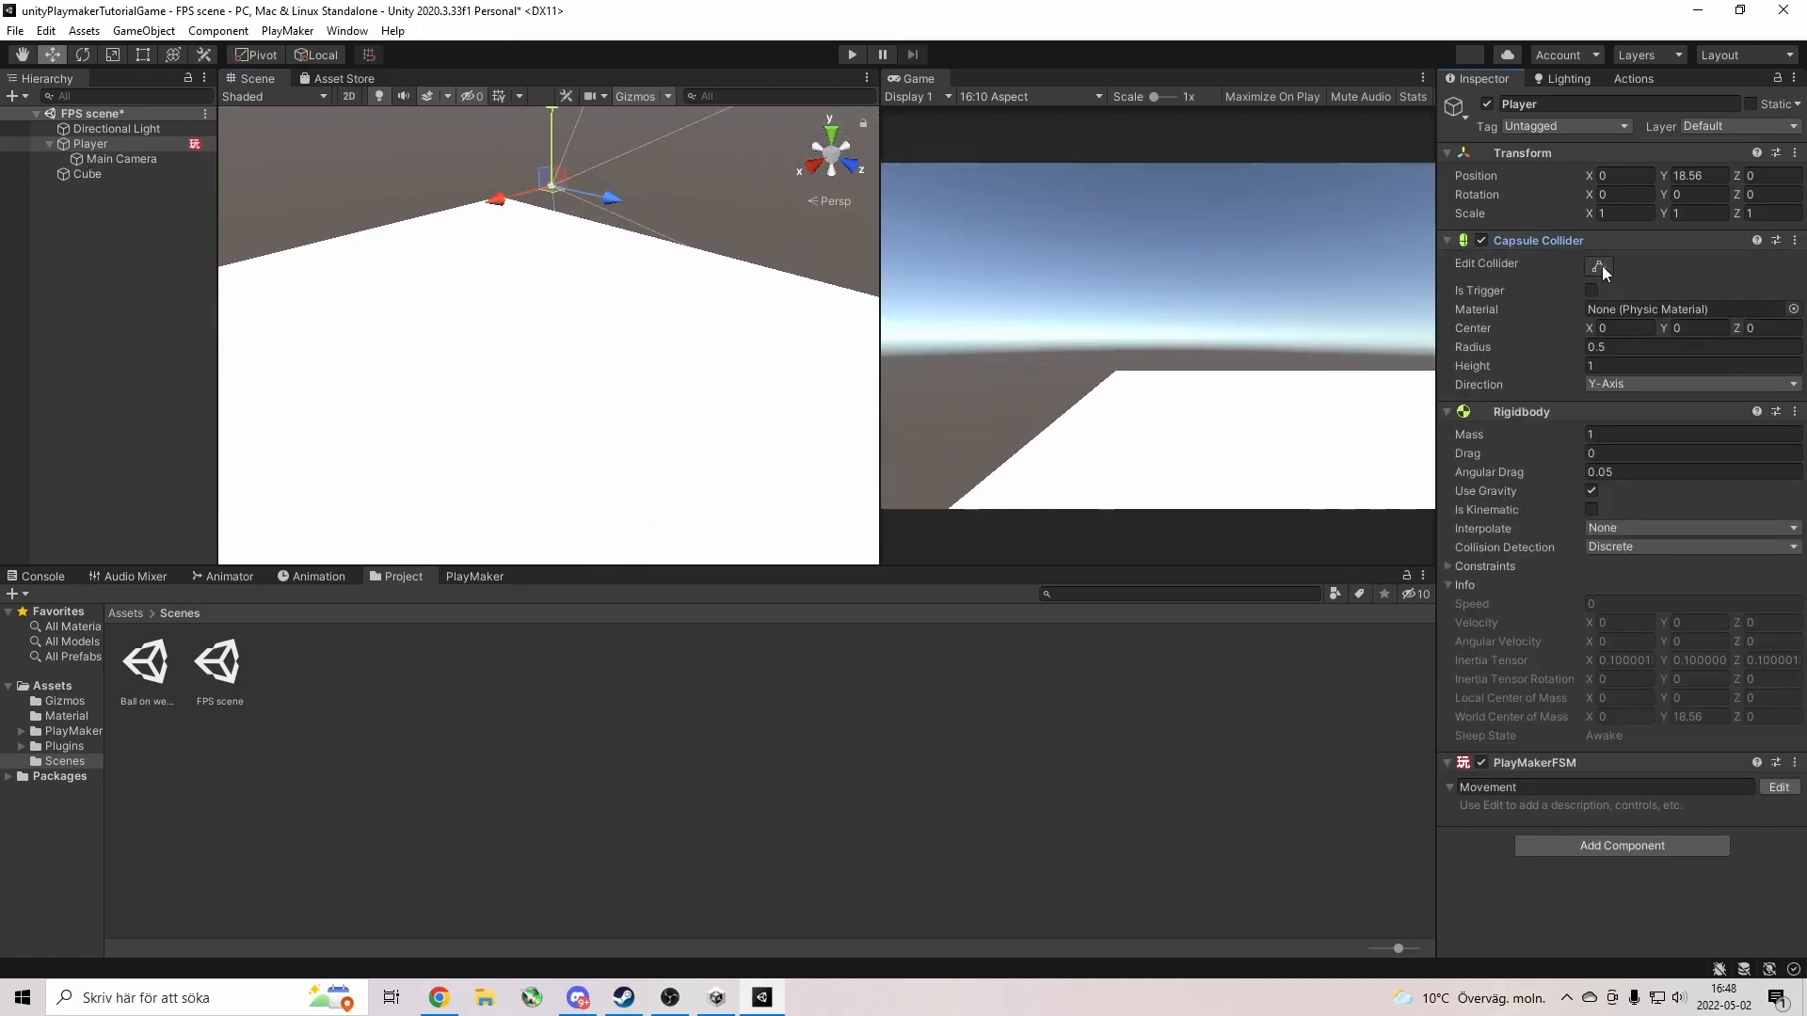
left_click(1599, 266)
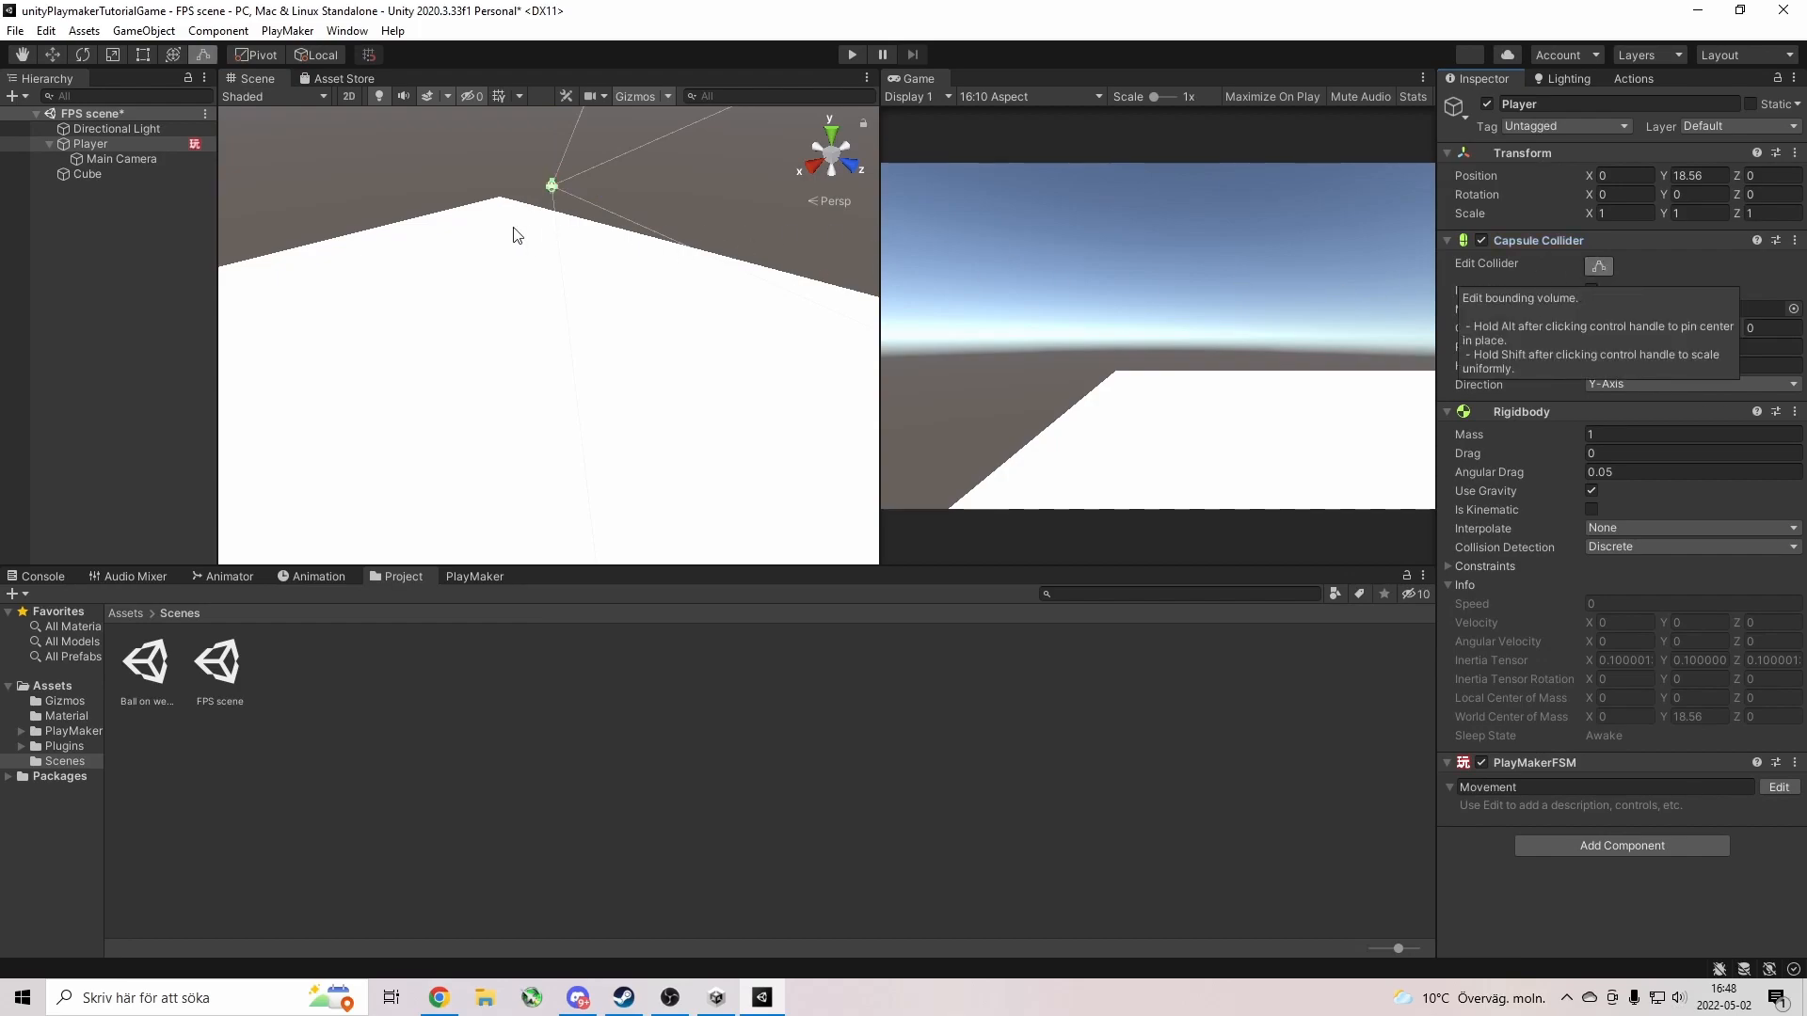
key("f")
scroll(642, 382, "down", 5)
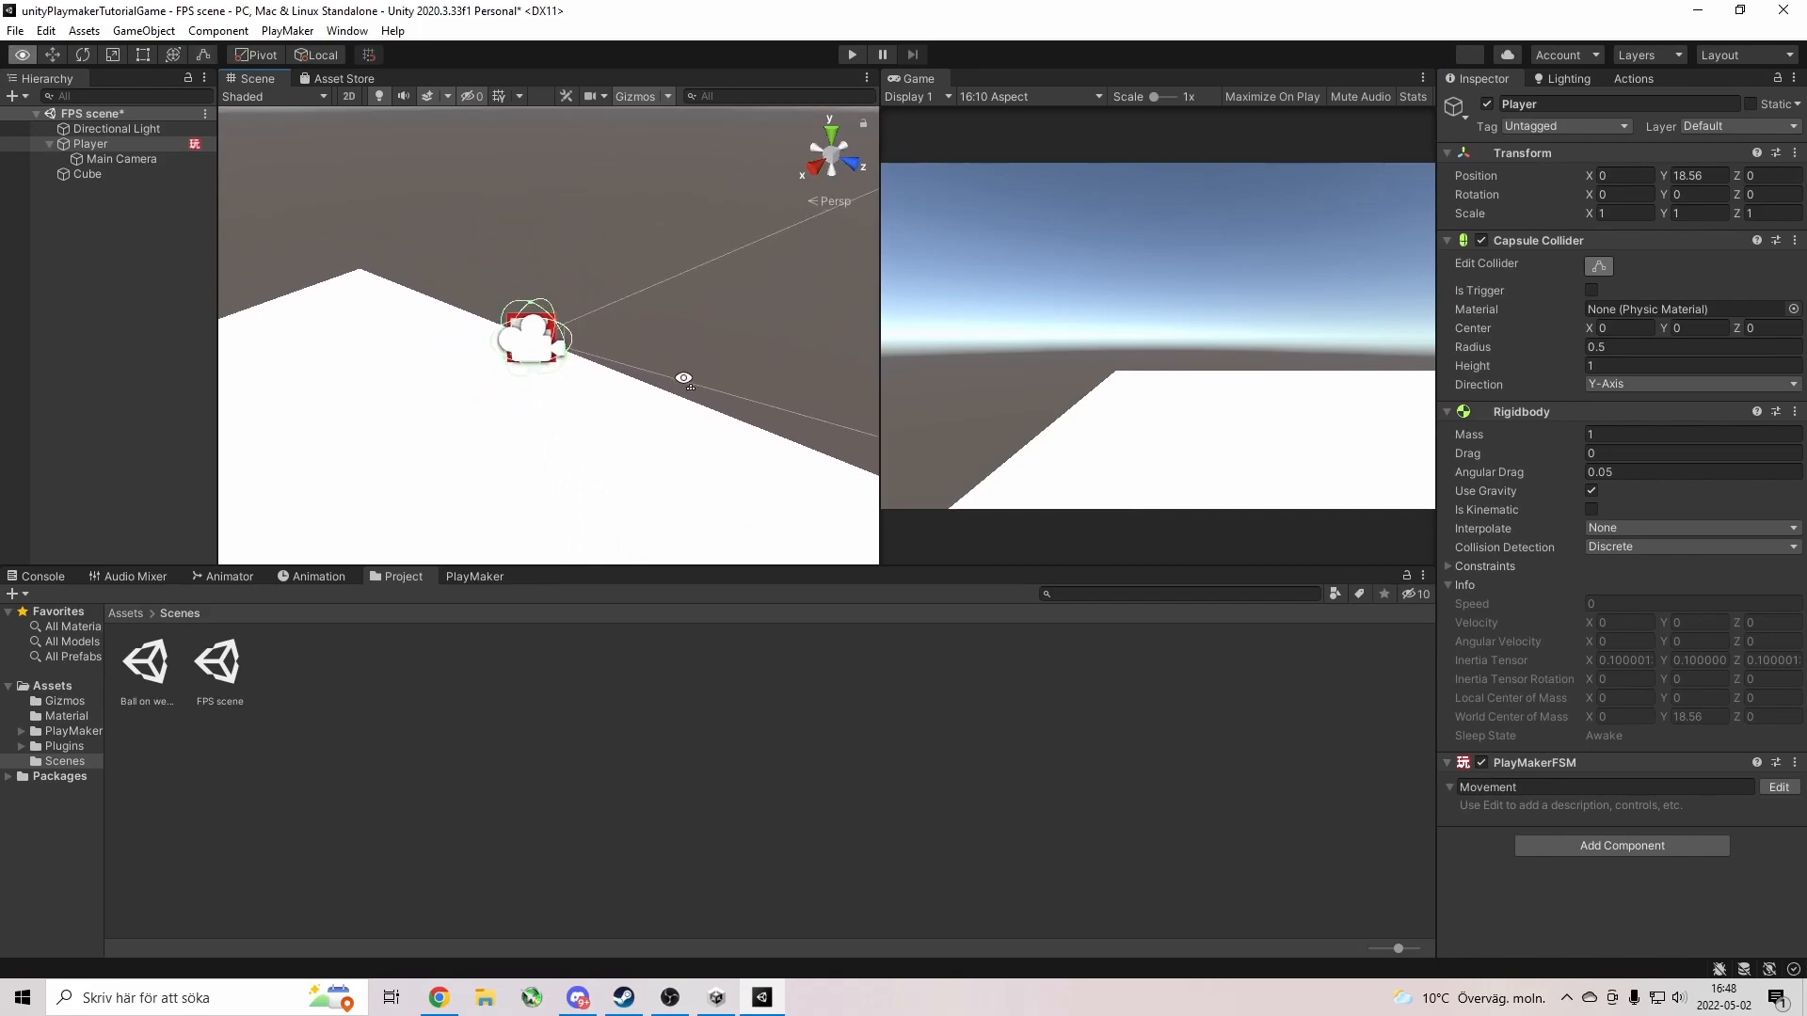
Set the Player's capsule collider radius to 1 and height to 5.
left_click(1612, 366)
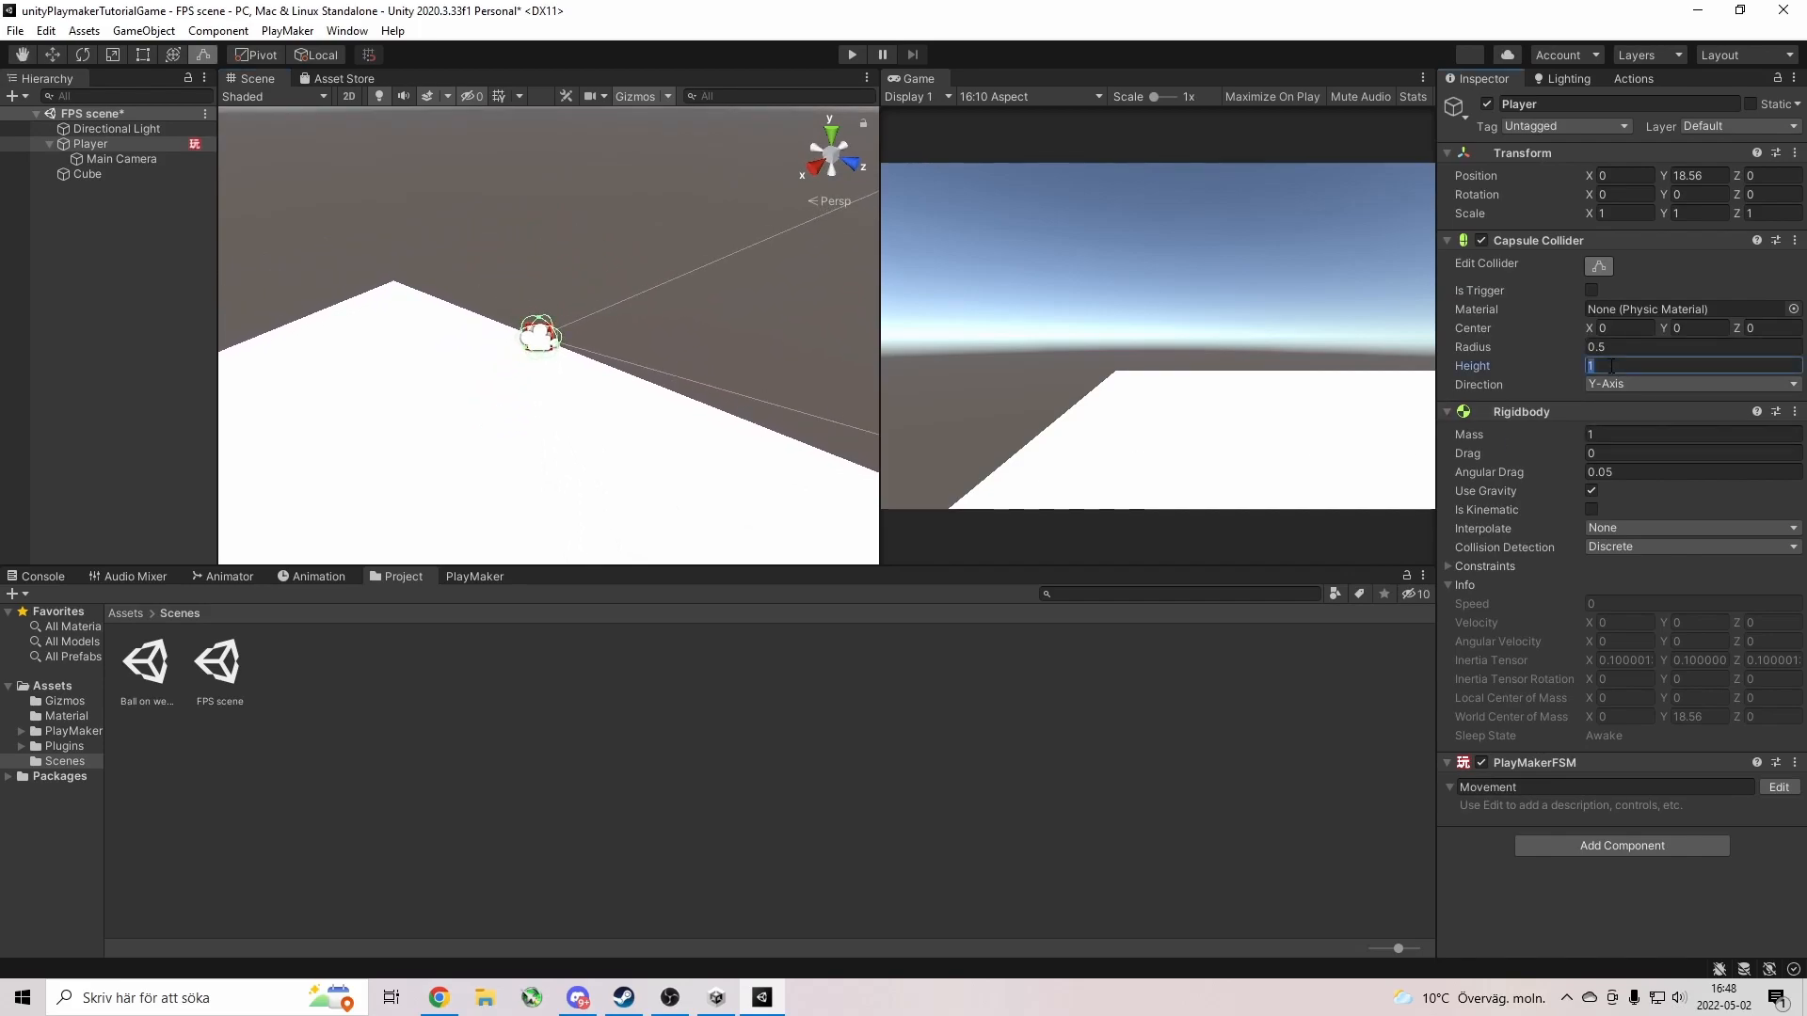
type("2.5")
left_click(1560, 347)
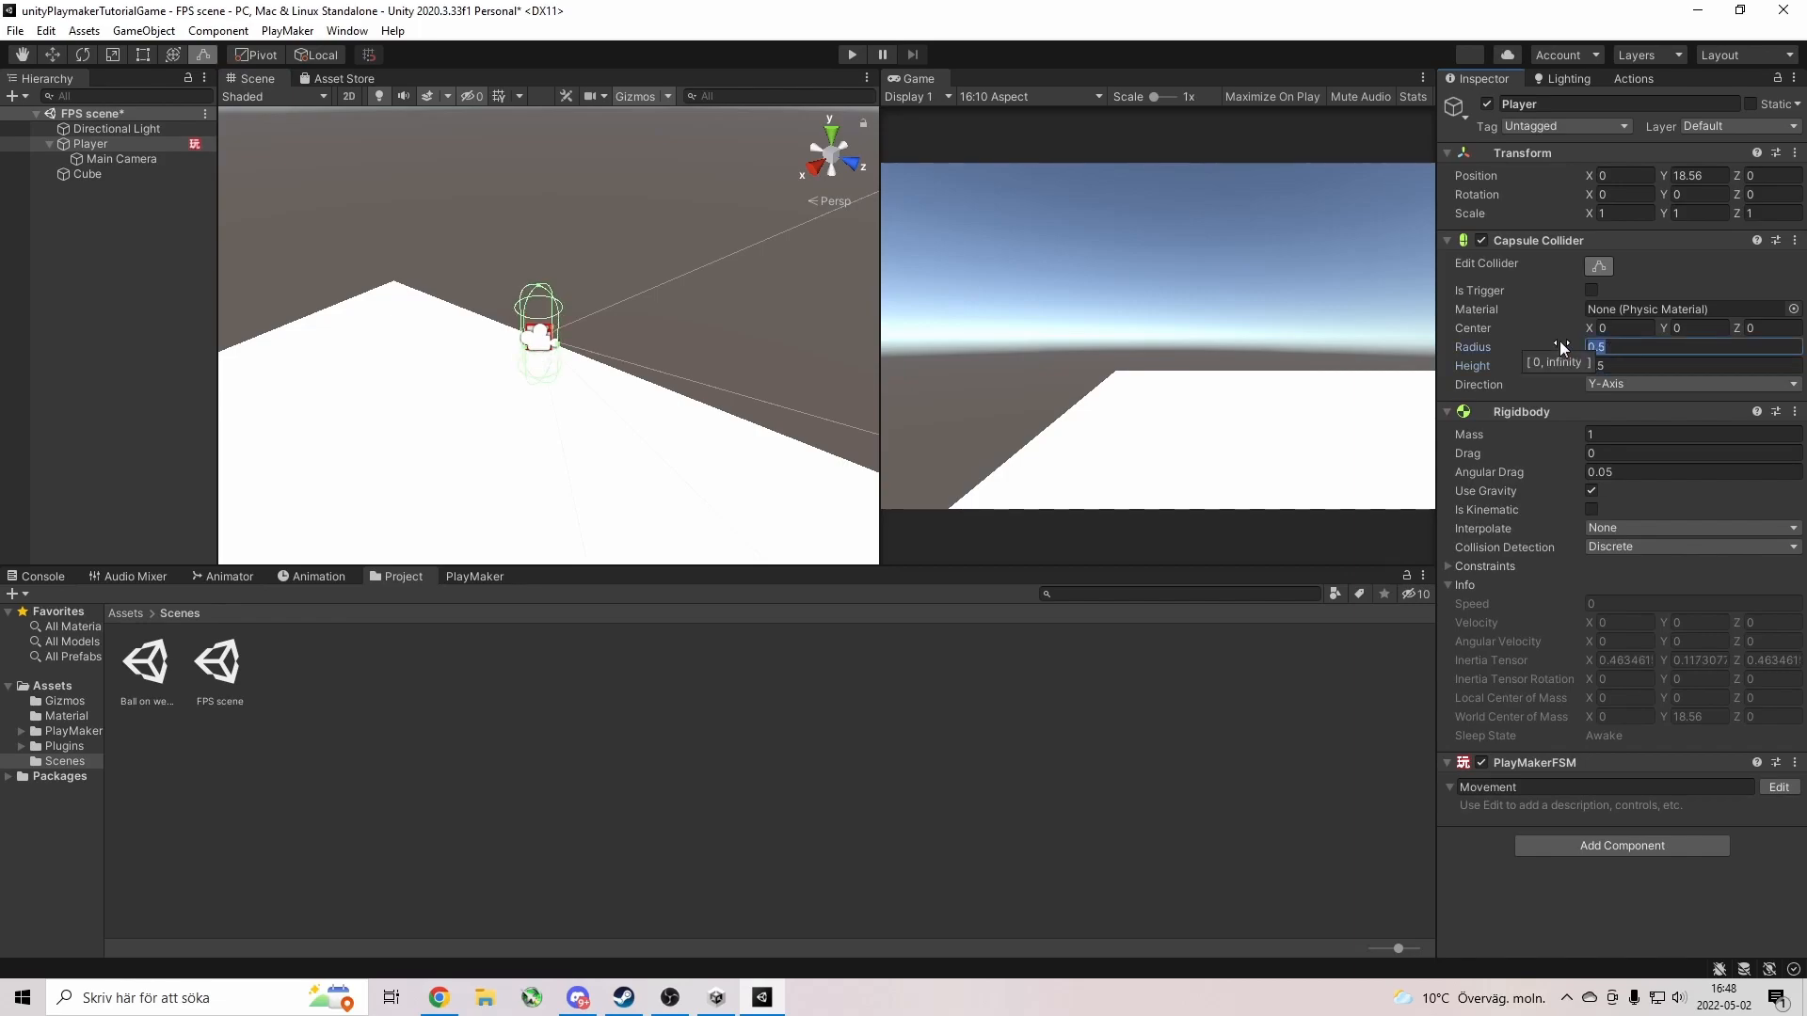
type("1")
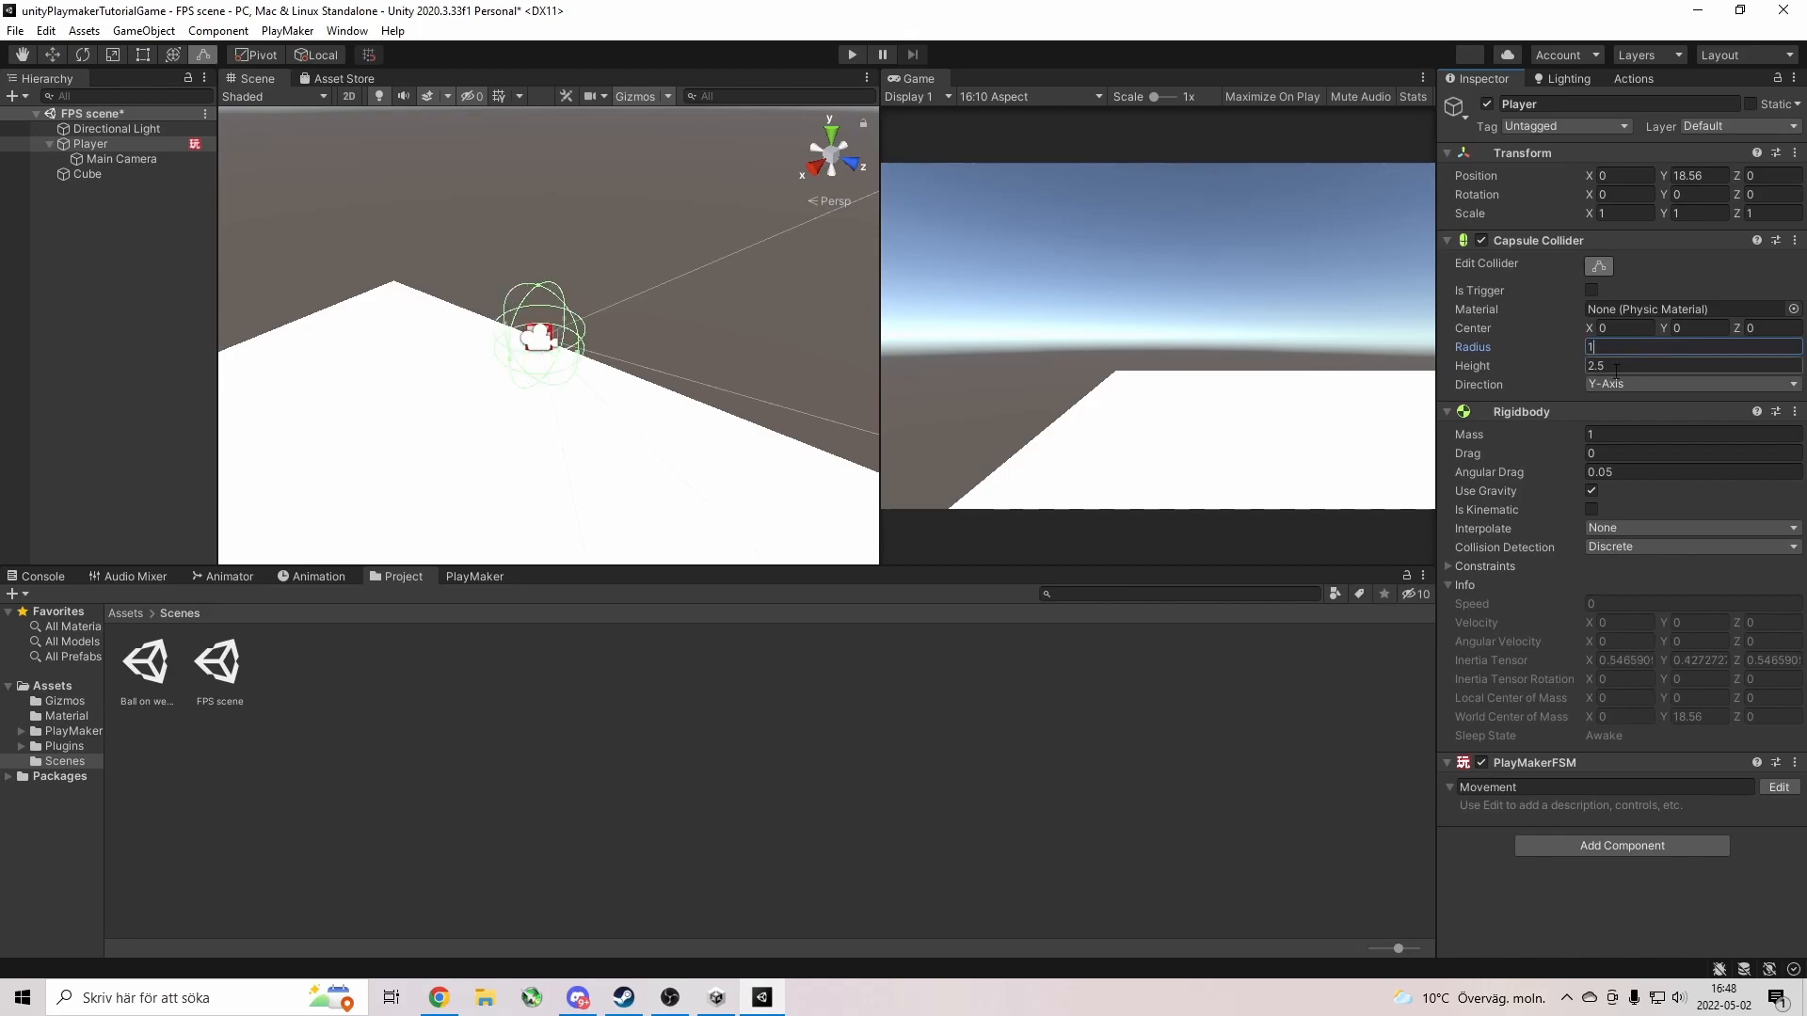
left_click_drag(570, 393, 691, 443, "alt")
key("f")
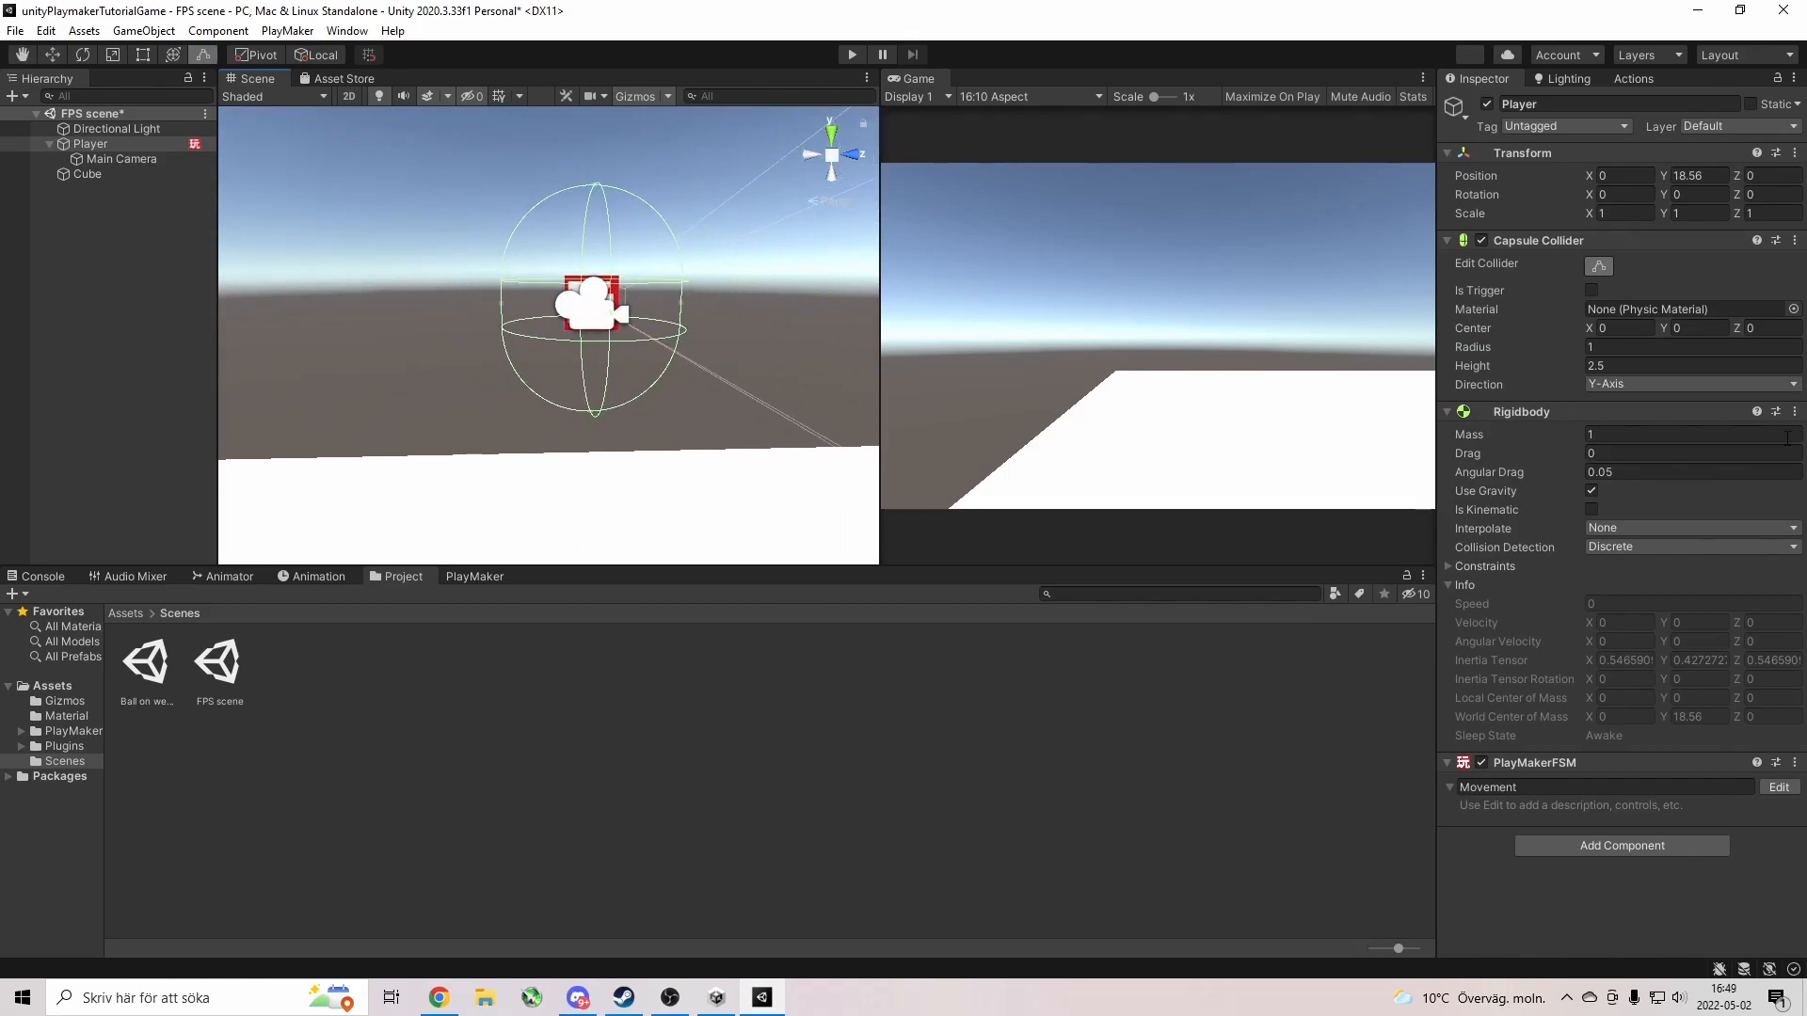
left_click_drag(1569, 369, 1649, 370)
left_click(1504, 369)
type("5")
right_click_drag(779, 351, 670, 401)
Raise the Main Camera to Y 1.91 inside the Player and play-test the view.
key("s")
left_click(141, 160)
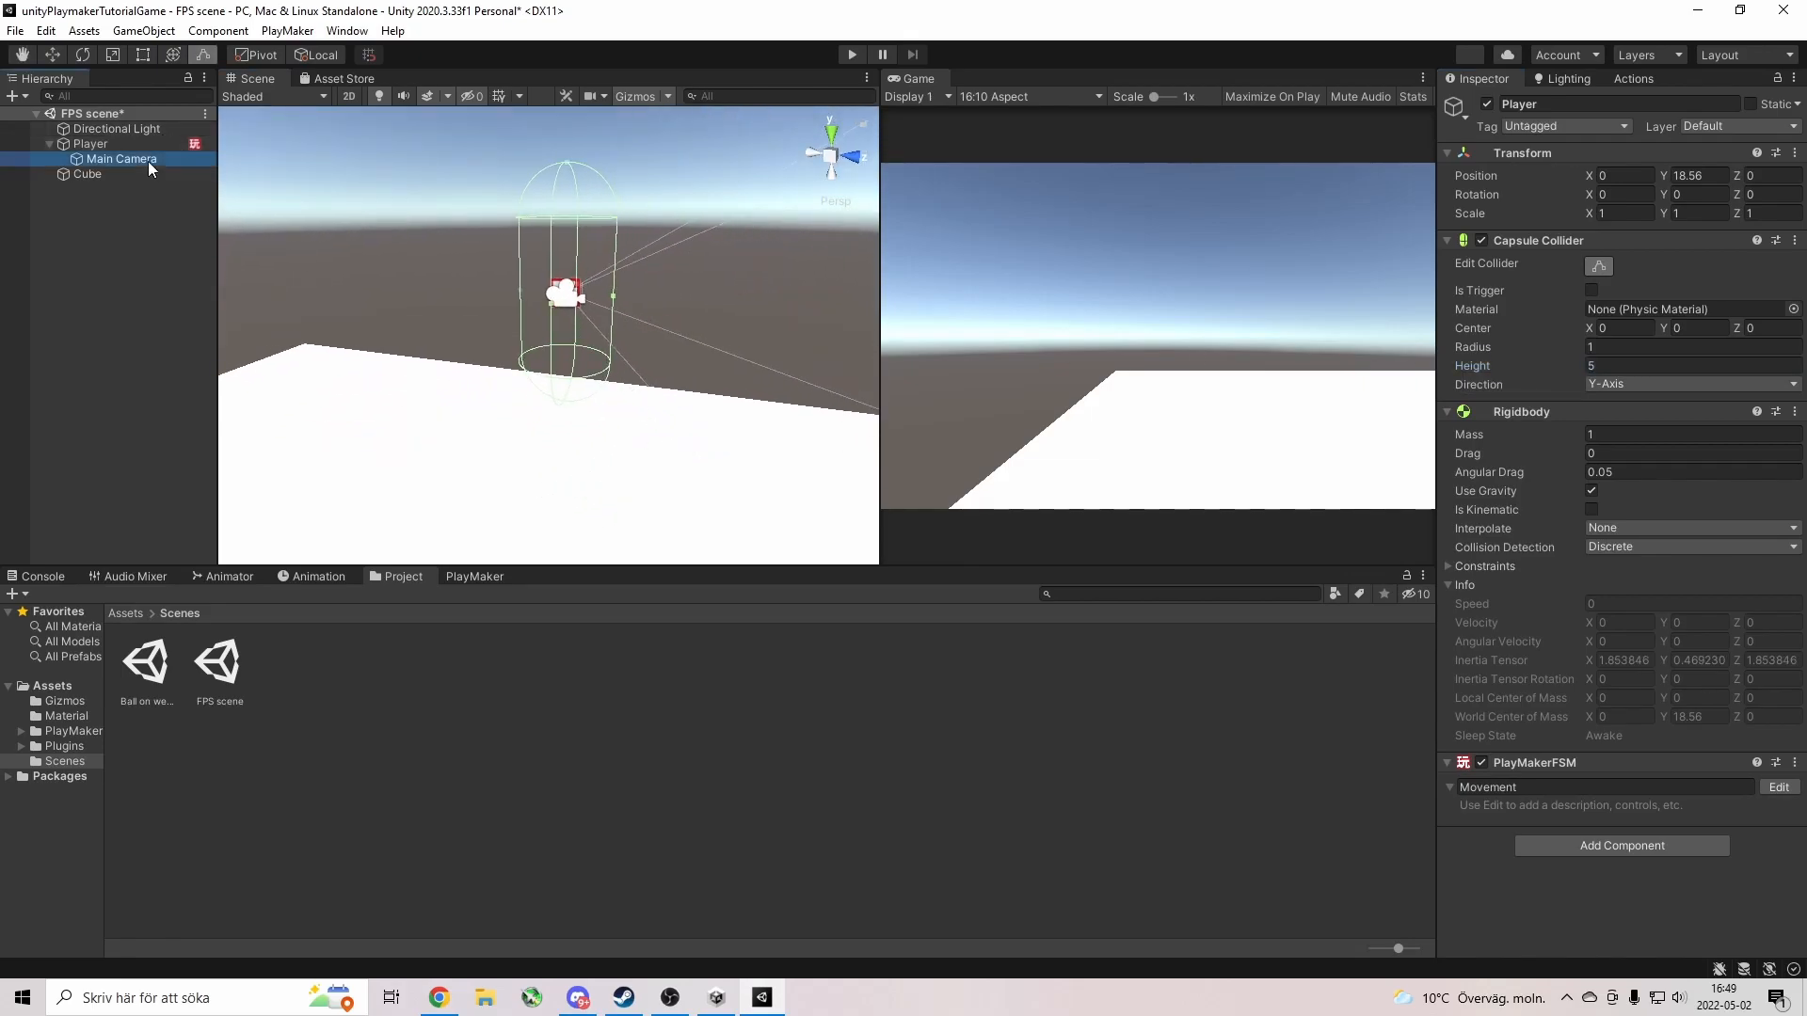
left_click_drag(567, 218, 569, 115)
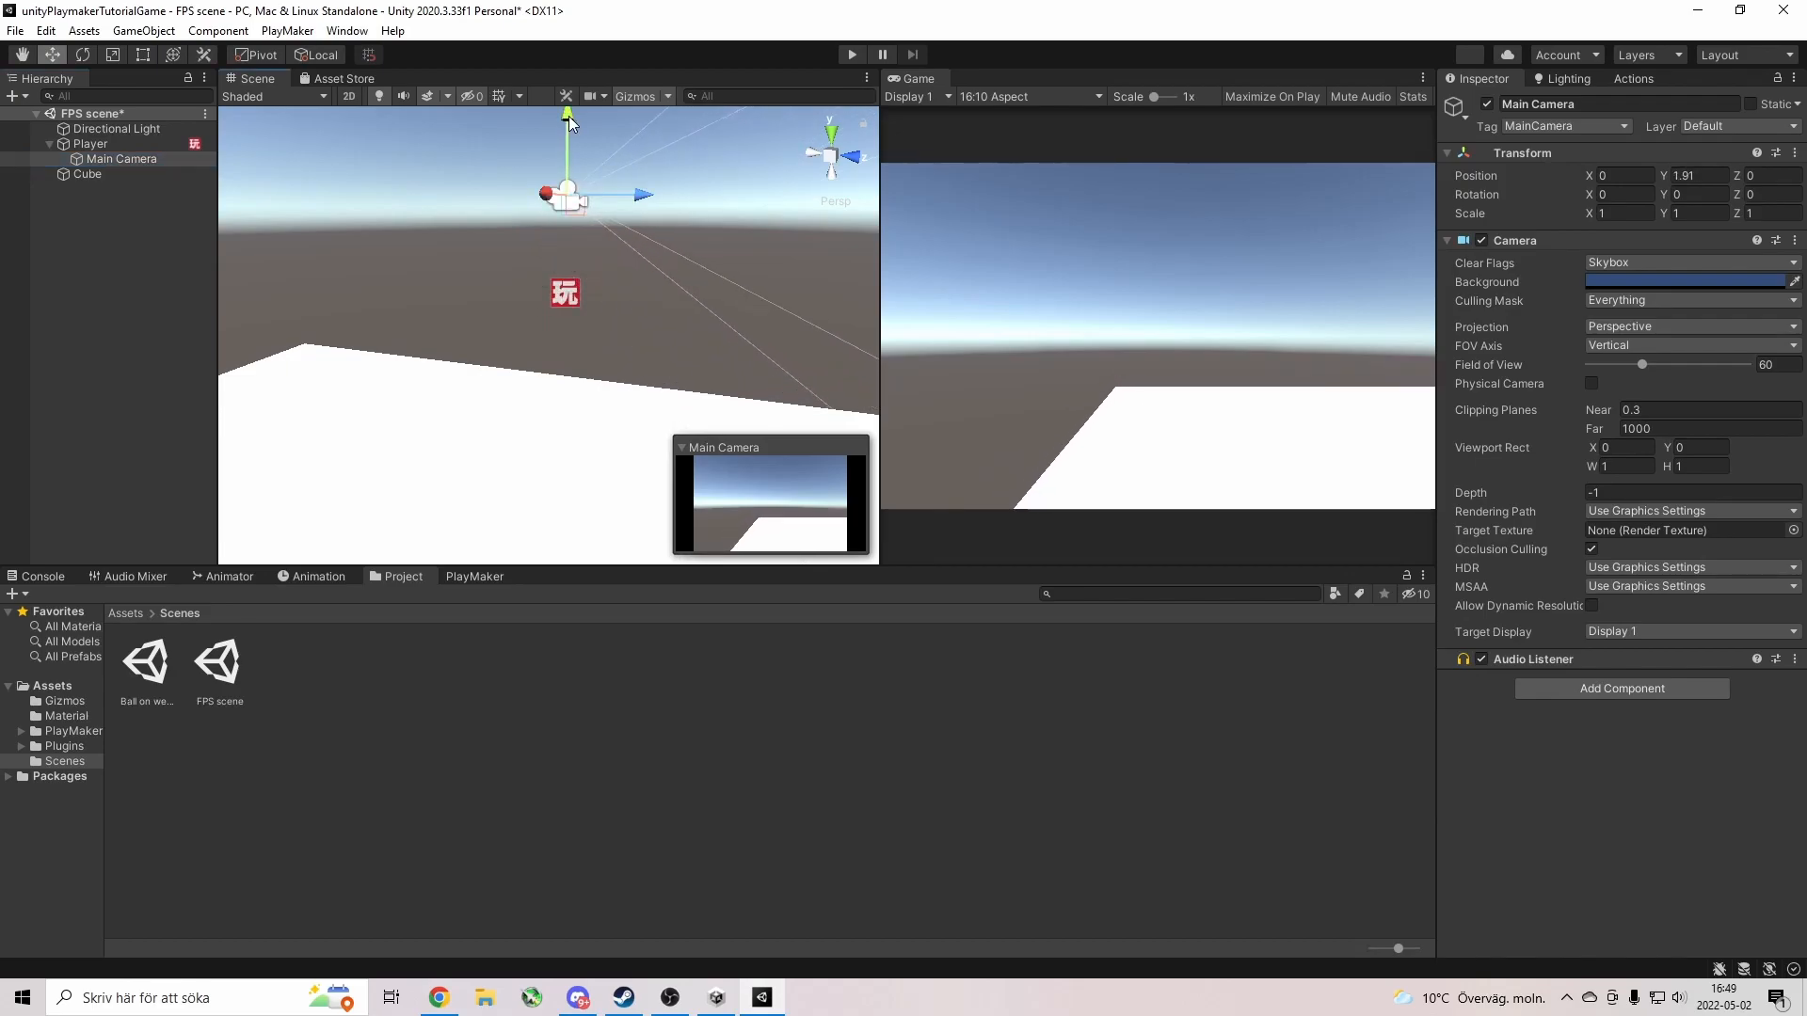
left_click(853, 54)
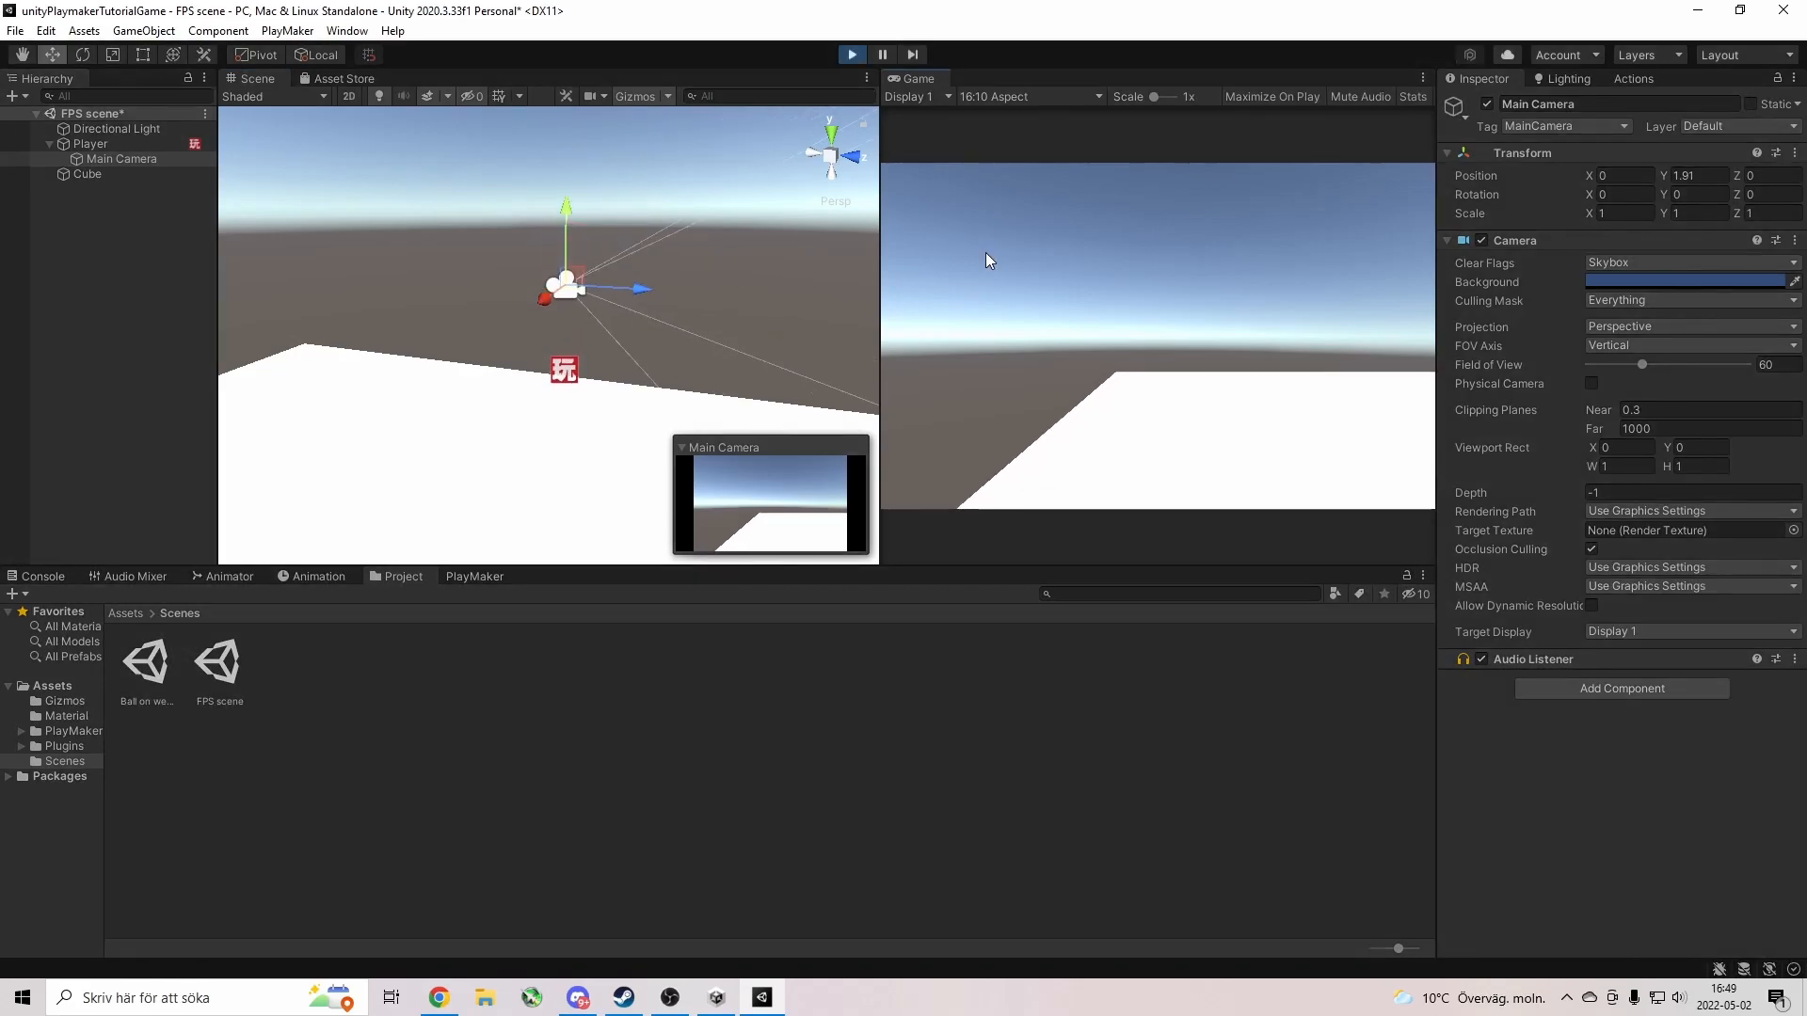
left_click(853, 55)
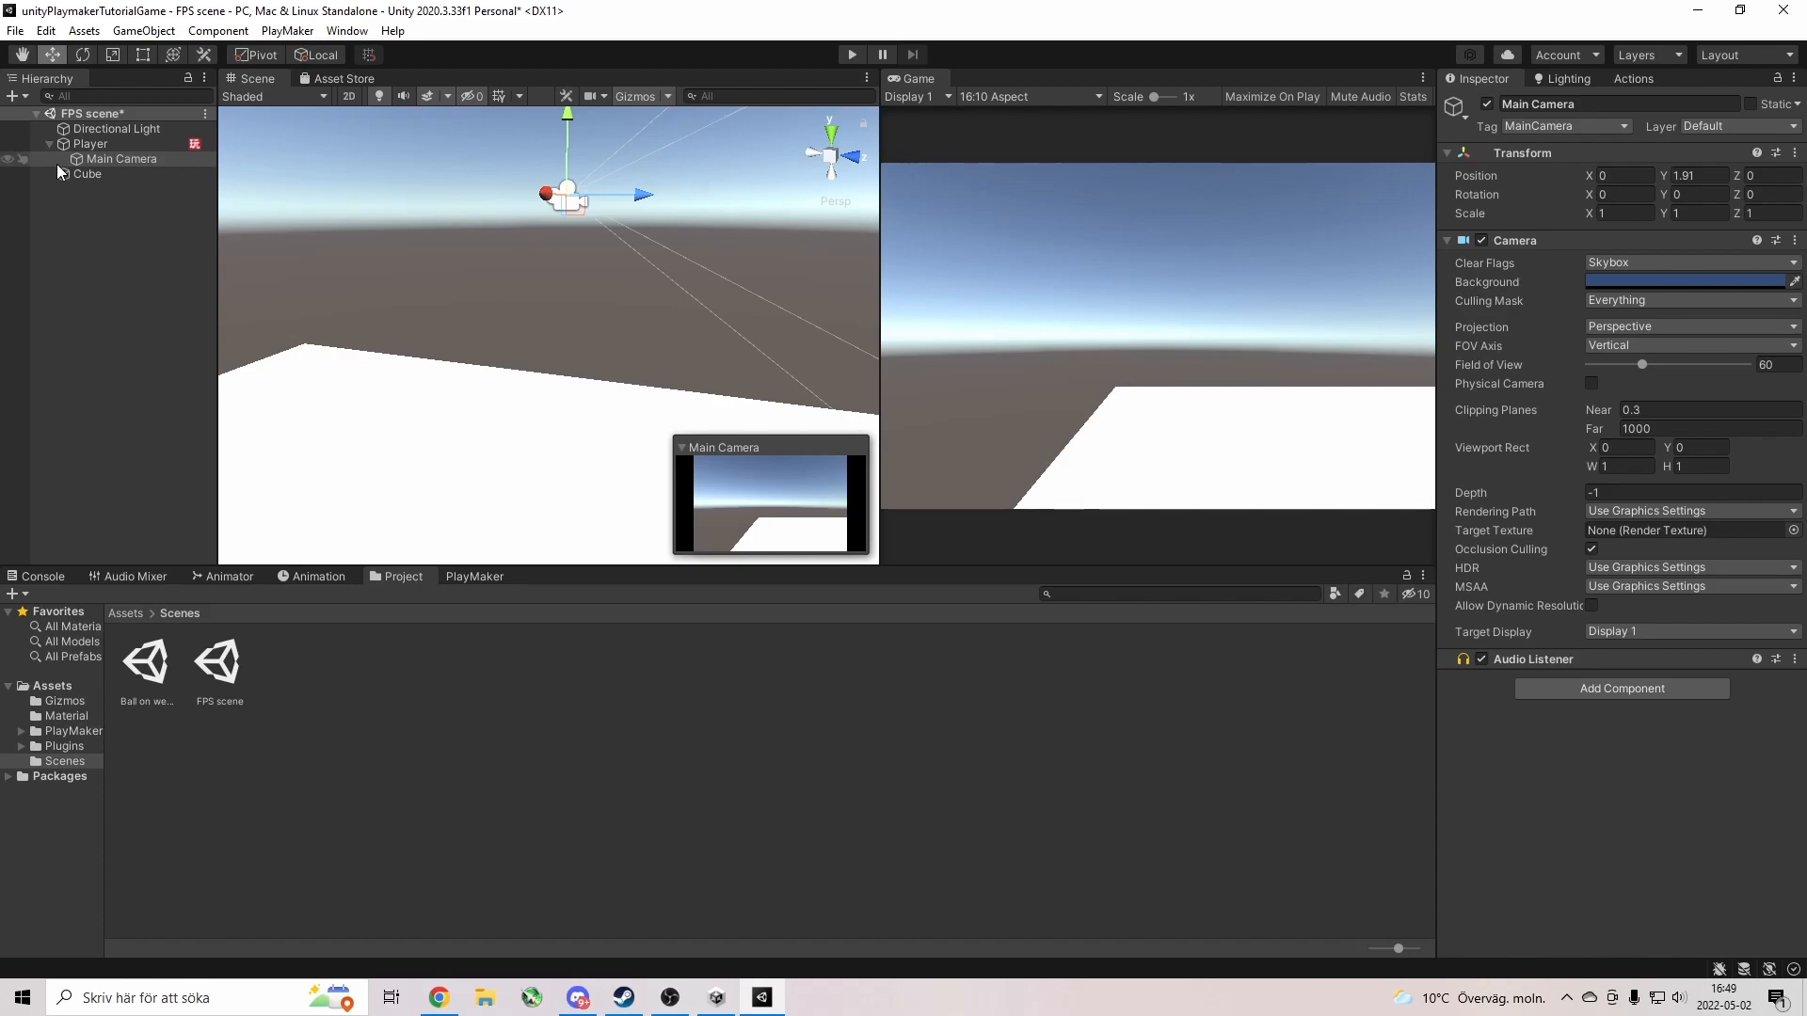
Change the Player's Capsule Collider height to 4.
left_click(94, 144)
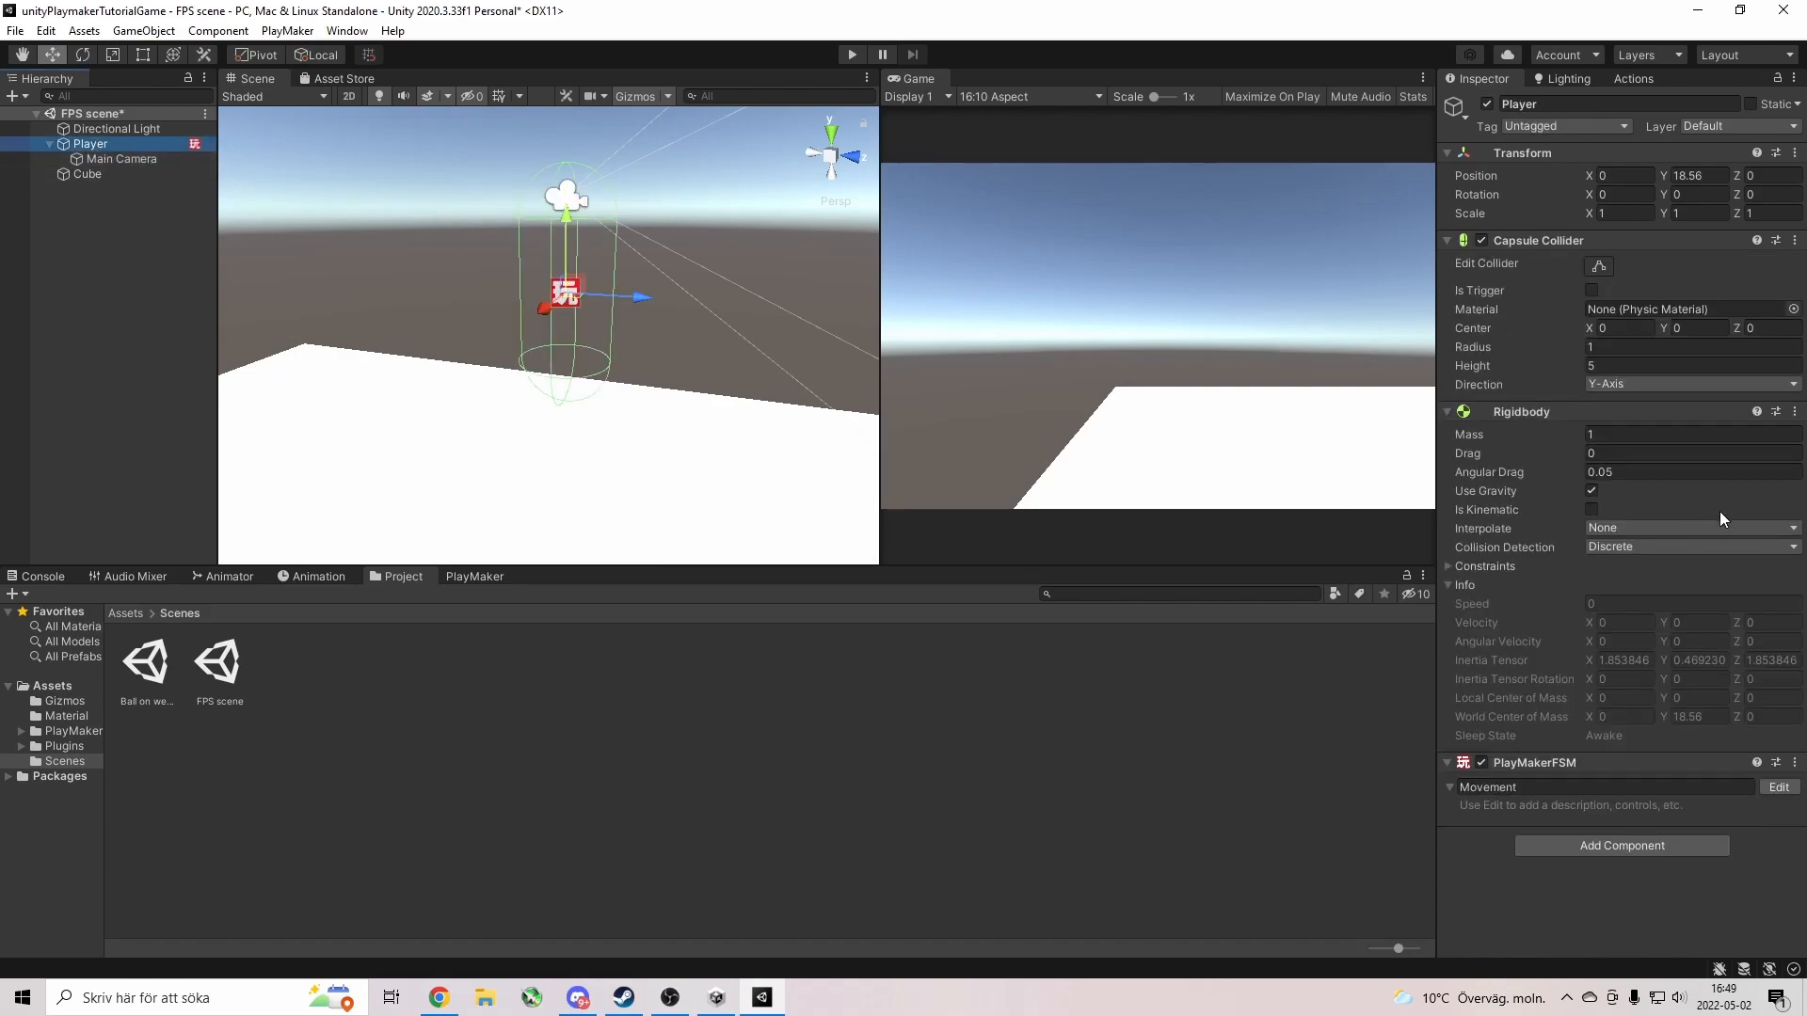
left_click(1633, 365)
type("4")
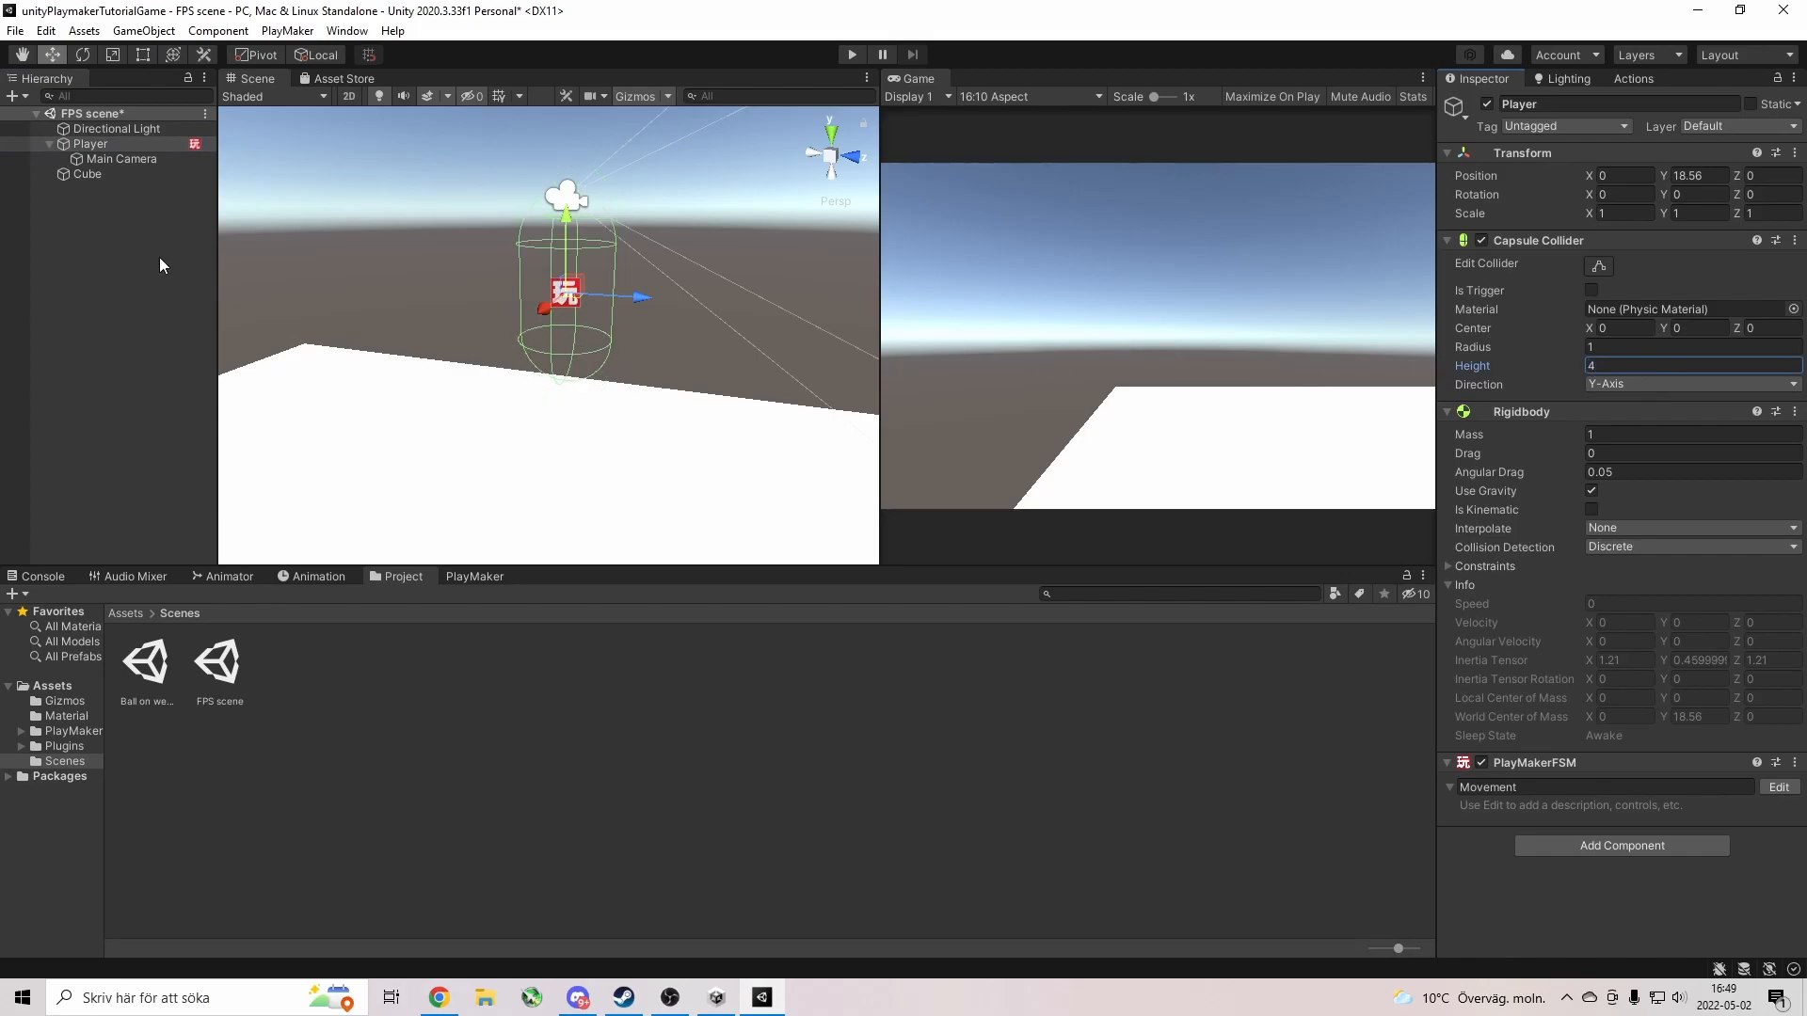
Rename State 1 of the Player's Movement FSM to 'MovementStuff' and show the Actions browser.
left_click(490, 578)
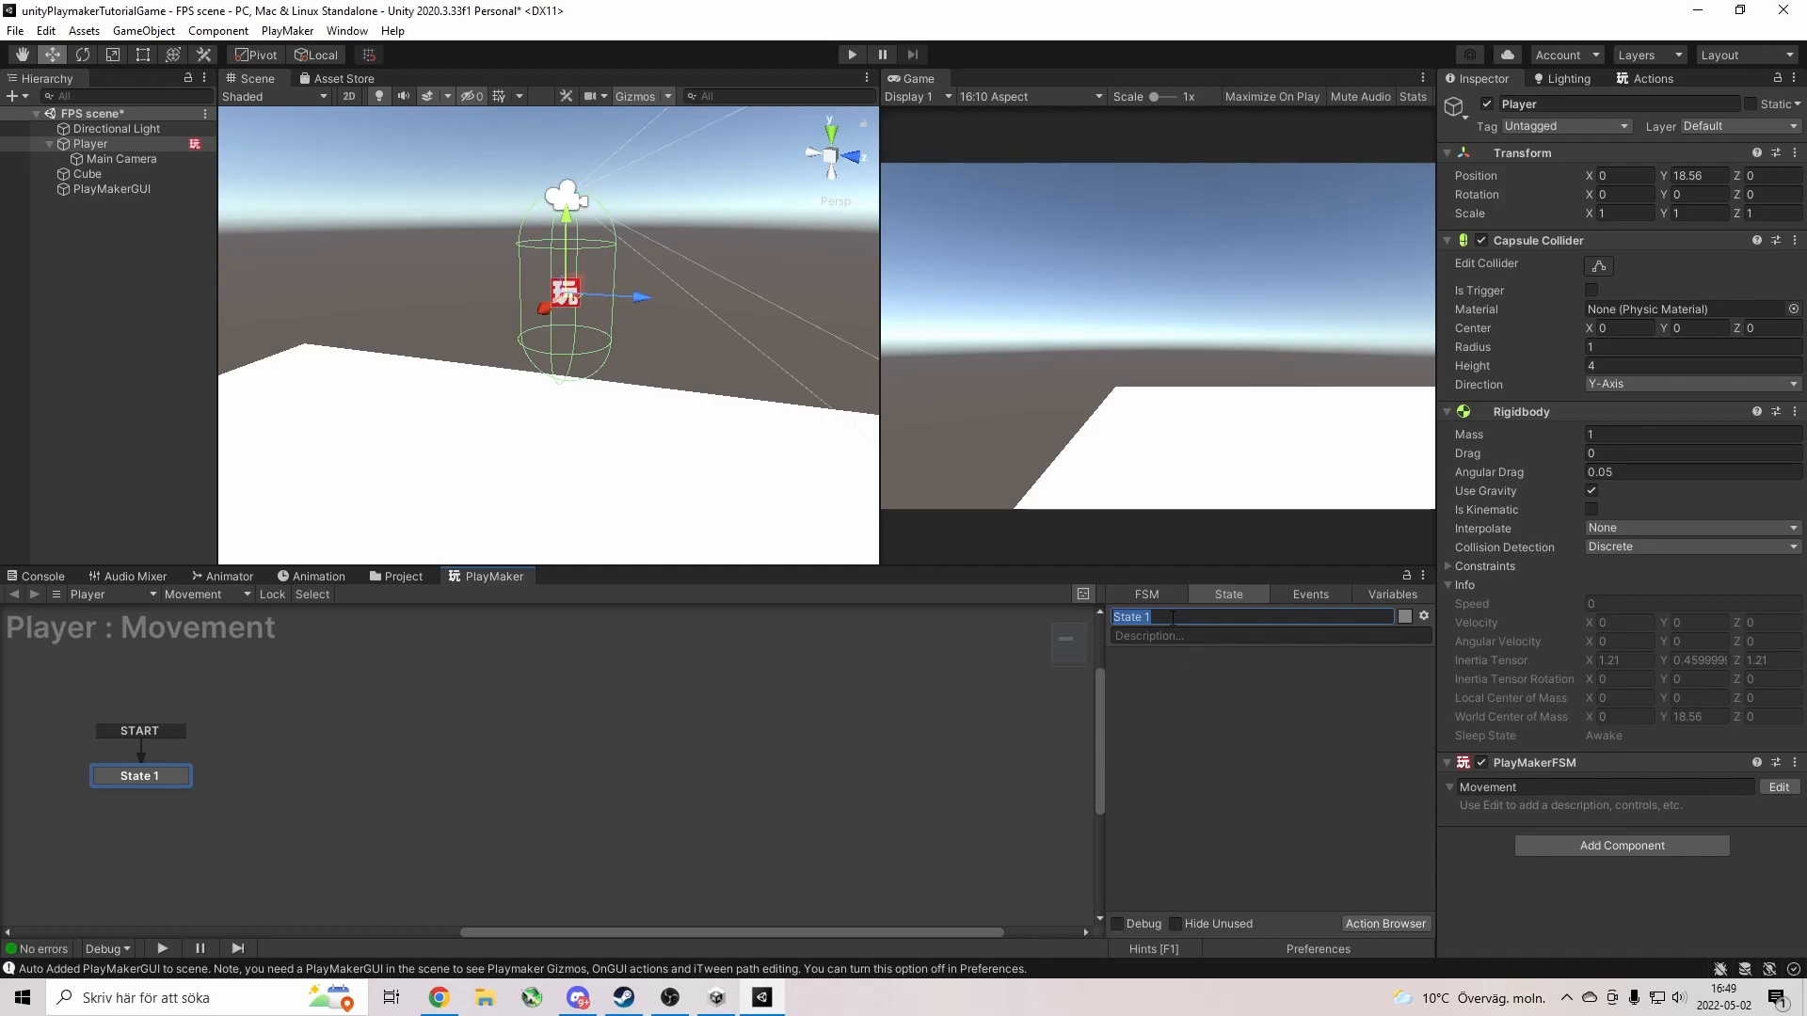
left_click(832, 816)
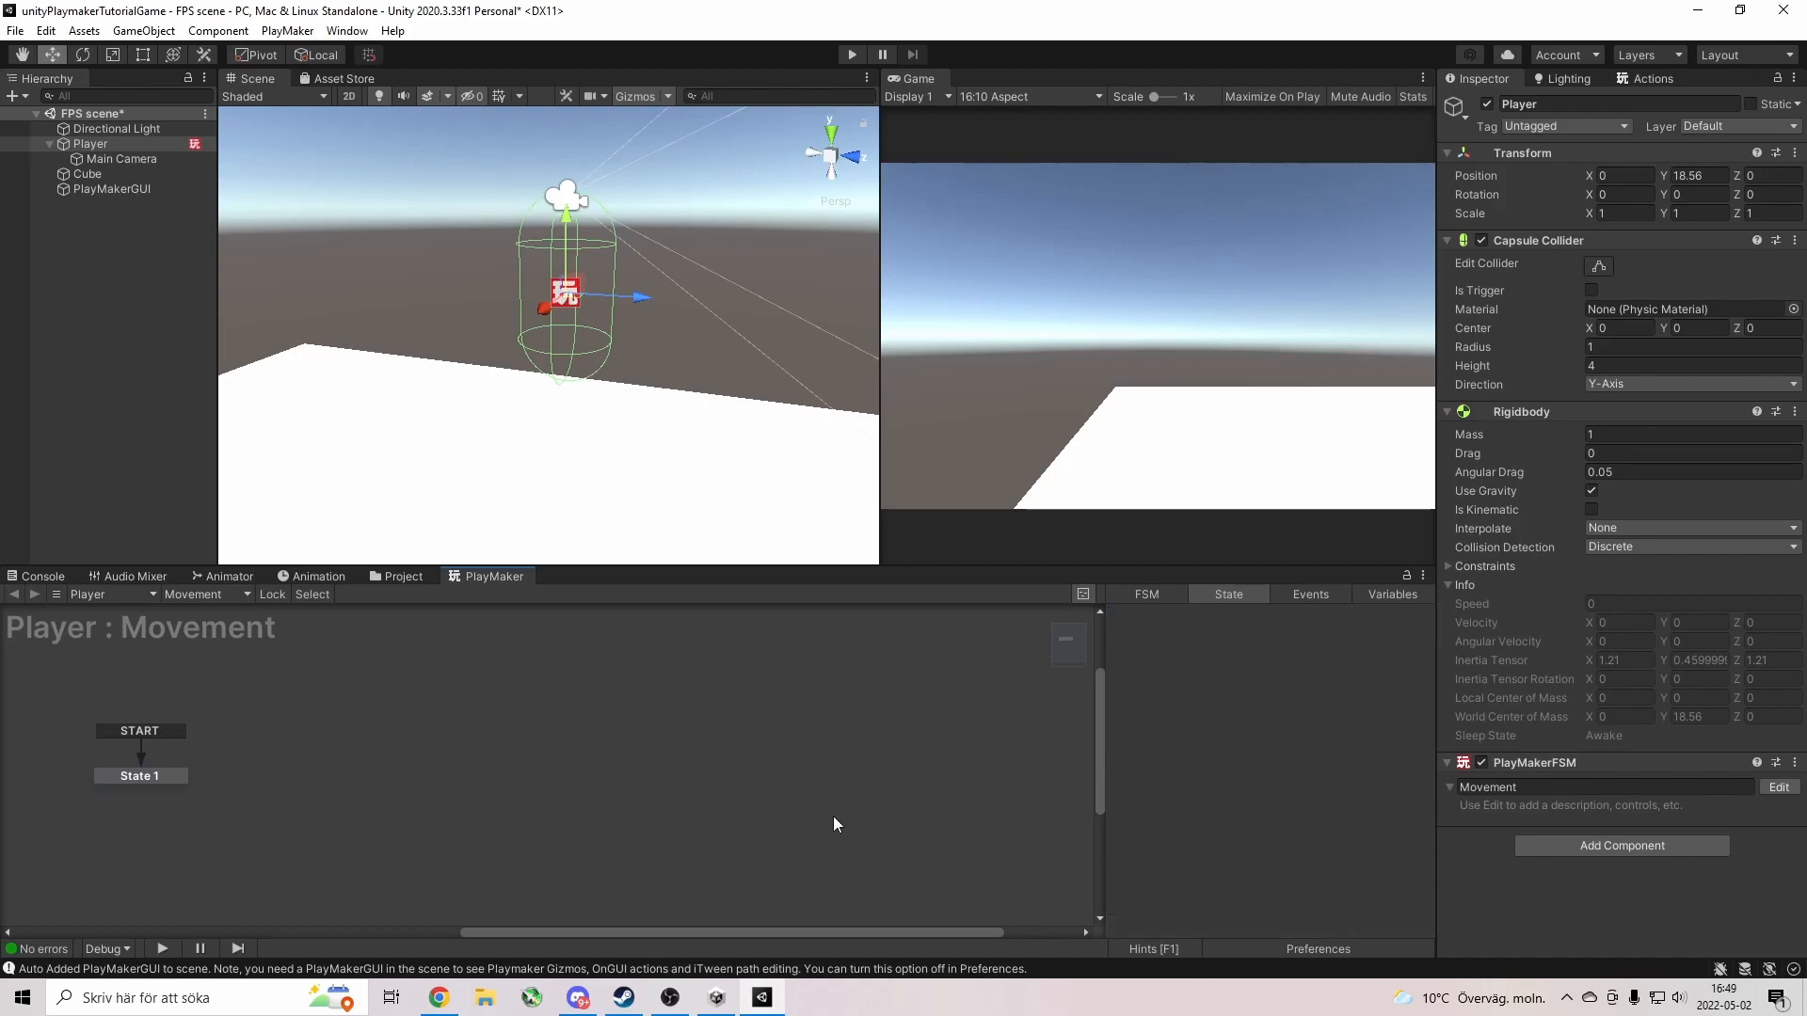
left_click(137, 777)
left_click(1165, 618)
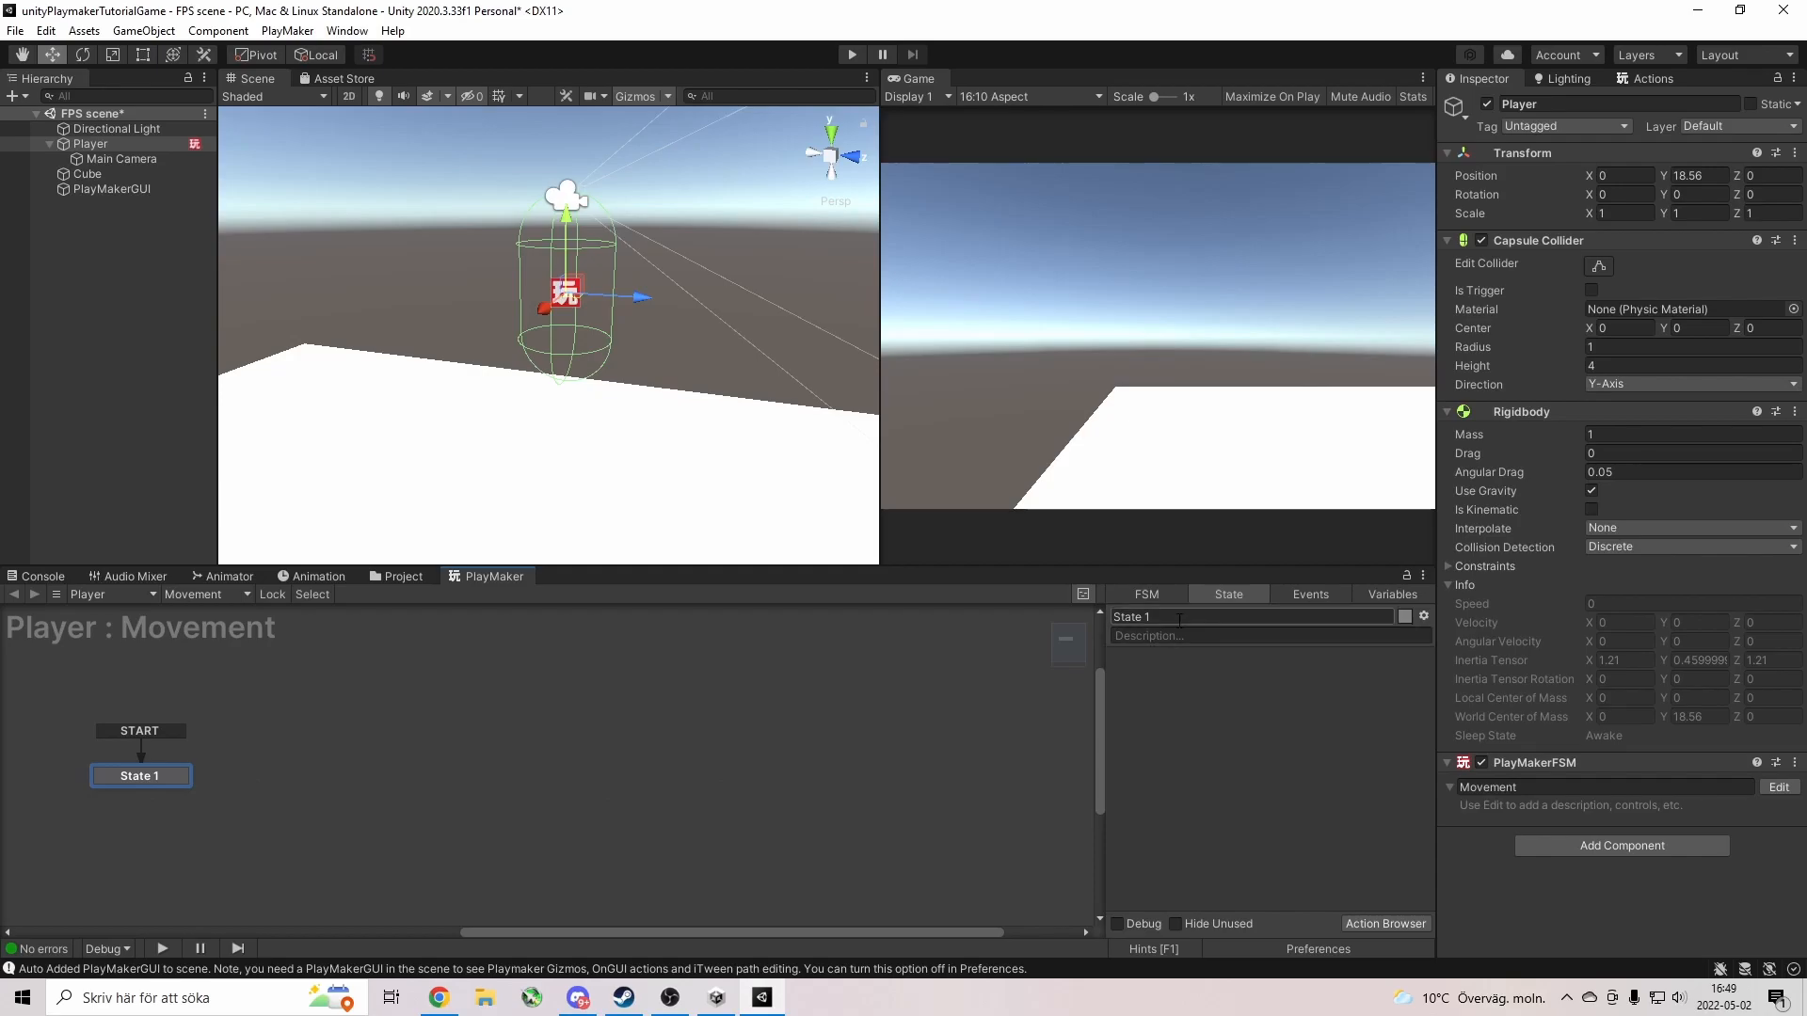
type("MovementStuff")
key("Return")
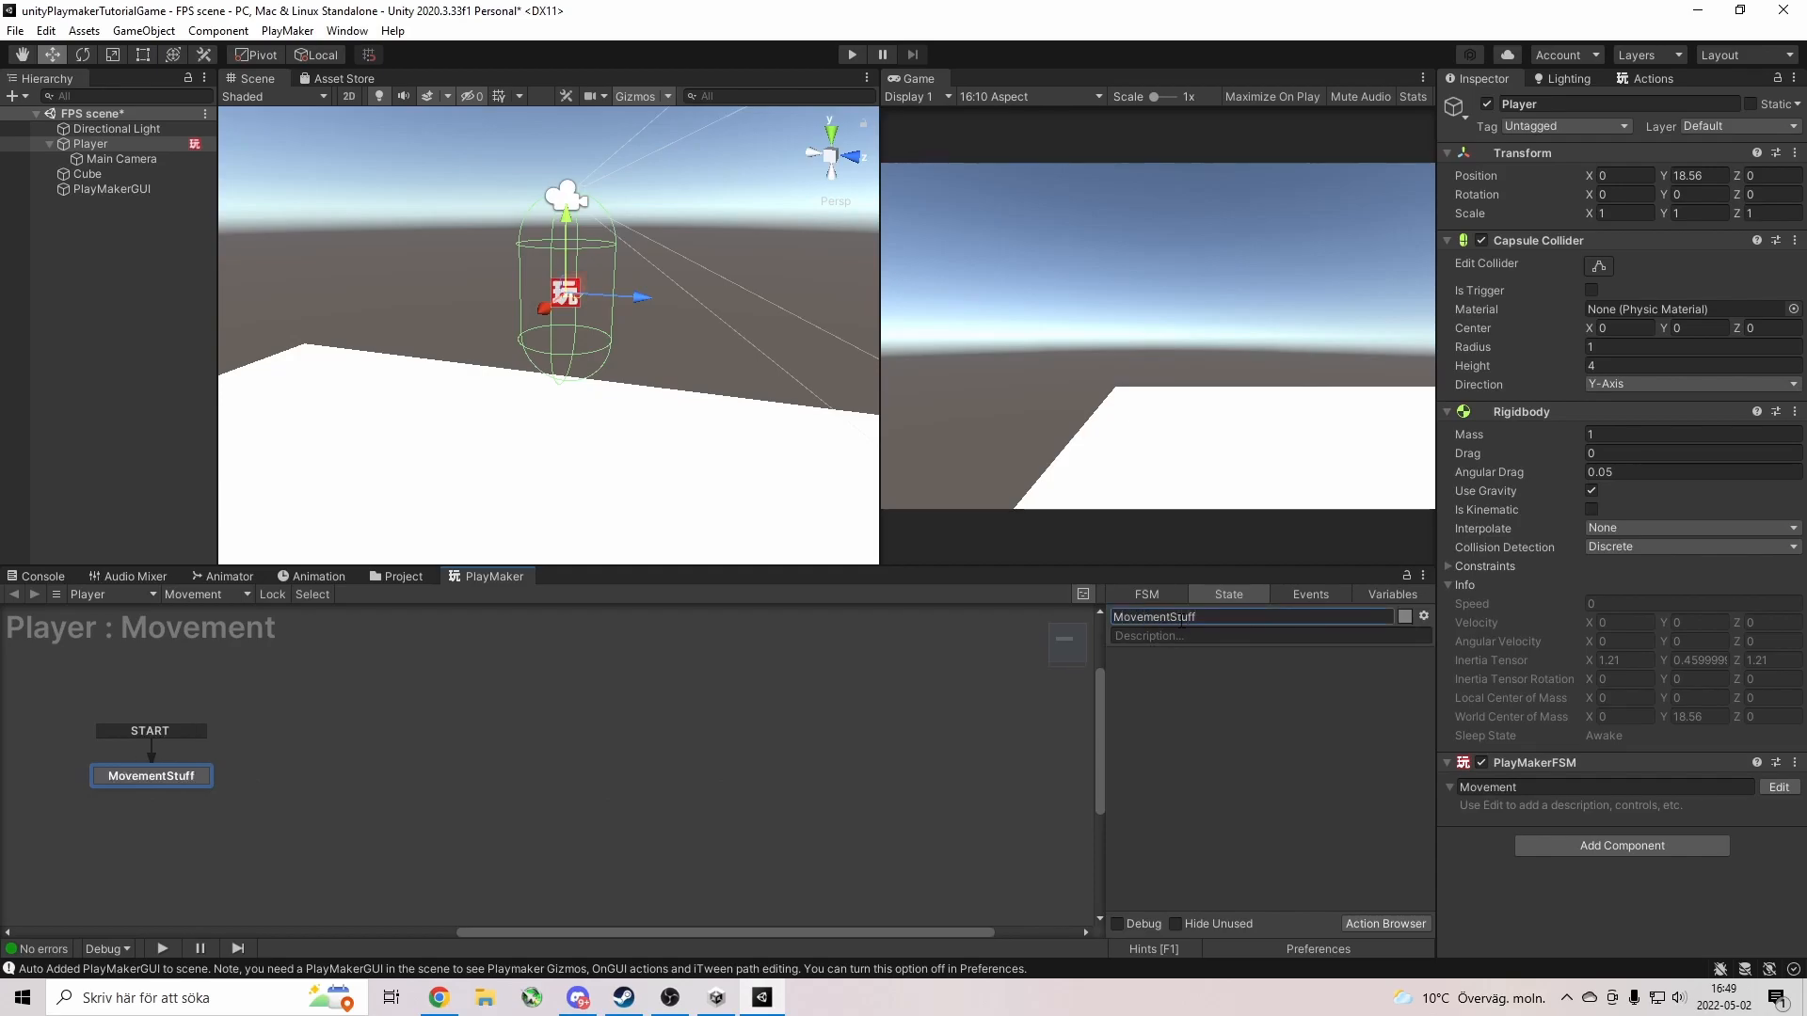
left_click(1640, 79)
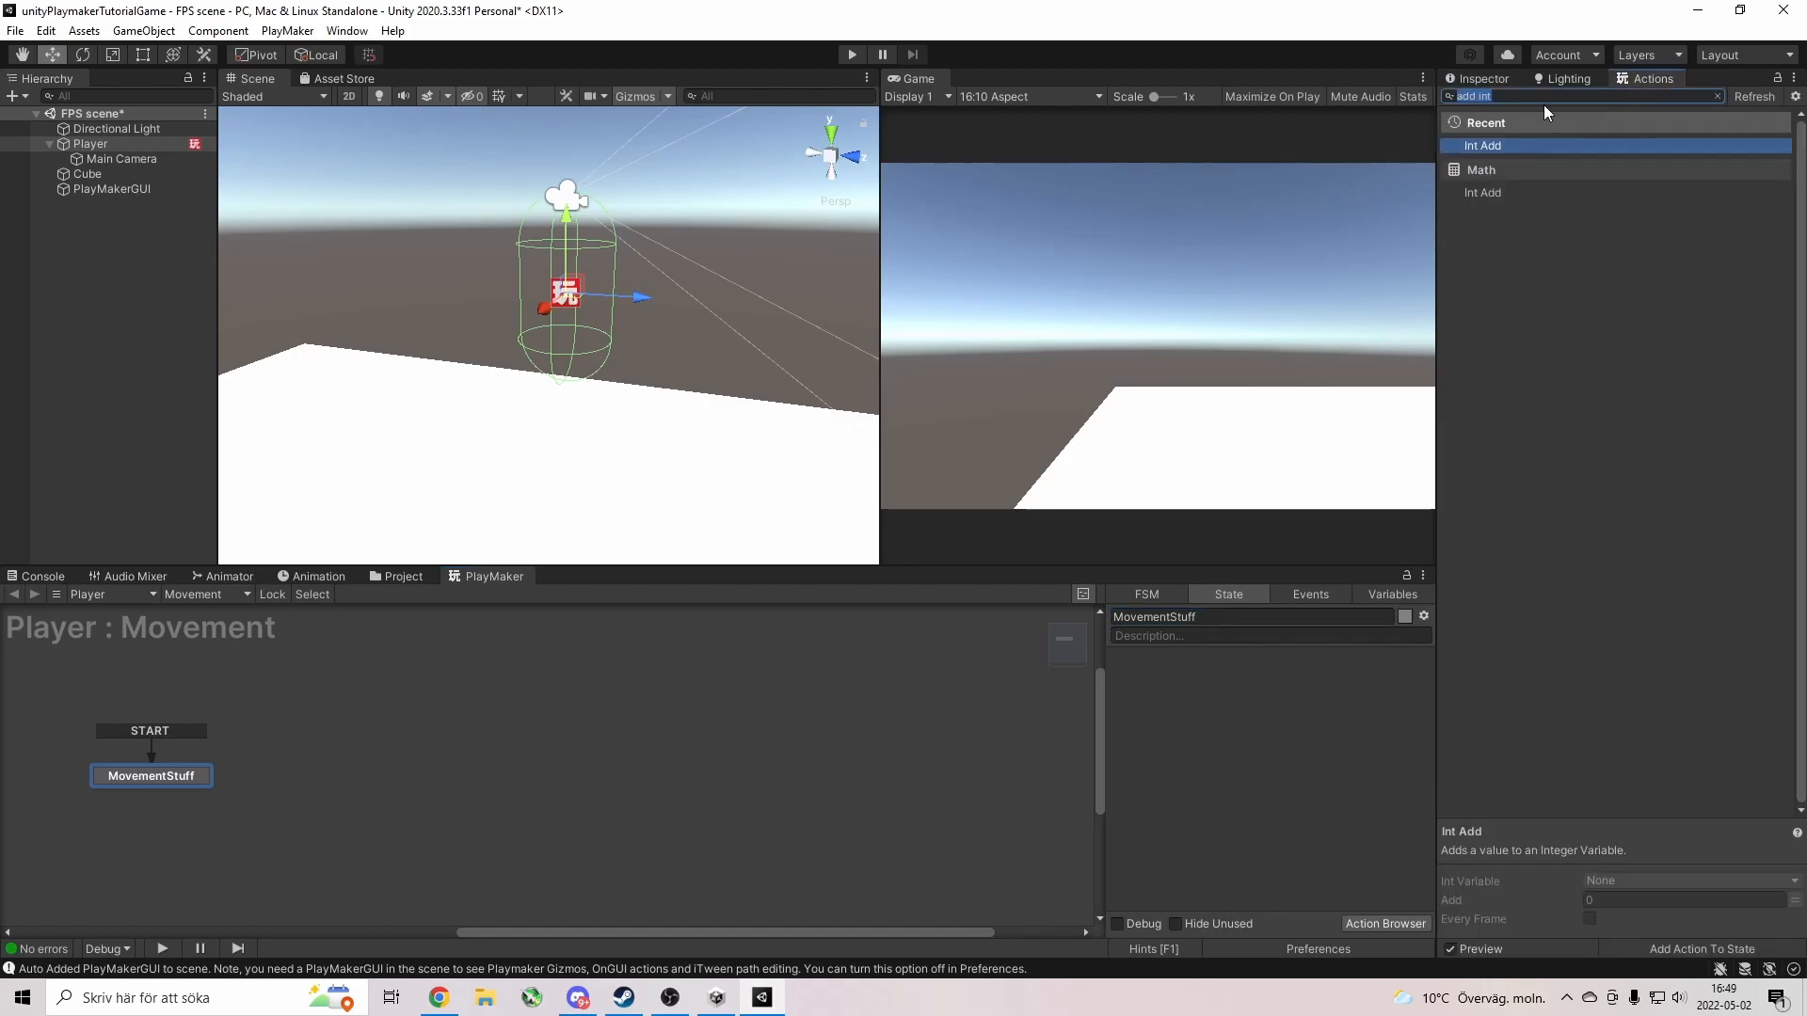
Add a Get Axis Vector action to MovementStuff, relative to the Player.
type("g")
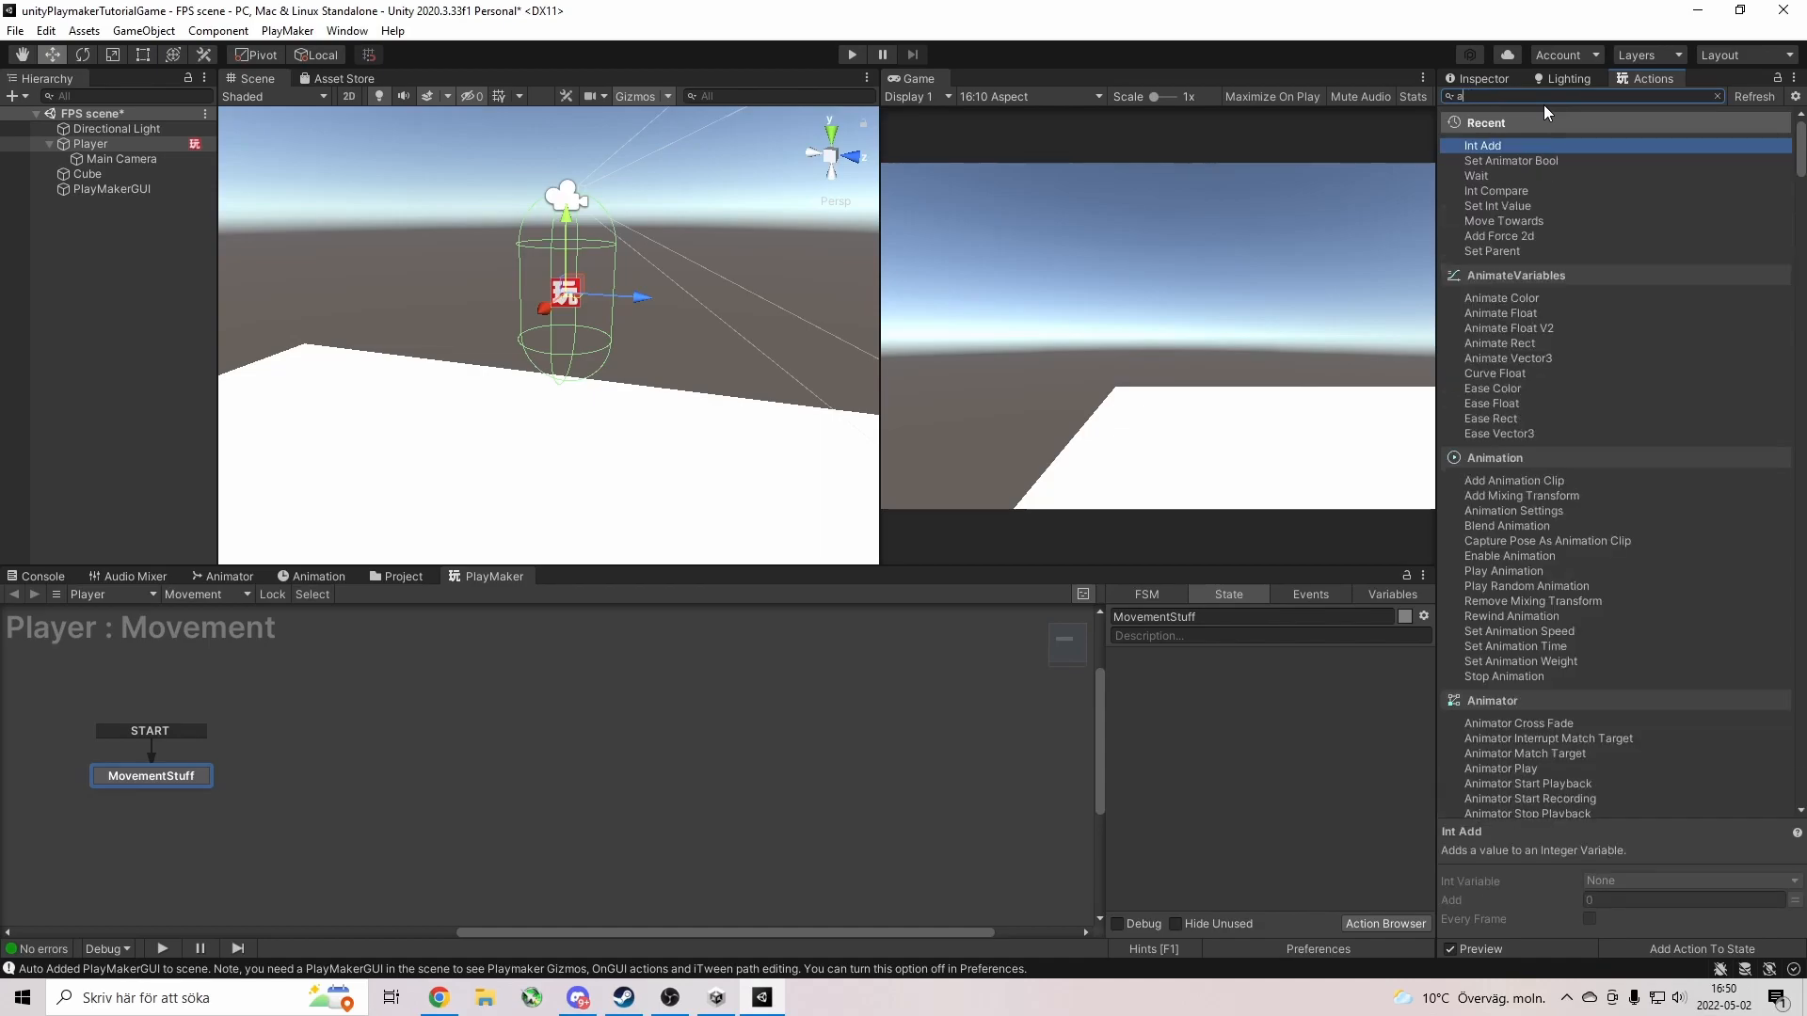
type("et axis")
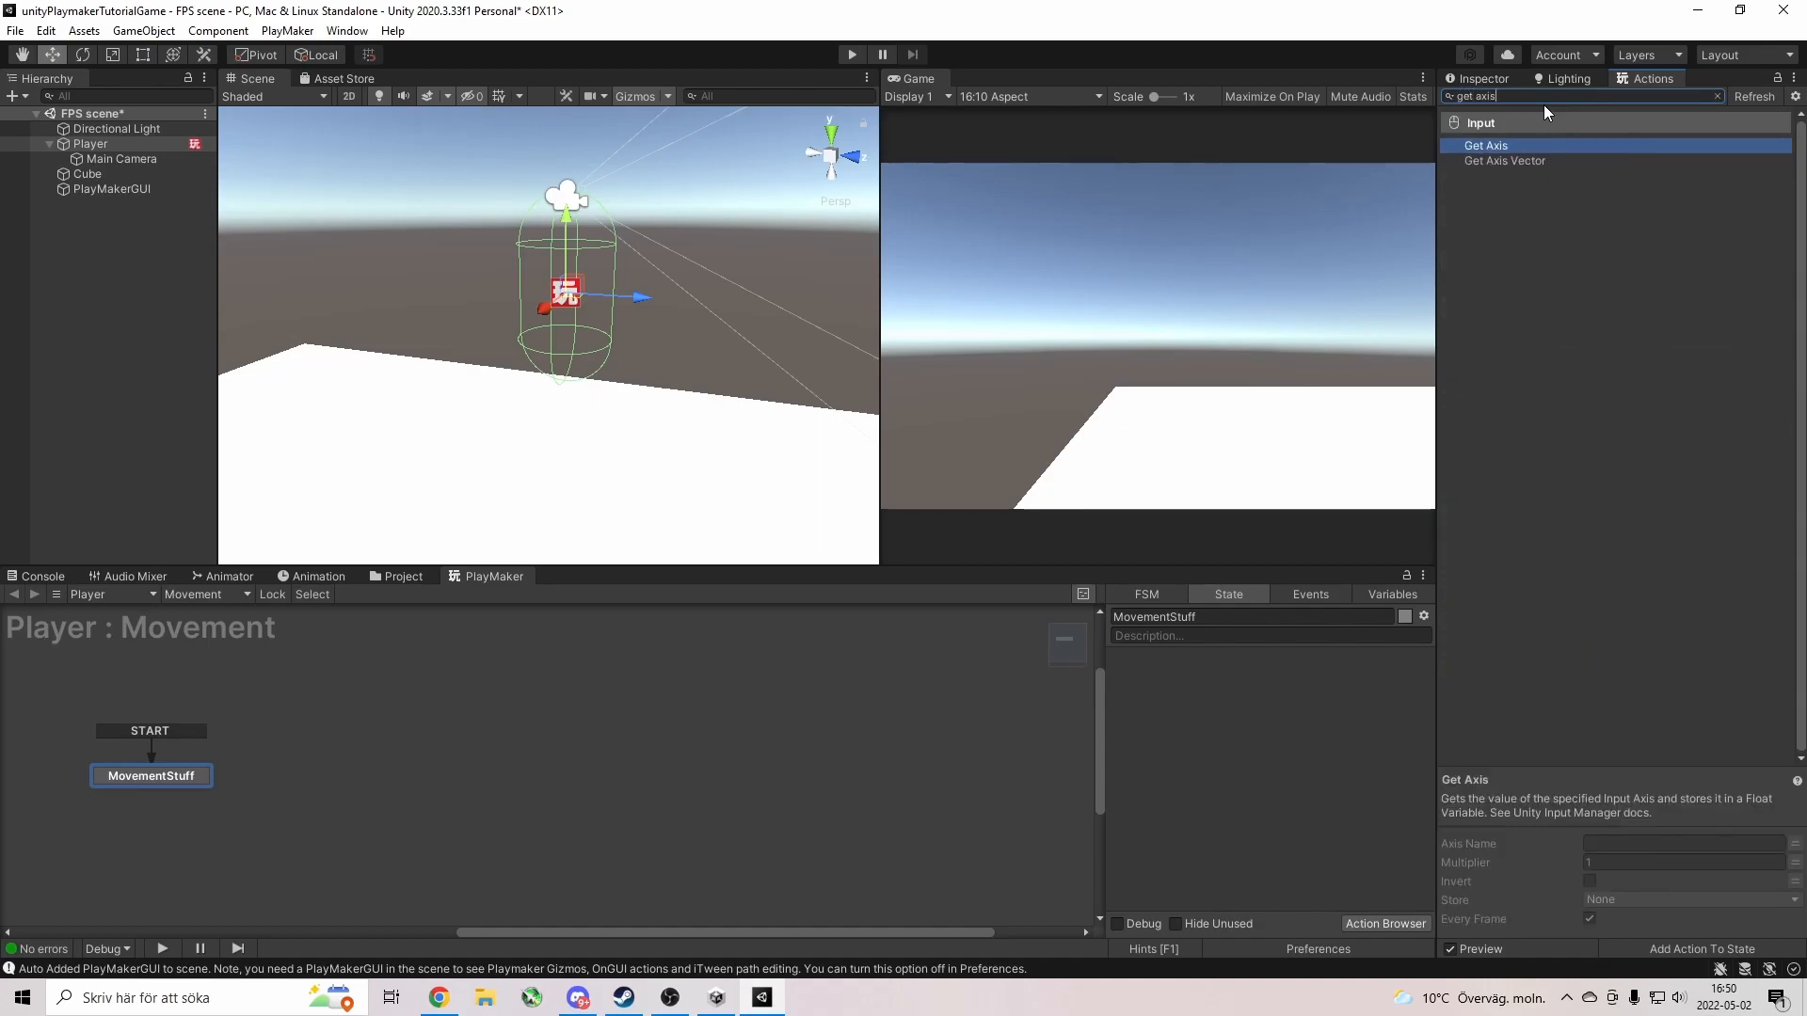
double_click(1517, 164)
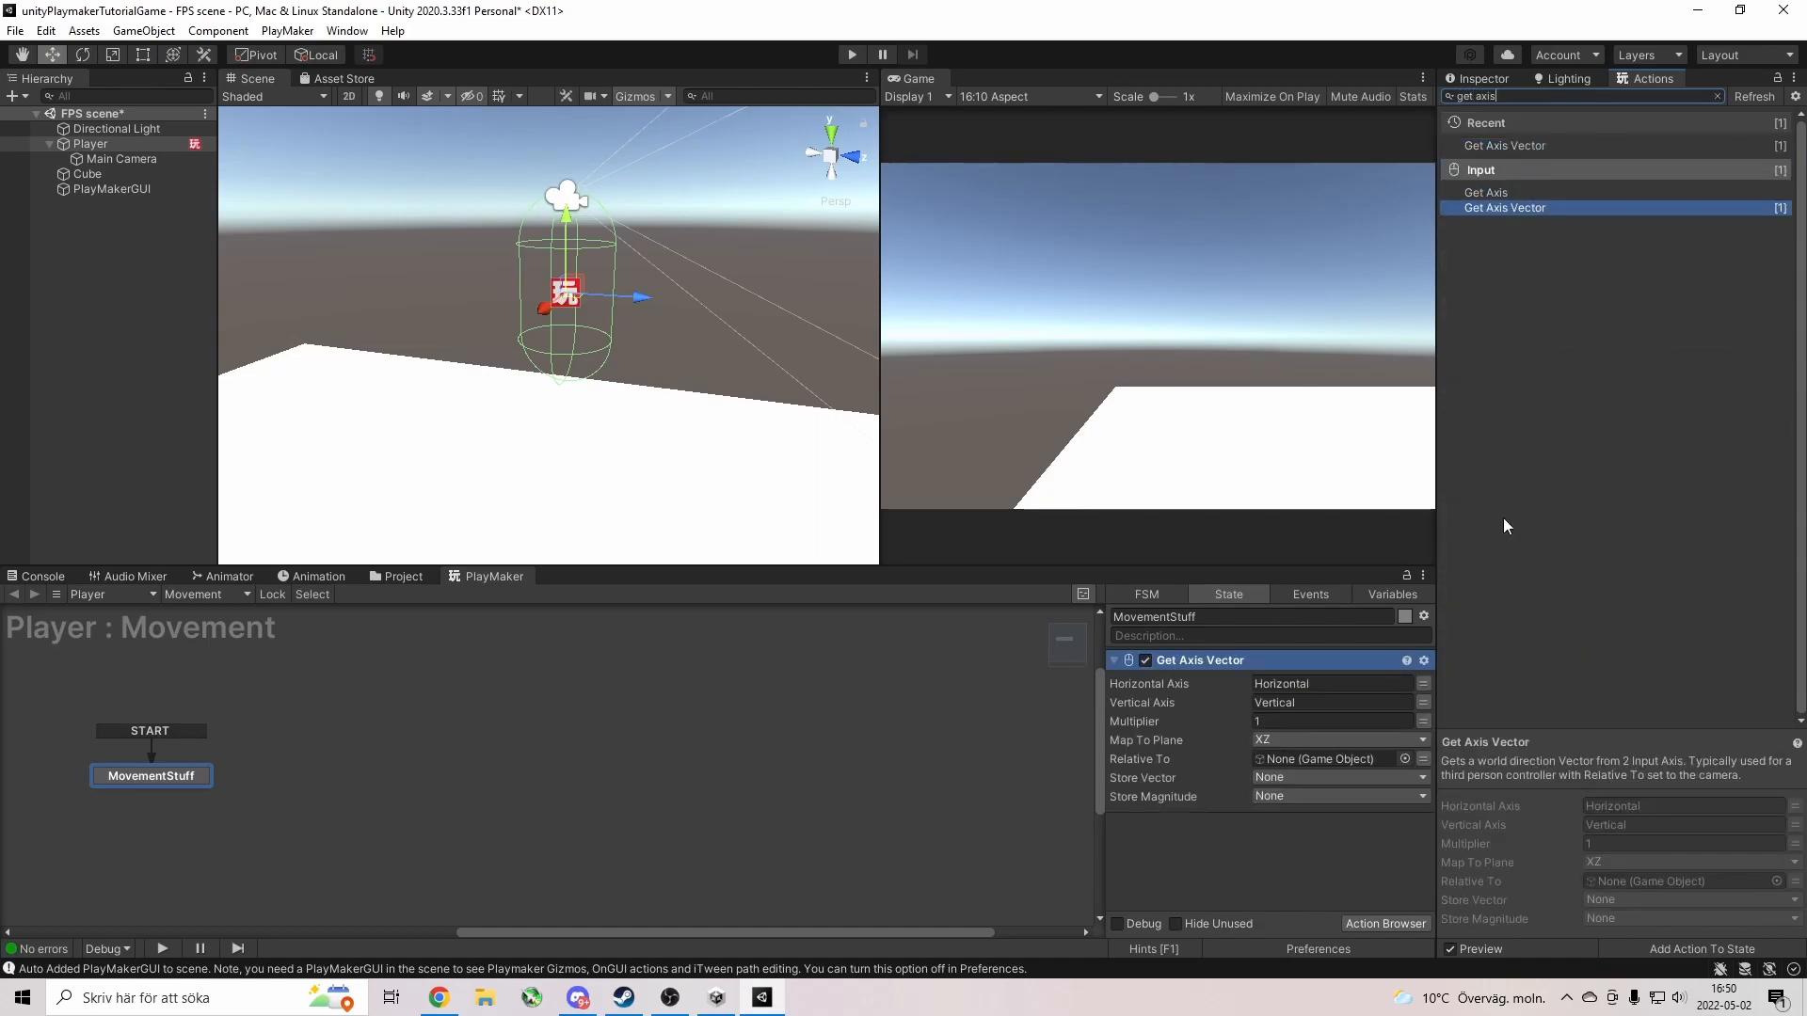
left_click(1300, 721)
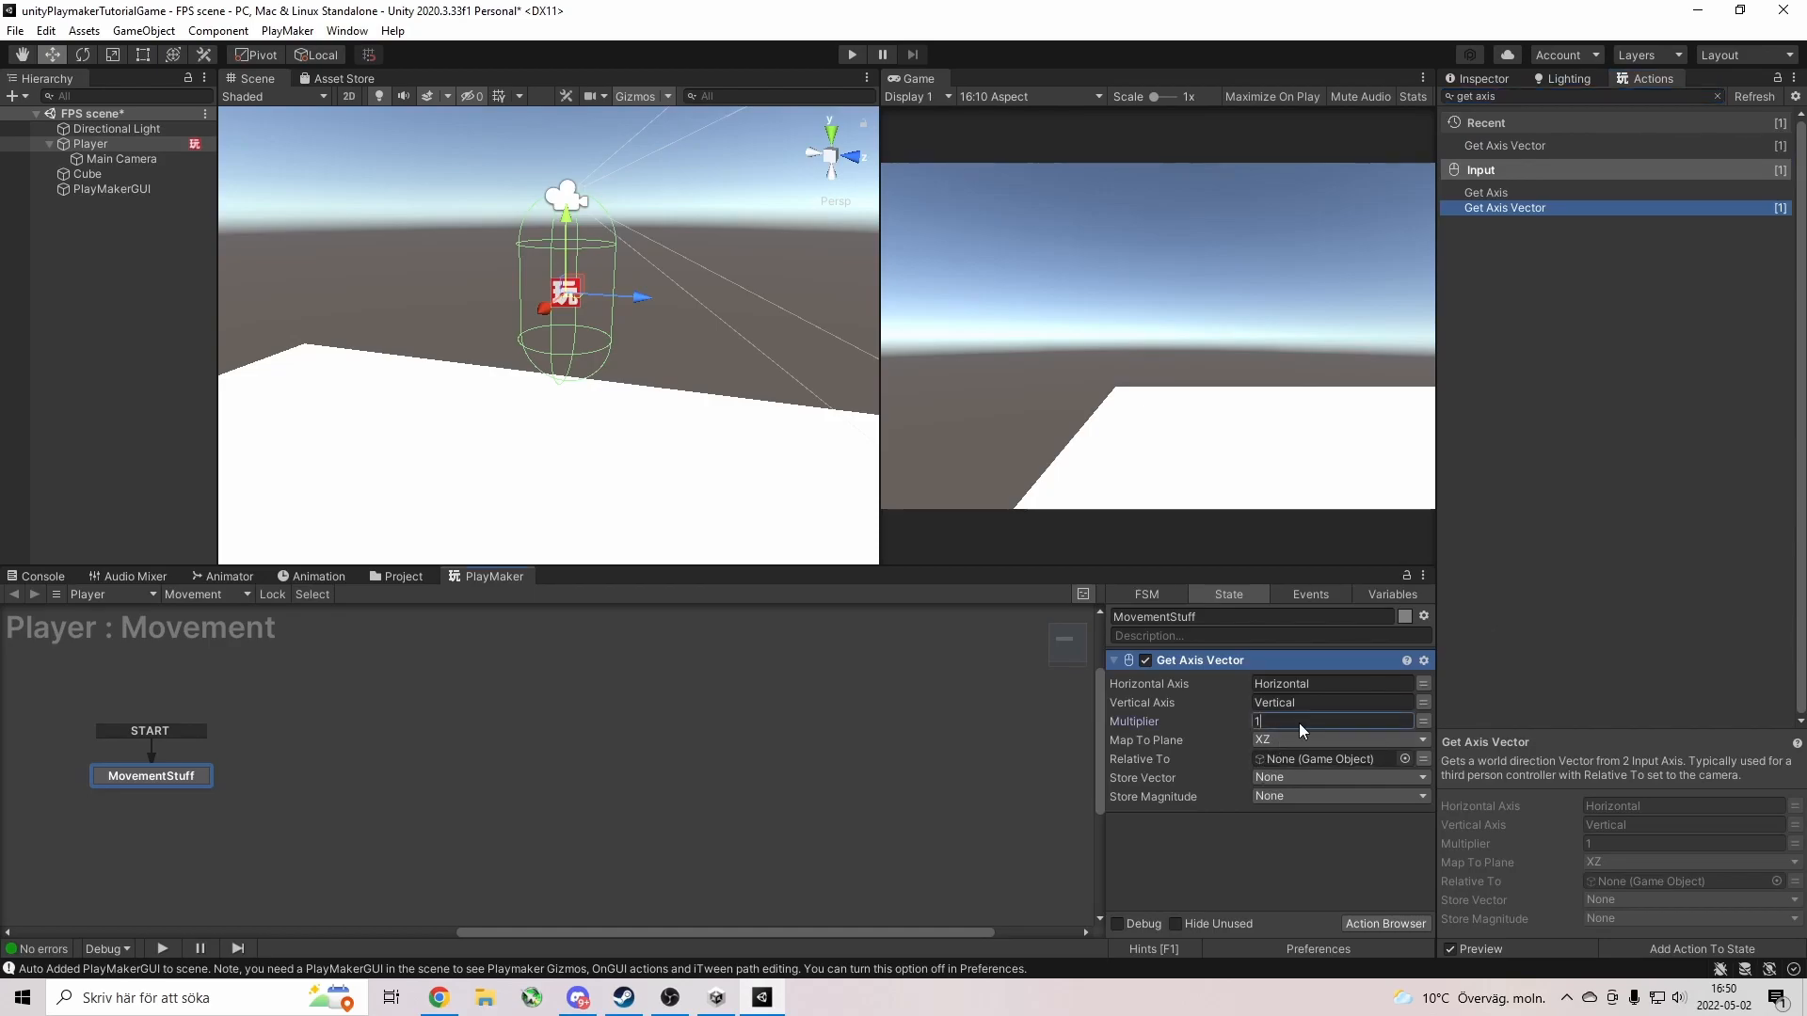
left_click(1242, 835)
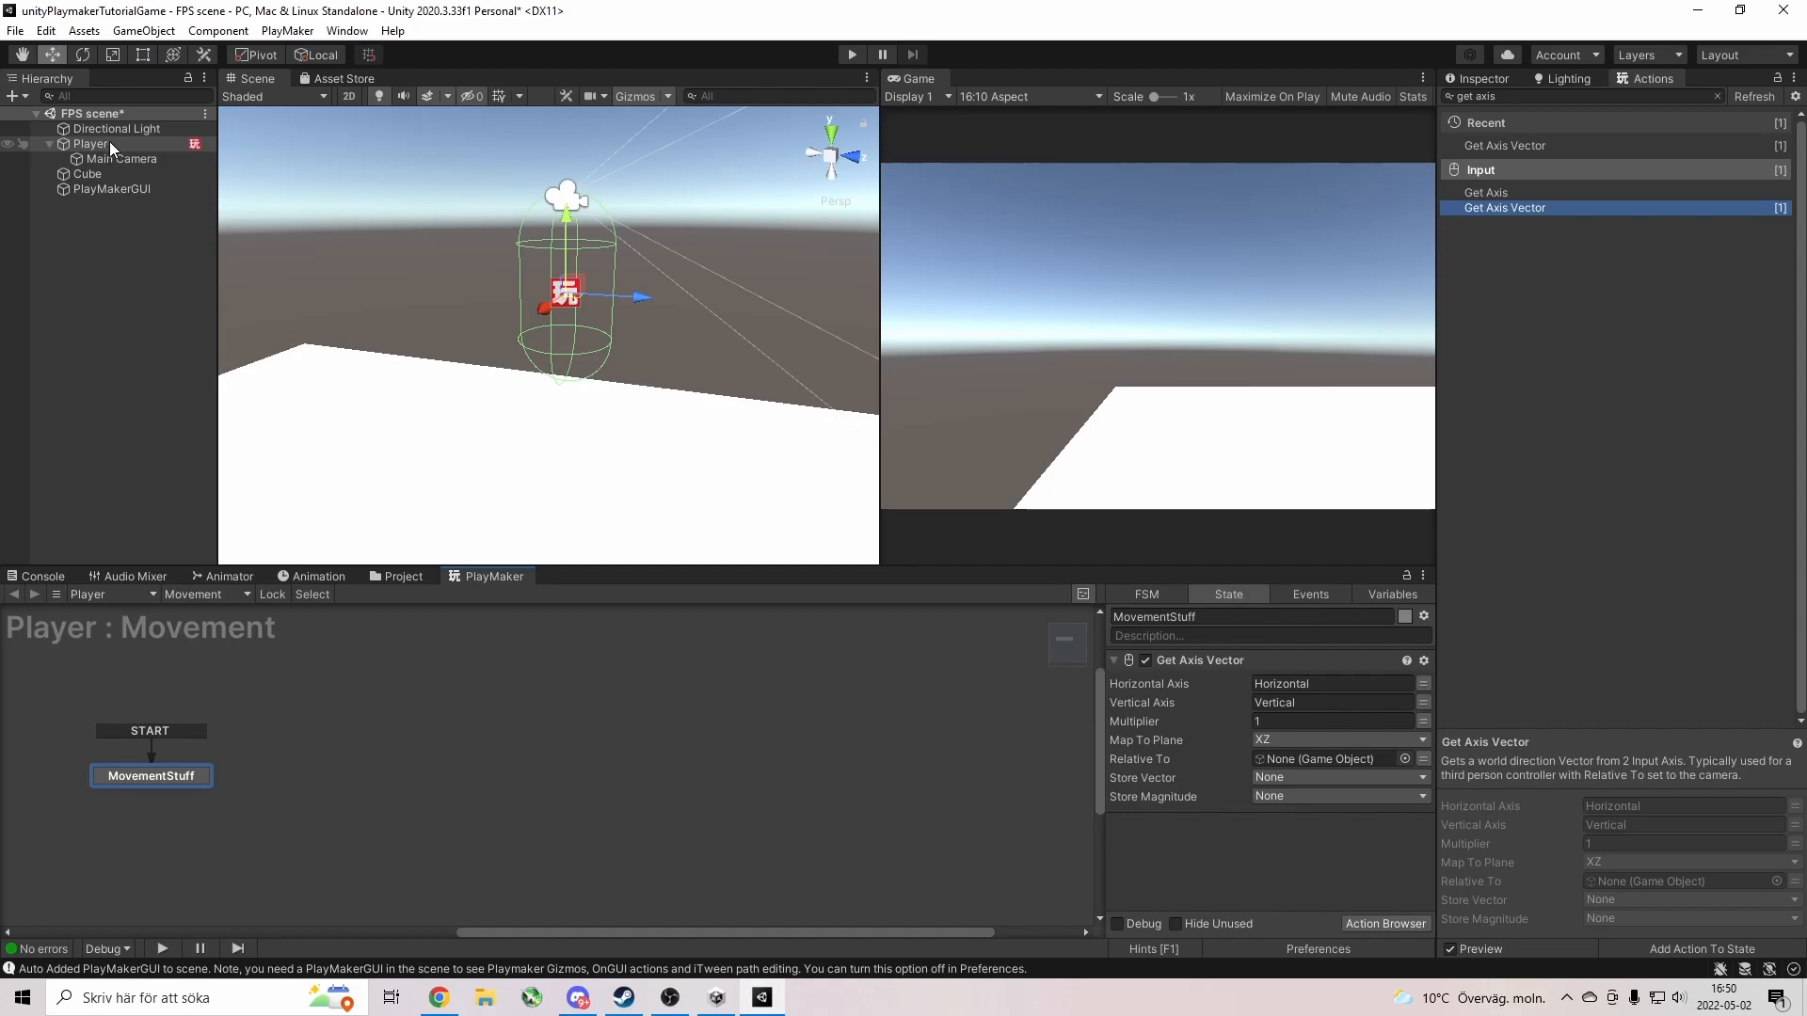
left_click_drag(109, 143, 1317, 760)
Store the action's vector in a new variable named 'Movement'.
left_click(1369, 924)
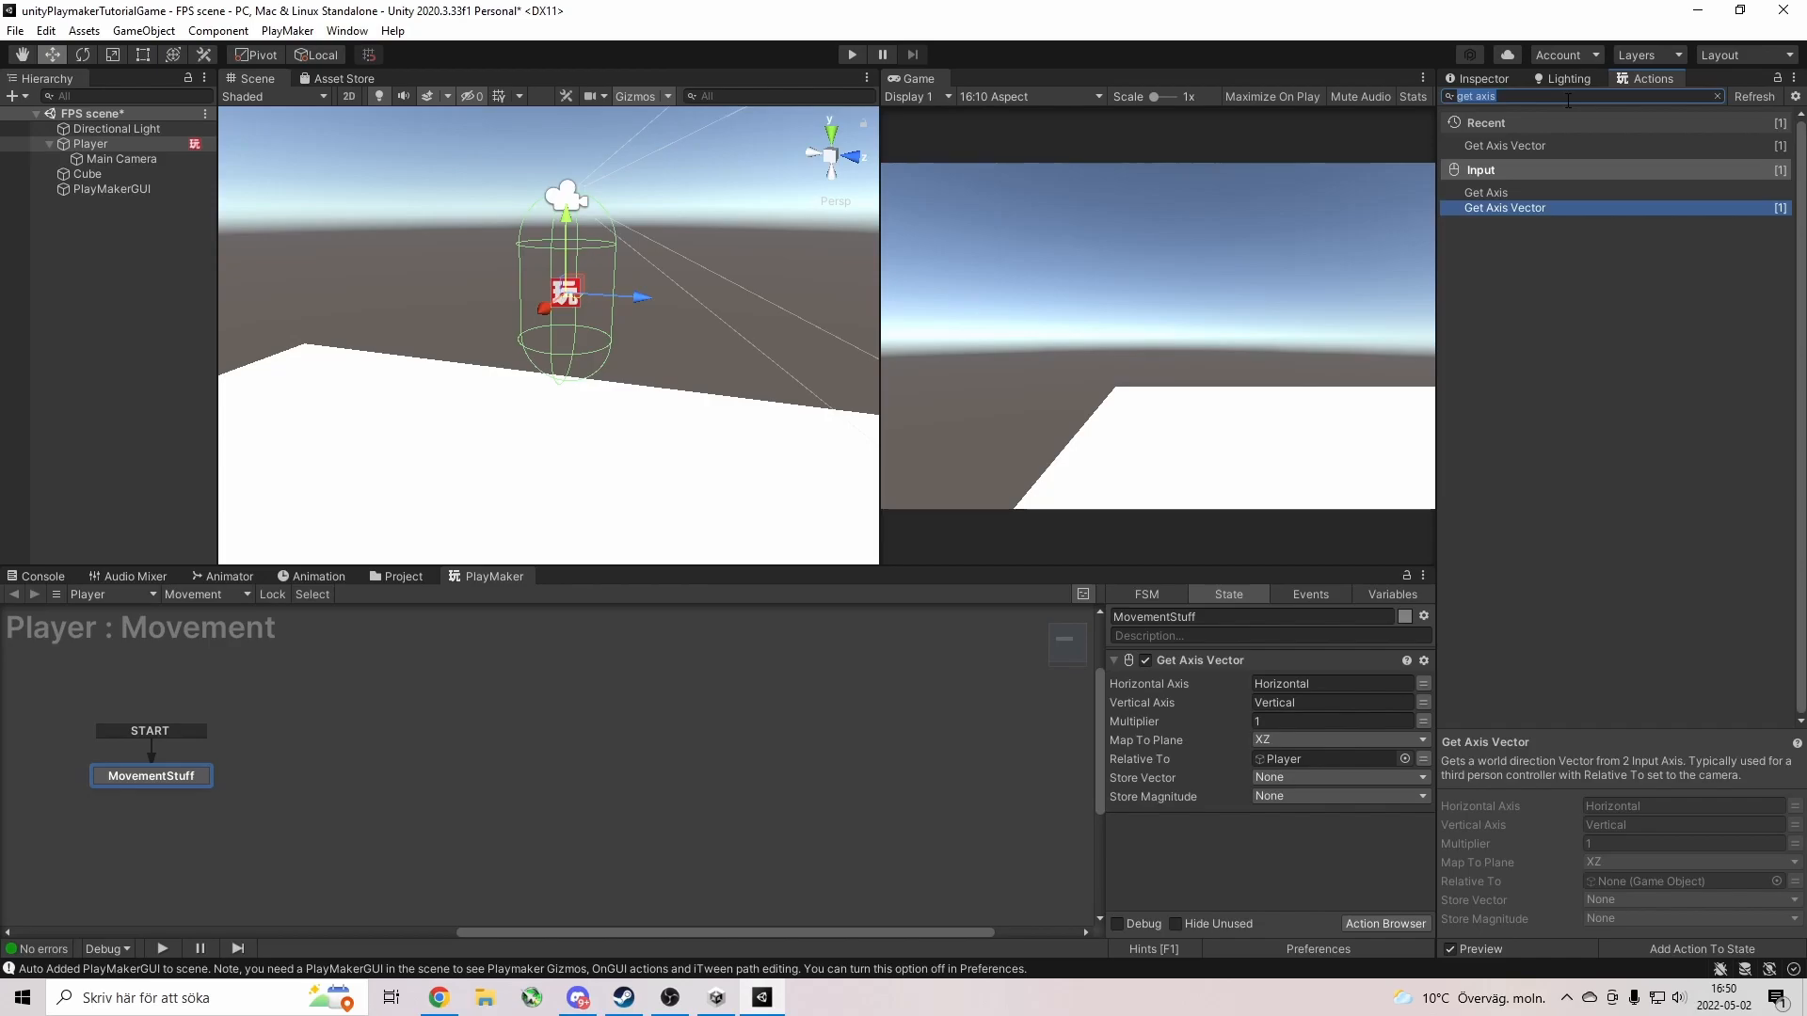
left_click(1280, 780)
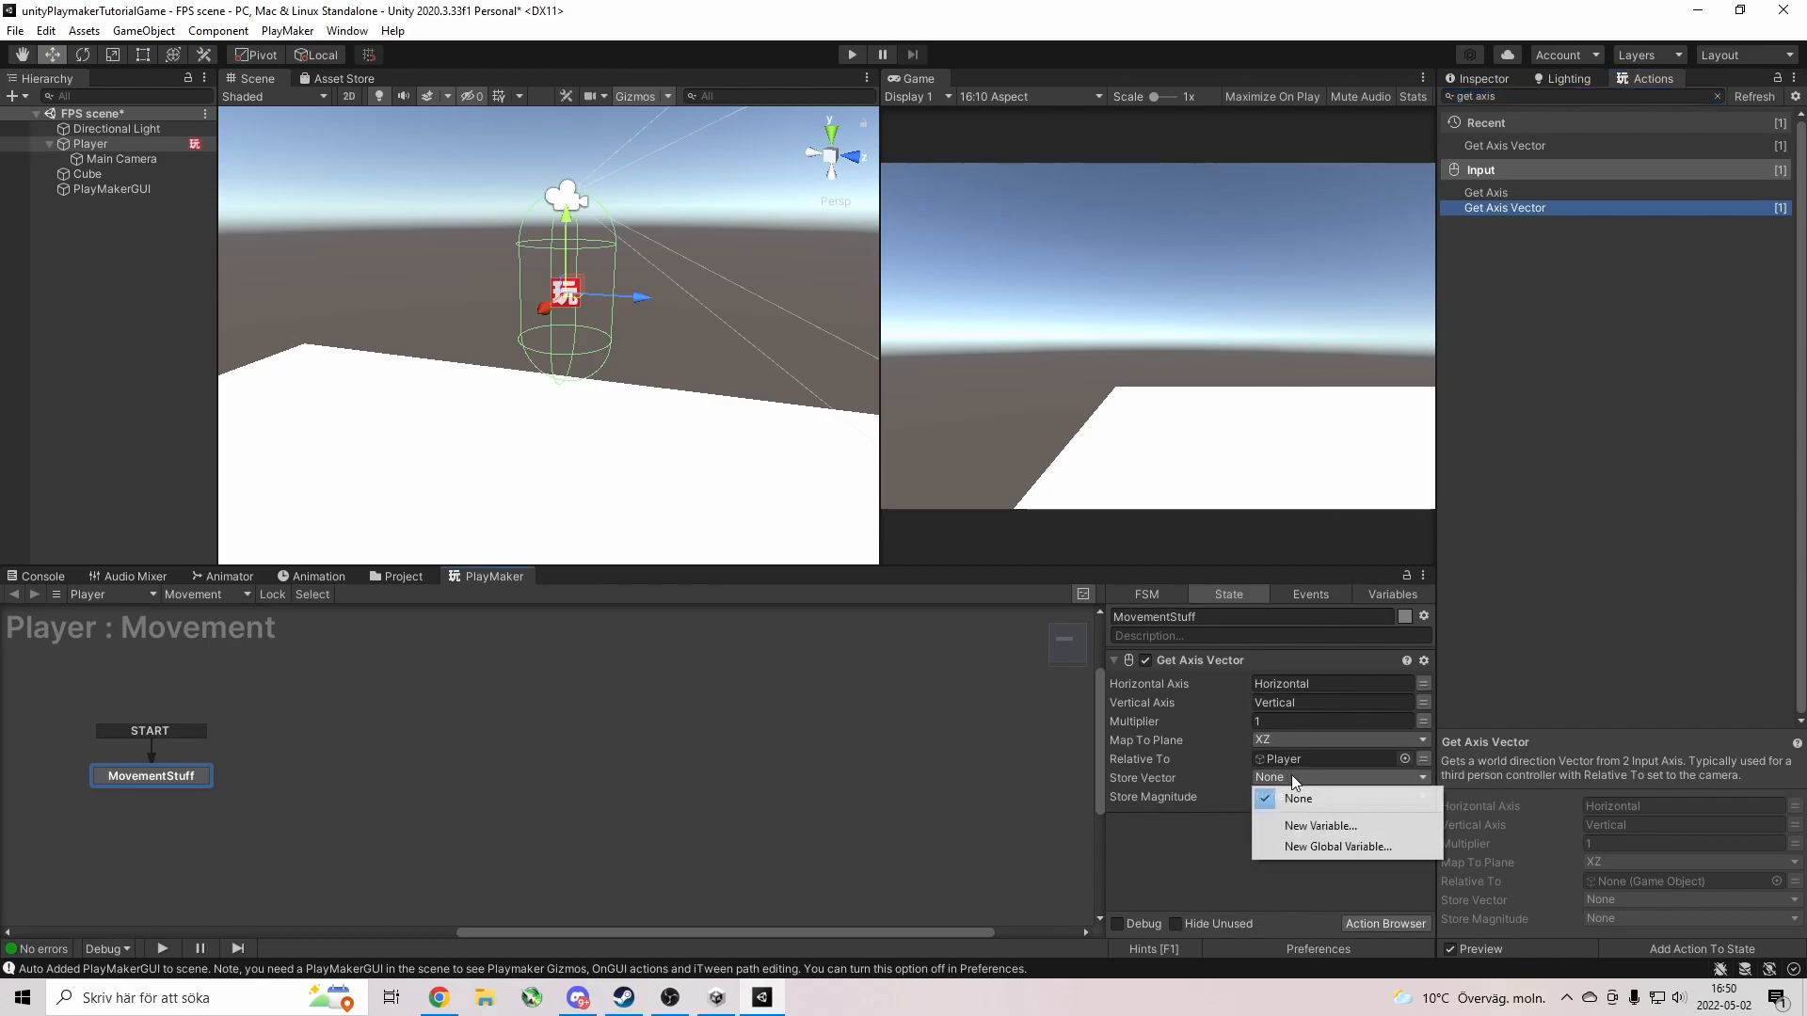
left_click(1316, 824)
type("Movement")
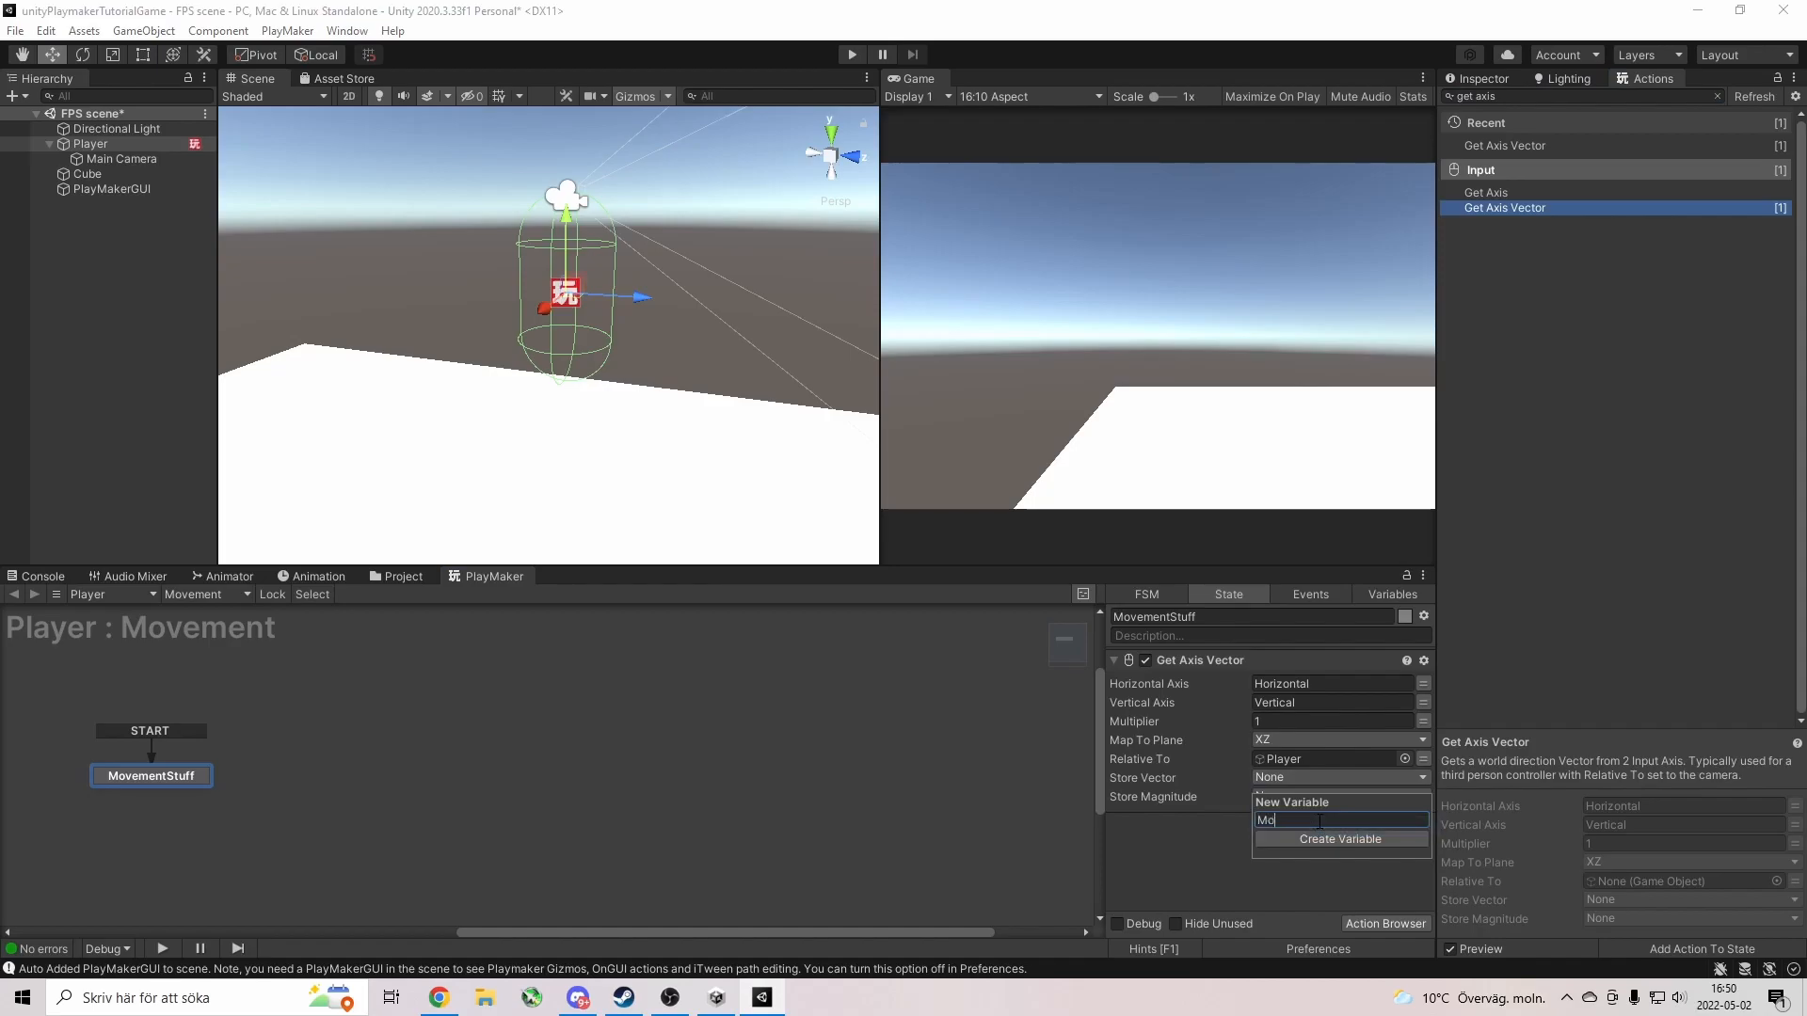
key("Return")
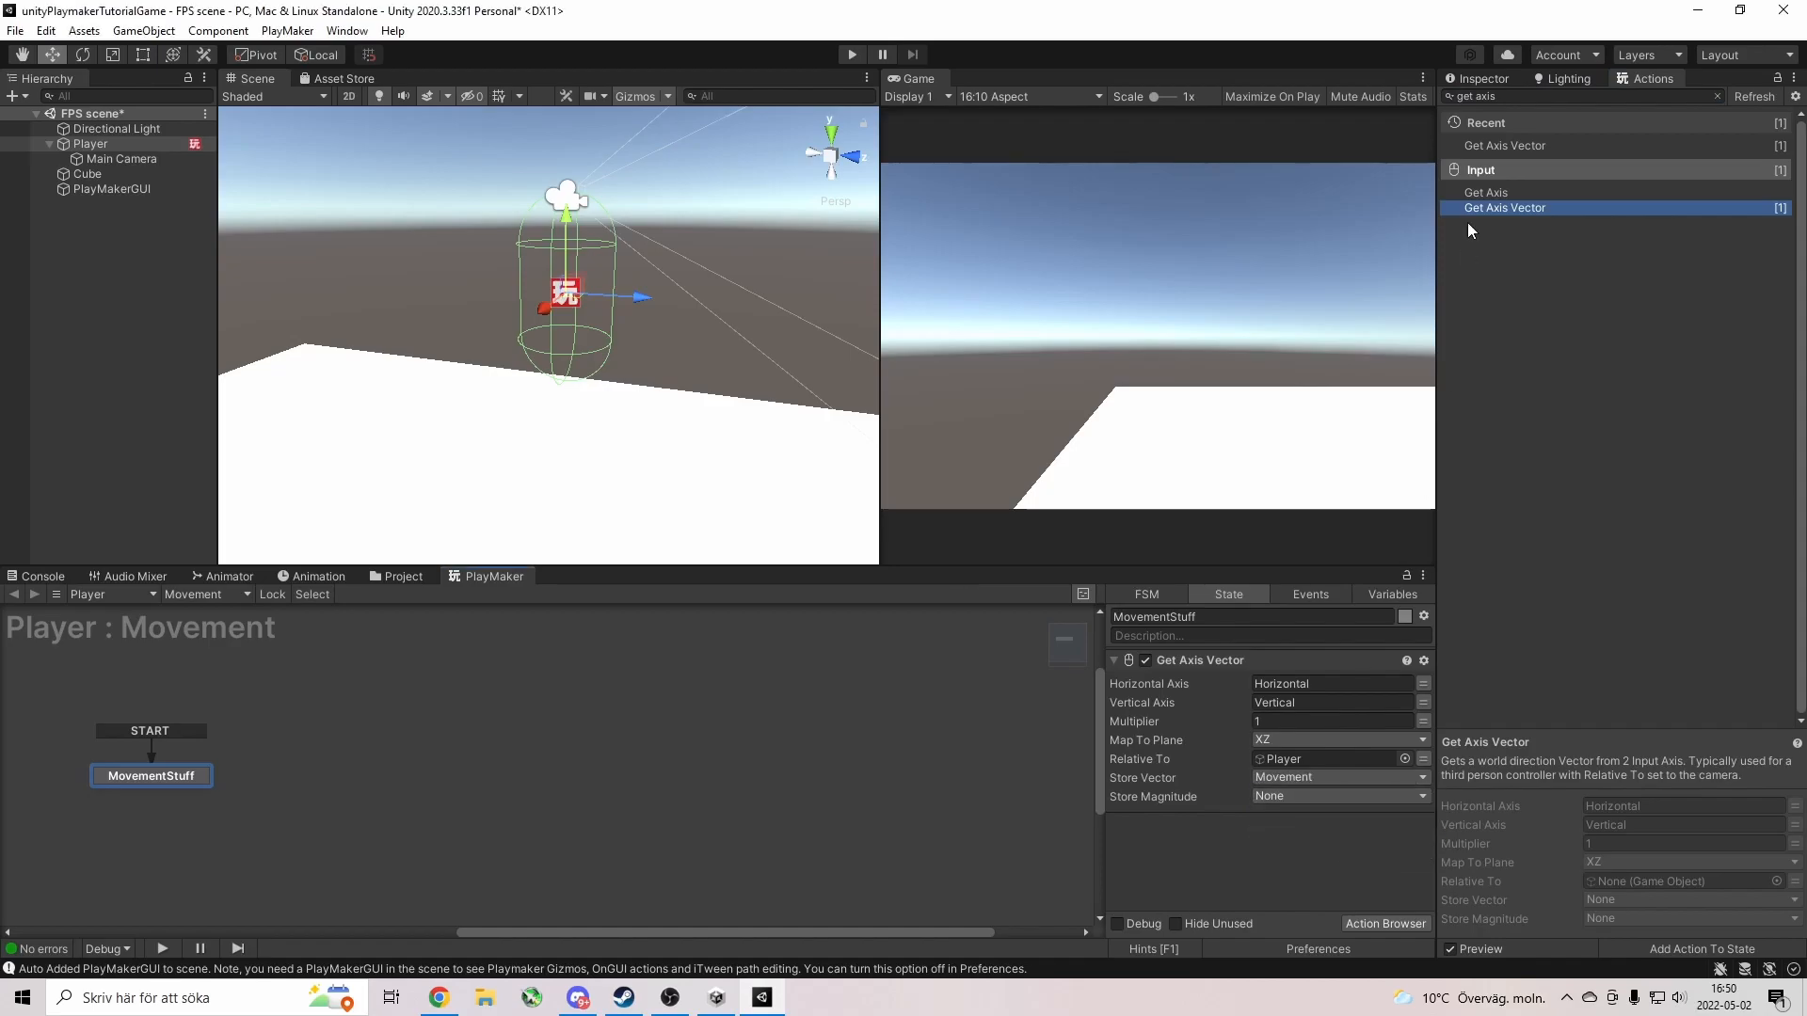
left_click(1716, 96)
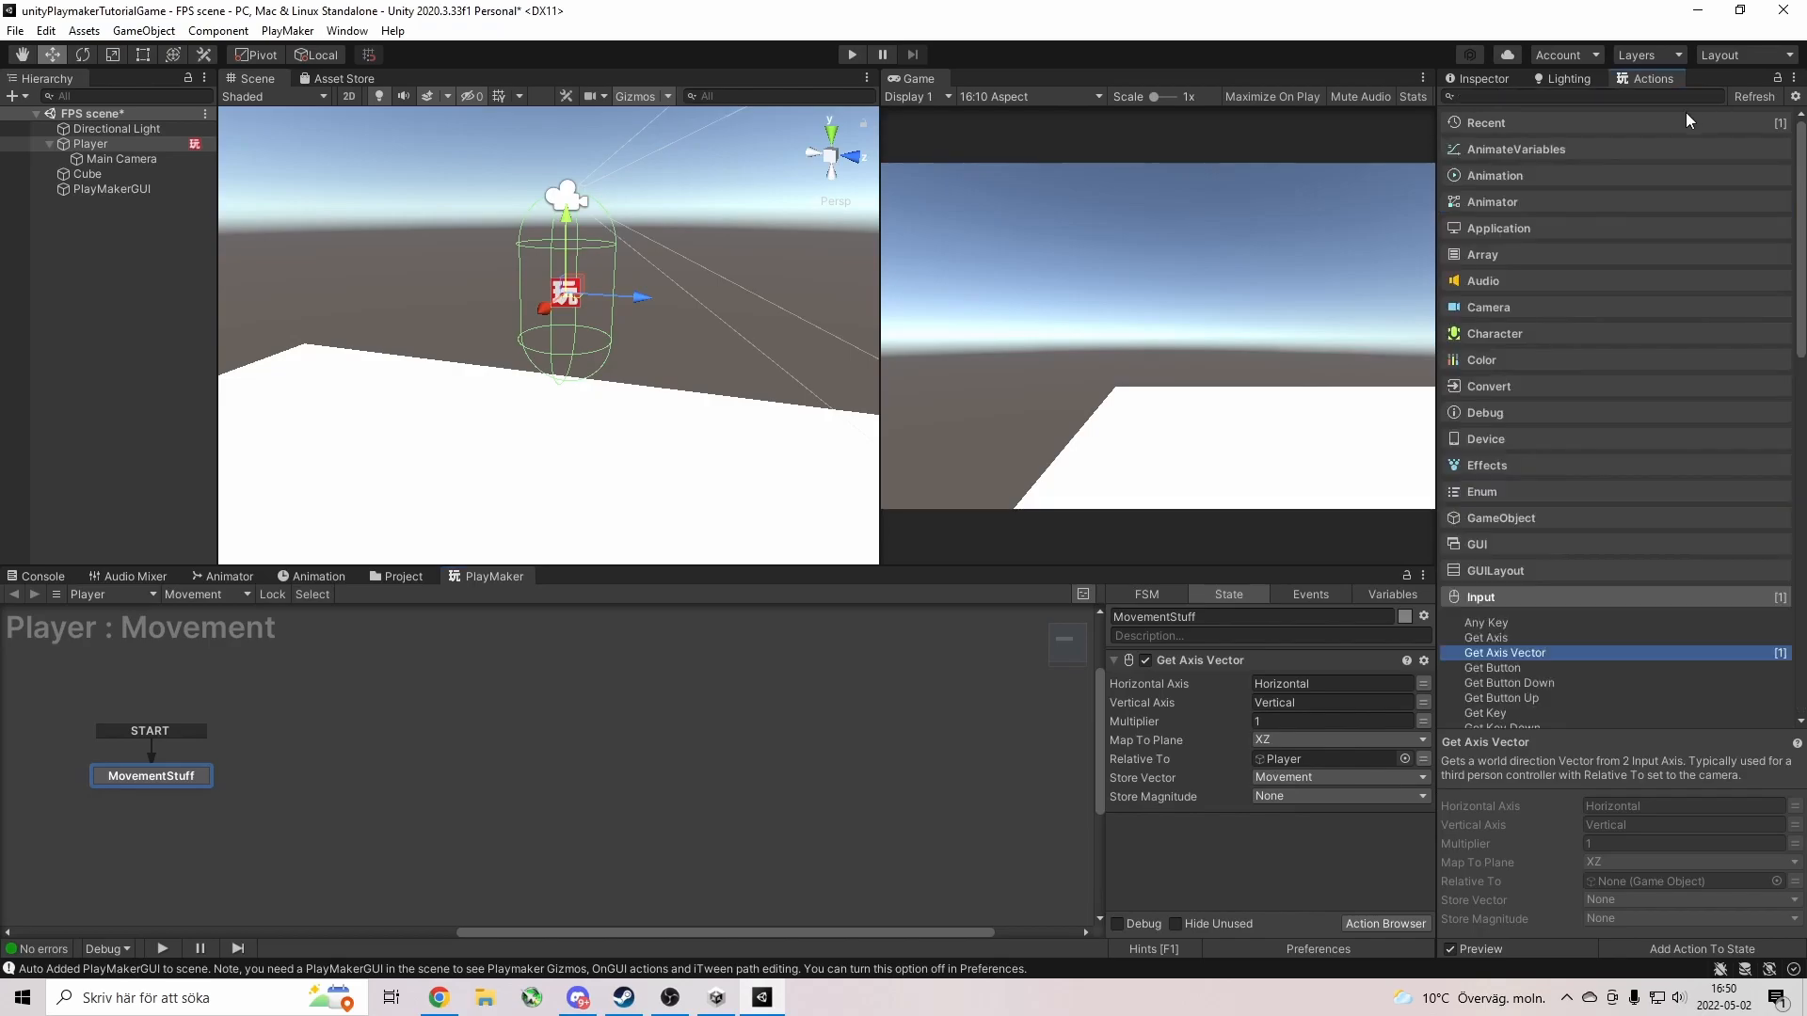
Add a Character > Controller Move action using the Movement vector, then start Play.
left_click(1500, 333)
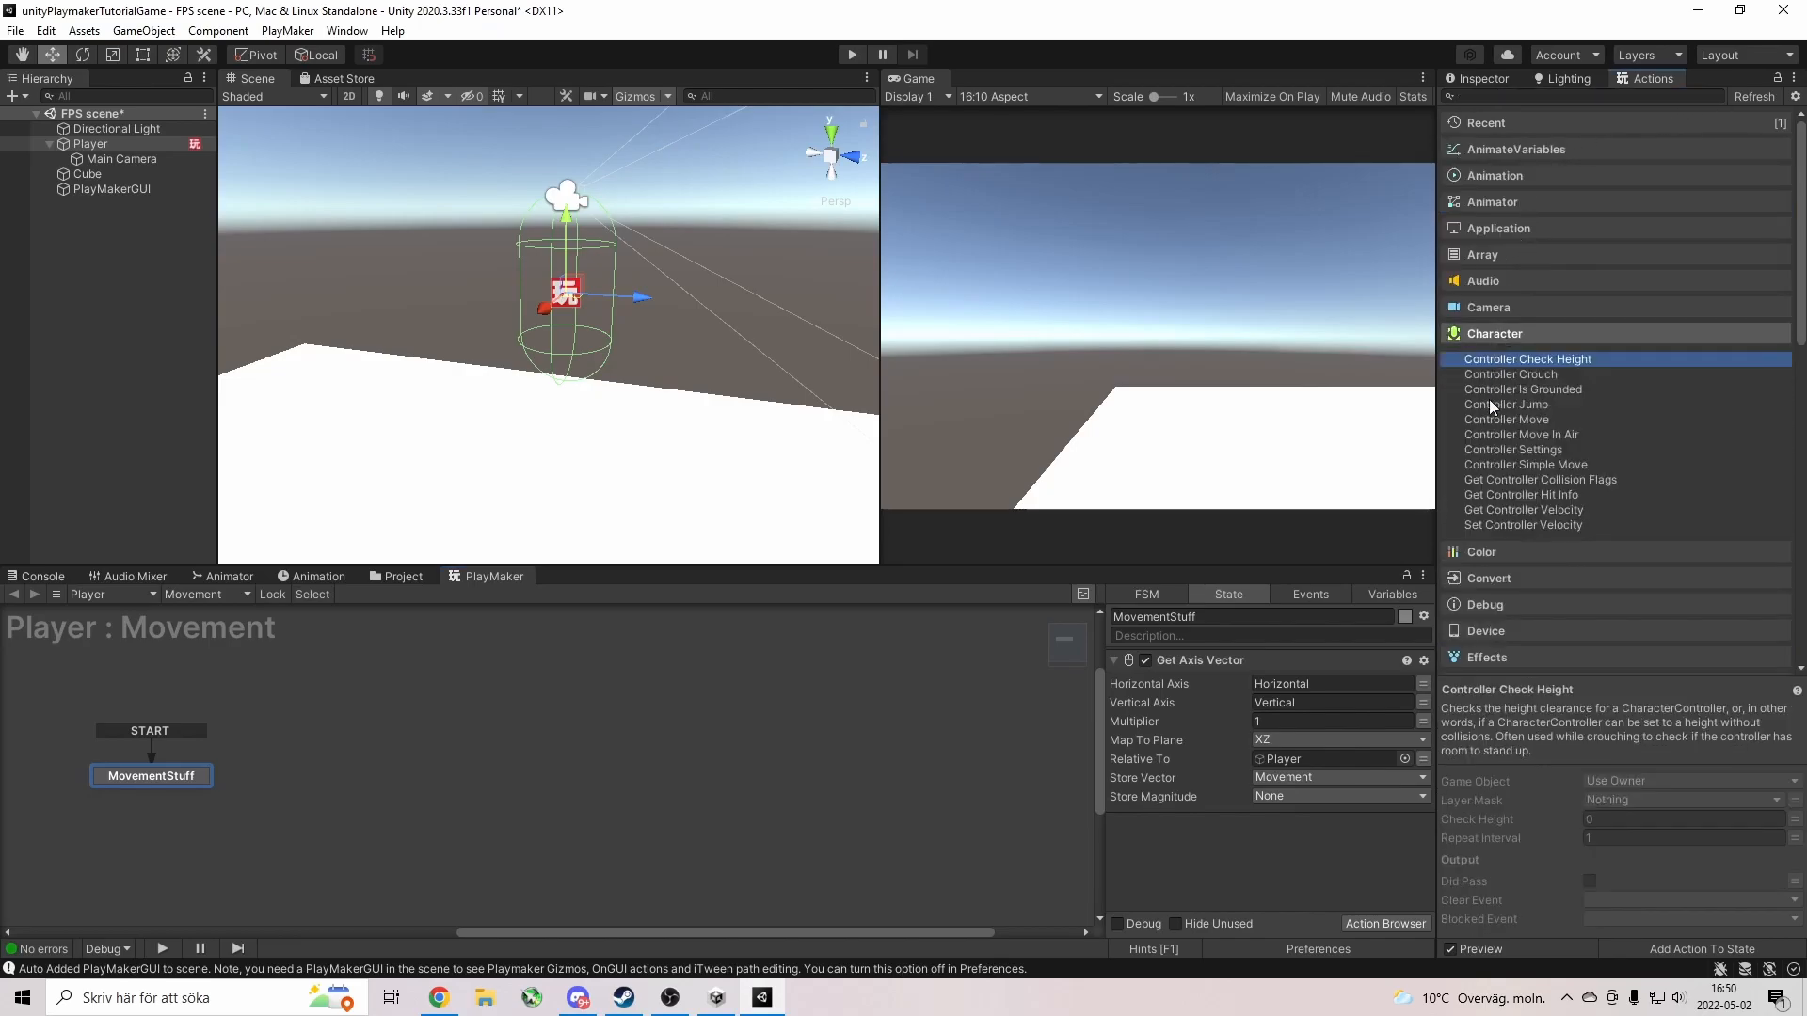
scroll(1489, 399, "down", 1)
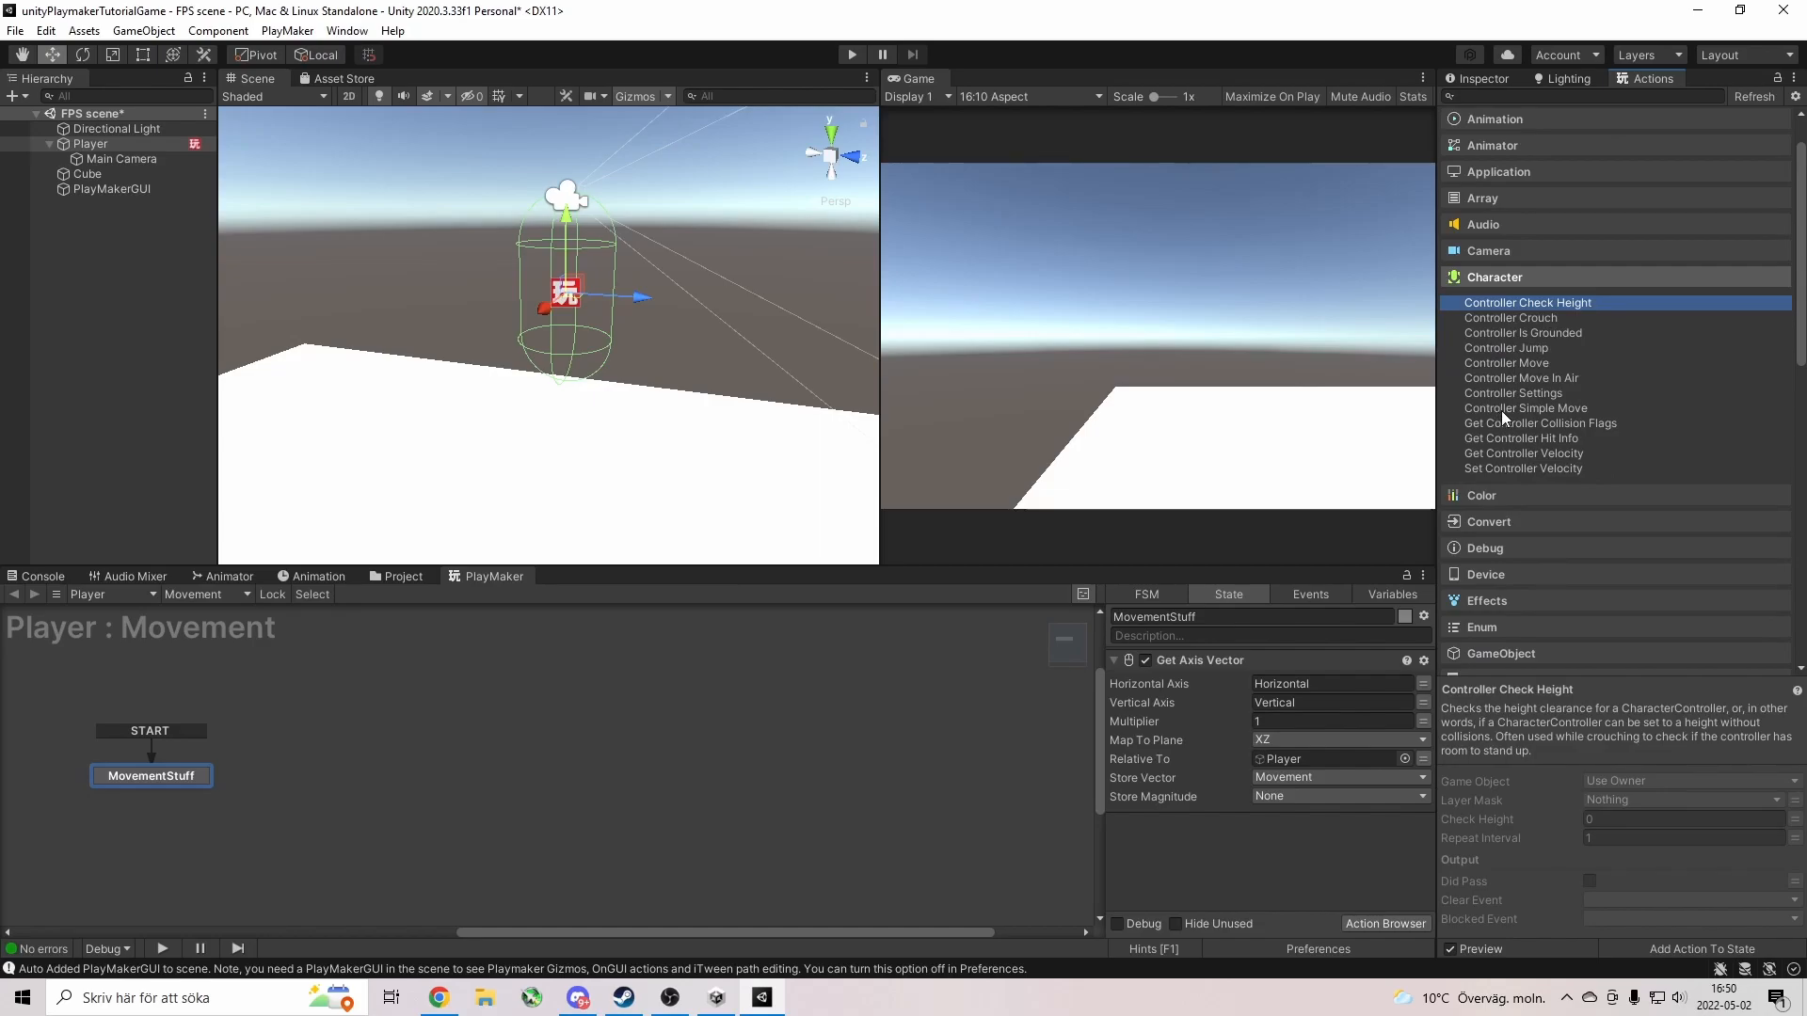
double_click(1520, 362)
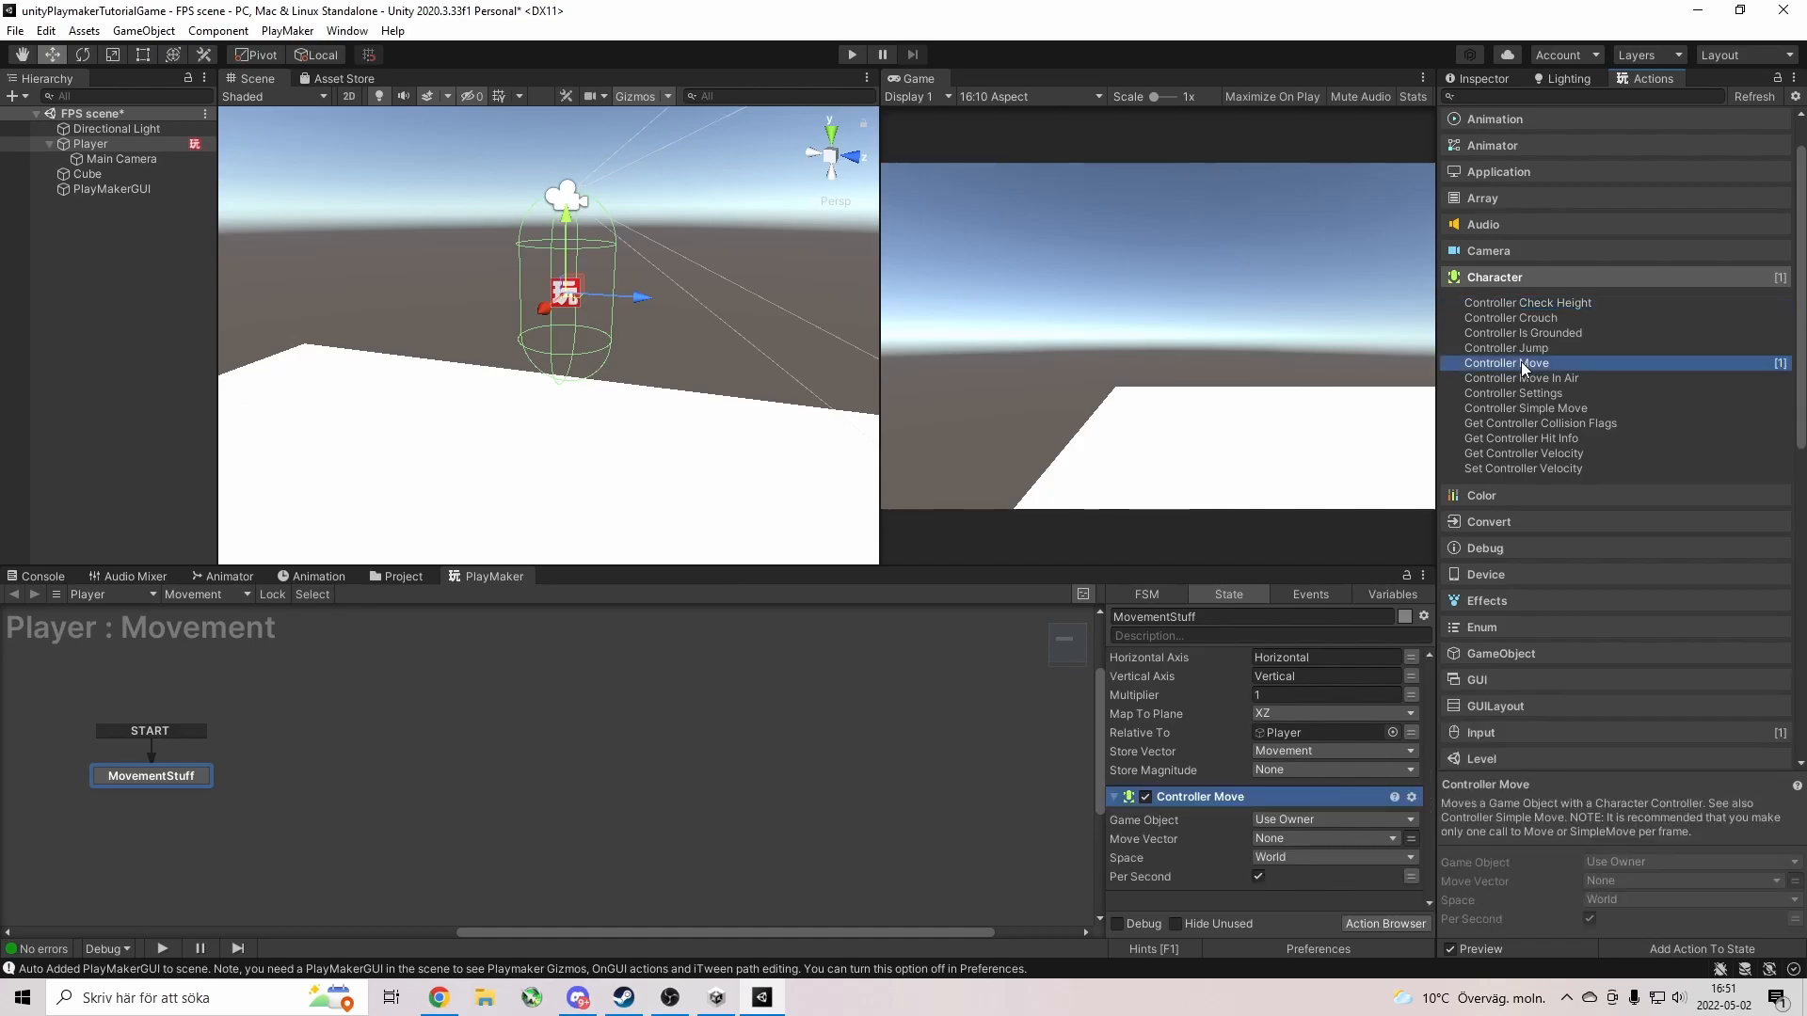
left_click(1297, 838)
left_click(1321, 876)
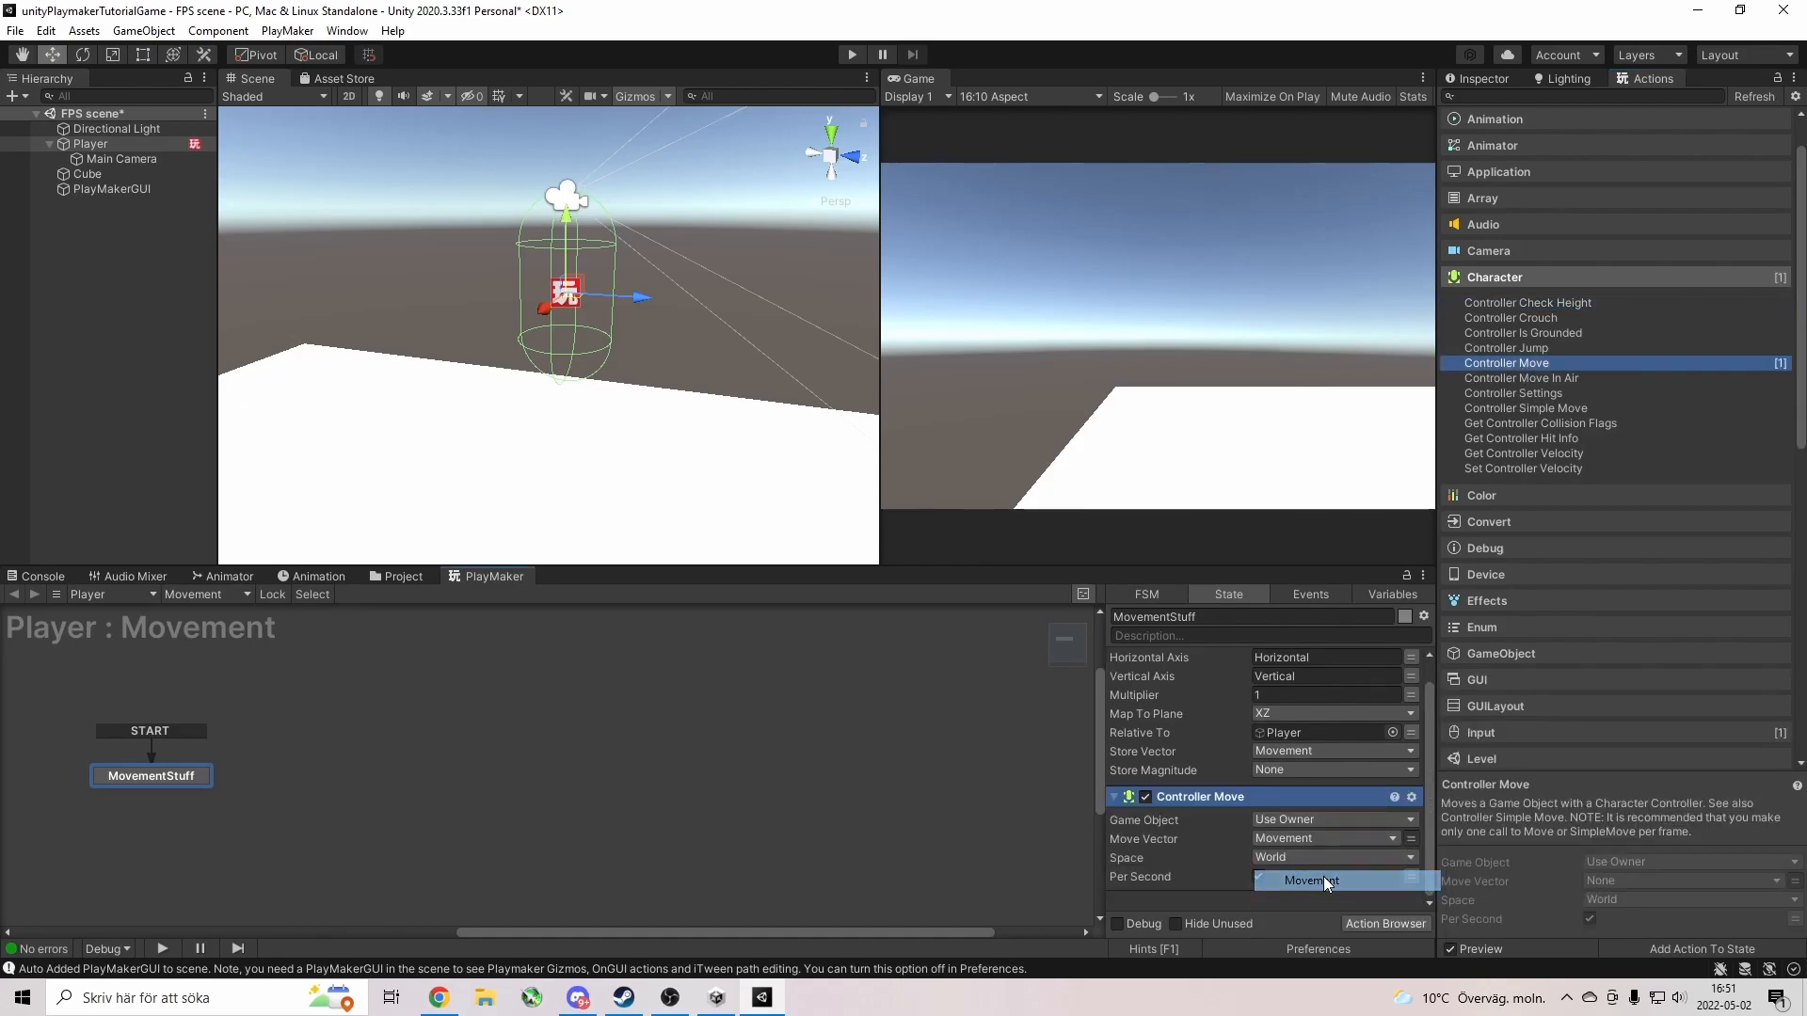
left_click(852, 54)
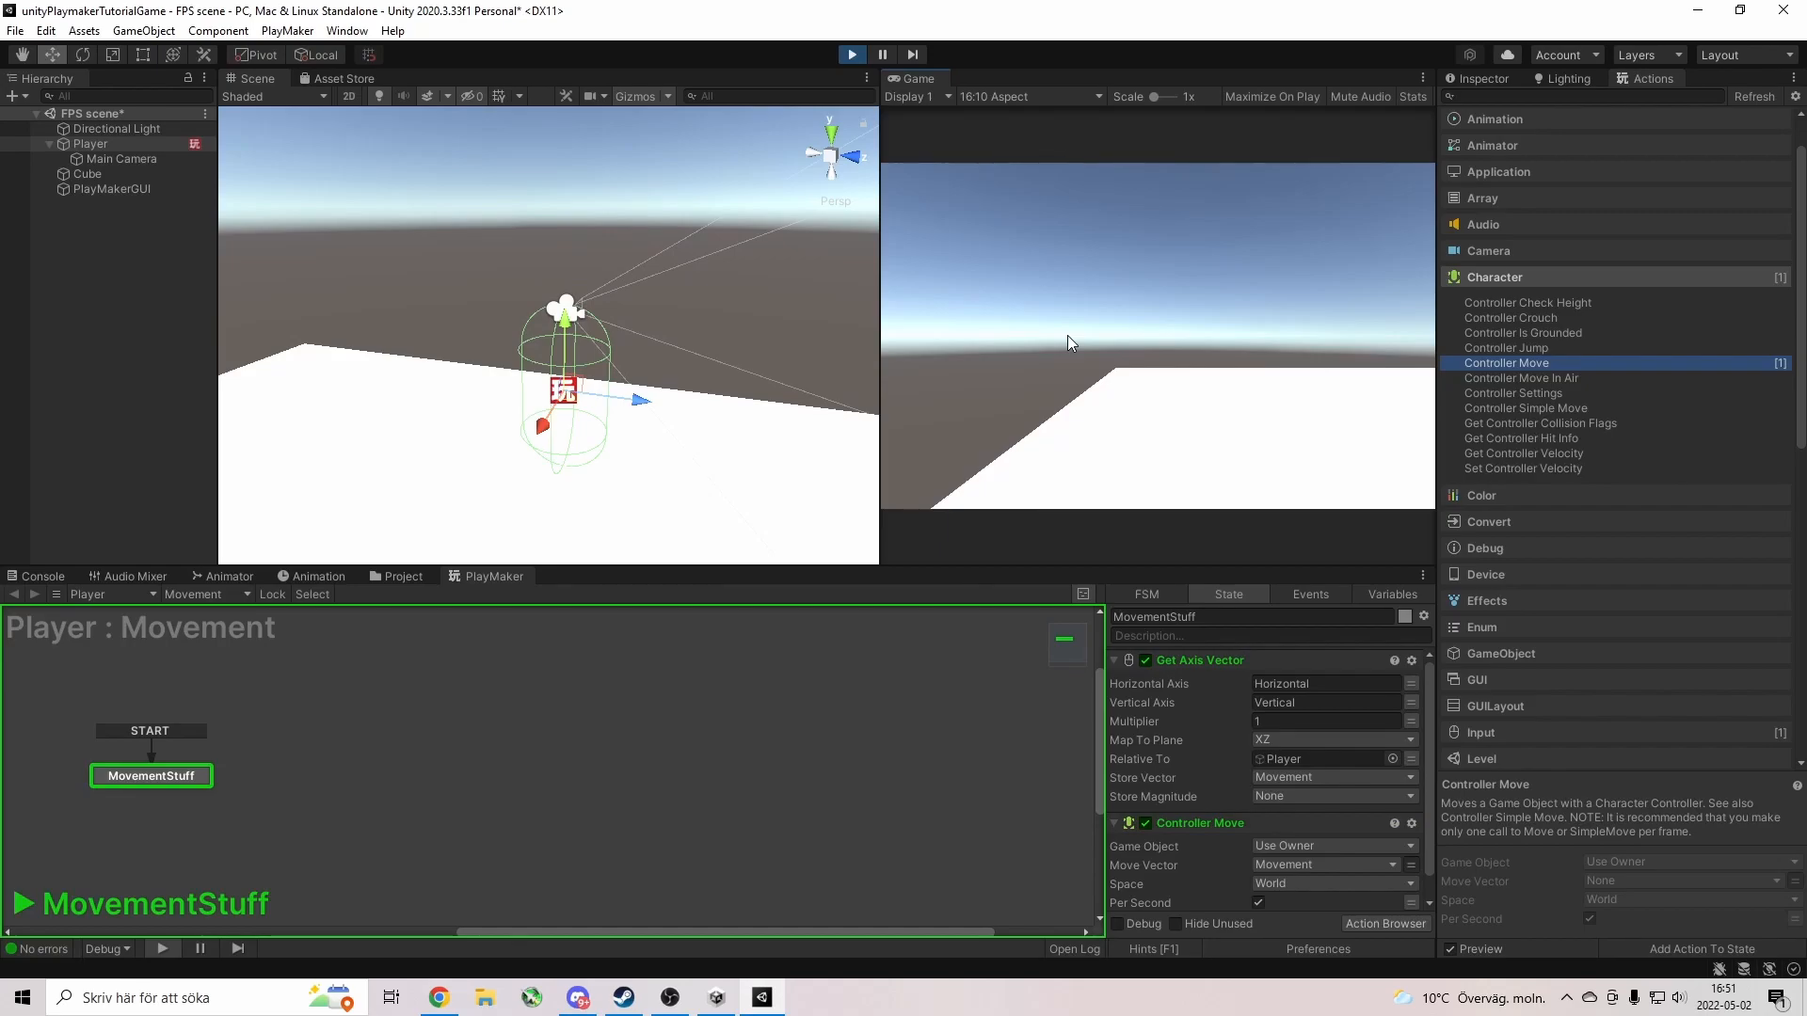
Stop Play, add the Character Controller that Controller Move requires, and rerun the scene.
left_click(853, 54)
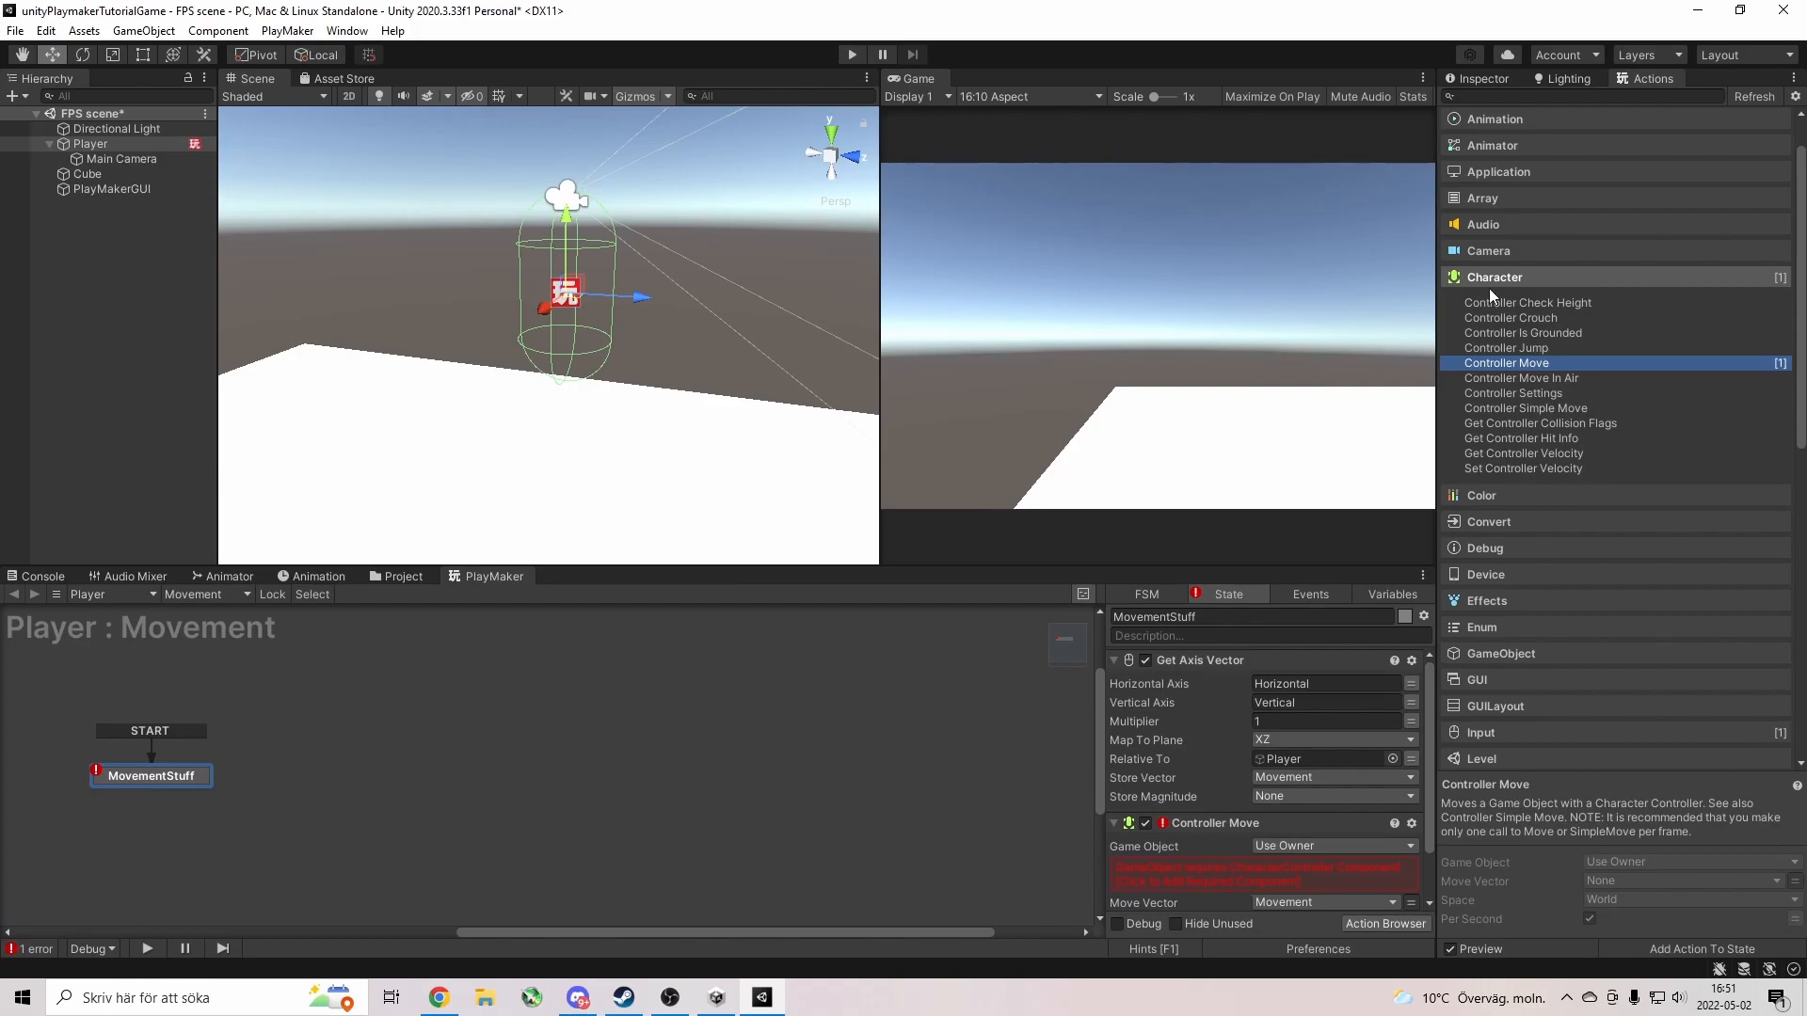
left_click(1494, 77)
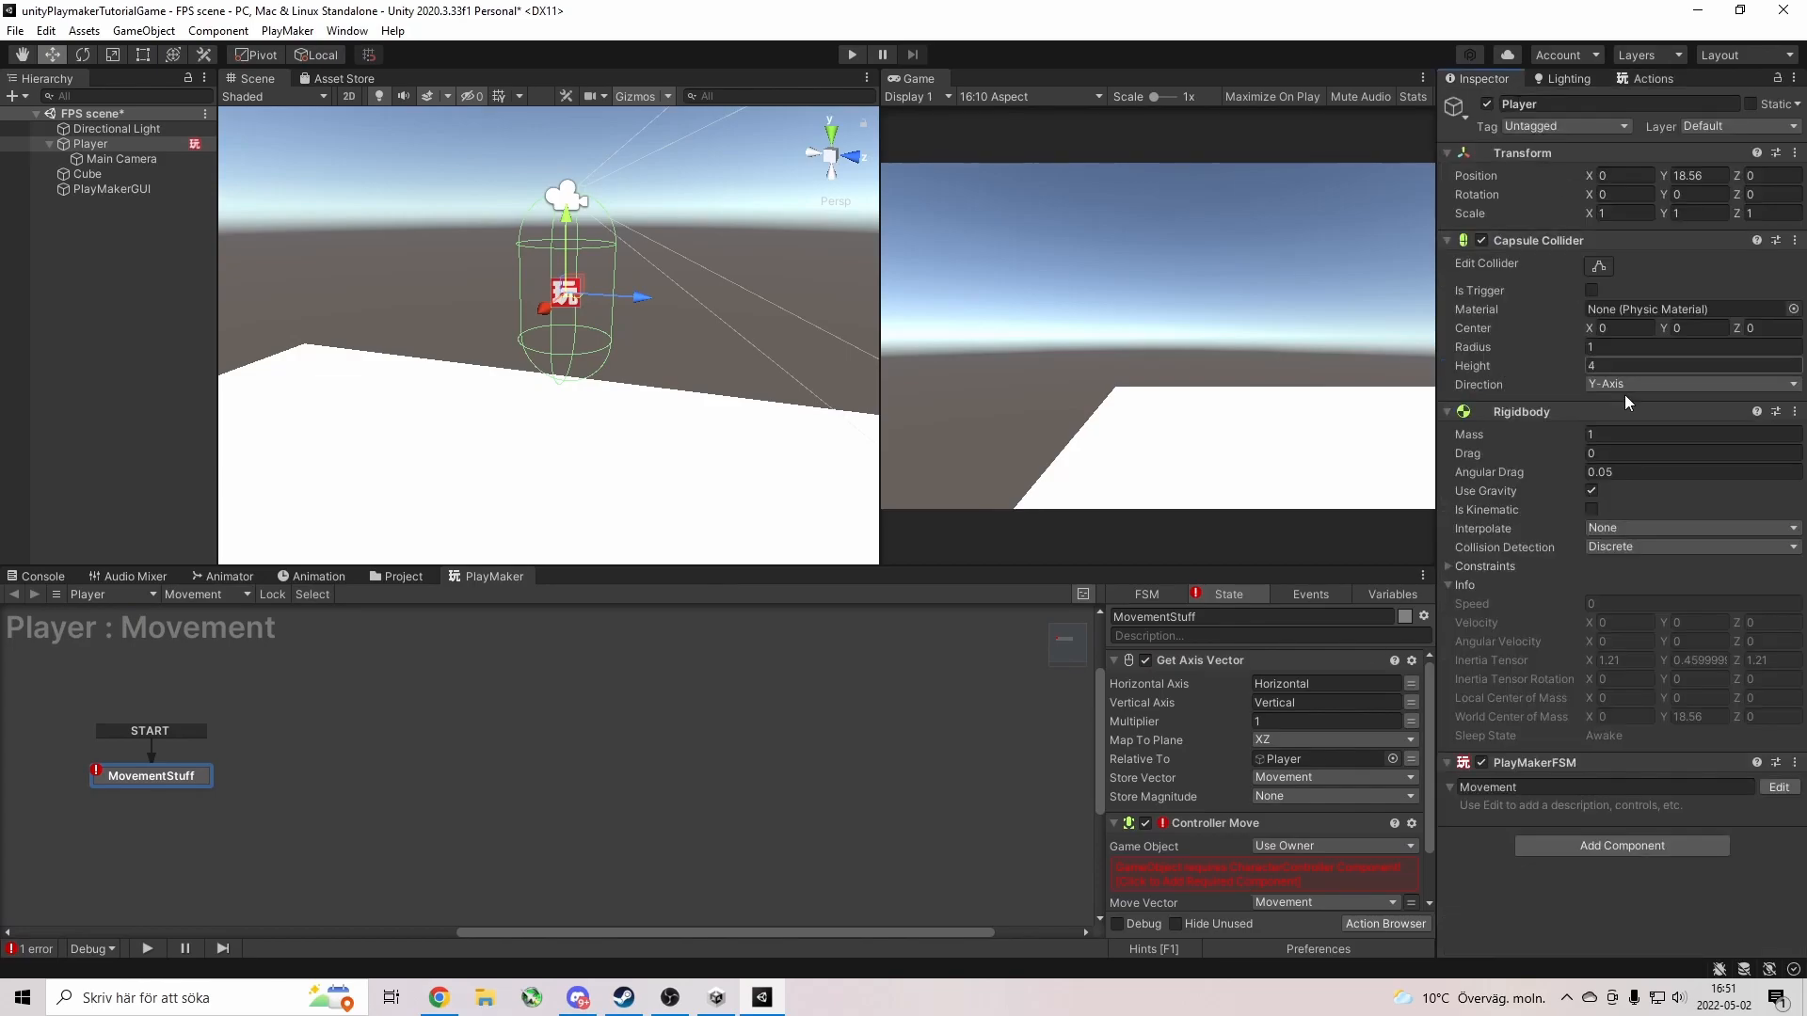
left_click(1315, 871)
scroll(1528, 847, "down", 2)
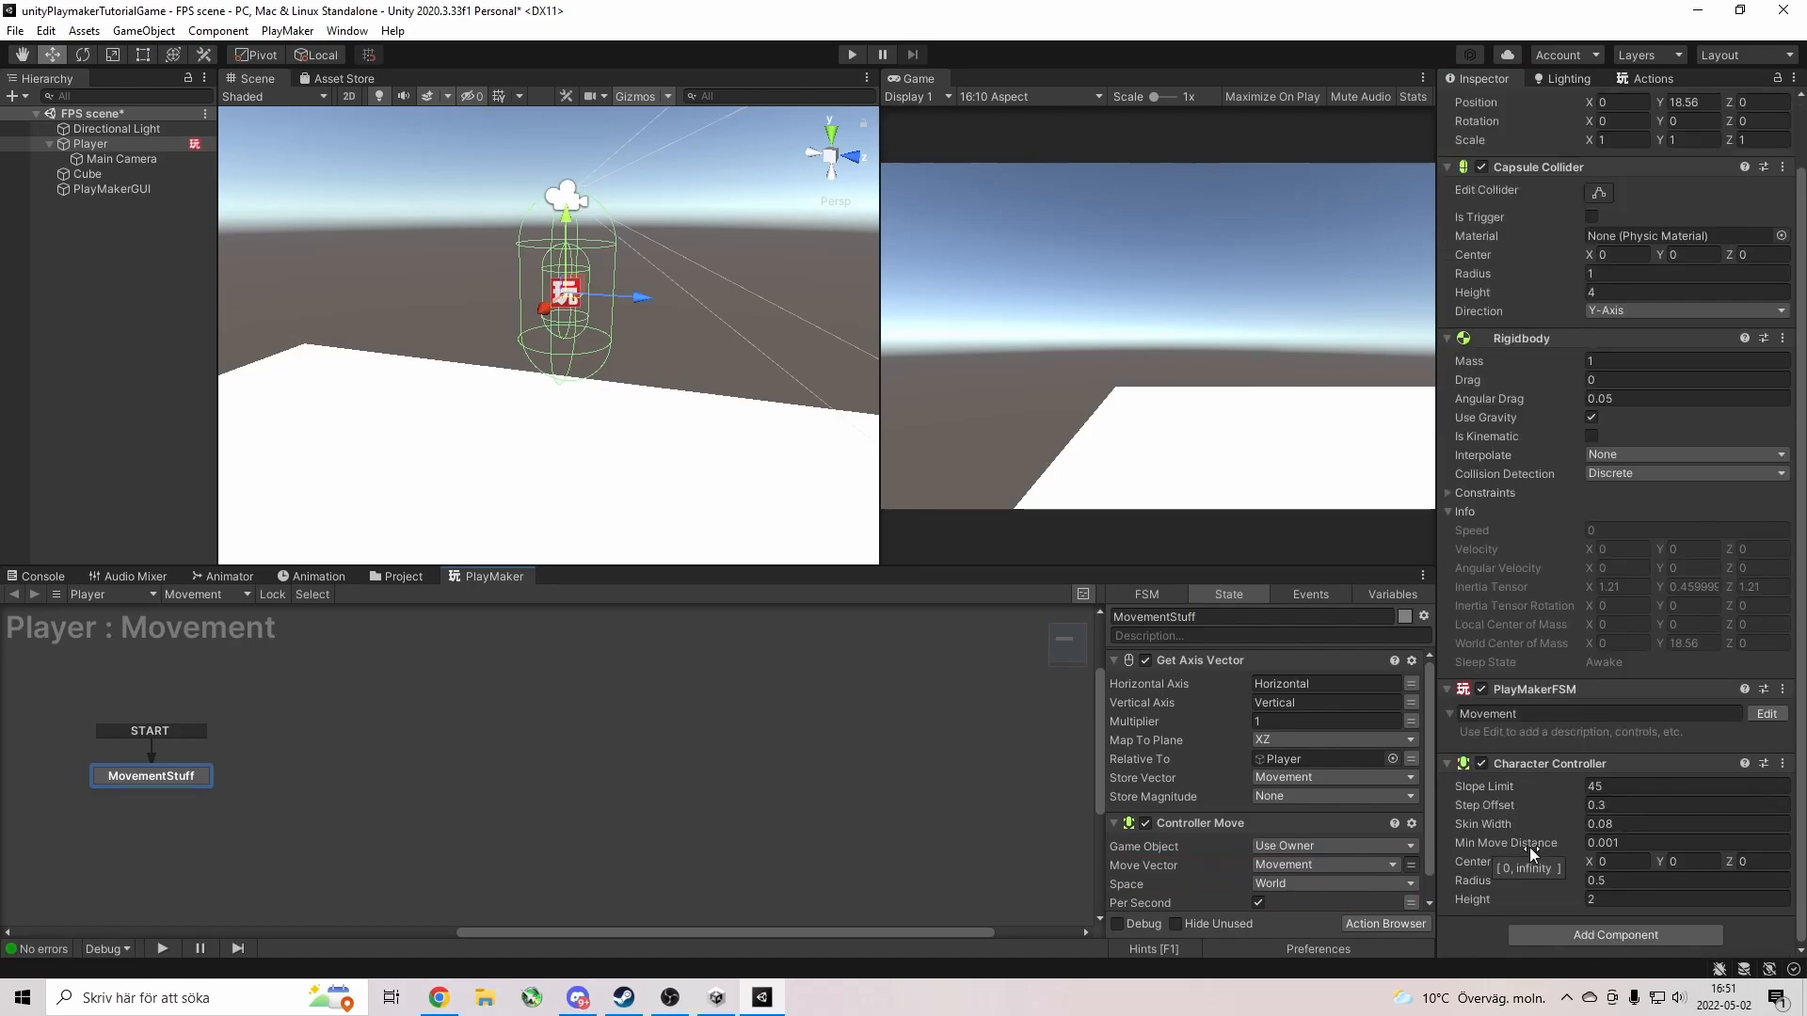
left_click(852, 54)
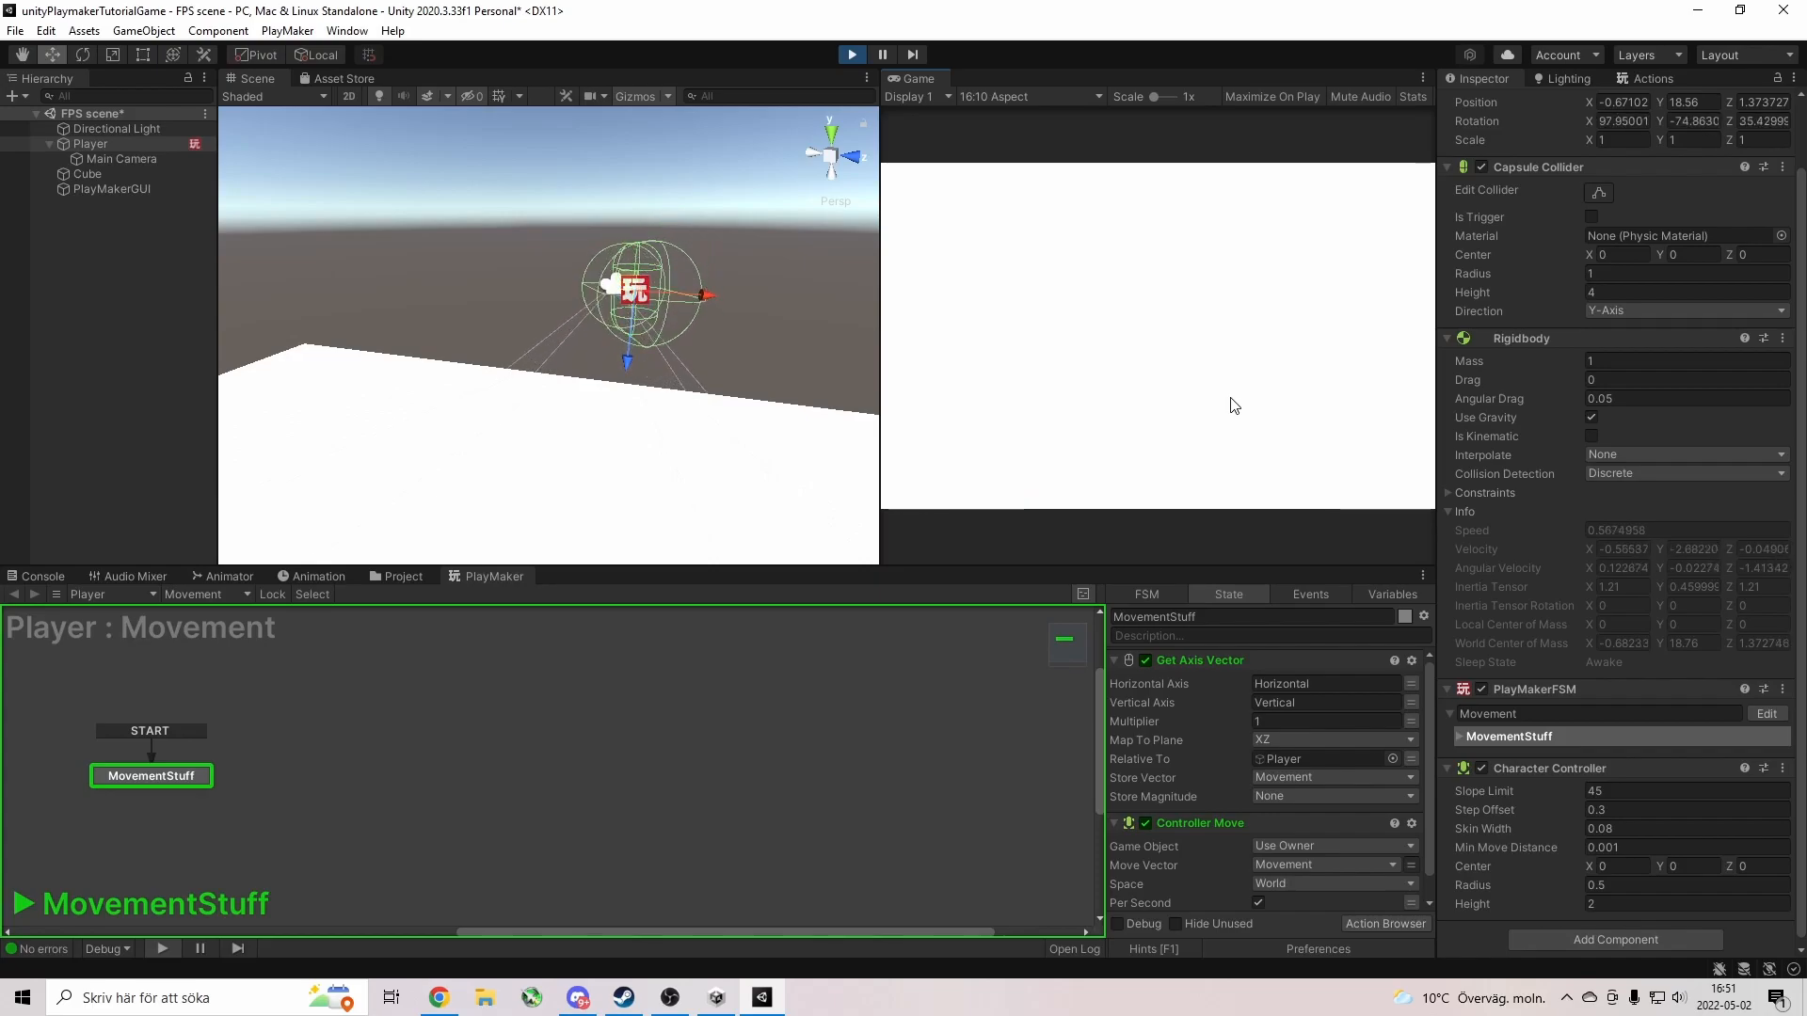
Stop Play and remove the Rigidbody component from the Player.
left_click(851, 54)
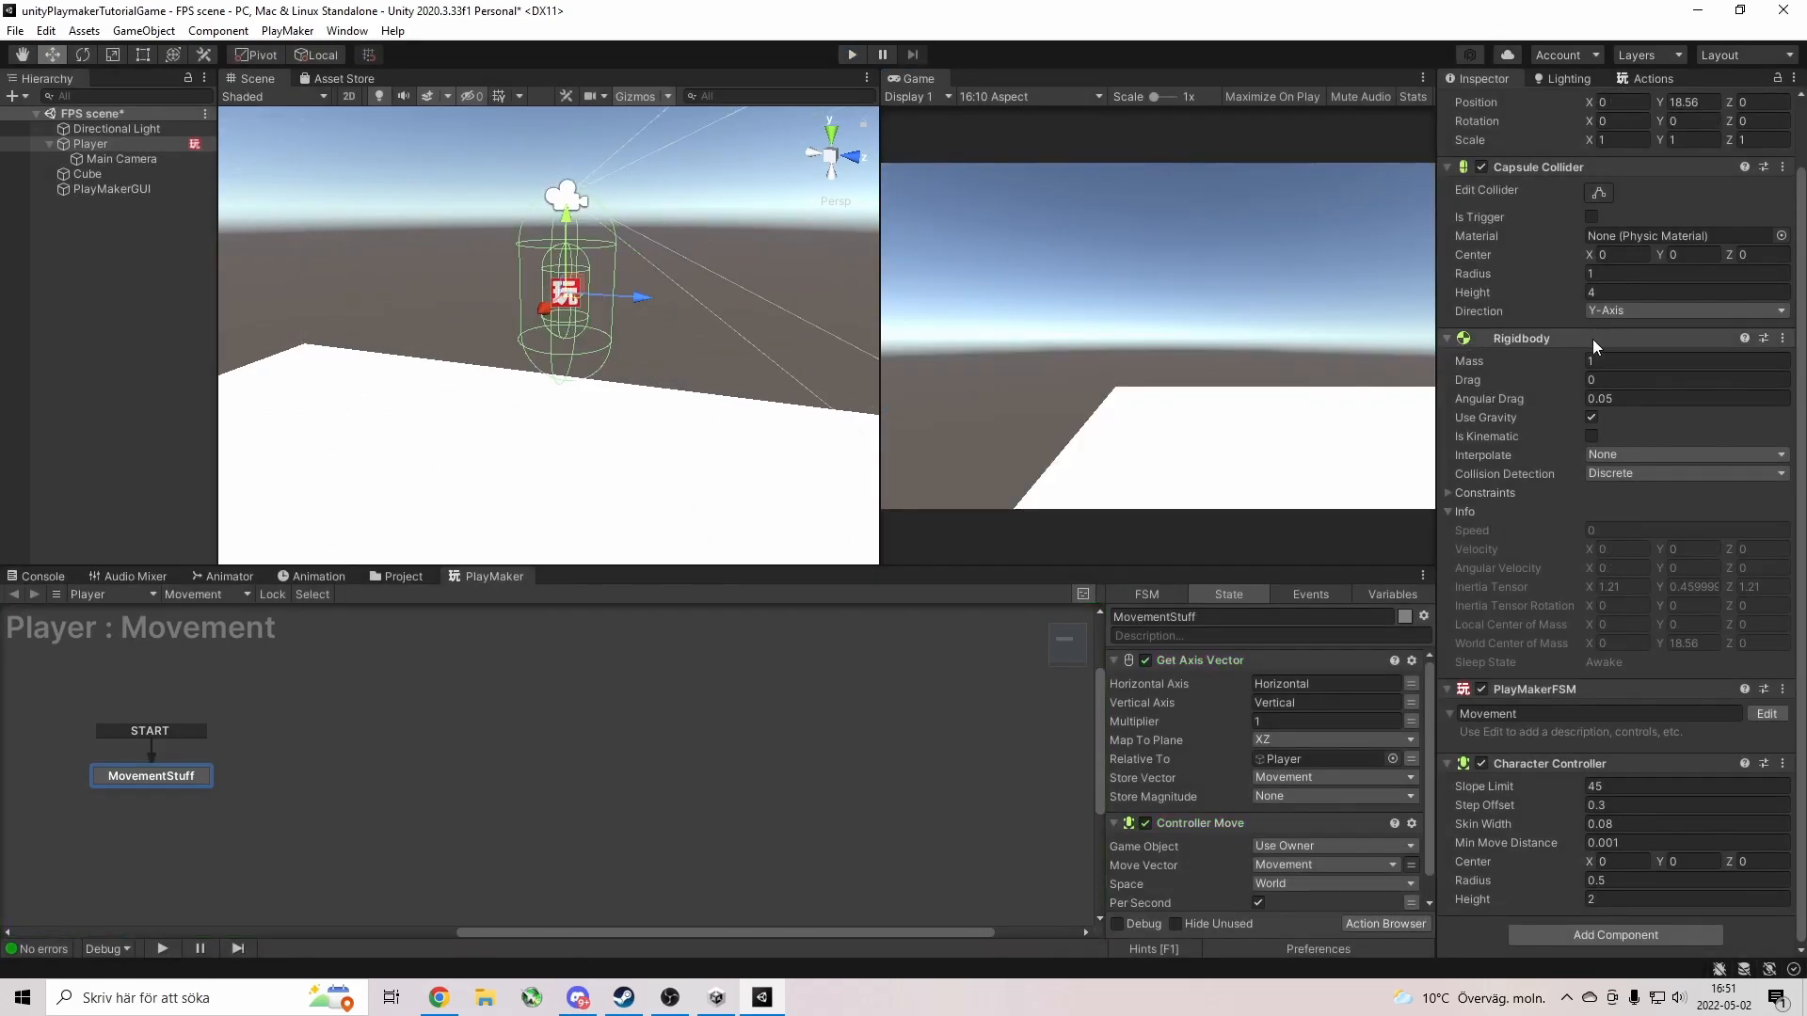
left_click(1680, 339)
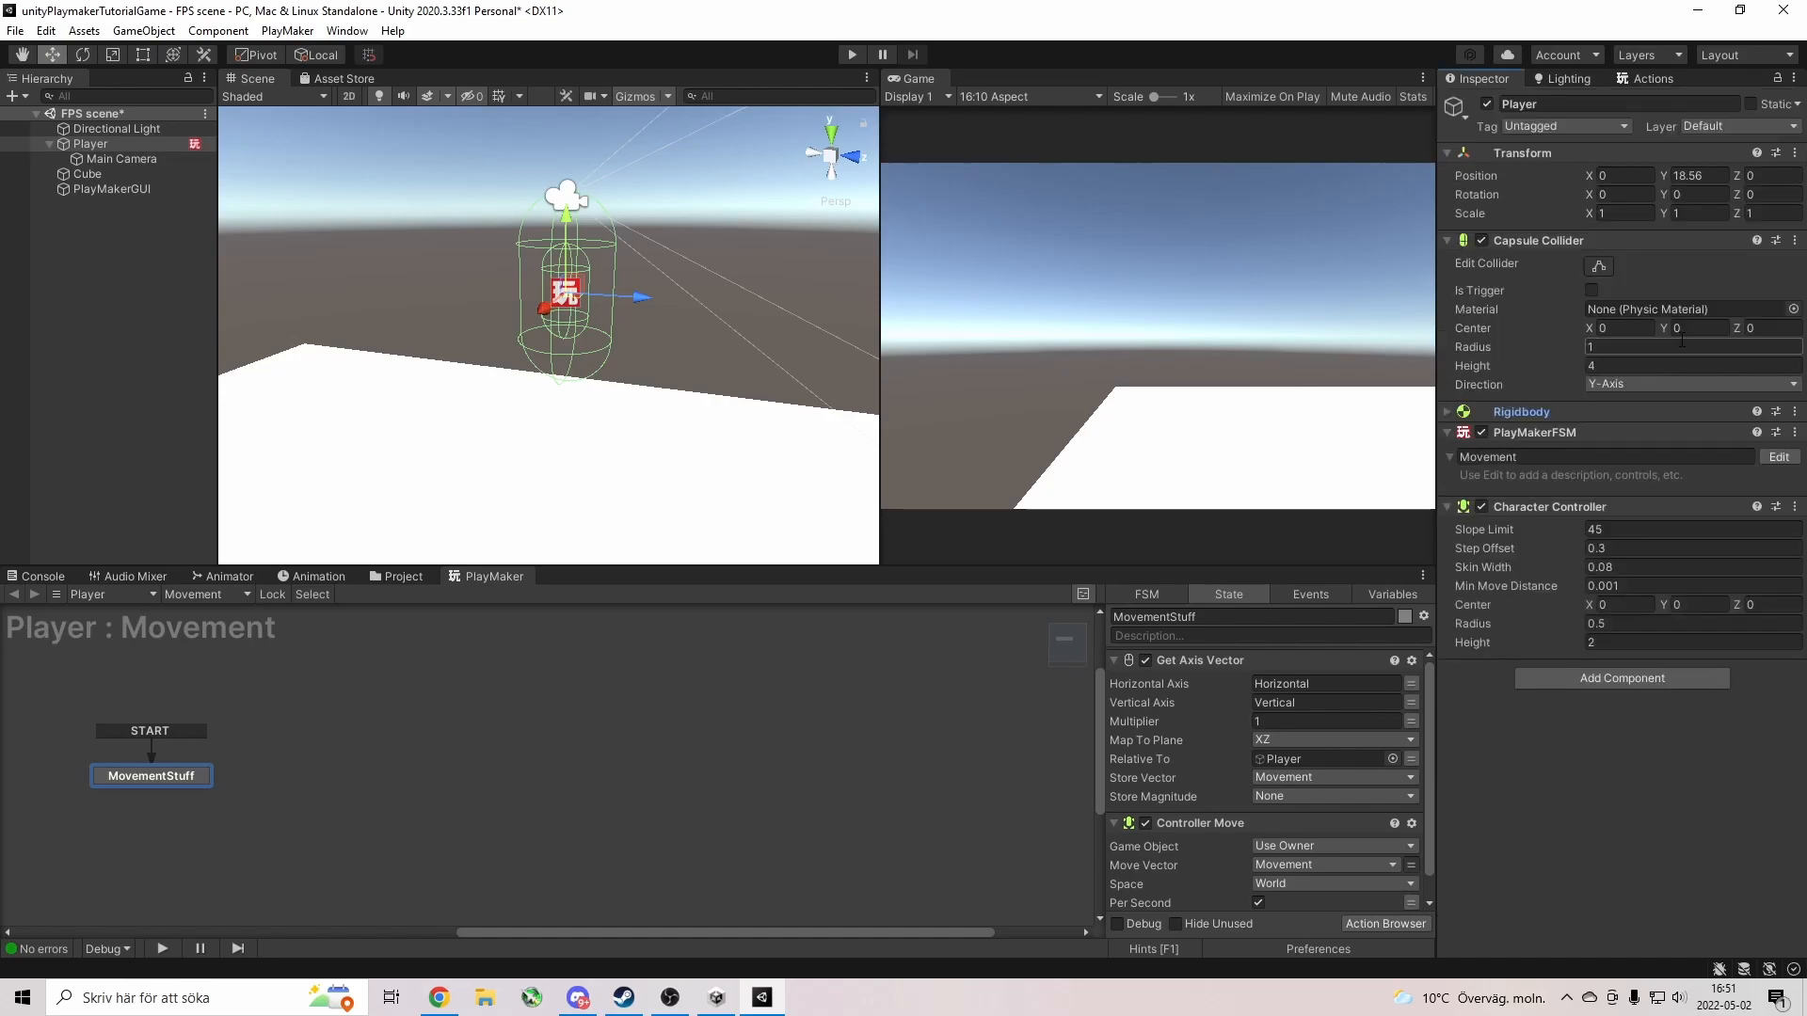
left_click(1794, 411)
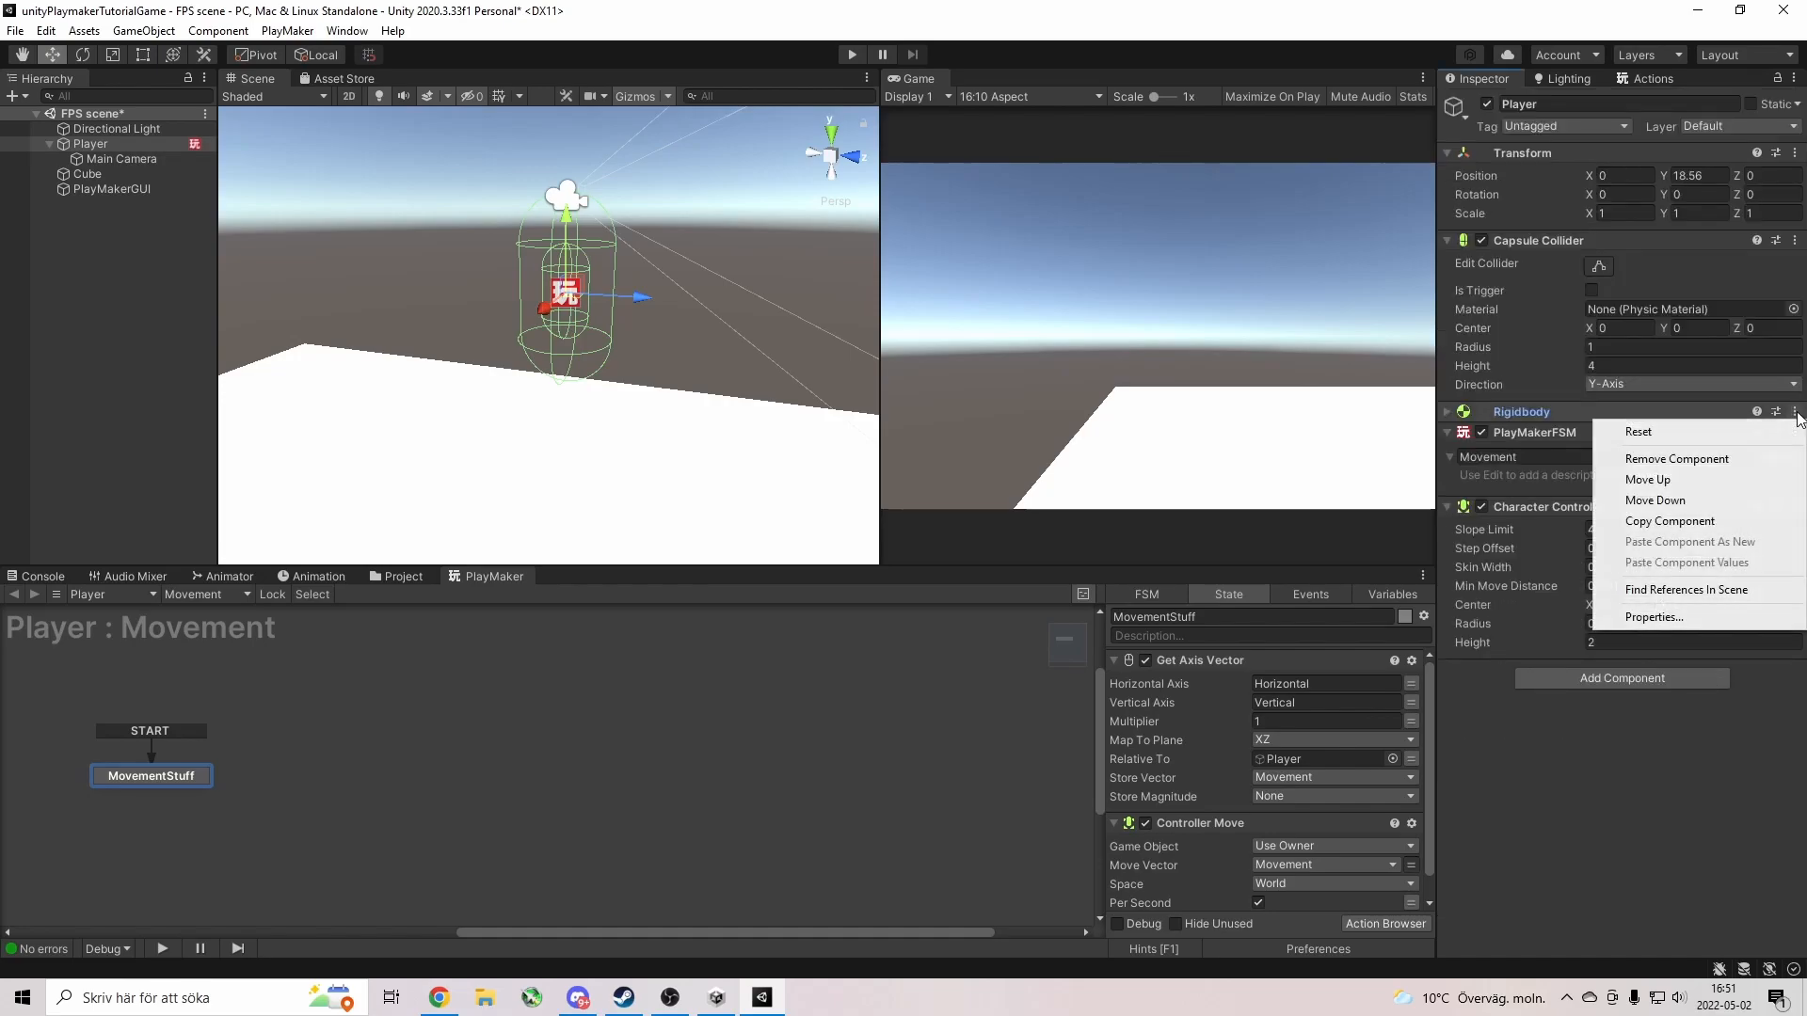
left_click(1740, 461)
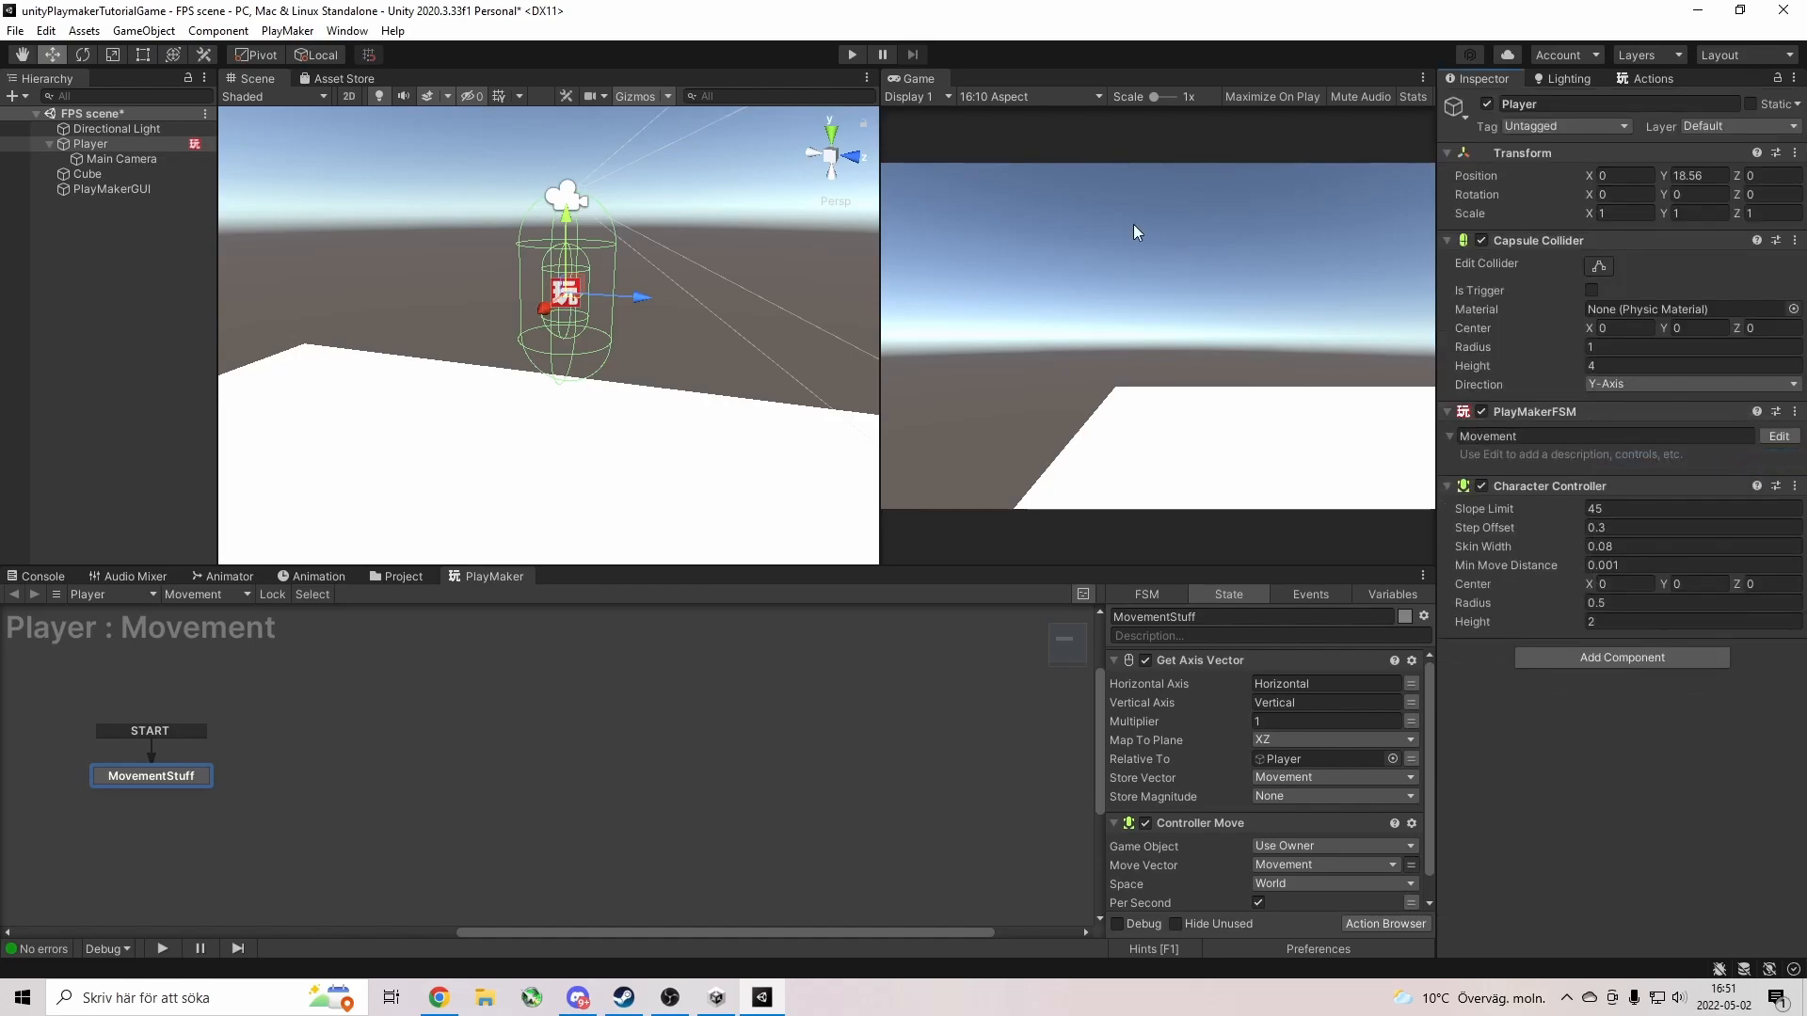
Test-run the scene, moving the Player with WASD, then stop Play.
left_click(853, 54)
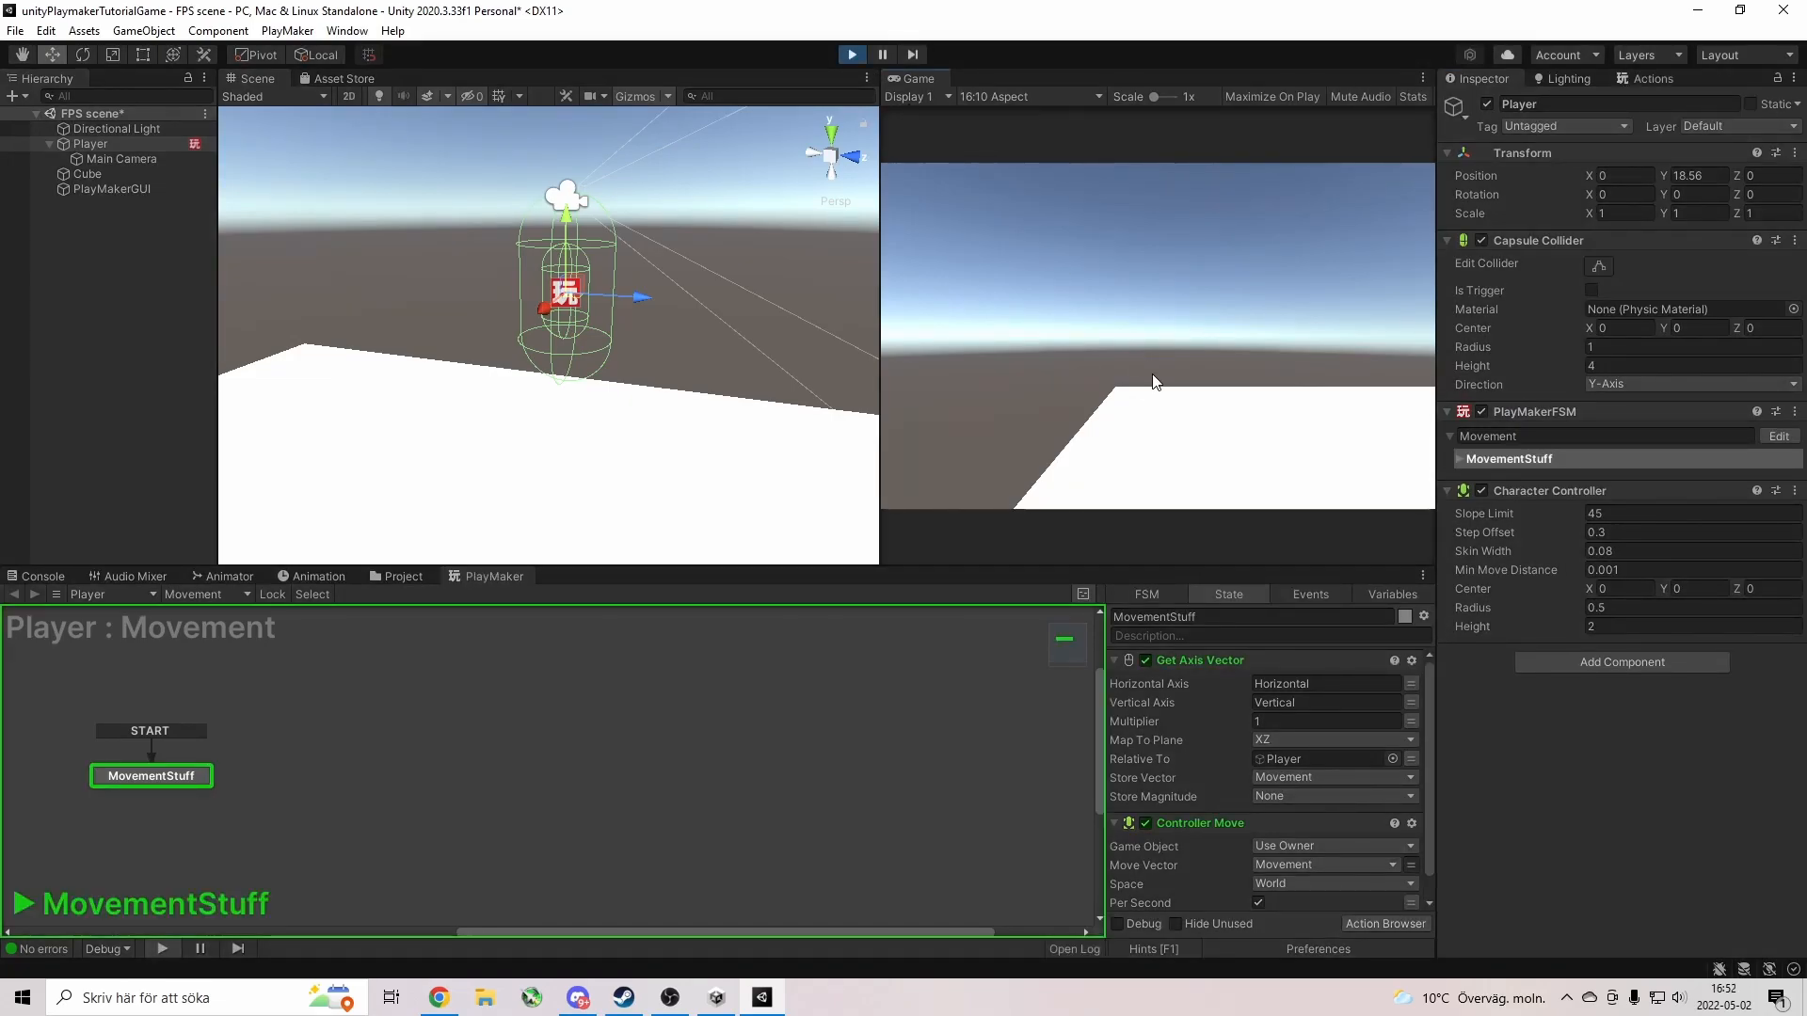
key("d")
key("s")
key("a")
key("w")
key("s")
key("d")
key("a")
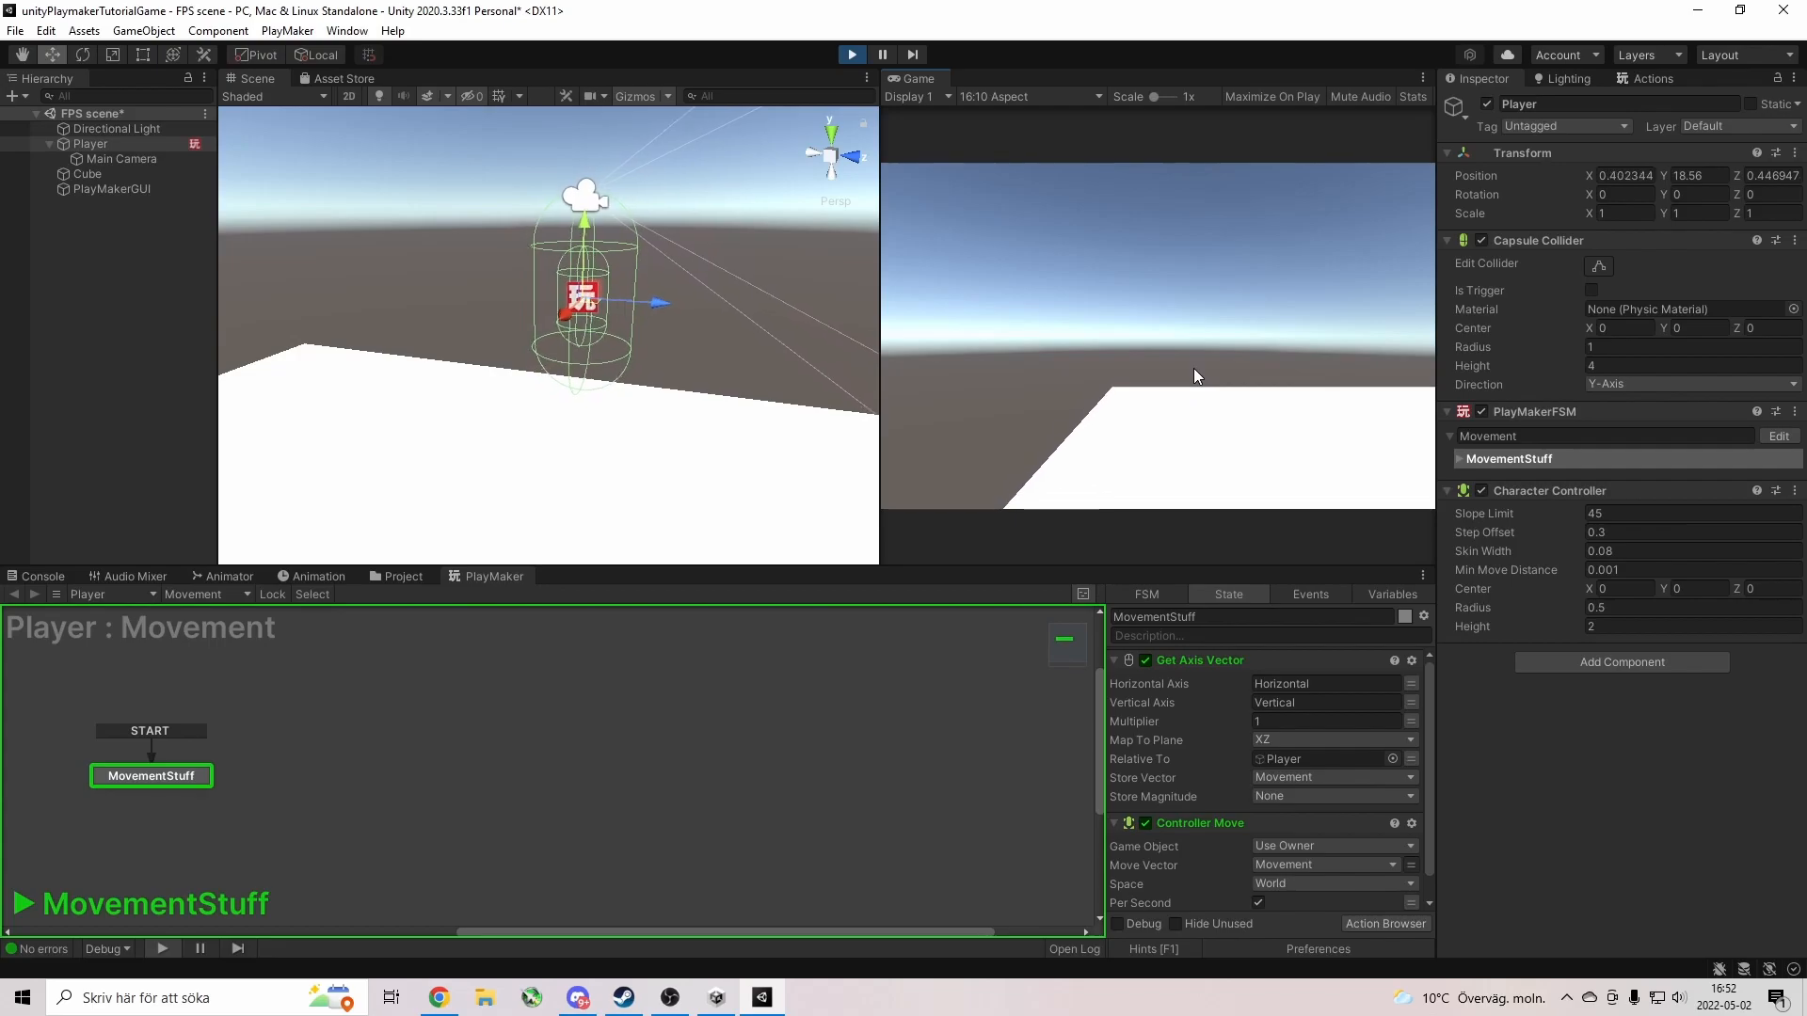
key("d")
key("w")
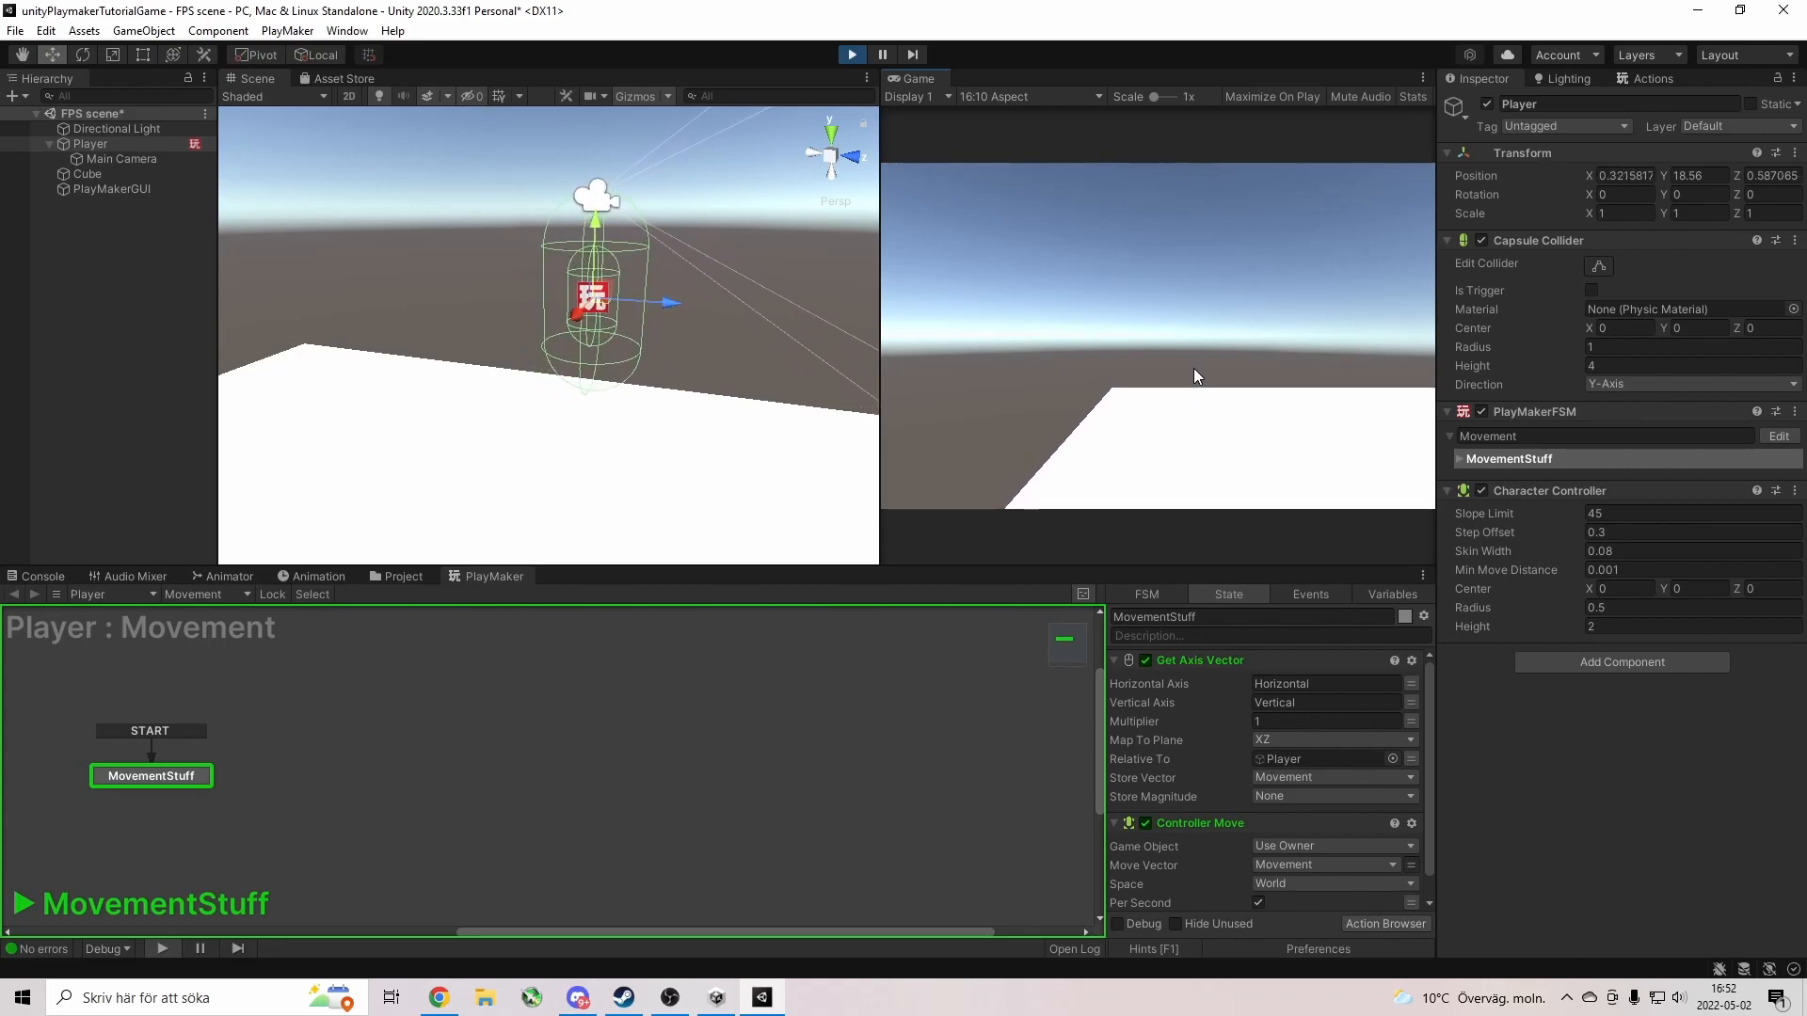
key("s")
key("d")
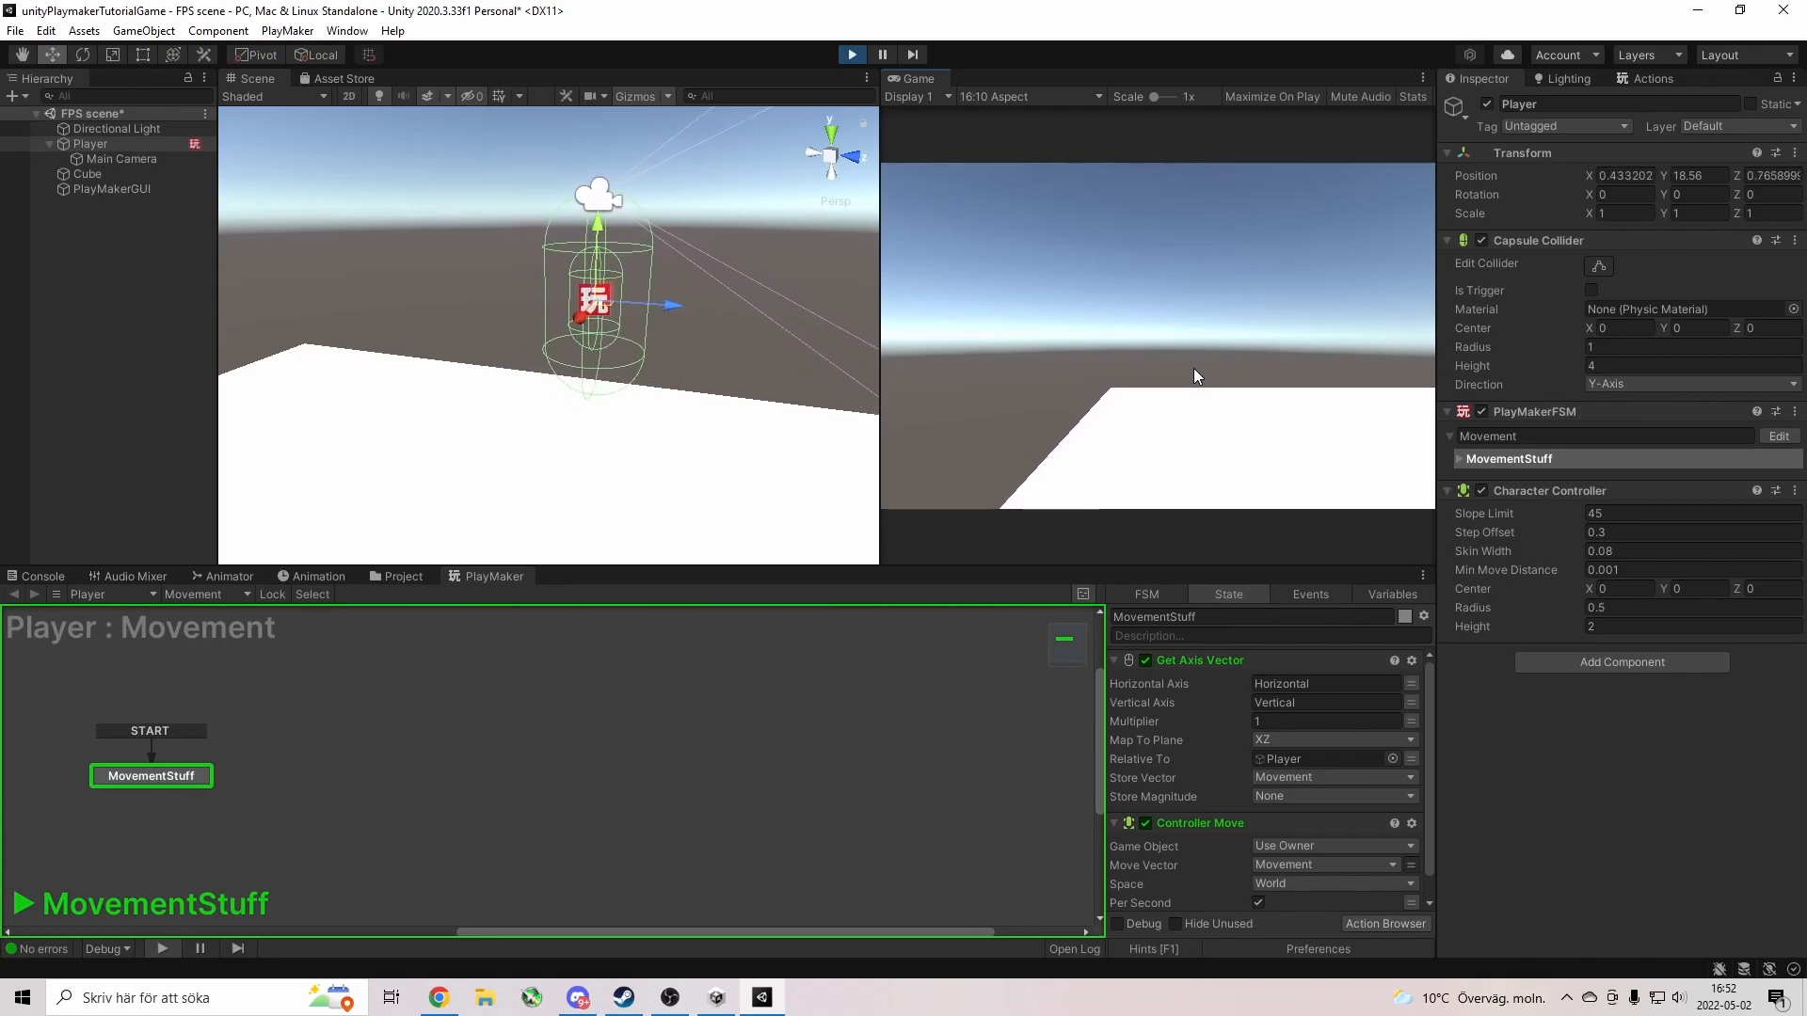
left_click(853, 55)
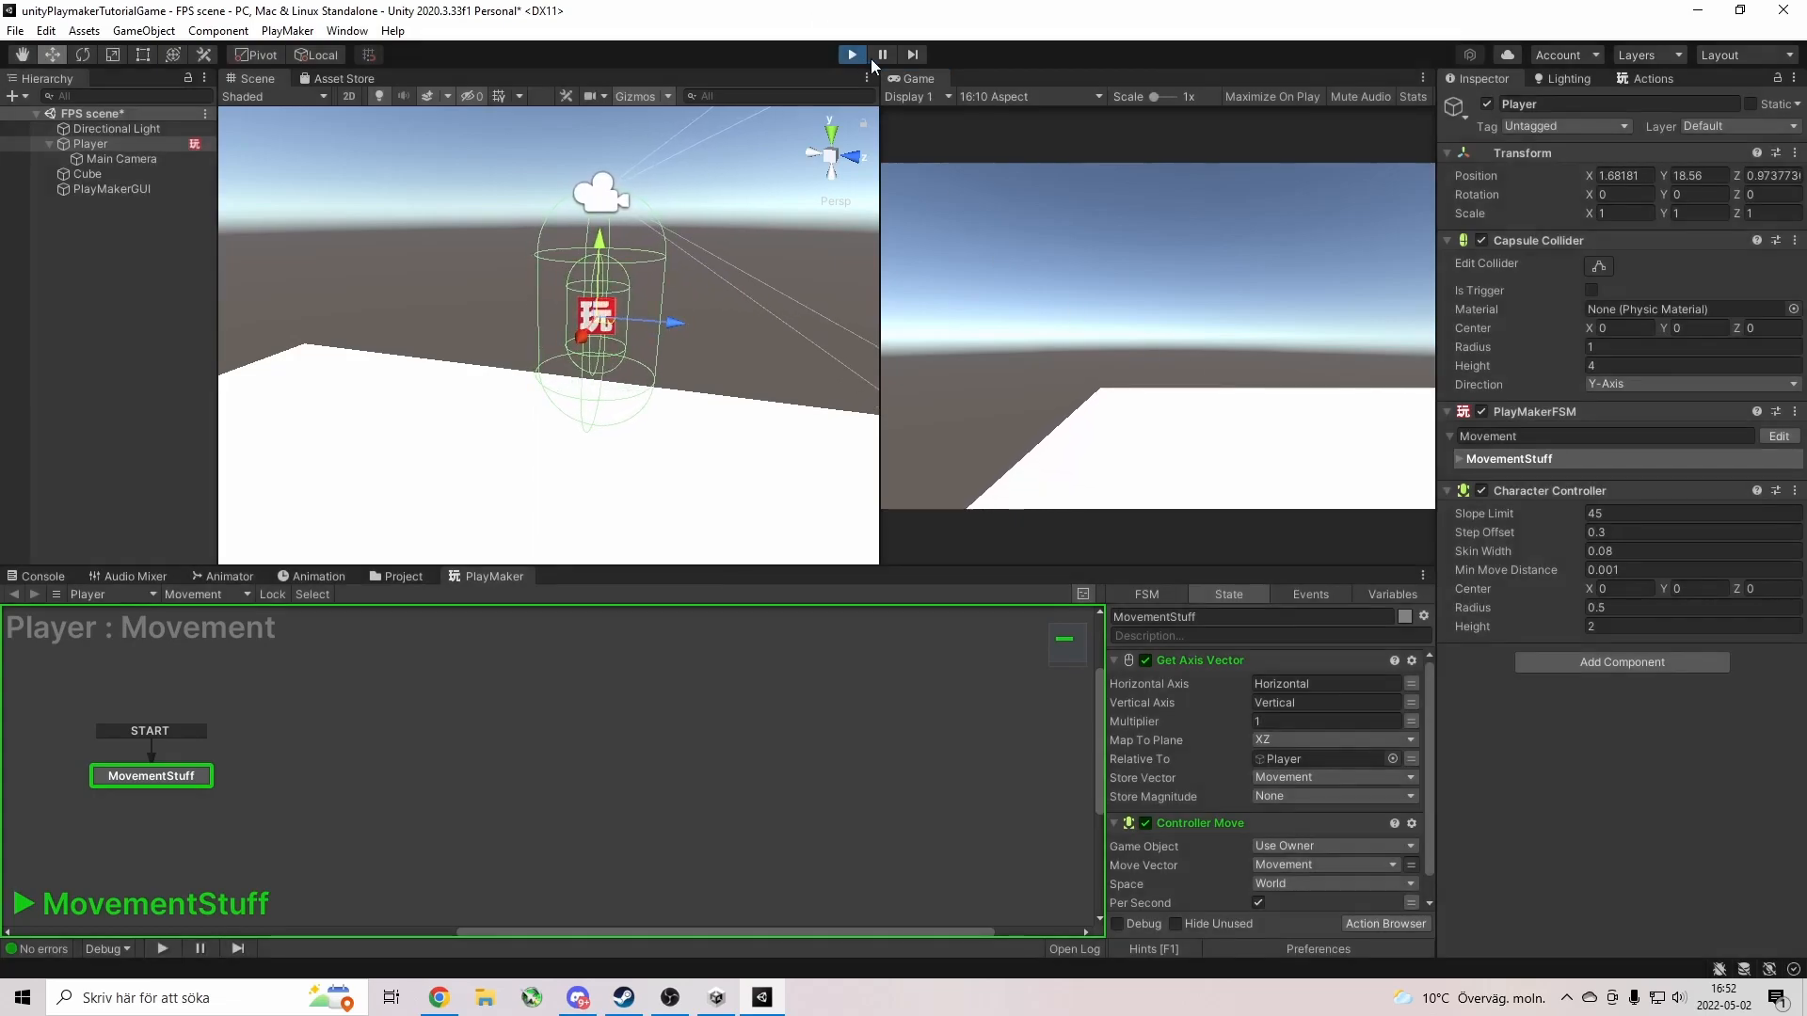
left_click(1538, 240)
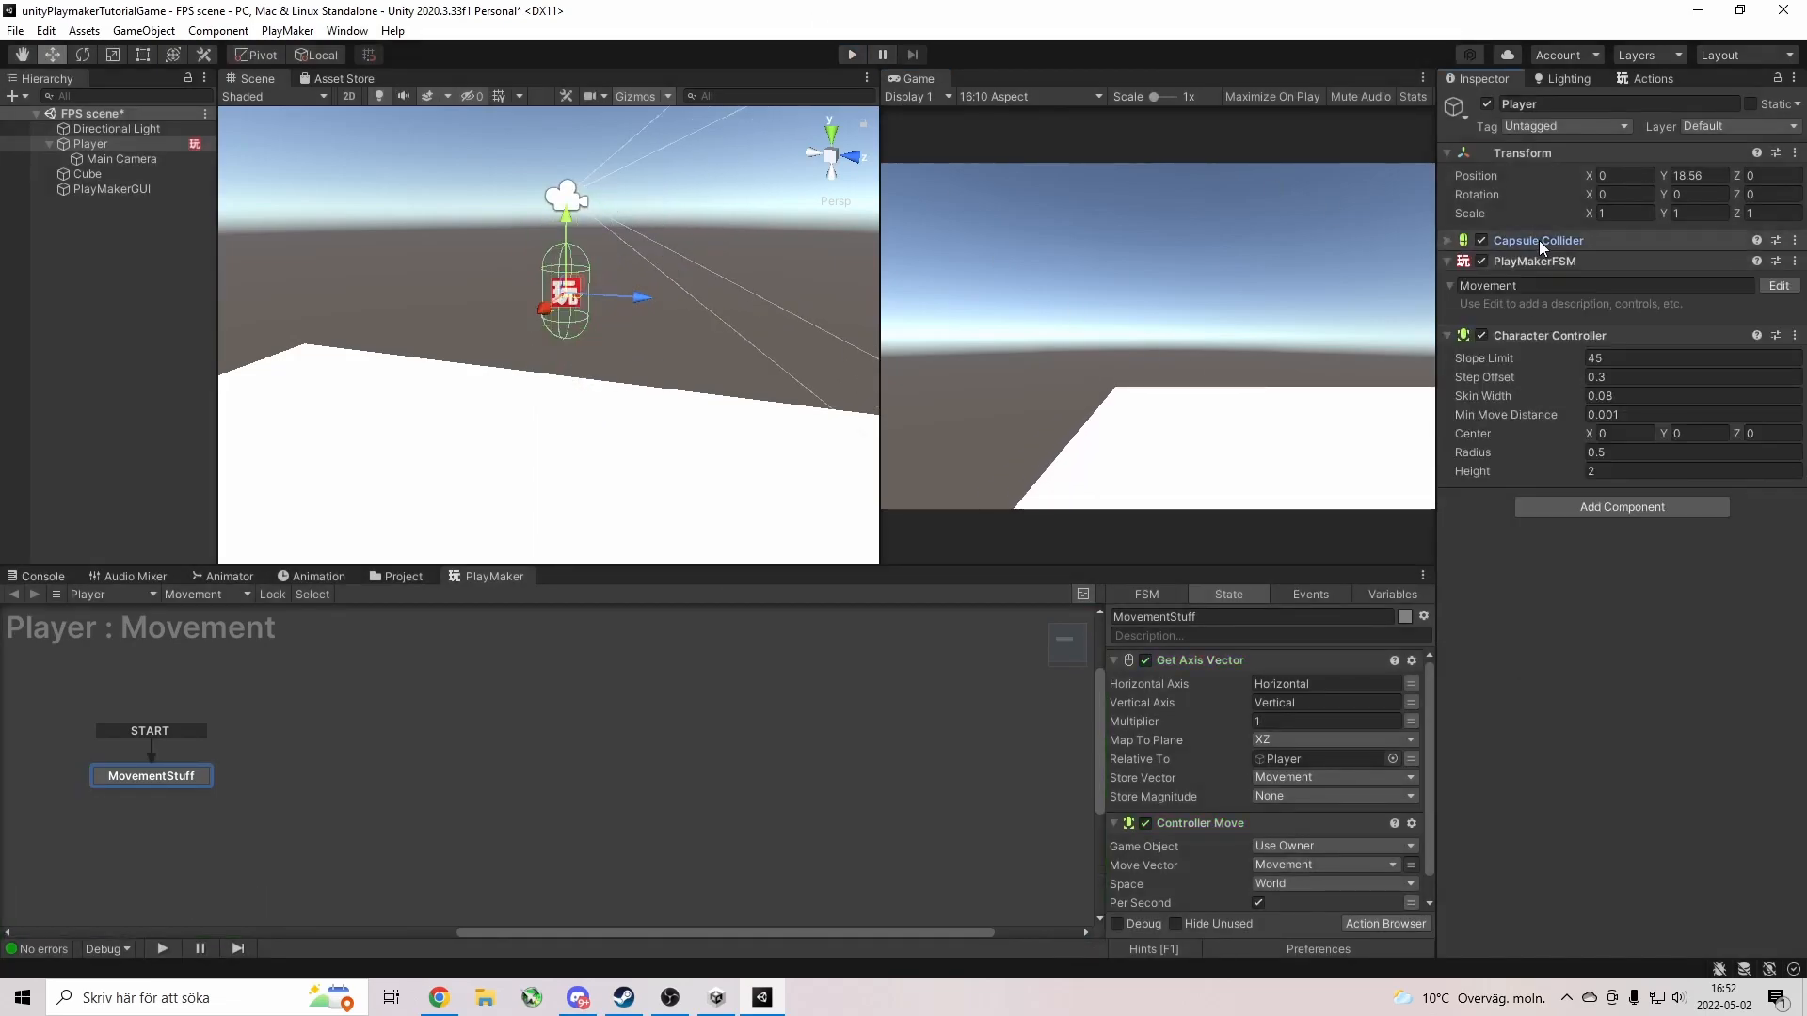
Remove the Capsule Collider component from the Player.
left_click(1794, 240)
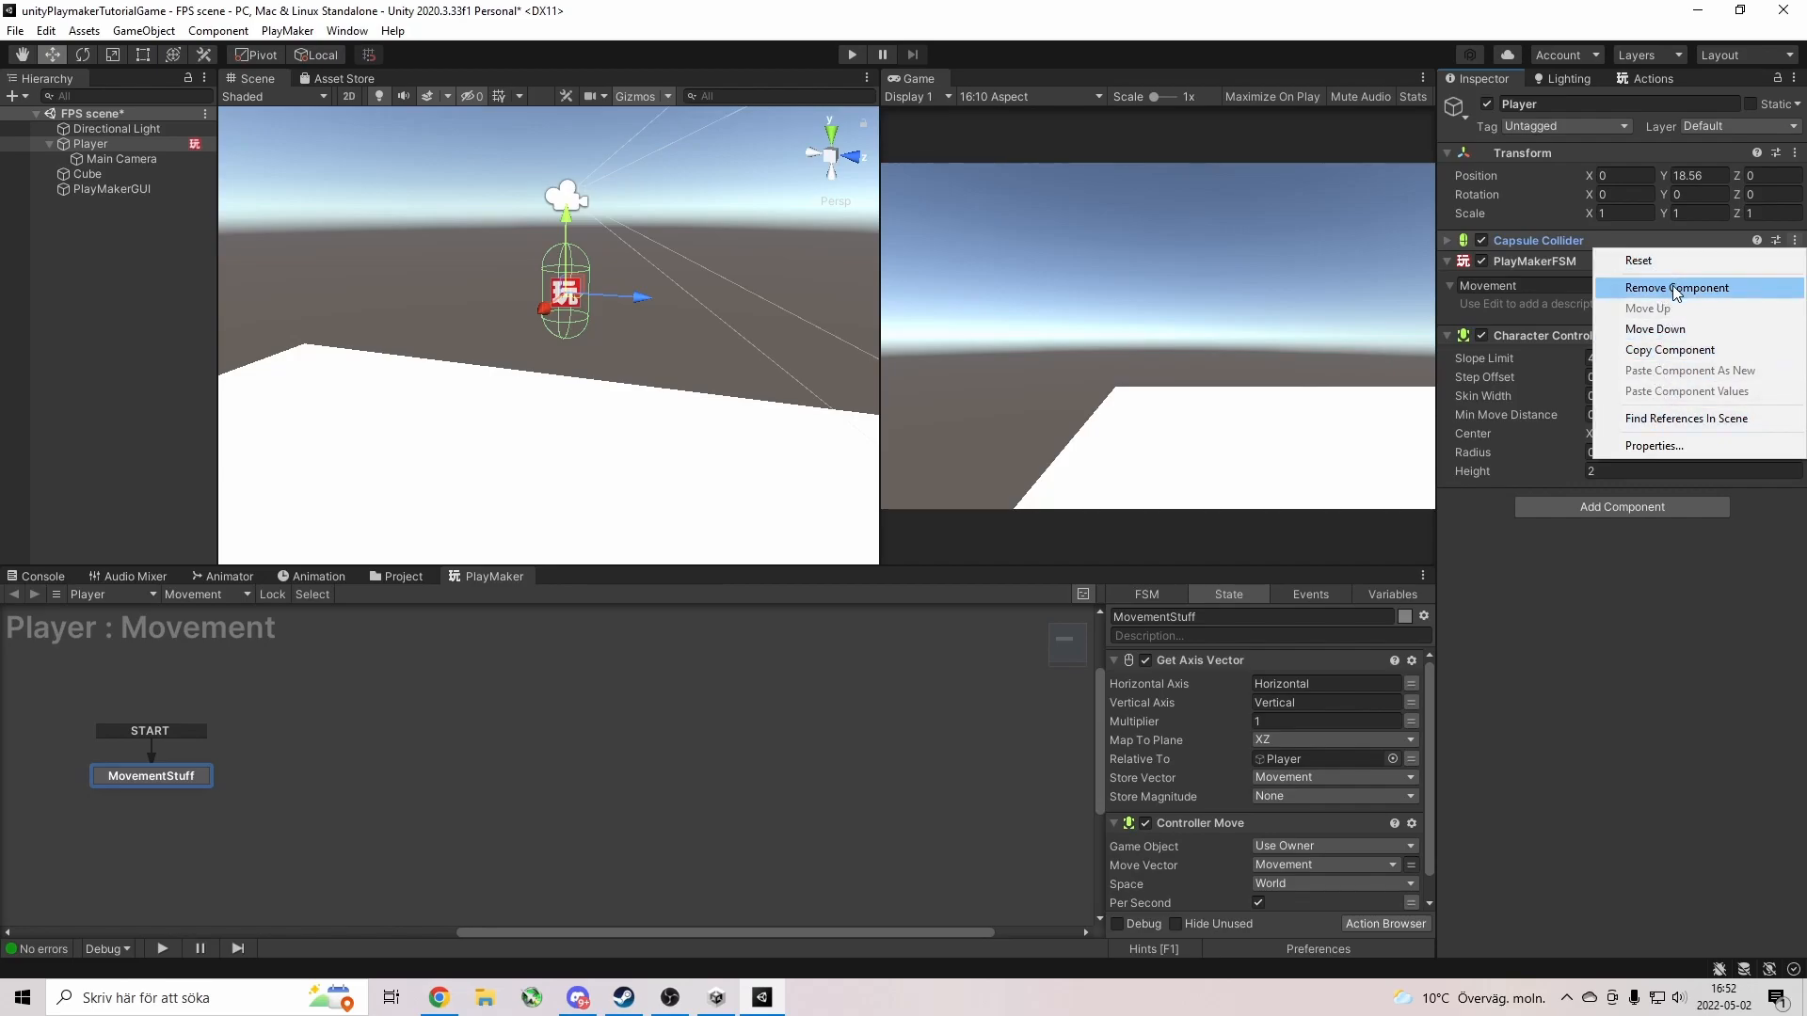
left_click(1530, 240)
left_click(1582, 240)
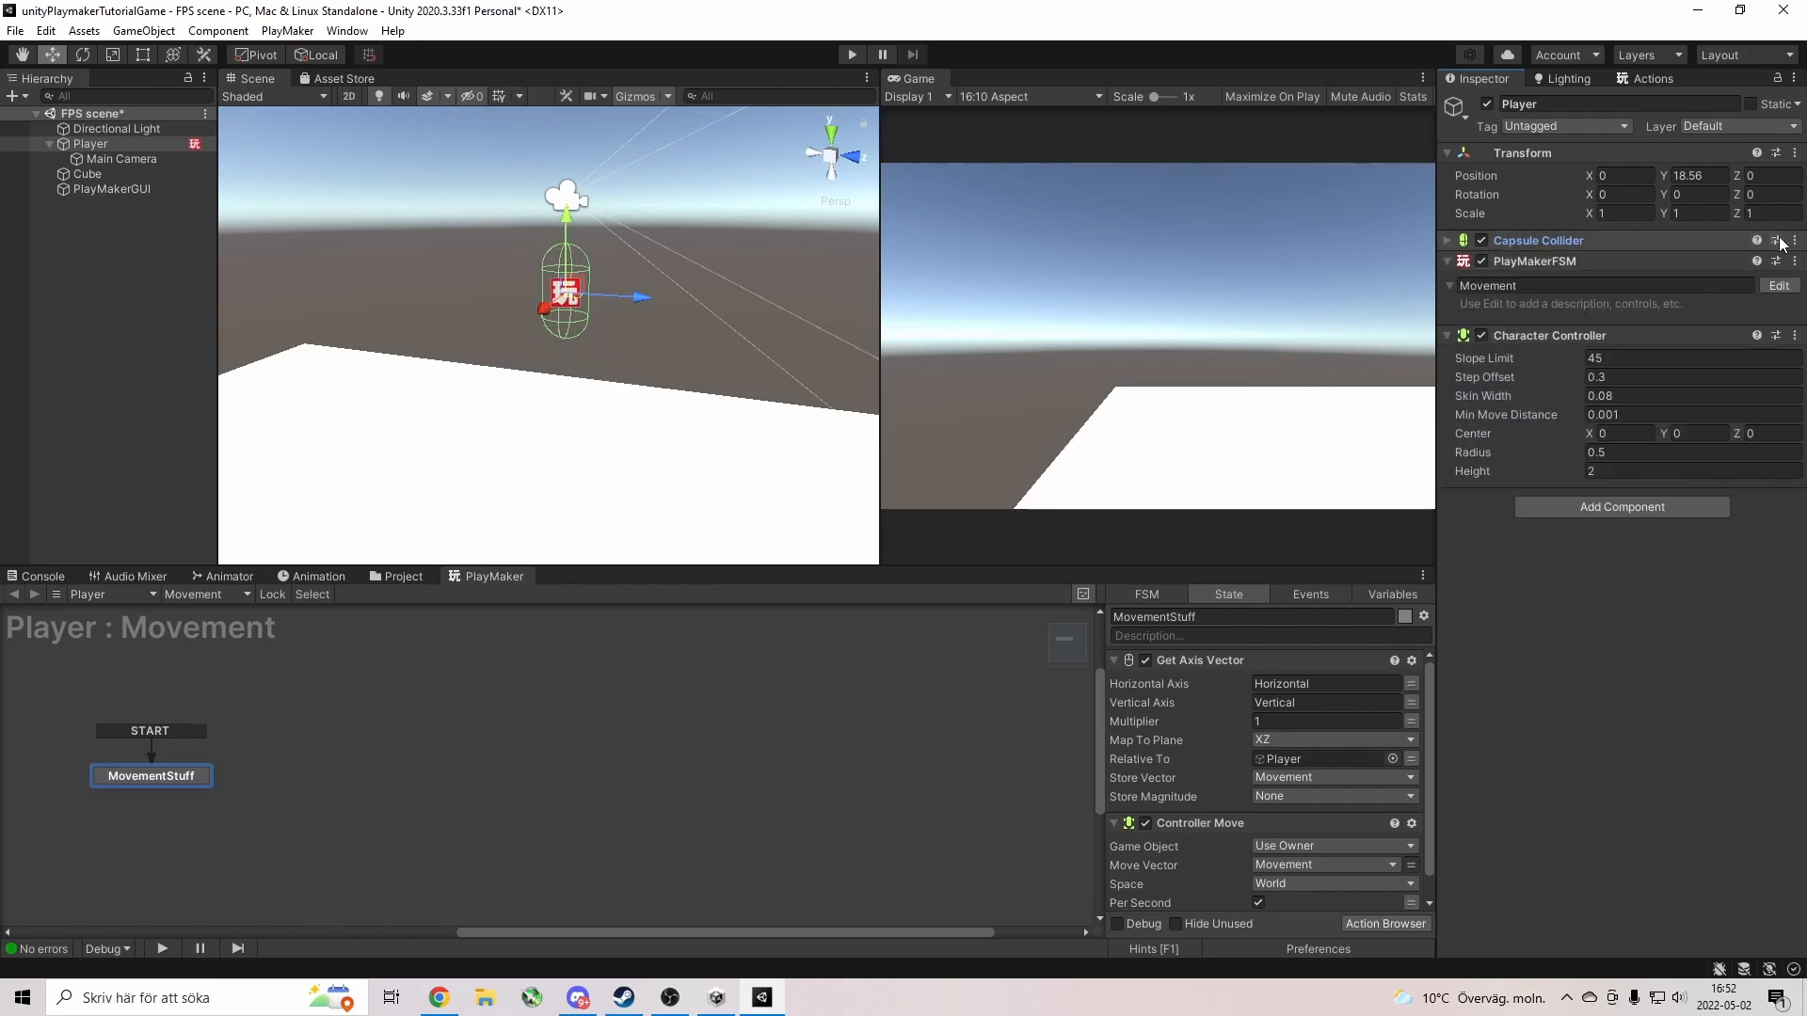
left_click(1793, 242)
left_click(1707, 288)
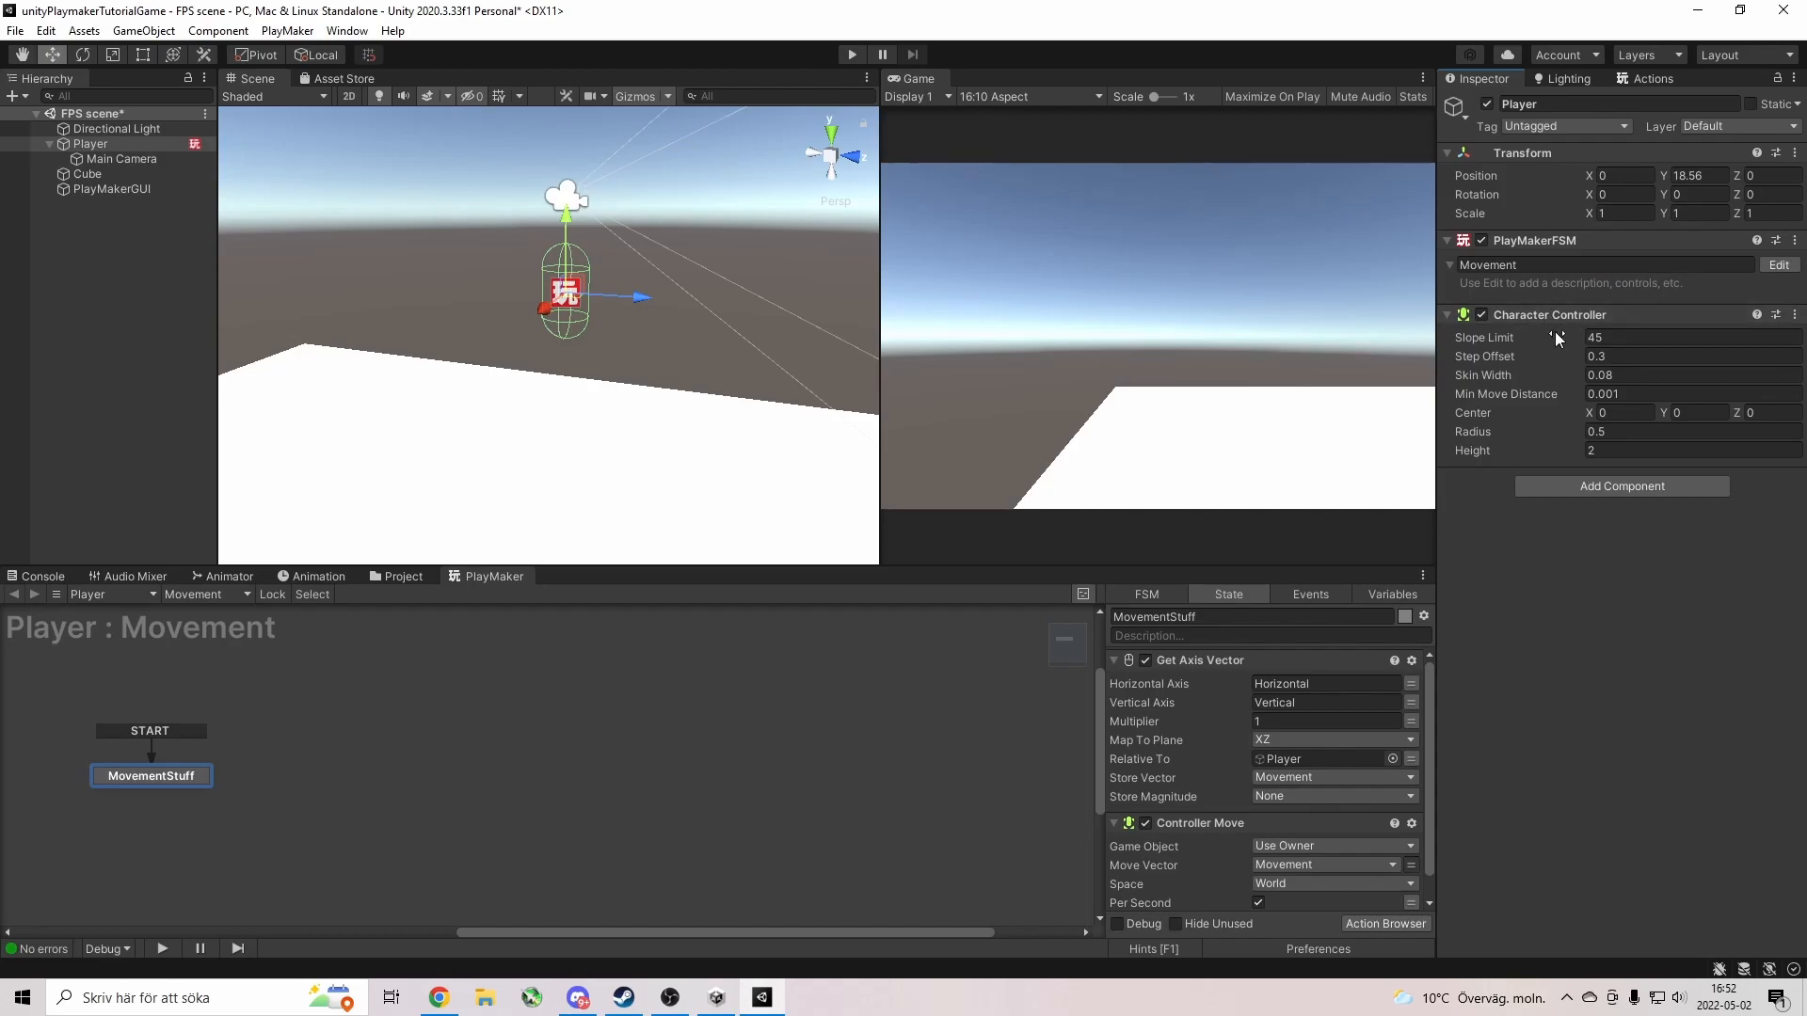
Test-run the scene, moving the Player with WASD, then stop Play.
left_click(849, 55)
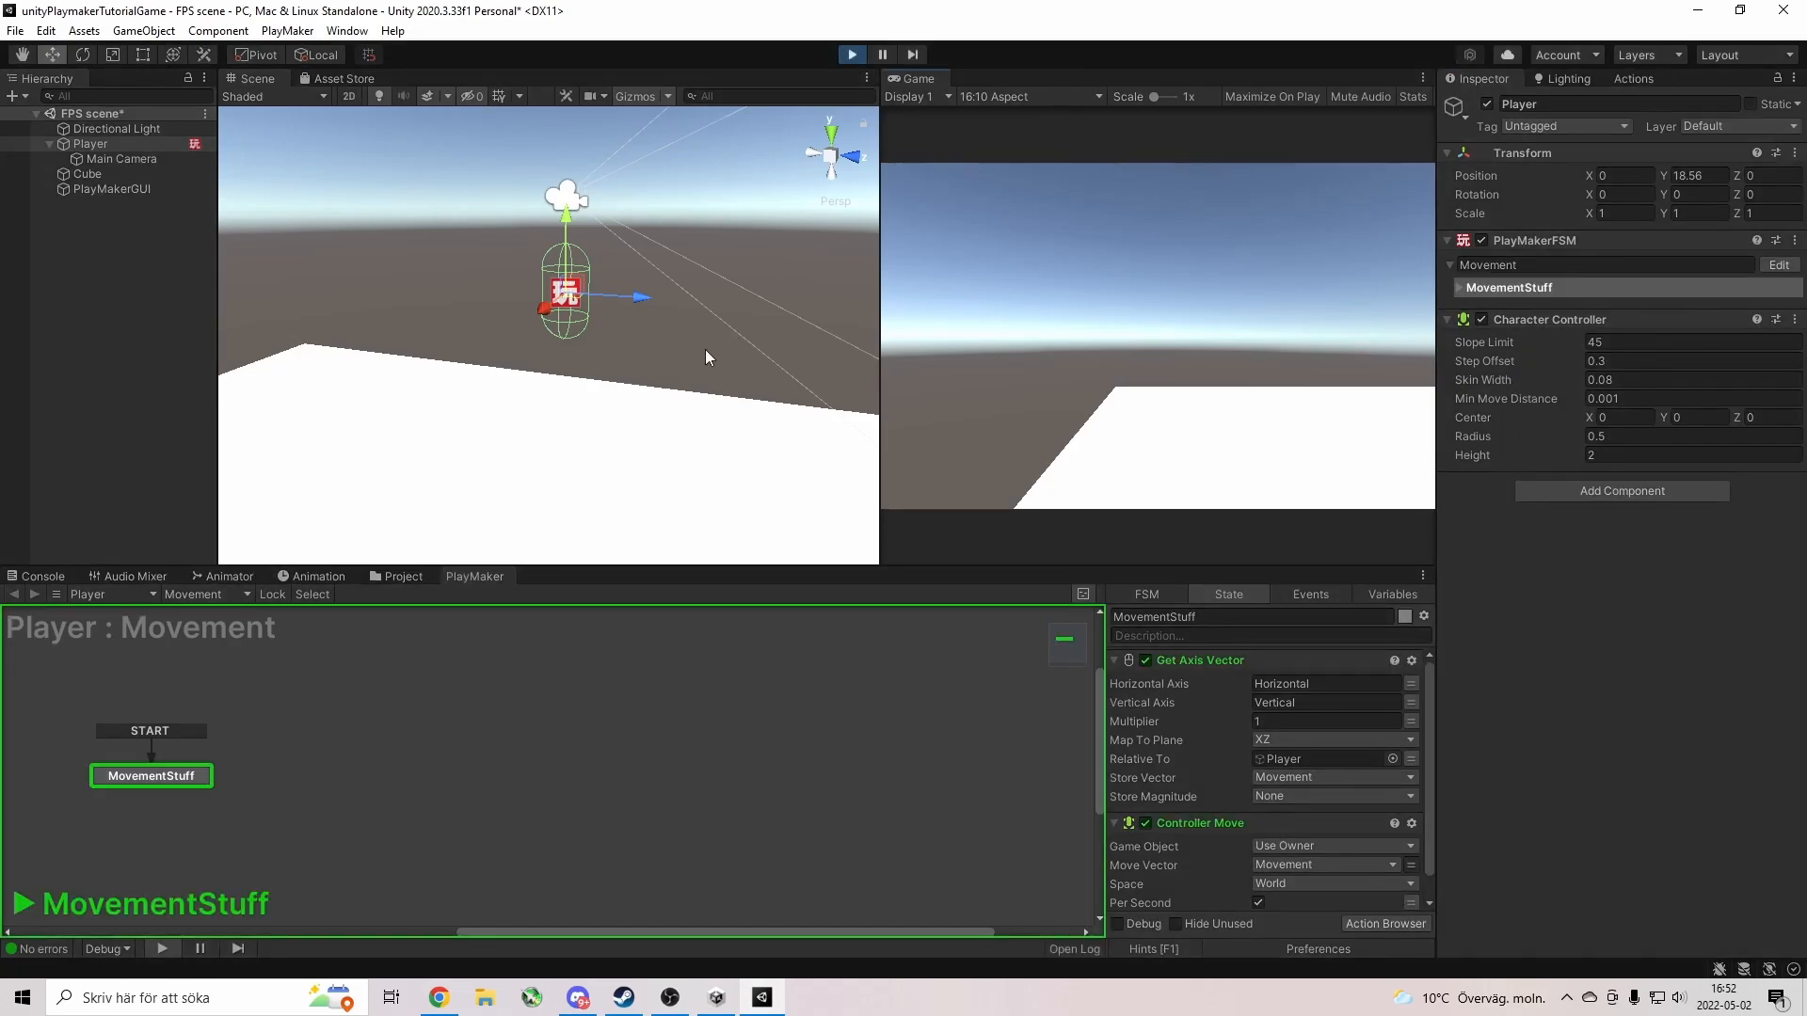
key("w")
key("s")
key("d")
key("d")
key("s")
key("a")
key("w")
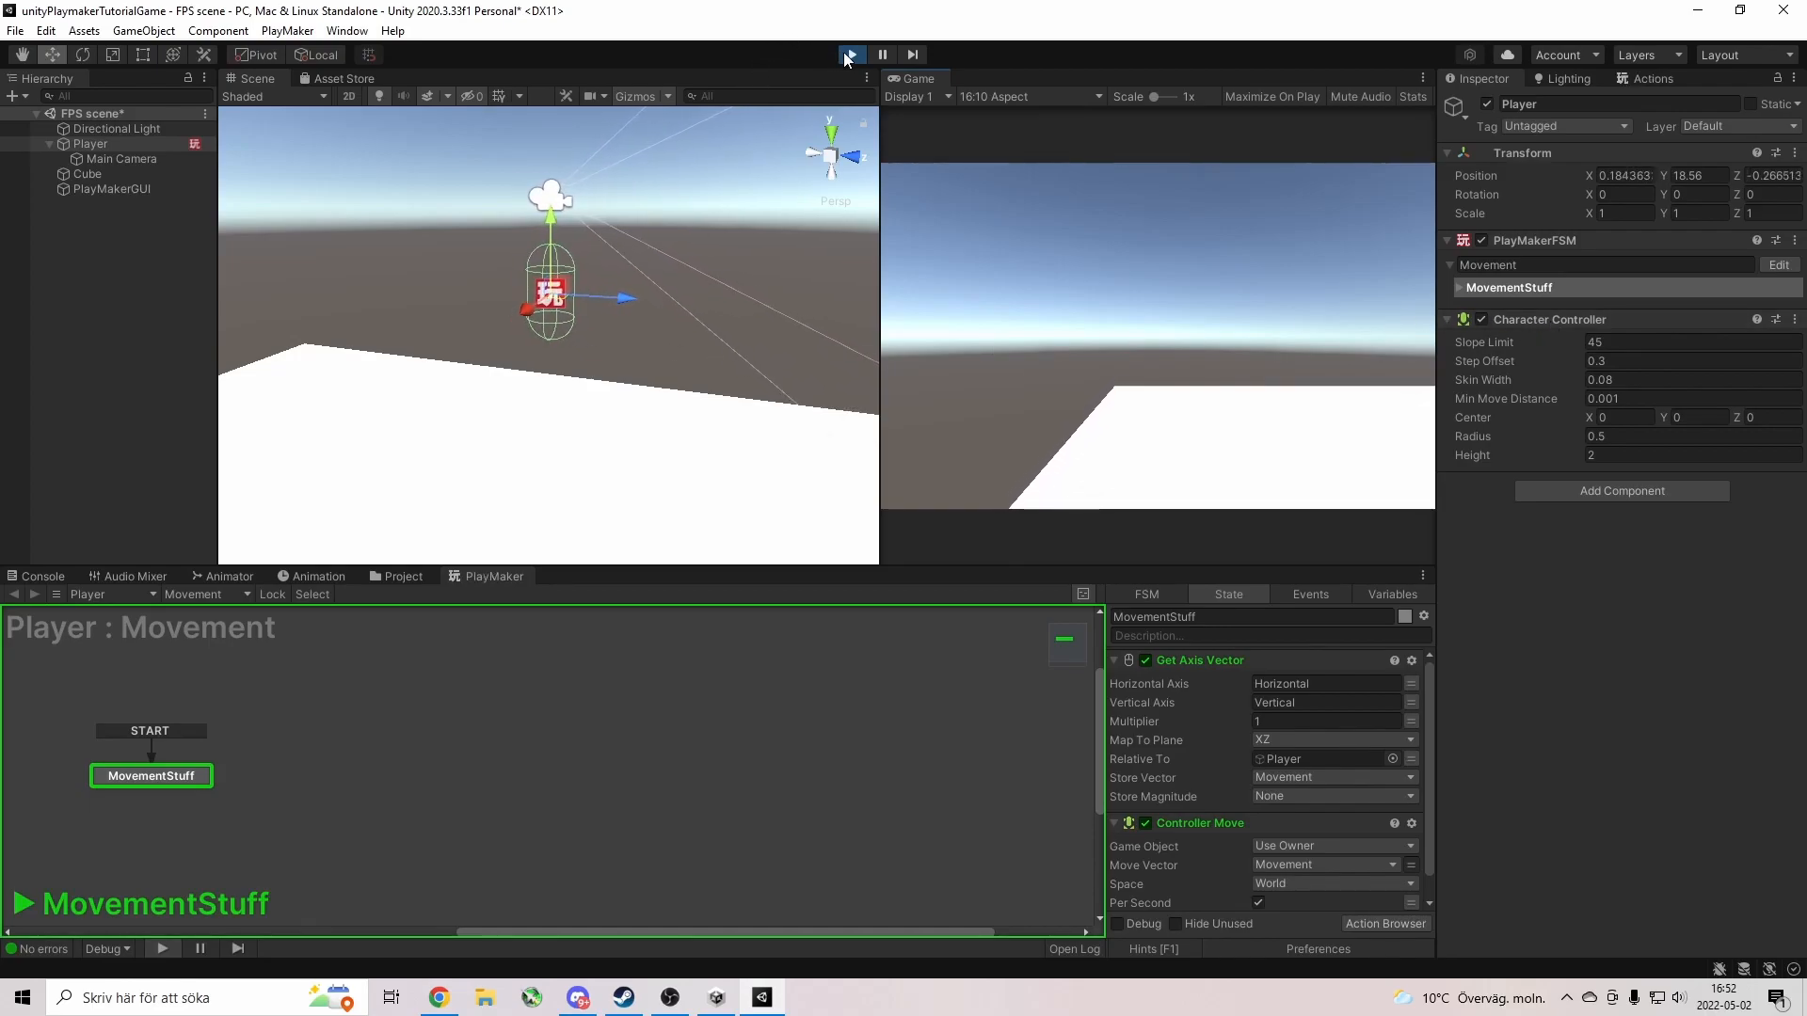
key("d")
key("s")
left_click(845, 54)
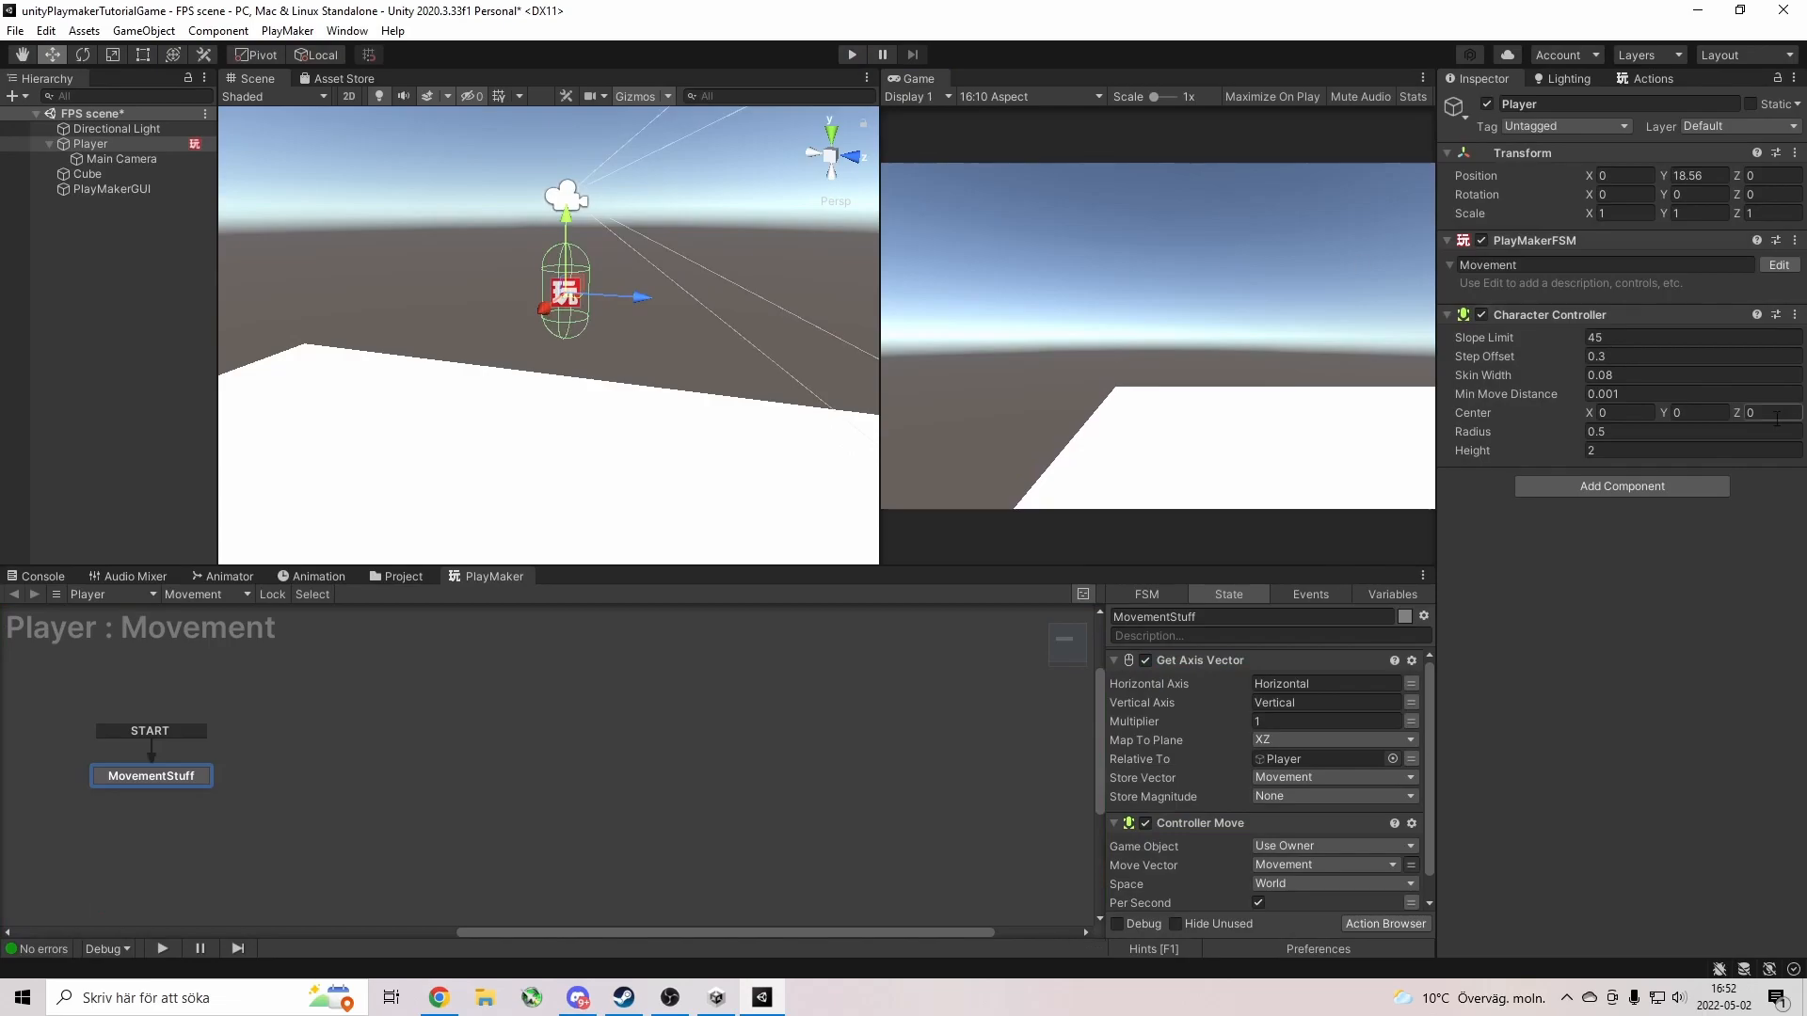
Add a Rigidbody component back to the Player, searching 'Rig'.
left_click(1651, 487)
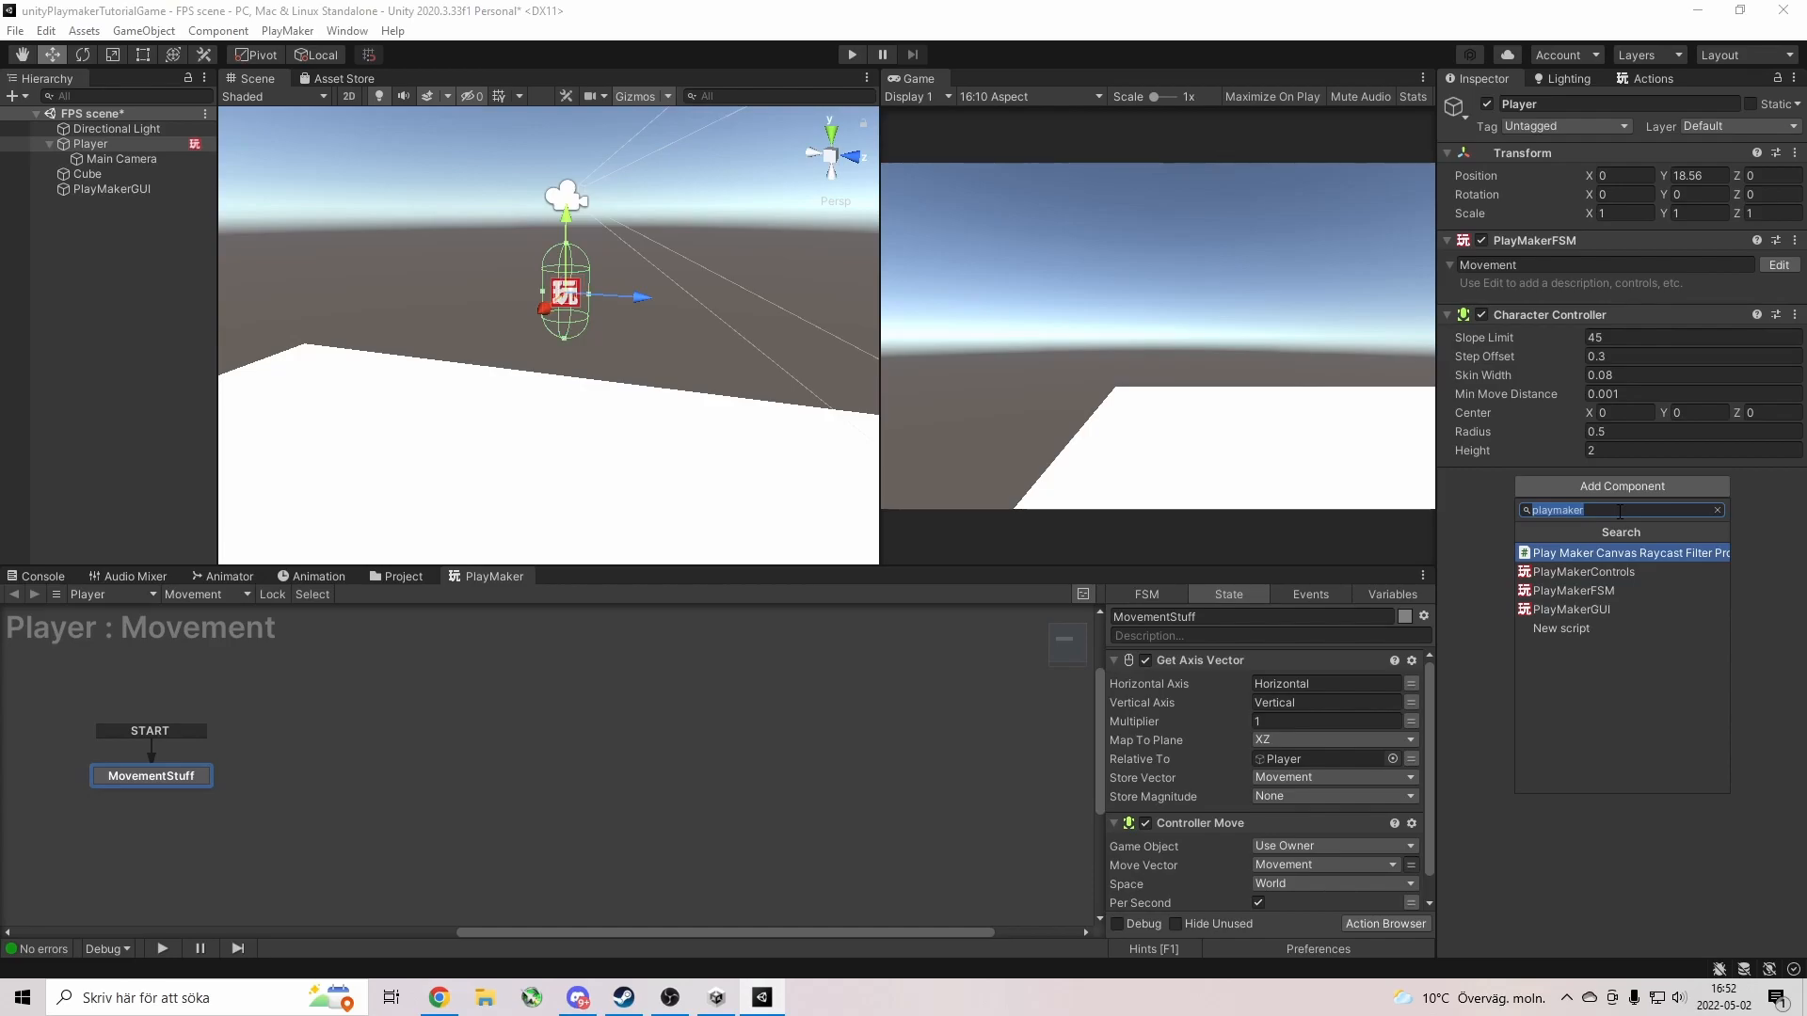
type("Rig")
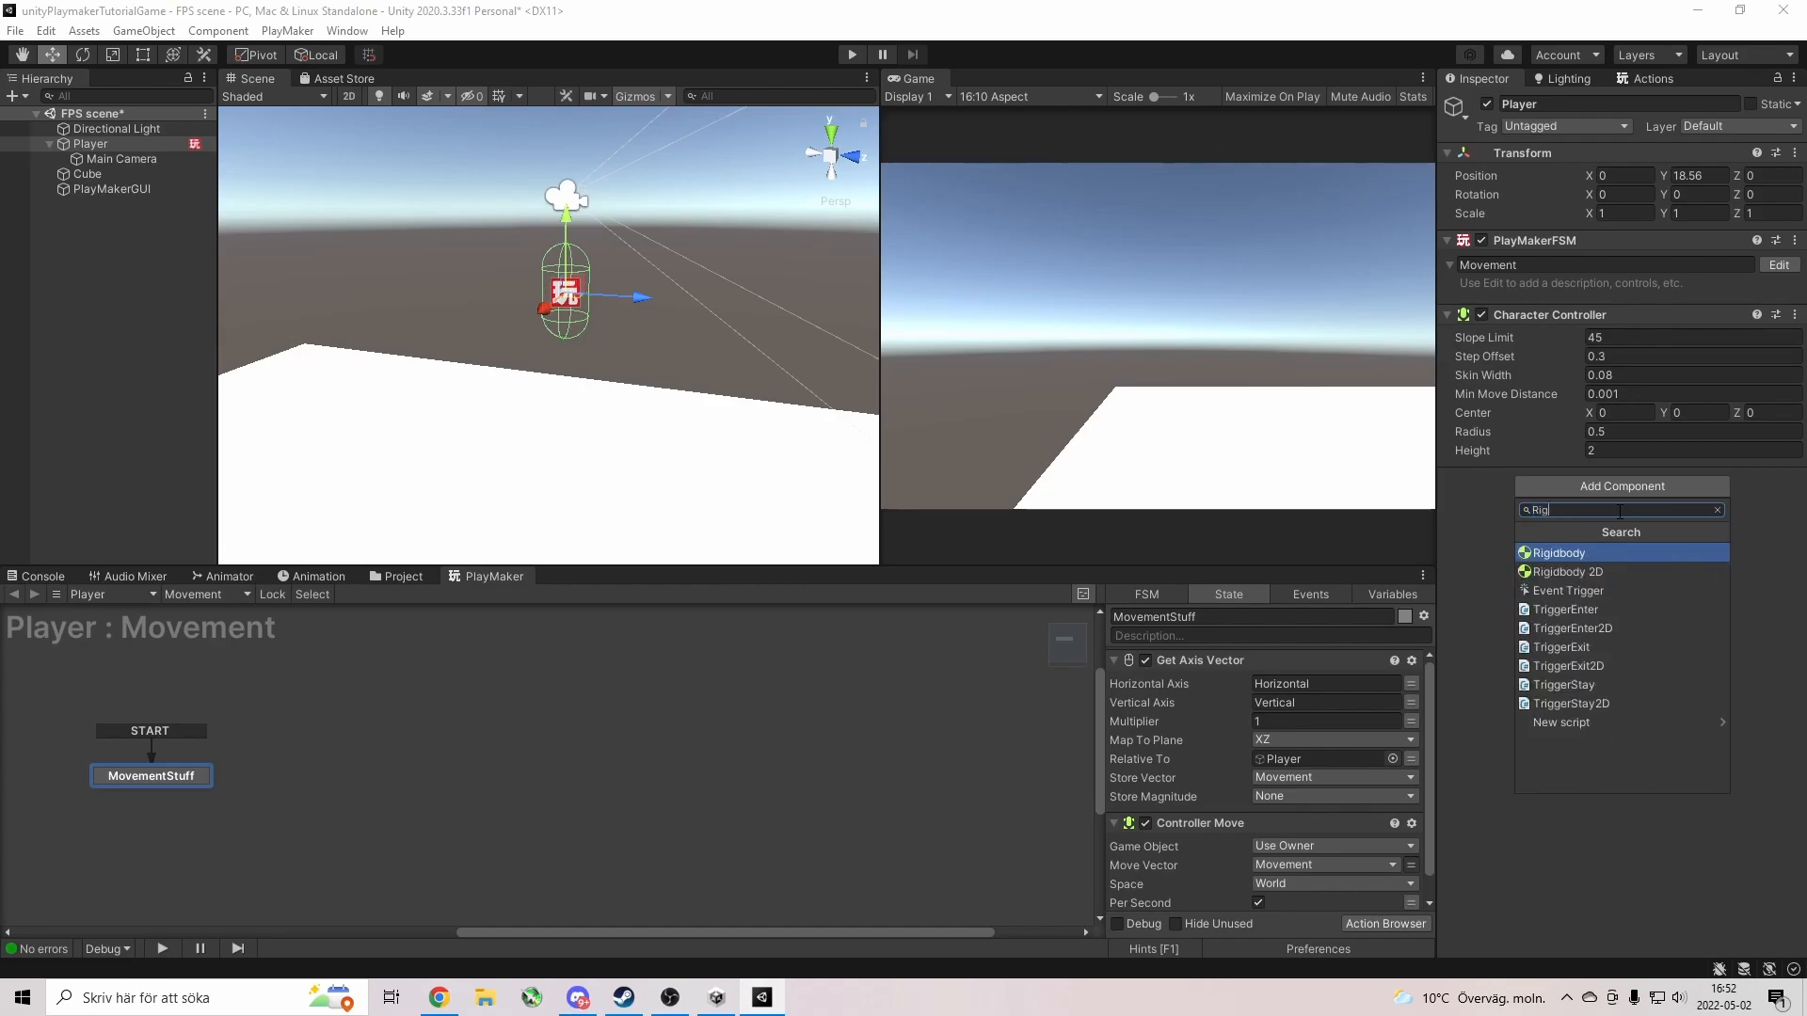
left_click(1555, 552)
left_click(1449, 478)
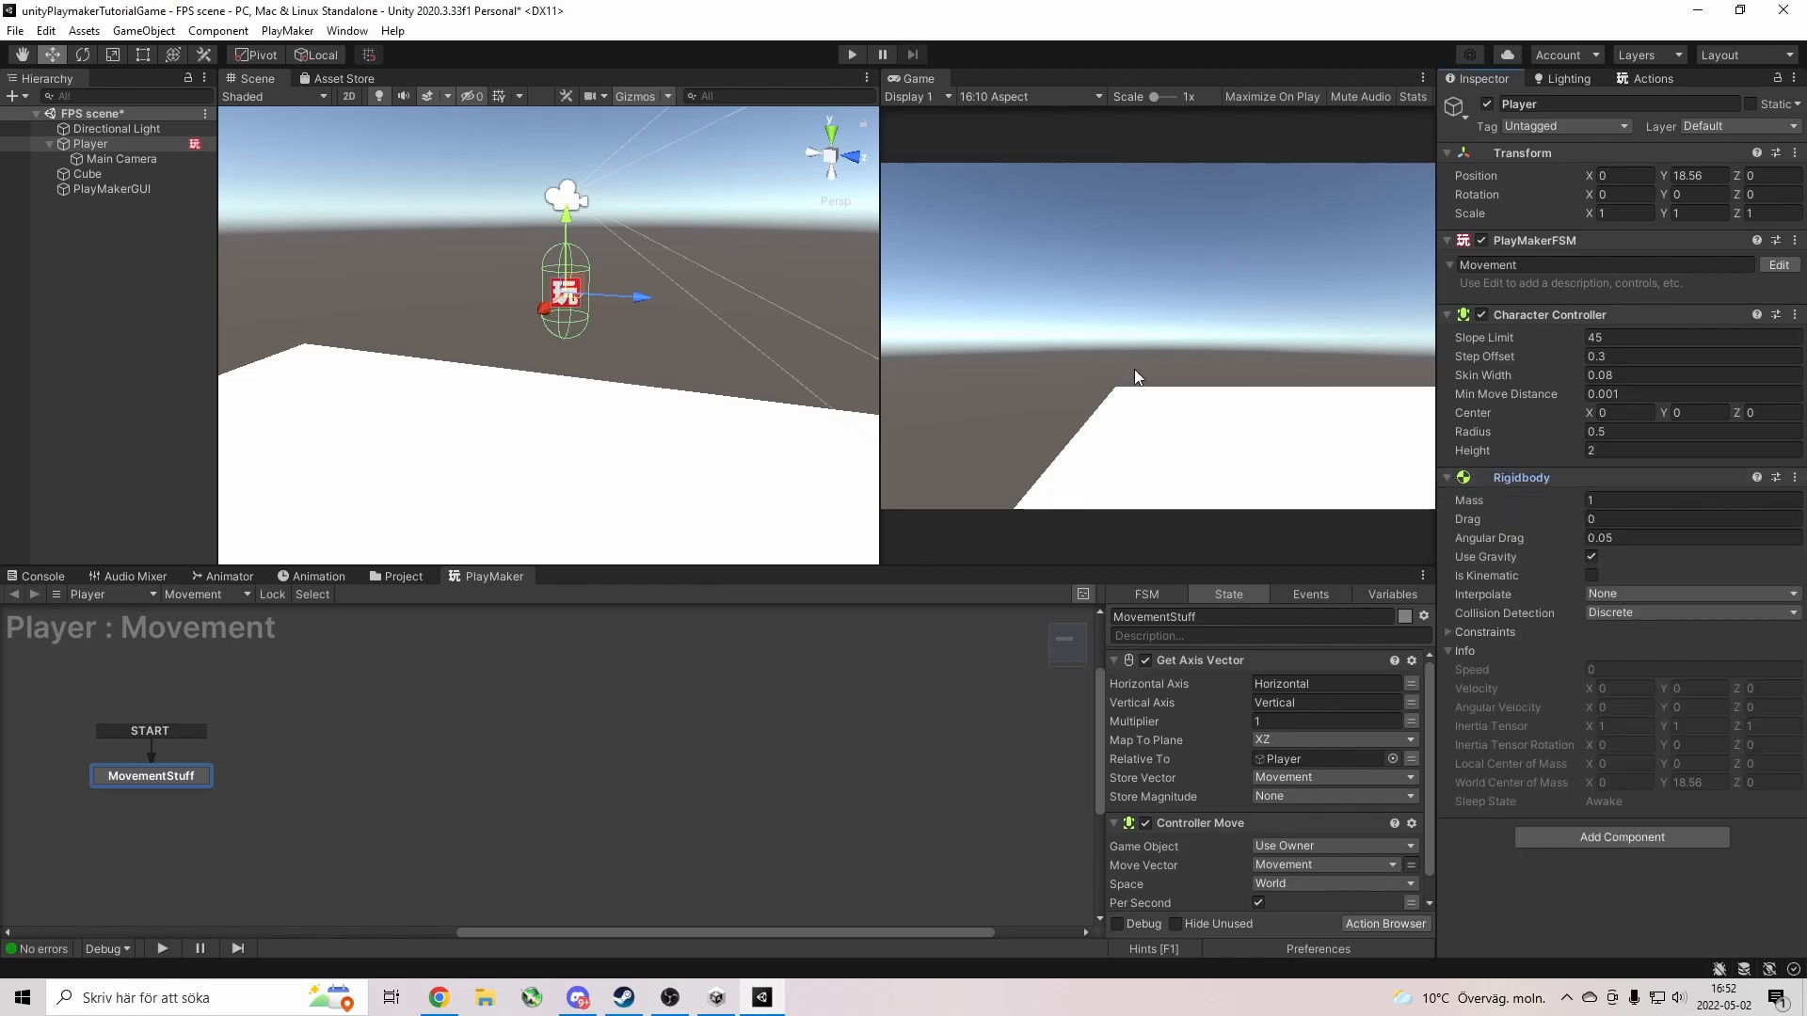
Test-run the Player with WASD, stop, then disable its Character Controller.
left_click(852, 55)
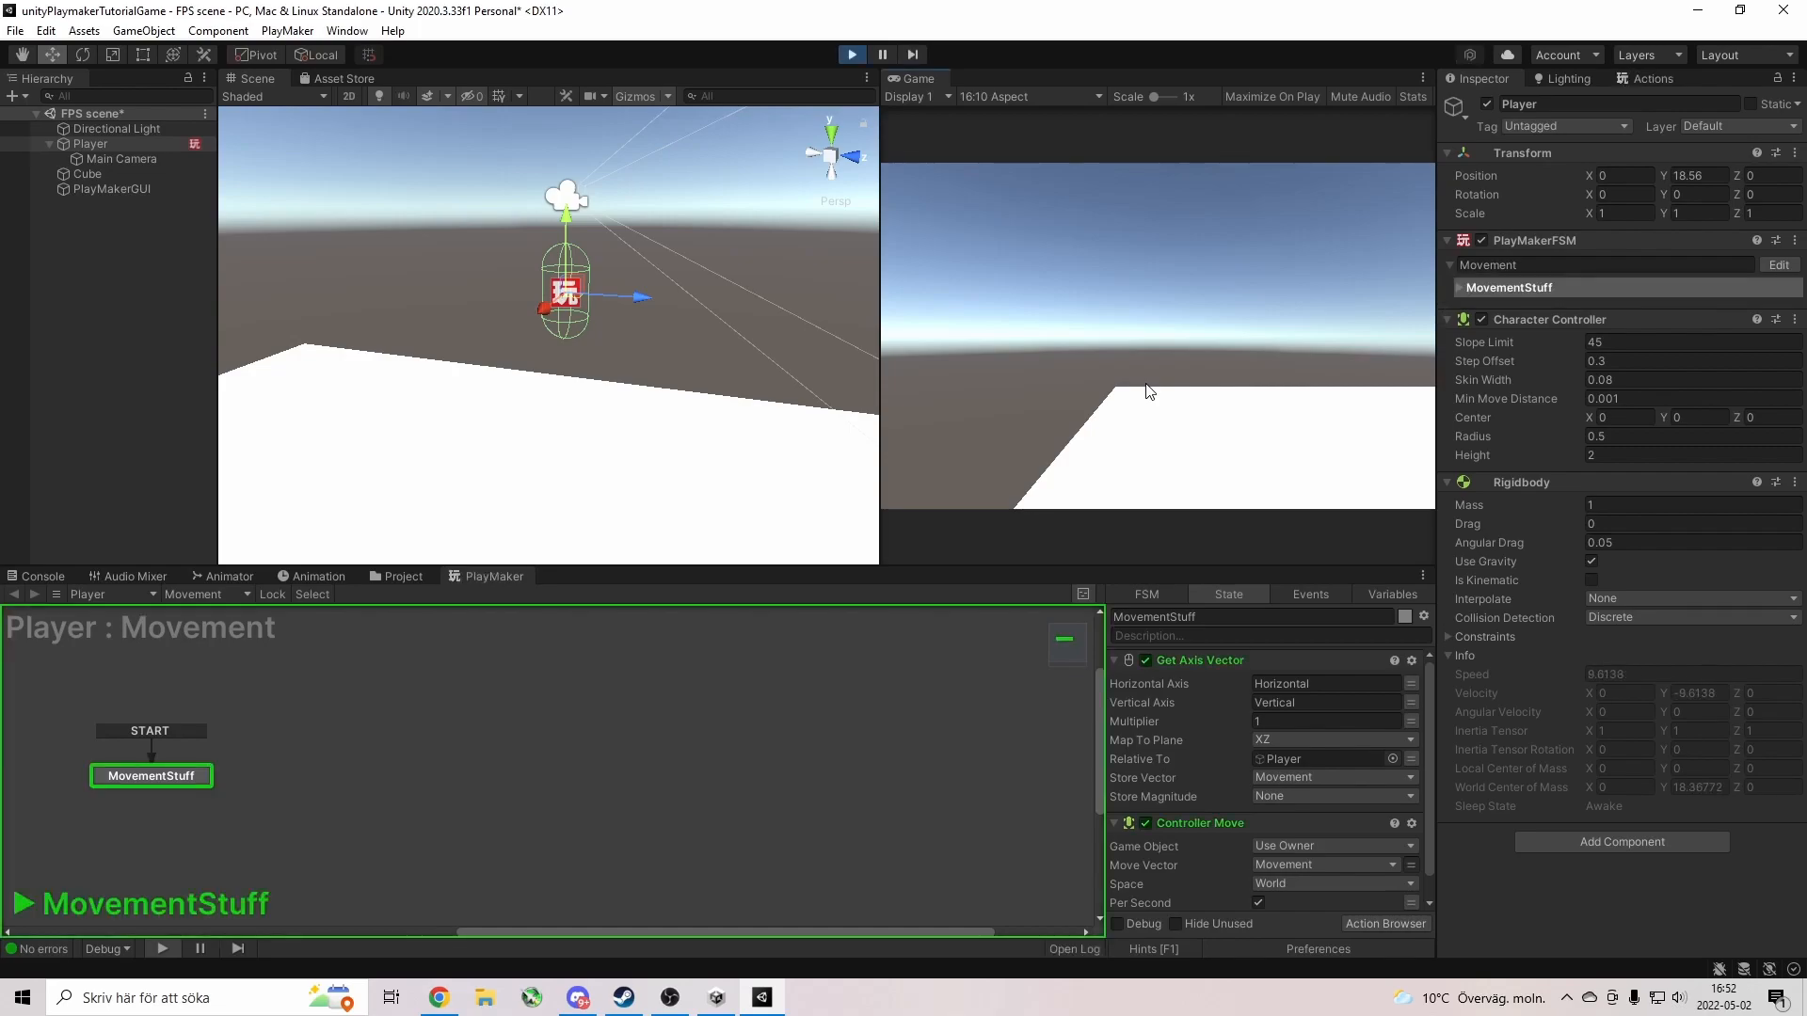
key("w")
key("d")
key("d")
key("s")
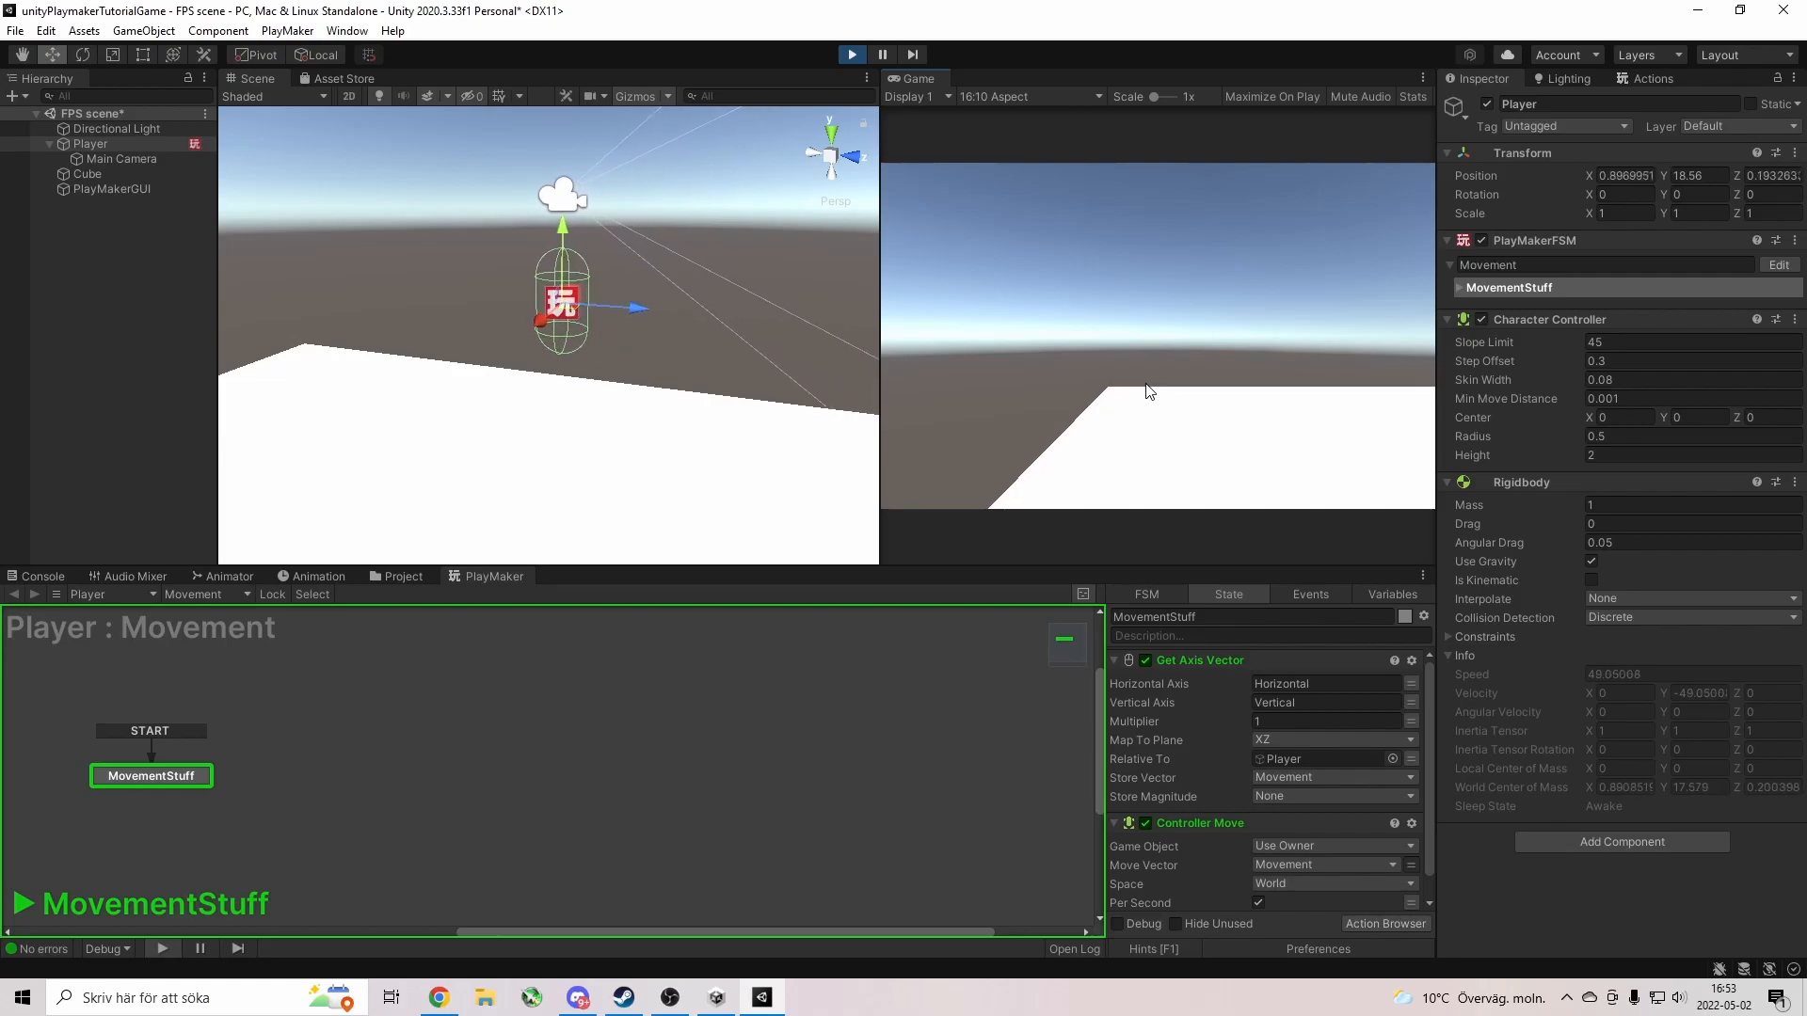
key("d")
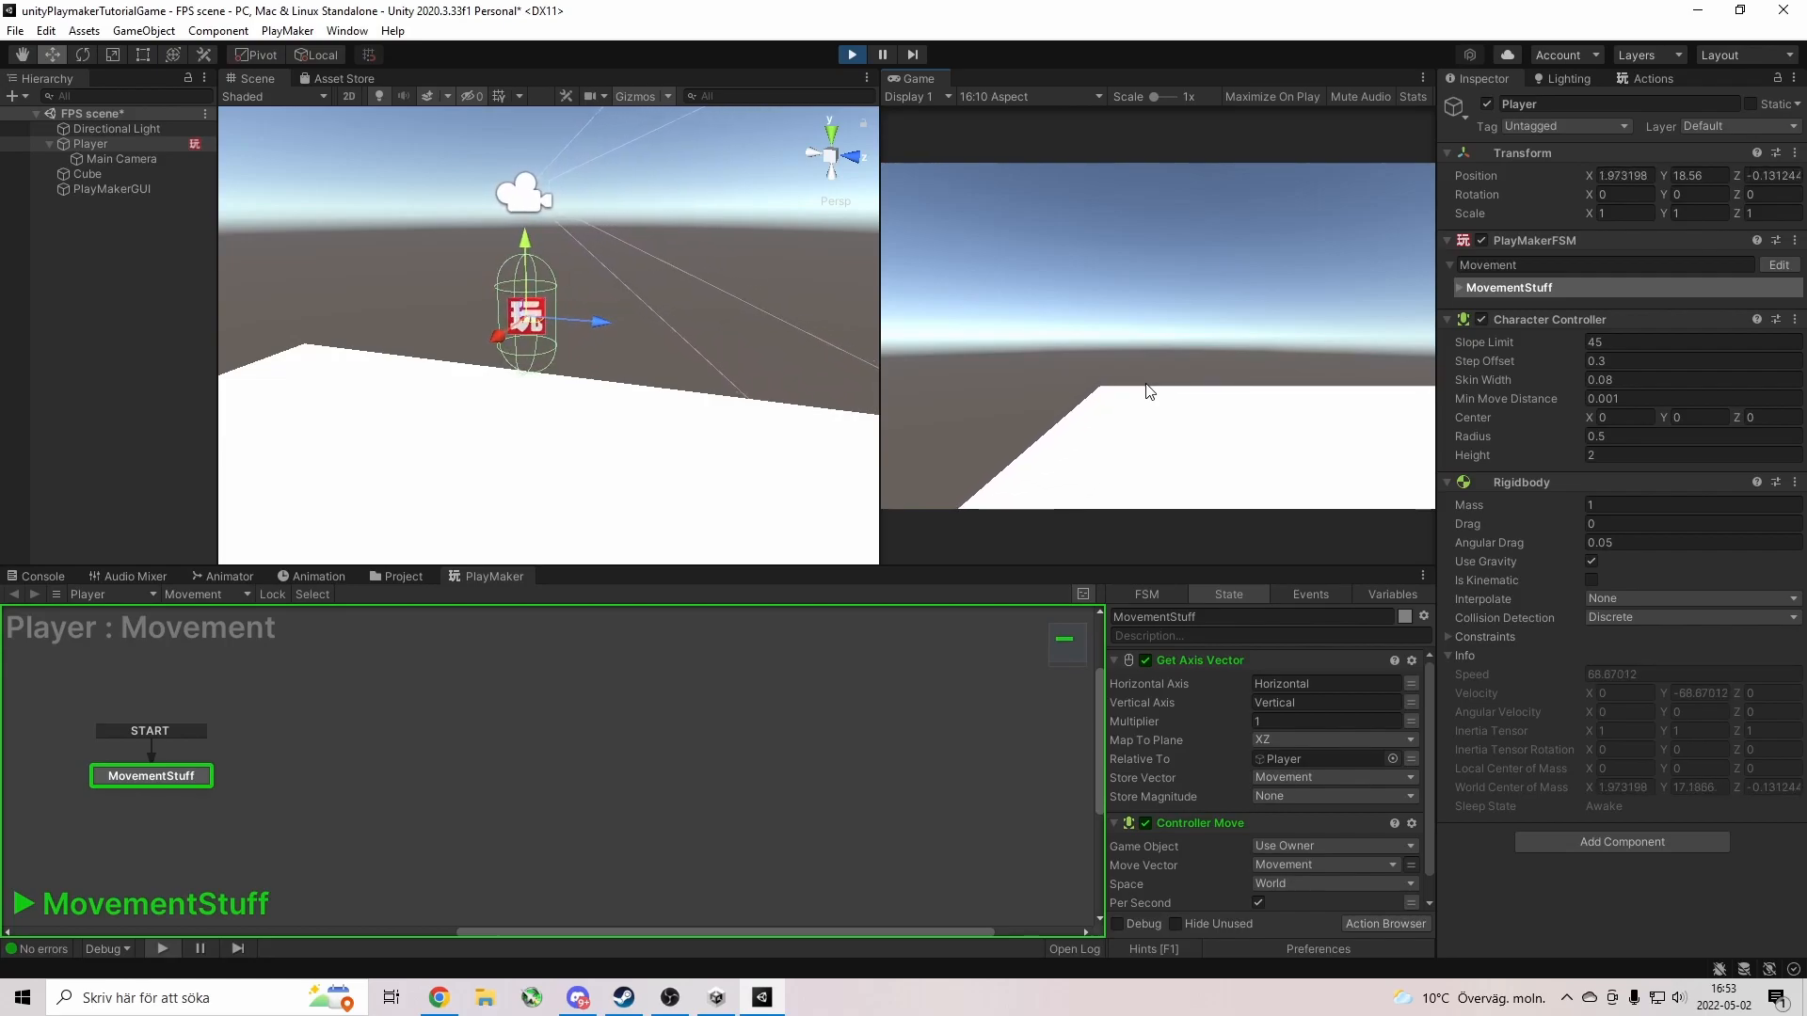
left_click(853, 57)
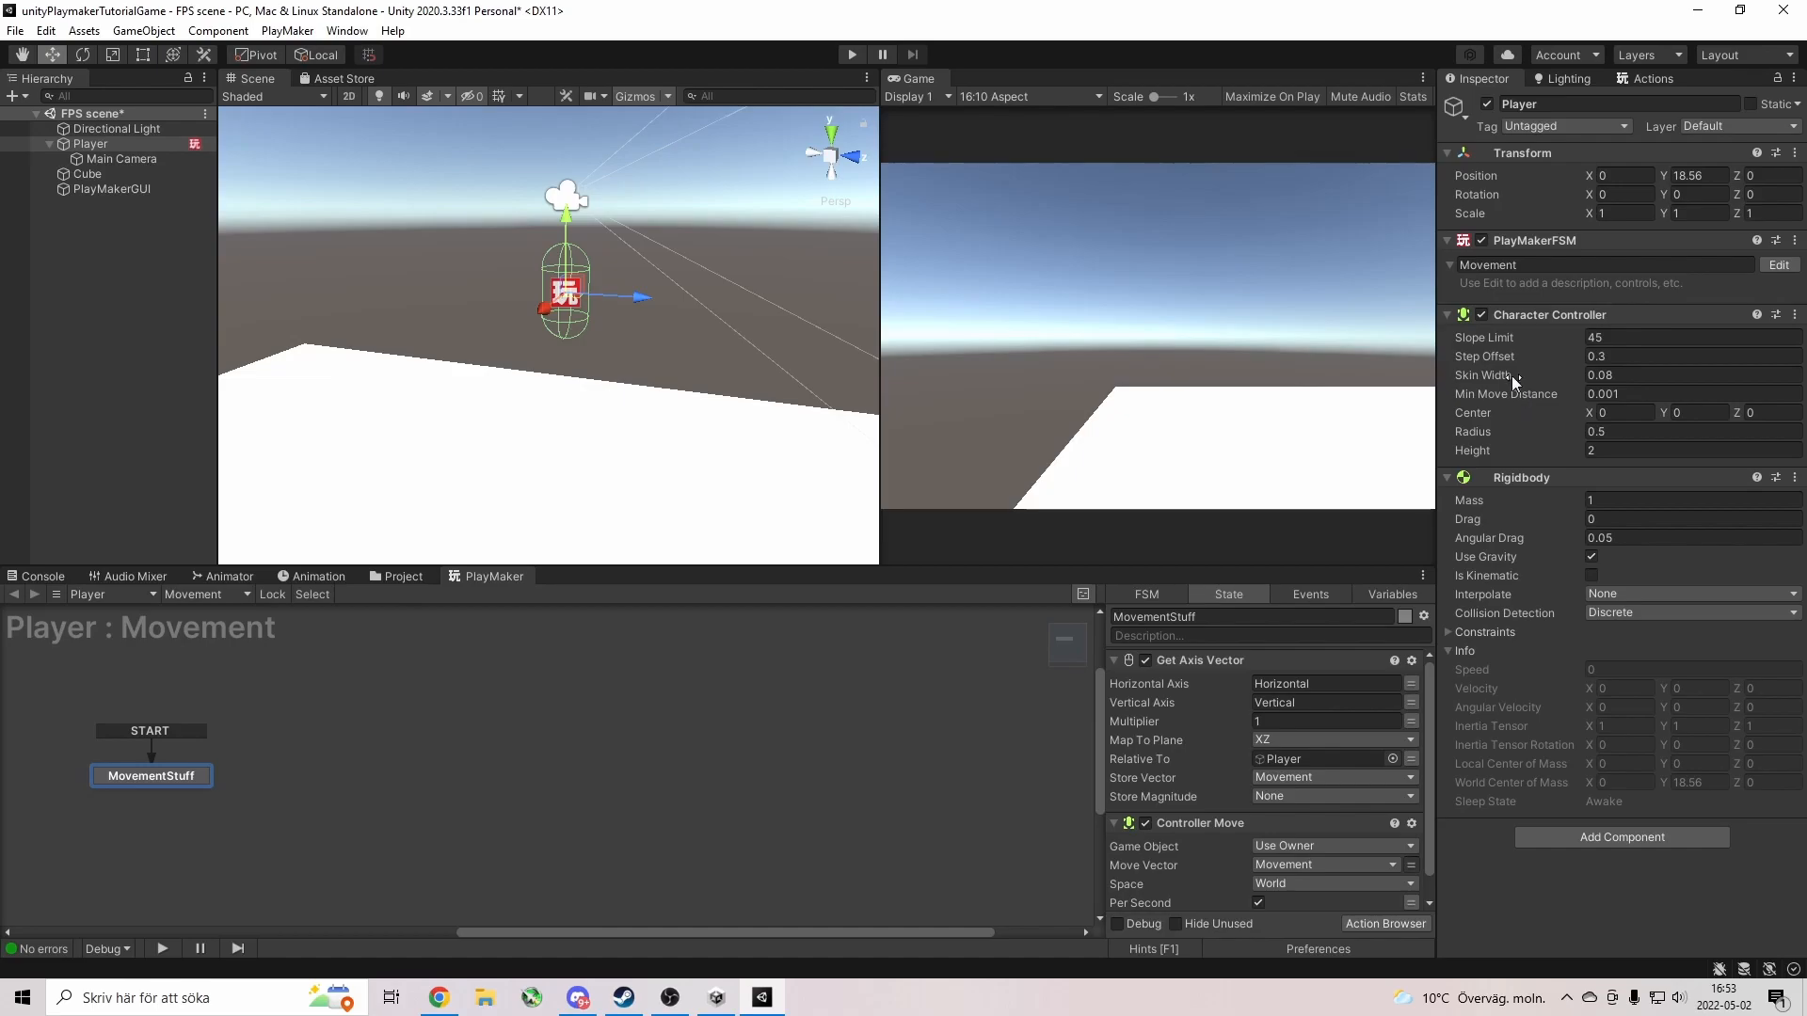
left_click(1481, 315)
left_click(853, 53)
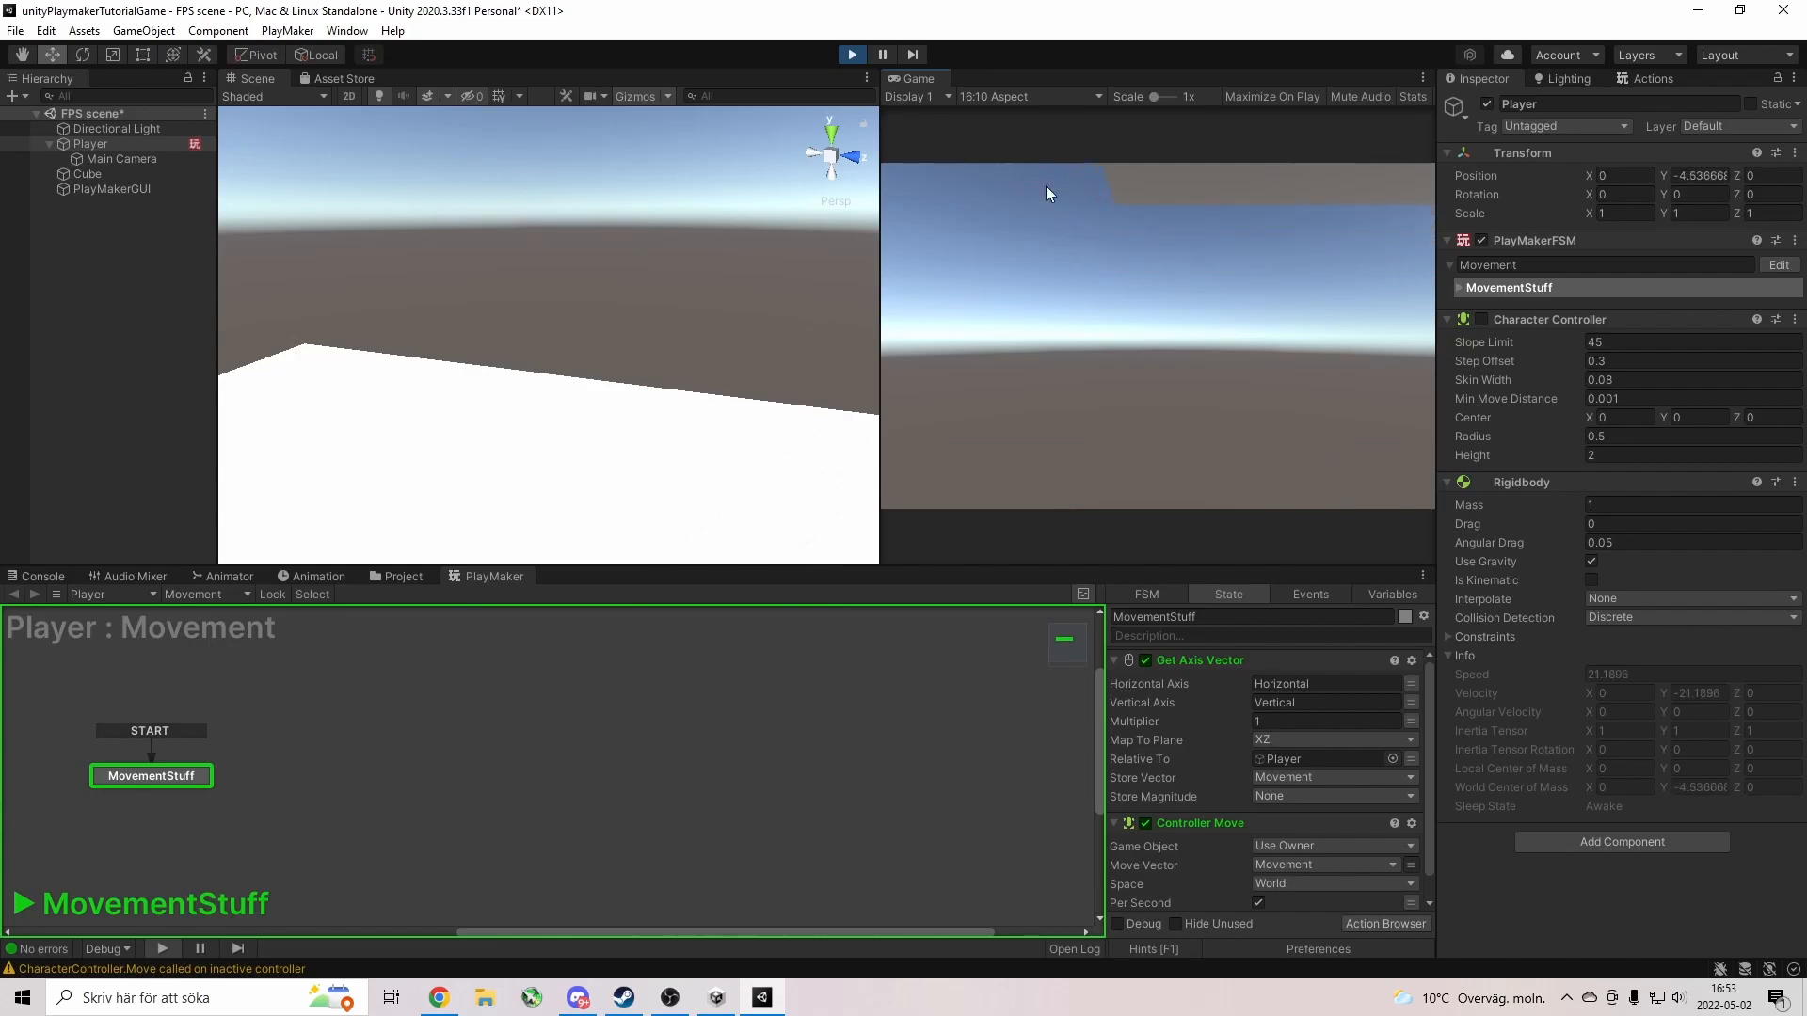
left_click(853, 53)
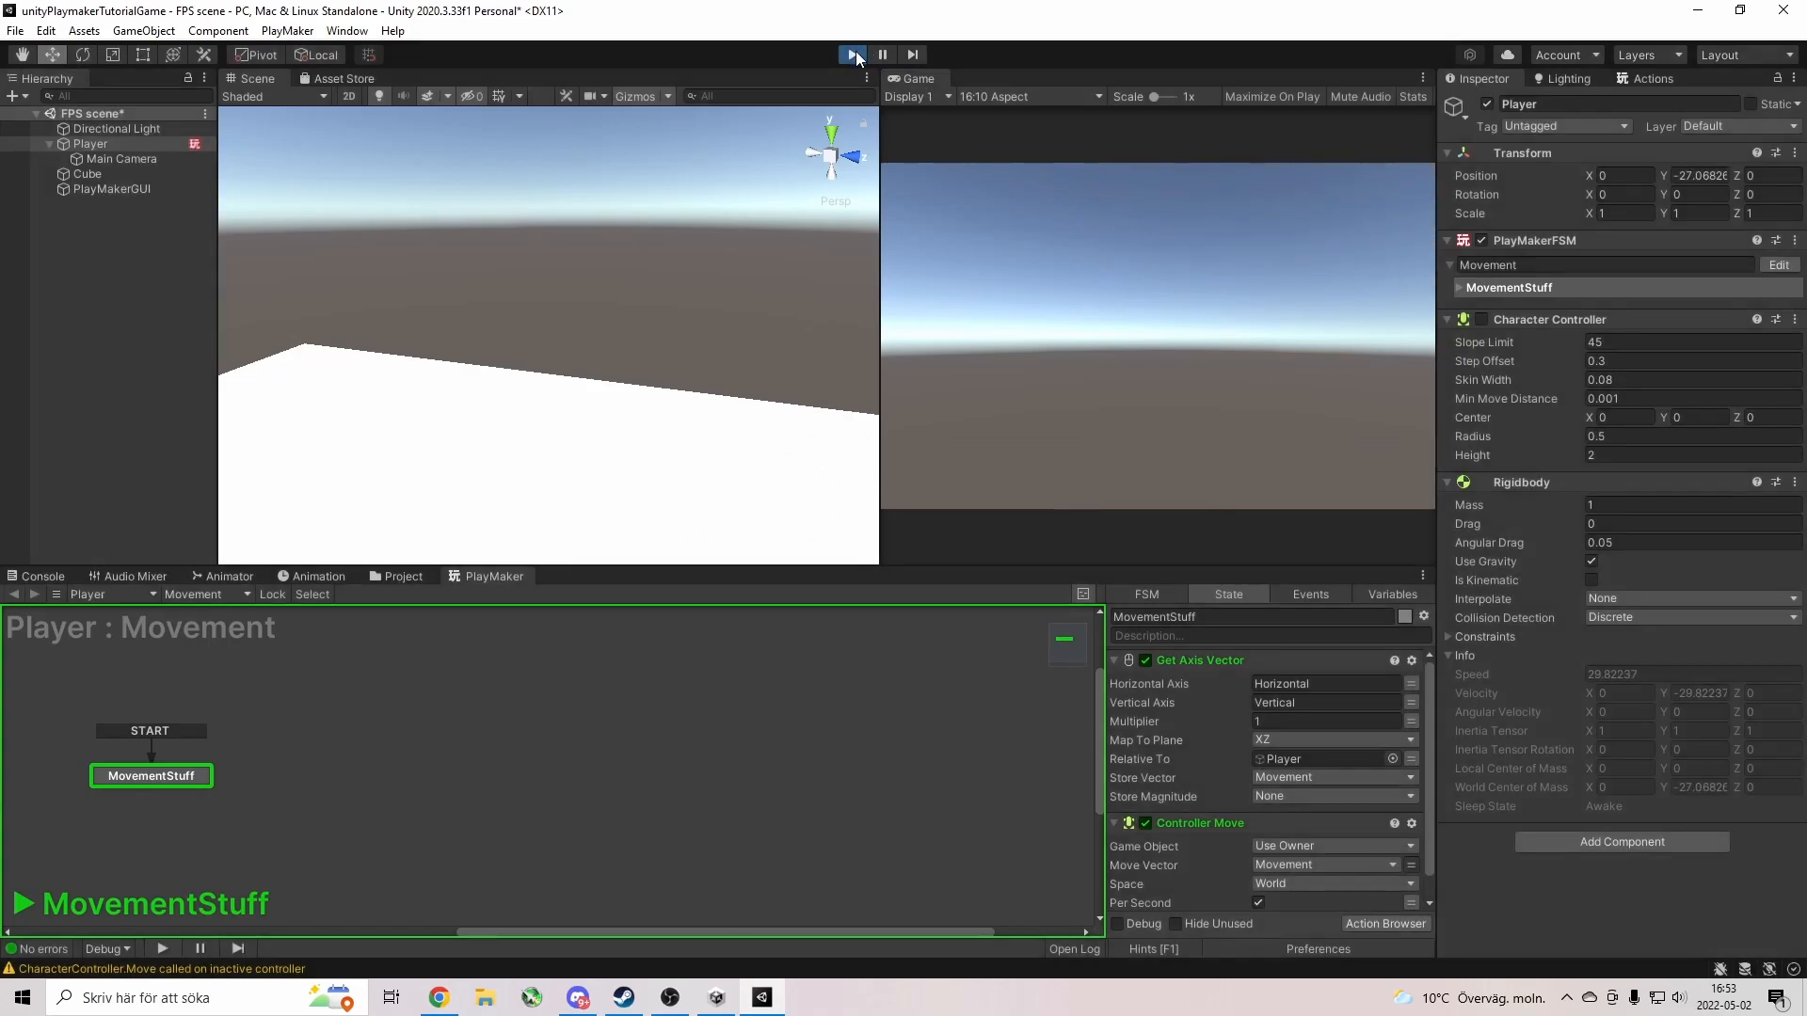
left_click(1482, 314)
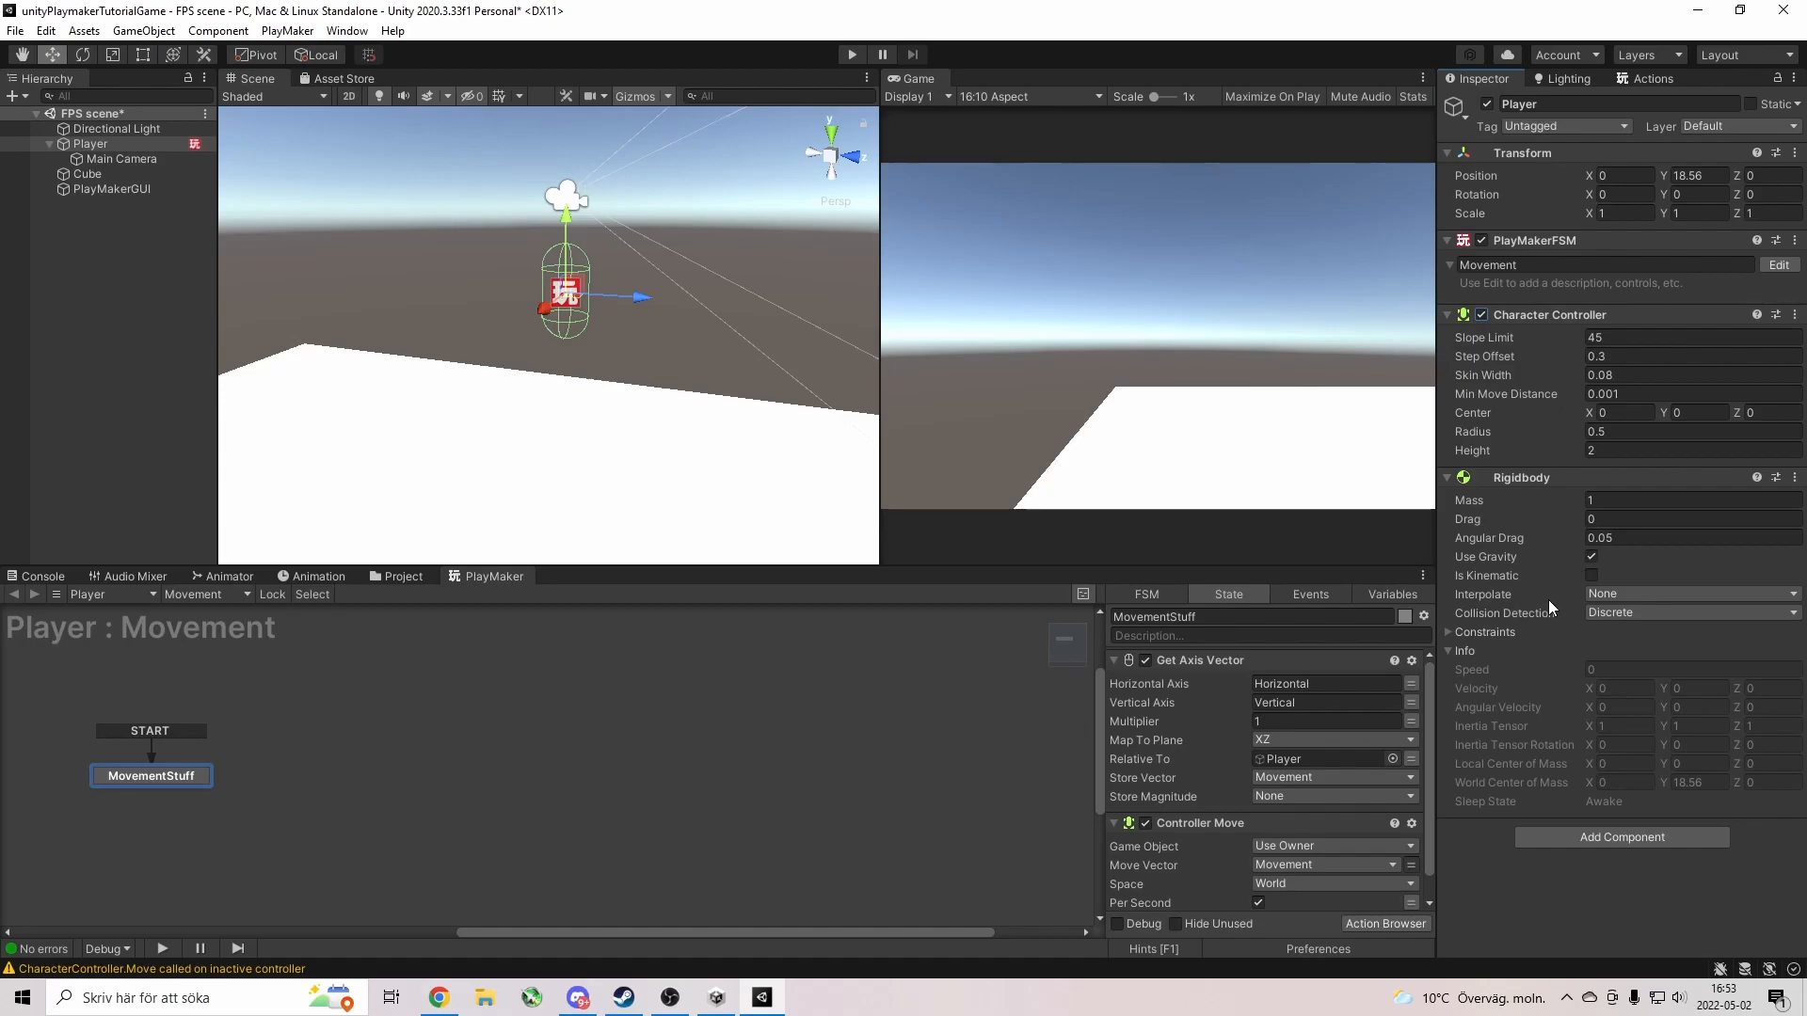
left_click_drag(1529, 477, 1526, 309)
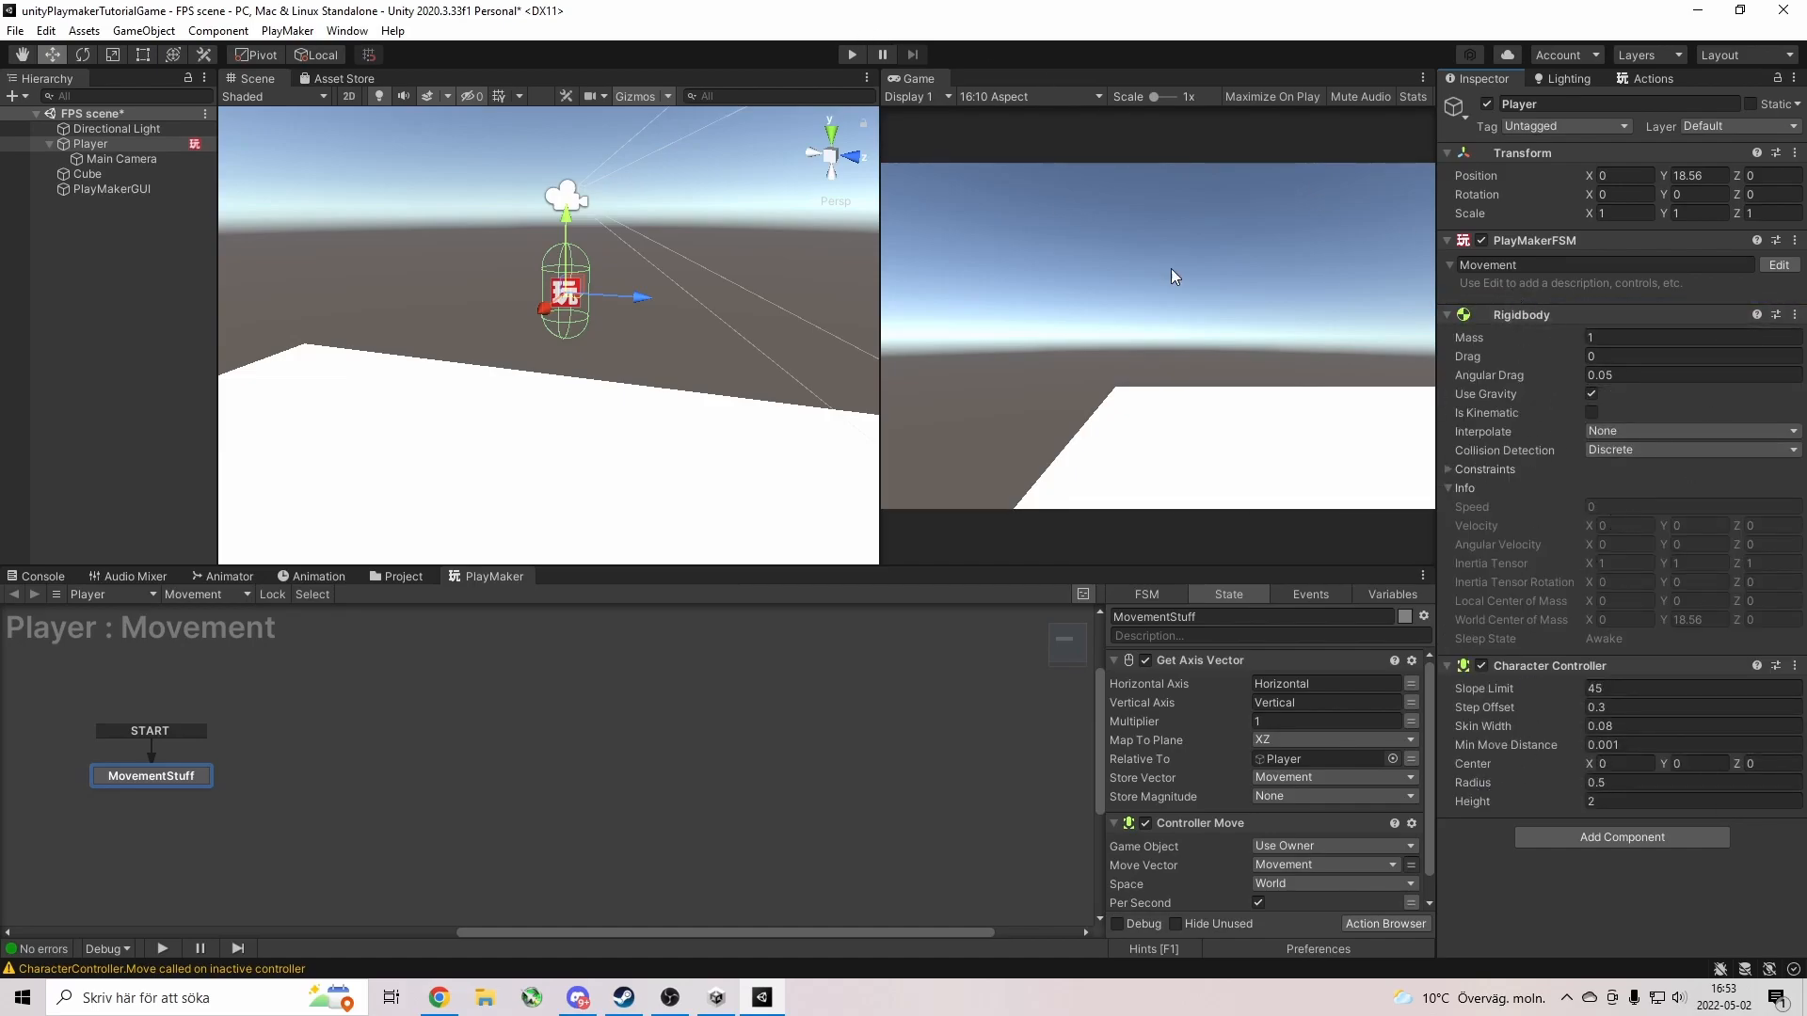
left_click(851, 53)
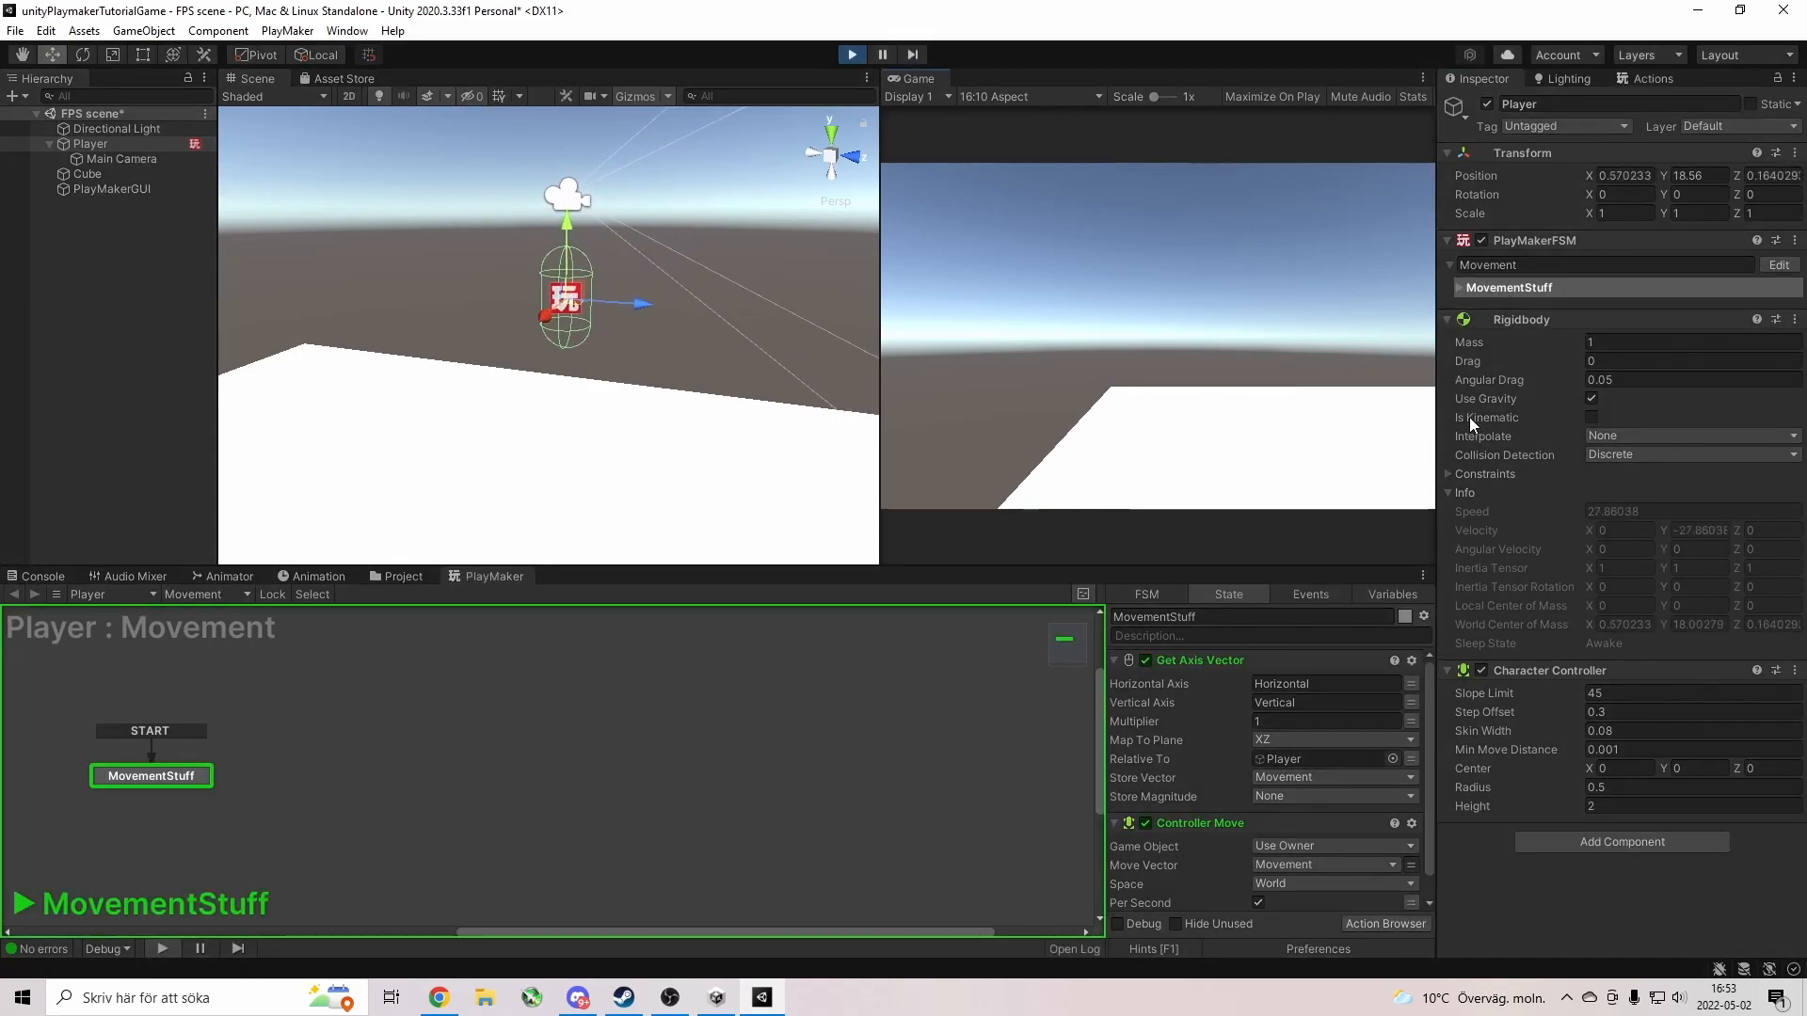
key("ctrl+p")
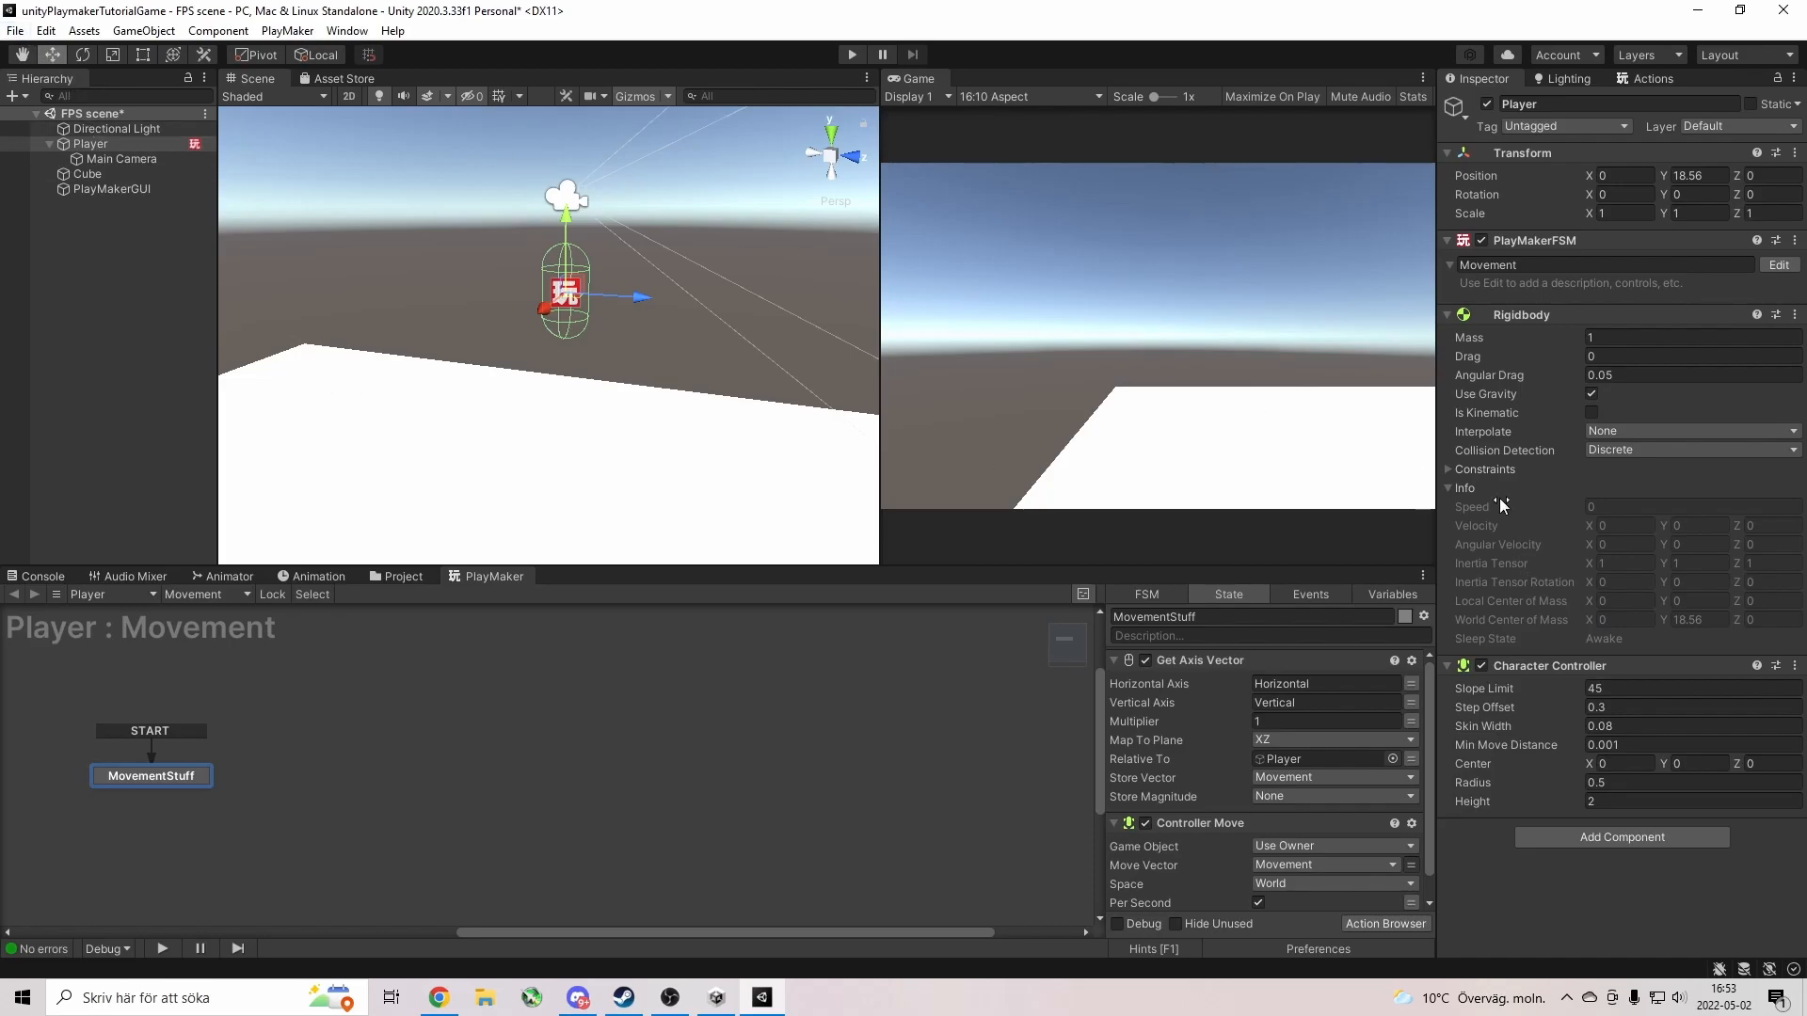
Switch off the Controller Move action, do a brief test run, then open Add Component.
left_click(1448, 469)
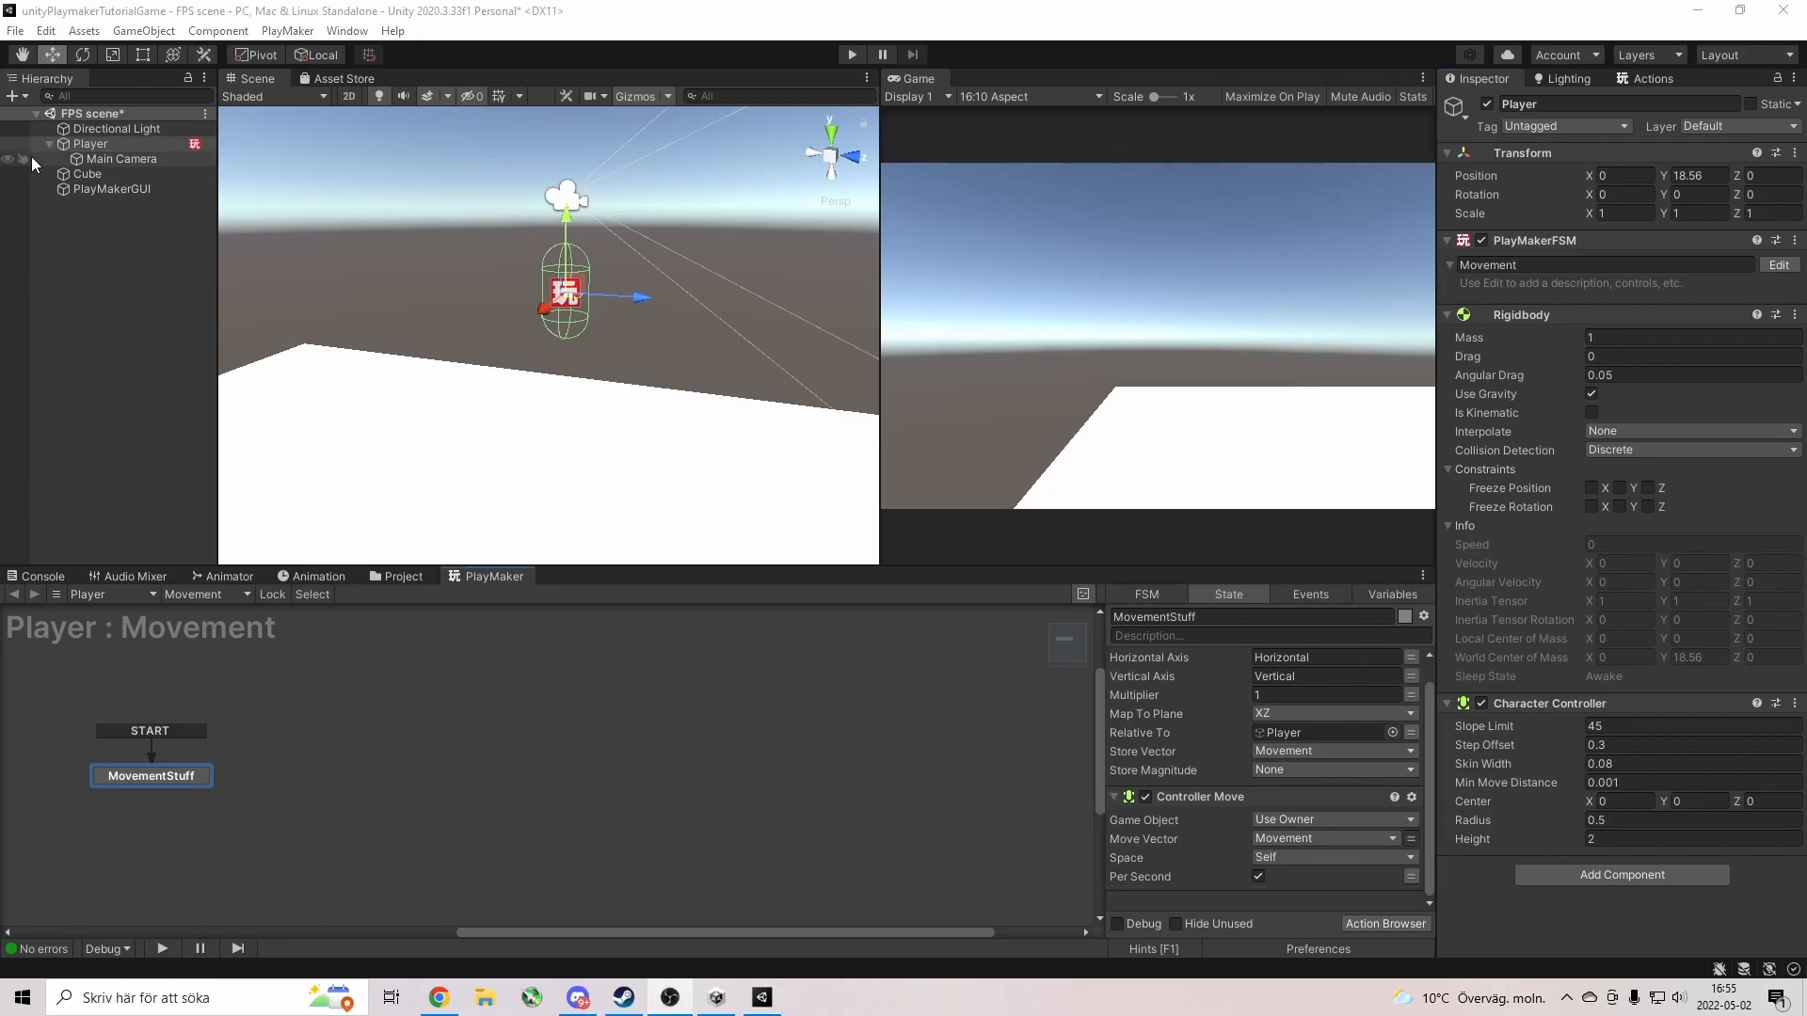
left_click(1144, 798)
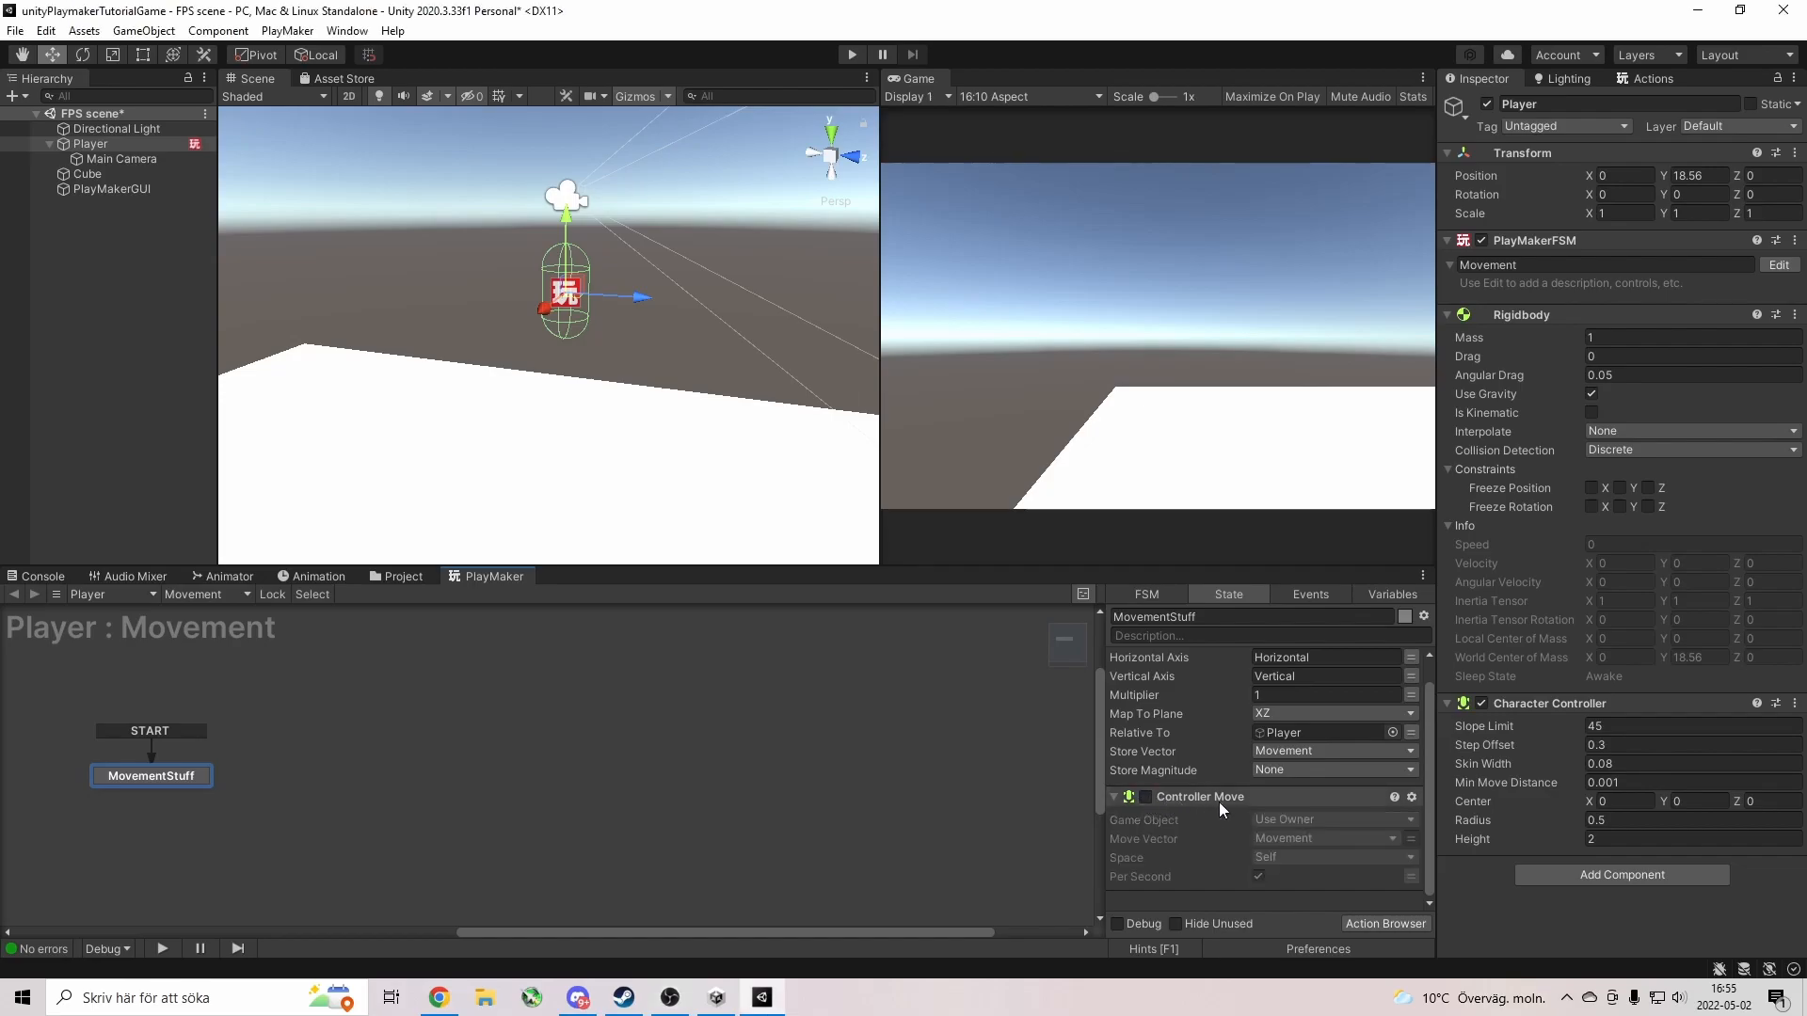
left_click(852, 55)
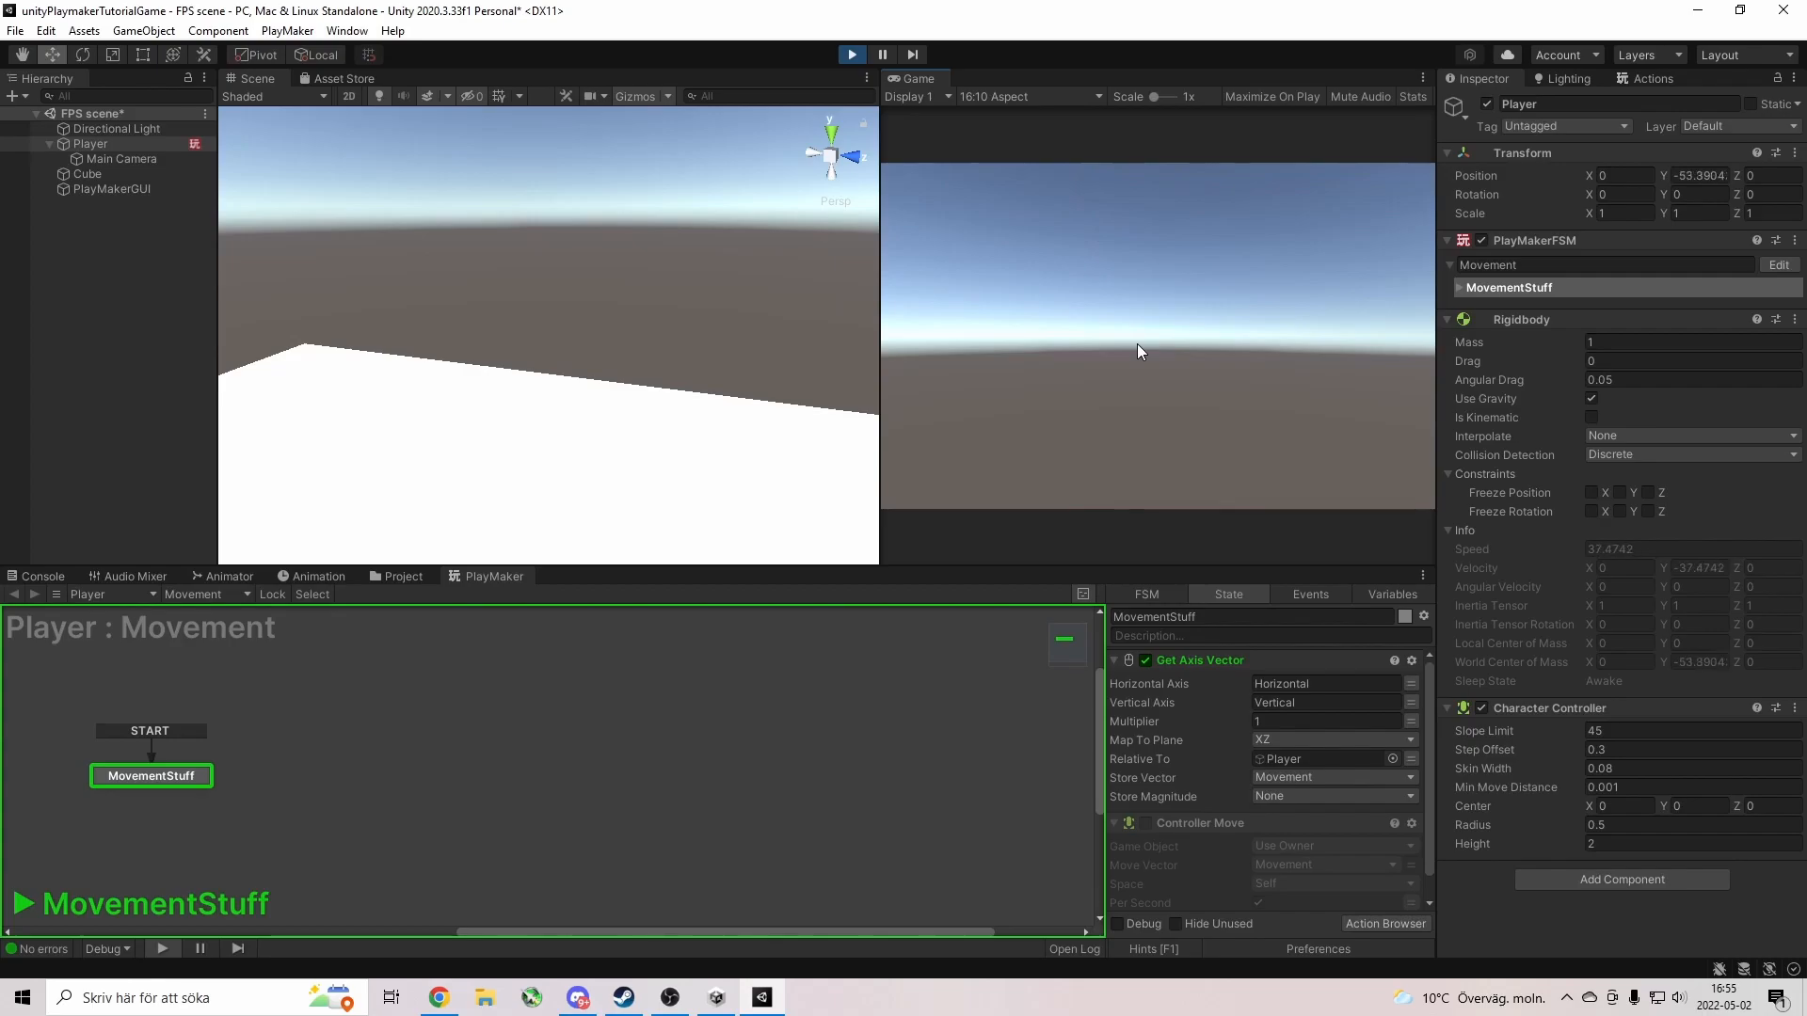
left_click(851, 55)
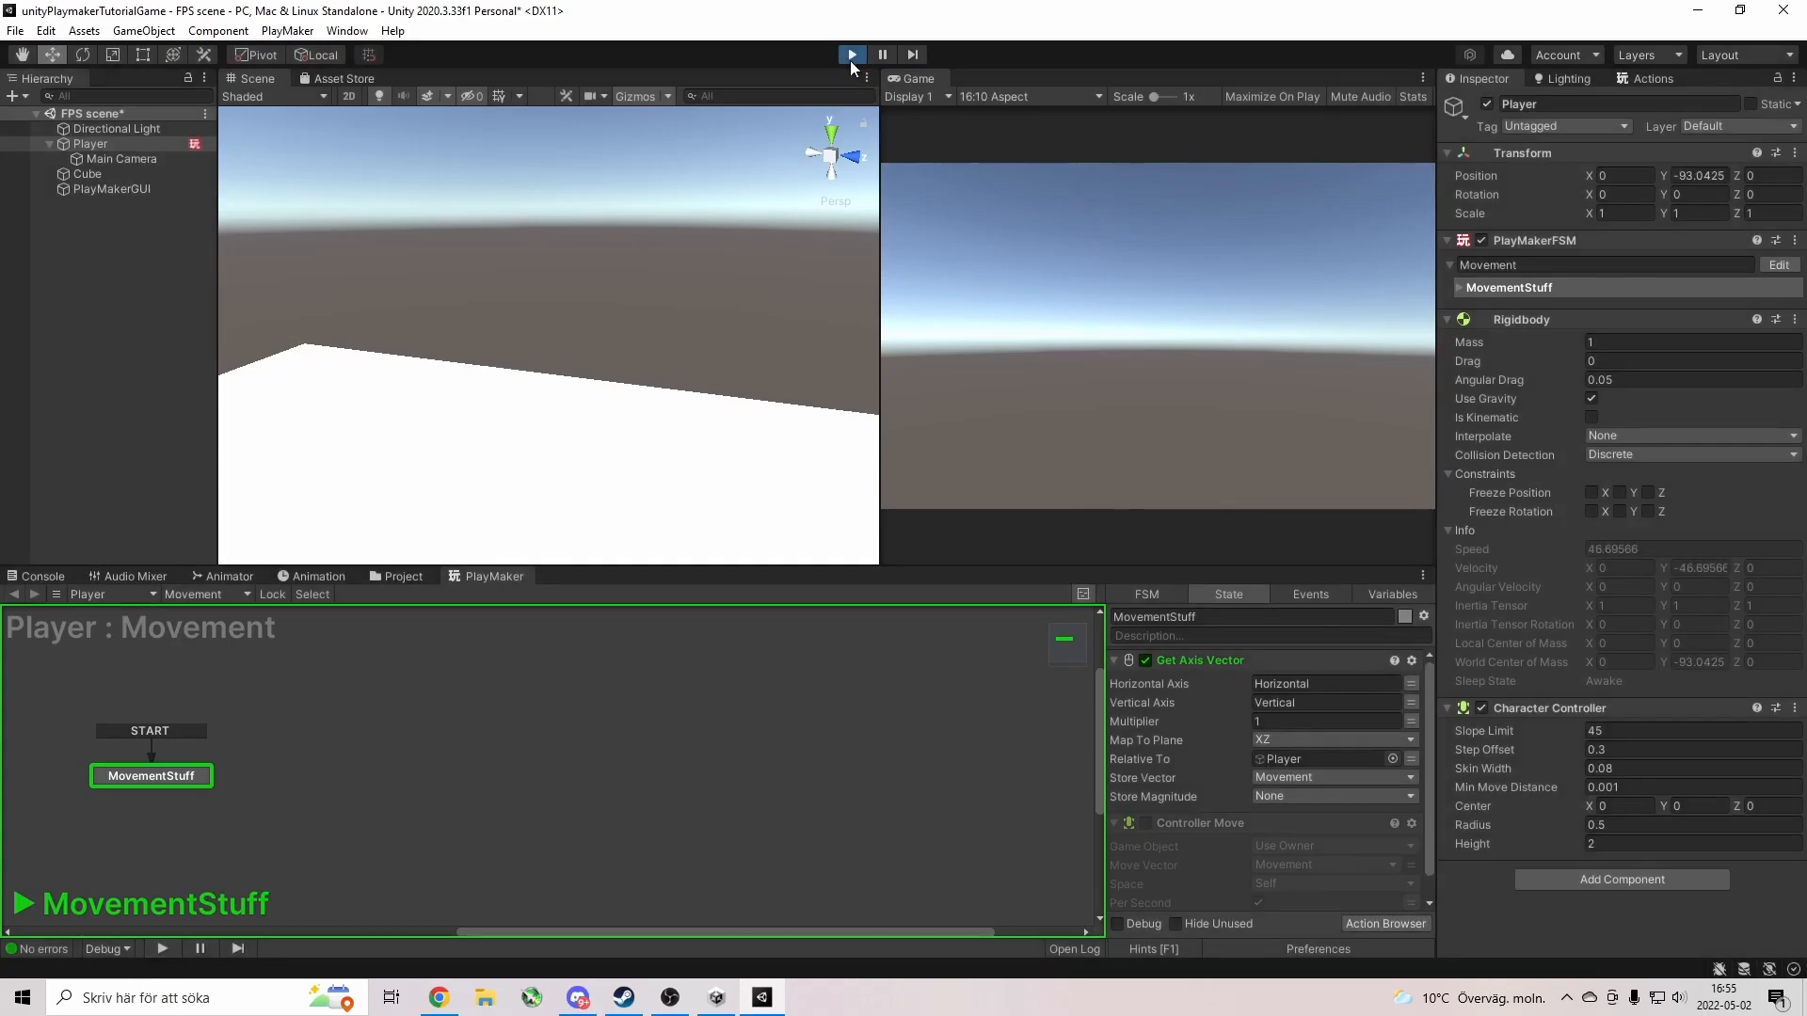
left_click(1646, 877)
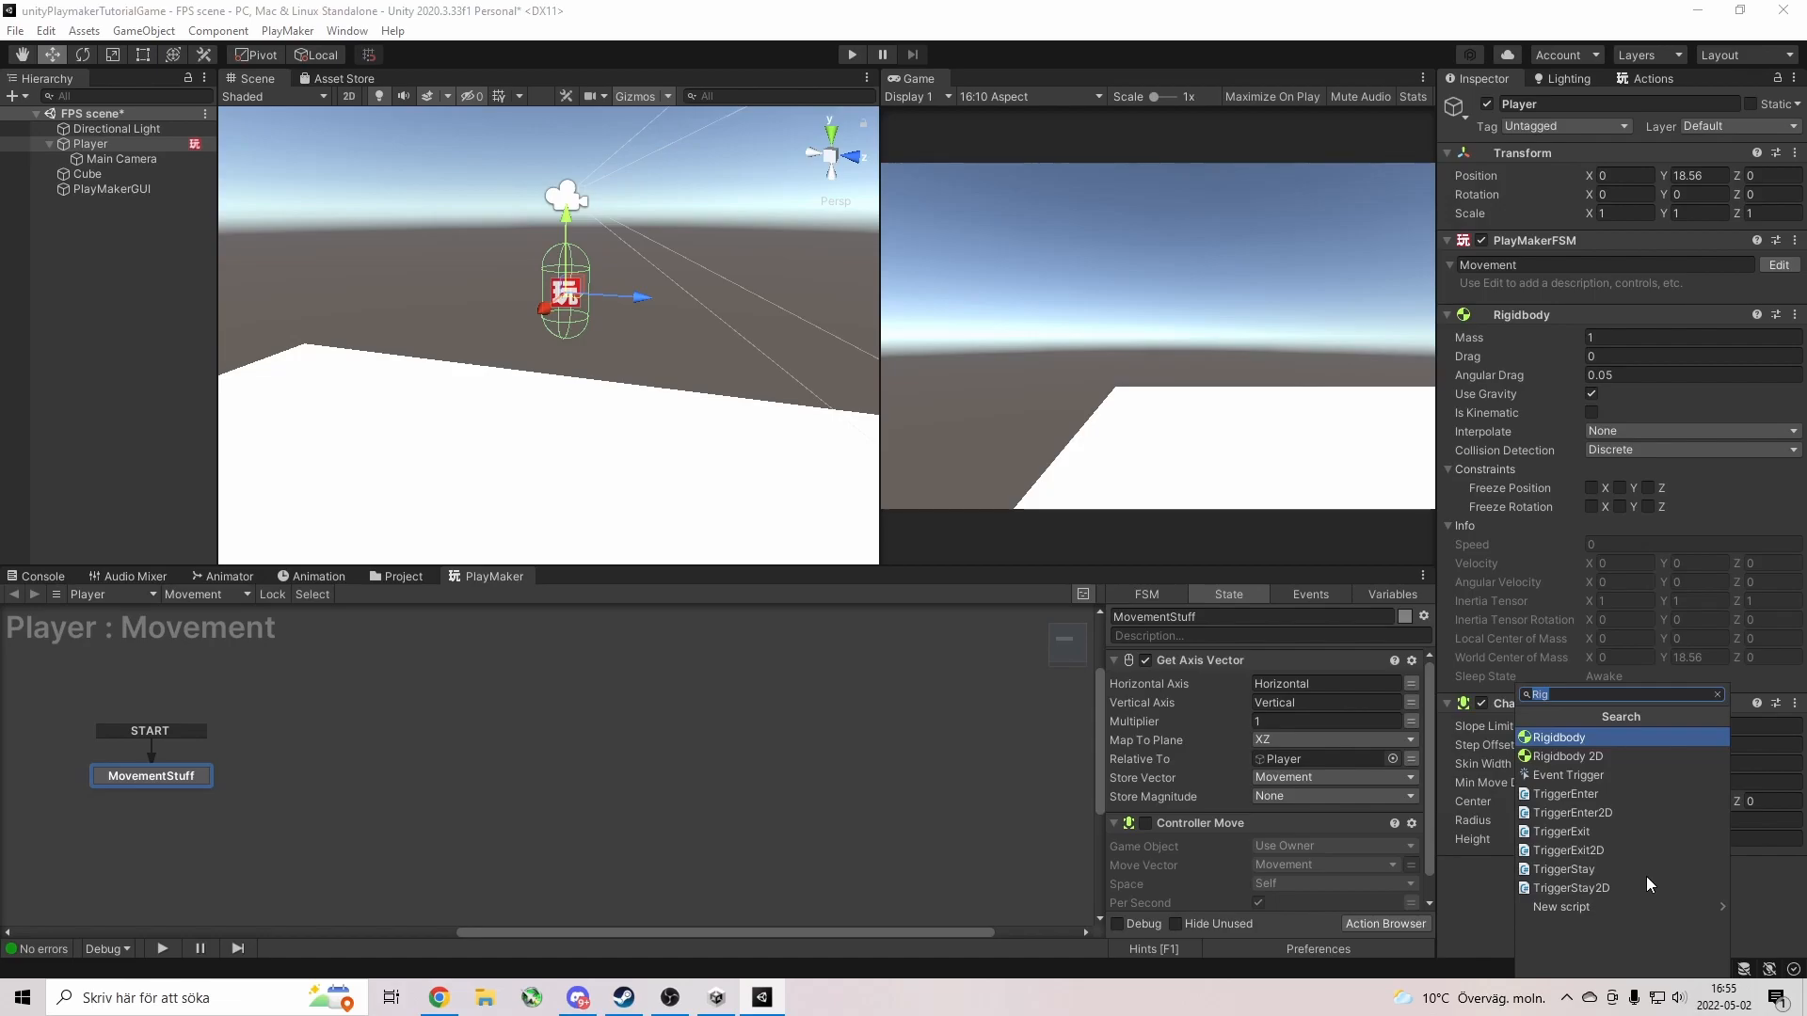
Add a Capsule Collider of height 2.02, nudge the Player along Z, and start Play.
type("col")
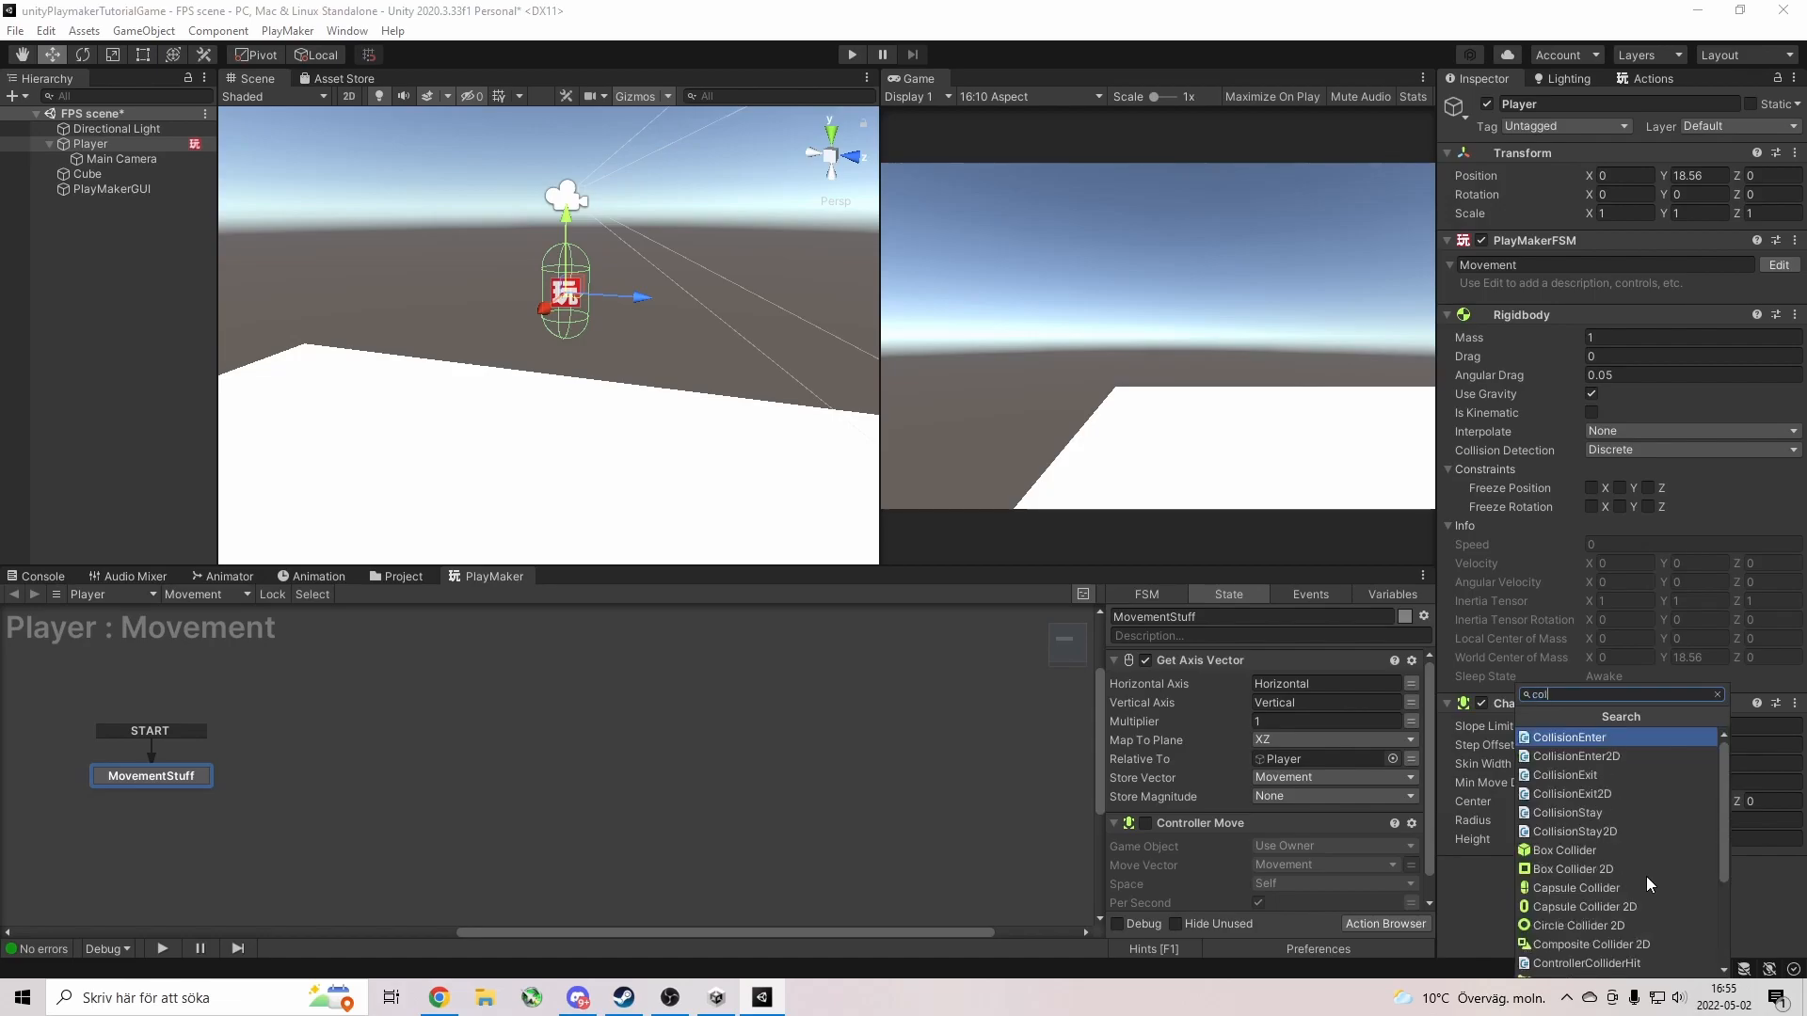
type("lid")
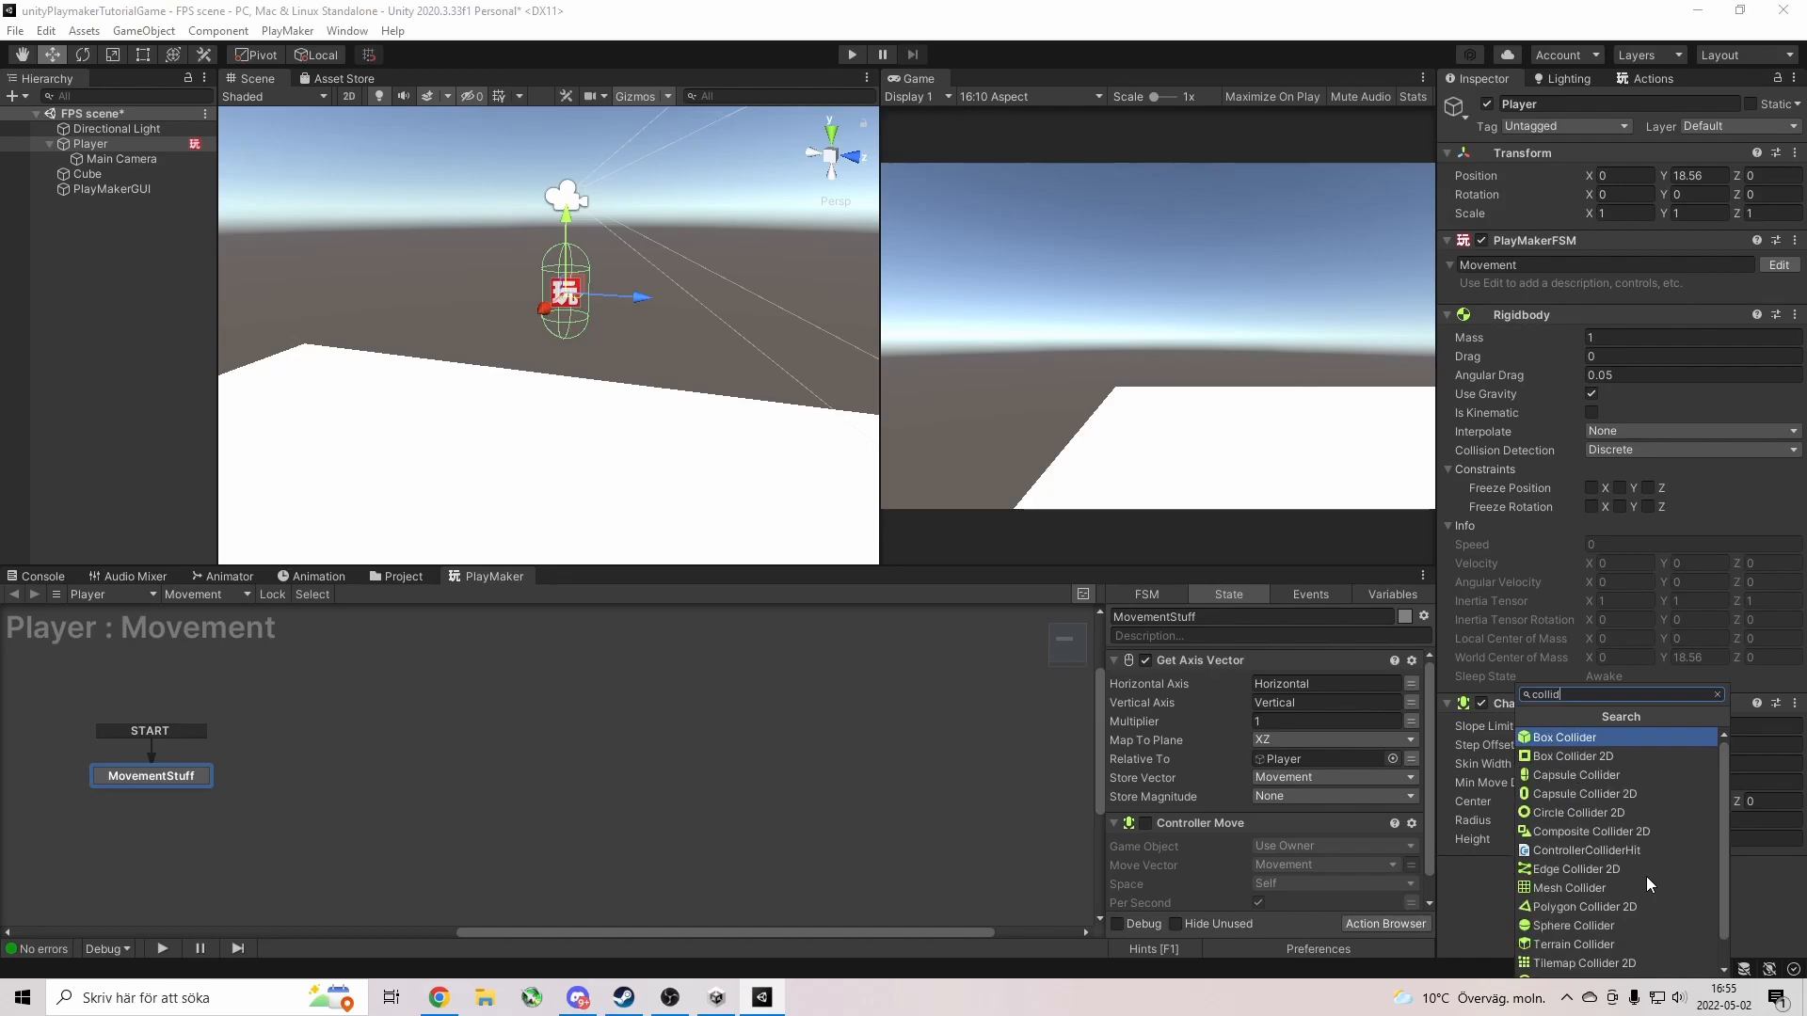
left_click(1571, 776)
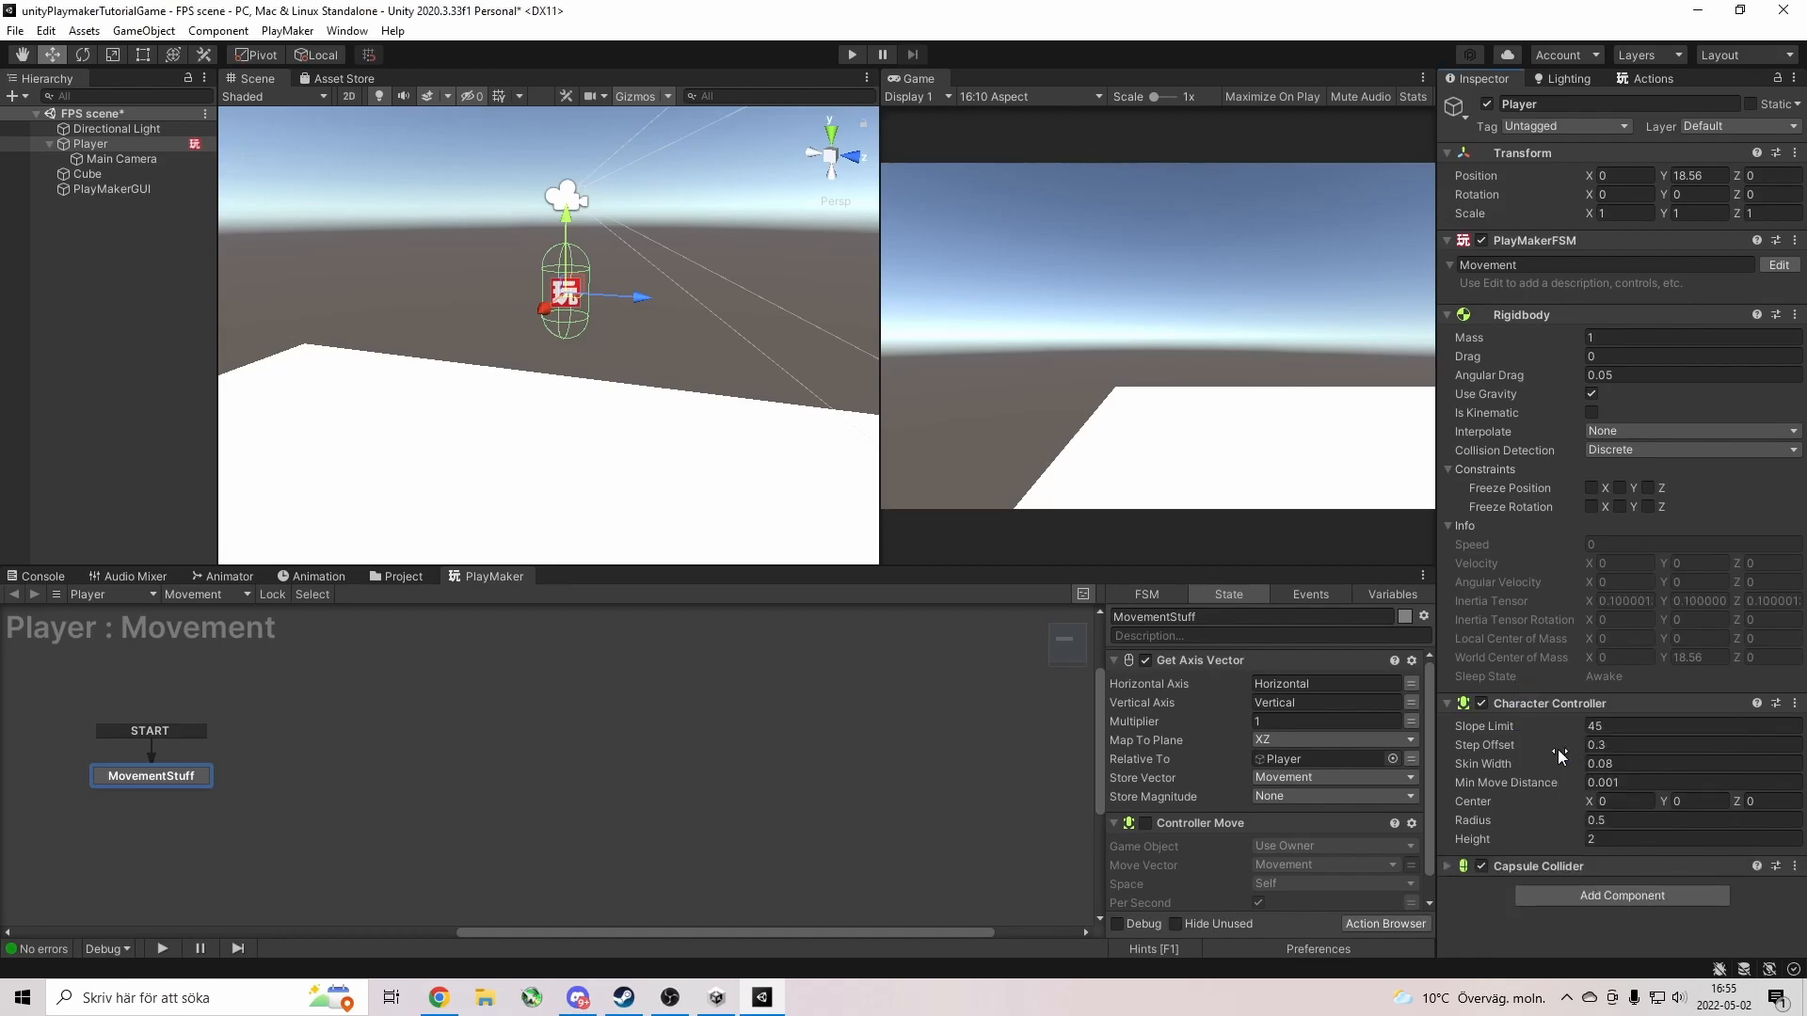
left_click(1447, 866)
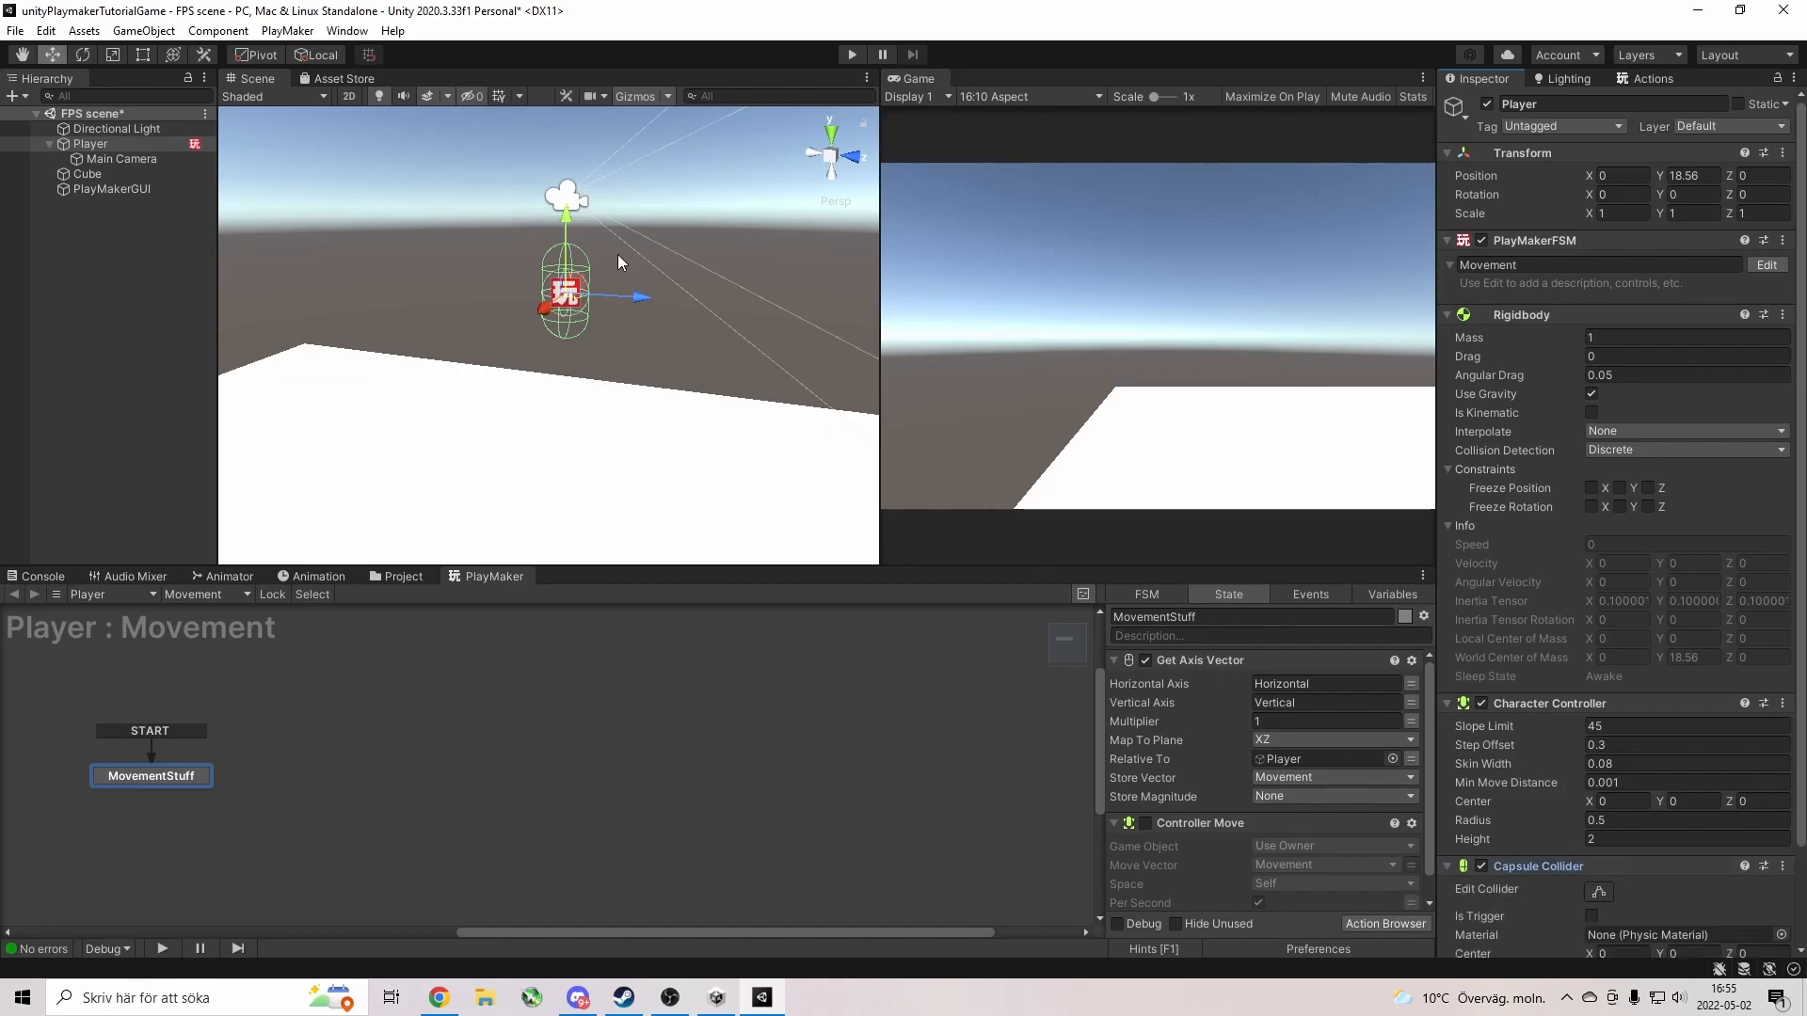
scroll(1599, 894, "down", 3)
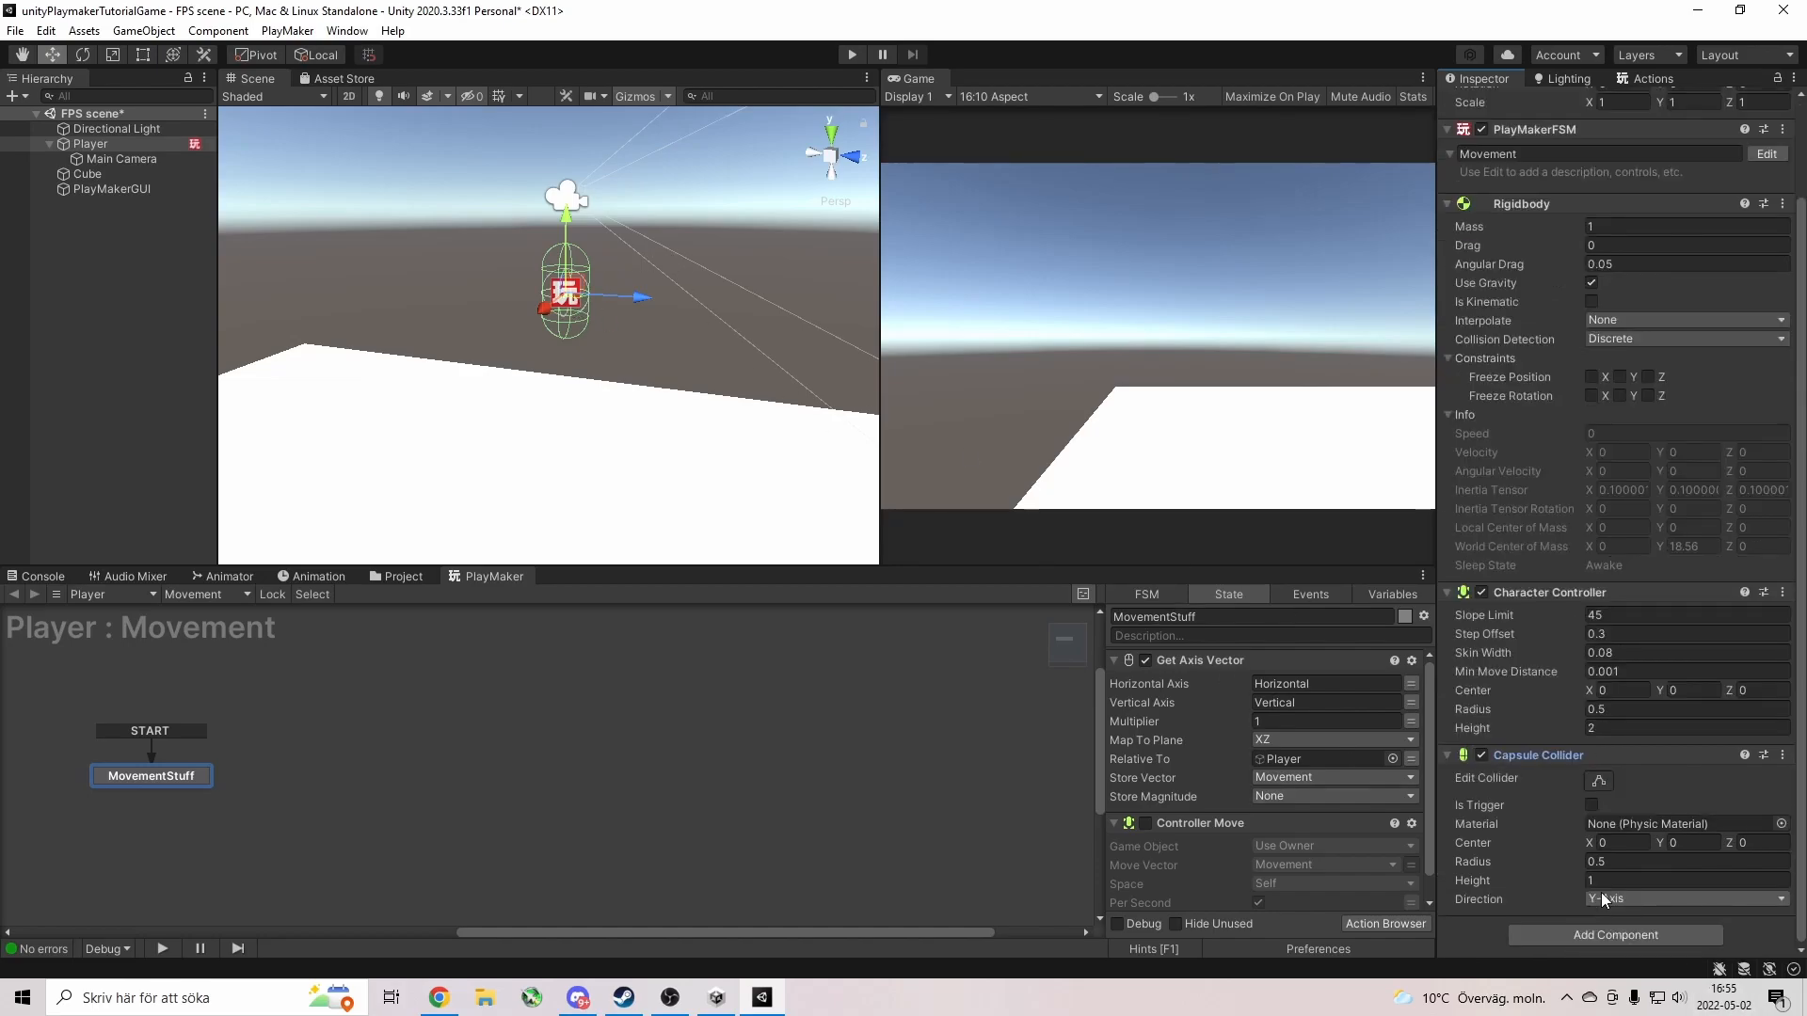
left_click_drag(640, 300, 561, 314)
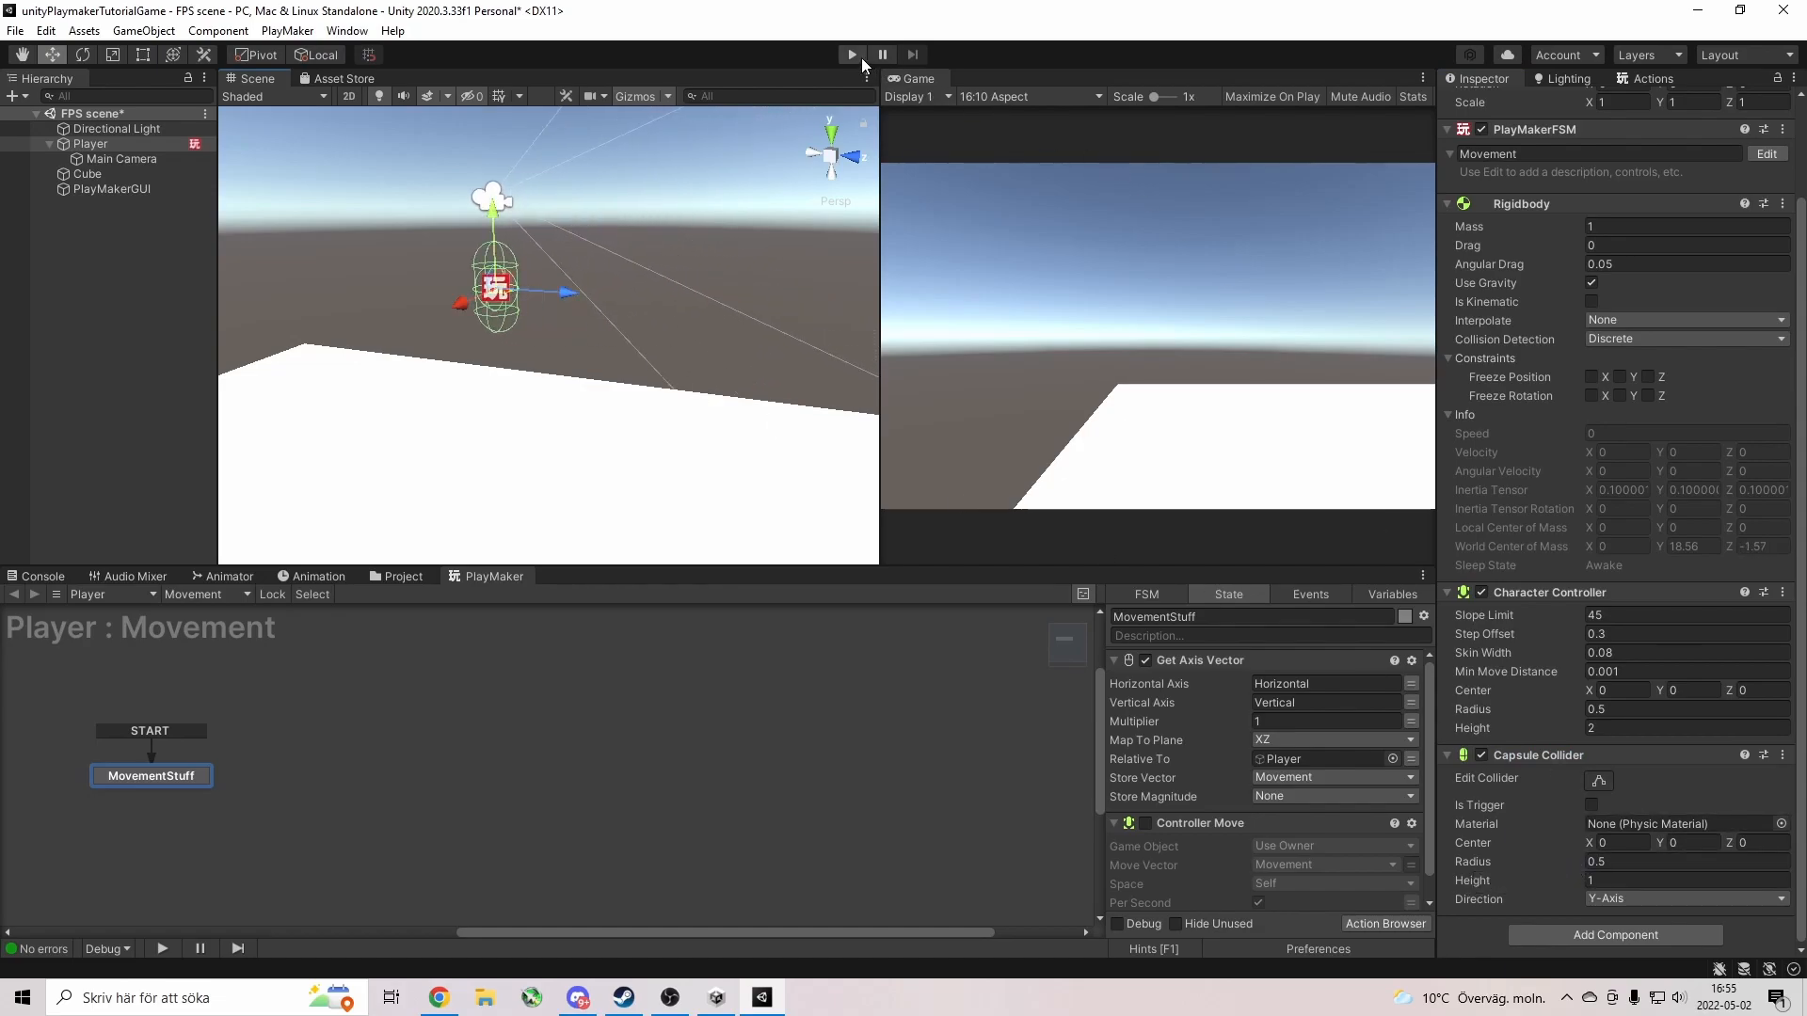
left_click_drag(1479, 883, 1514, 878)
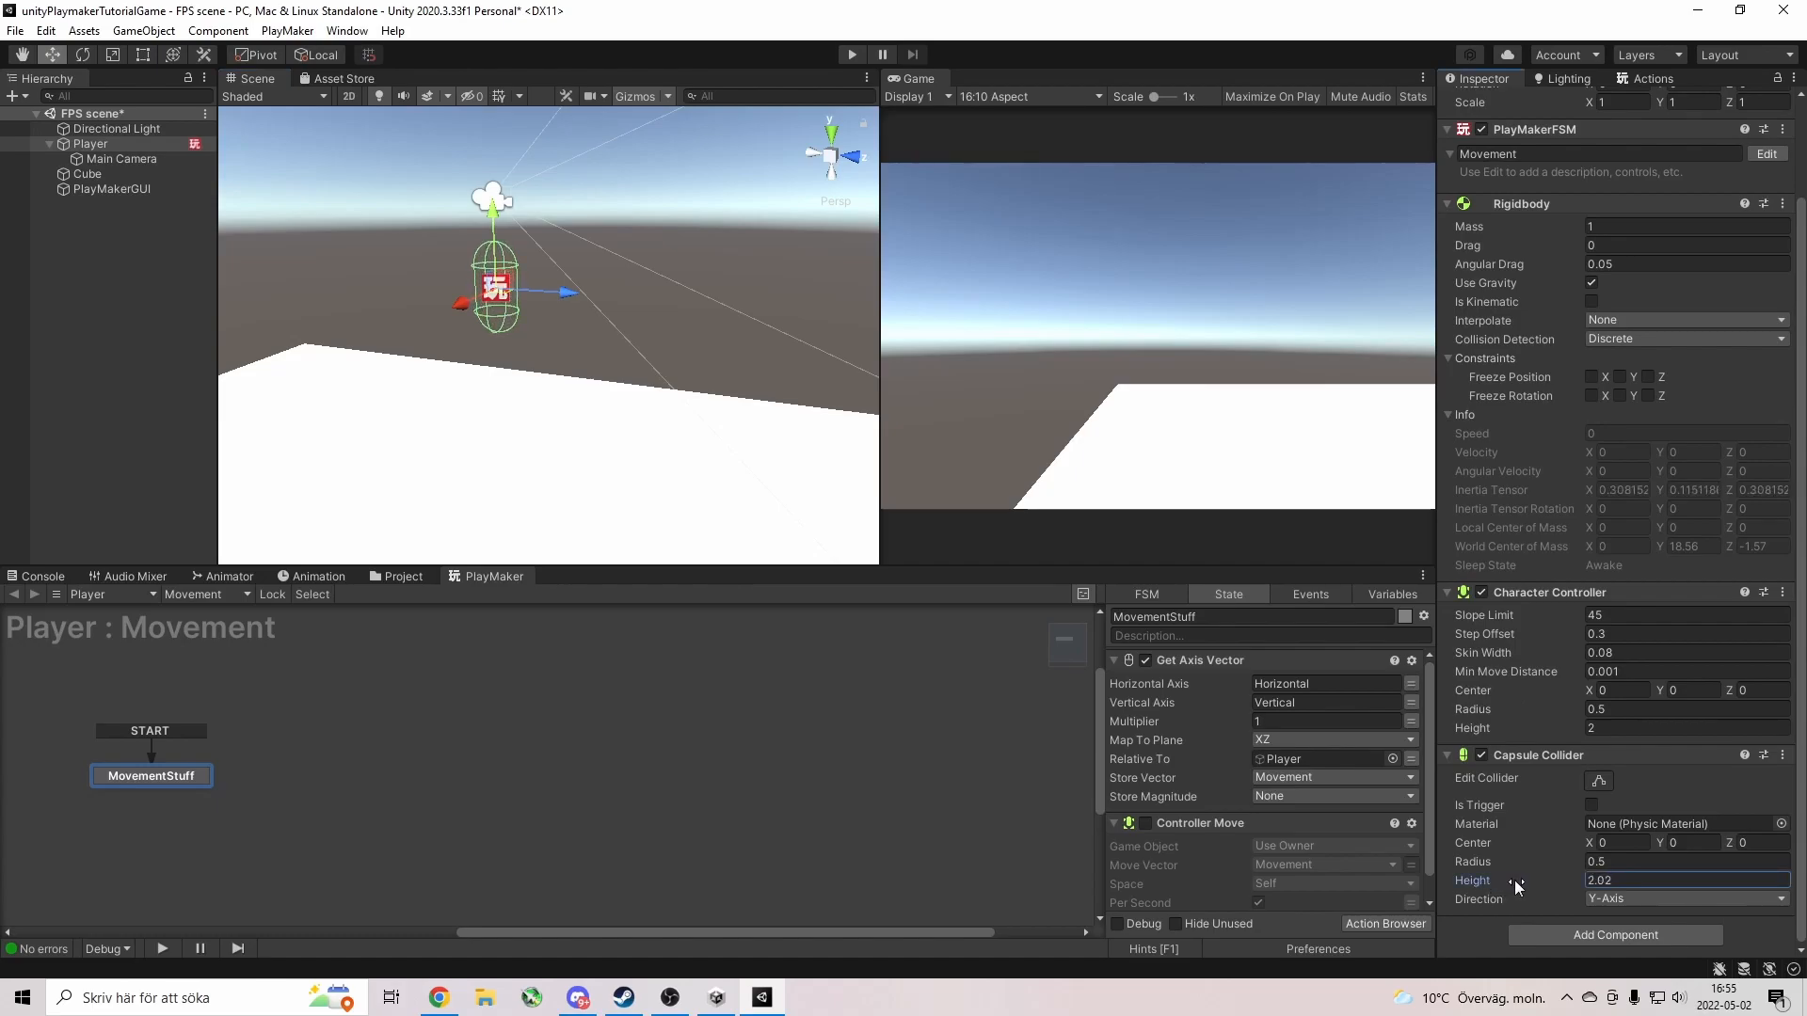
left_click(852, 55)
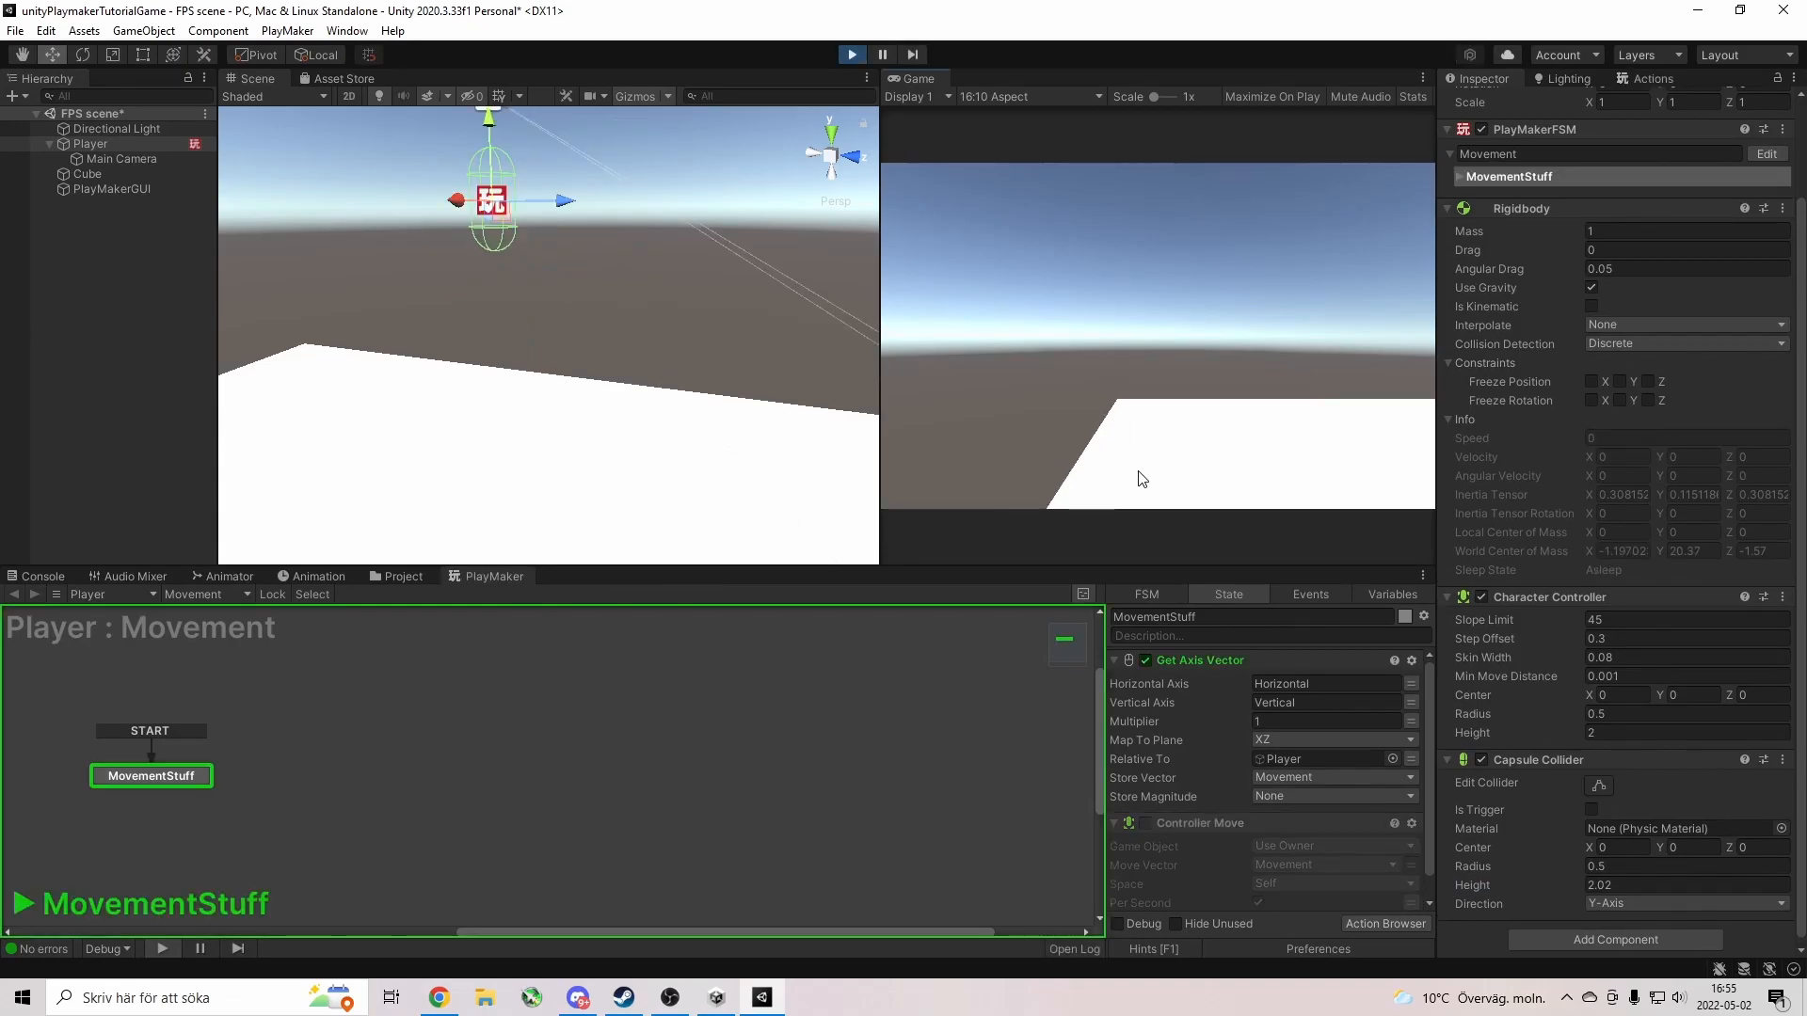
Look around during the test run, toggle the Capsule Collider off and on, and rerun briefly.
right_click_drag(539, 404, 763, 349)
key("s")
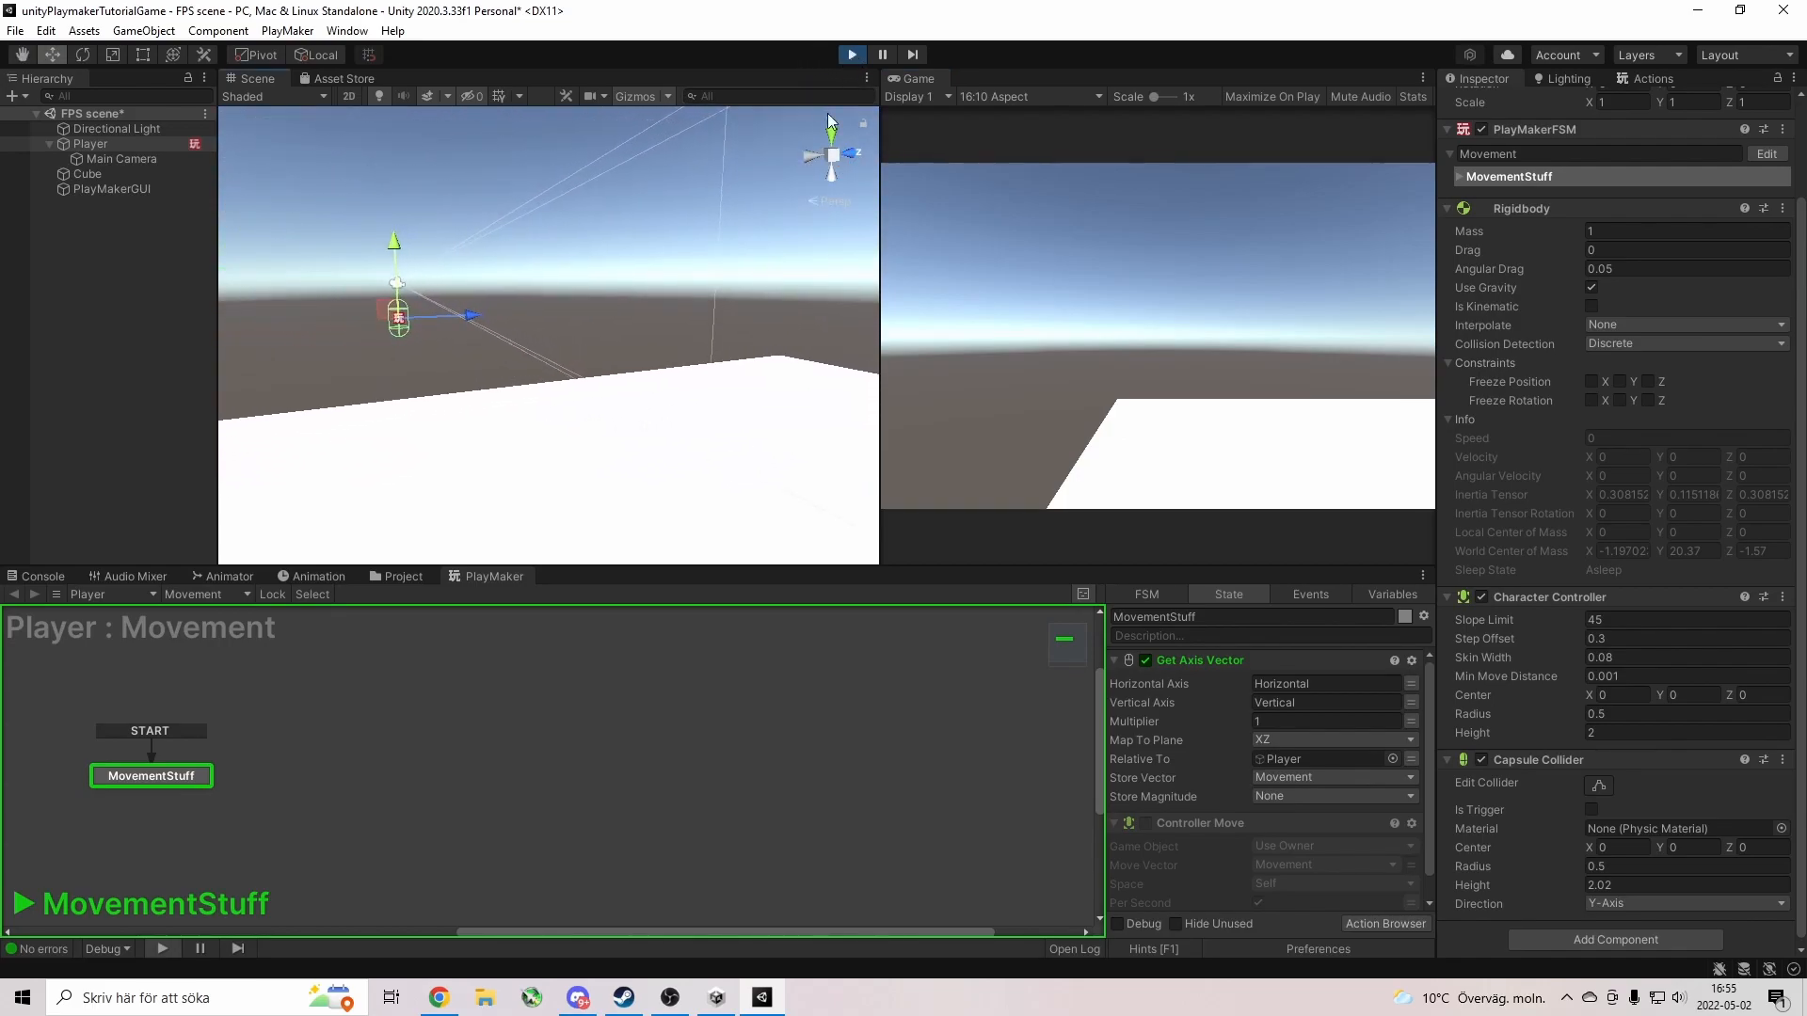
left_click(866, 54)
left_click(1481, 755)
left_click(1481, 757)
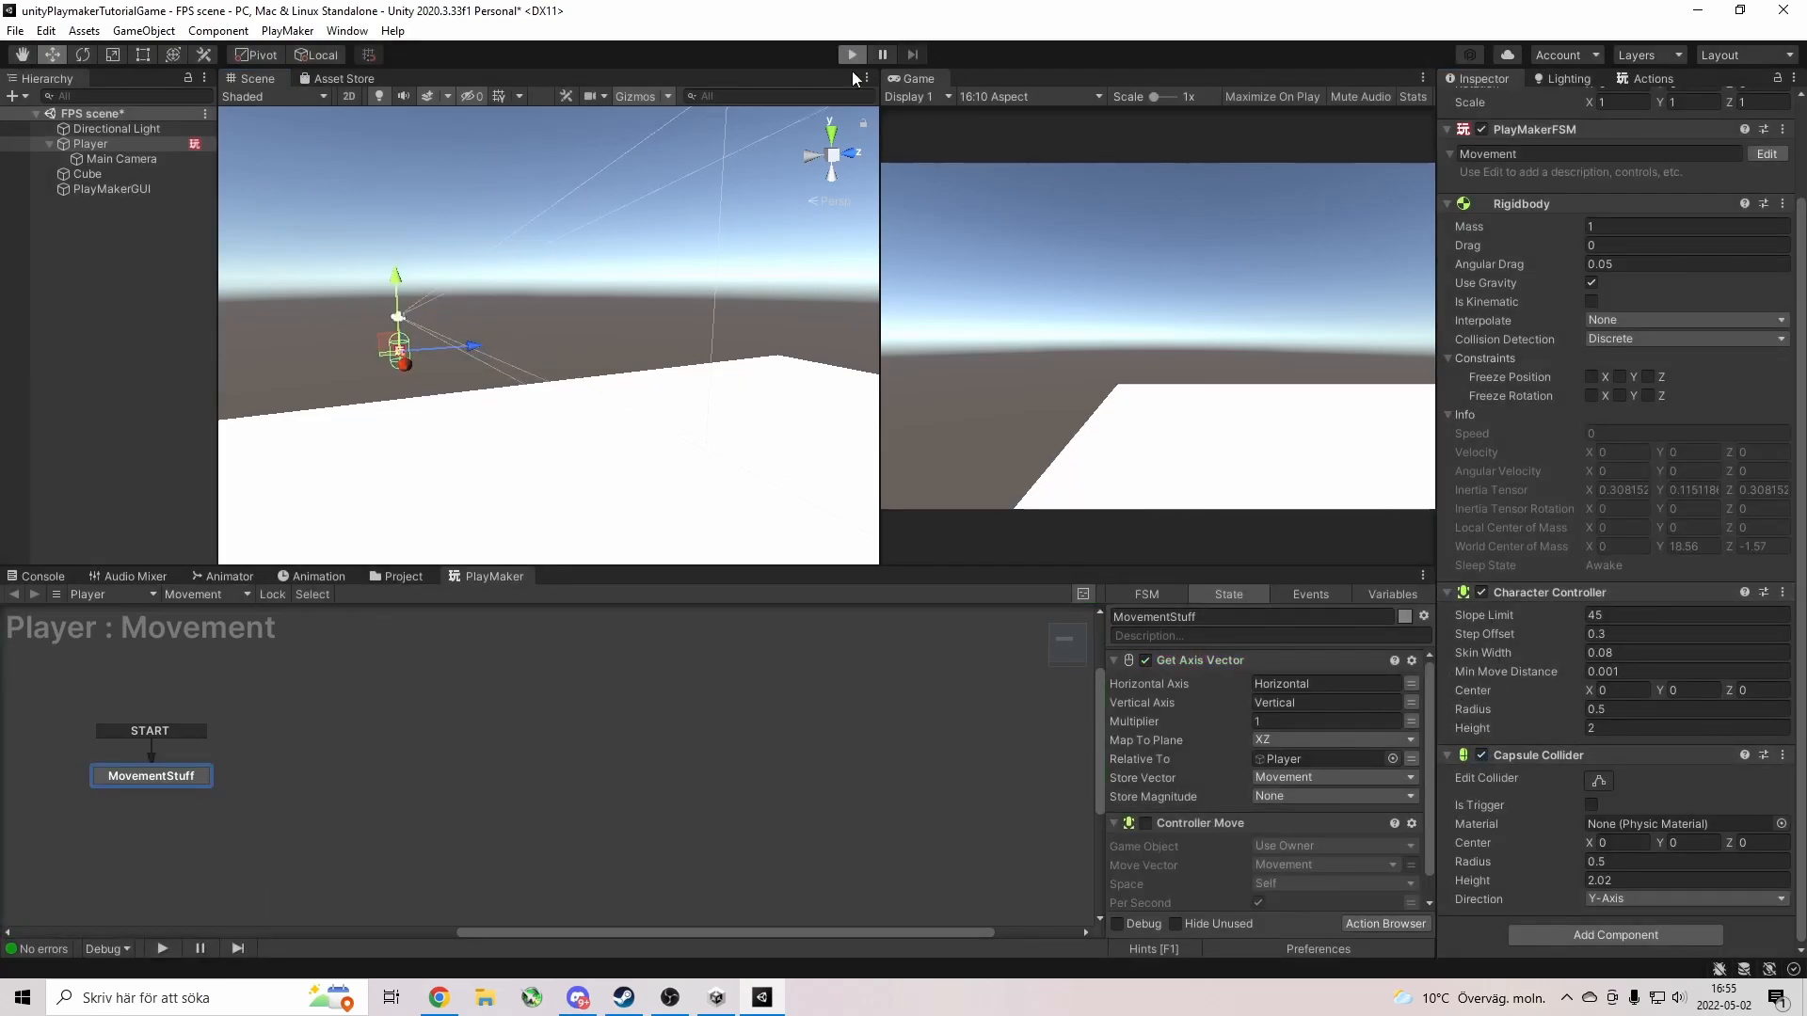
key("ctrl+p")
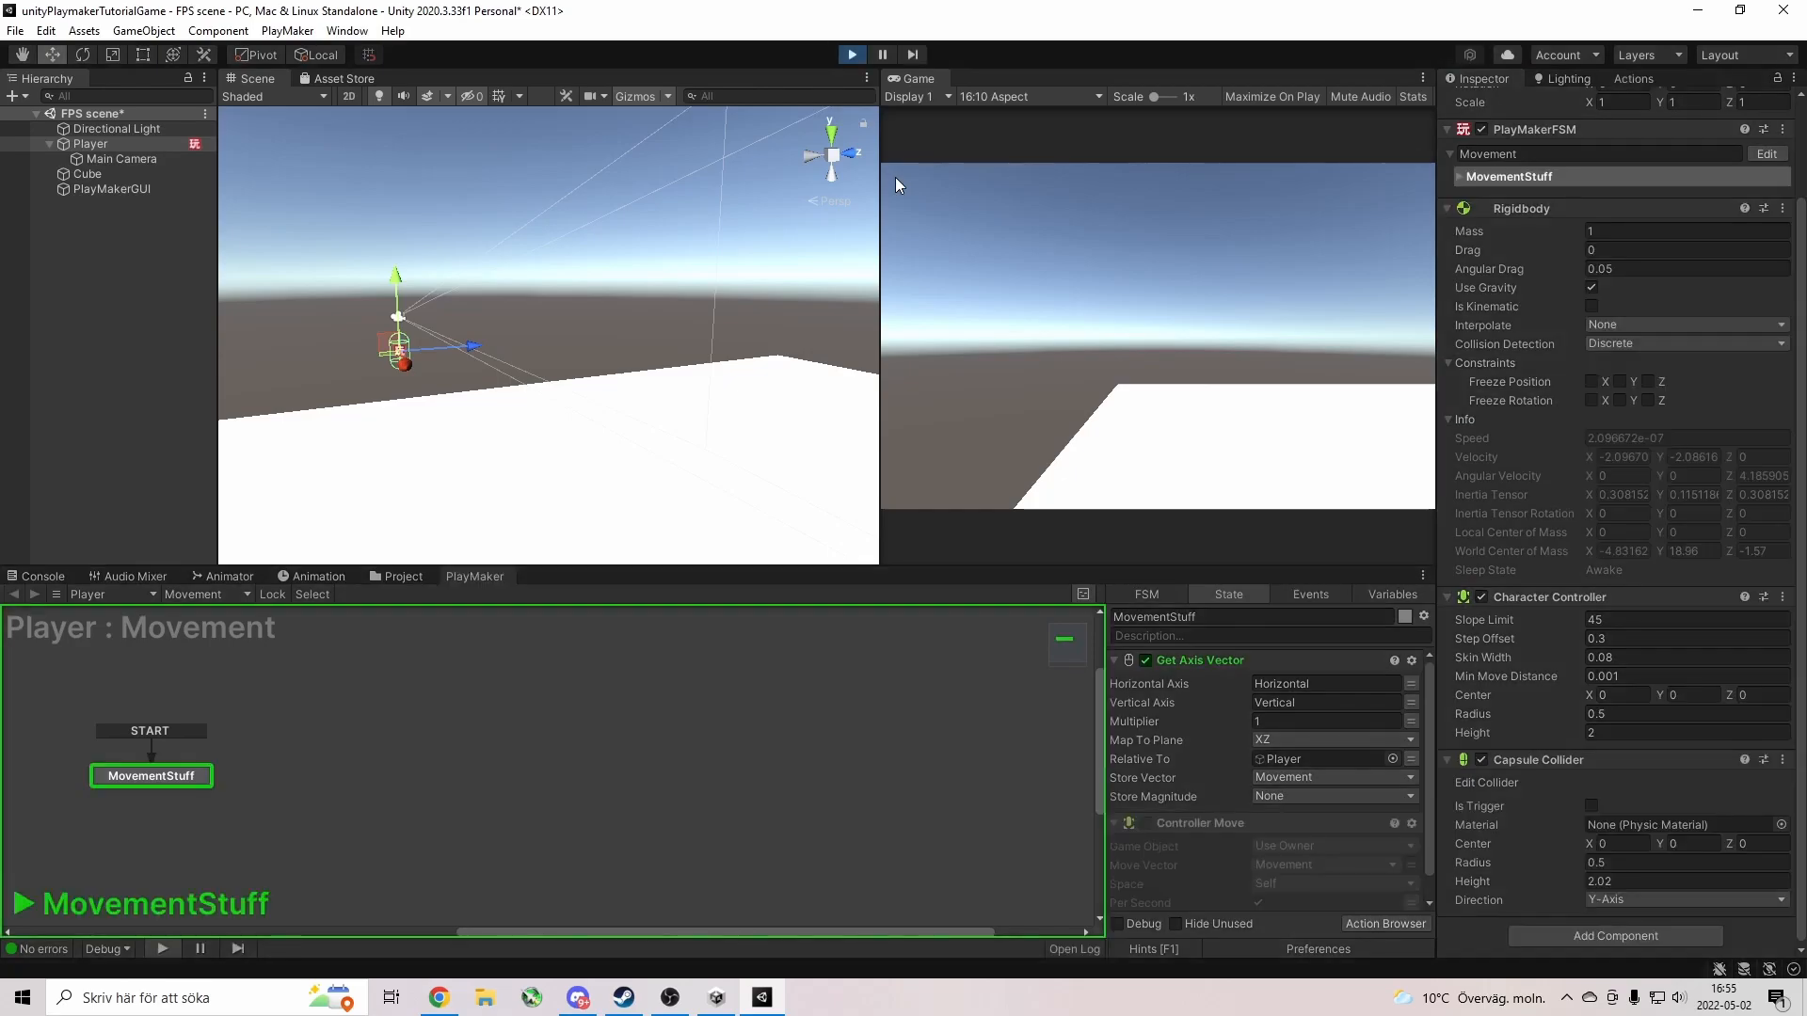
left_click(851, 54)
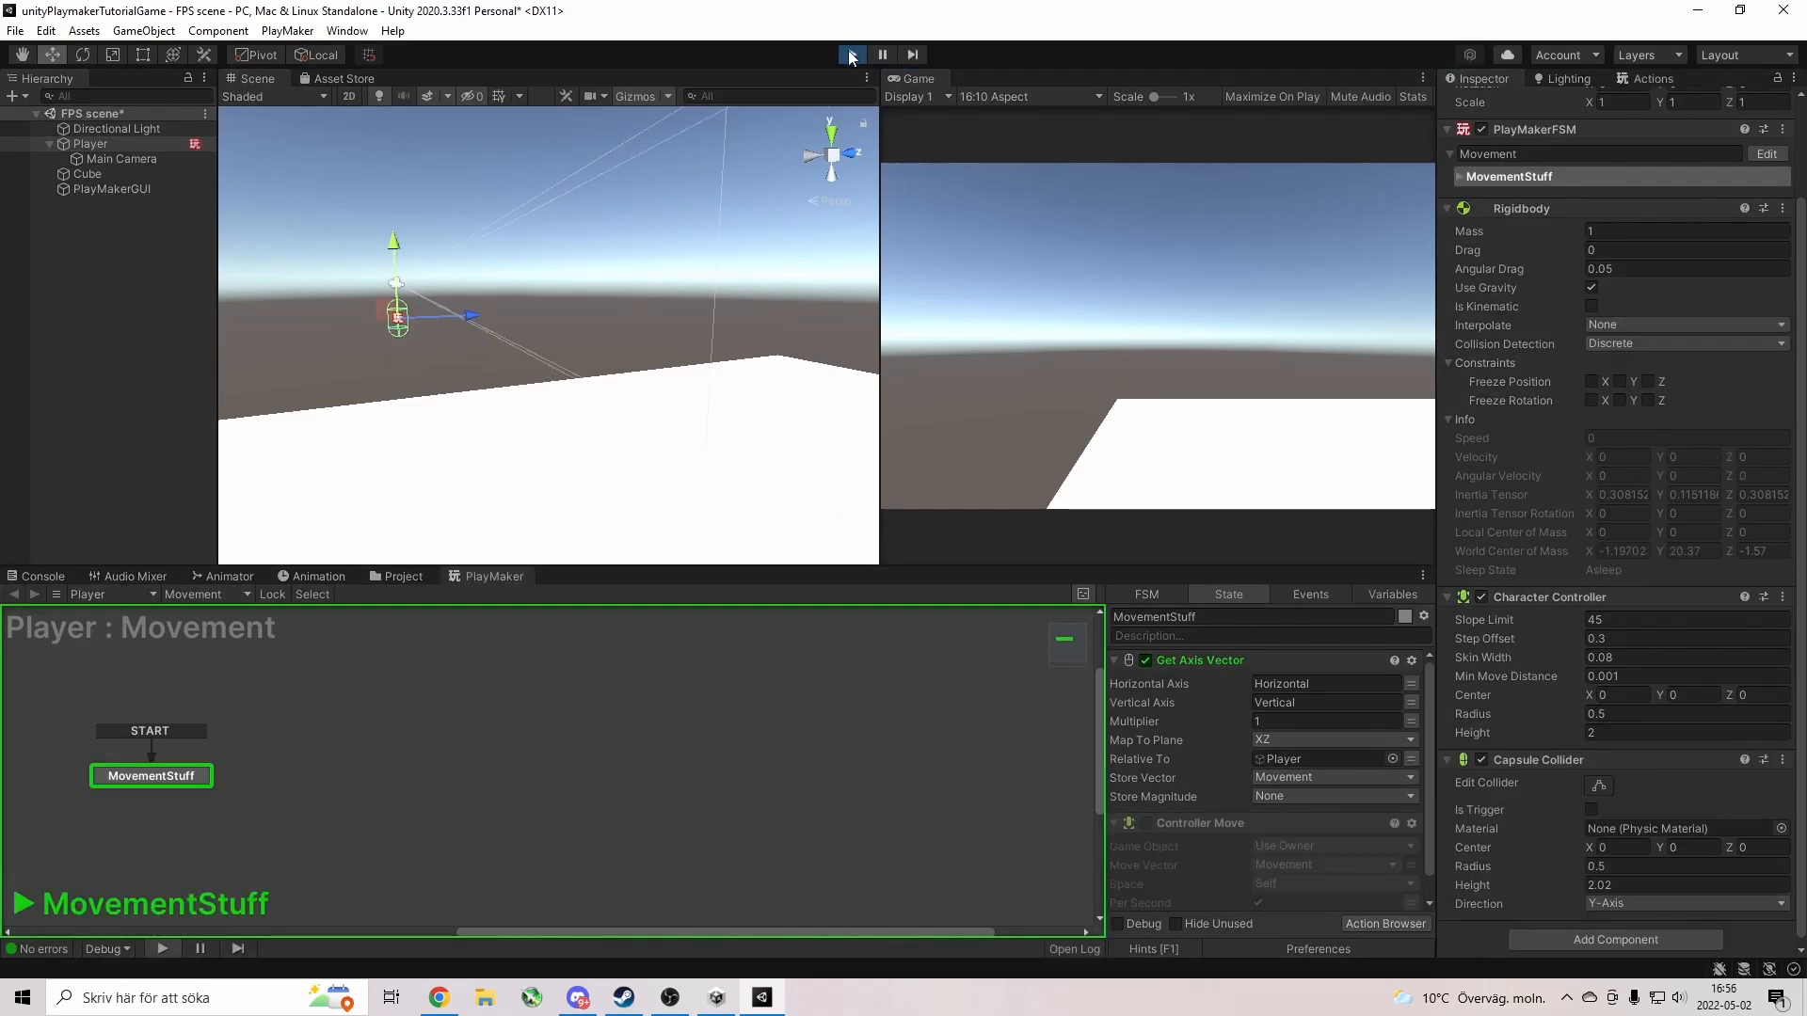
left_click(1577, 757)
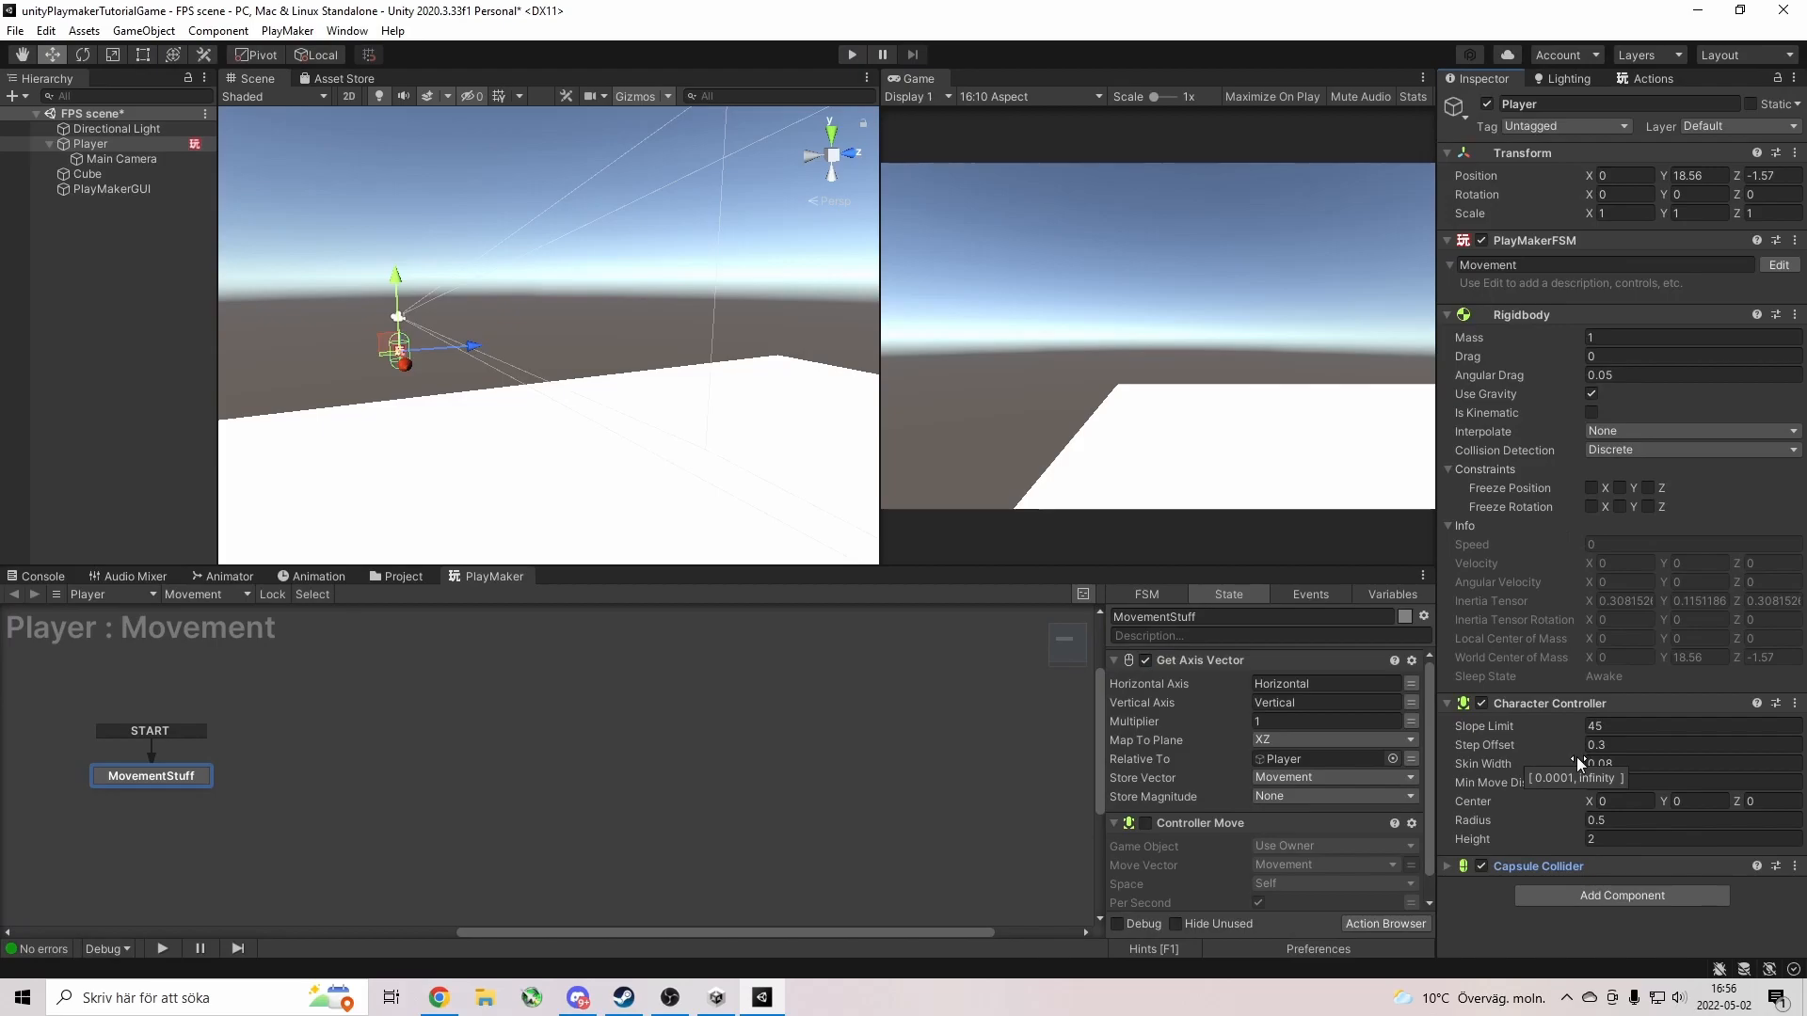
Drag the Player's capsule collider taller in the Scene view, to about height 3.17, and test it in Play.
left_click(1445, 866)
scroll(1224, 817, "down", 1)
scroll(1482, 838, "down", 3)
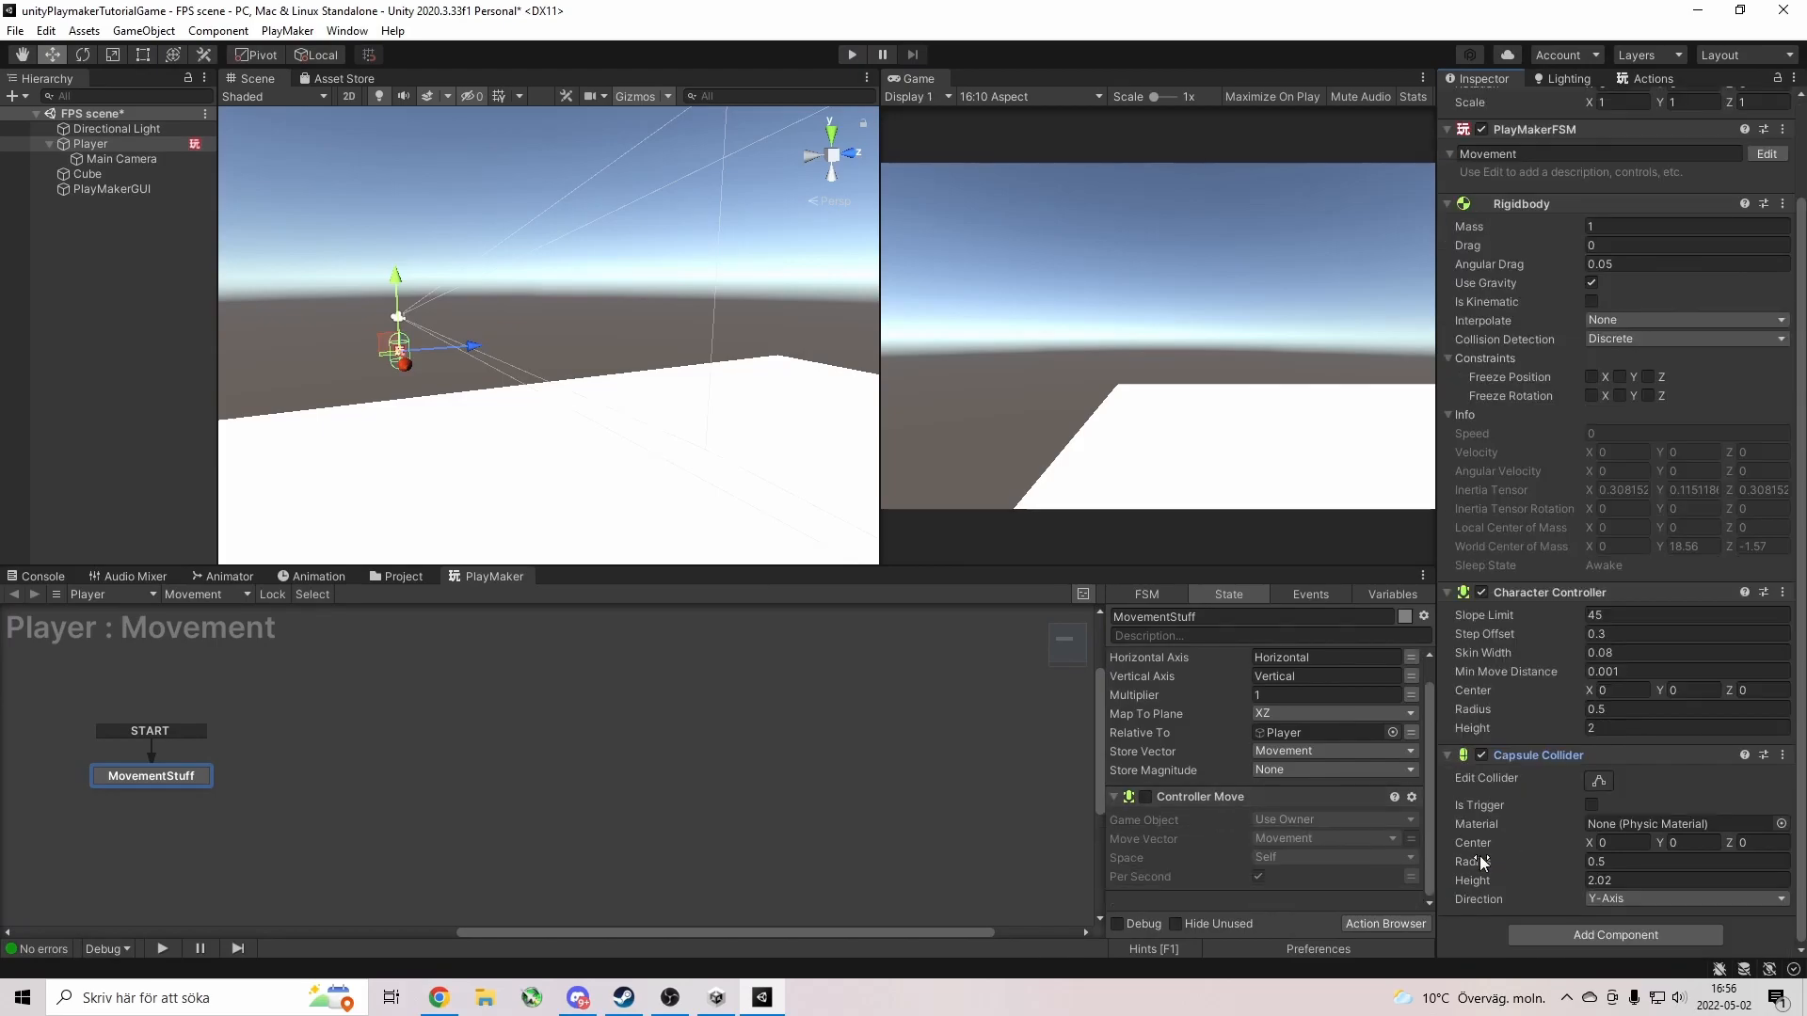
left_click(1597, 781)
left_click_drag(399, 334, 426, 279)
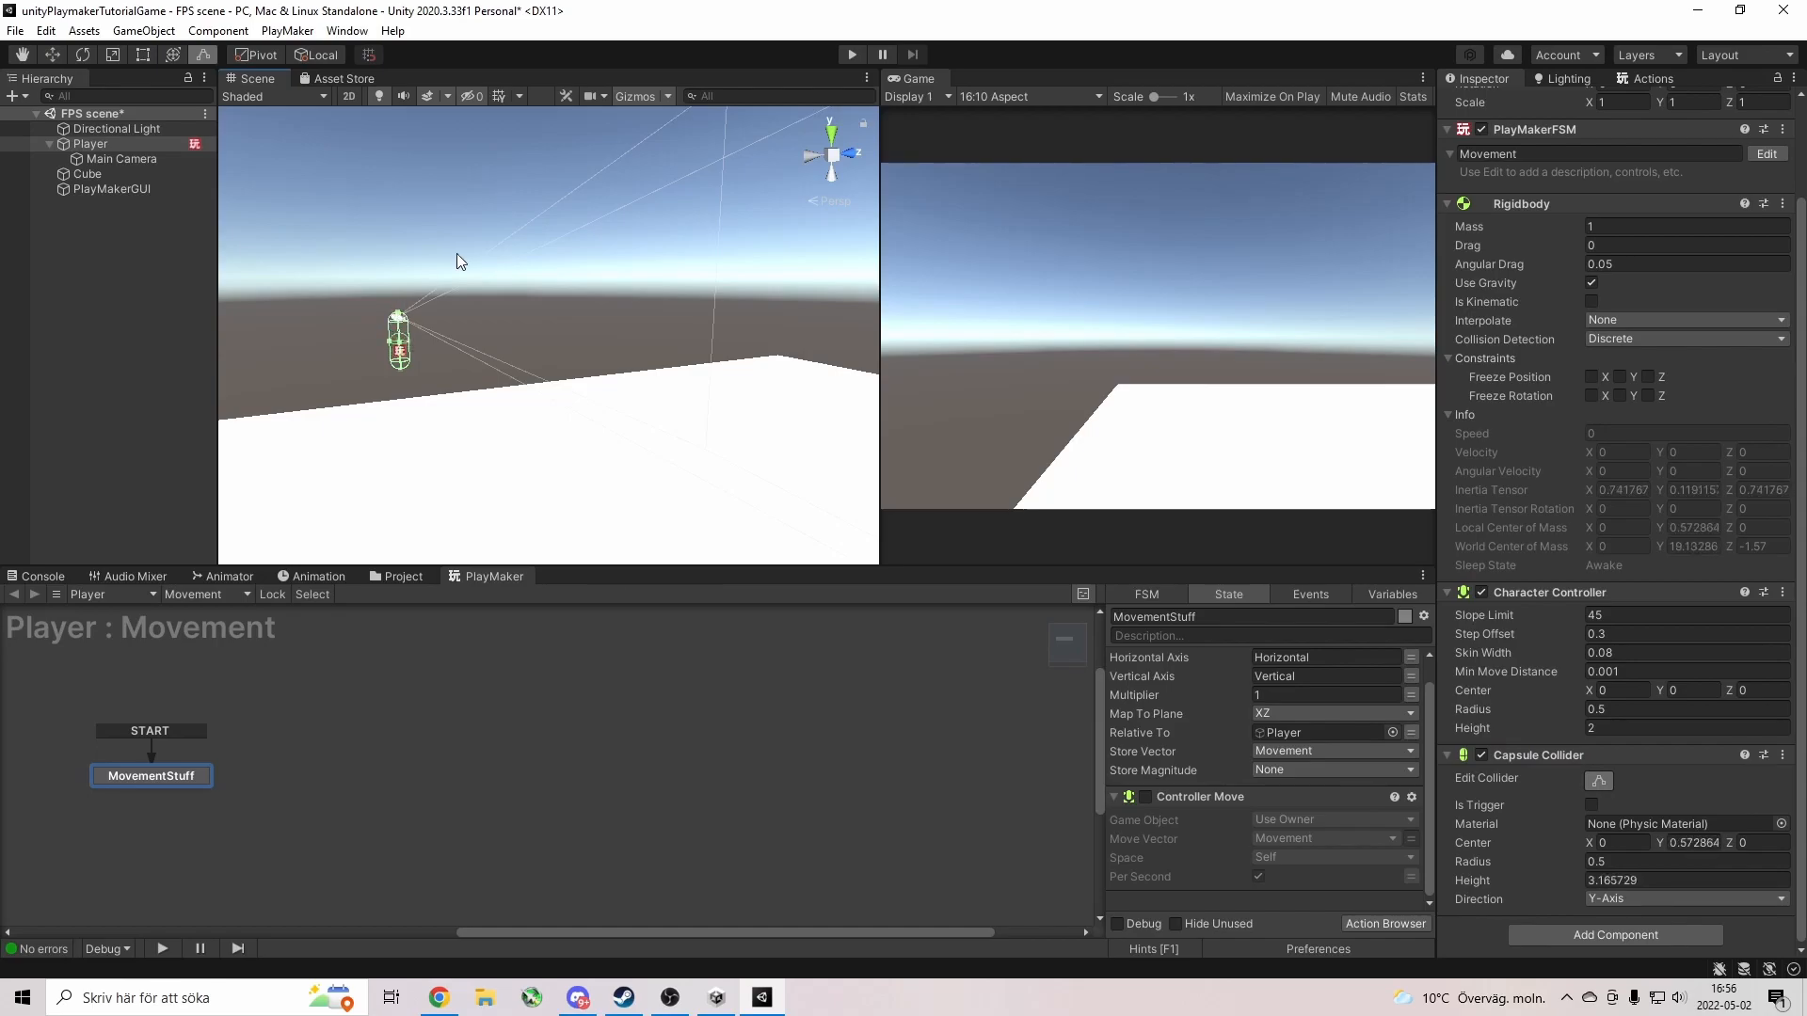
left_click(853, 55)
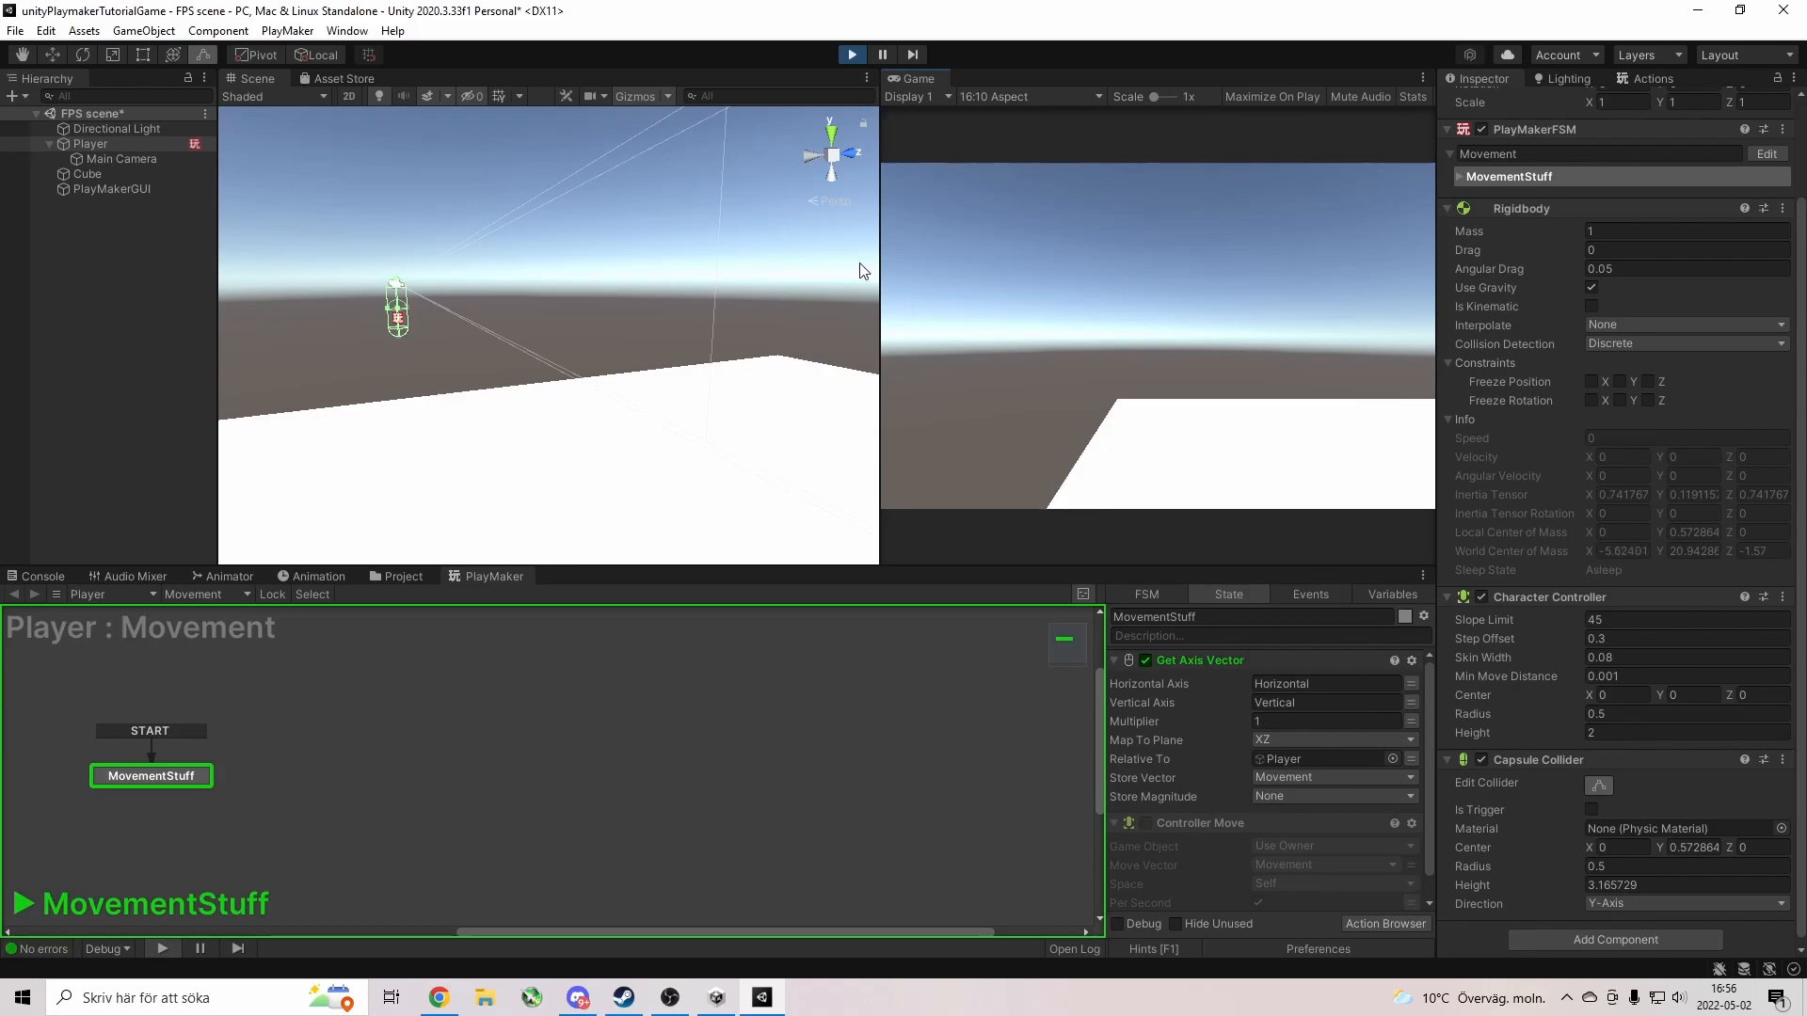
left_click(853, 55)
Widen the capsule collider to a radius of about 1.15 and test it again.
left_click_drag(400, 356, 411, 353)
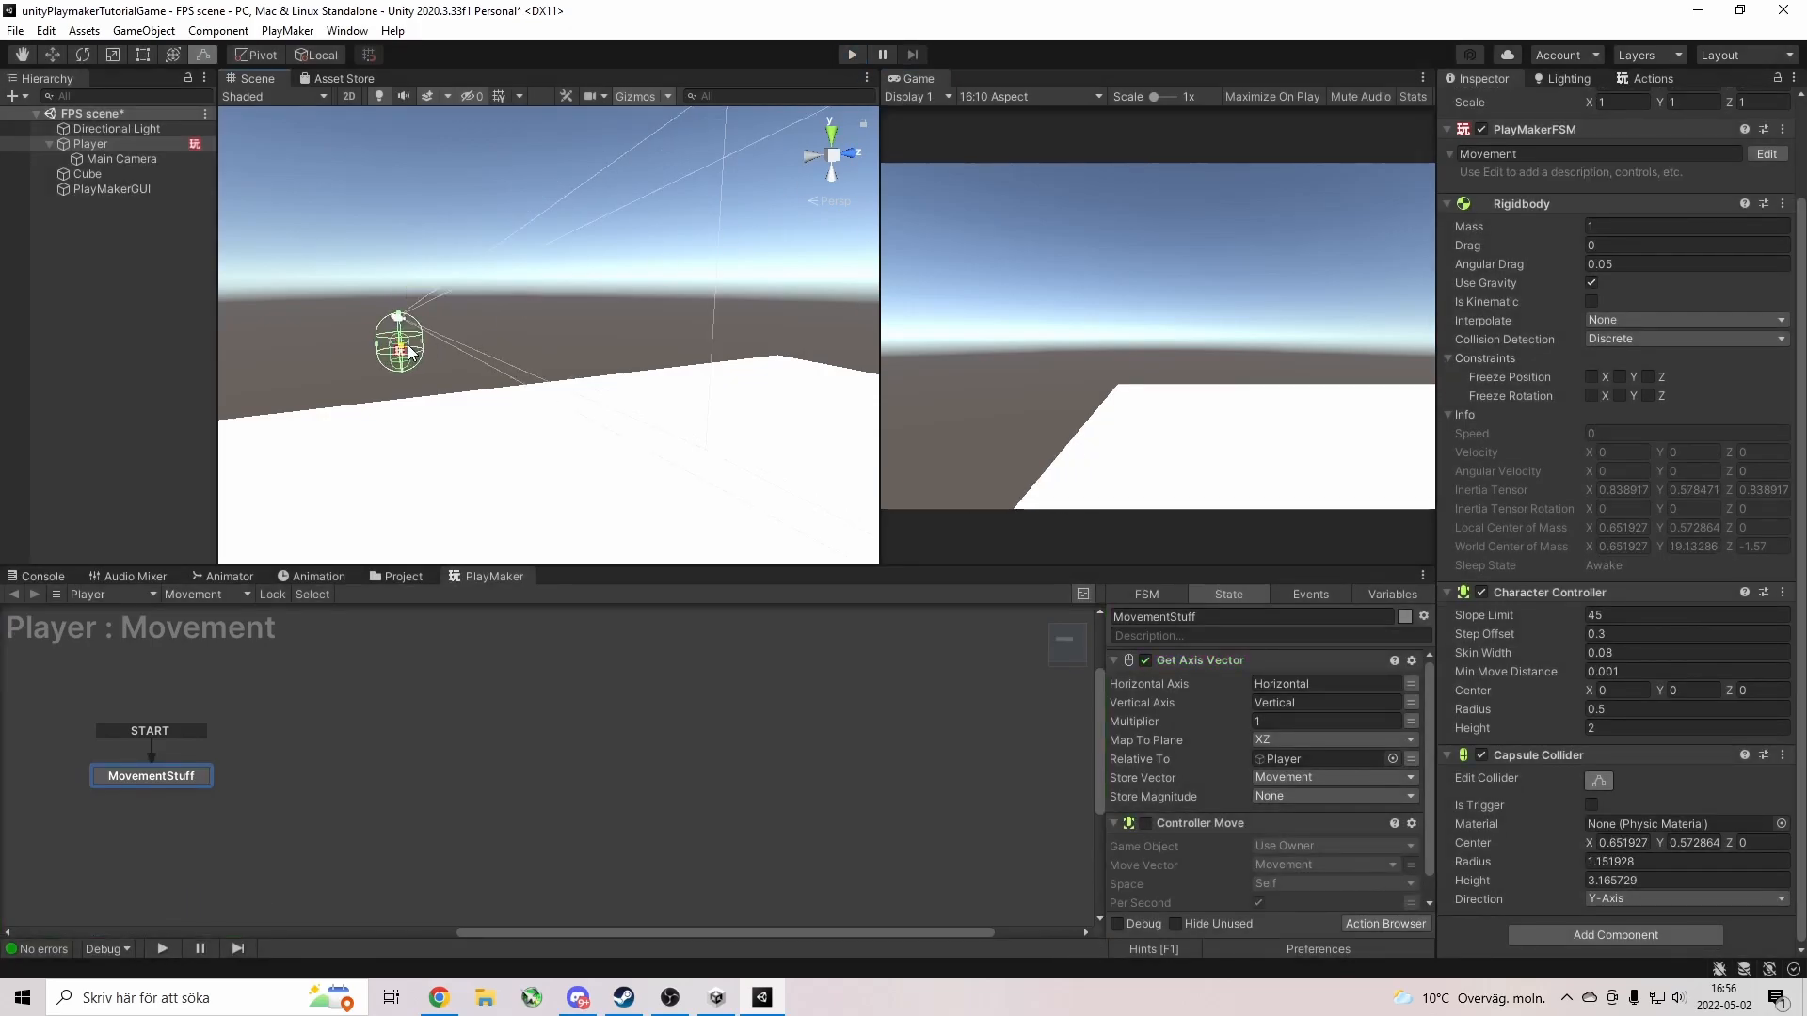
left_click(853, 55)
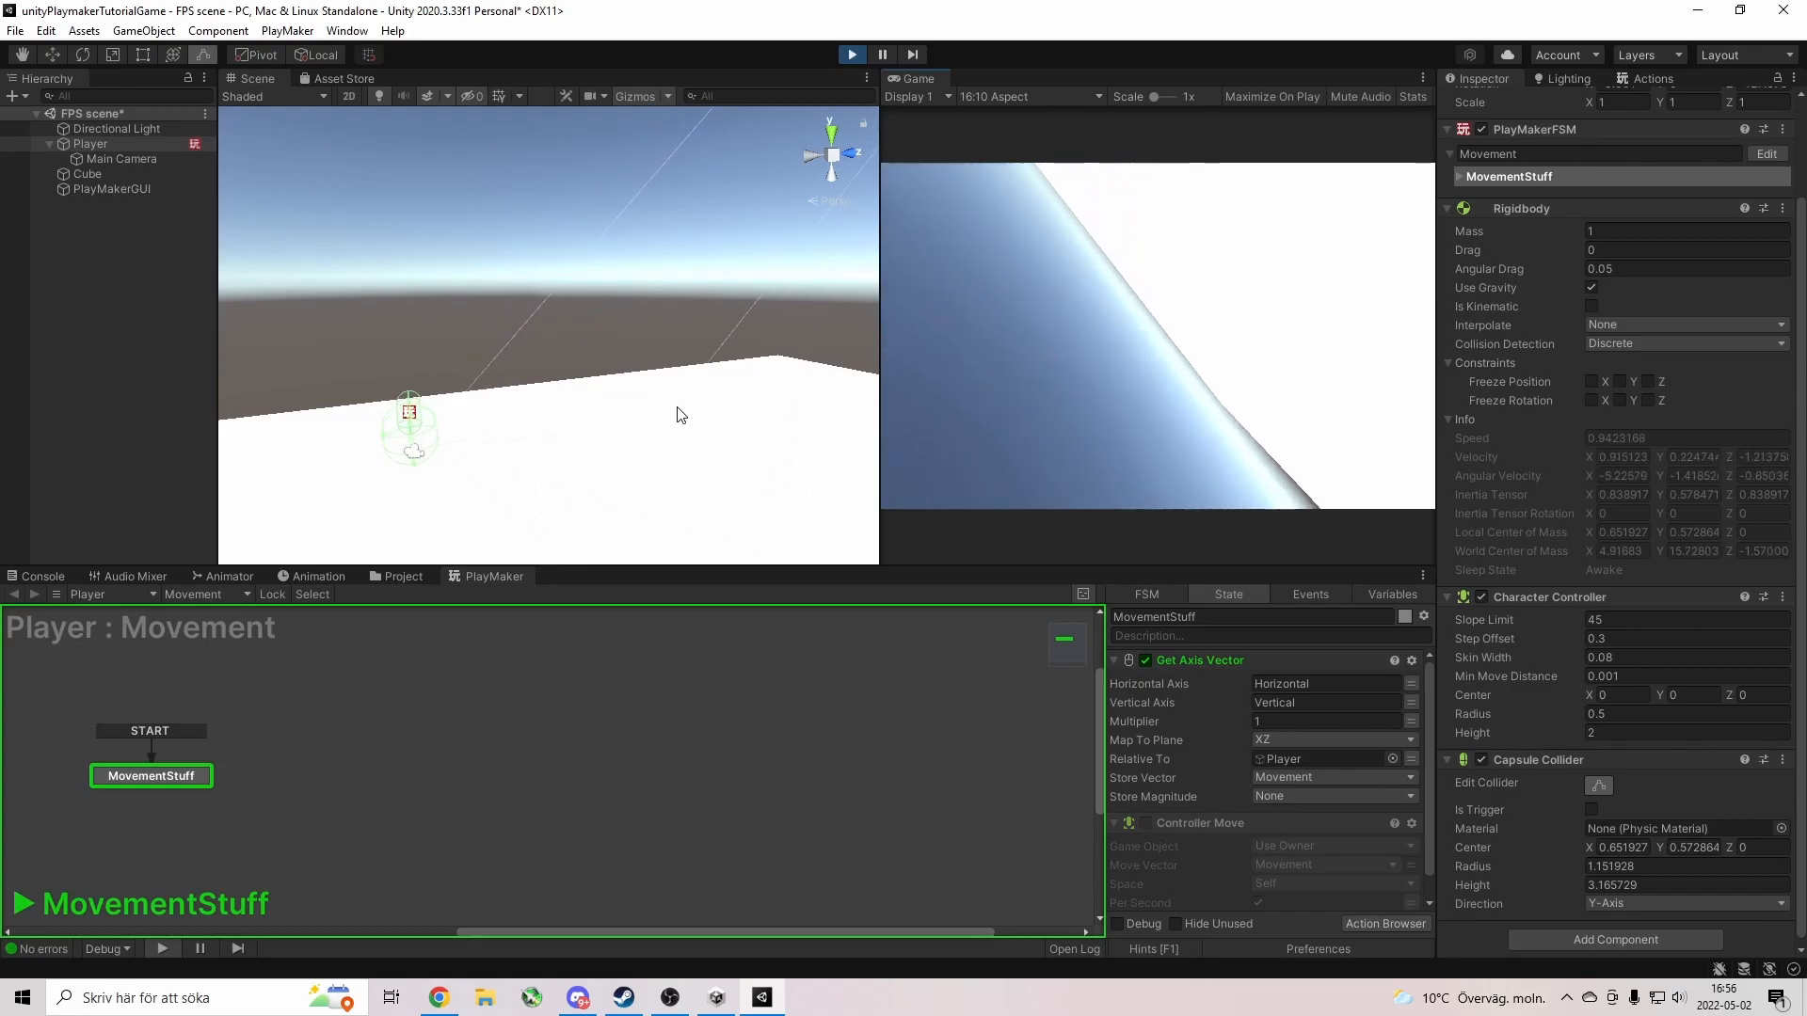
left_click(853, 53)
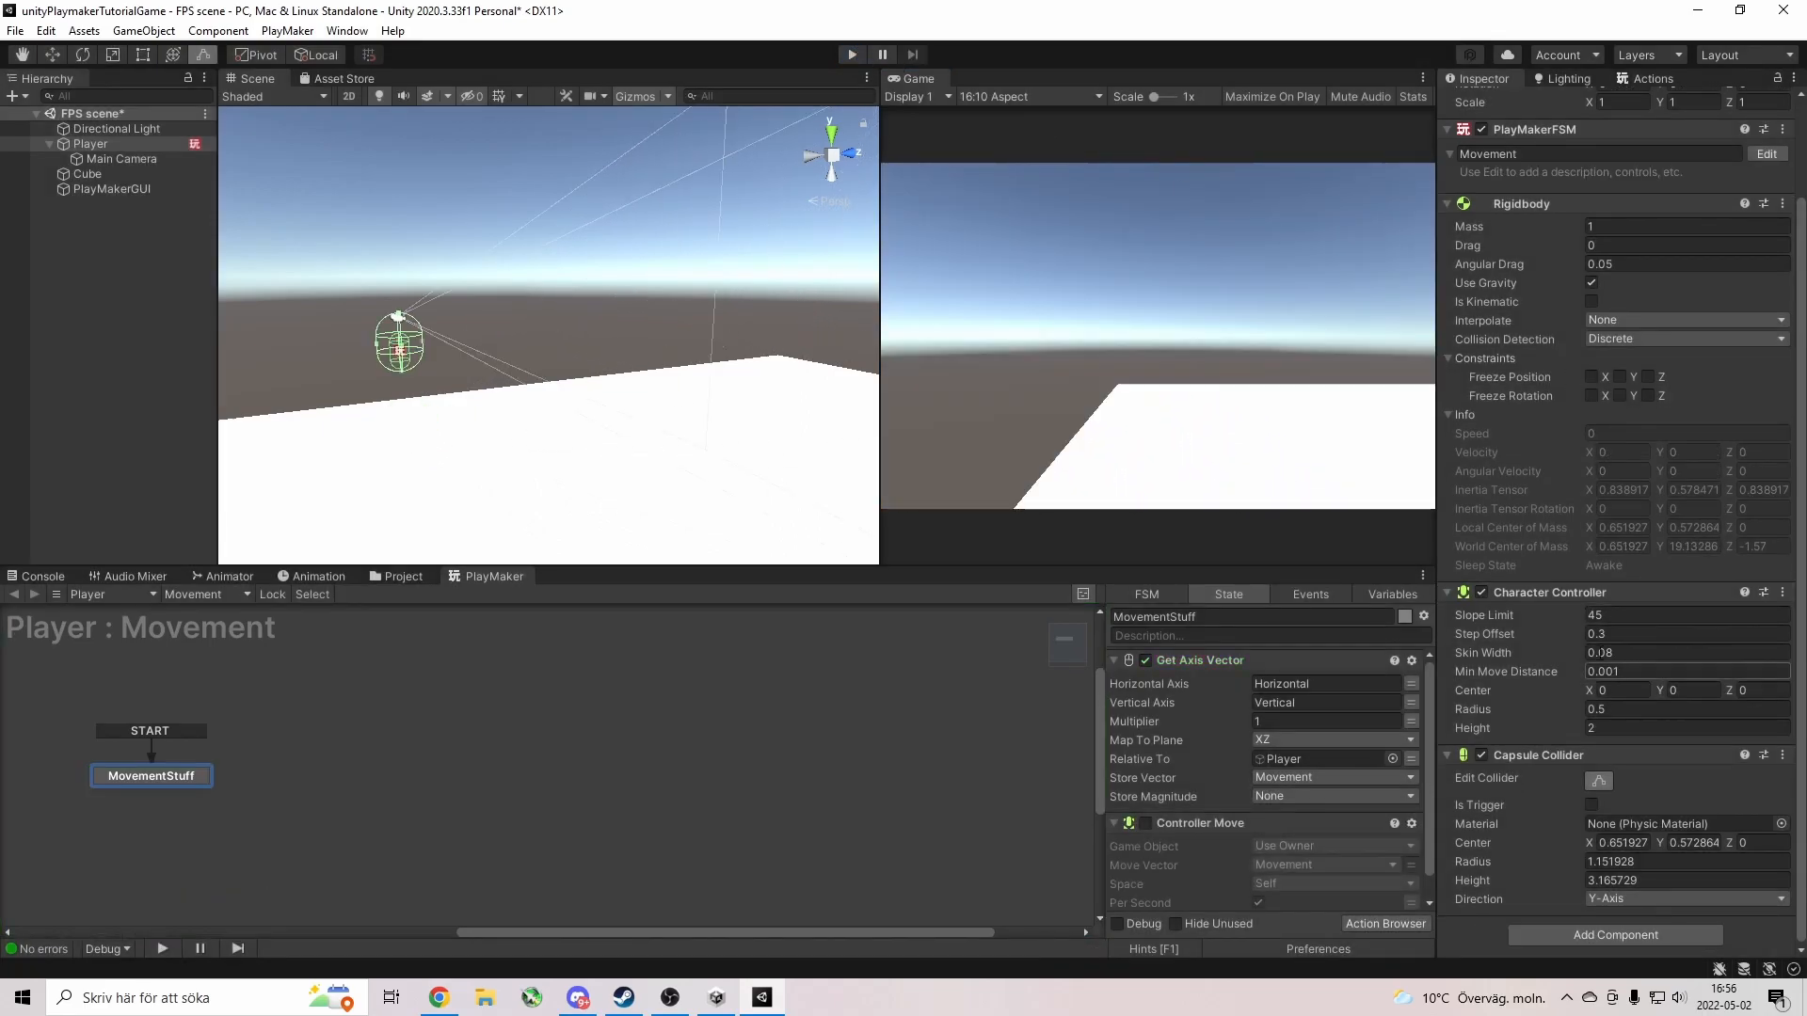
Freeze the Player Rigidbody's X, Y and Z rotation, test it, and select Controller Move.
left_click(1591, 396)
left_click(1619, 396)
left_click(1648, 396)
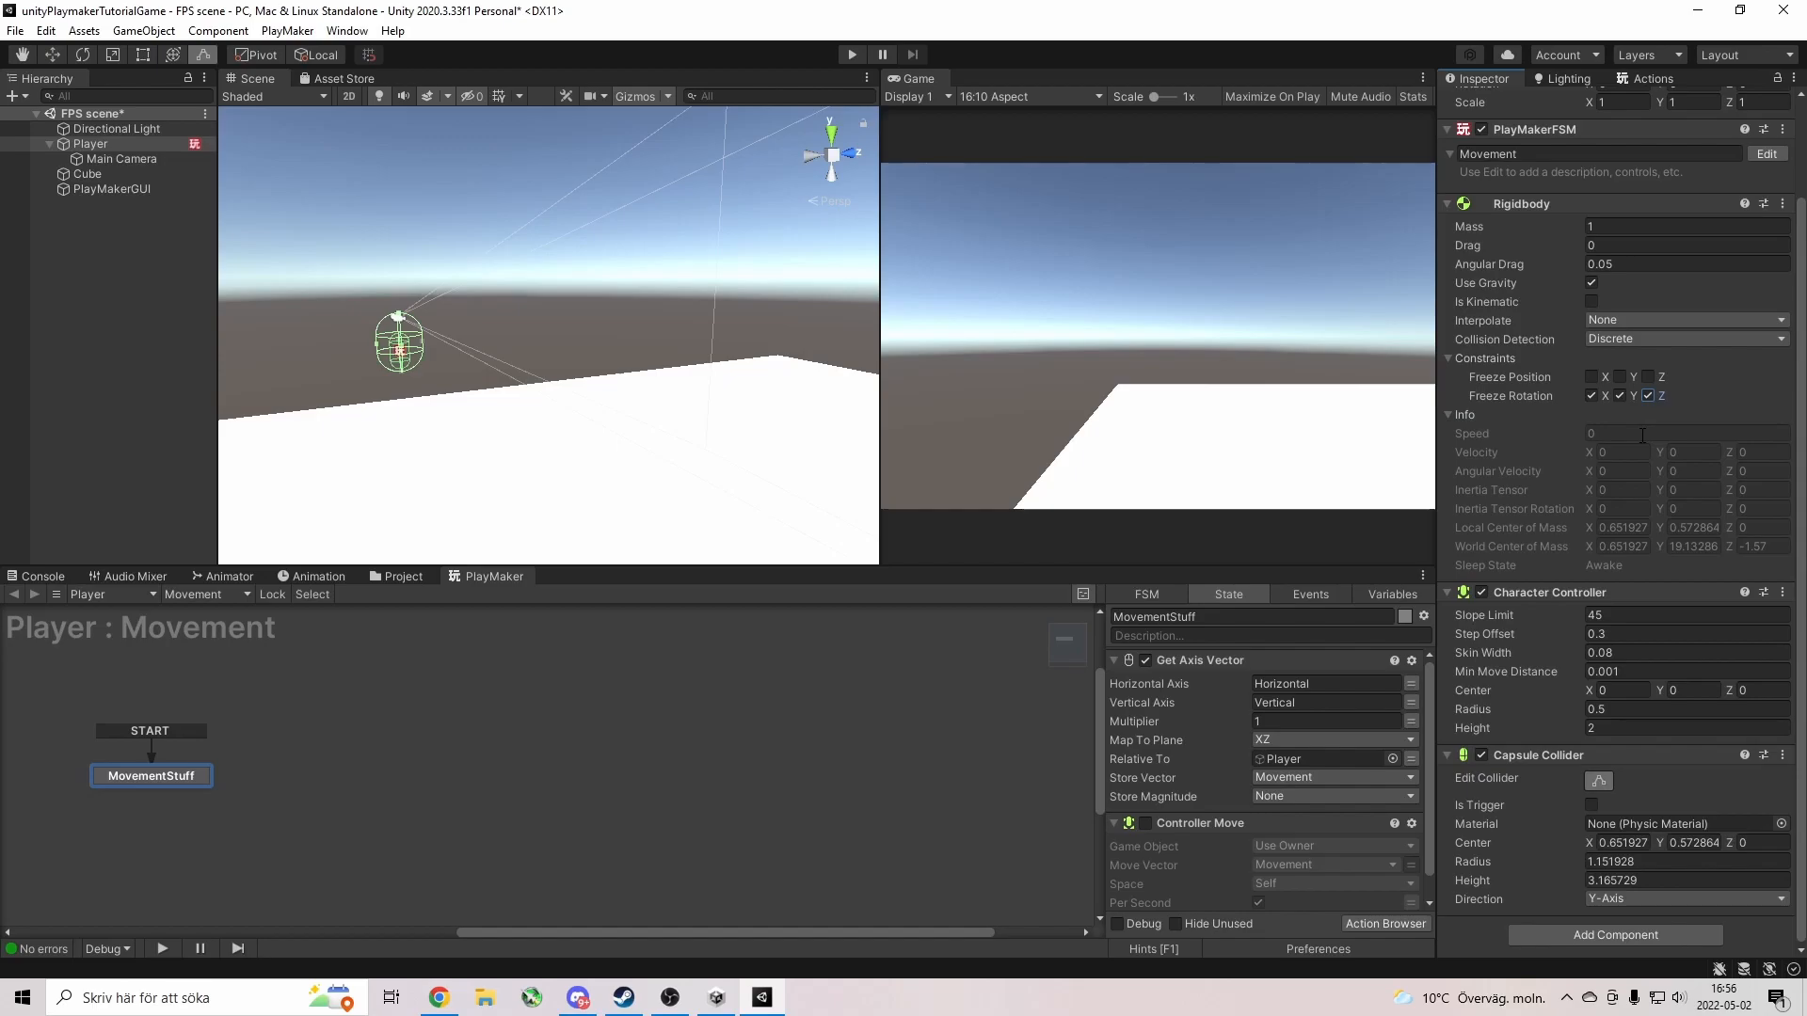
left_click(853, 54)
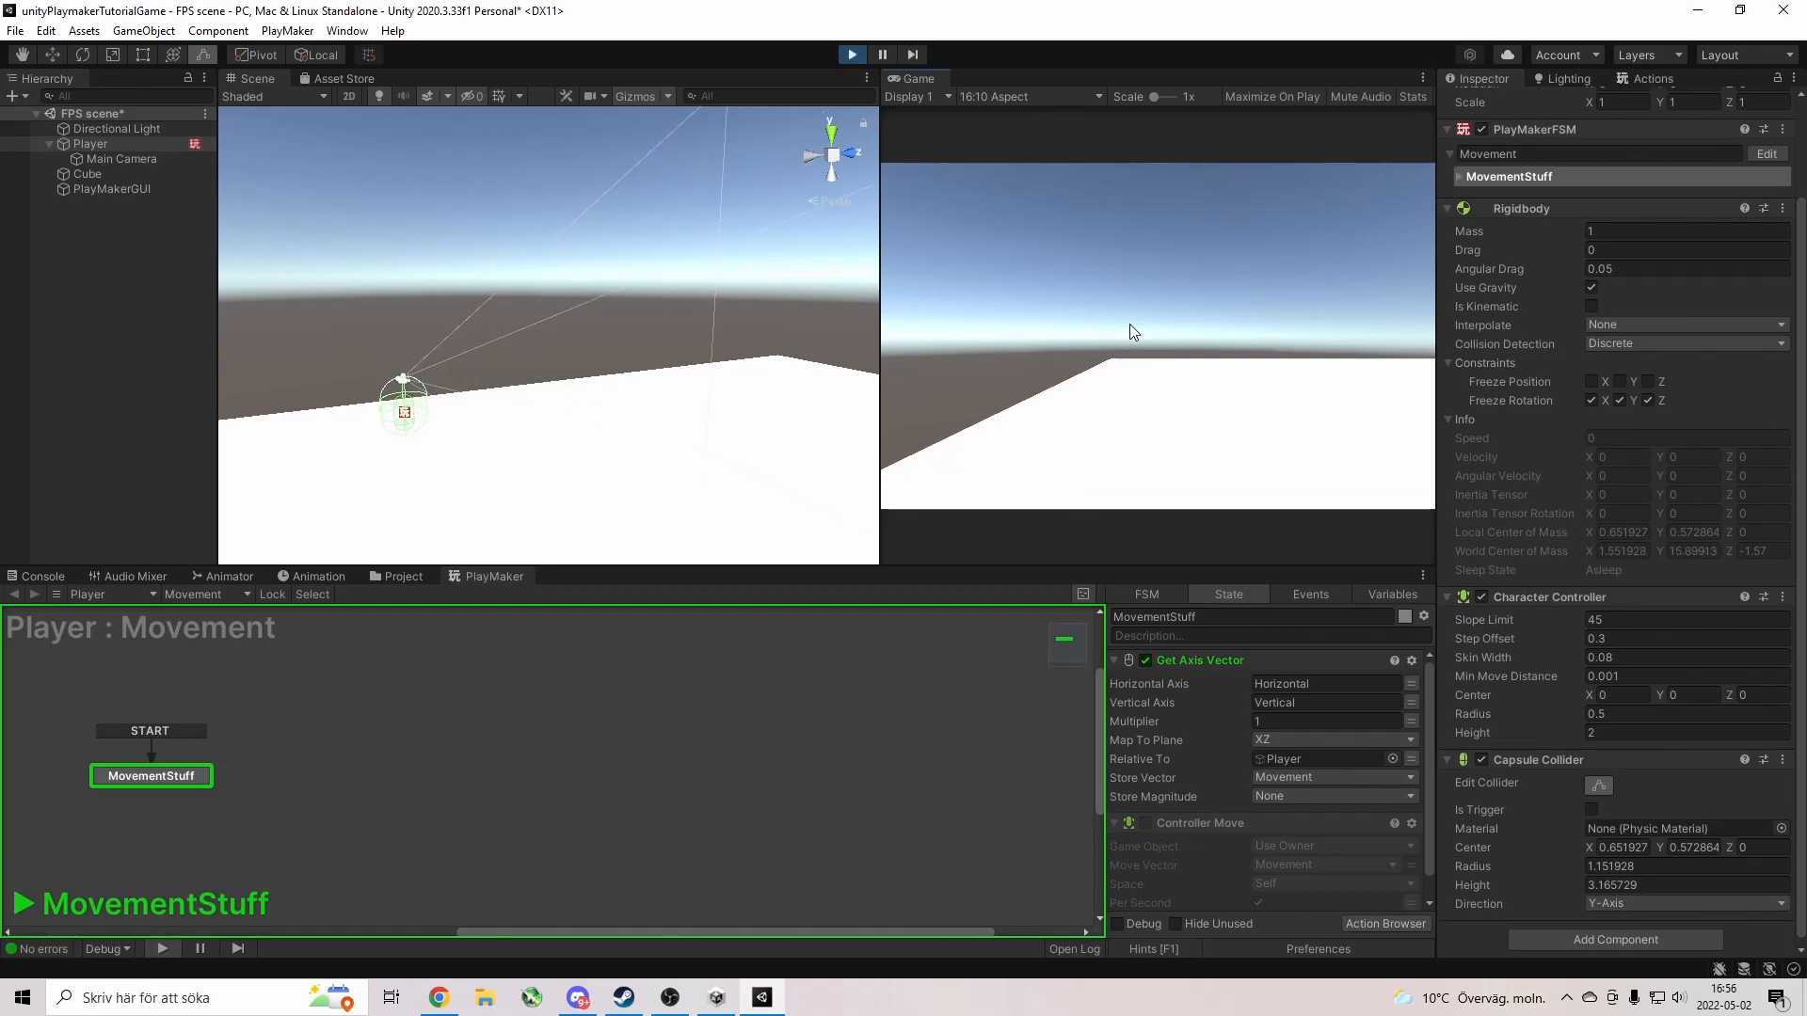
left_click(852, 54)
left_click(1203, 822)
Replace Controller Move with Controller Simple Move using the Movement vector at speed 5.
key("Delete")
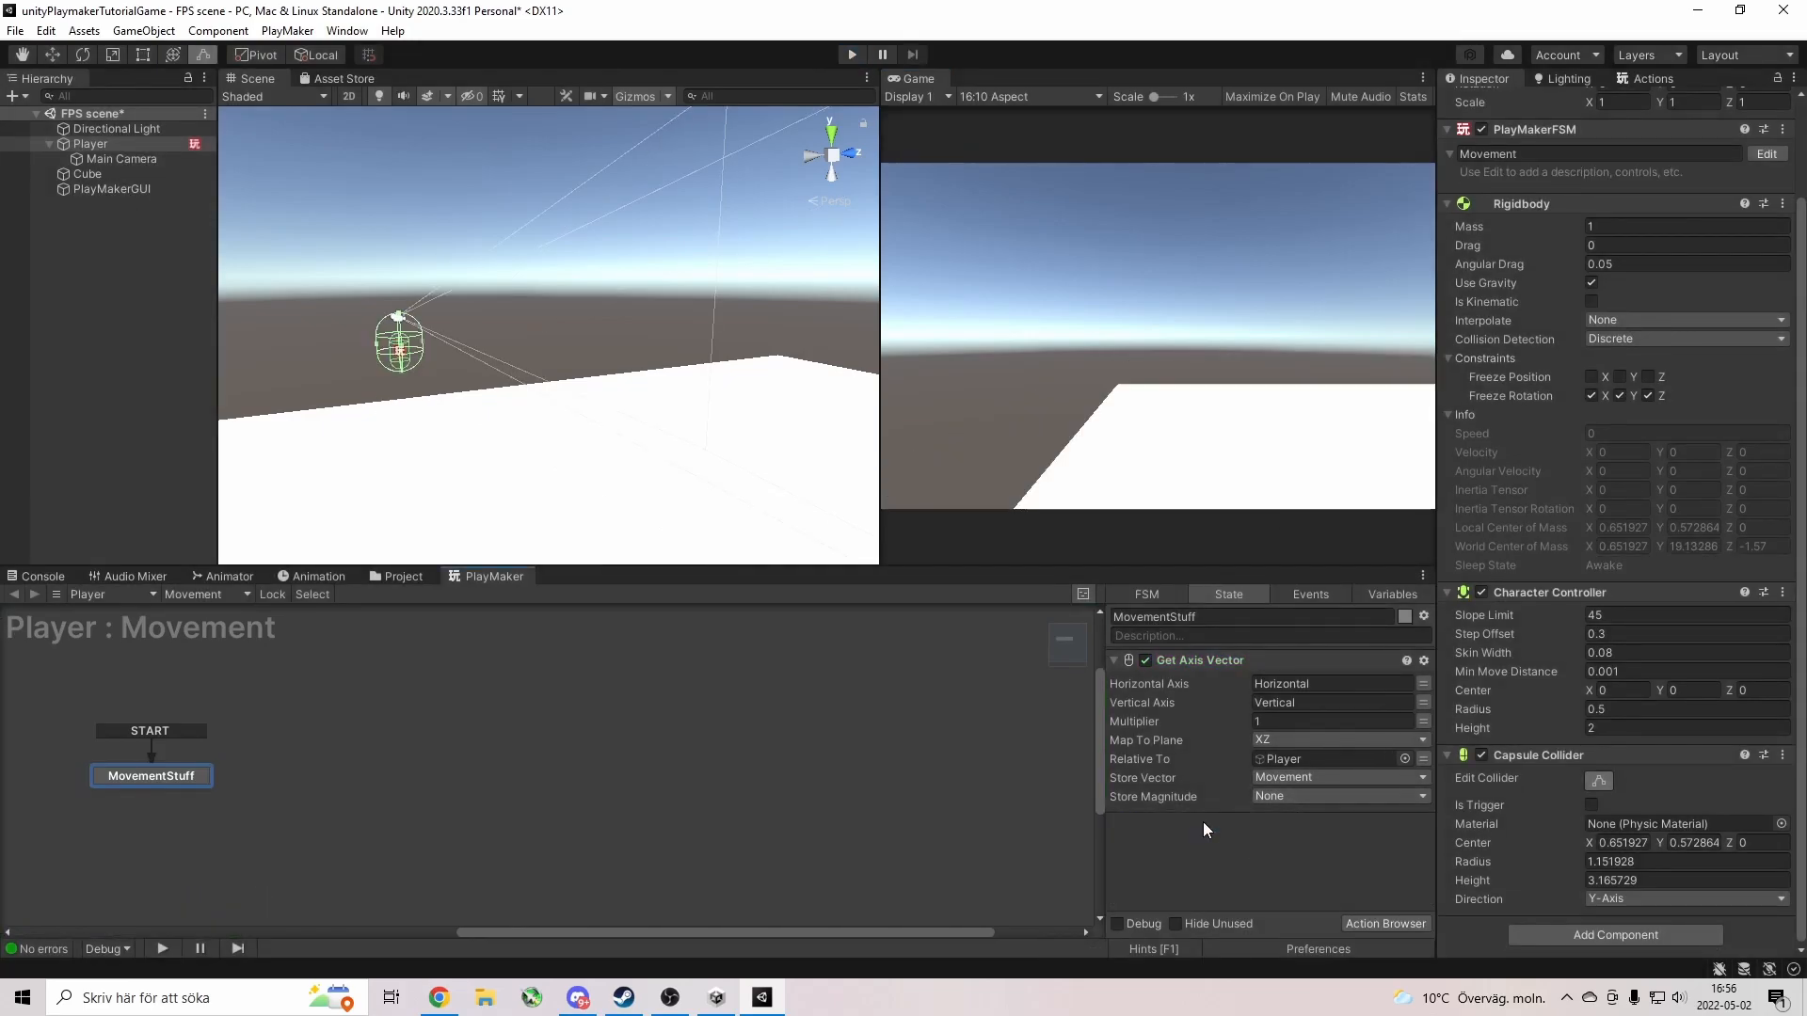
left_click(1654, 81)
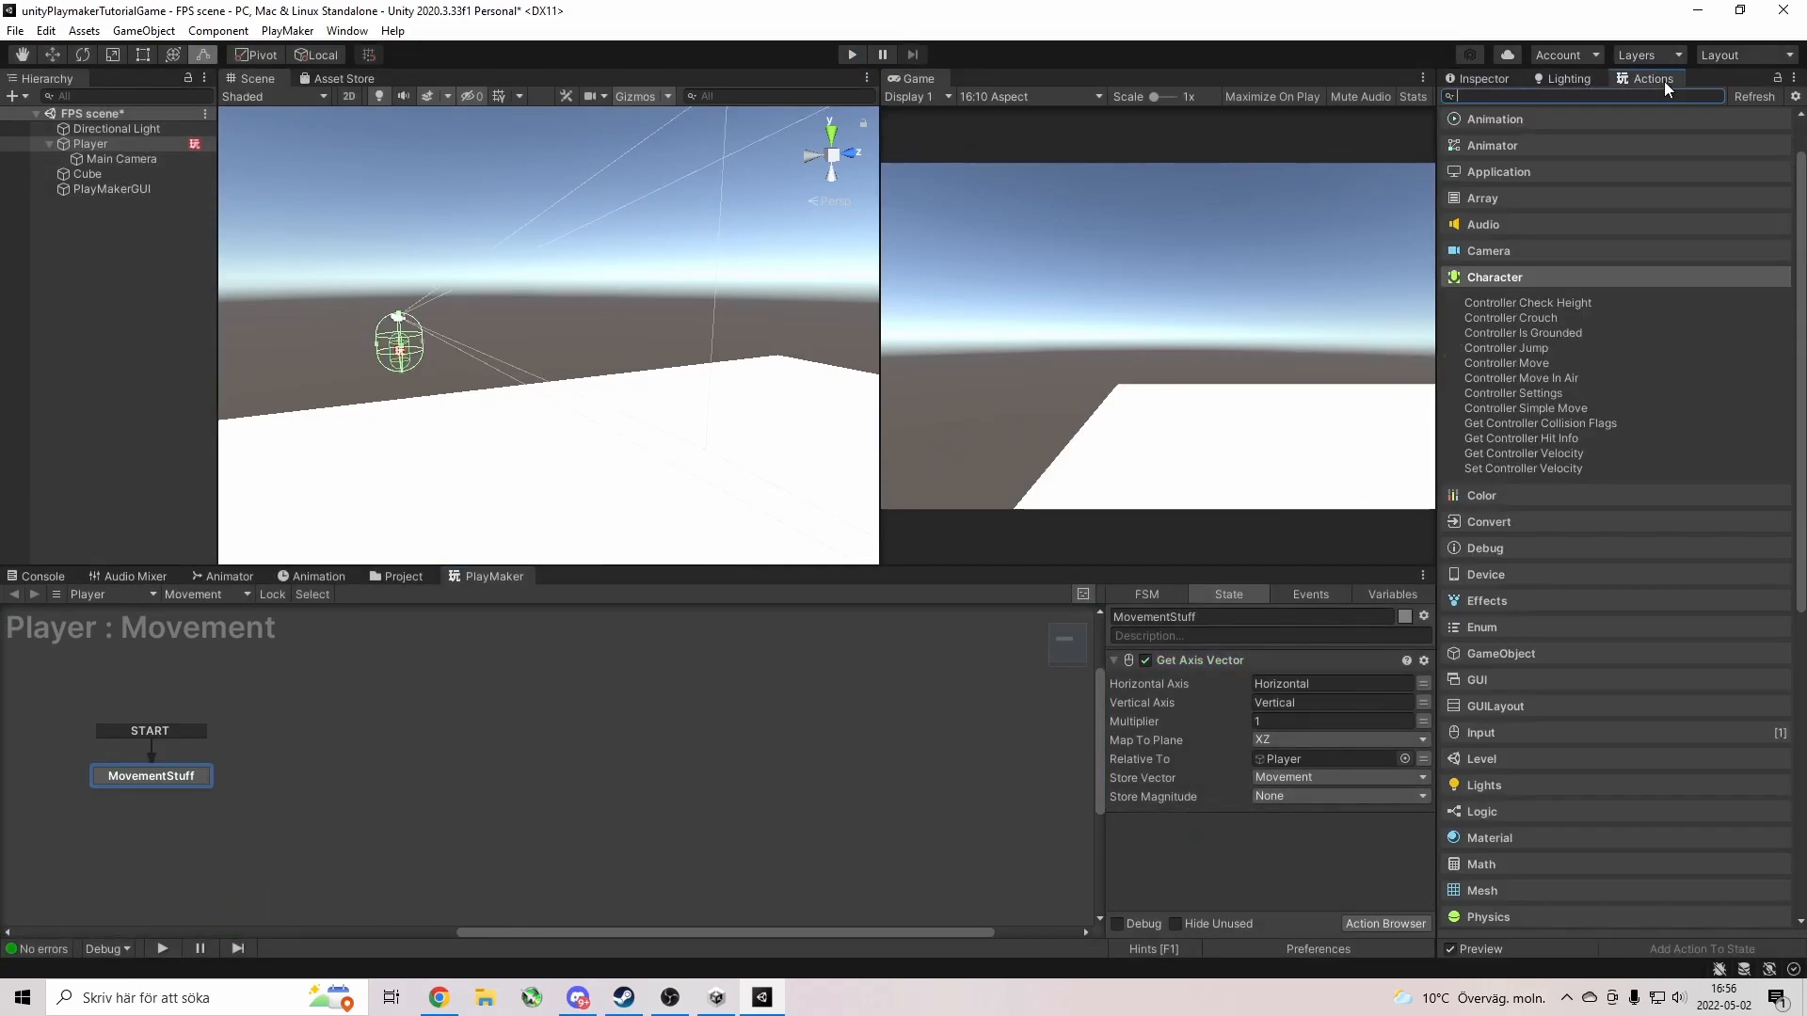
double_click(1511, 409)
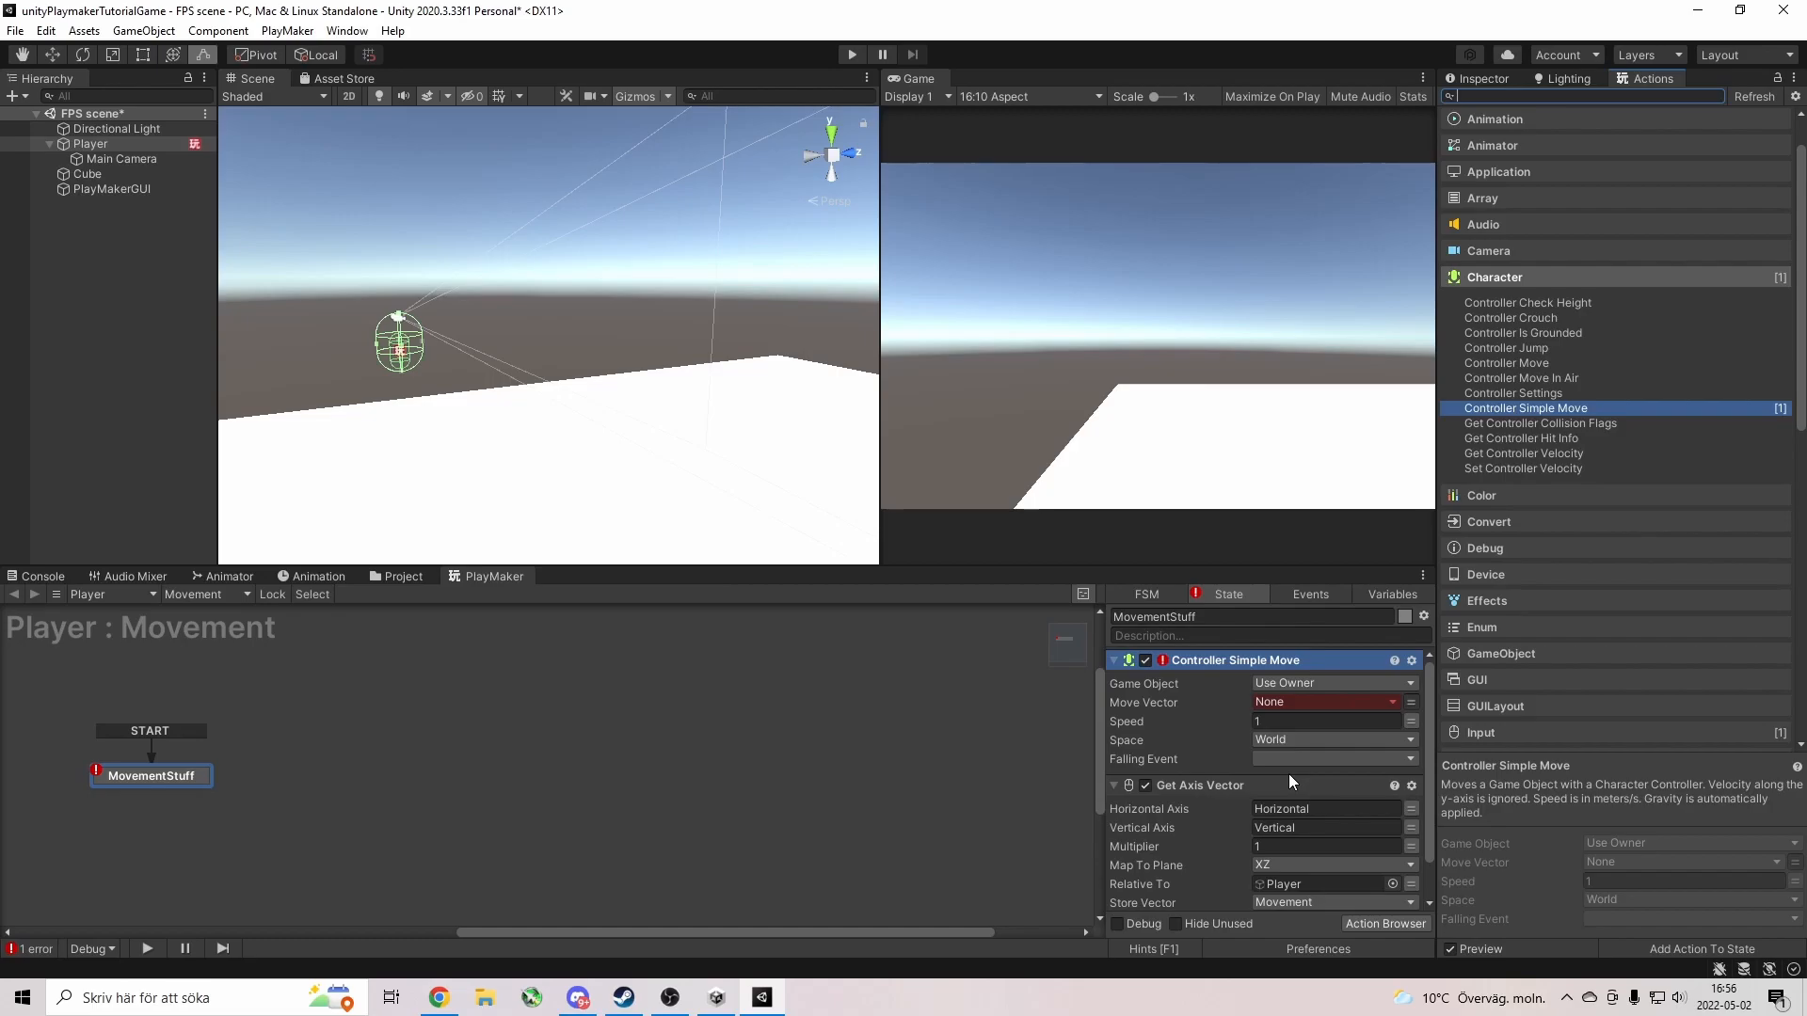
left_click(1280, 705)
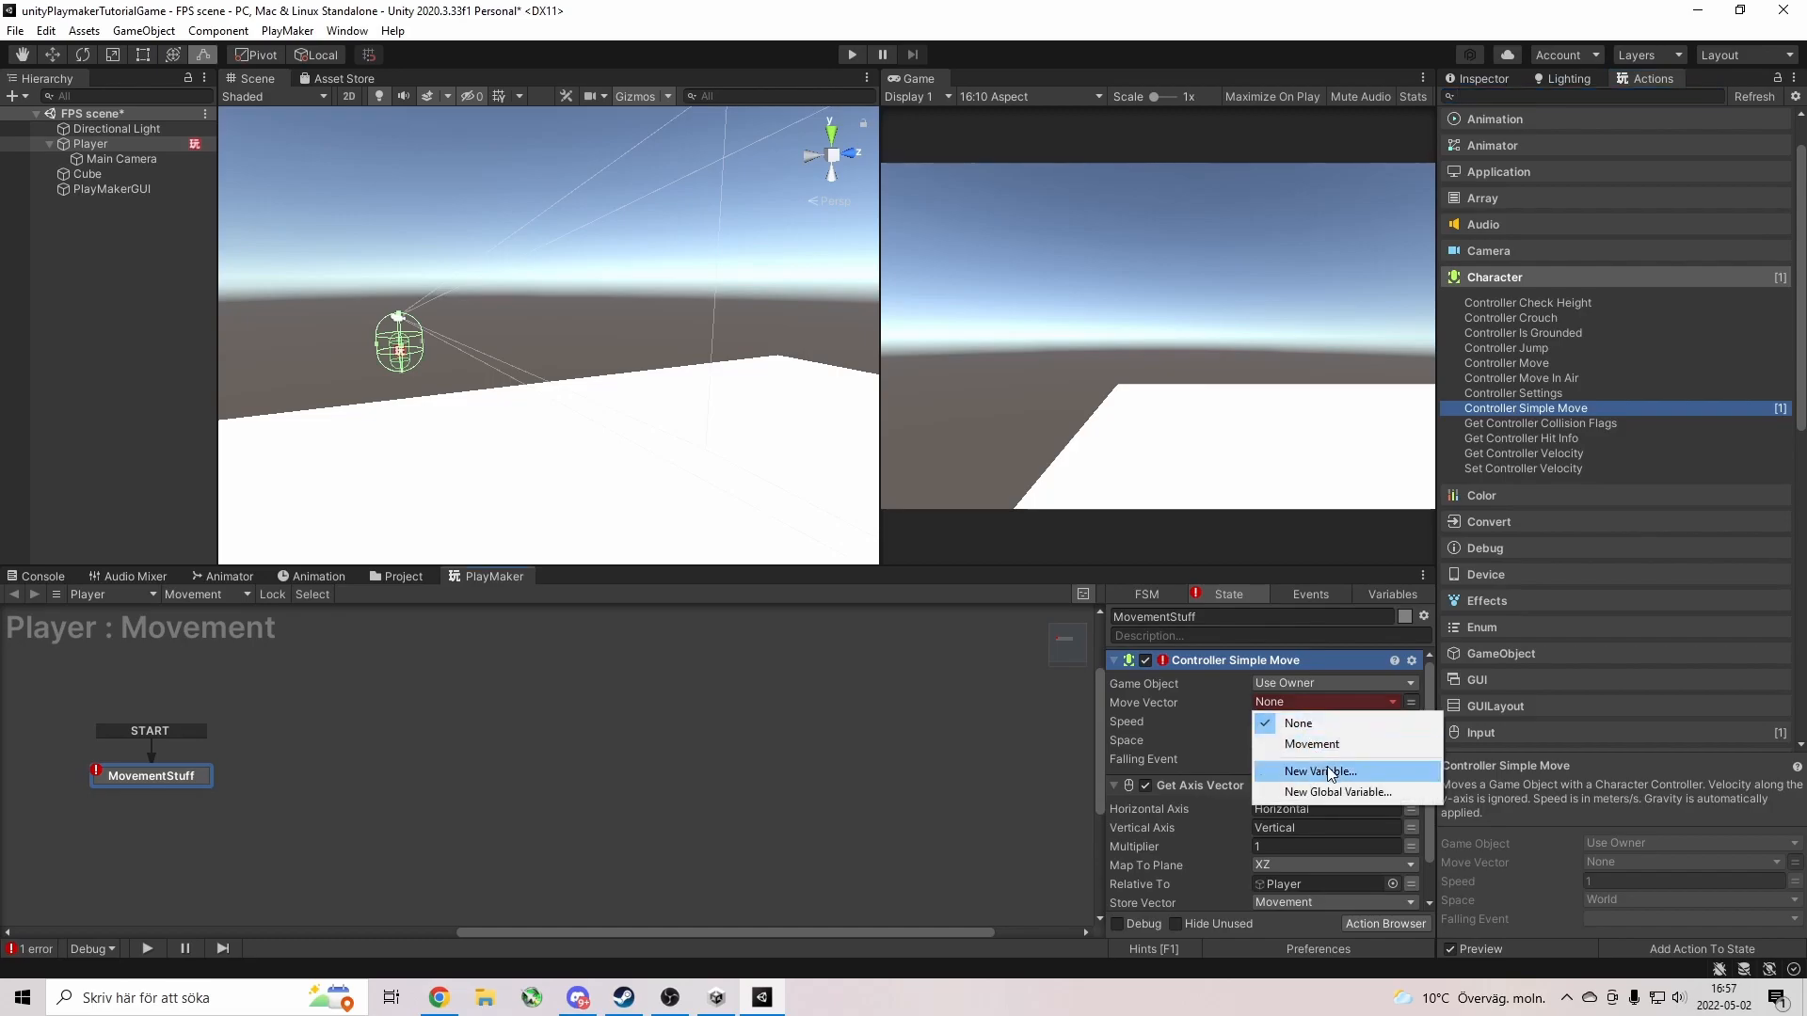
left_click(1341, 746)
left_click_drag(1201, 663, 1210, 879)
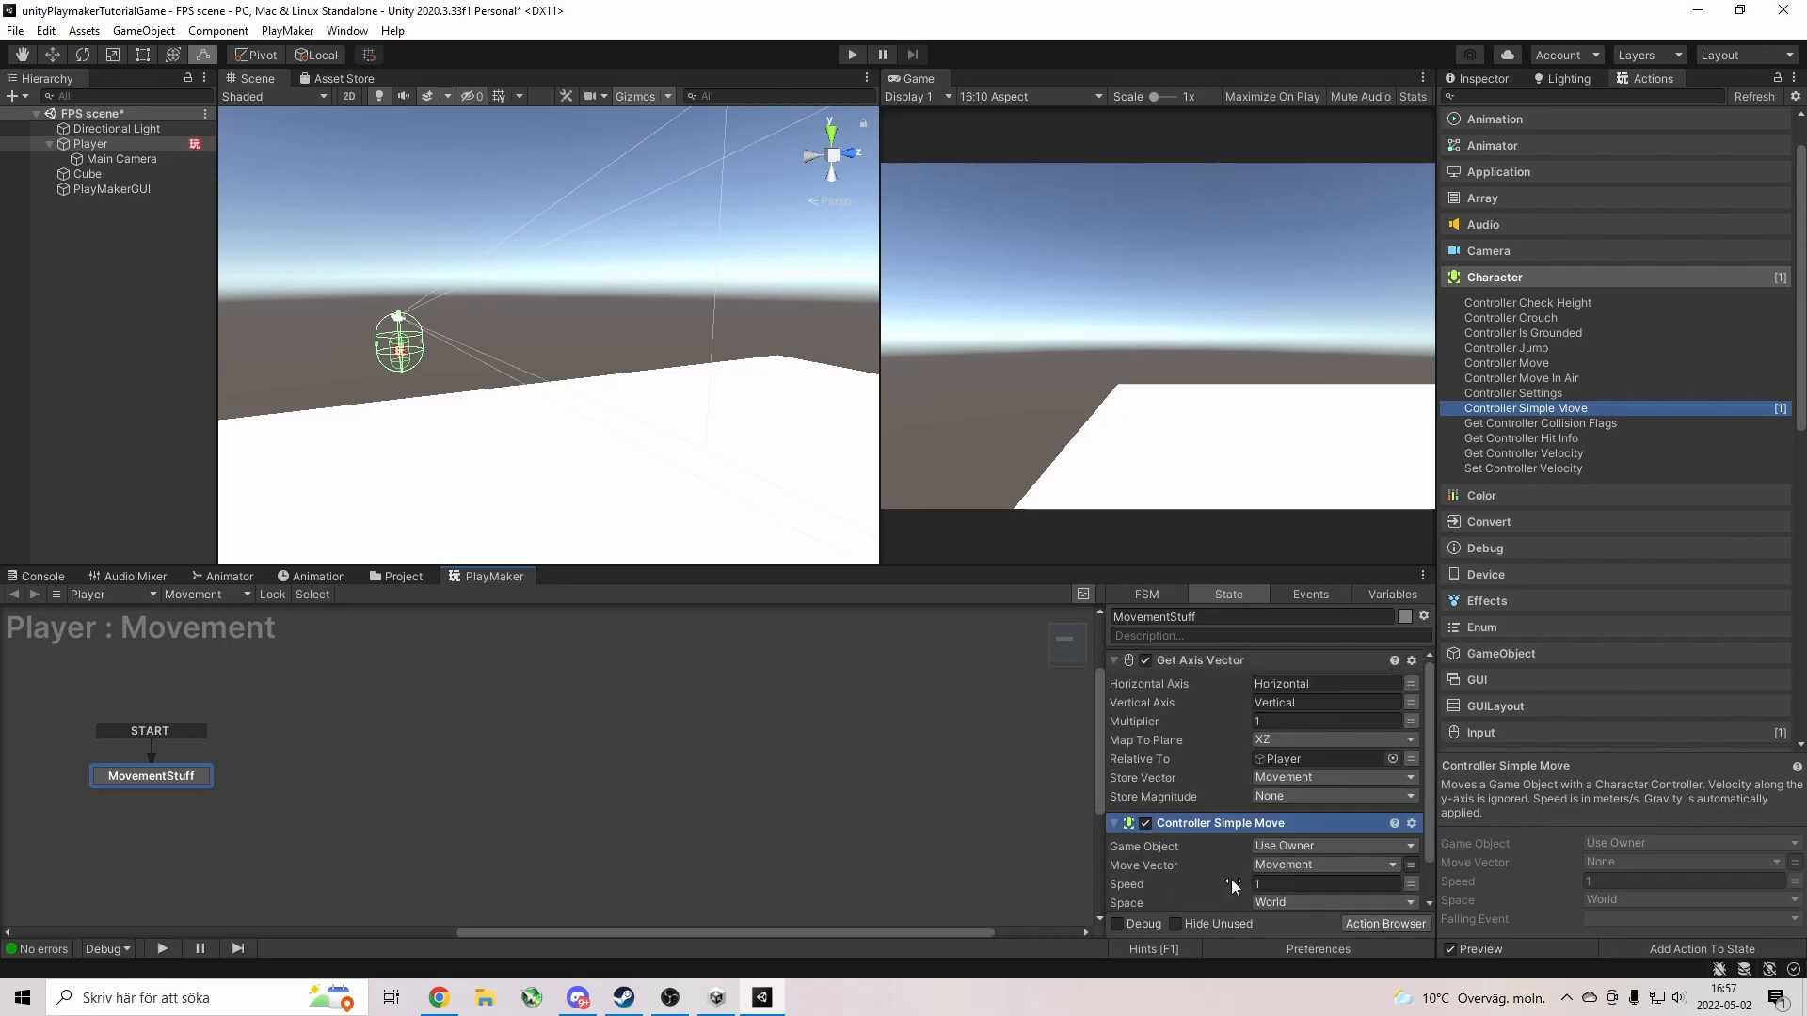
left_click(1277, 883)
Play the game and walk the Player around with W, D and A.
left_click(850, 54)
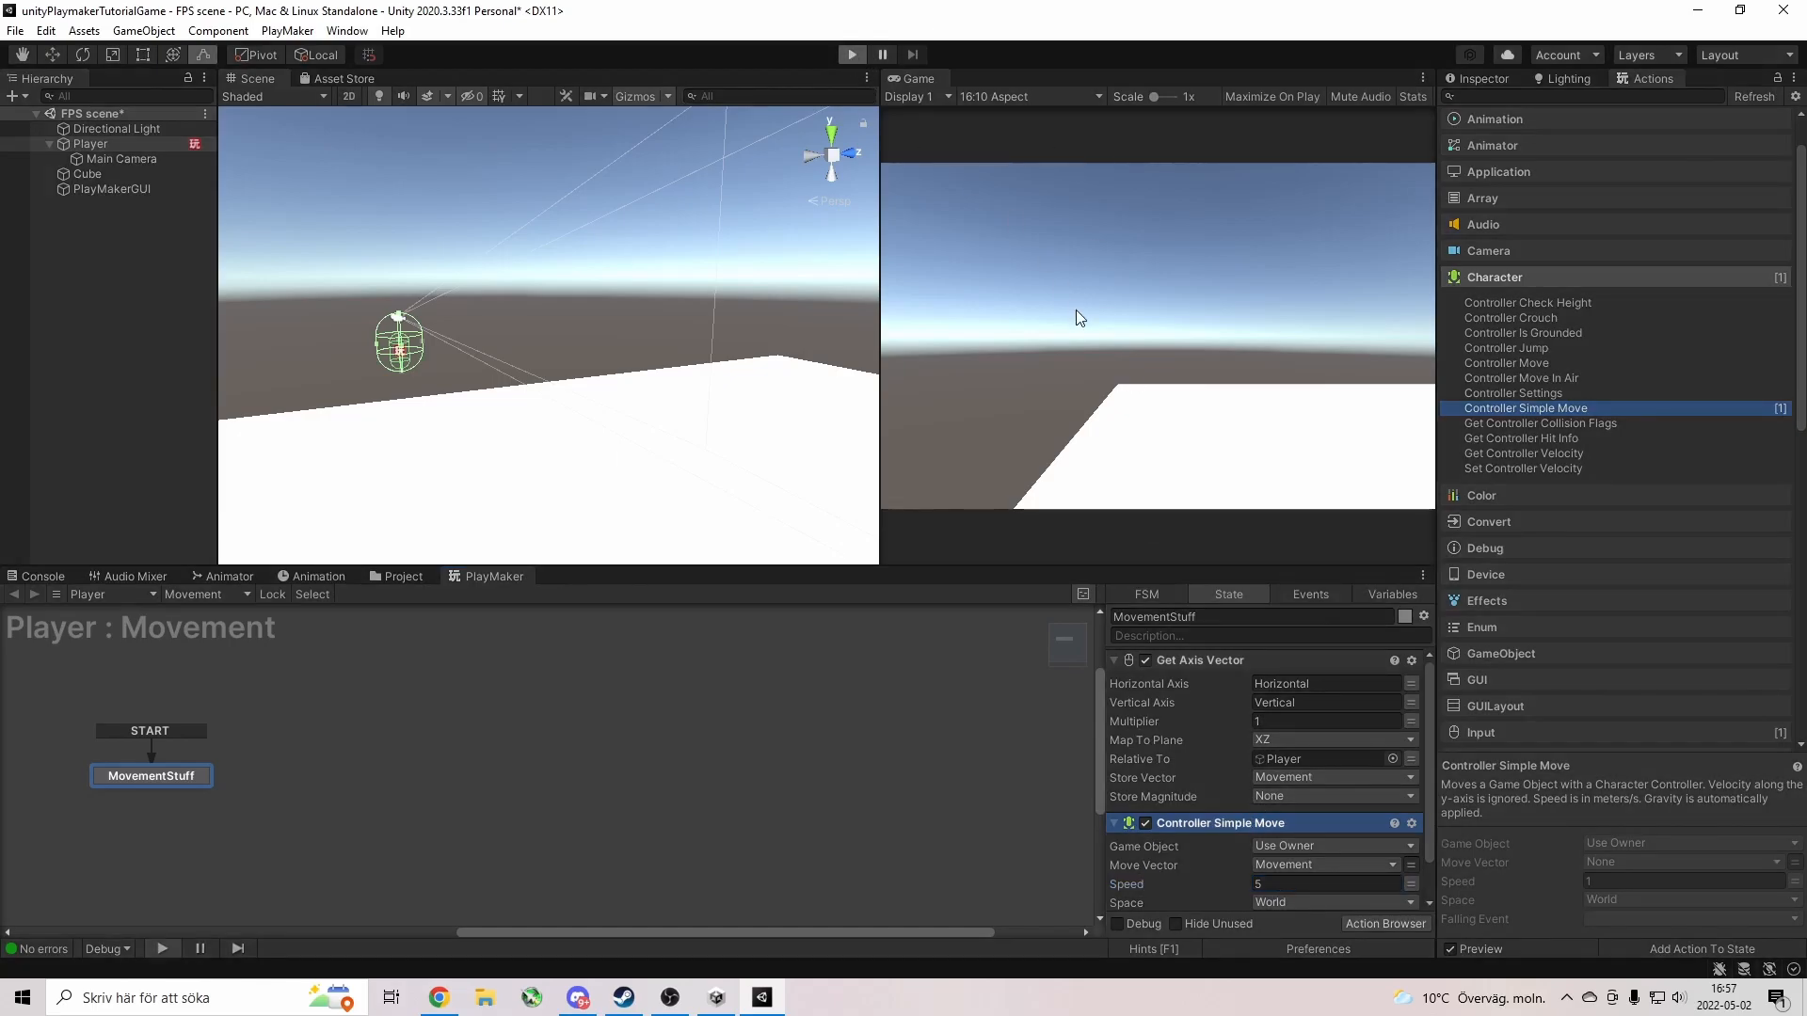
key("w")
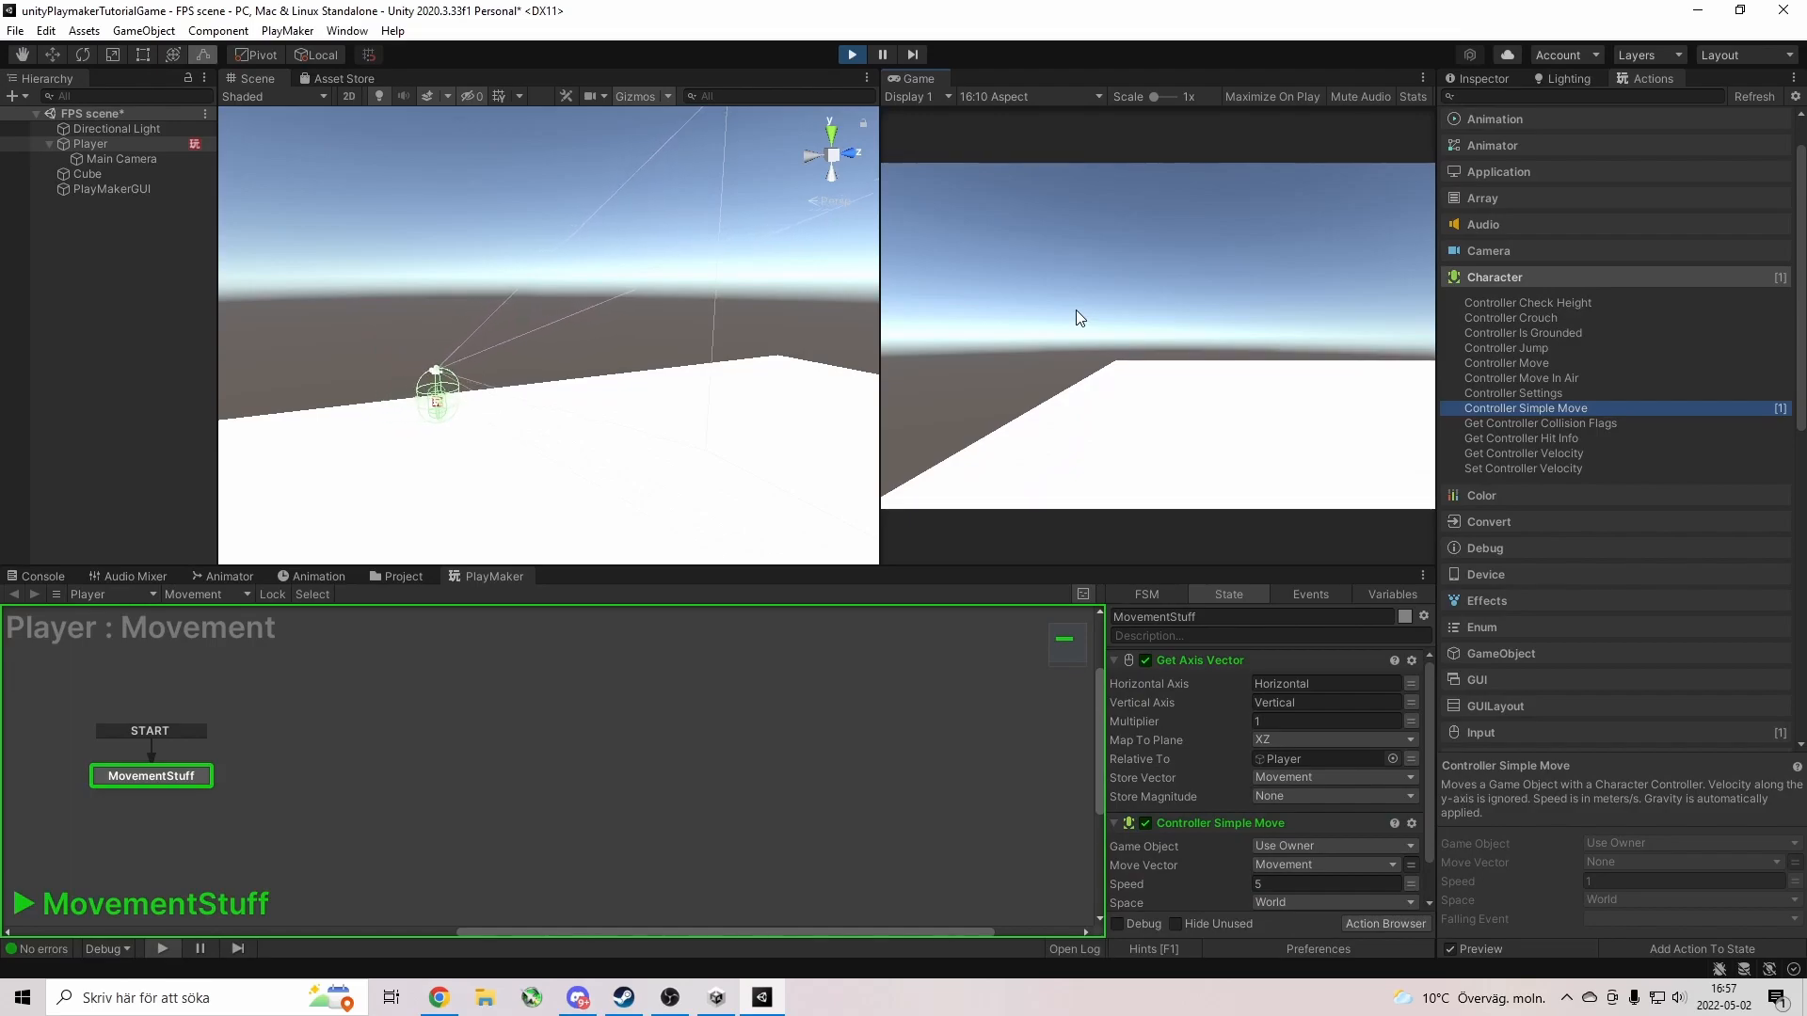
key("d")
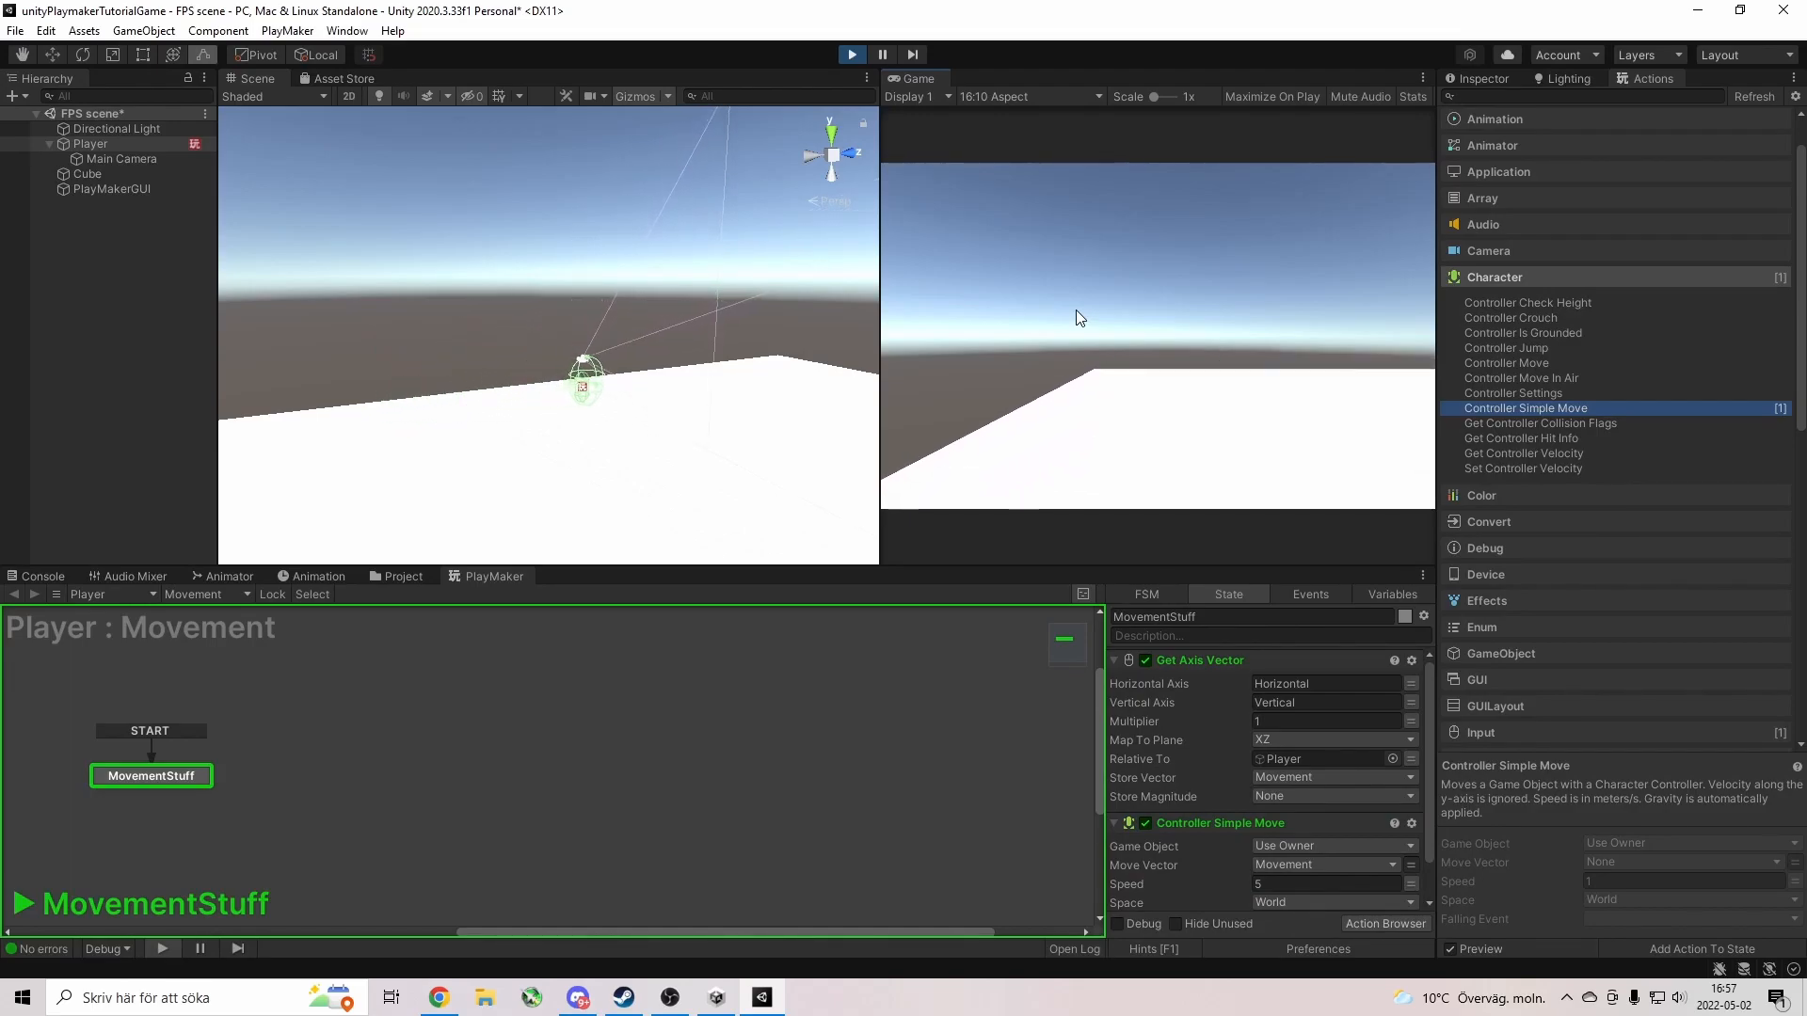
key("a")
key("a")
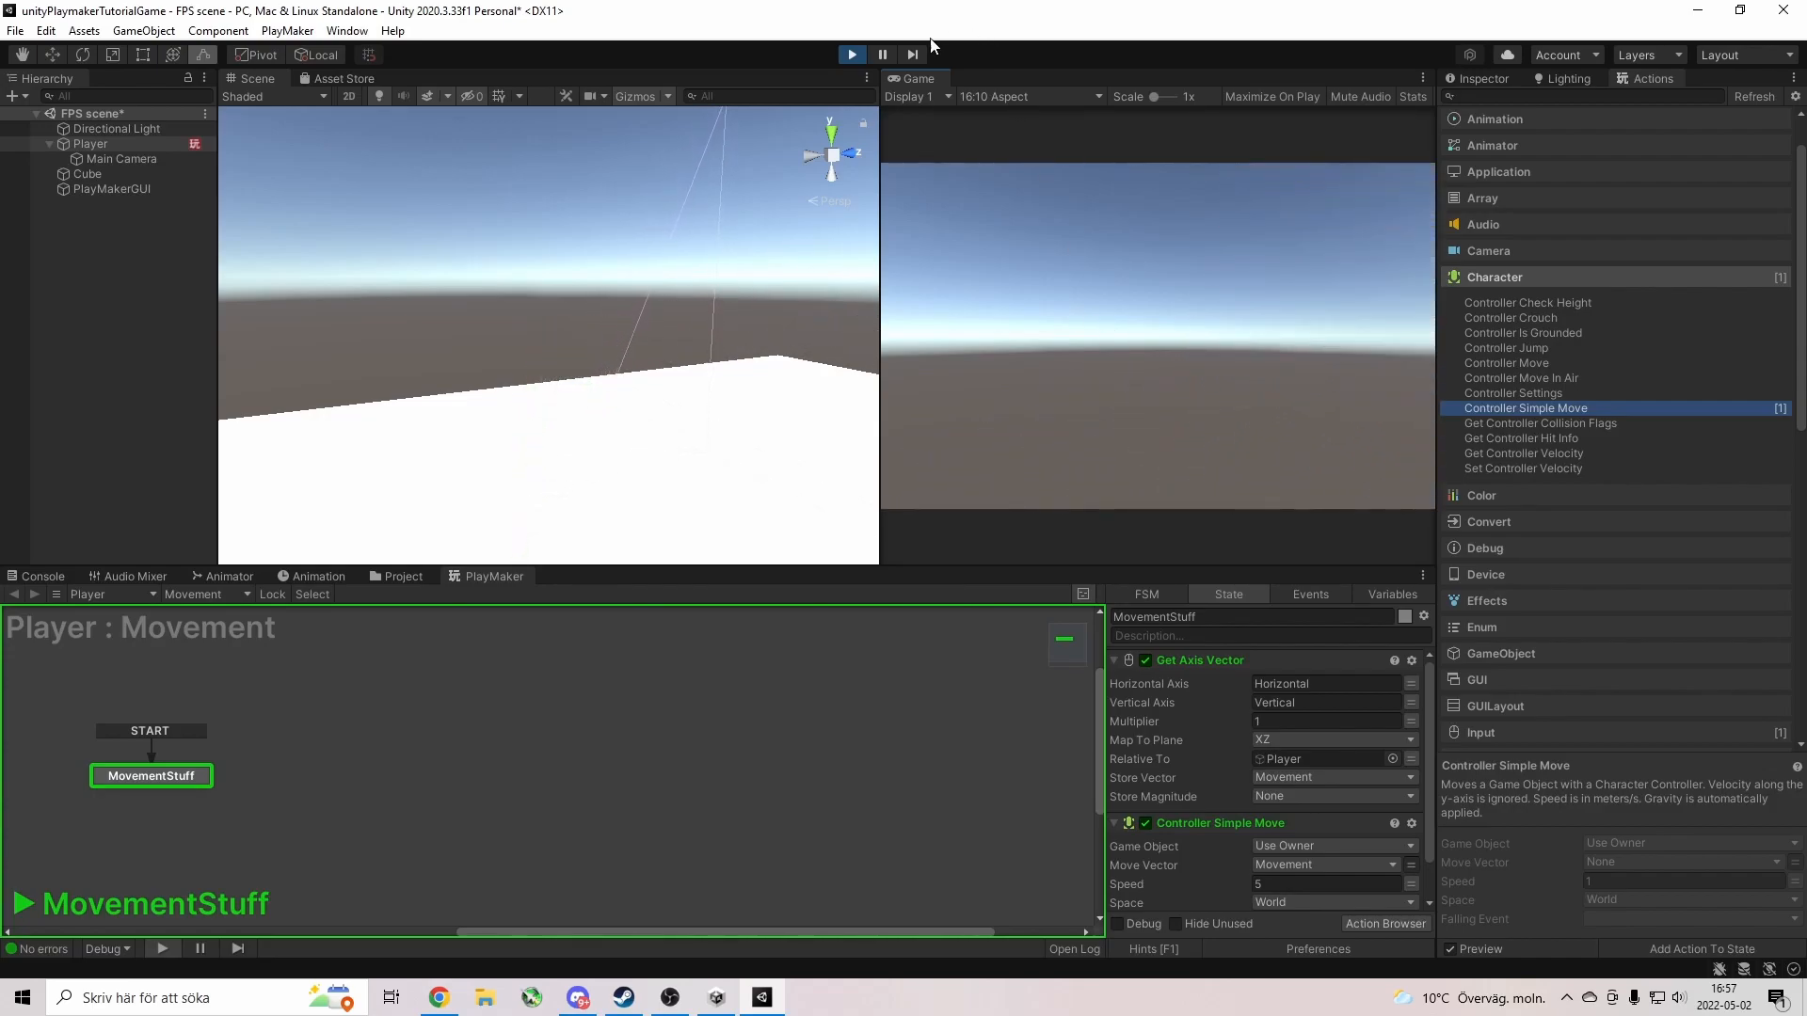
Stop the running Simple Move test.
left_click(852, 55)
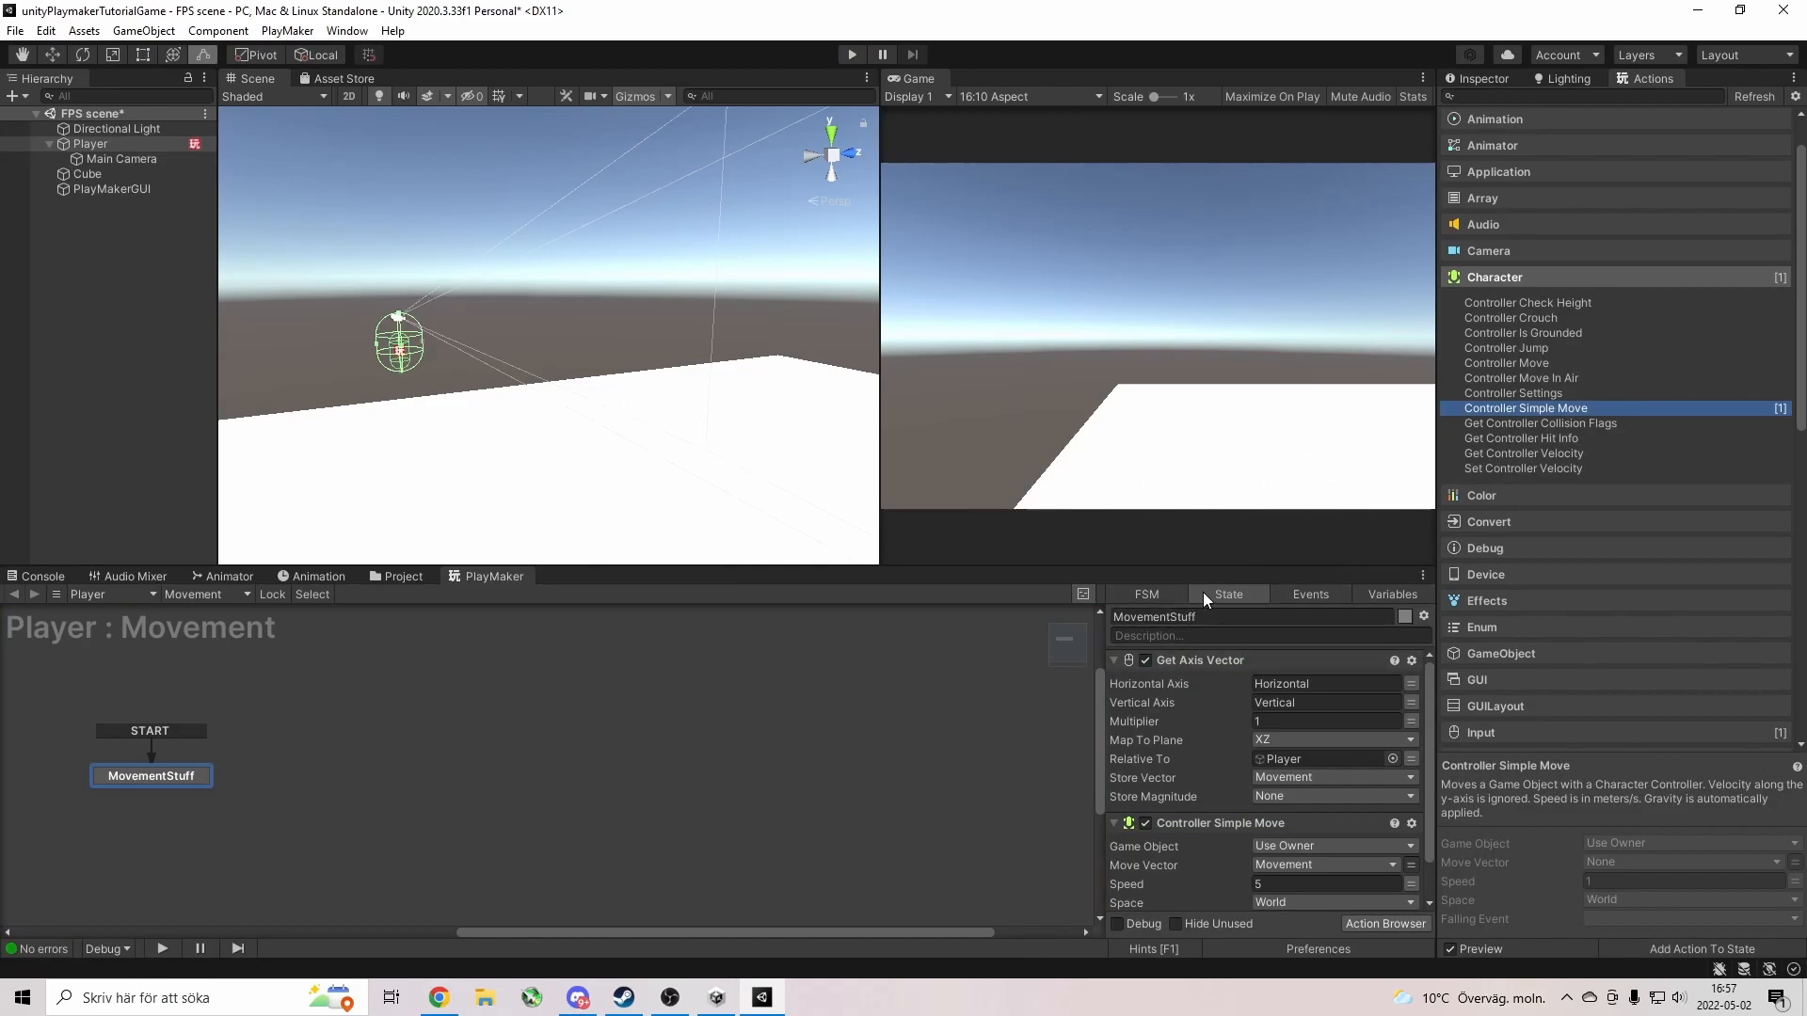
scroll(1283, 822, "down", 2)
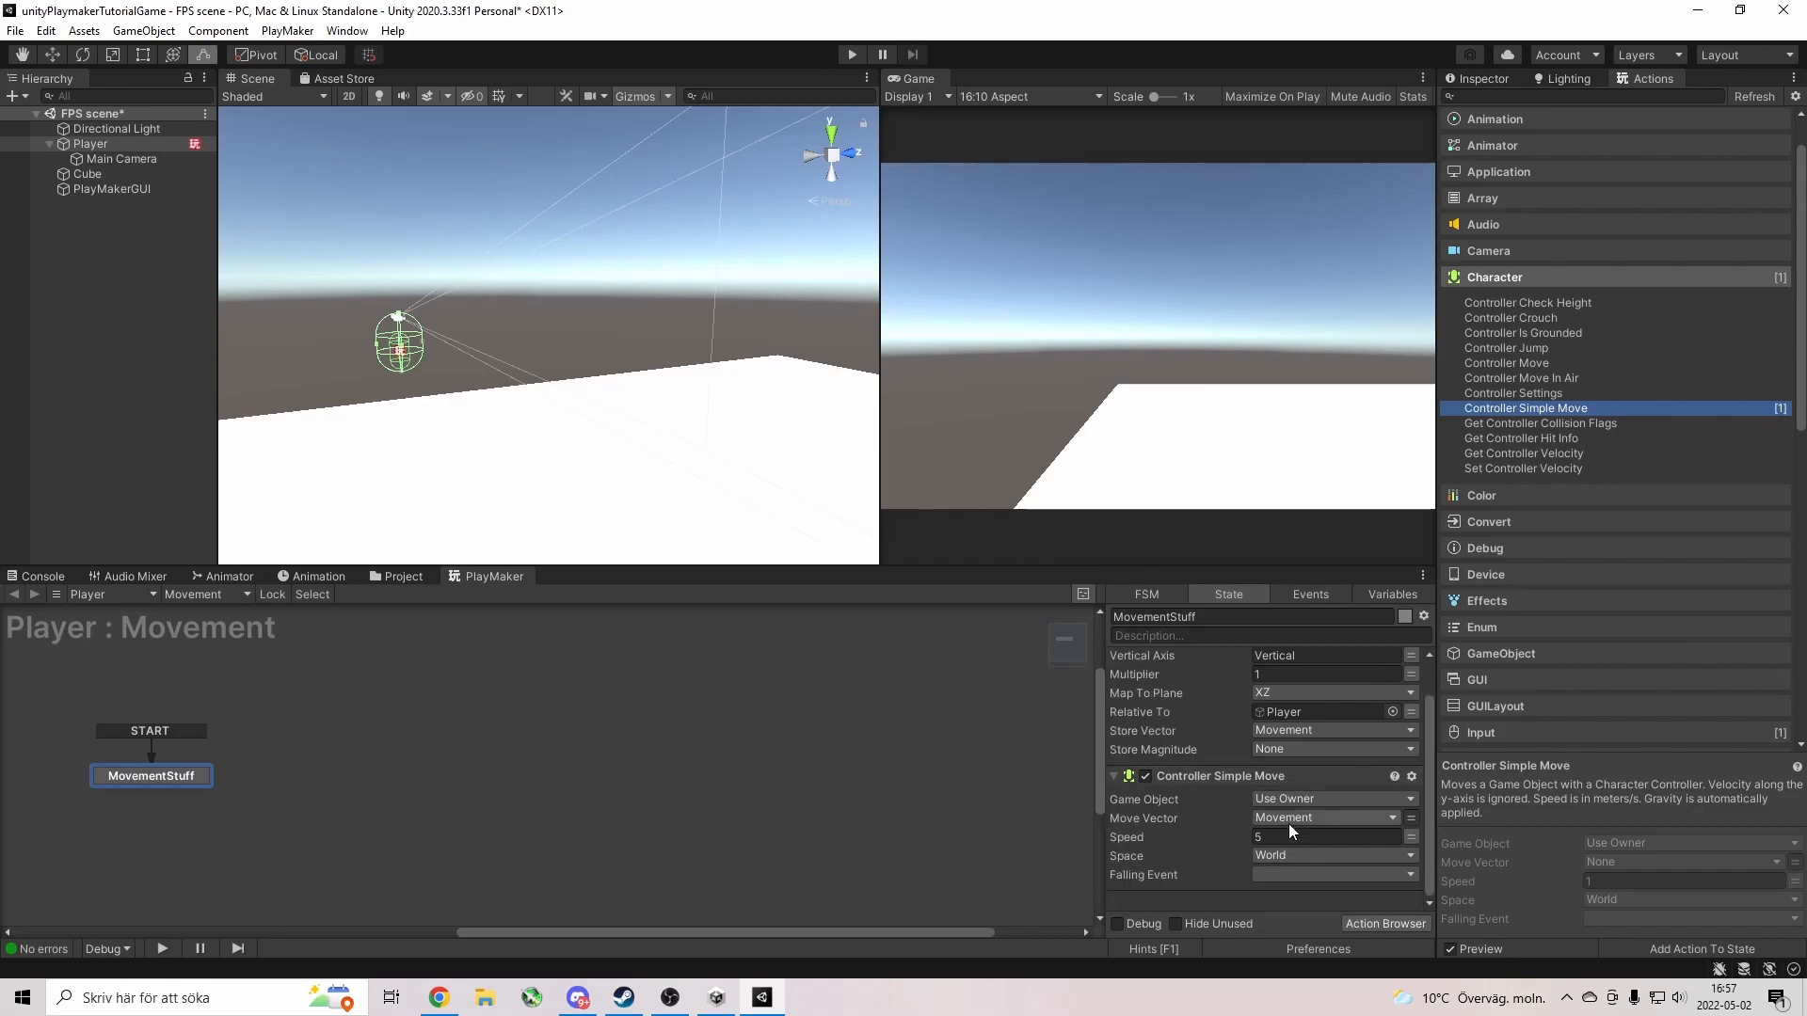
scroll(1242, 844, "up", 2)
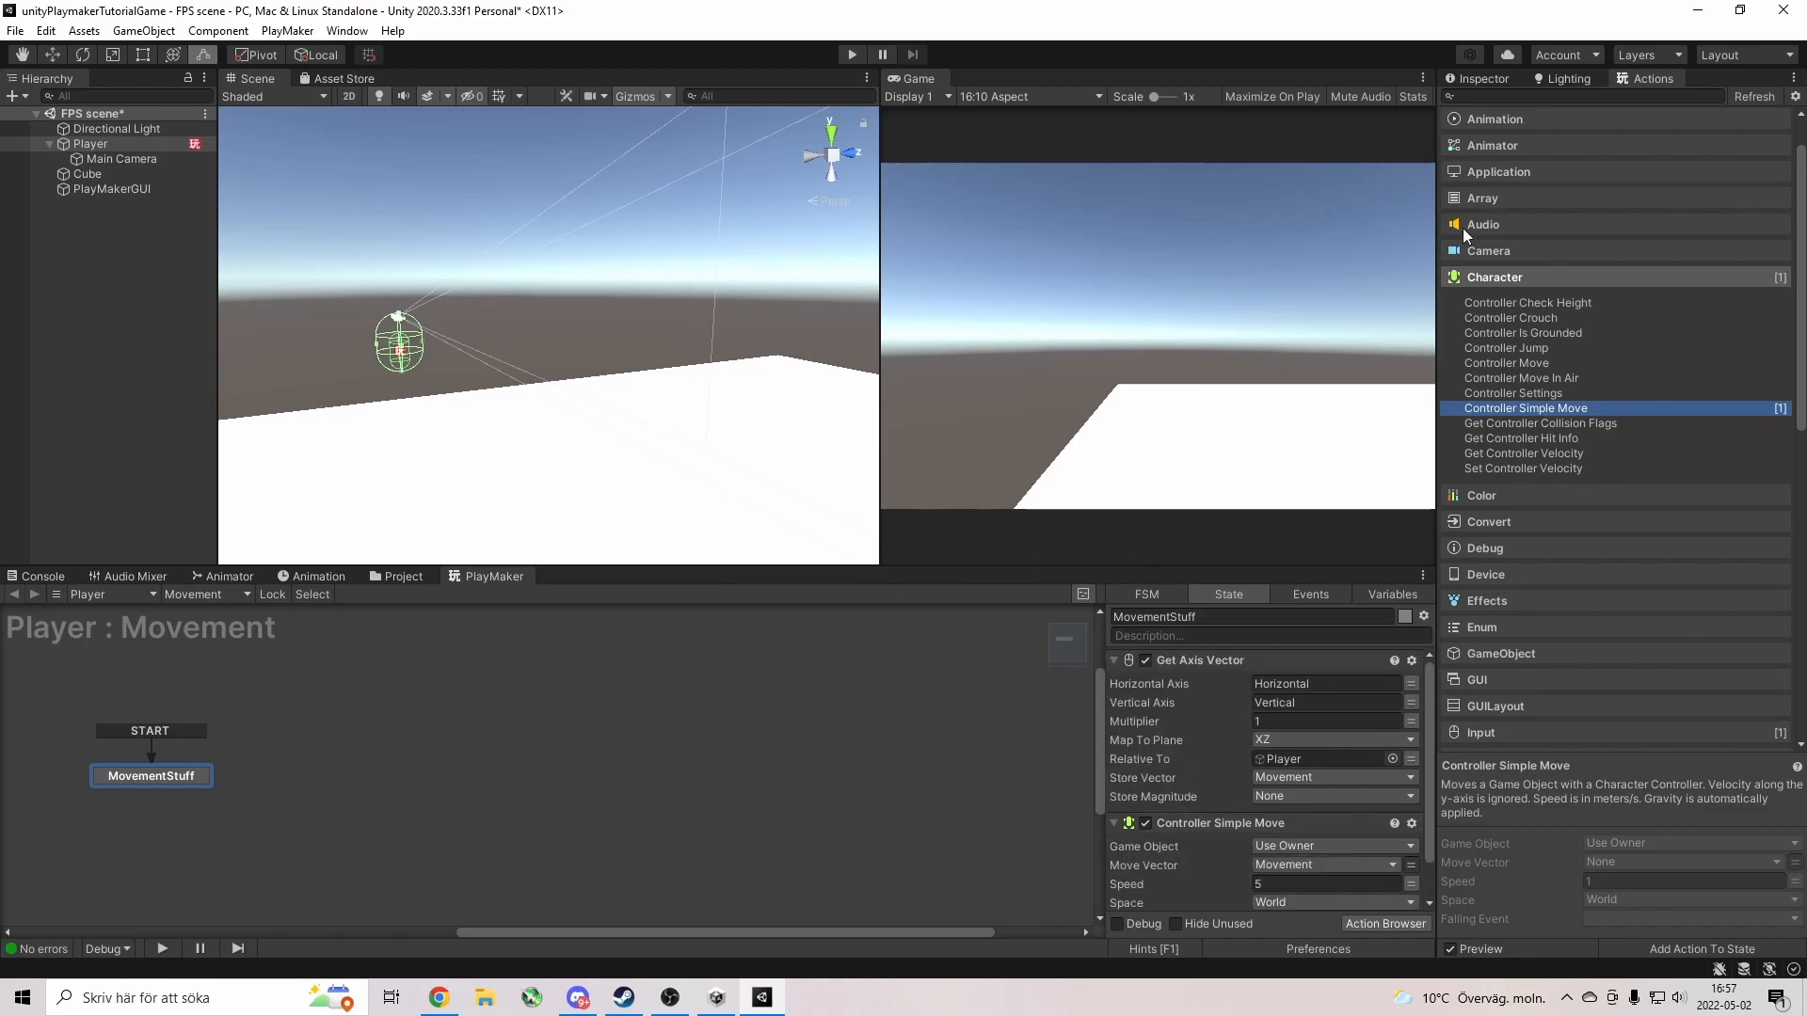
Add the Input Mouse Look action (both axes, sensitivity 15) to MovementStuff and play.
left_click(1614, 95)
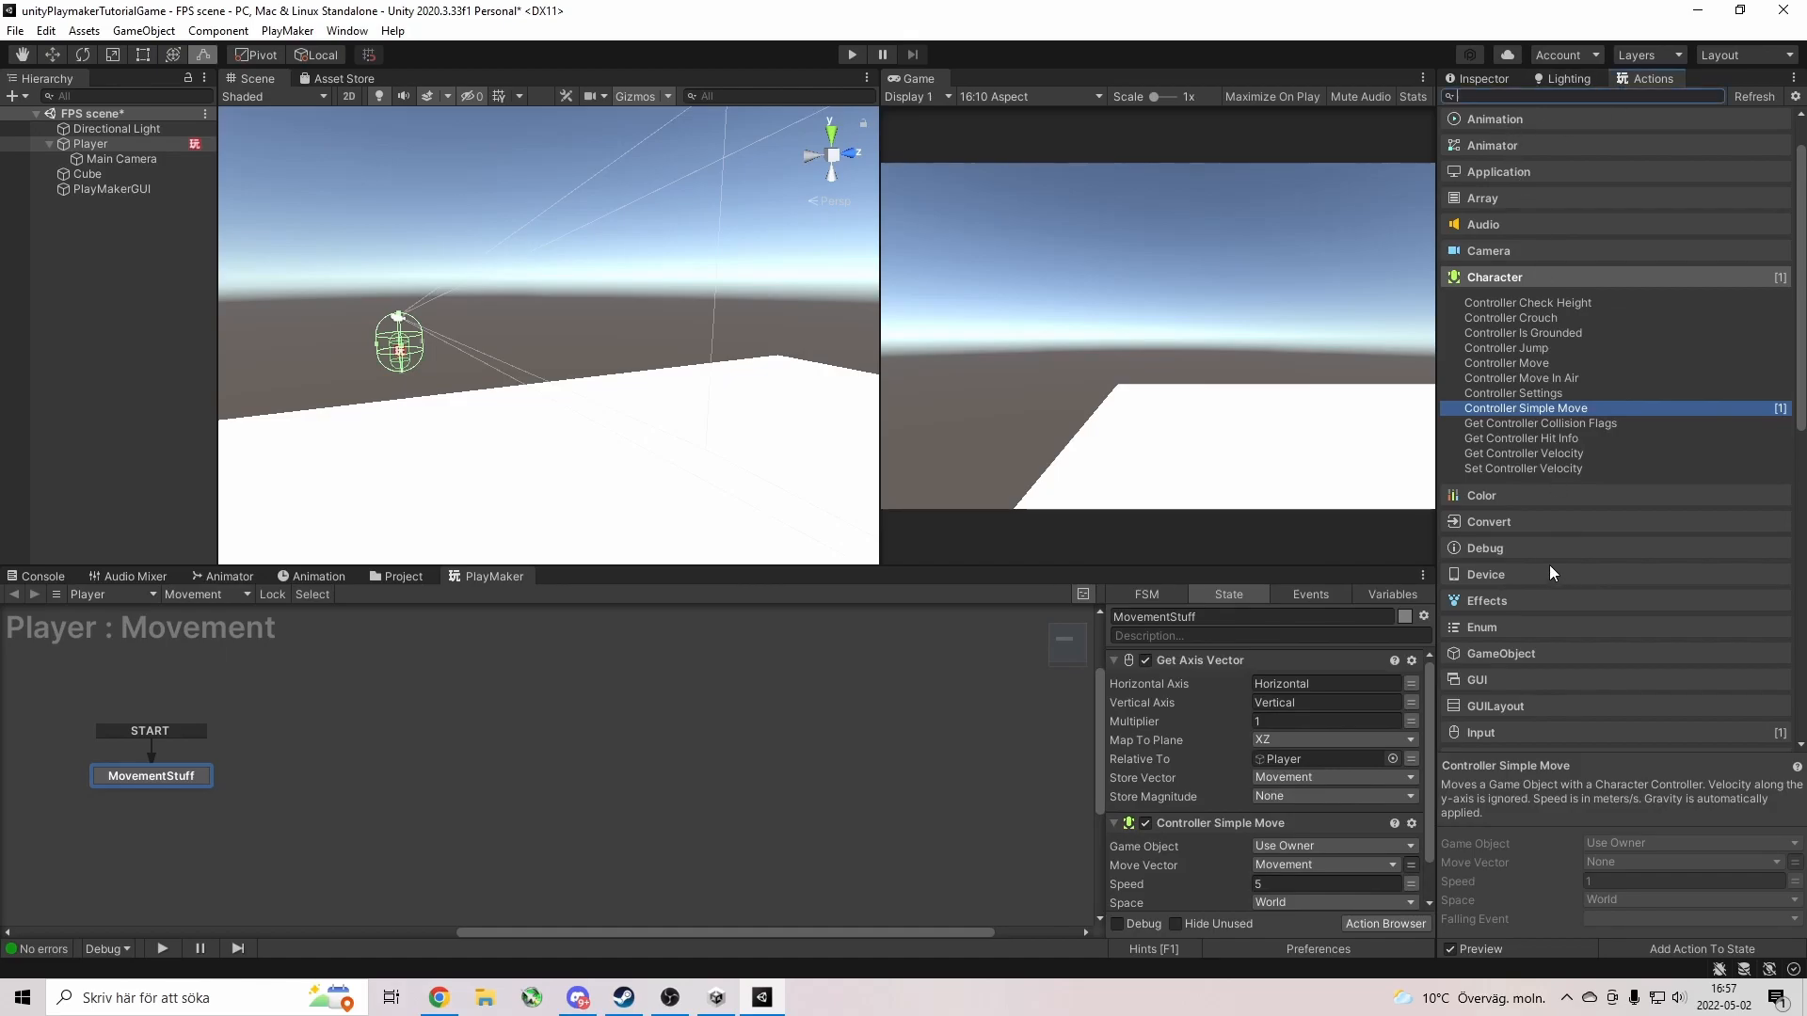
left_click(1474, 730)
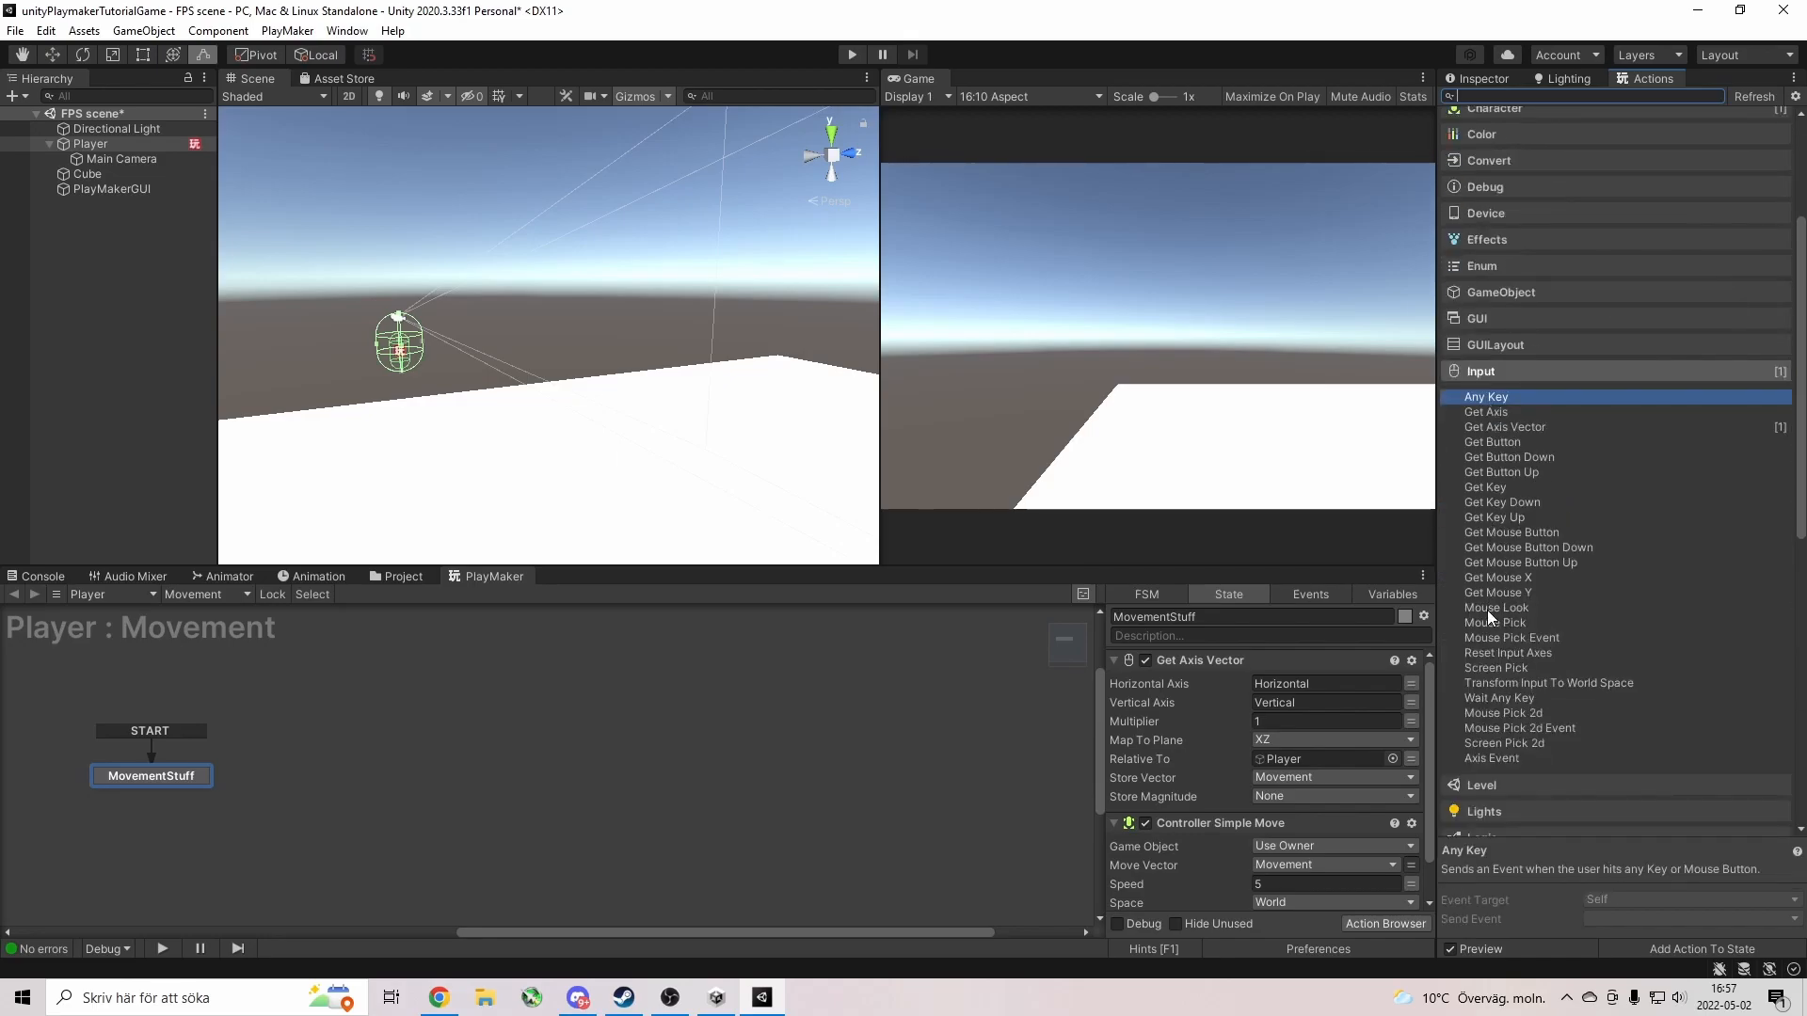
left_click(1487, 608)
left_click_drag(1487, 608, 1409, 707)
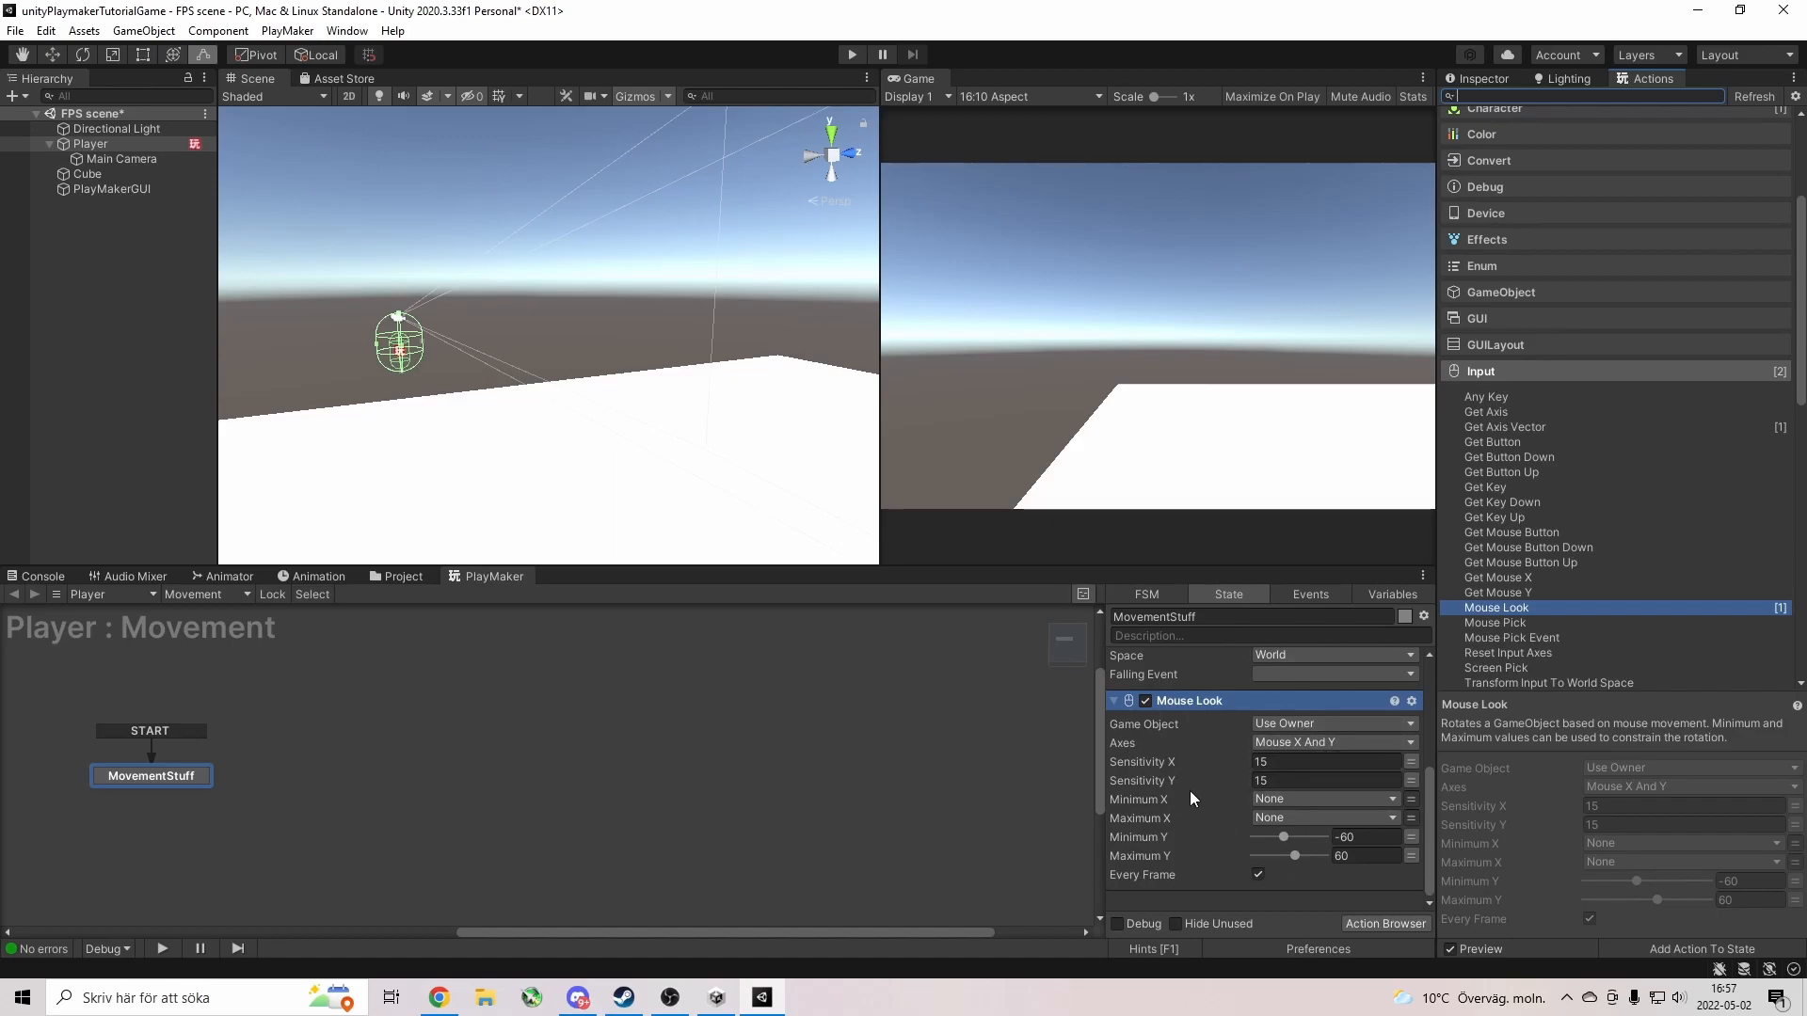
left_click(853, 55)
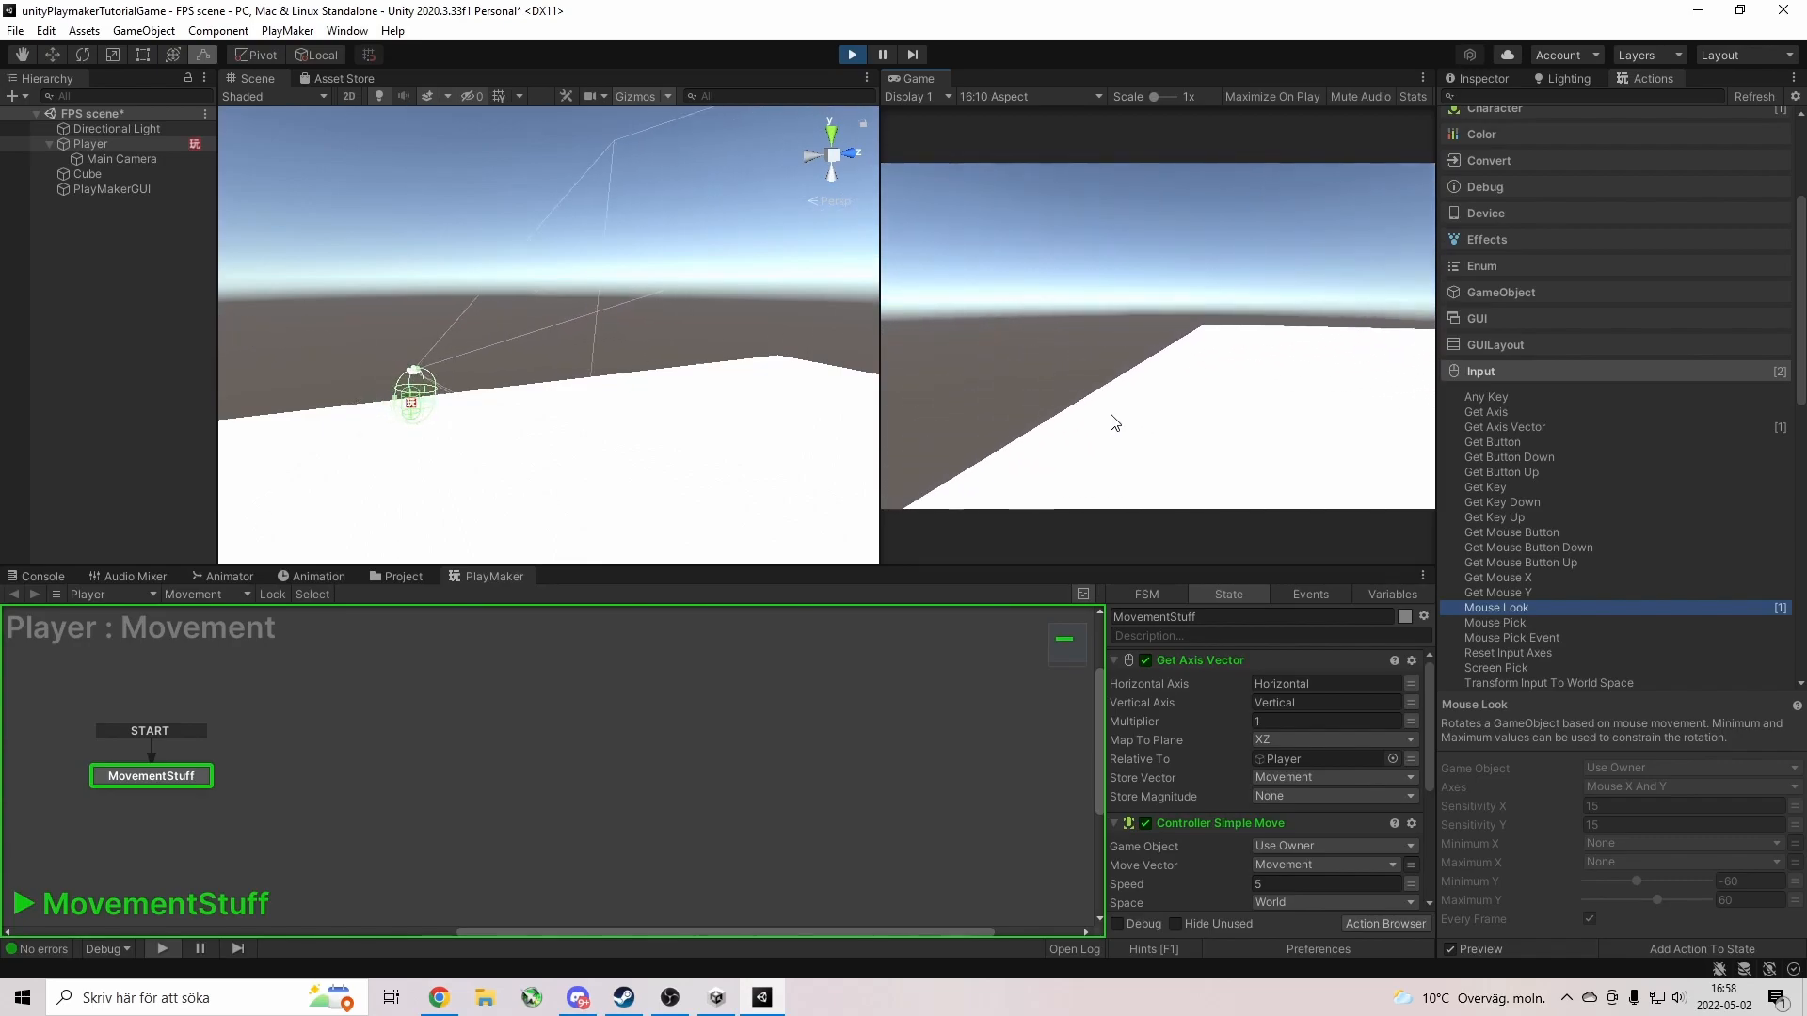
Walk the Player with W and D while looking around, then stop the game.
key("w")
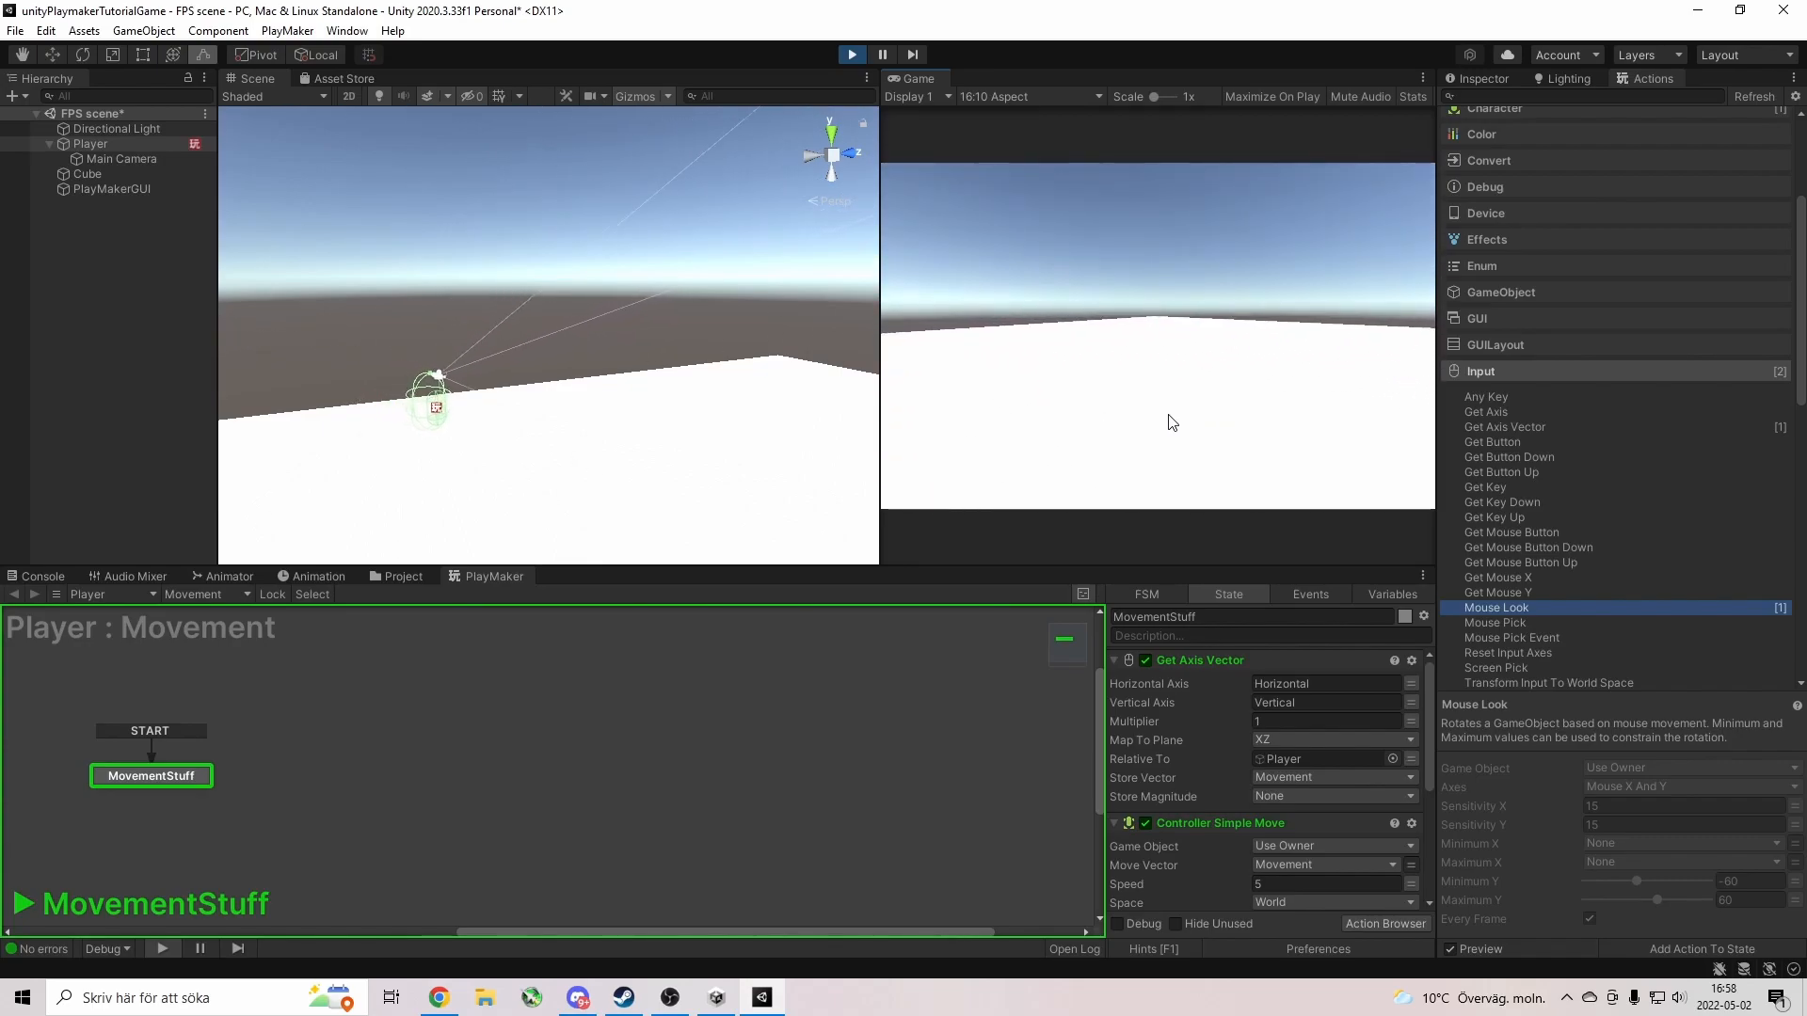
key("d")
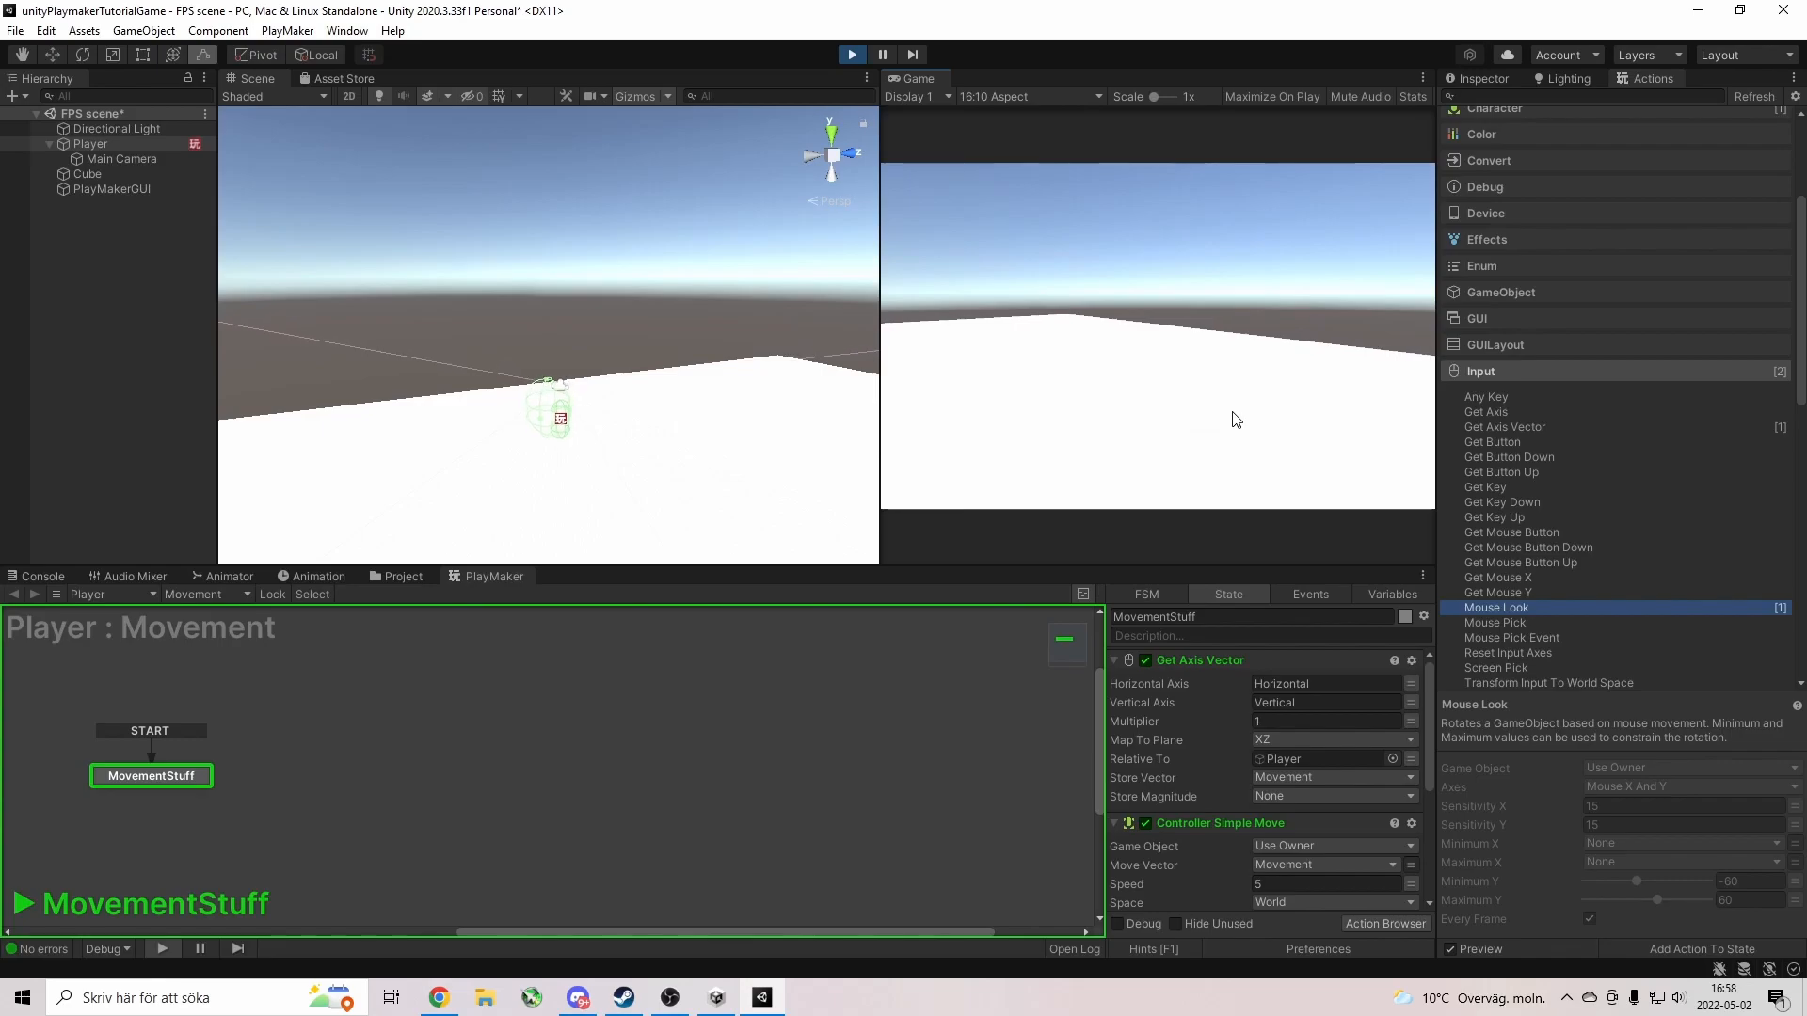
key("w")
key("w")
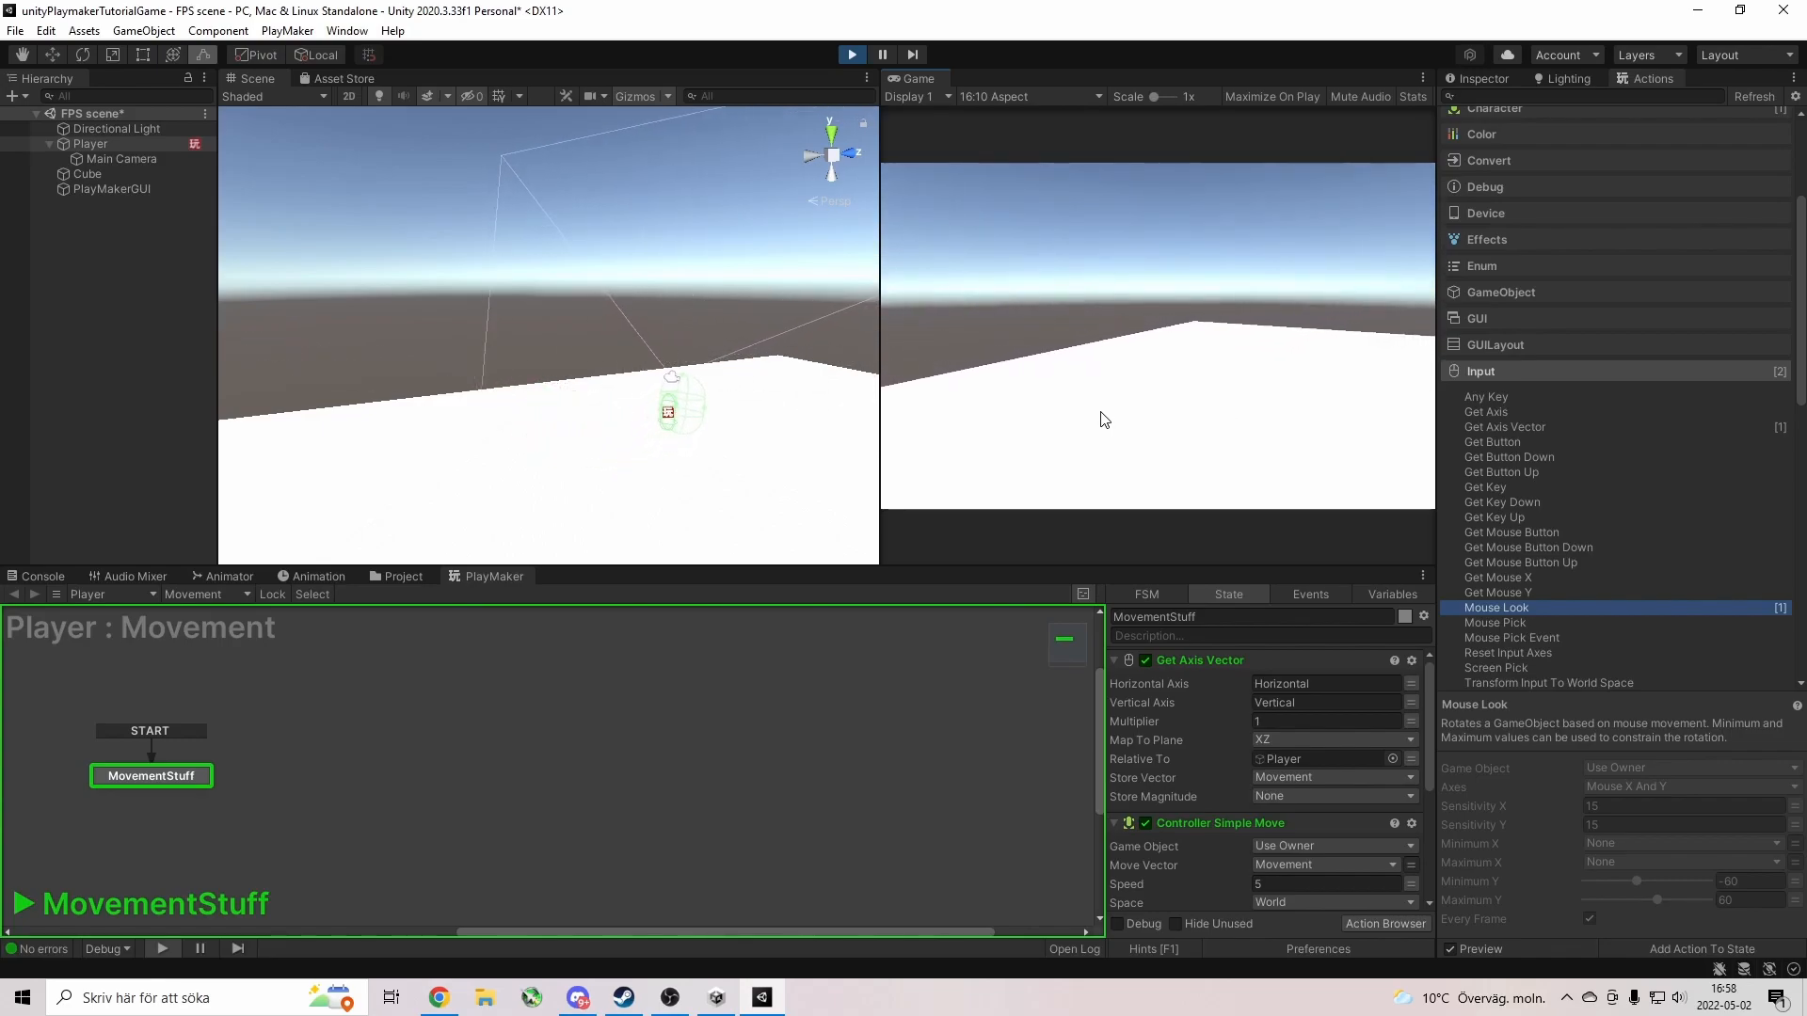
key("w")
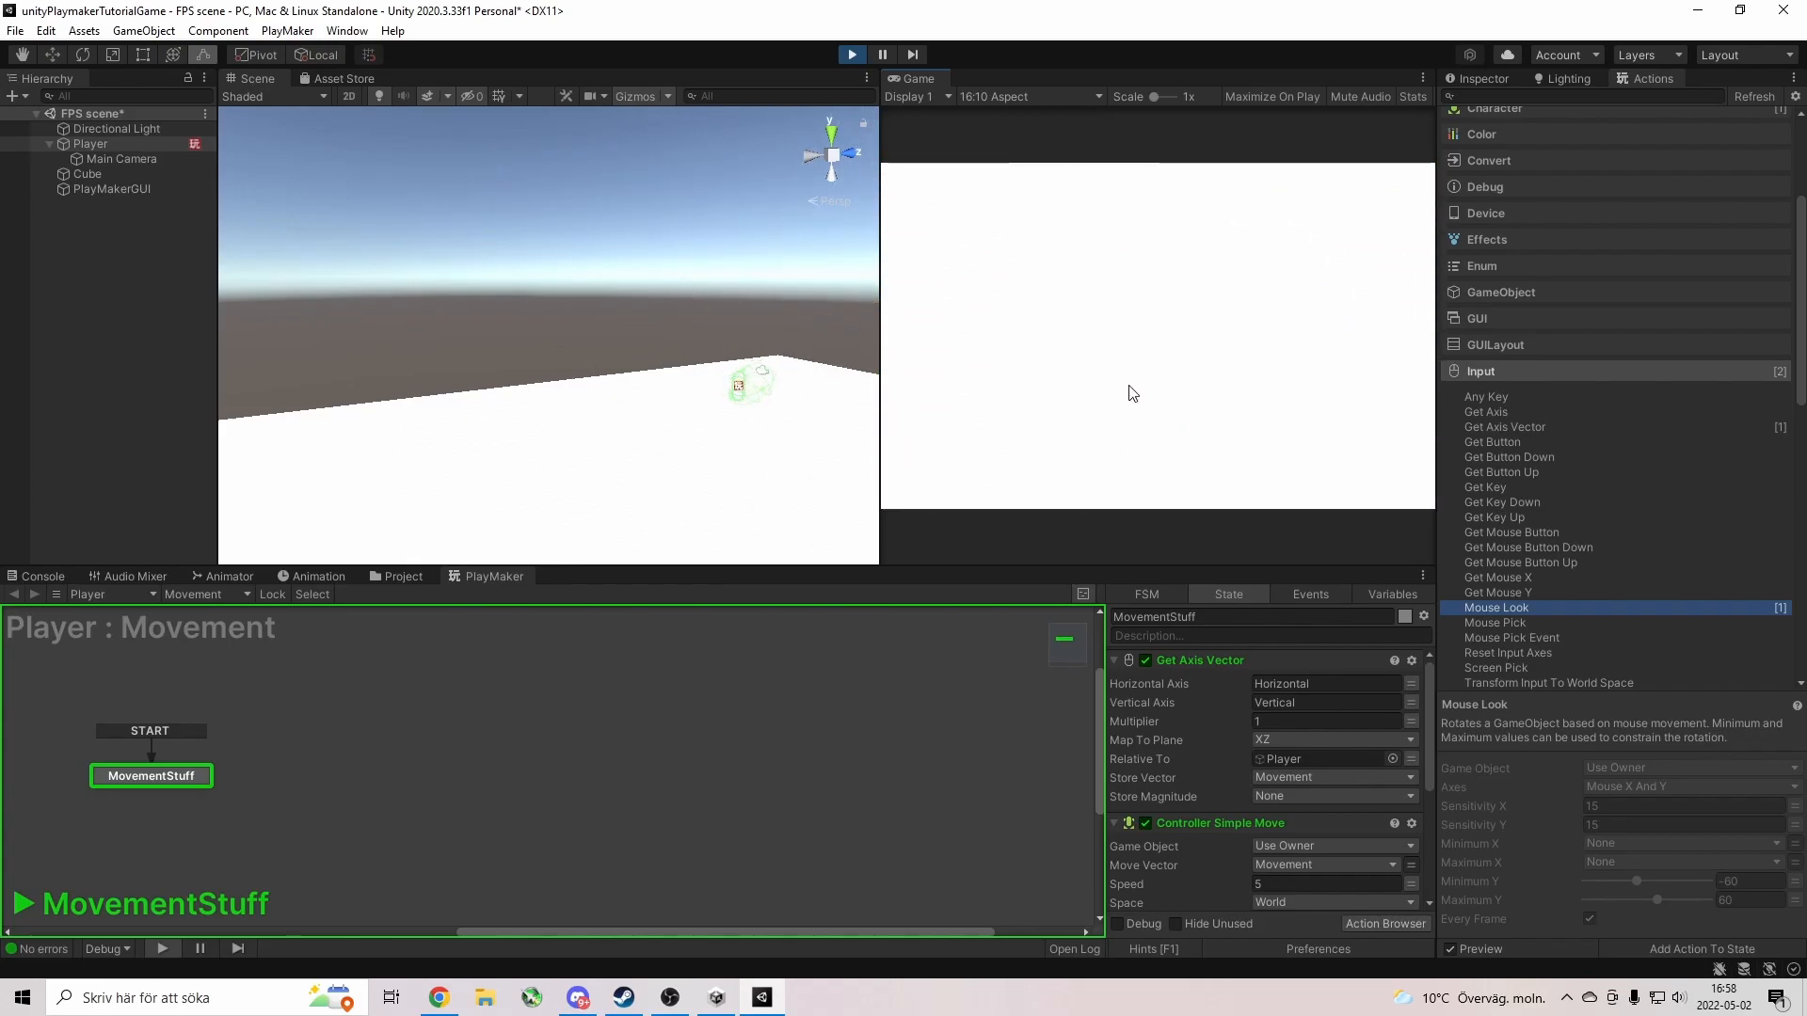
key("w")
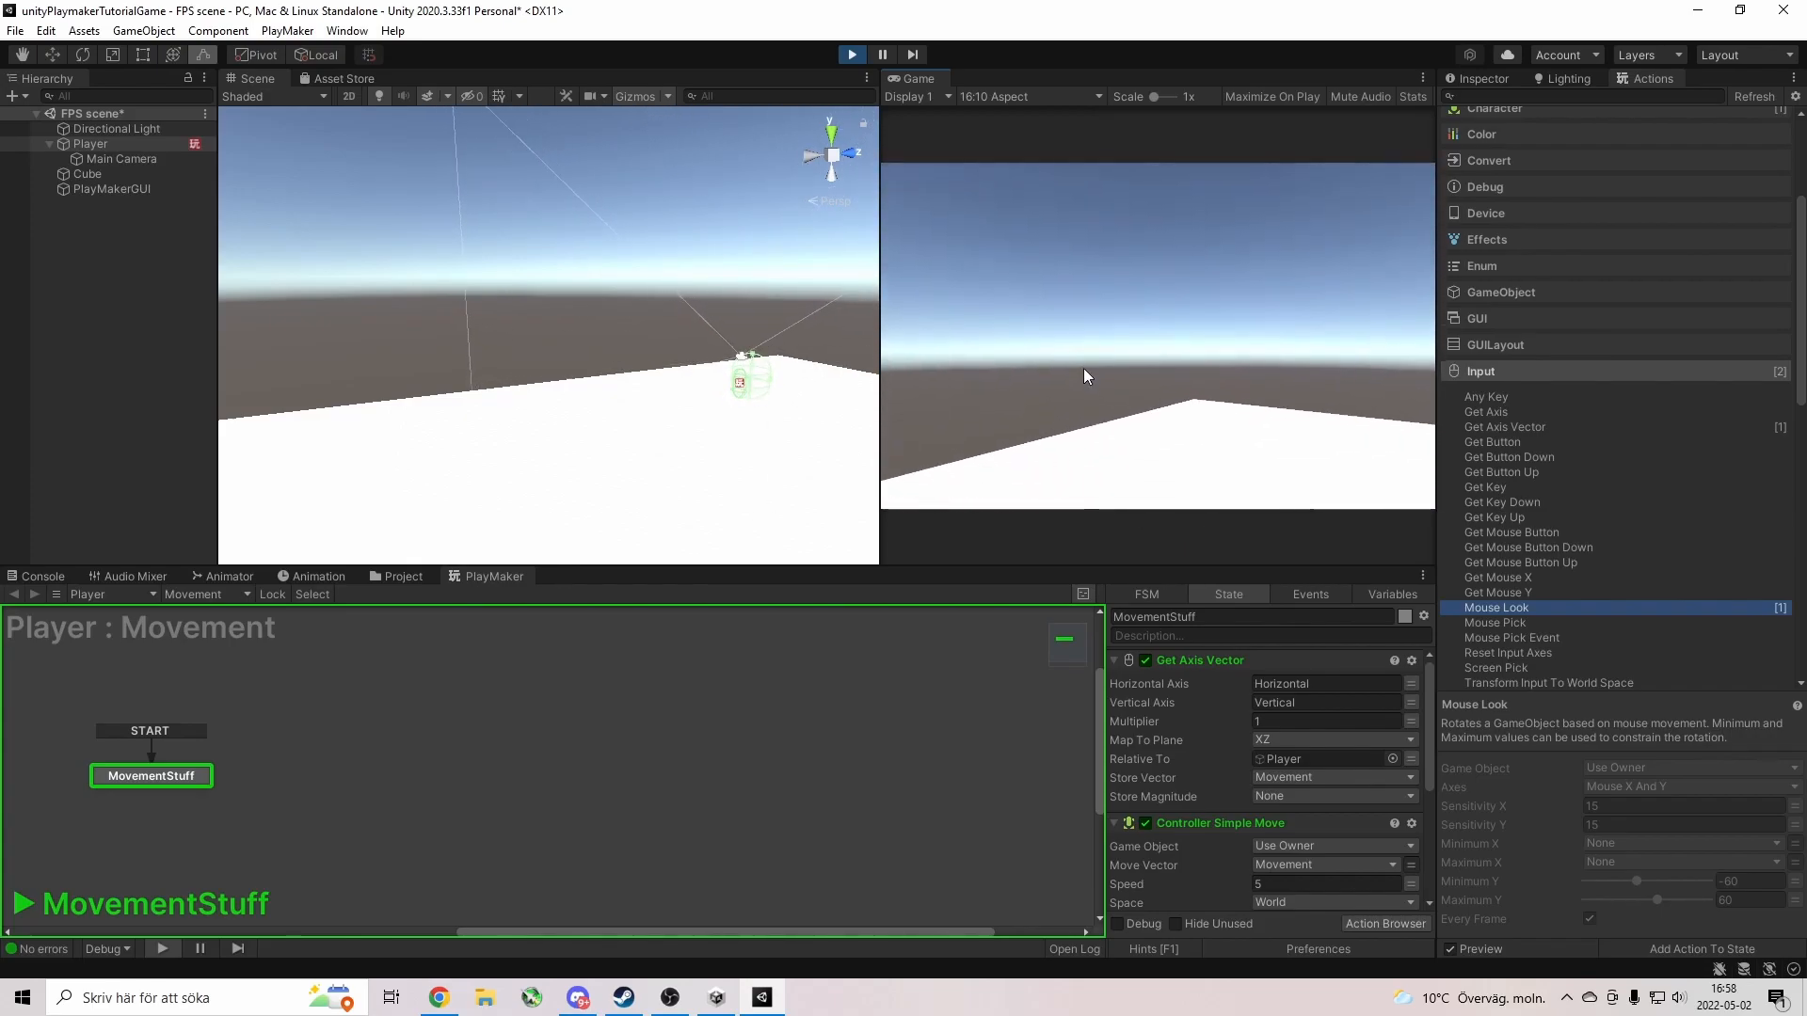
left_click(851, 54)
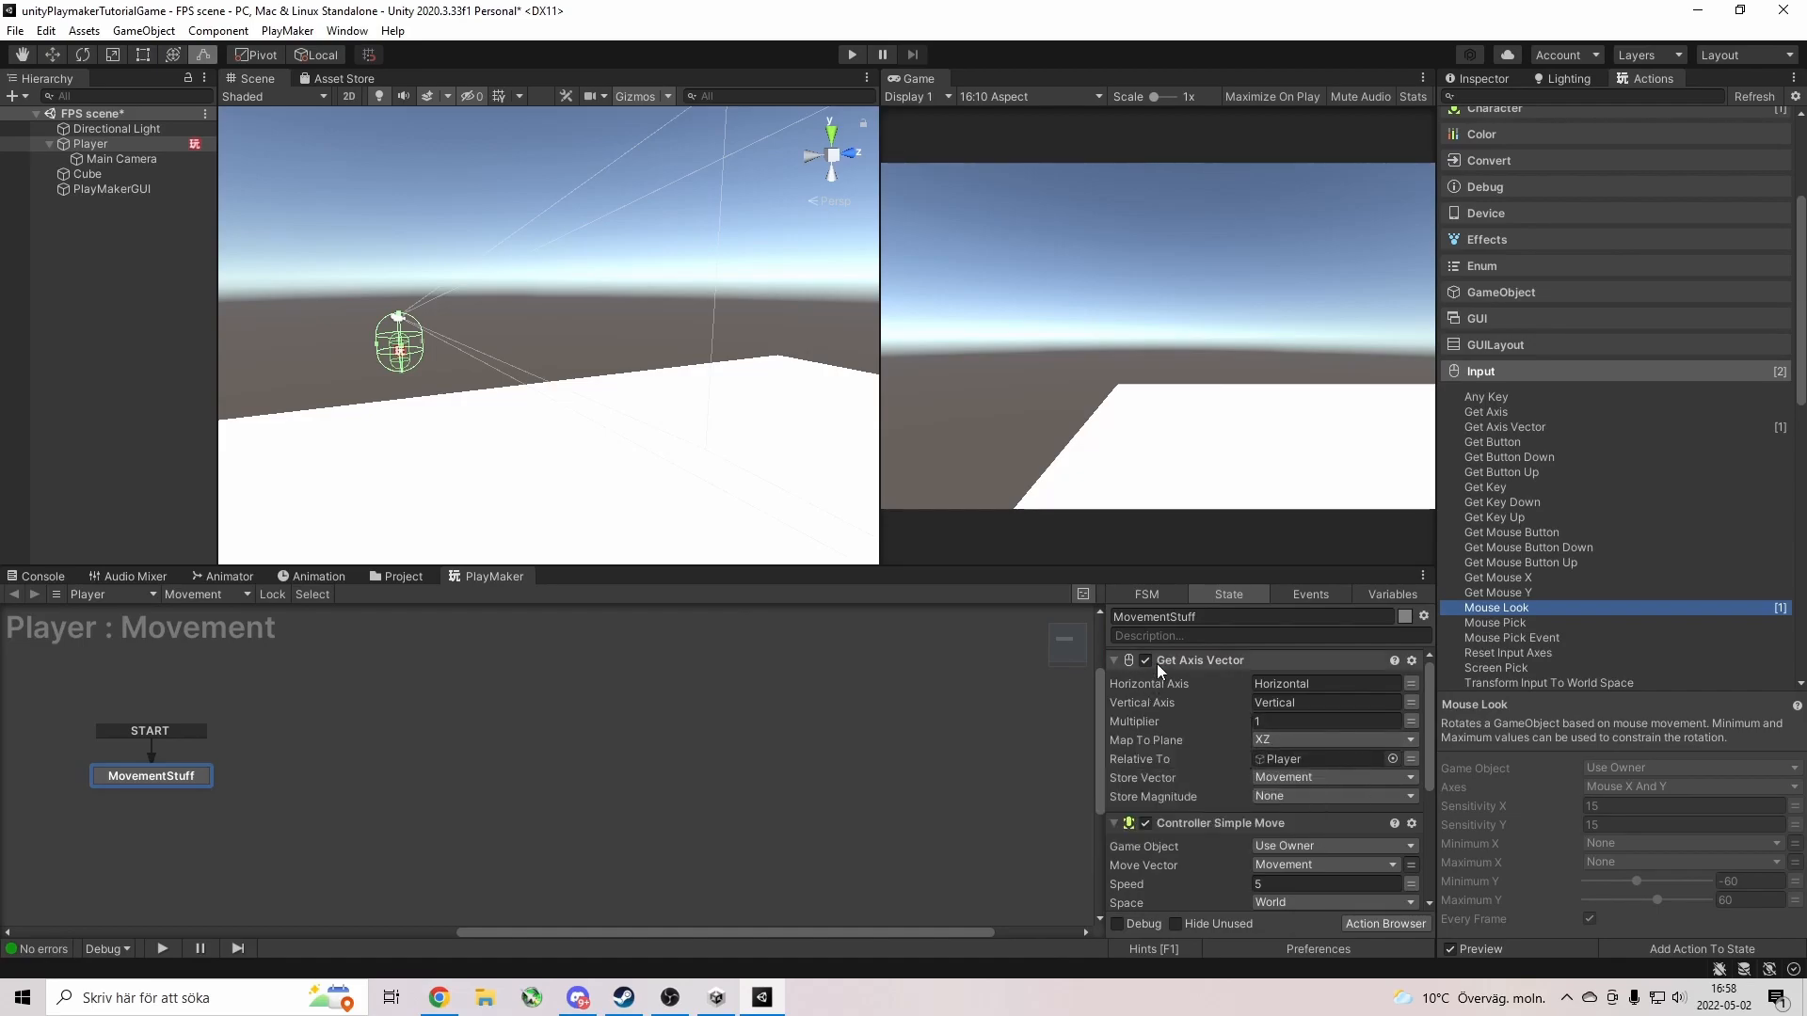
left_click(1409, 704)
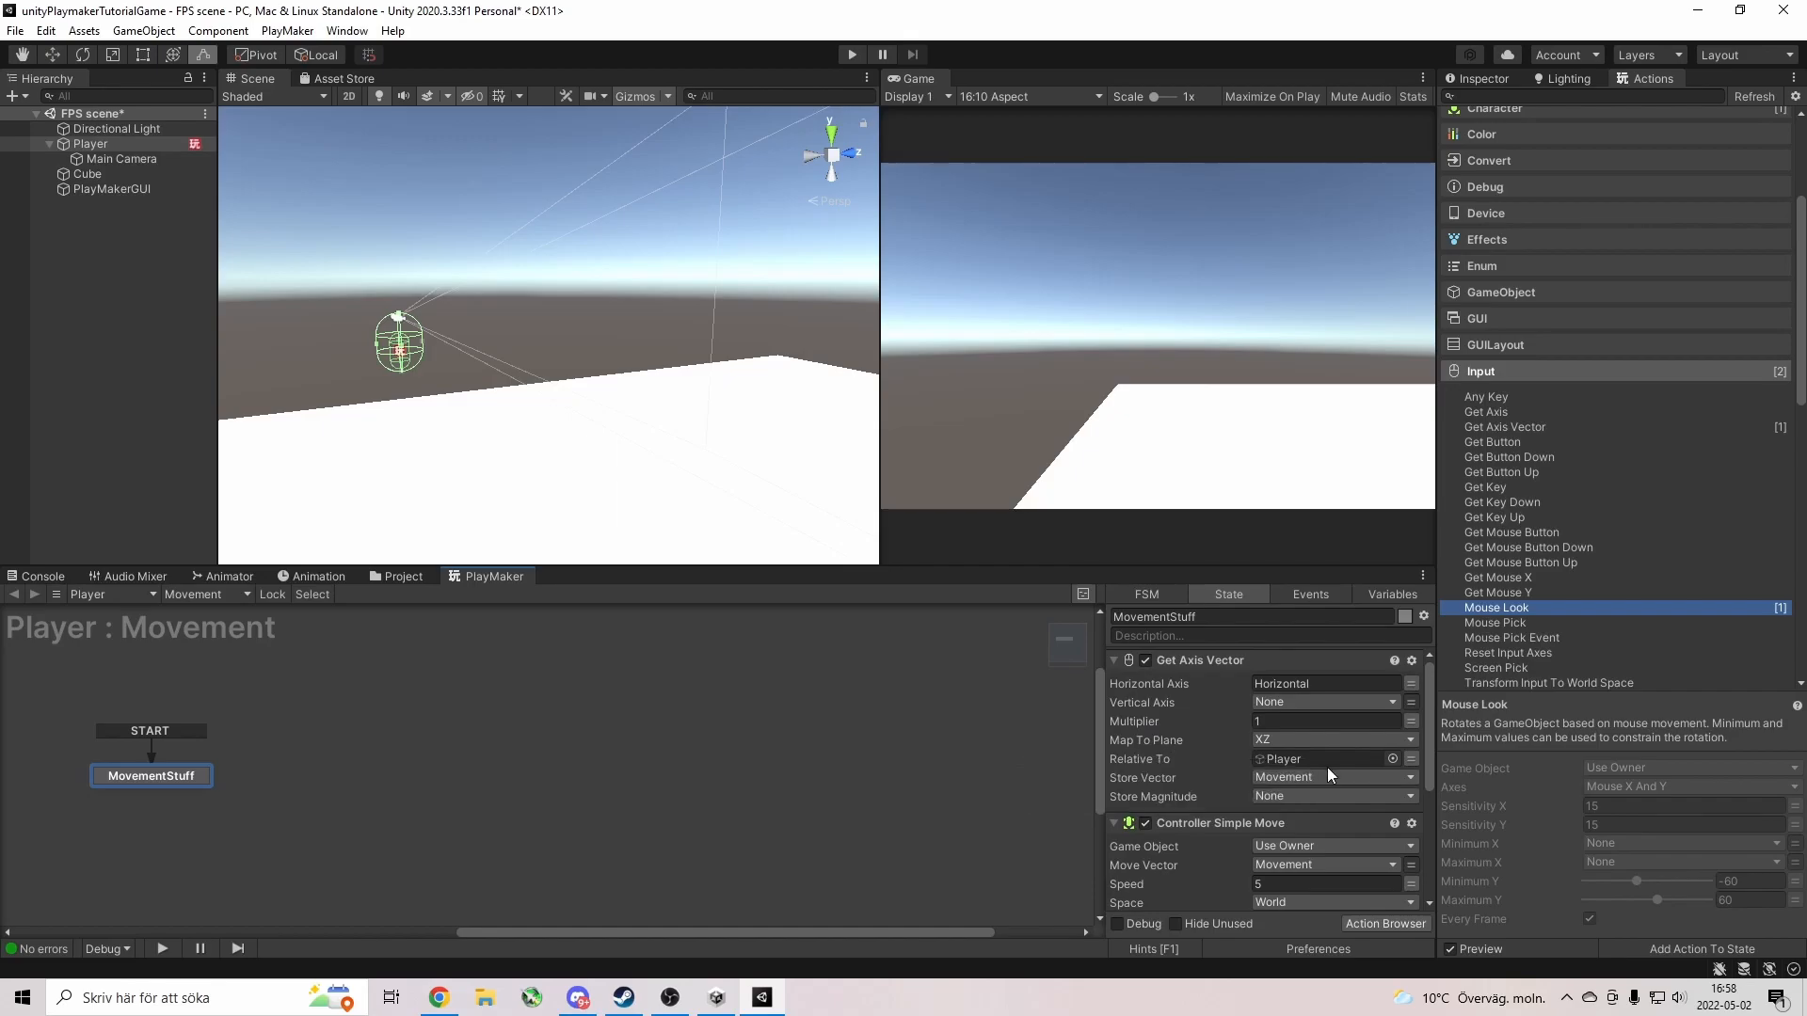
left_click(1410, 705)
left_click(1308, 703)
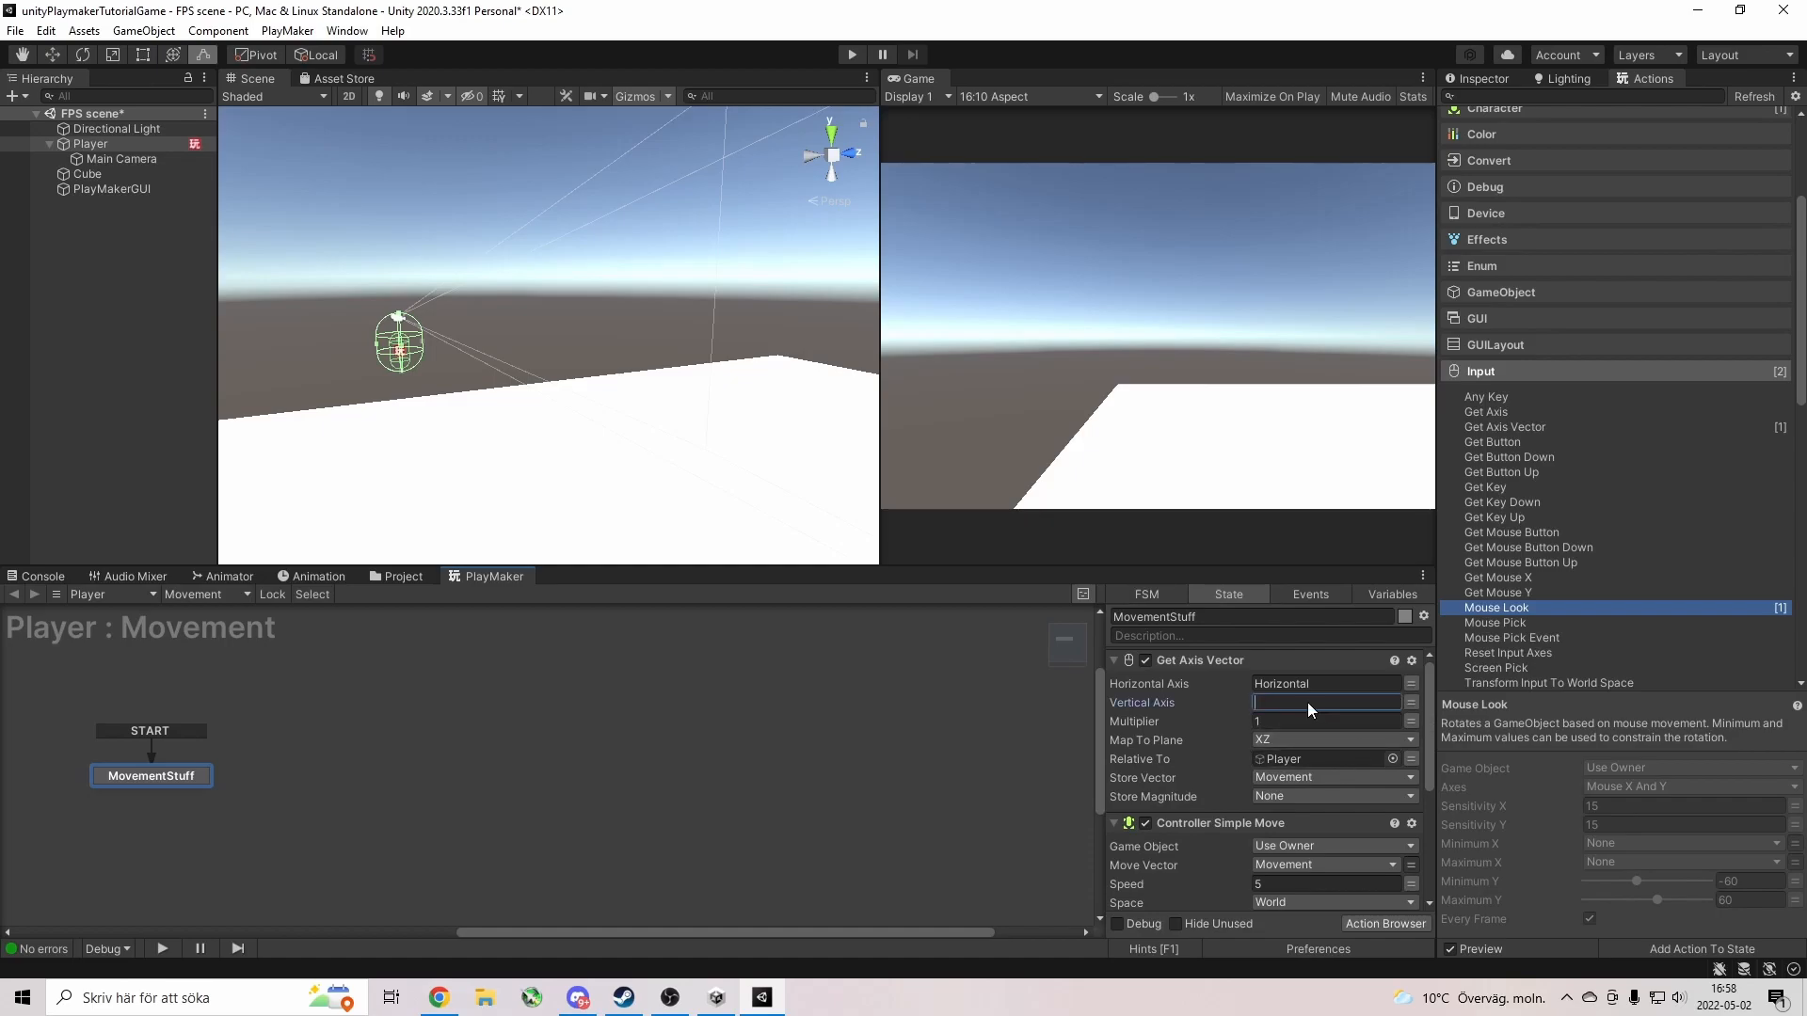
type("Ve")
key("BackSpace")
key("BackSpace")
key("BackSpace")
key("BackSpace")
type("Vertical")
key("Return")
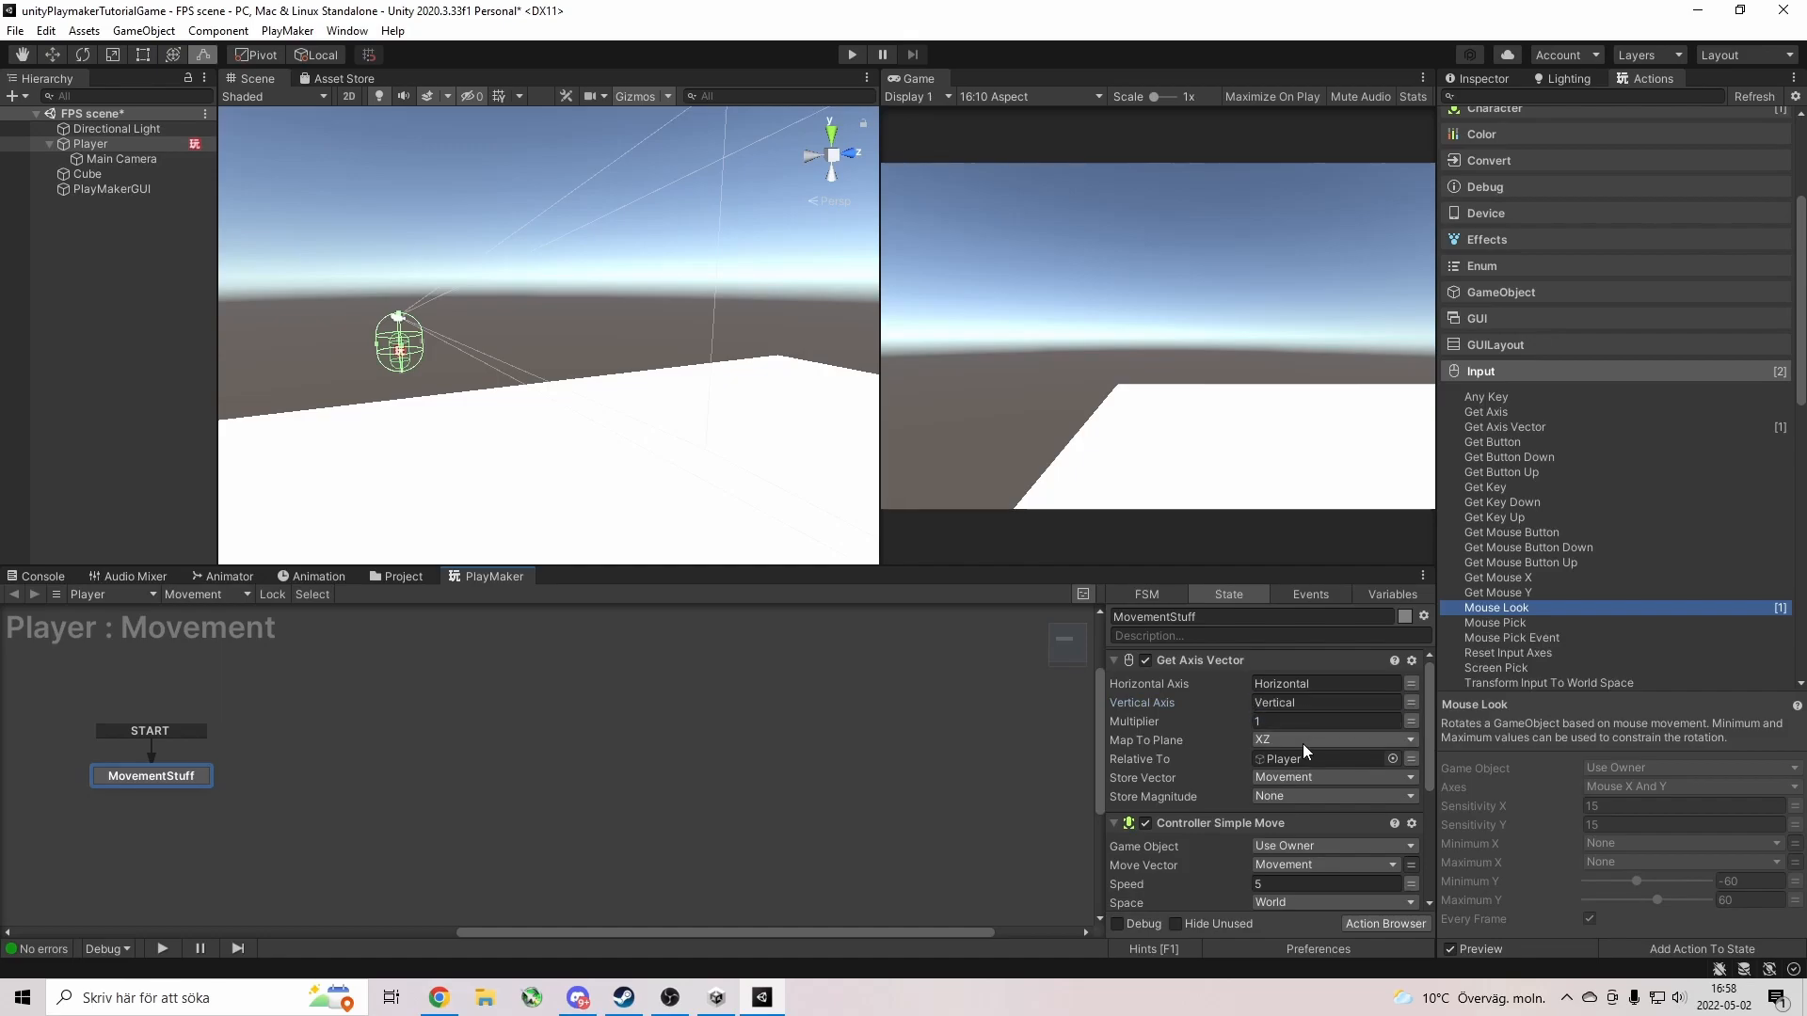
Set the Mouse Look Axes to Mouse X only and start a test run.
scroll(1177, 805, "down", 5)
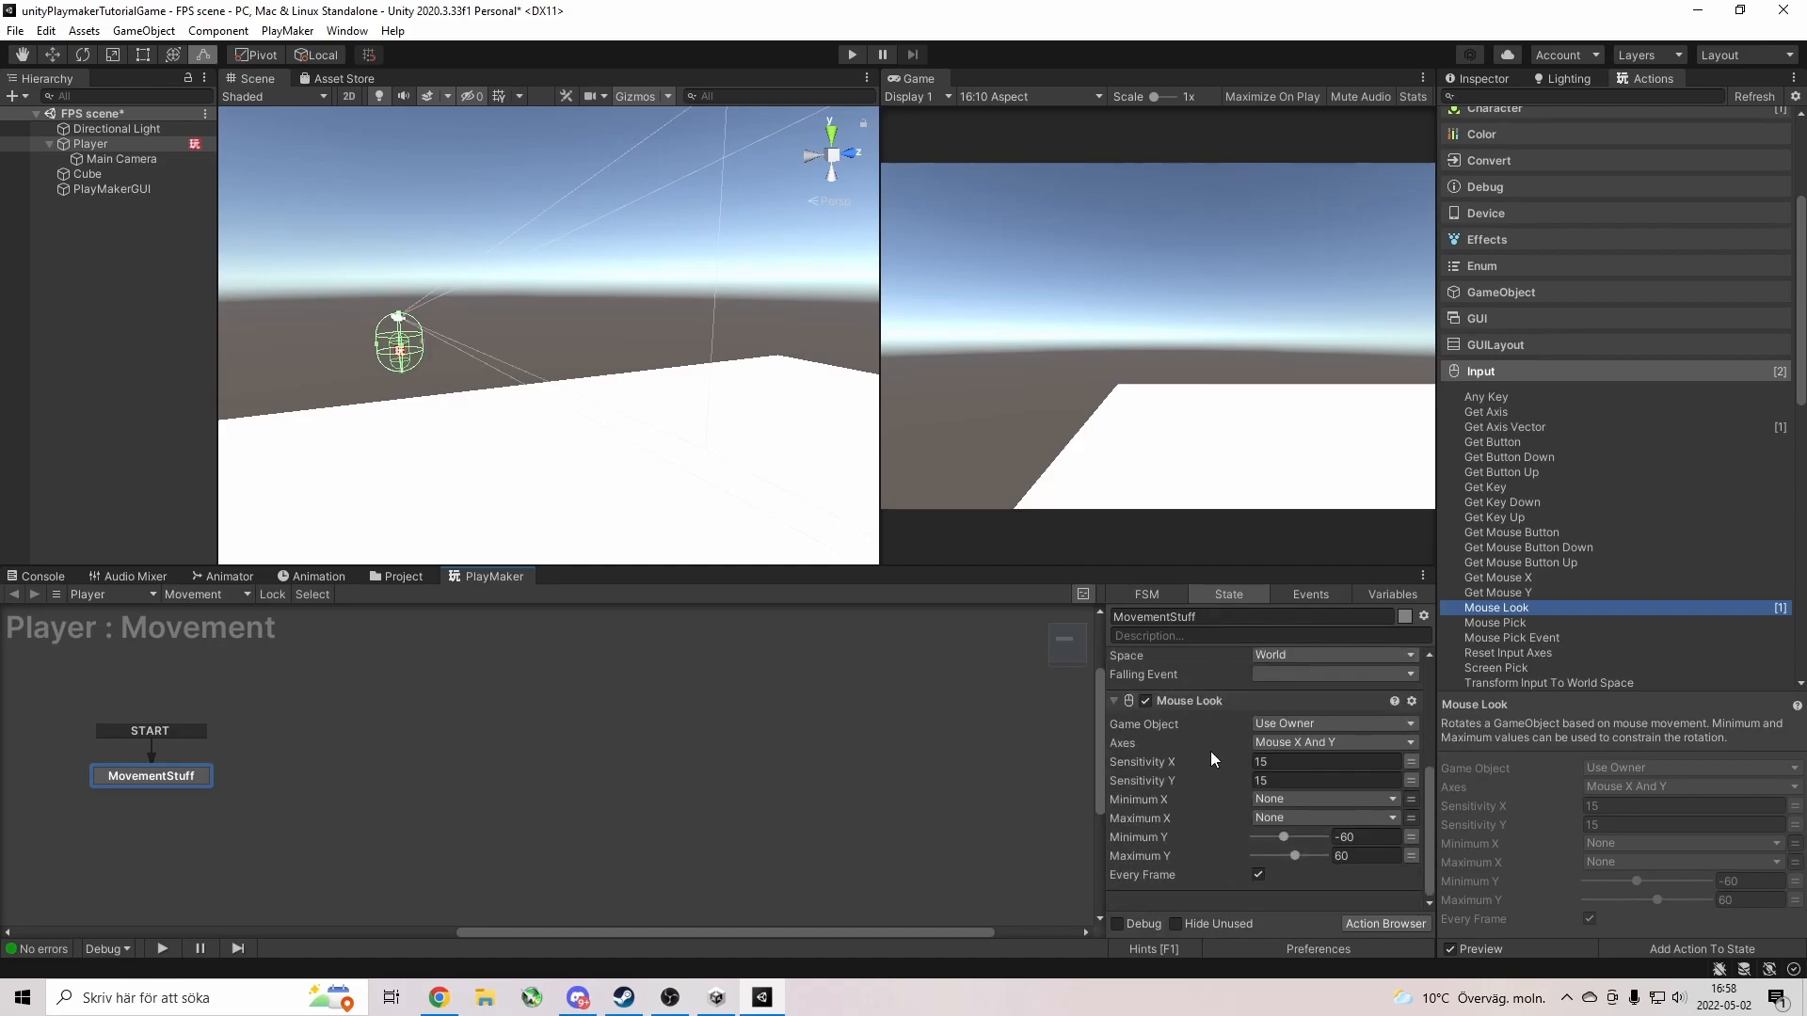
left_click(1315, 742)
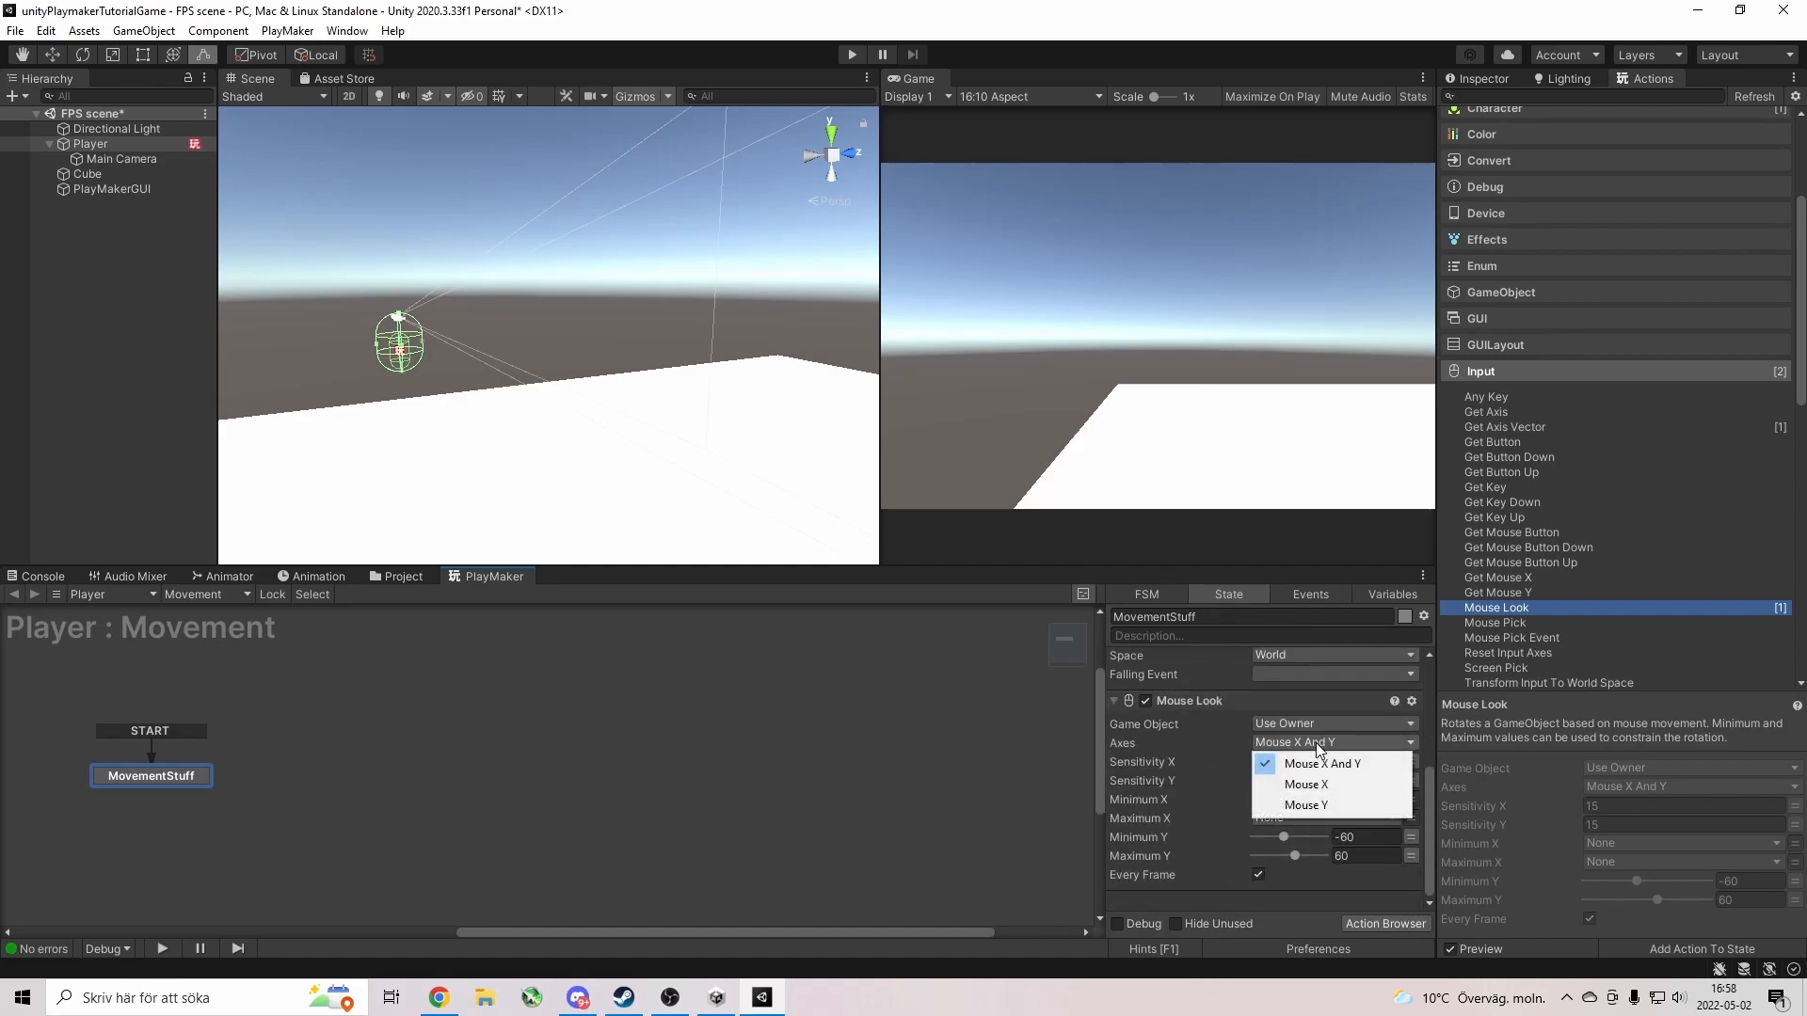
left_click(1351, 785)
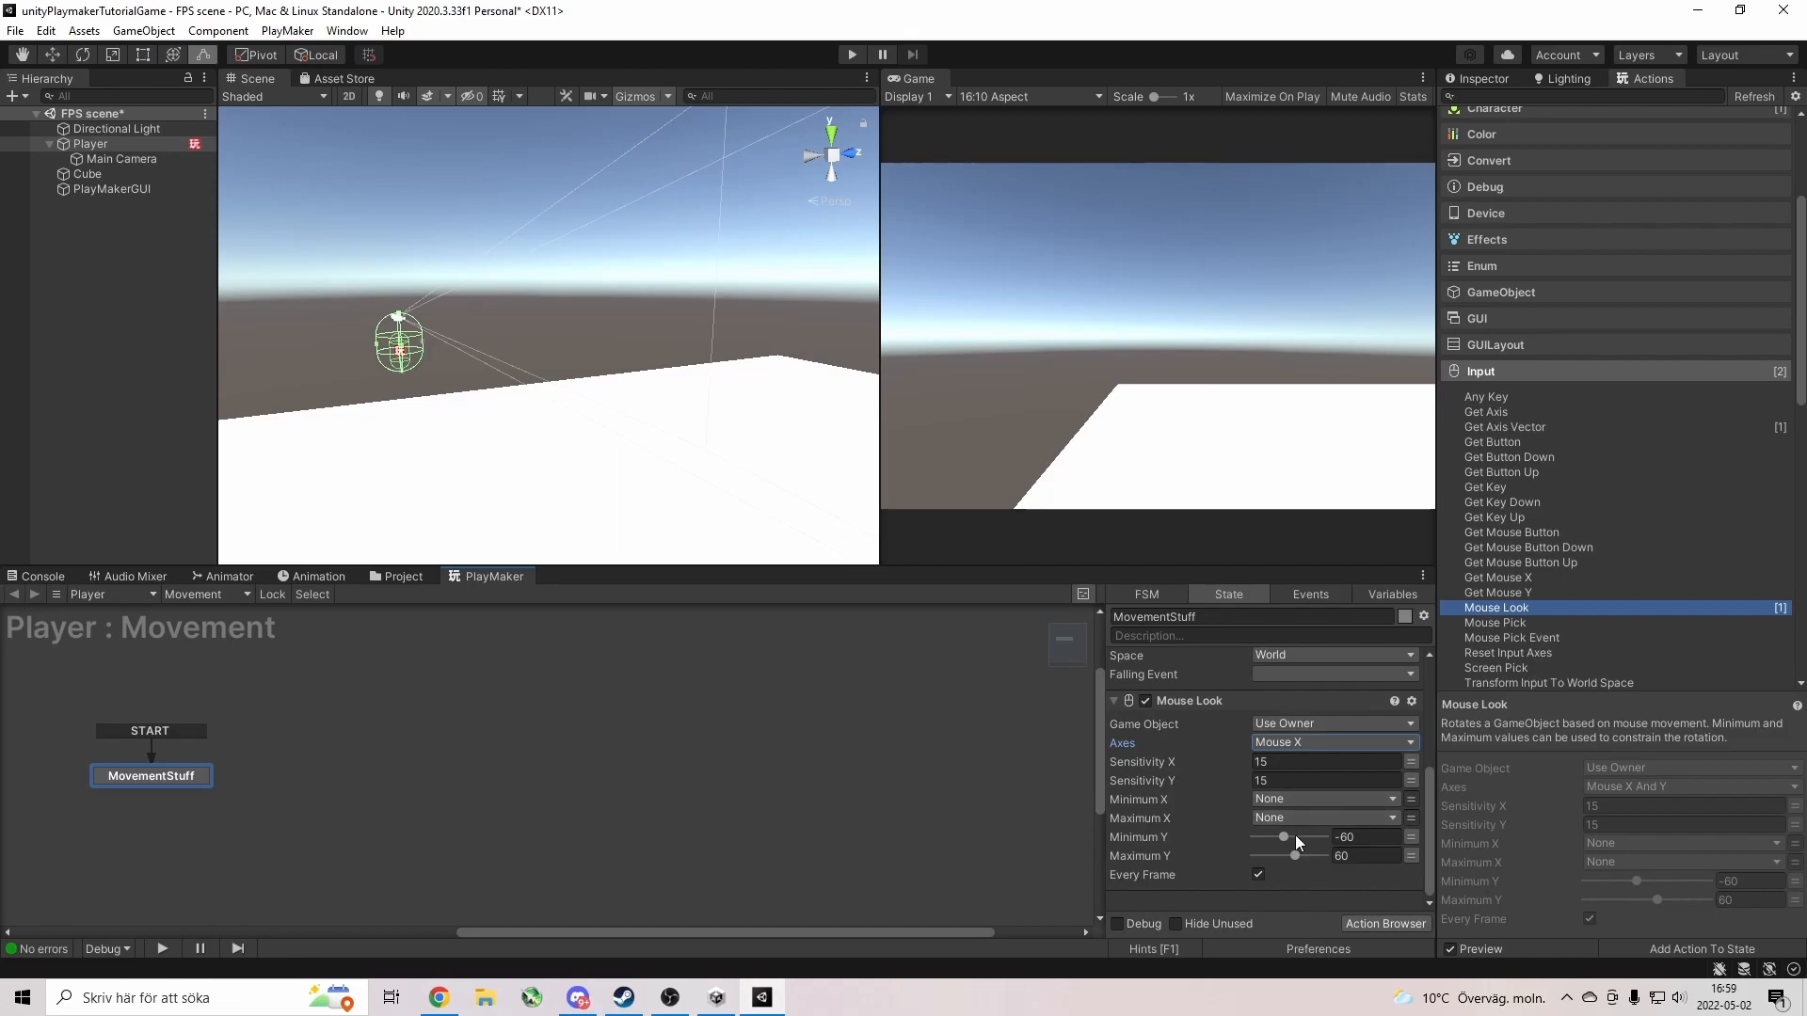
left_click(851, 54)
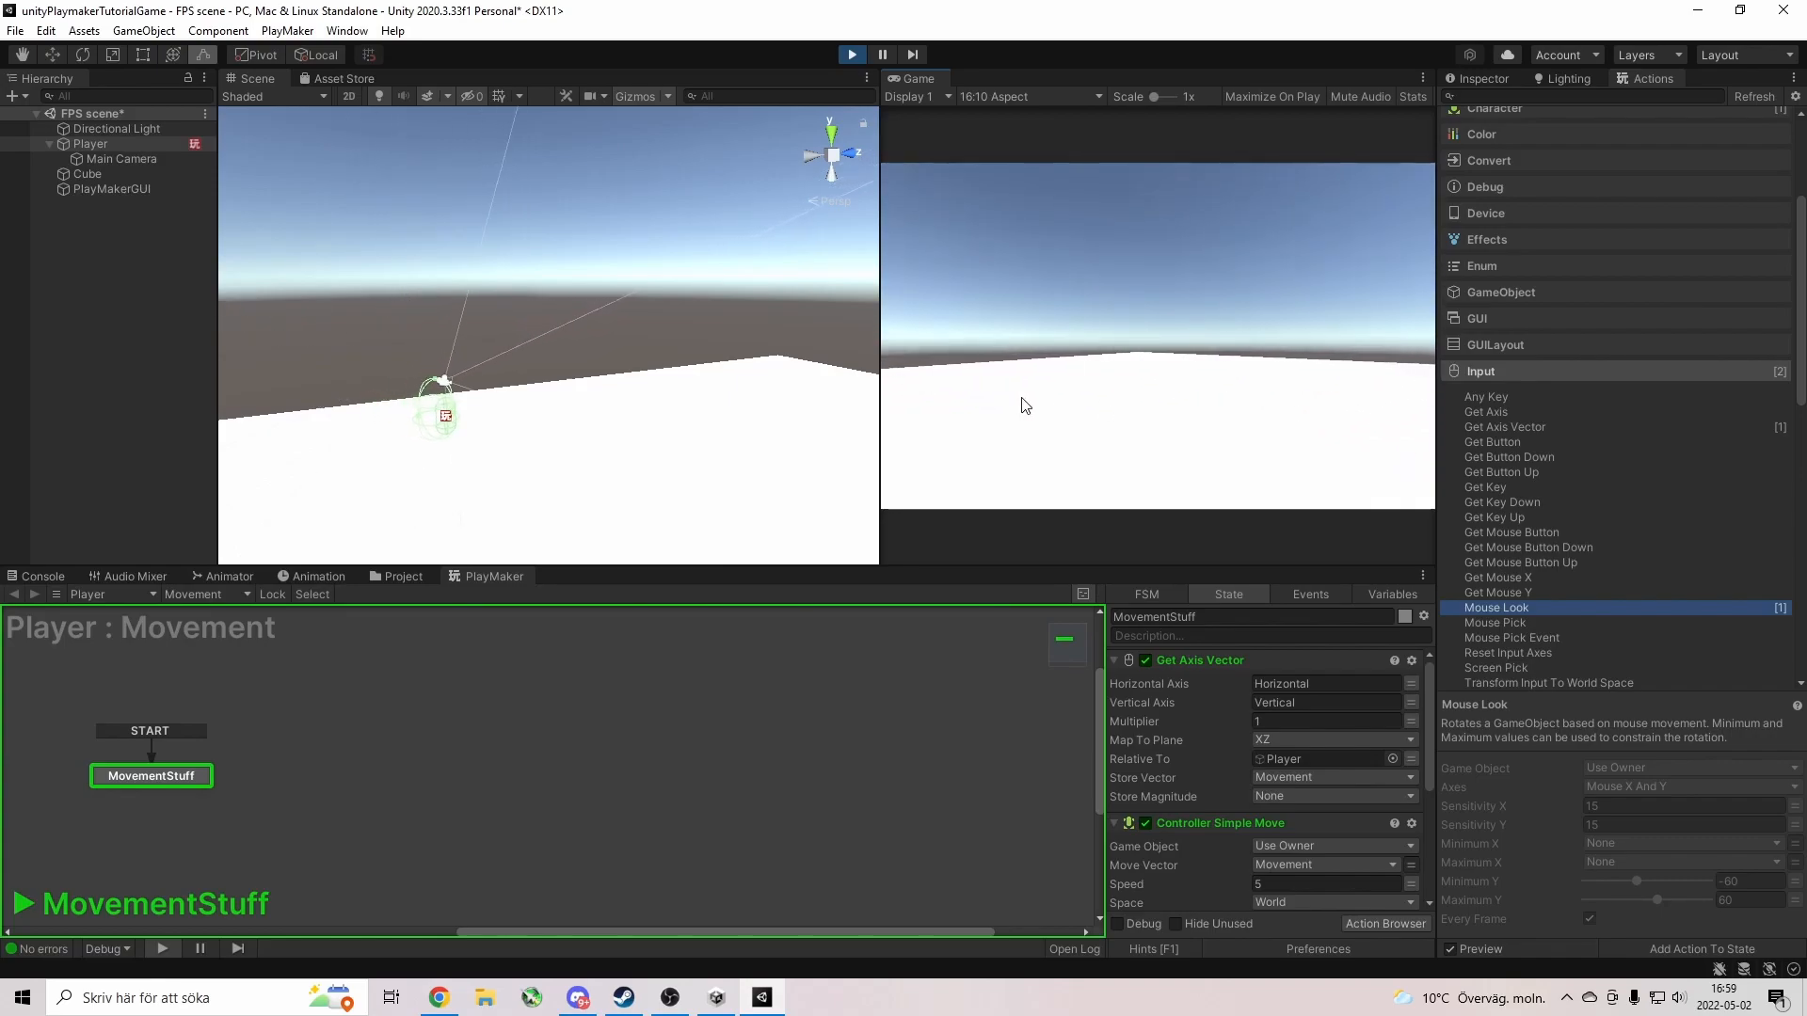
Walk the Player with W, S and D to check horizontal look, then stop with Ctrl+P.
key("w")
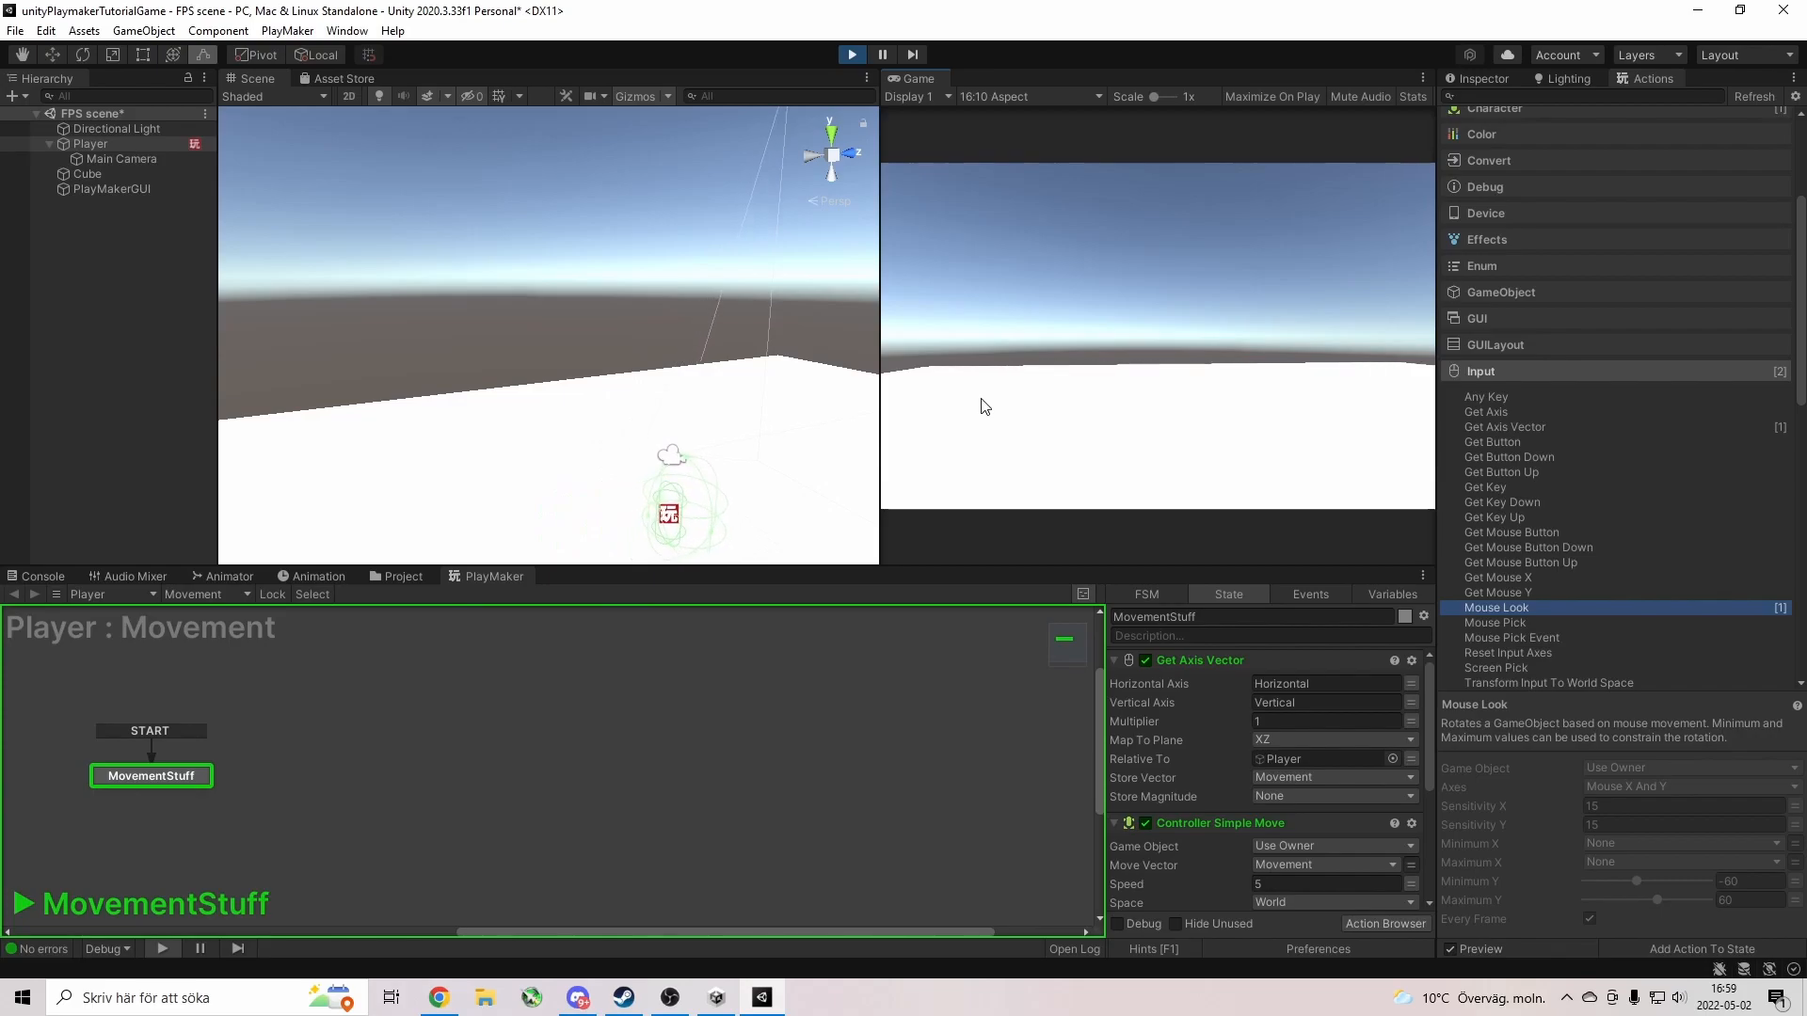
key("w")
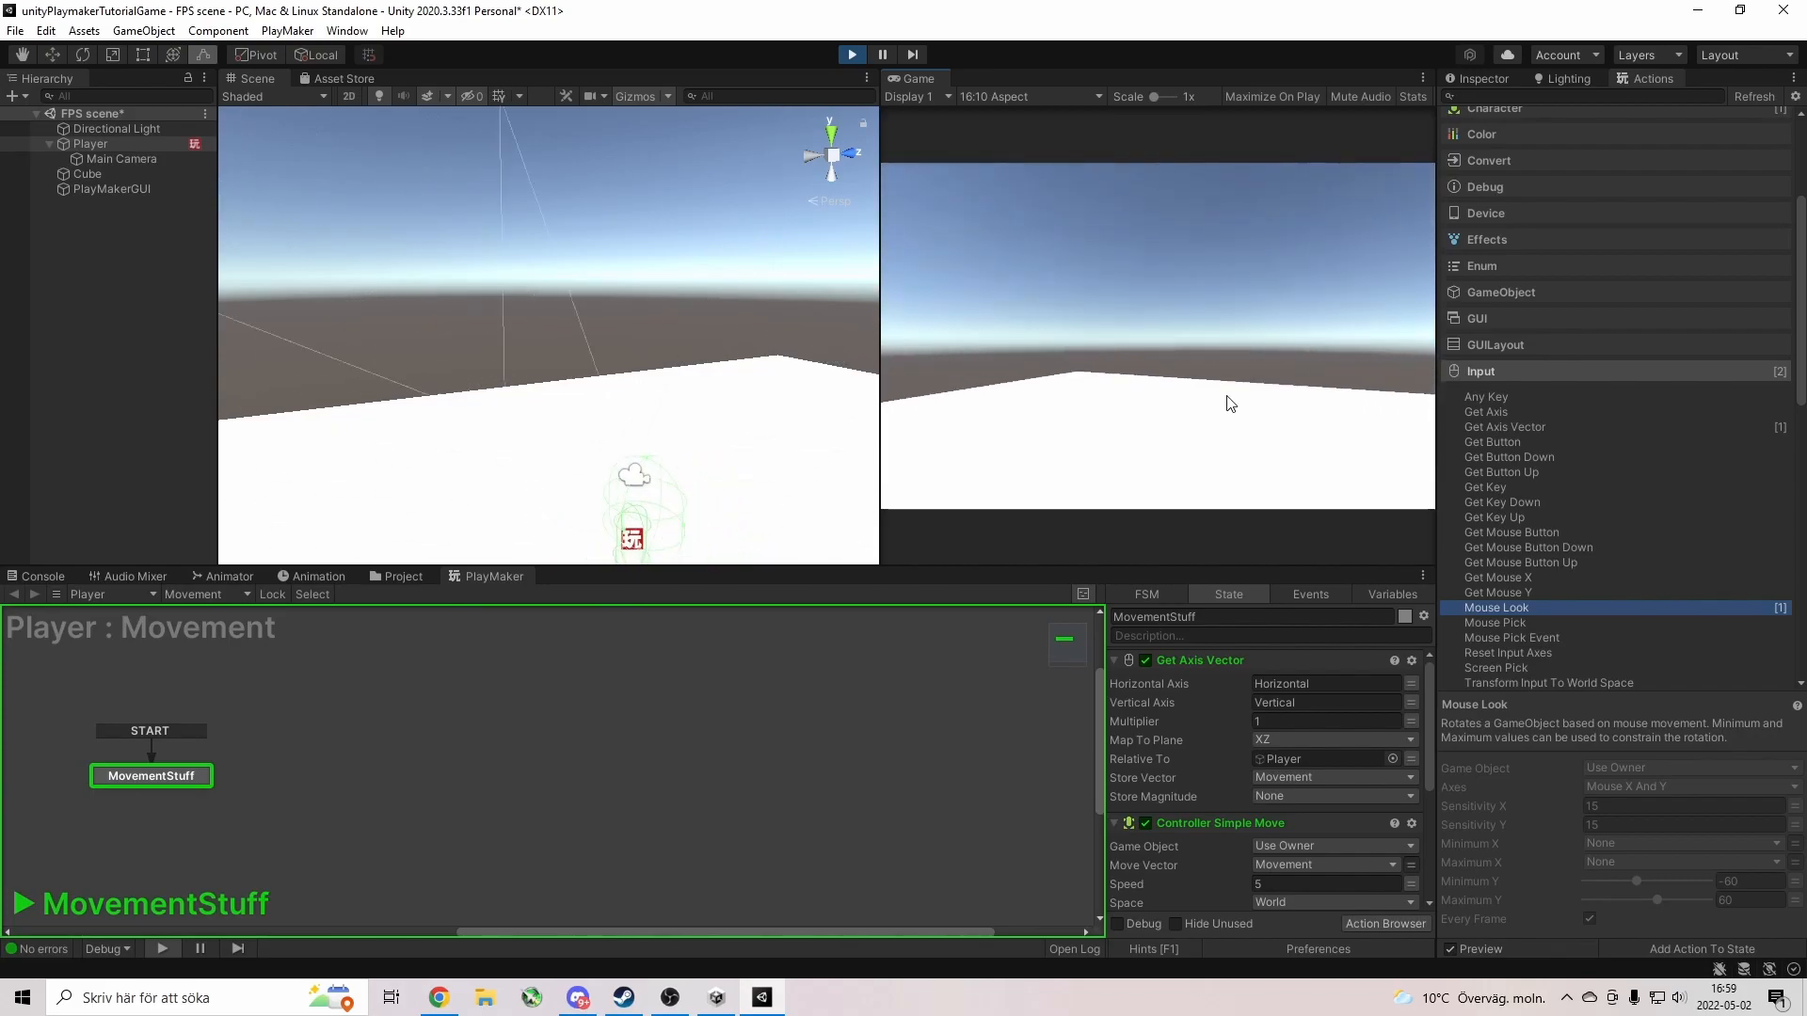
key("s")
key("d")
key("w")
key("s")
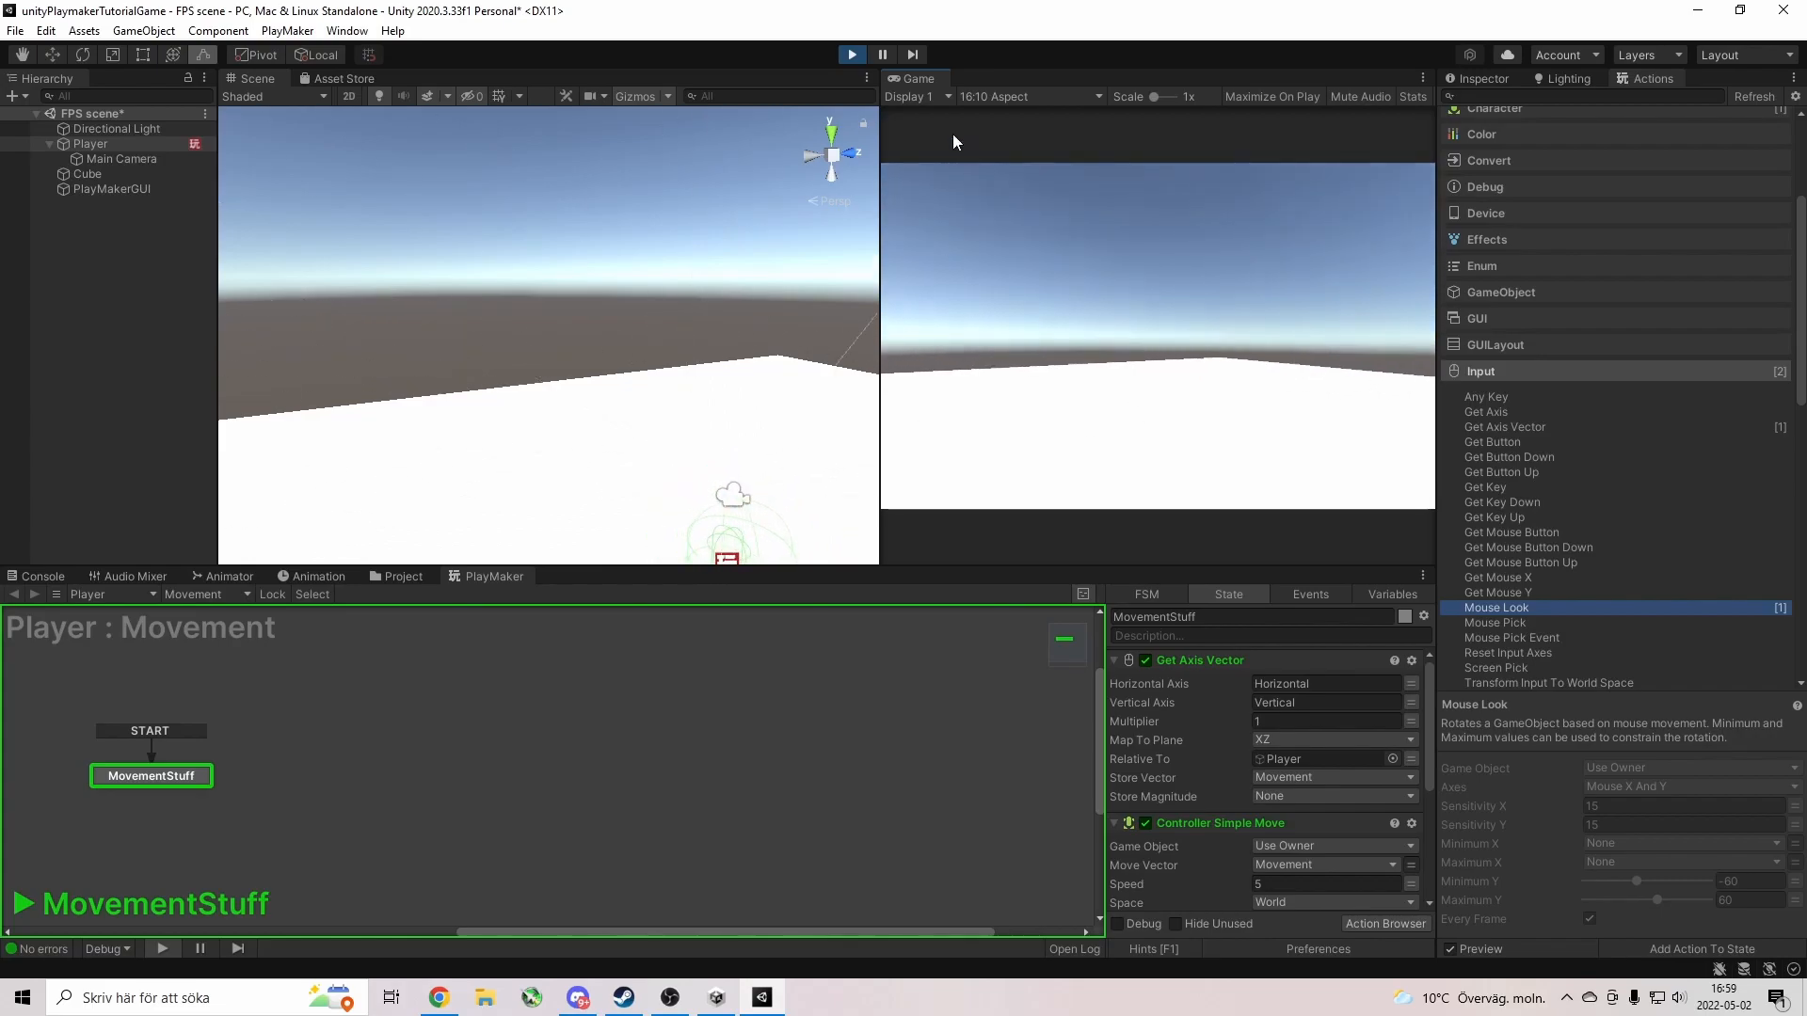
key("ctrl+p")
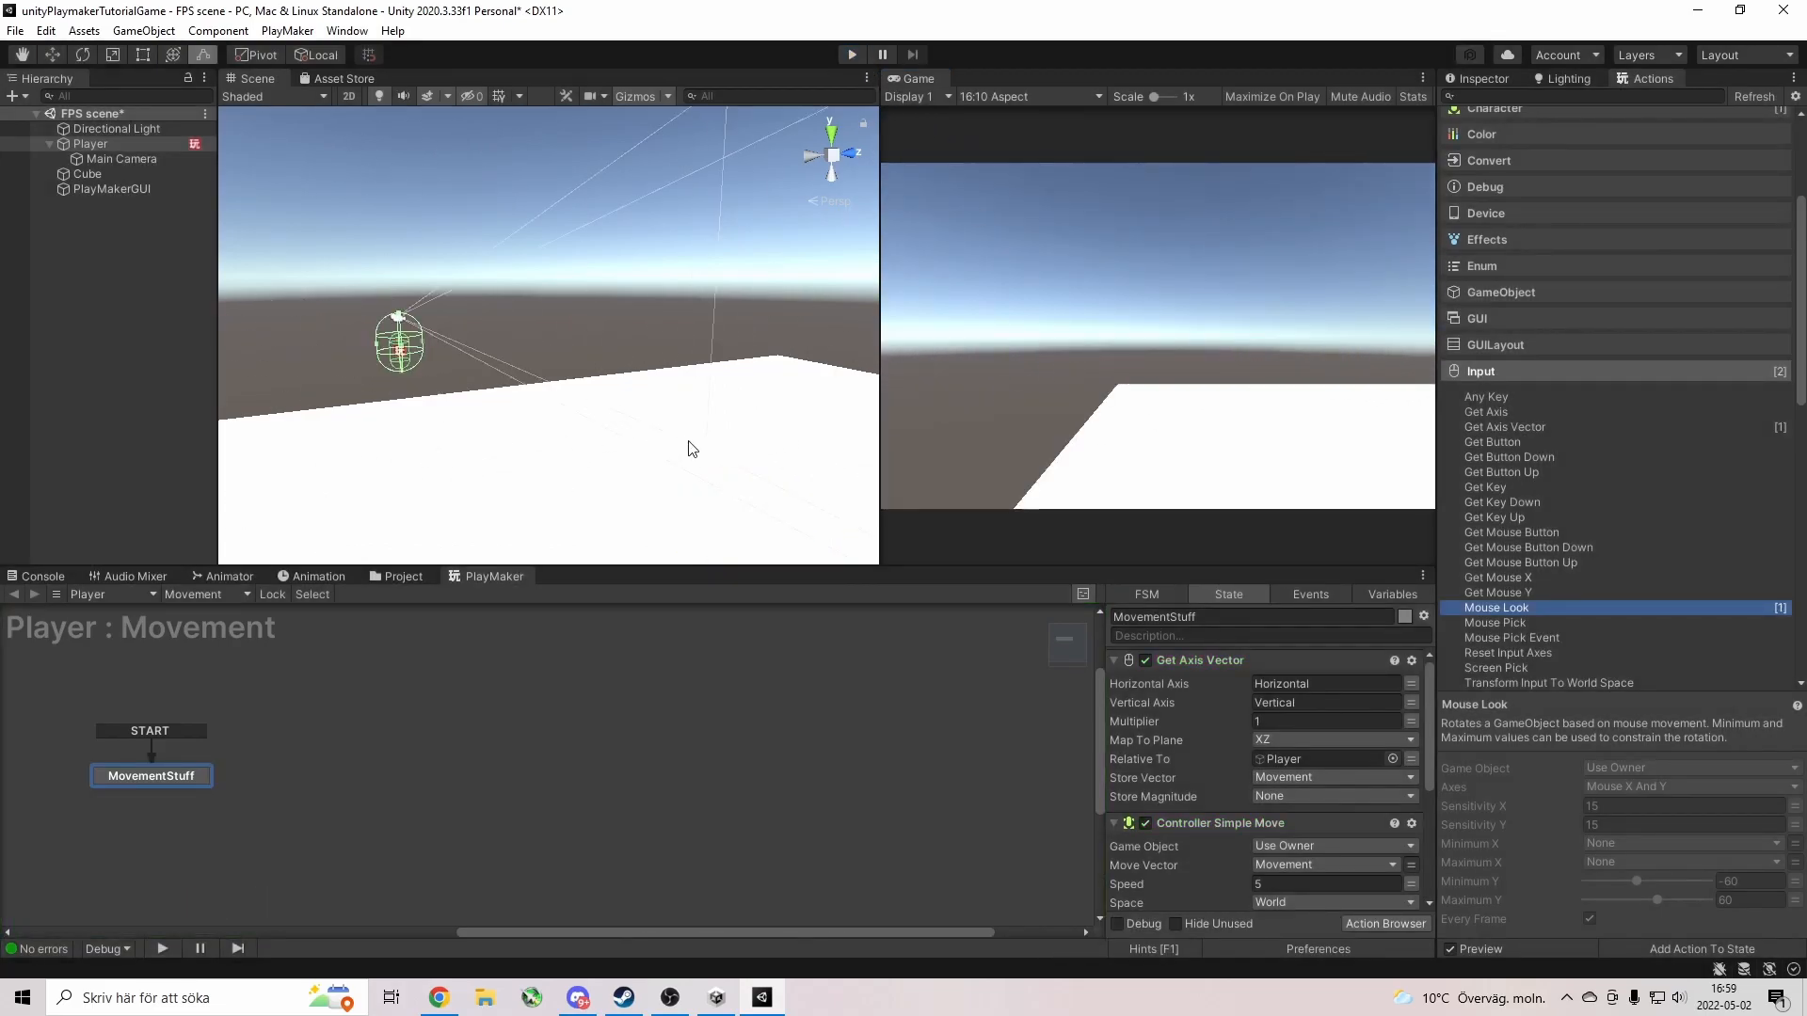
Apply the green GroundMat material from the Assets Material folder to the ground Cube.
left_click(385, 576)
left_click(127, 613)
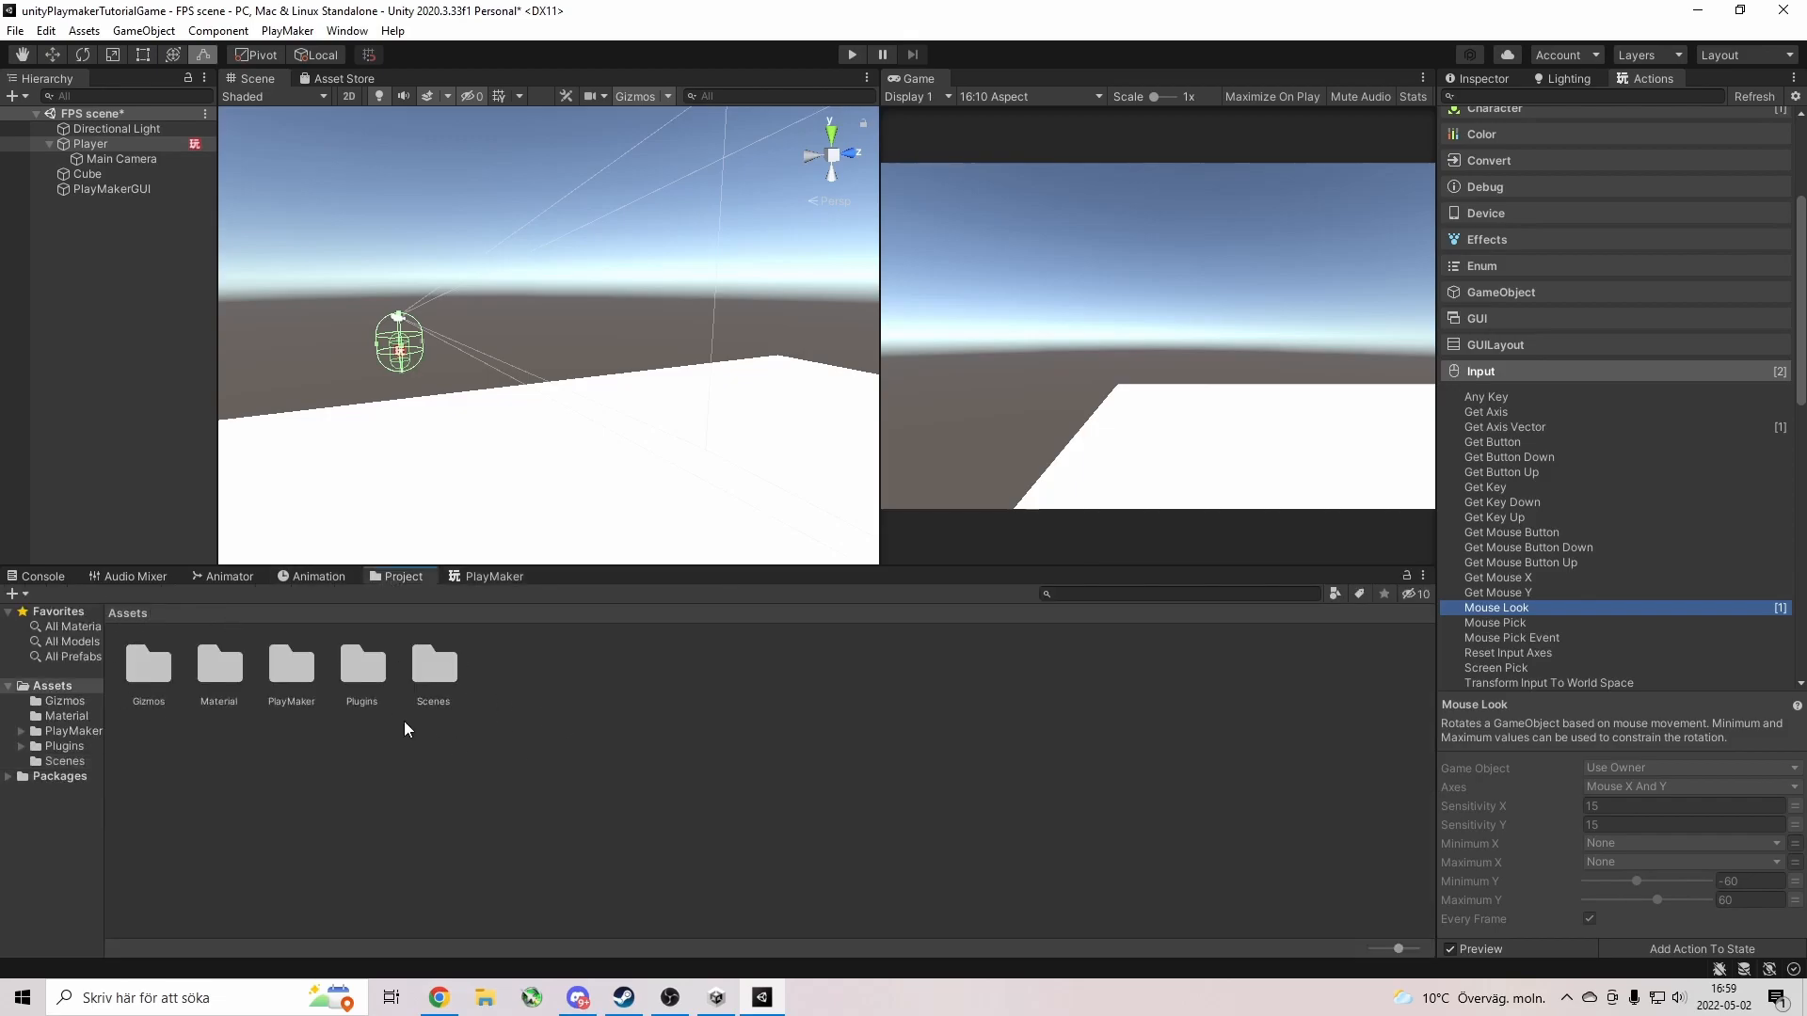
double_click(218, 670)
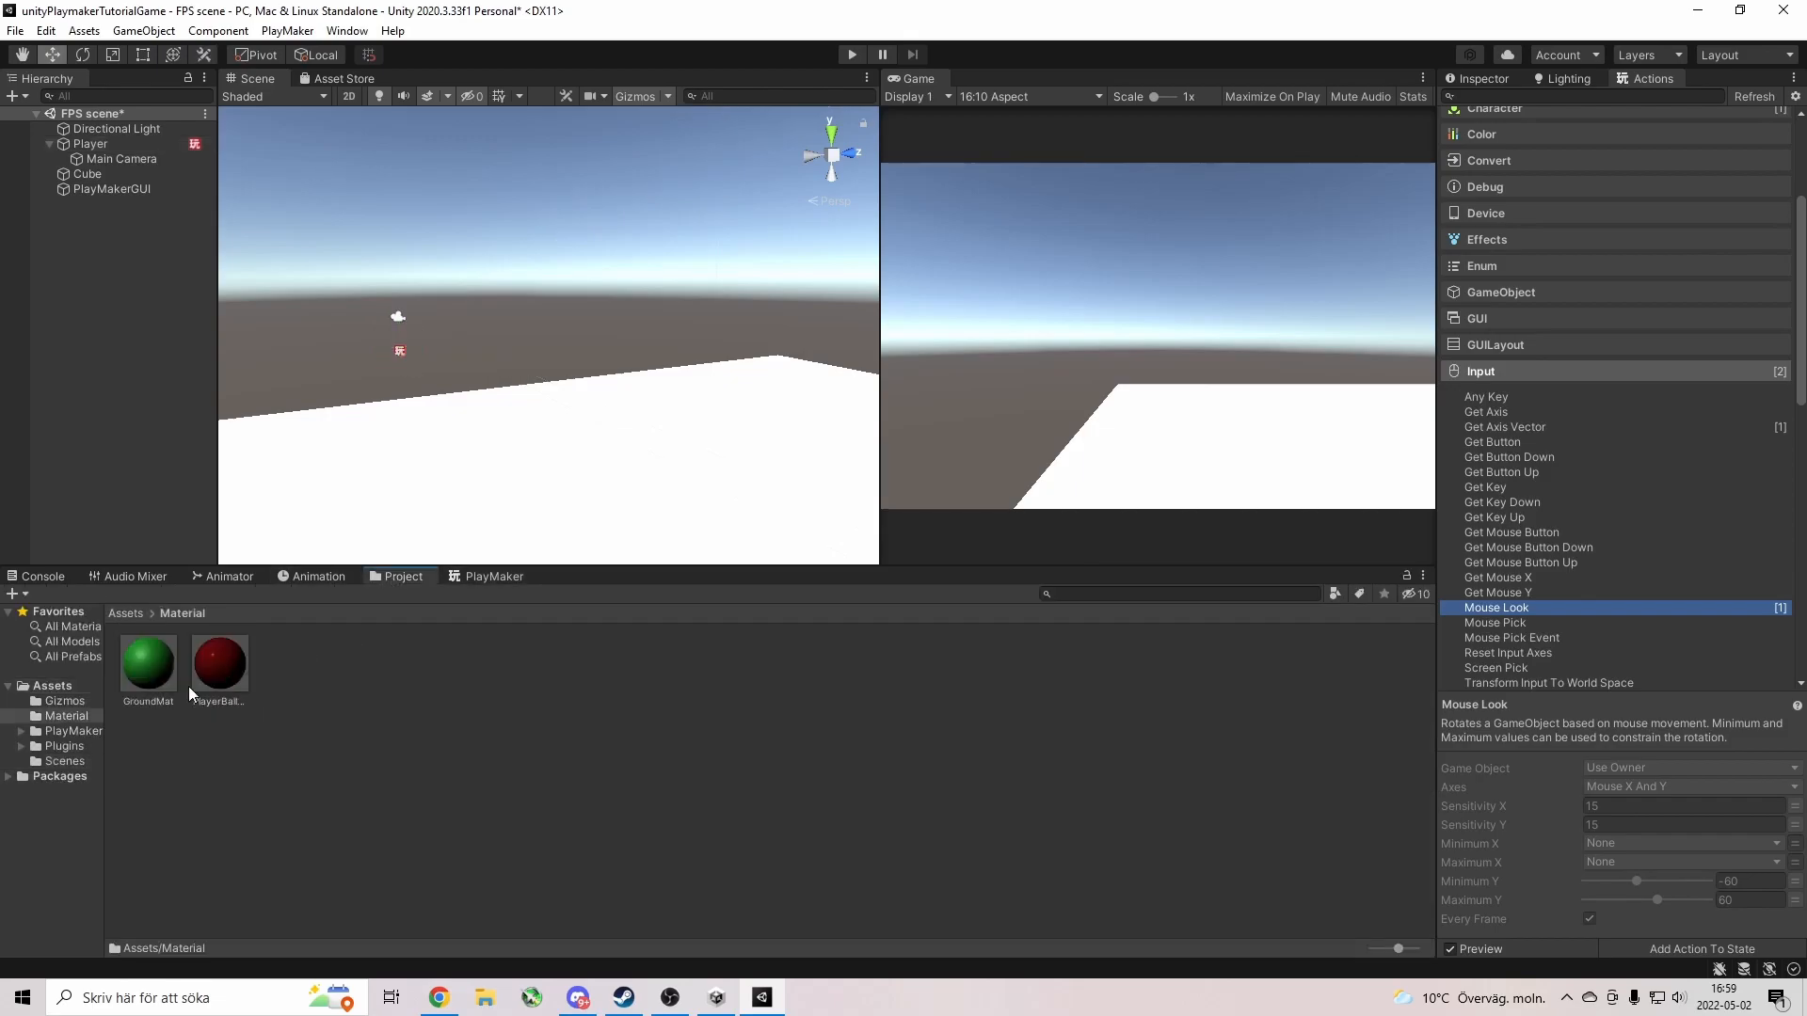
left_click_drag(156, 656, 469, 470)
left_click_drag(224, 663, 460, 491)
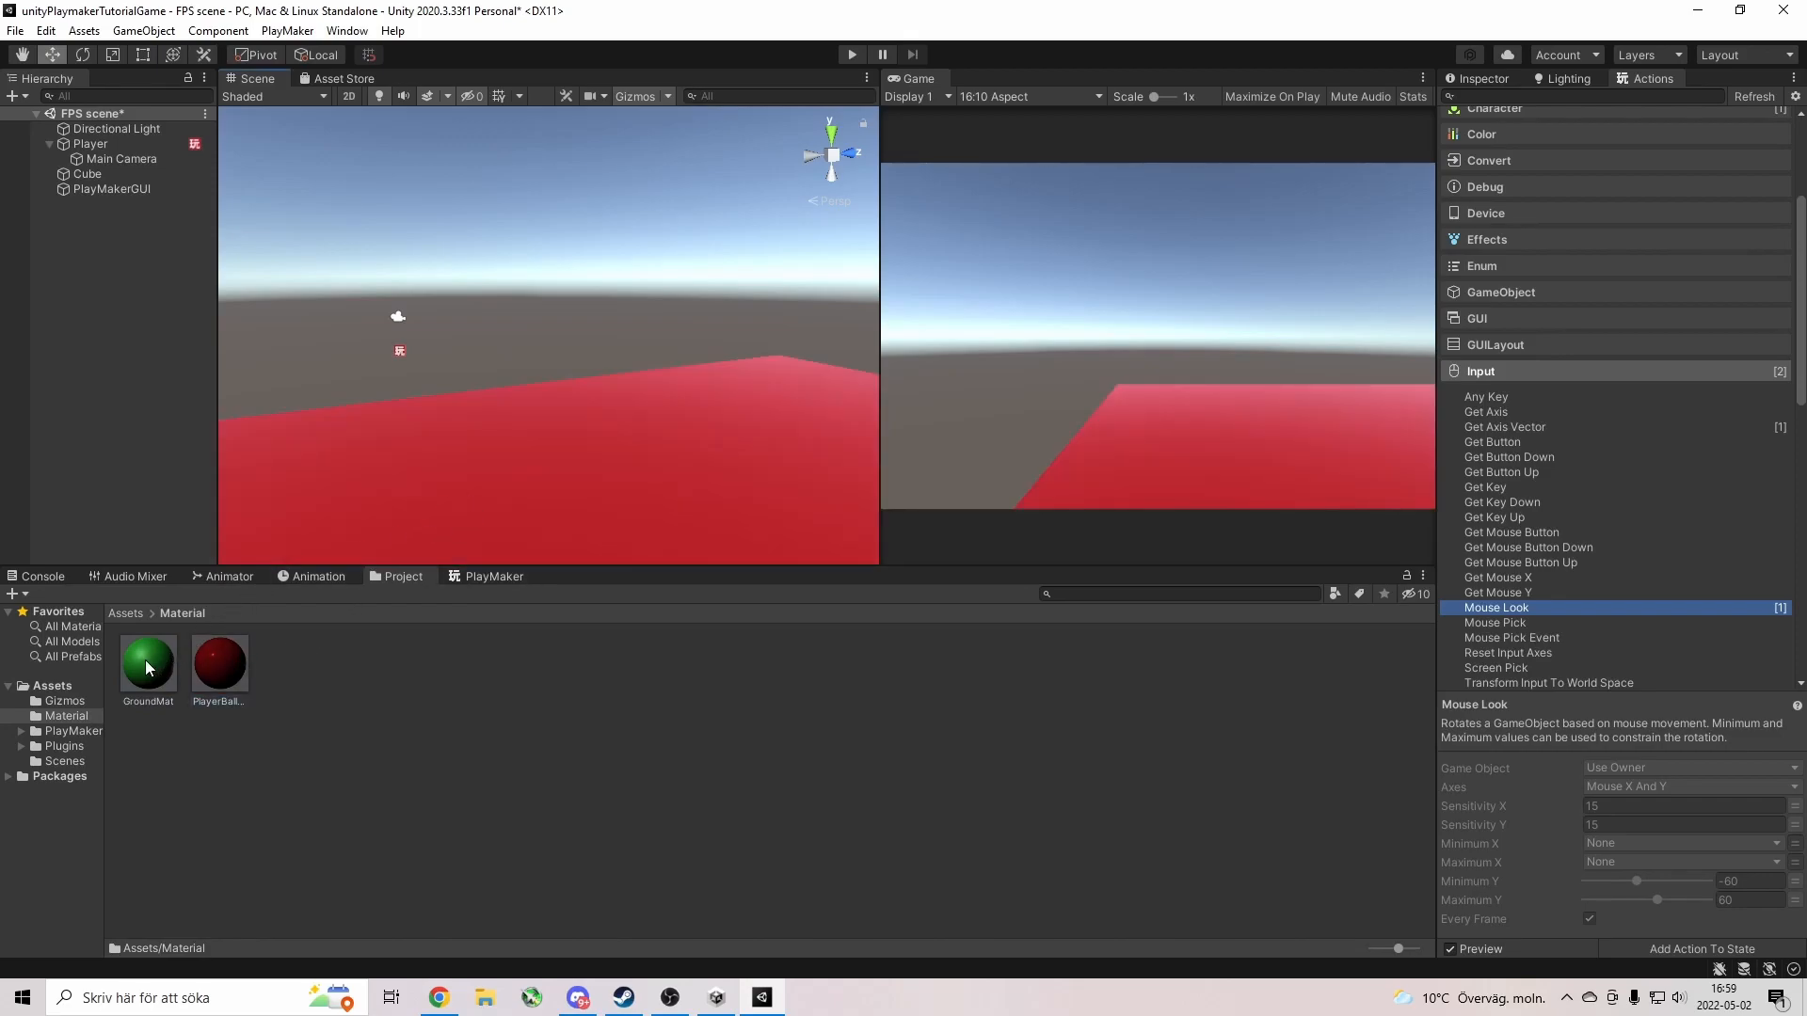
left_click_drag(148, 668, 361, 487)
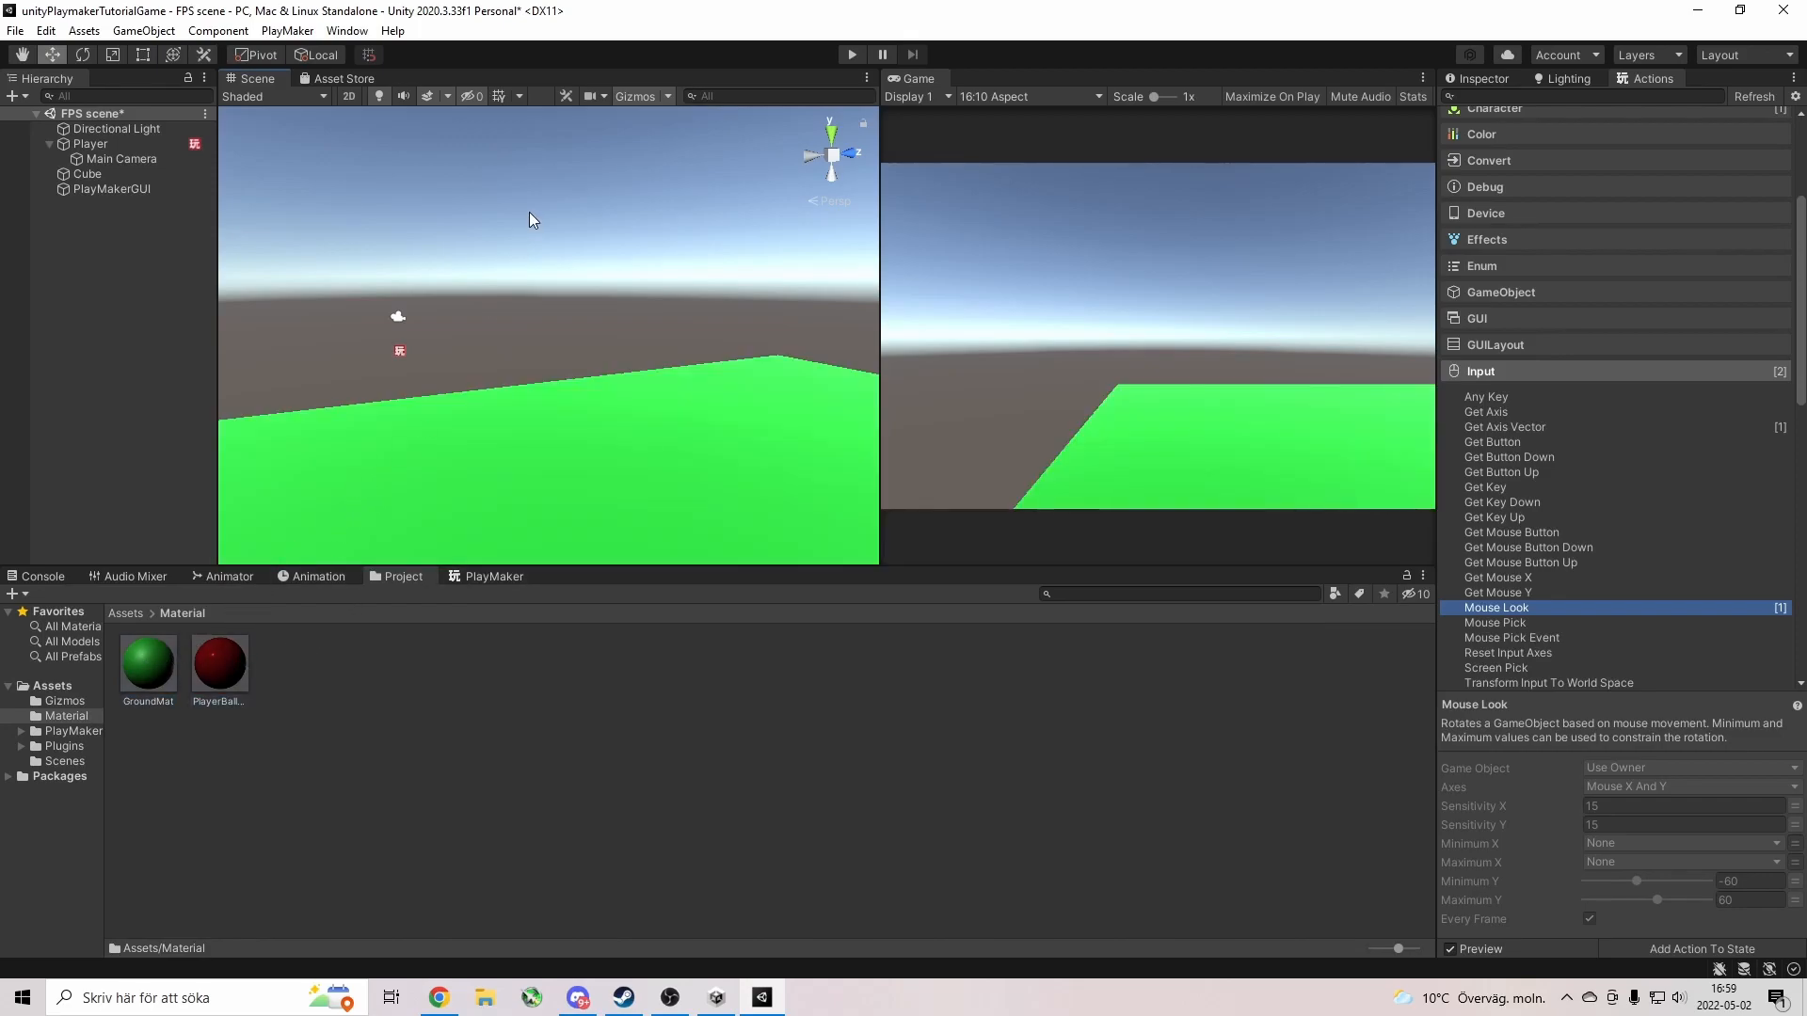
left_click(501, 576)
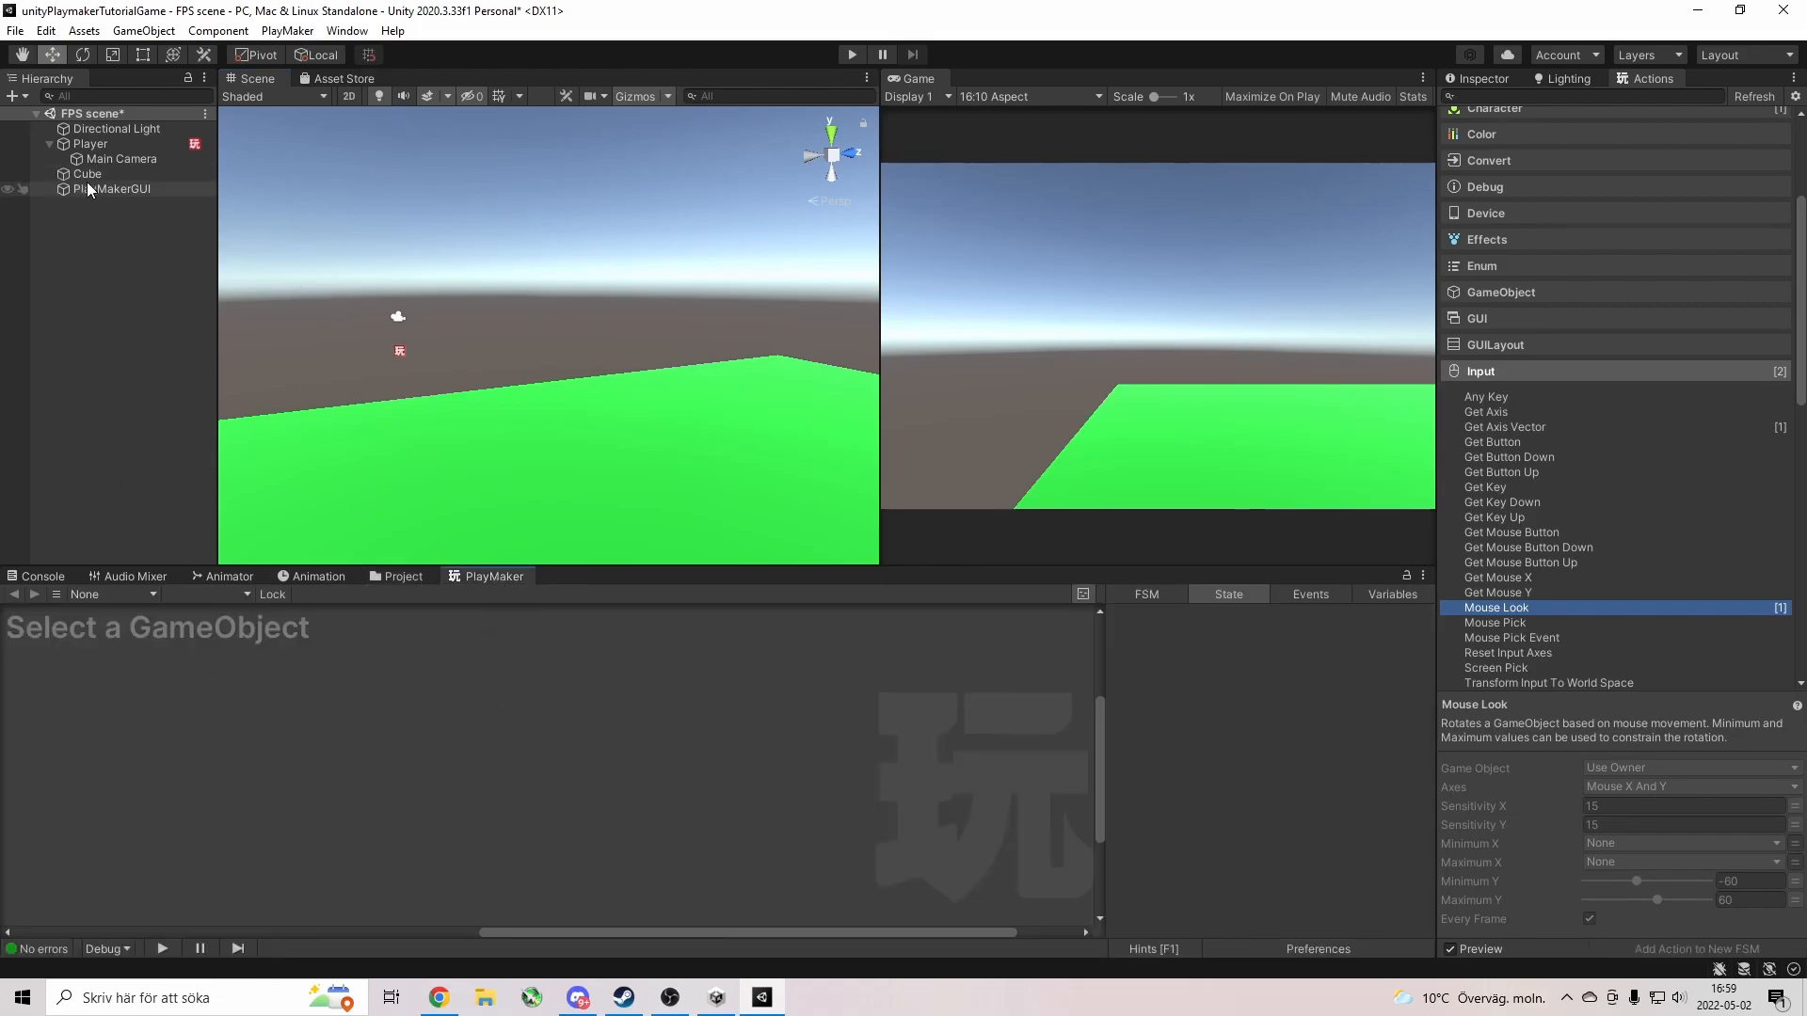
Duplicate the Player's Mouse Look action and set the copy's Axes to Mouse Y.
left_click(92, 145)
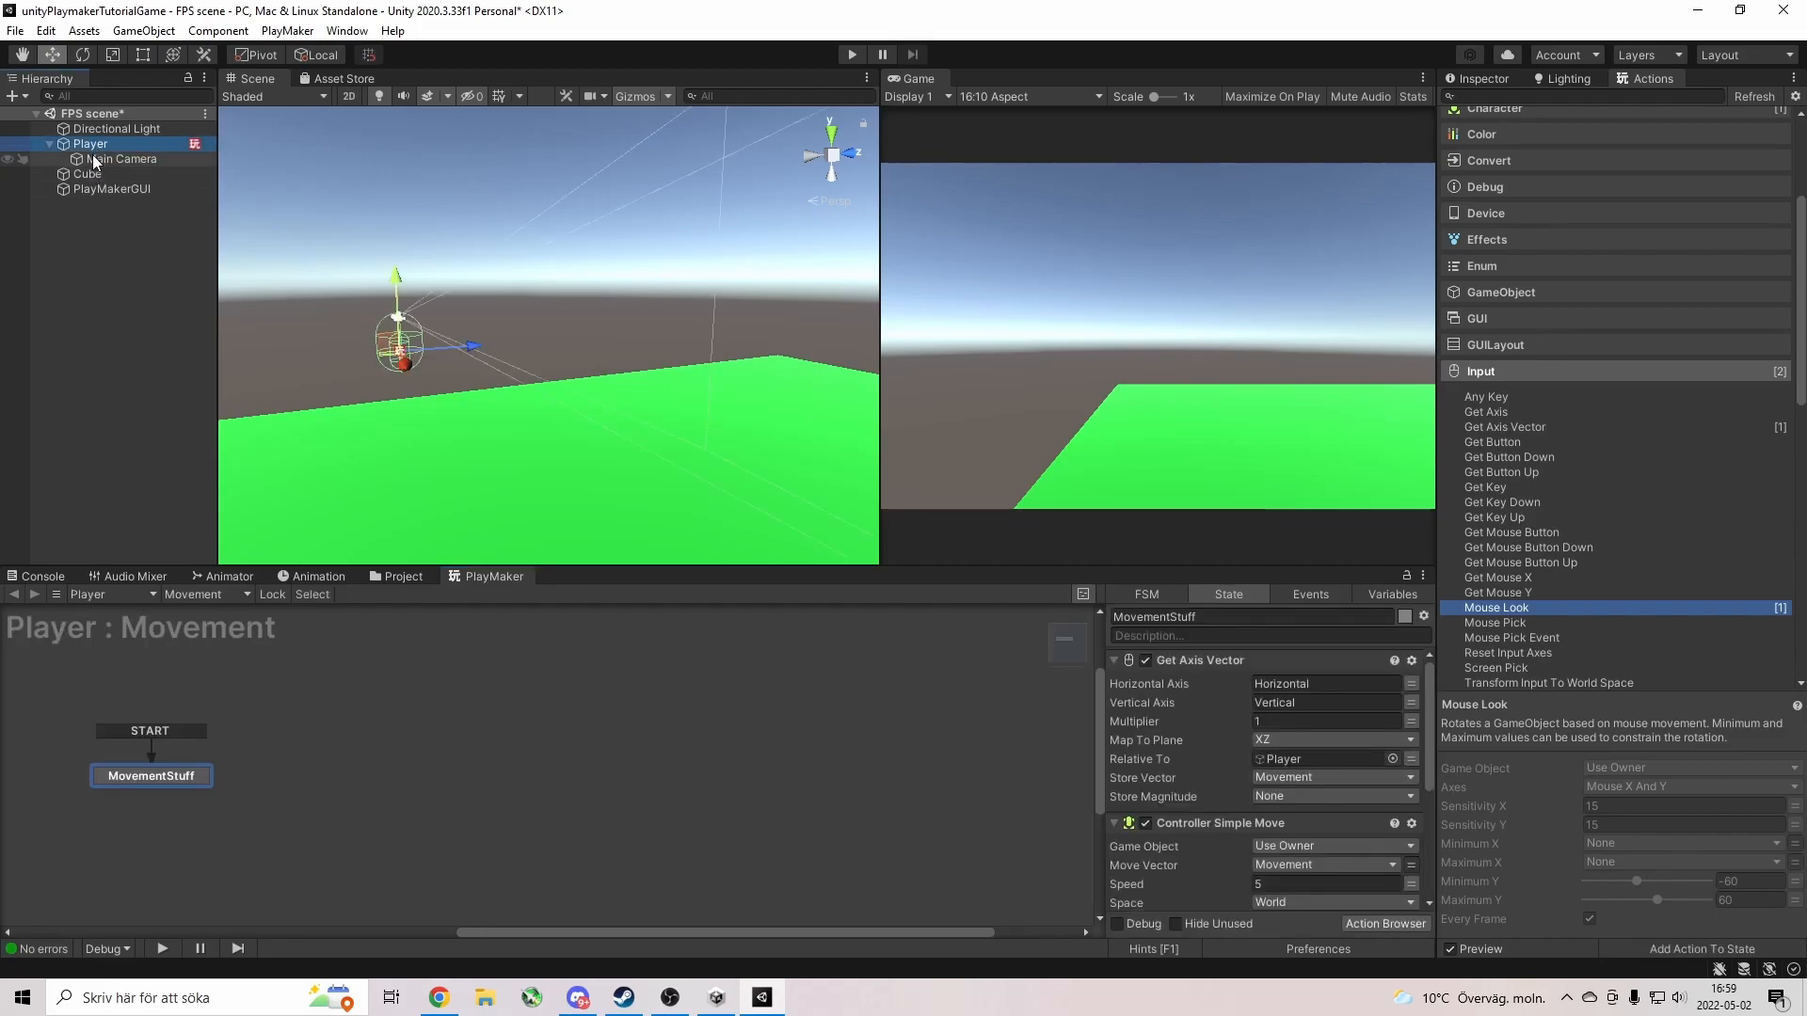
scroll(1352, 843, "down", 5)
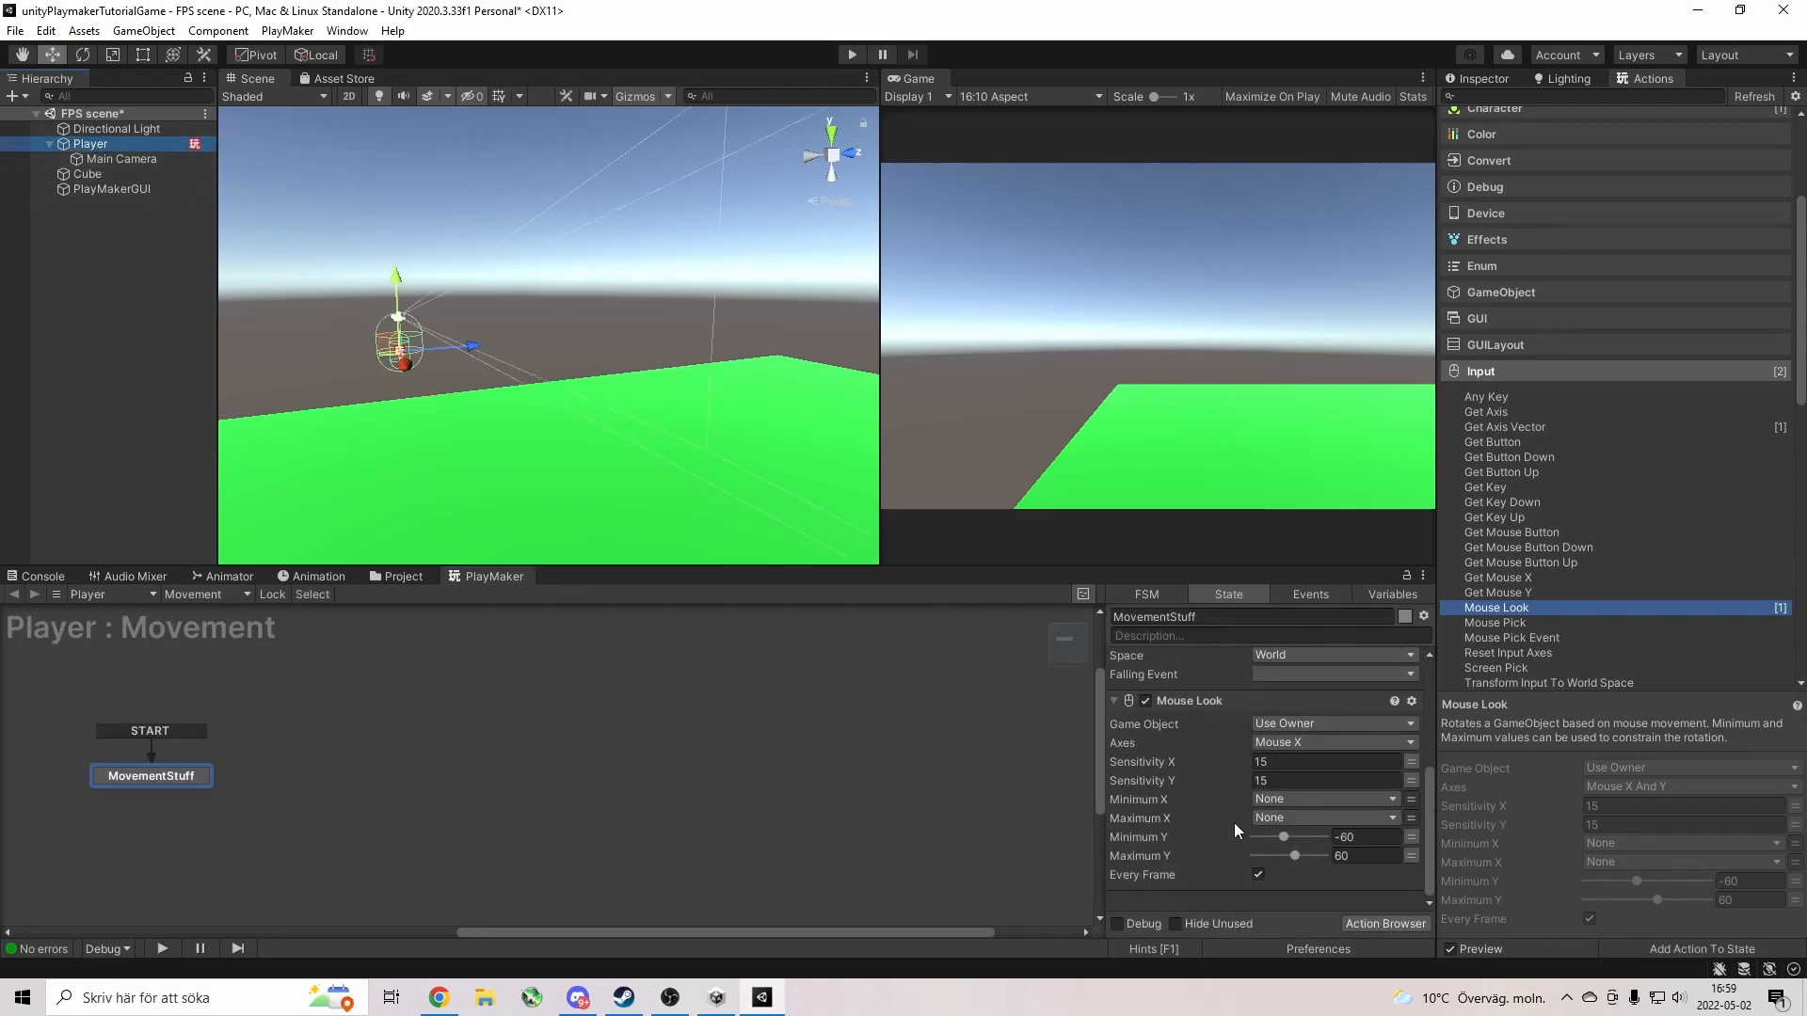
left_click(1178, 702)
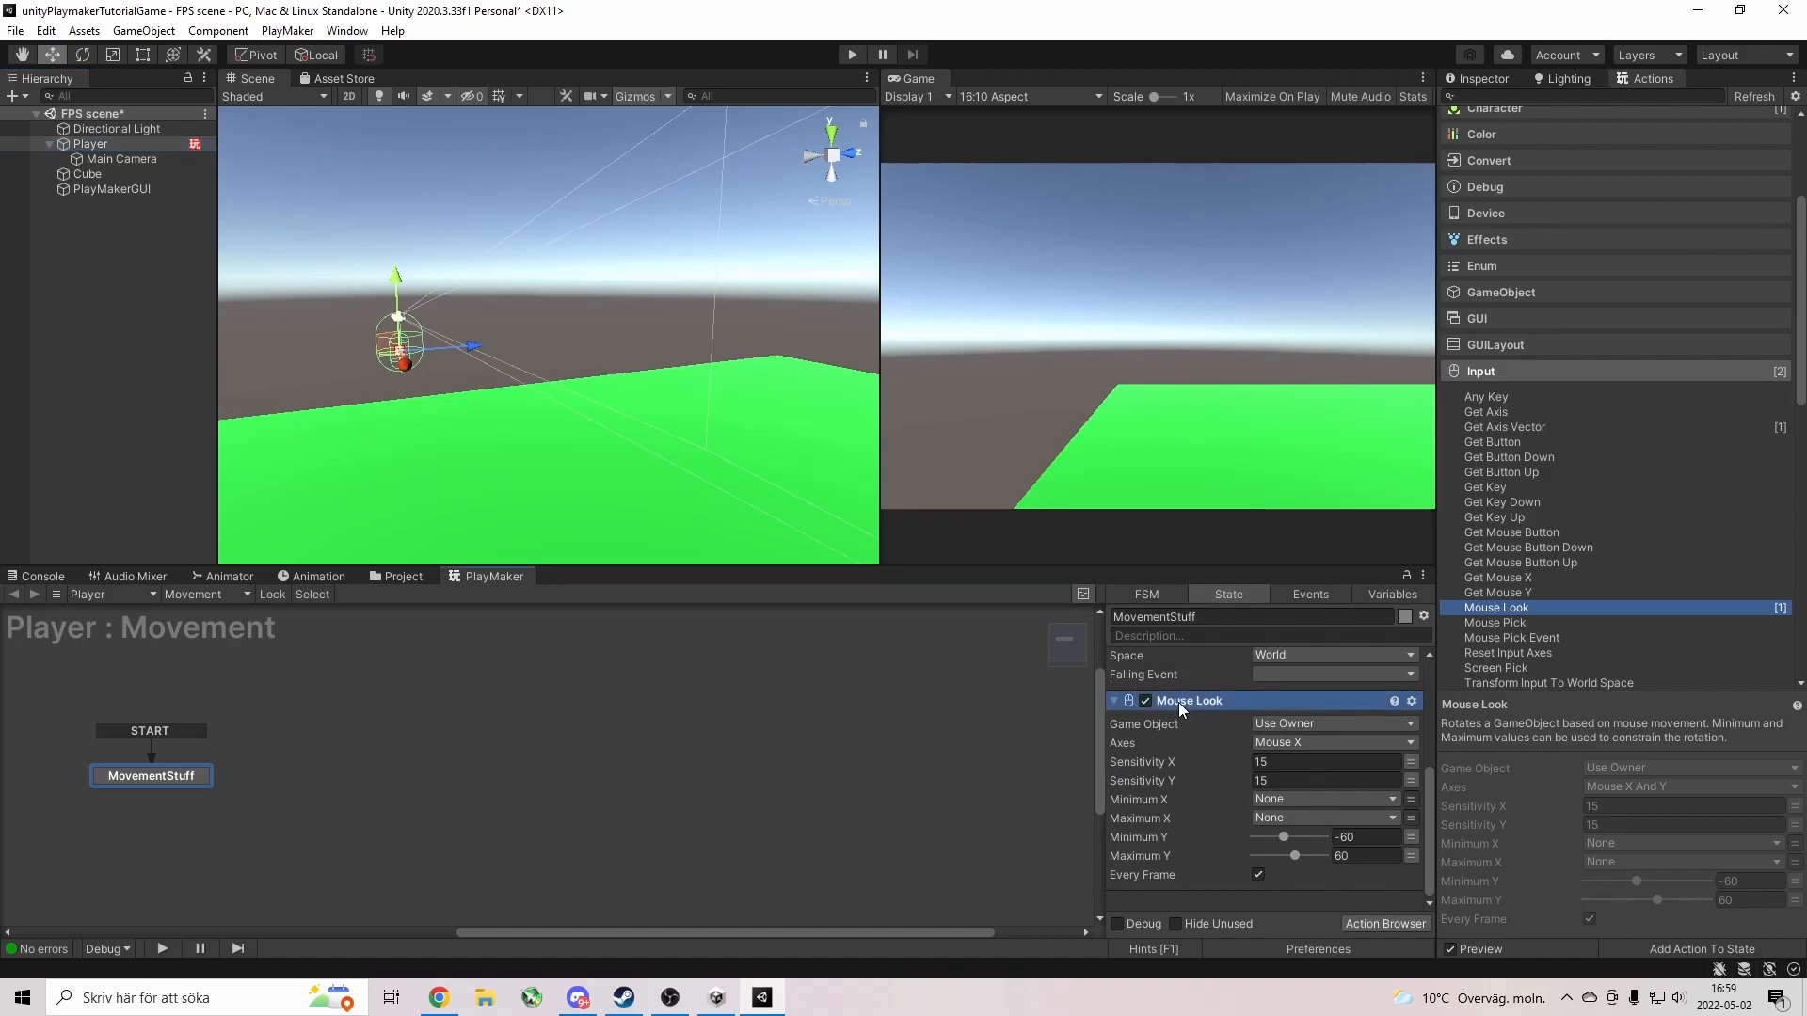
left_click(1197, 900)
key("ctrl+v")
scroll(1191, 828, "down", 4)
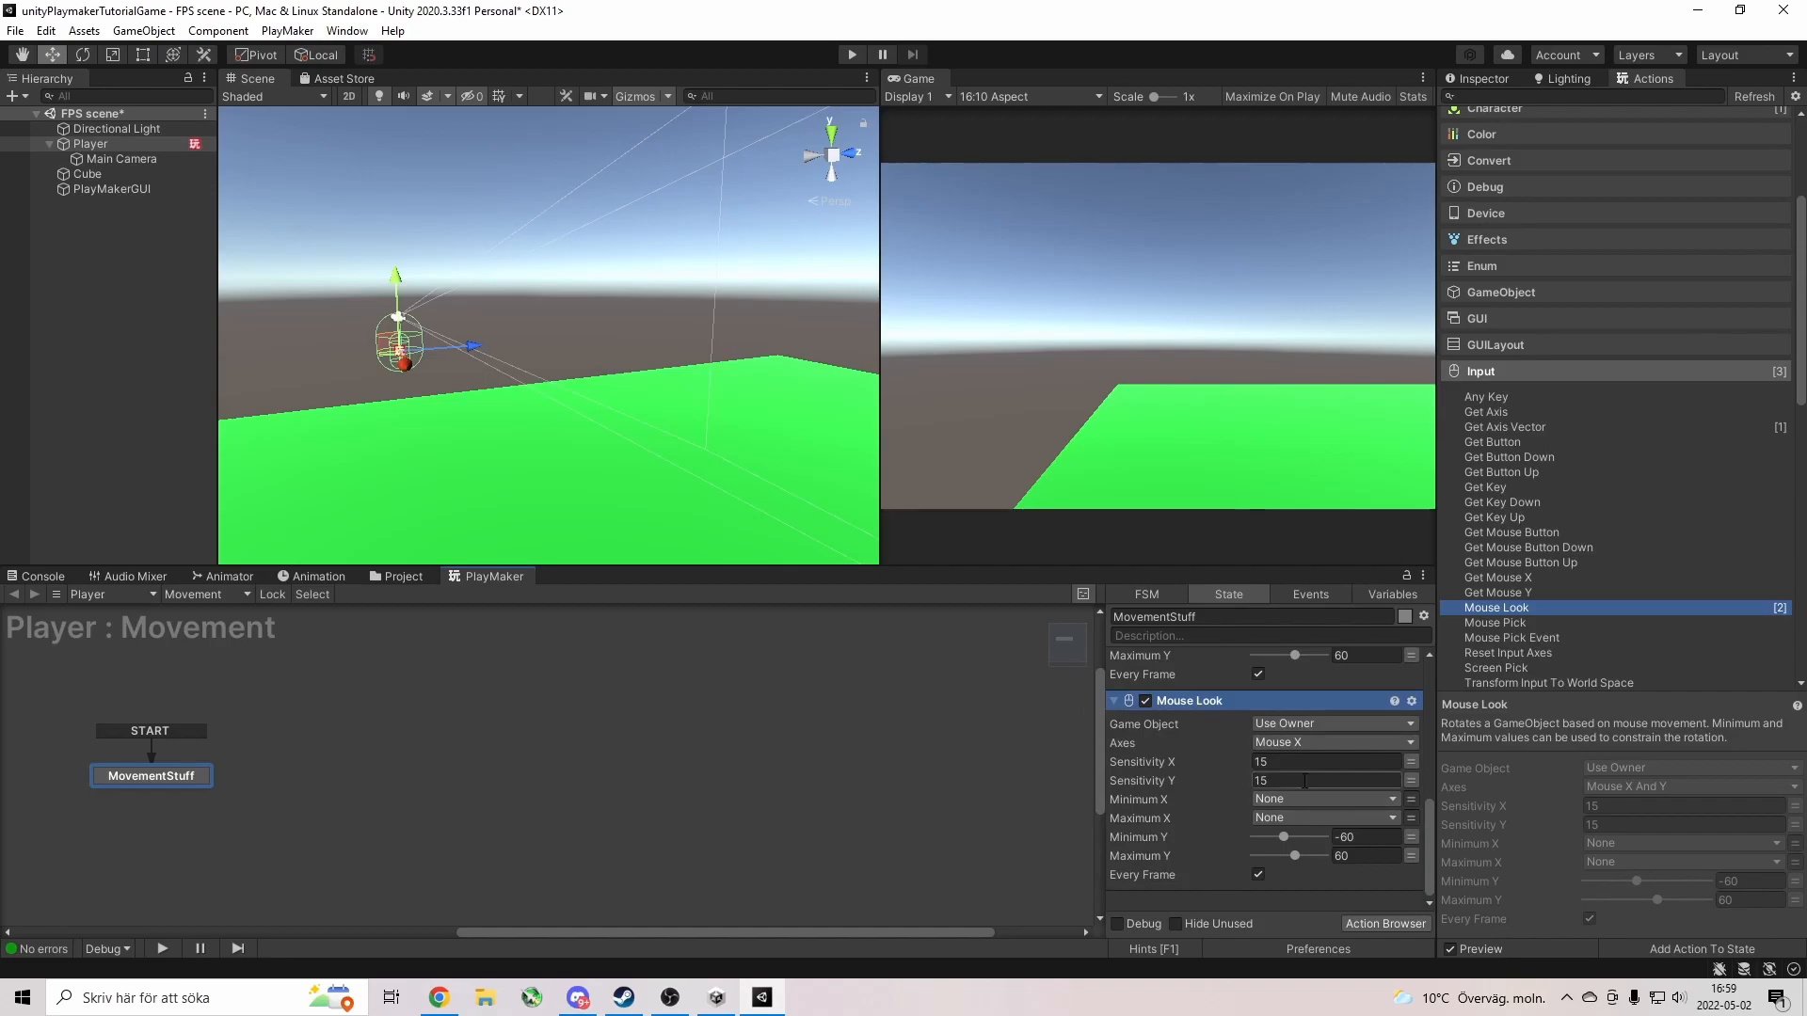
left_click(1312, 742)
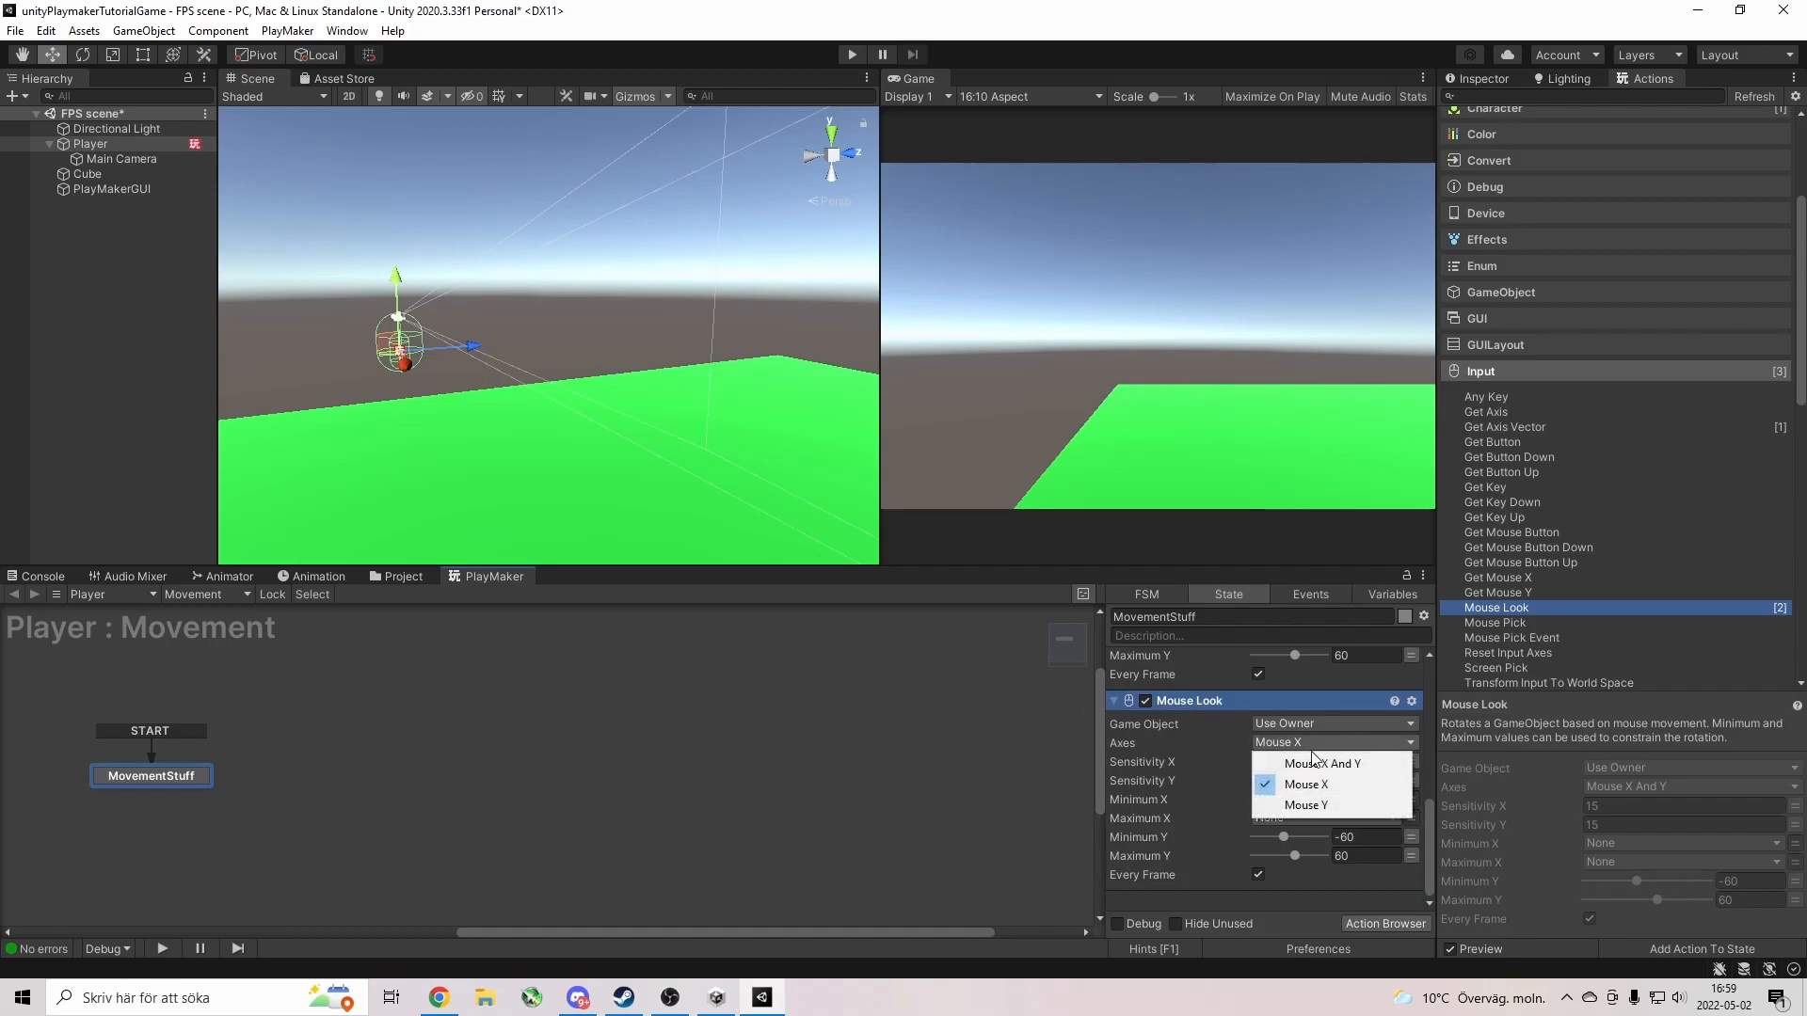
left_click(1314, 806)
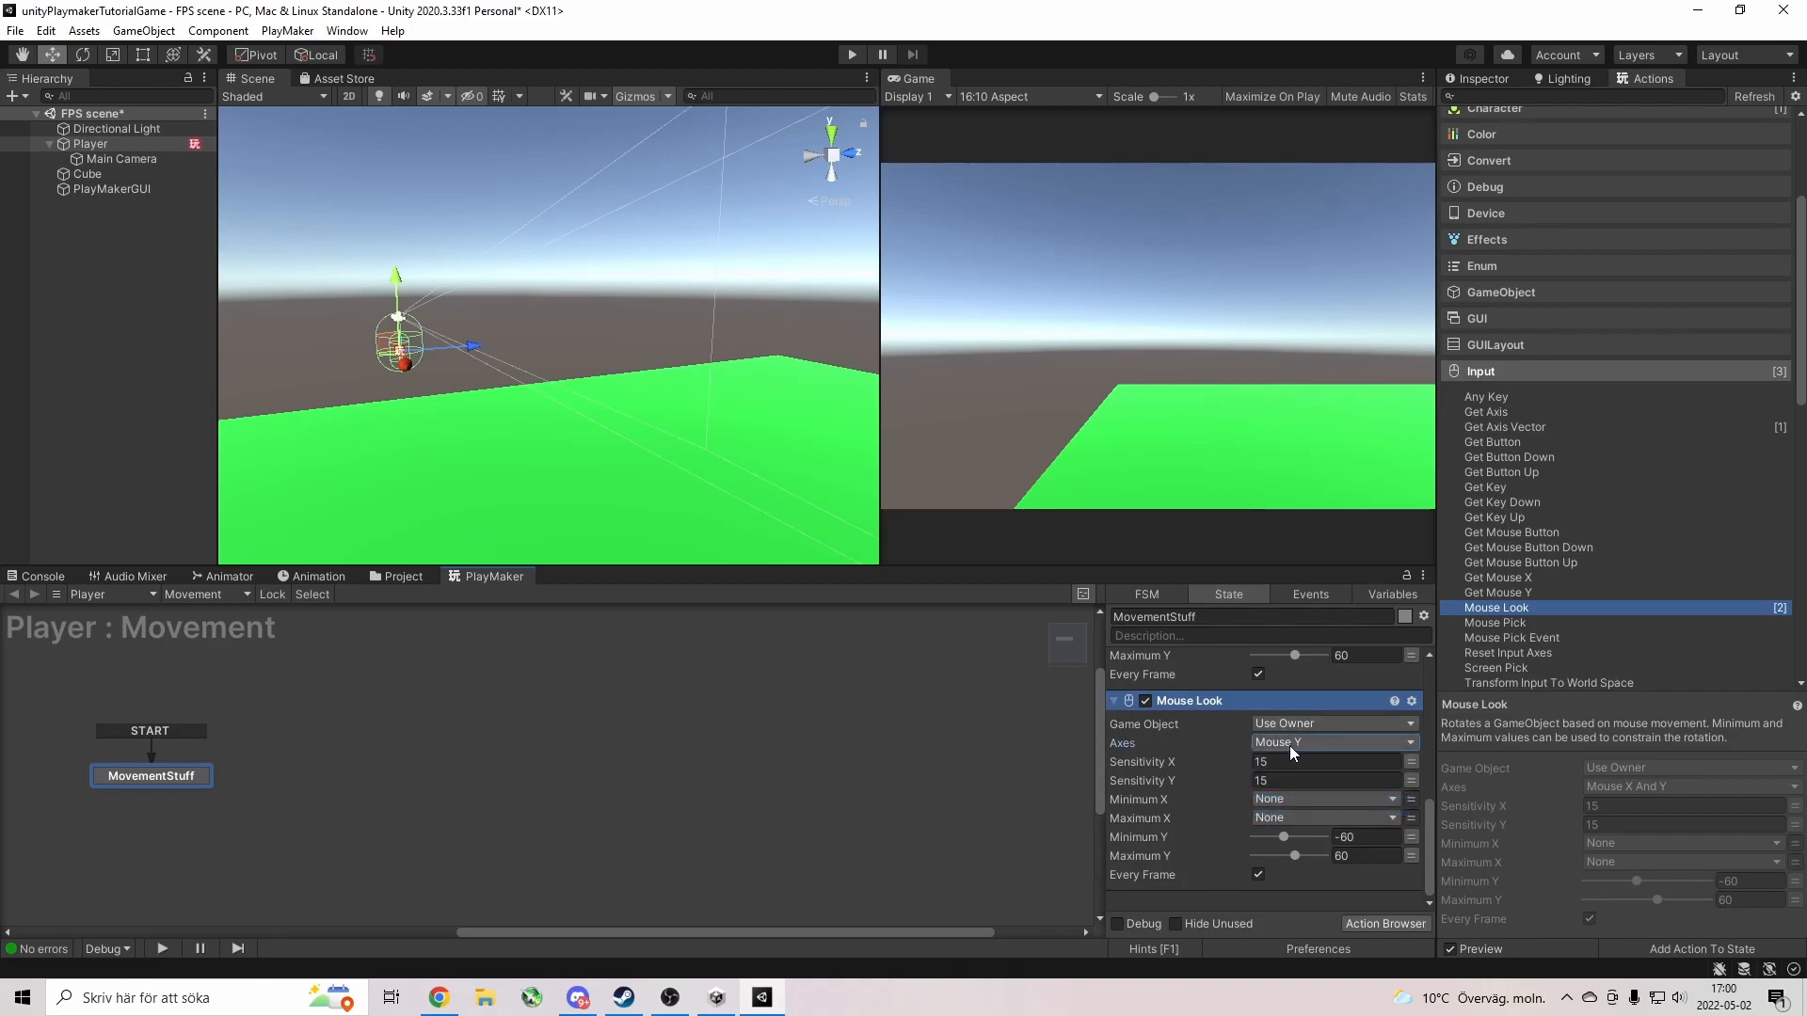
Make the copied Mouse Look rotate the specified Main Camera, then start a test run.
scroll(1236, 808, "up", 3)
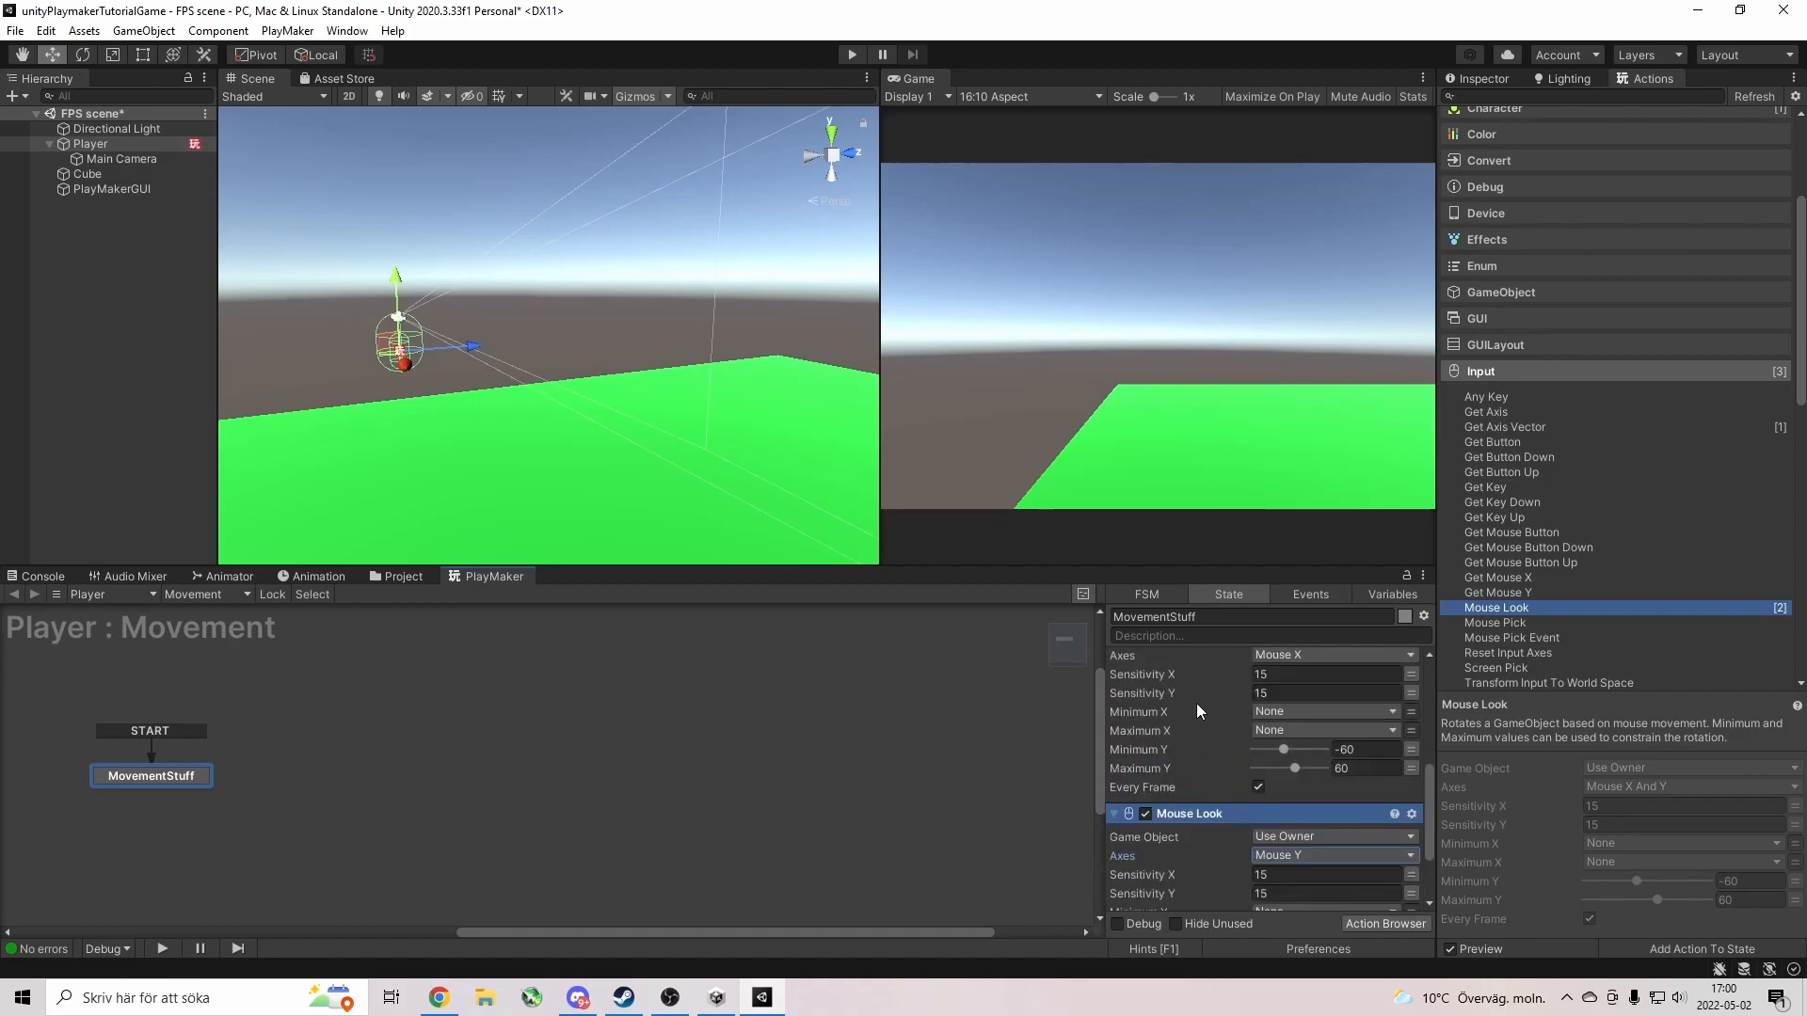
left_click(1317, 655)
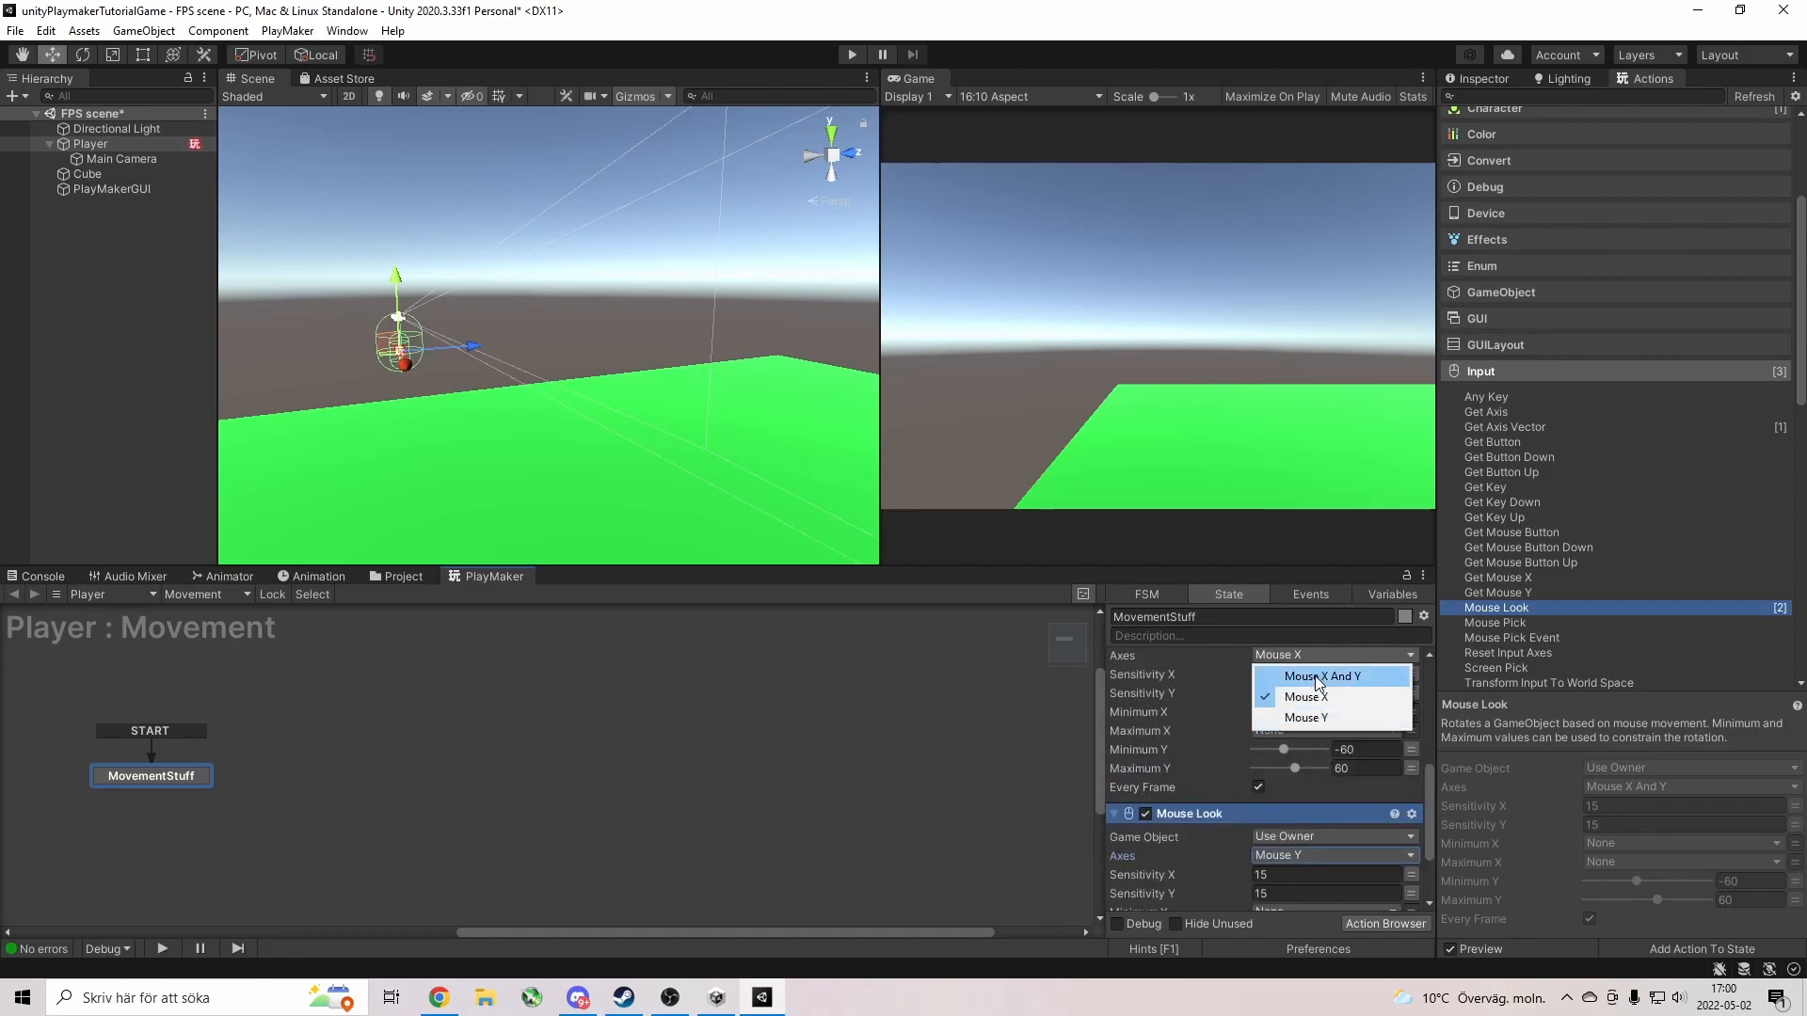
left_click(1228, 676)
scroll(1205, 791, "down", 3)
scroll(1213, 781, "down", 2)
left_click(1270, 723)
left_click(1285, 766)
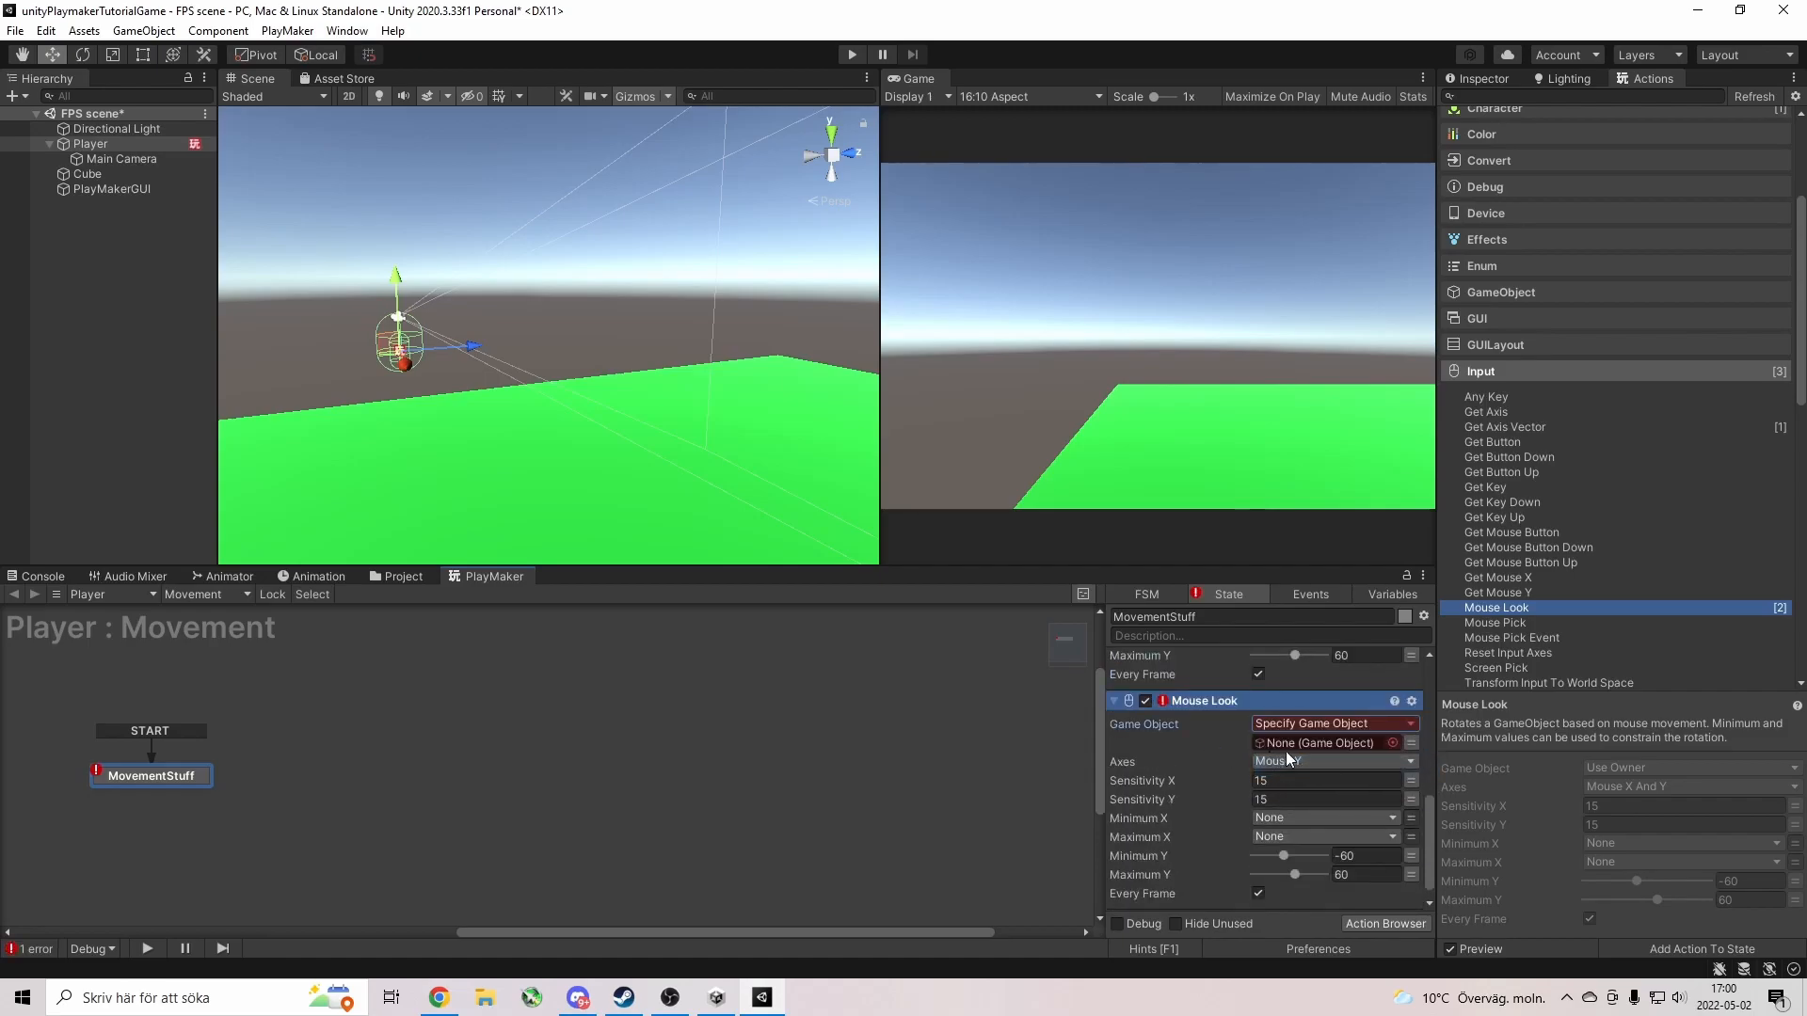
left_click_drag(91, 143, 1293, 742)
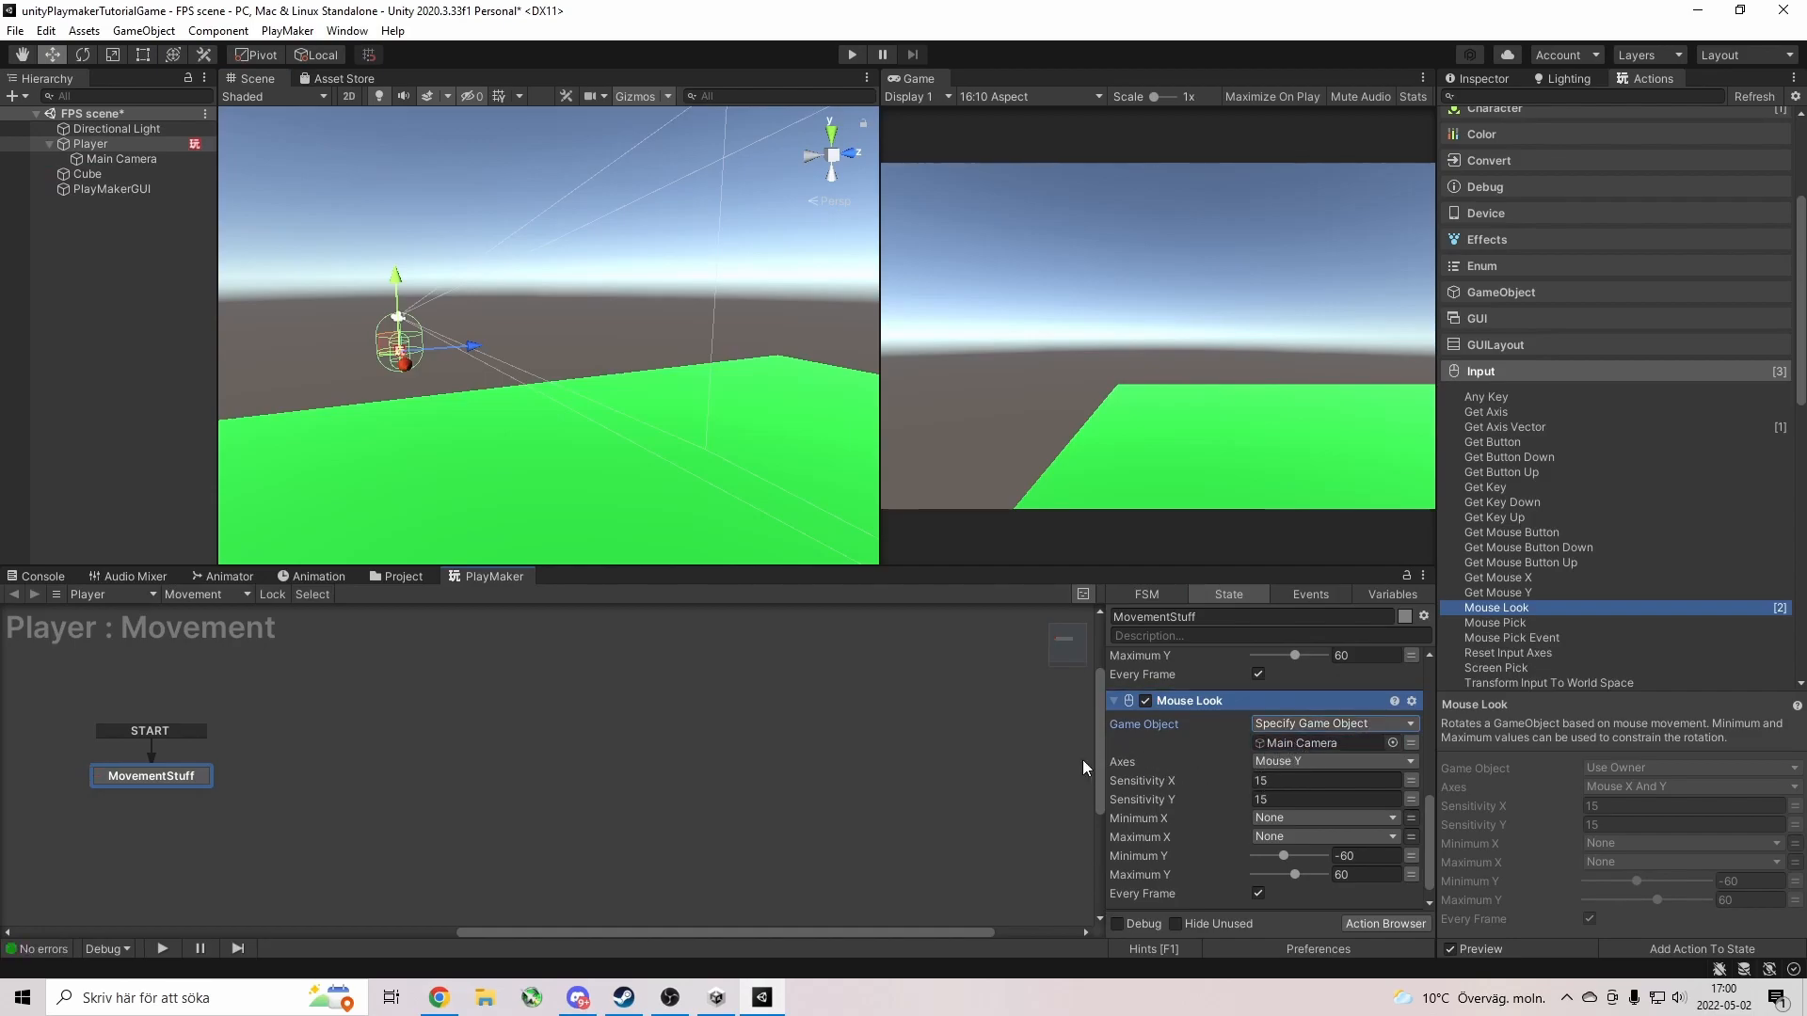
left_click(852, 54)
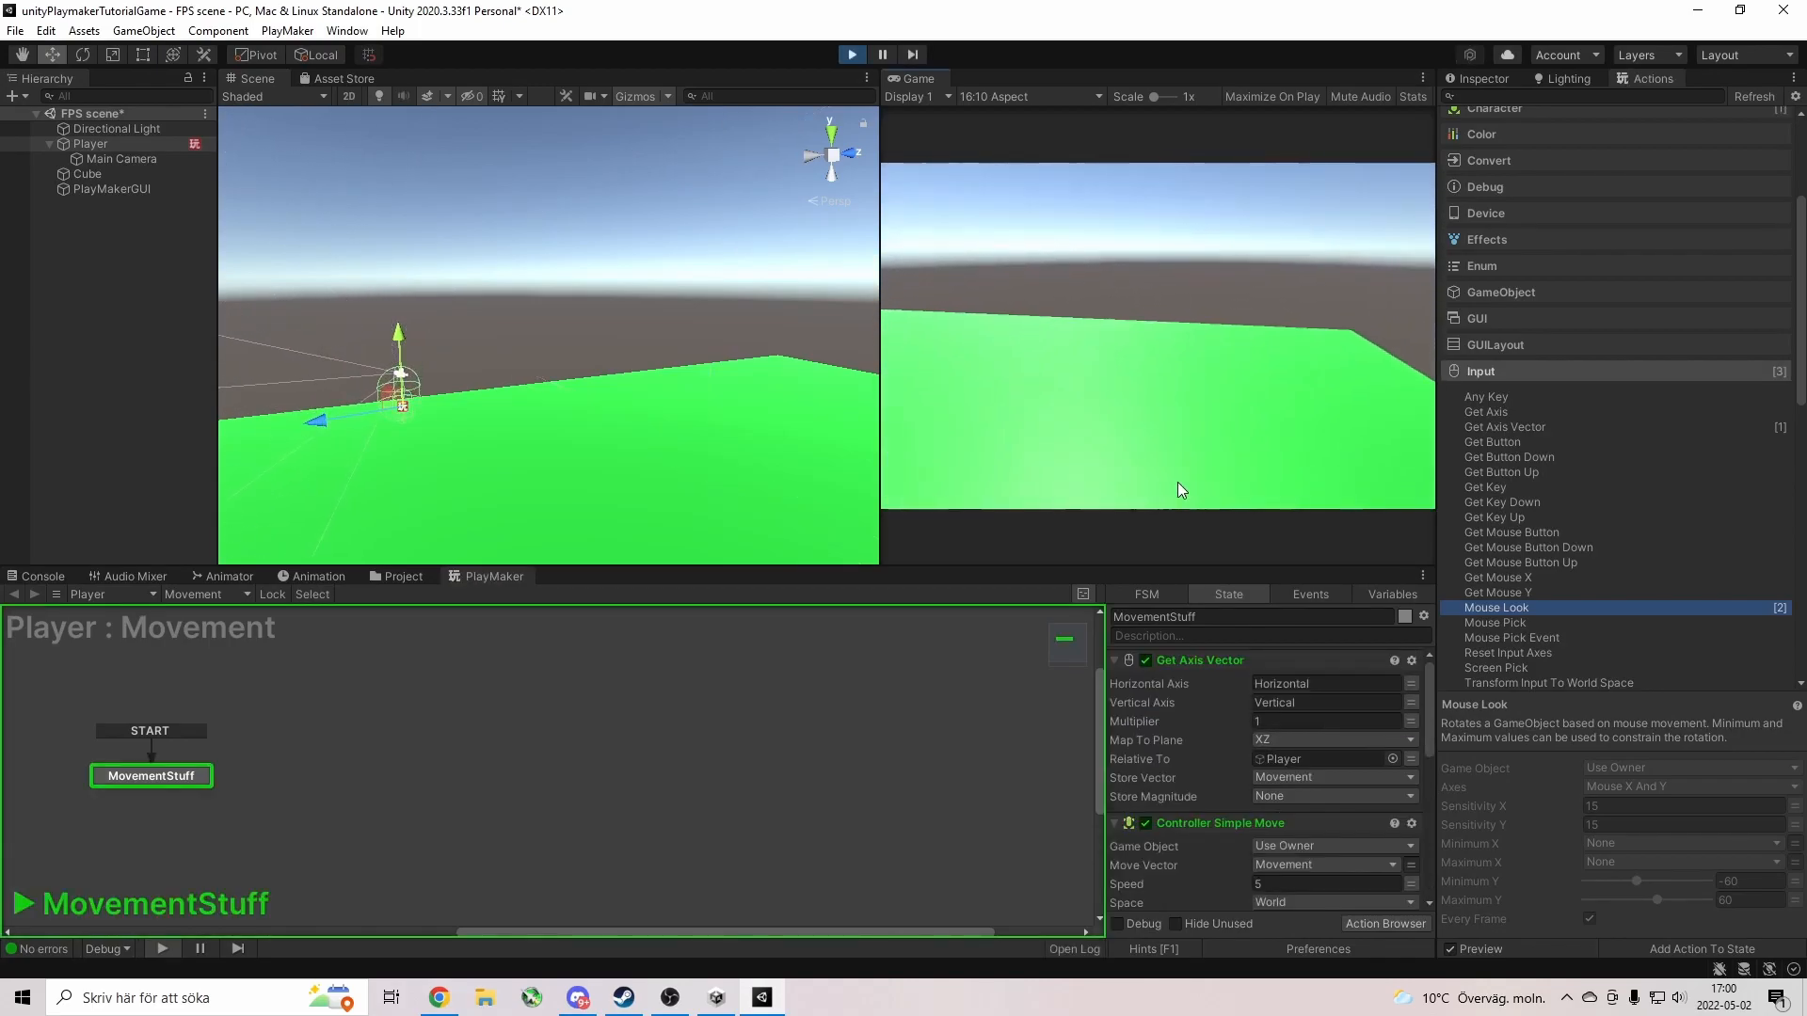
Walk the Player forward with W while tilting the camera, then stop the game.
key("w")
key("w")
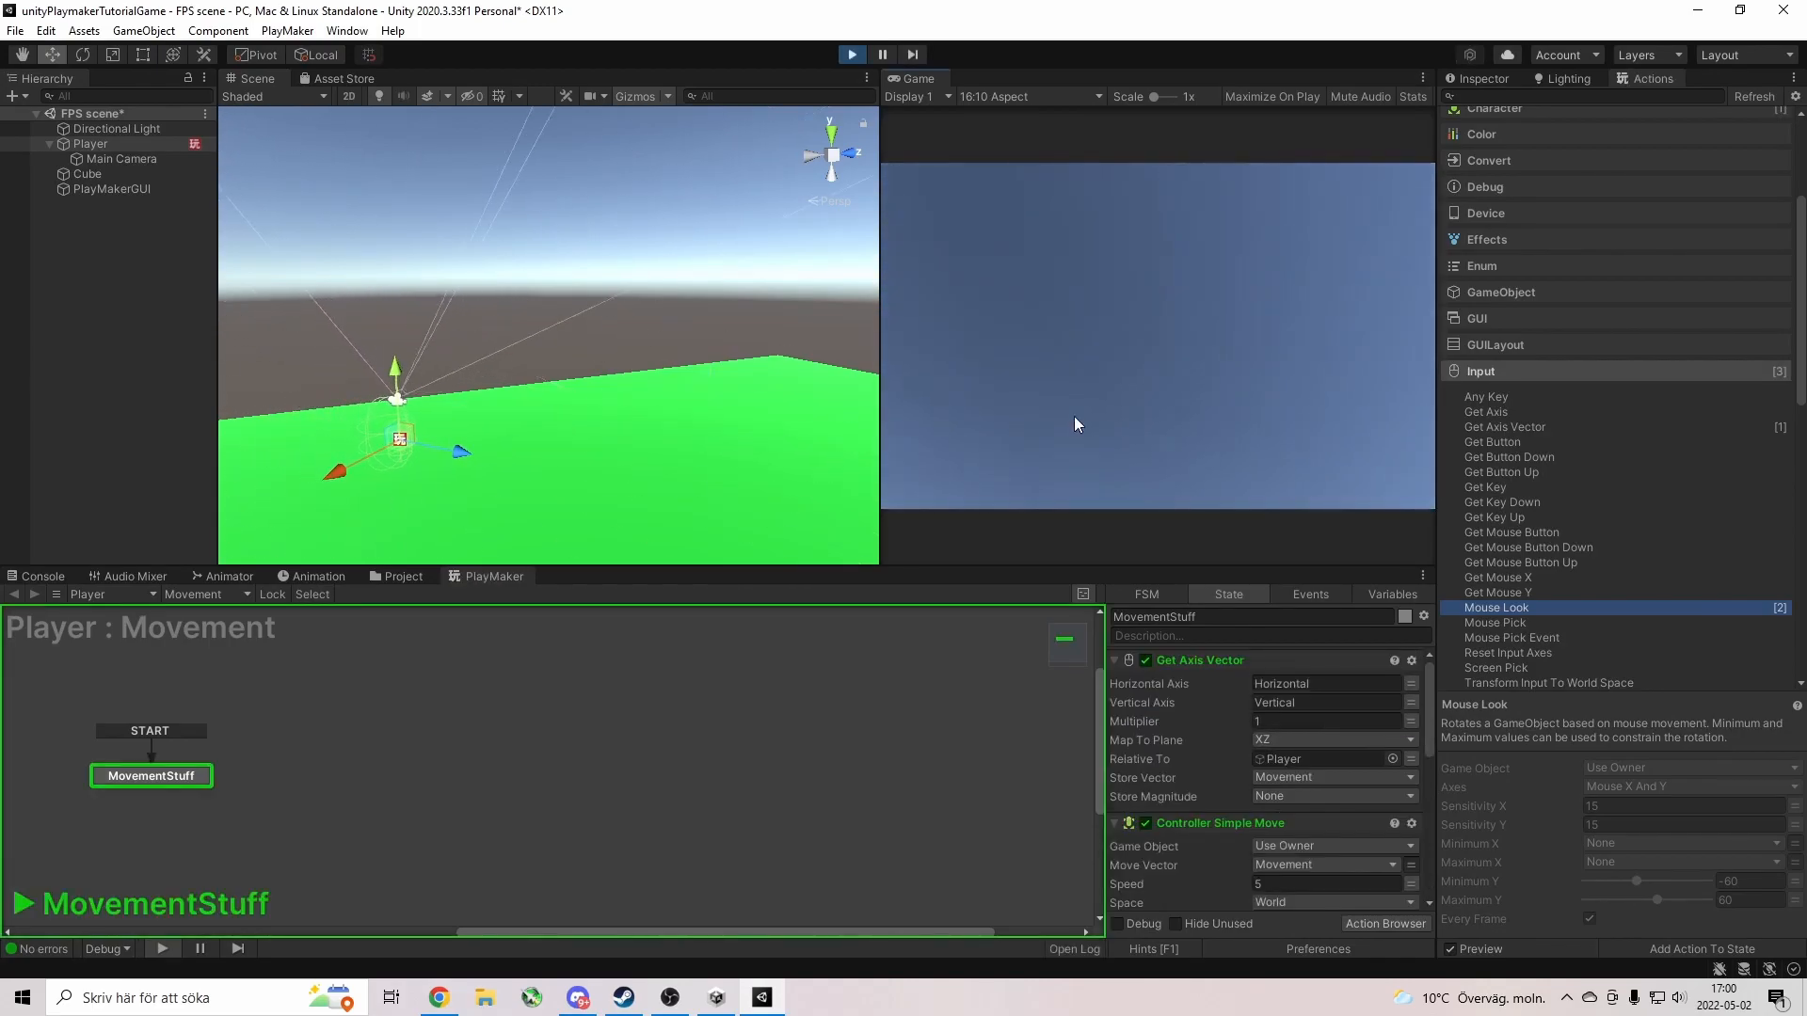
key("w")
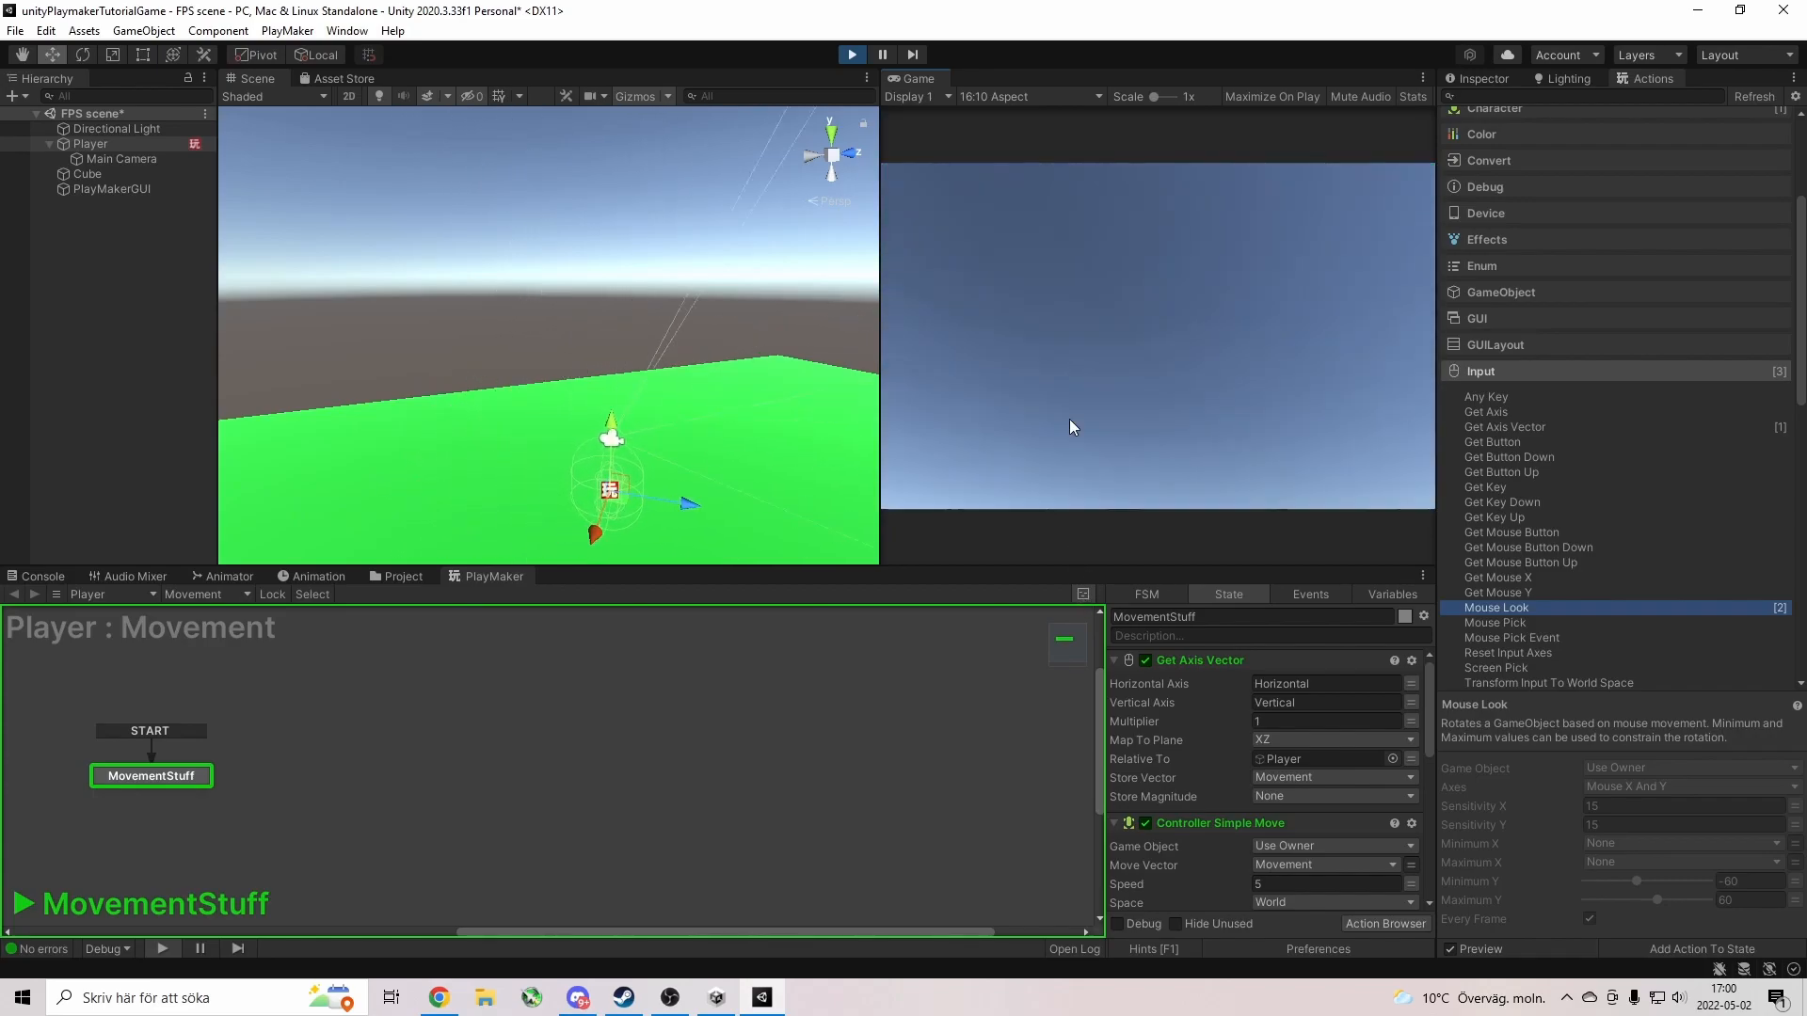
key("w")
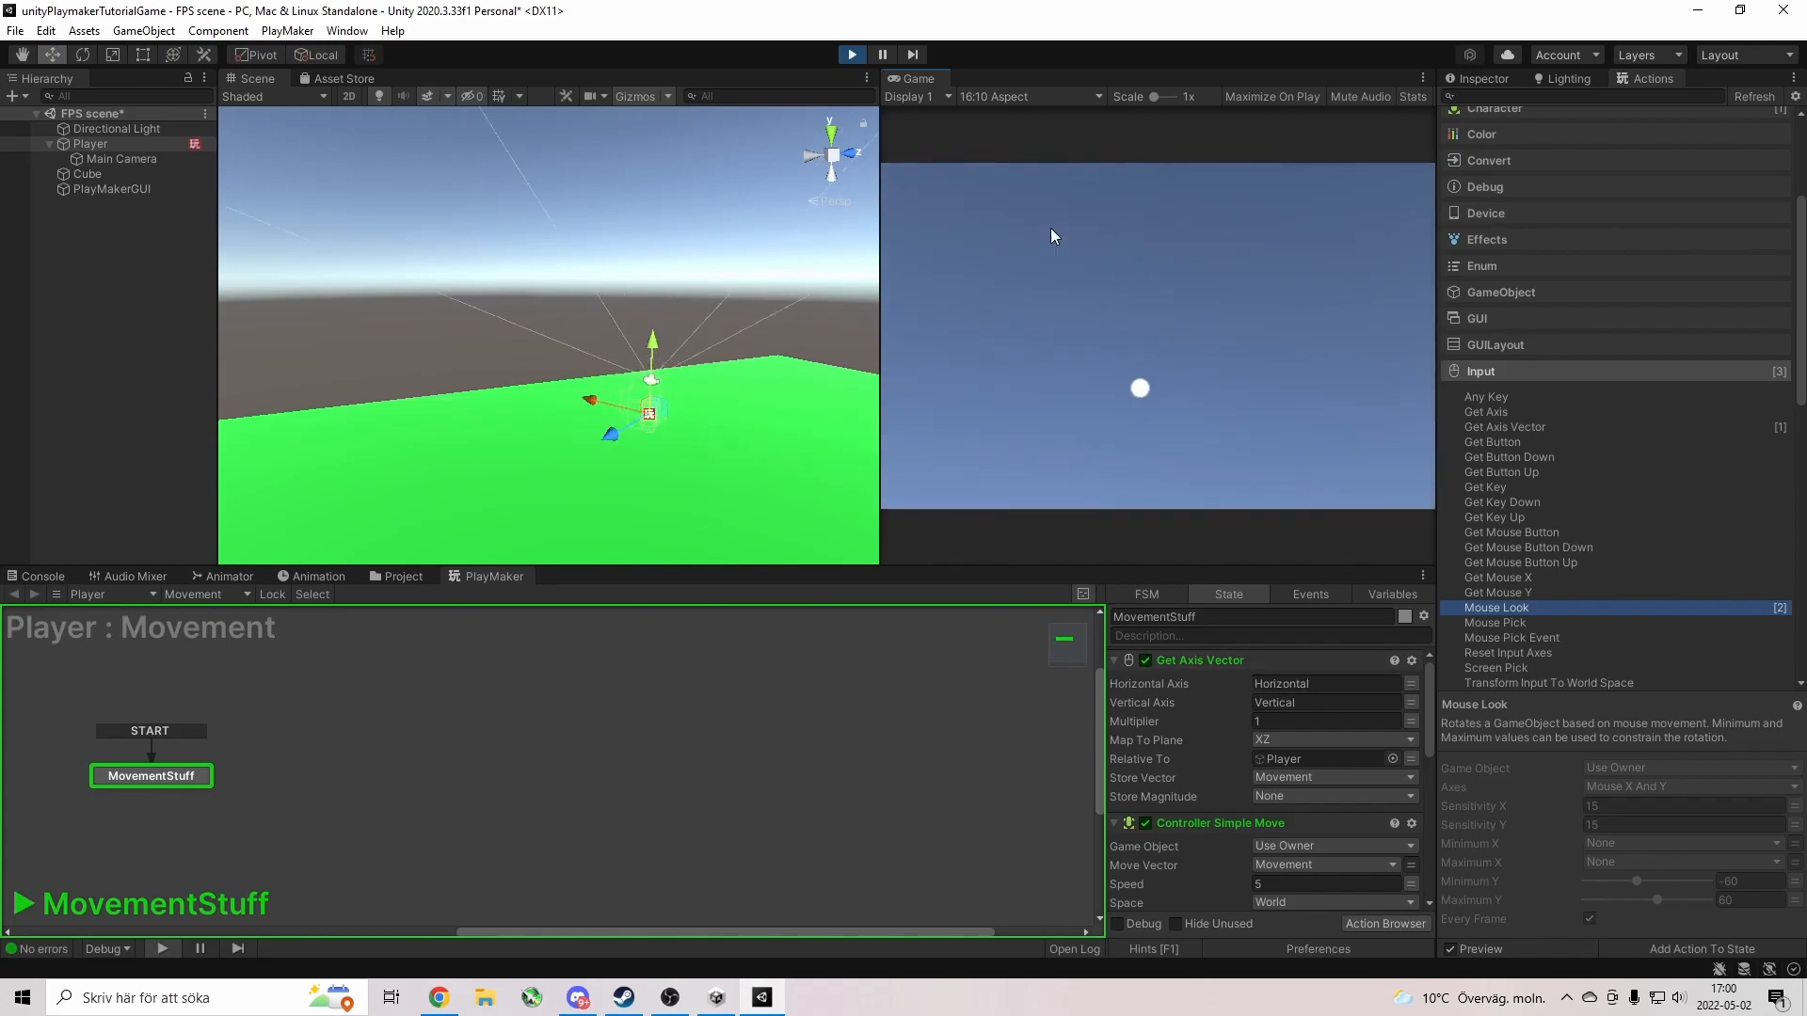
left_click(852, 53)
scroll(1191, 698, "down", 5)
scroll(1191, 697, "down", 3)
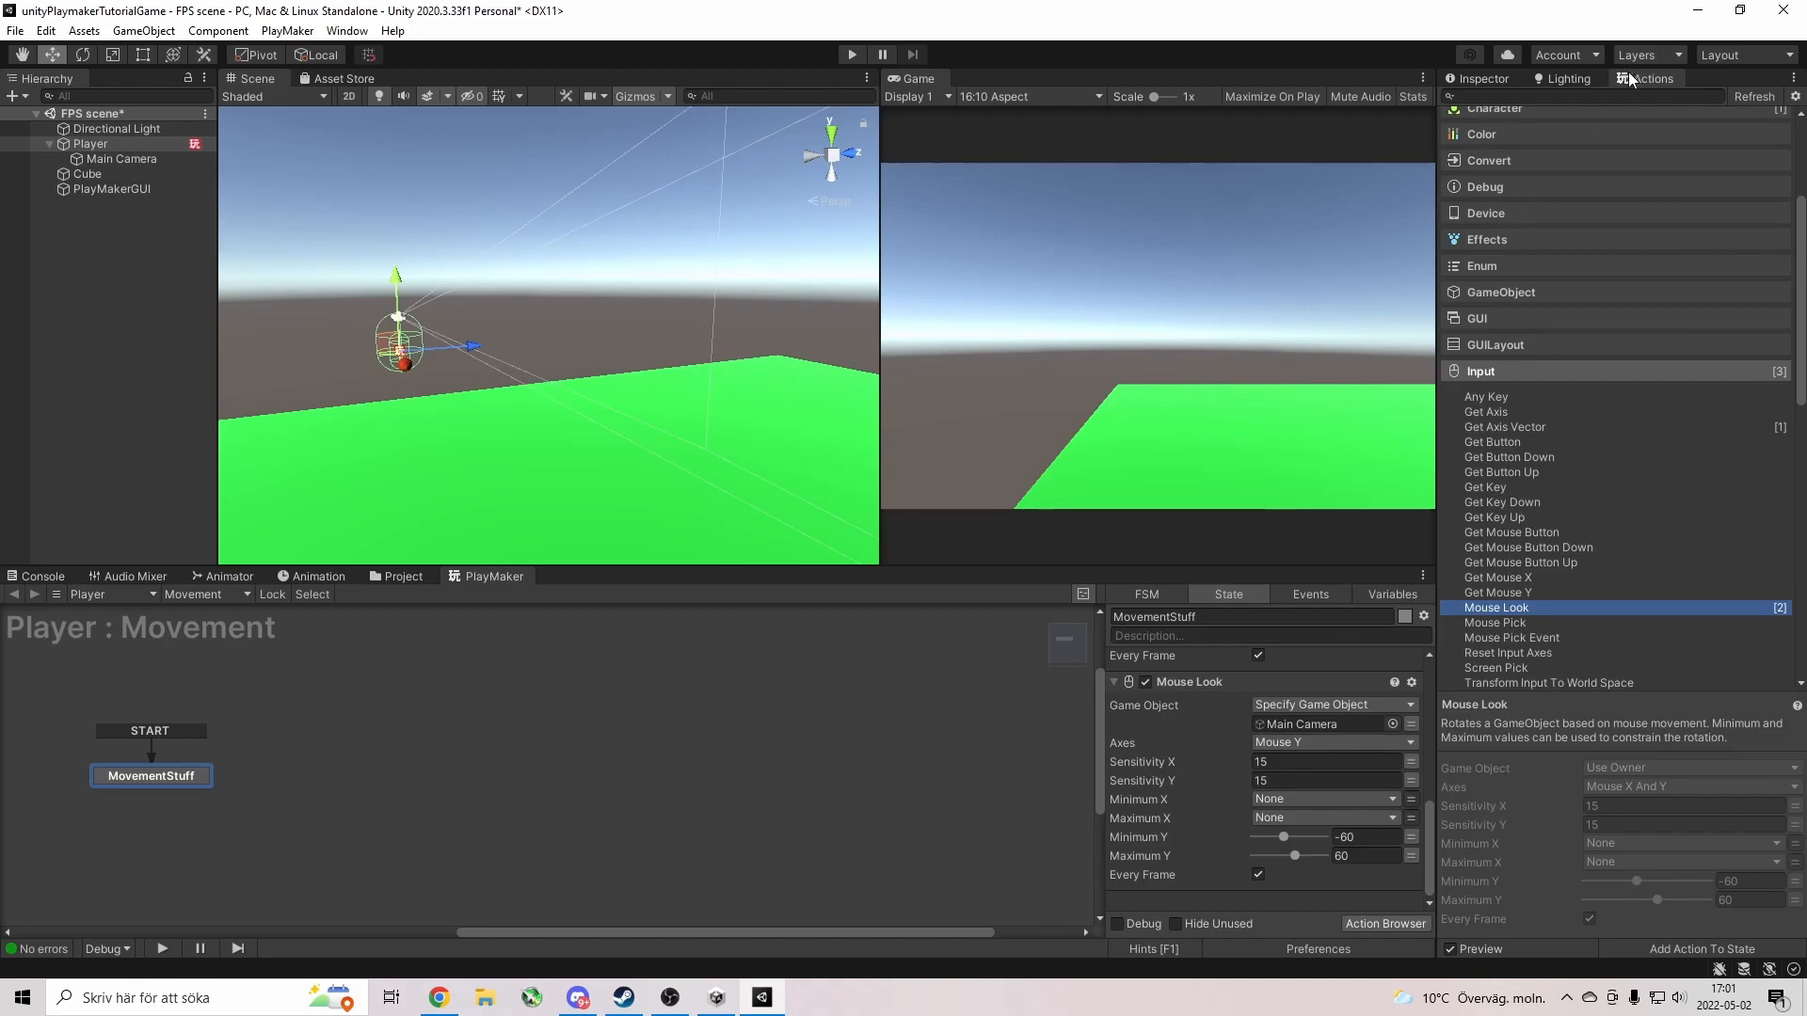
Search the PlayMaker Actions browser for 'mous' to list mouse actions like Mouse Look.
scroll(1656, 411, "up", 5)
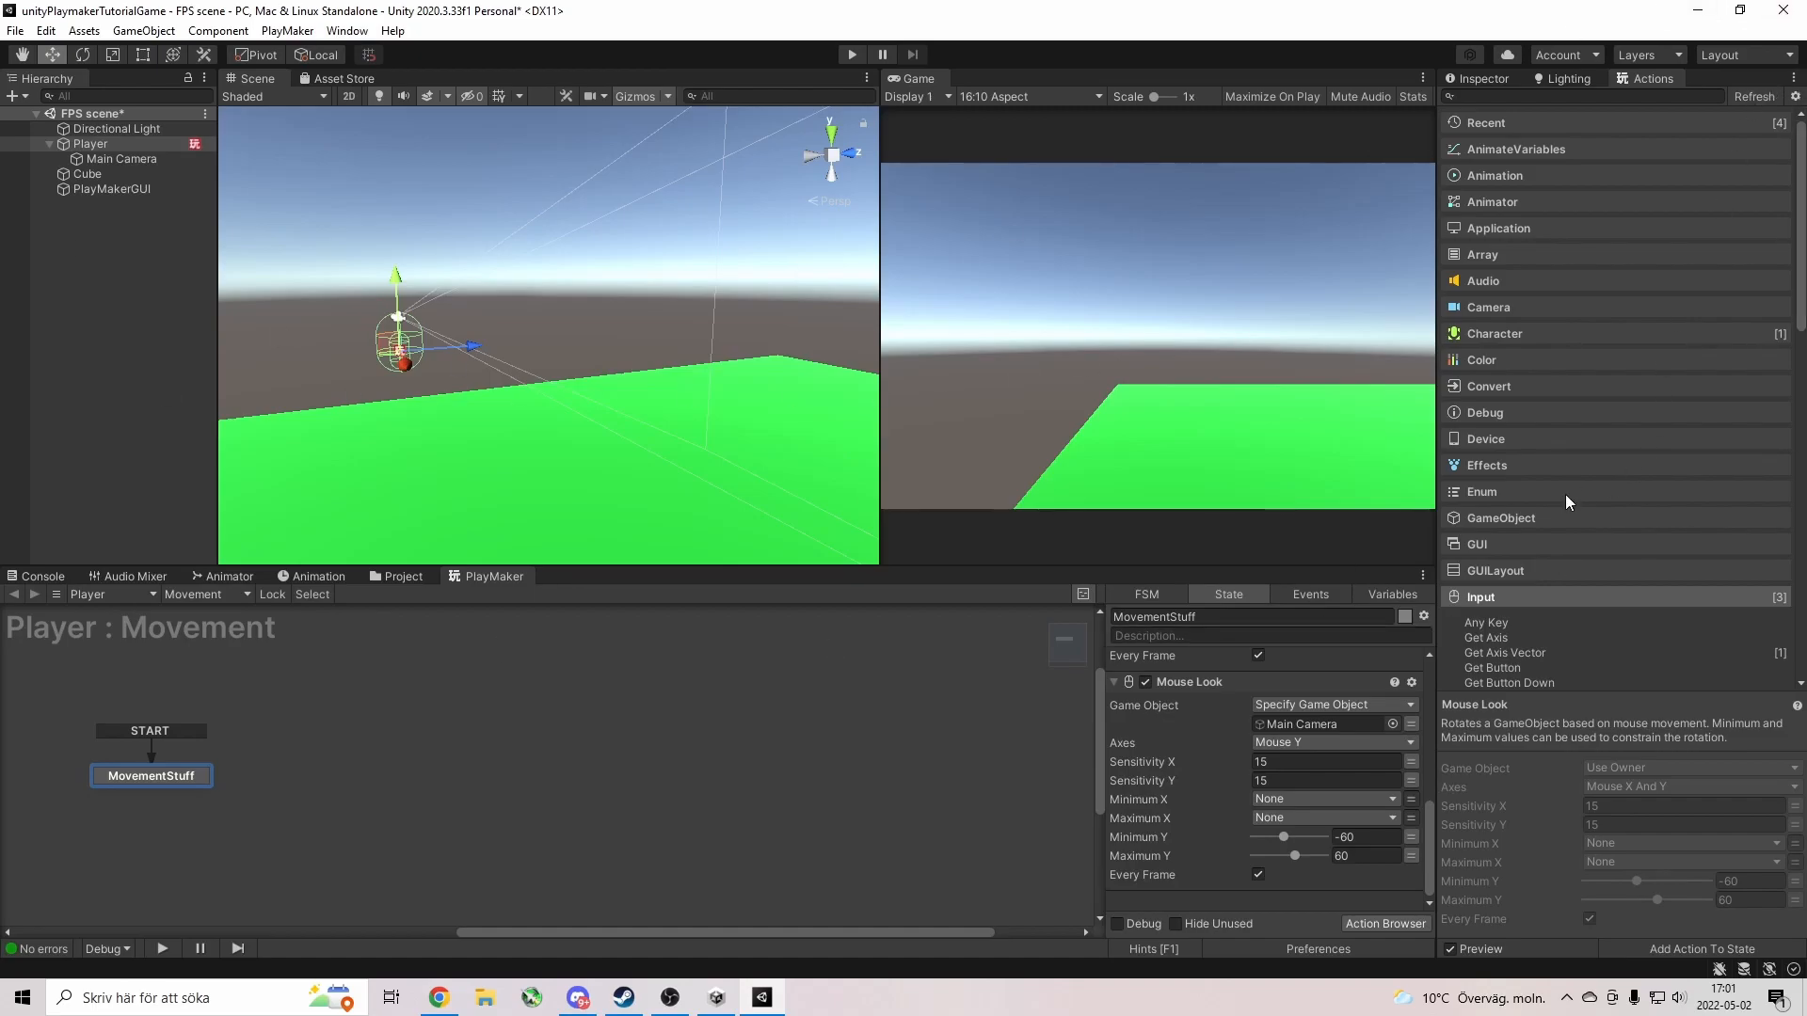
scroll(1566, 499, "down", 6)
scroll(1562, 482, "down", 1)
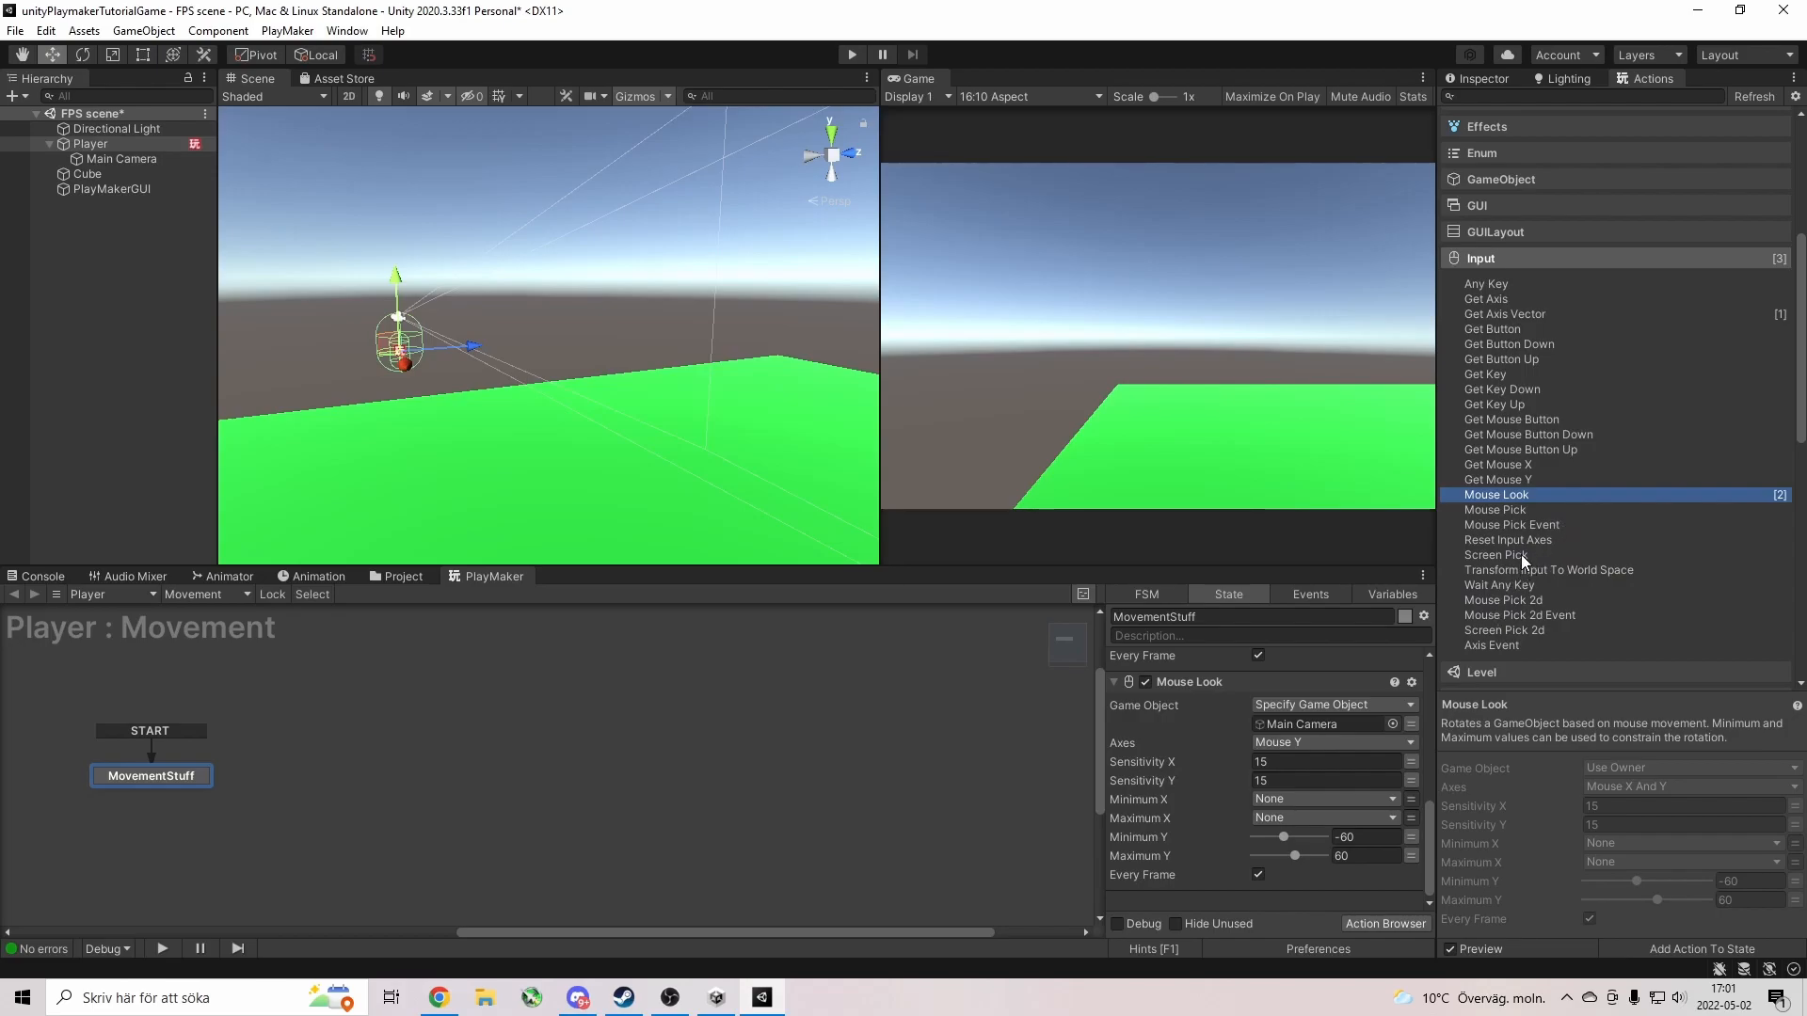
scroll(1521, 555, "up", 1)
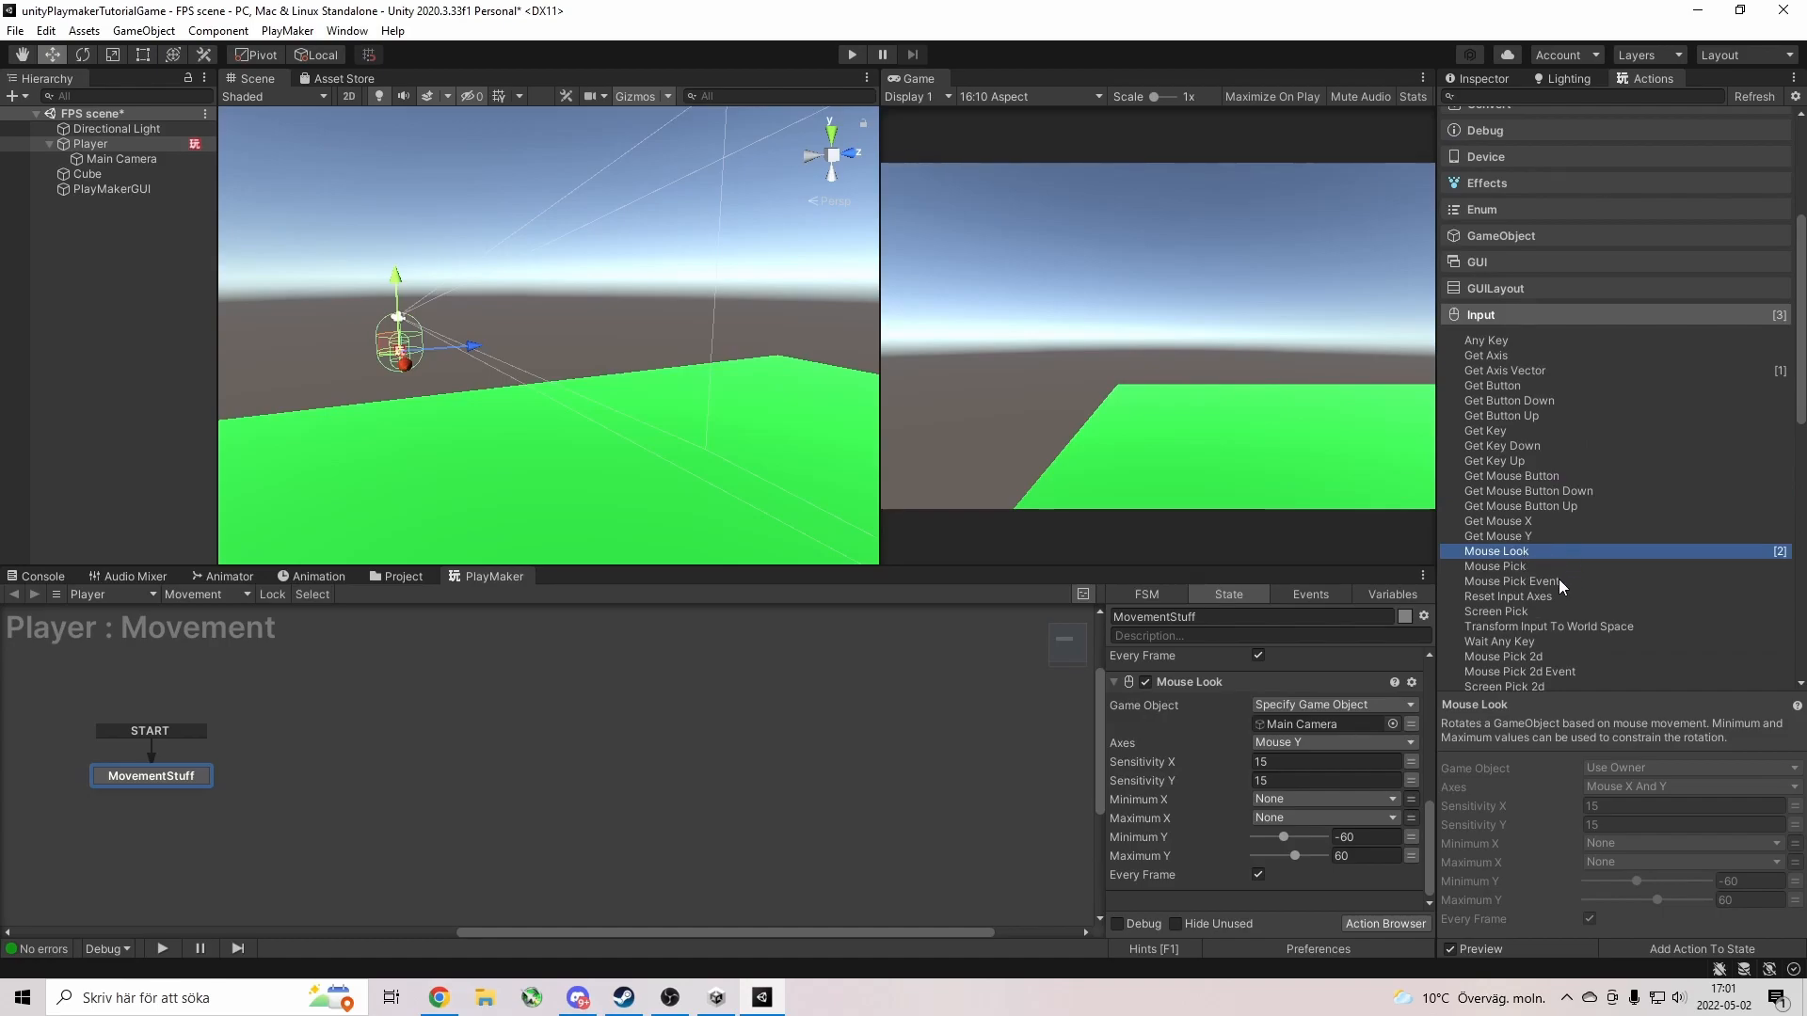
scroll(1557, 581, "up", 5)
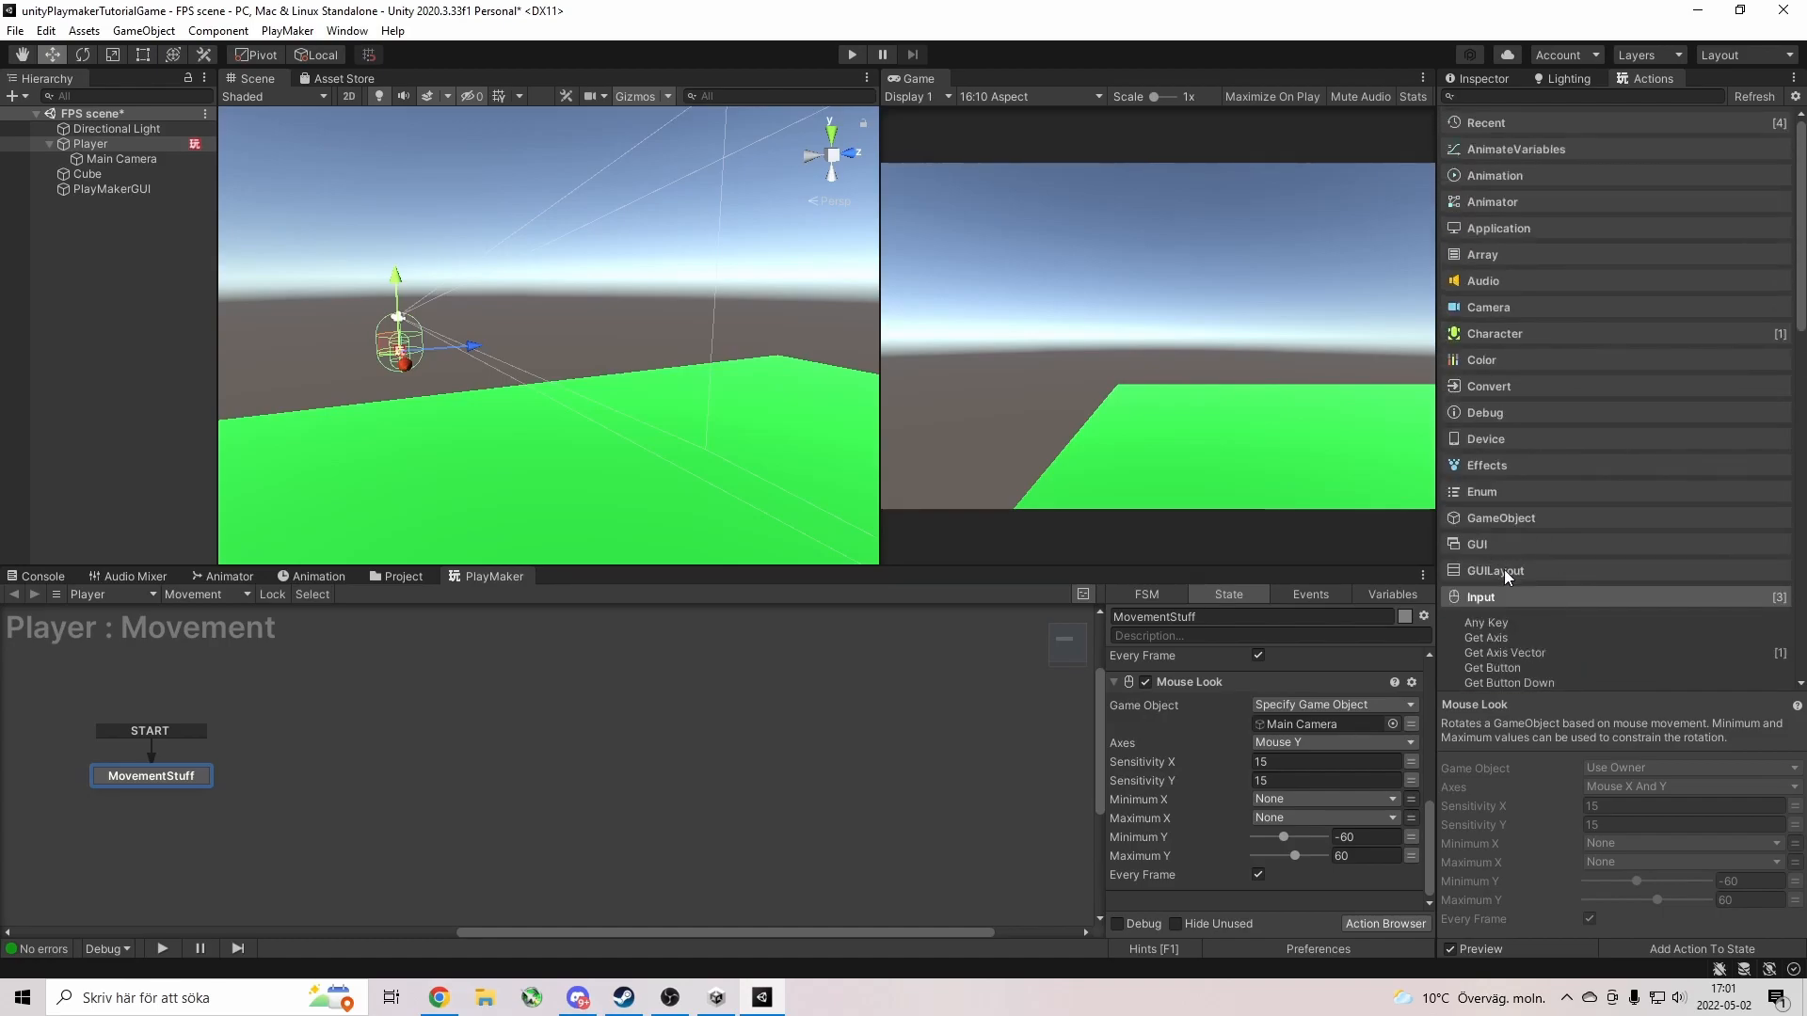
left_click(1513, 98)
type("mous")
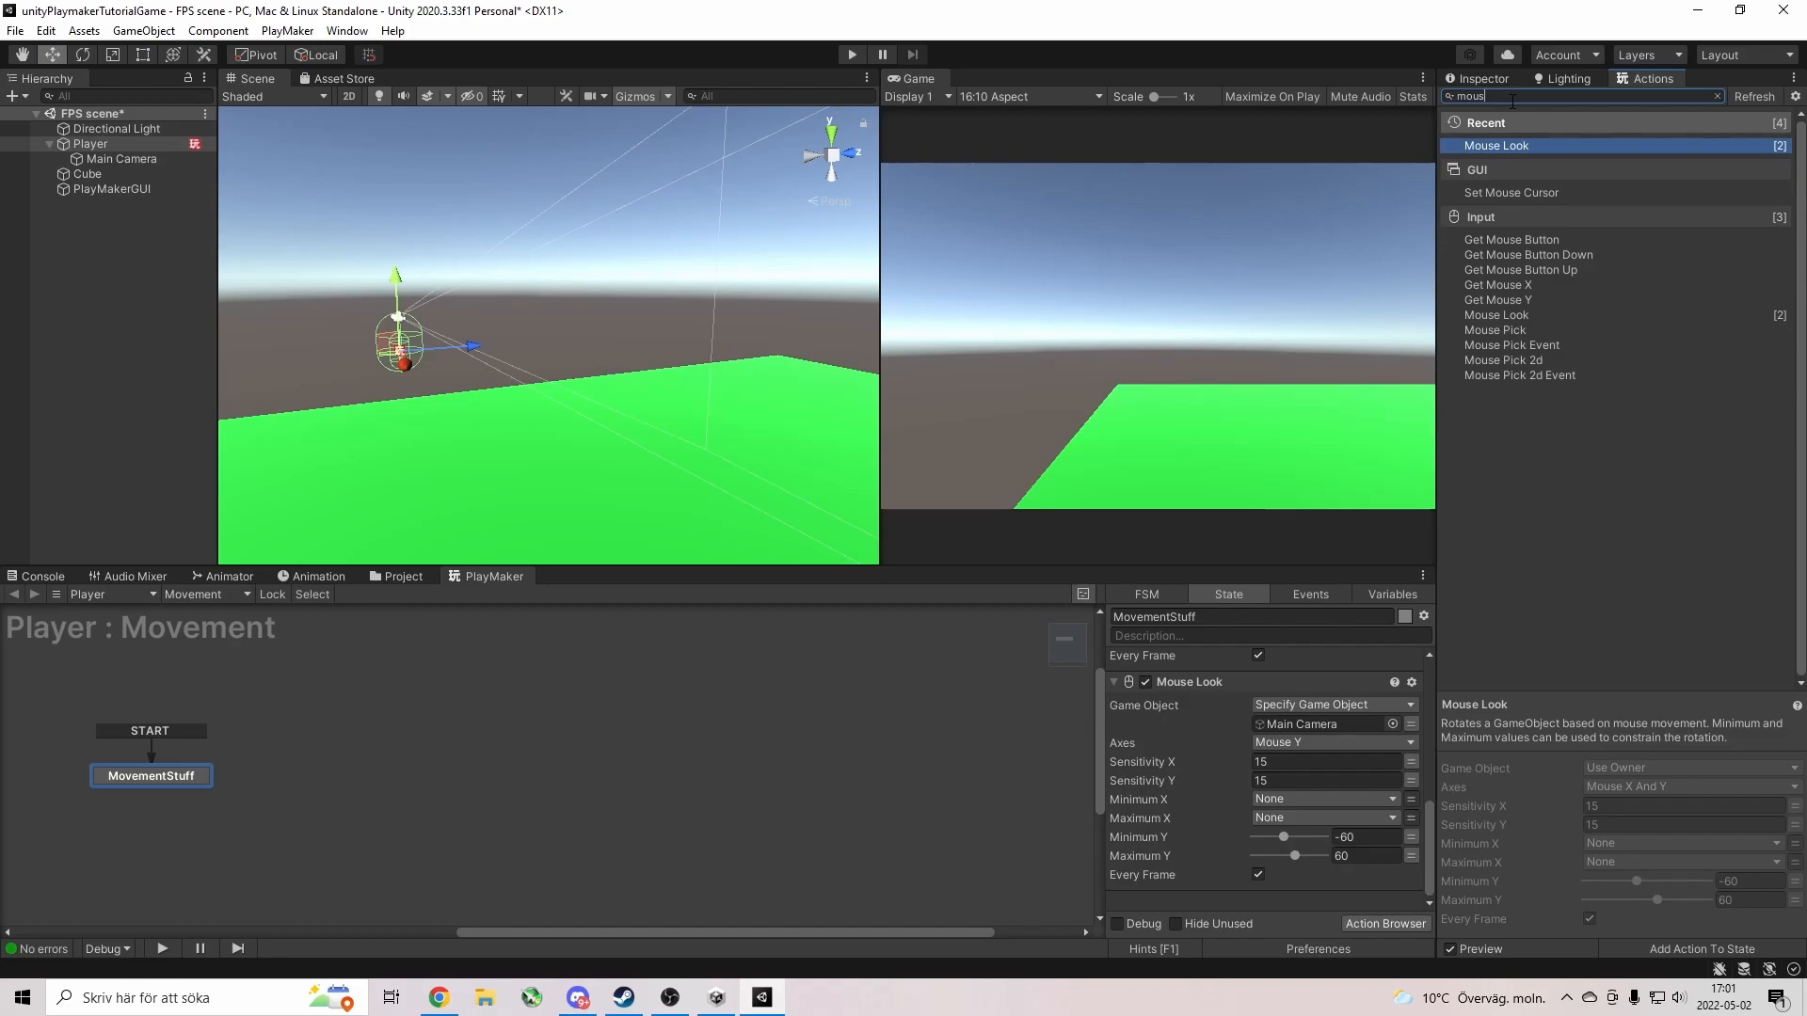
Add a Set Mouse Cursor action to MovementStuff and open its Cursor Texture picker.
double_click(1532, 192)
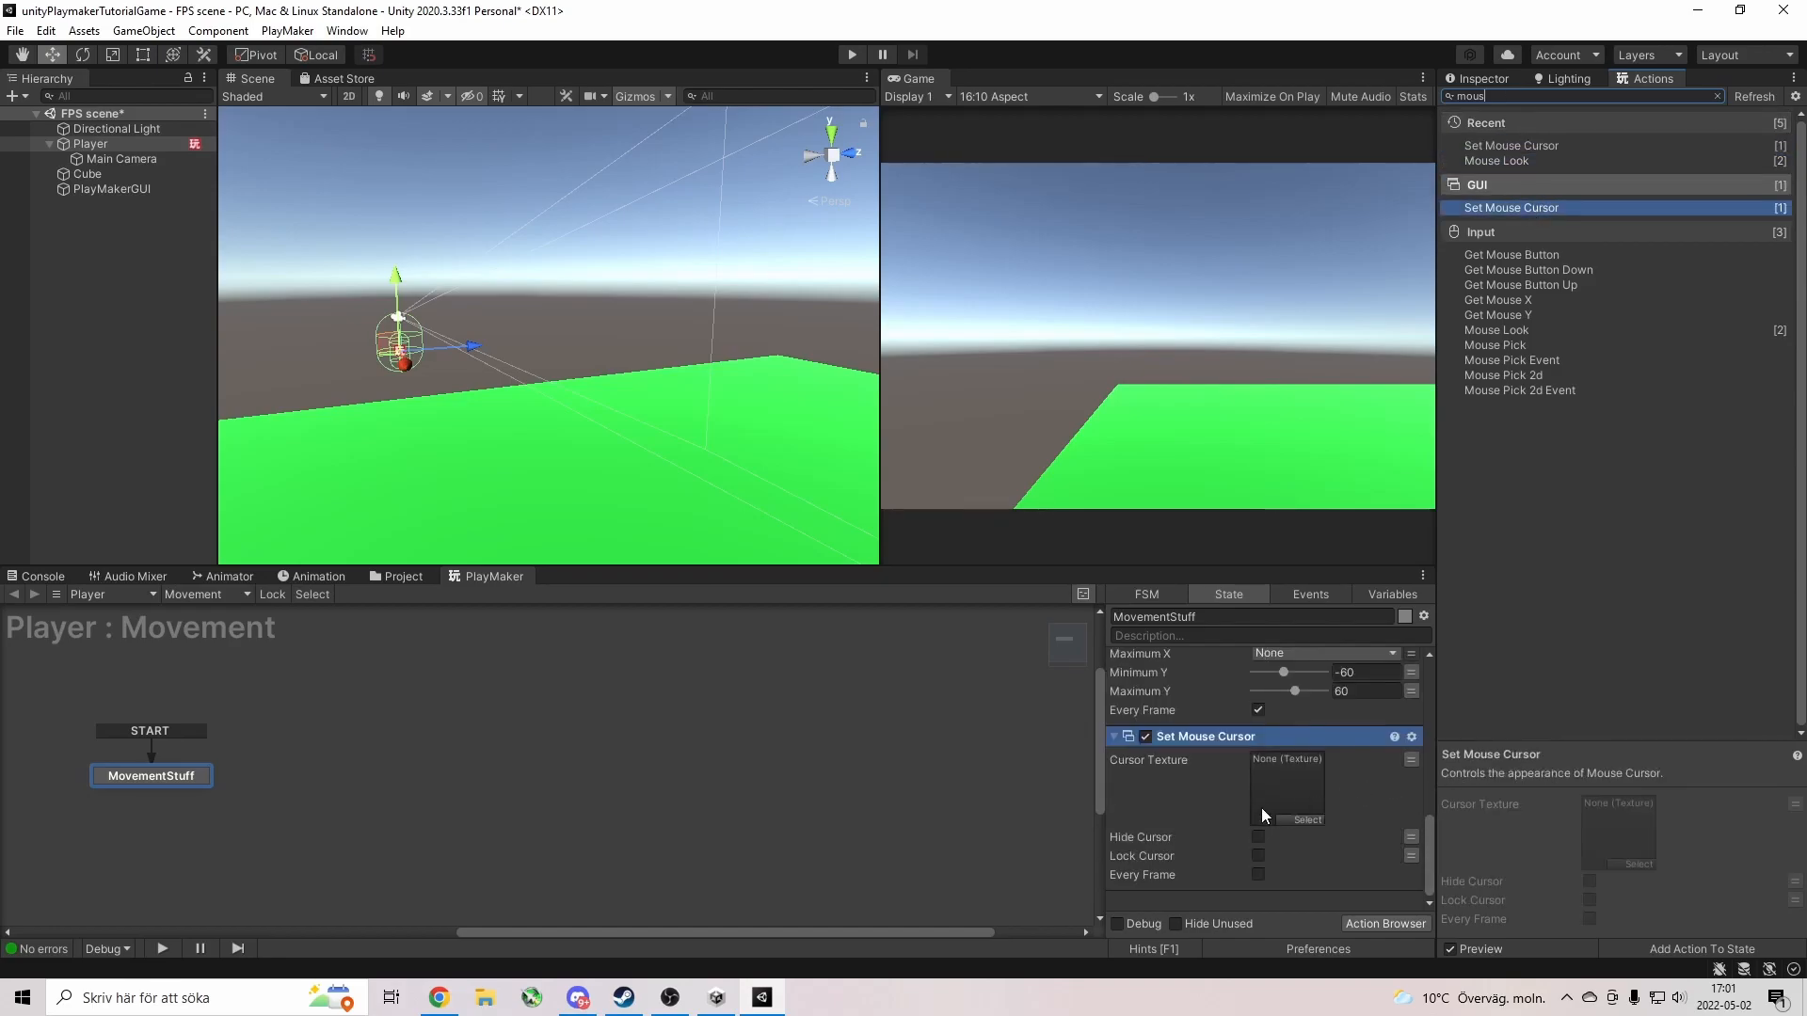
left_click(1304, 820)
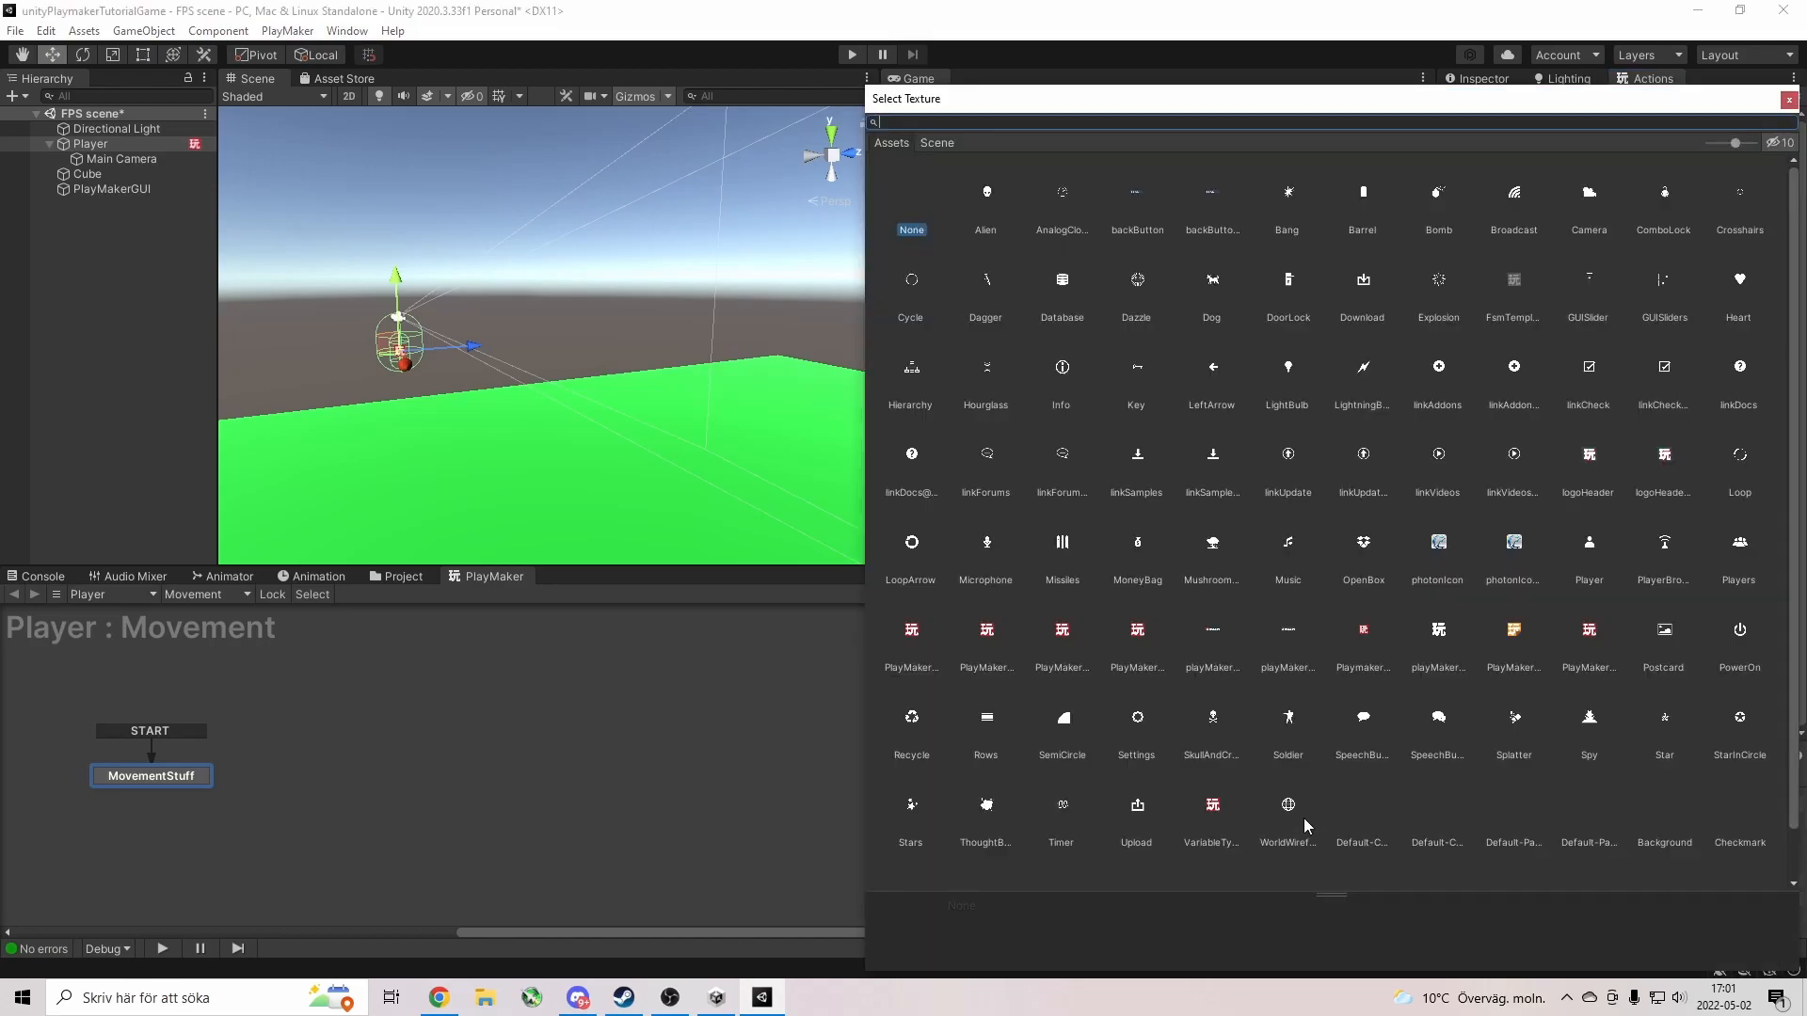
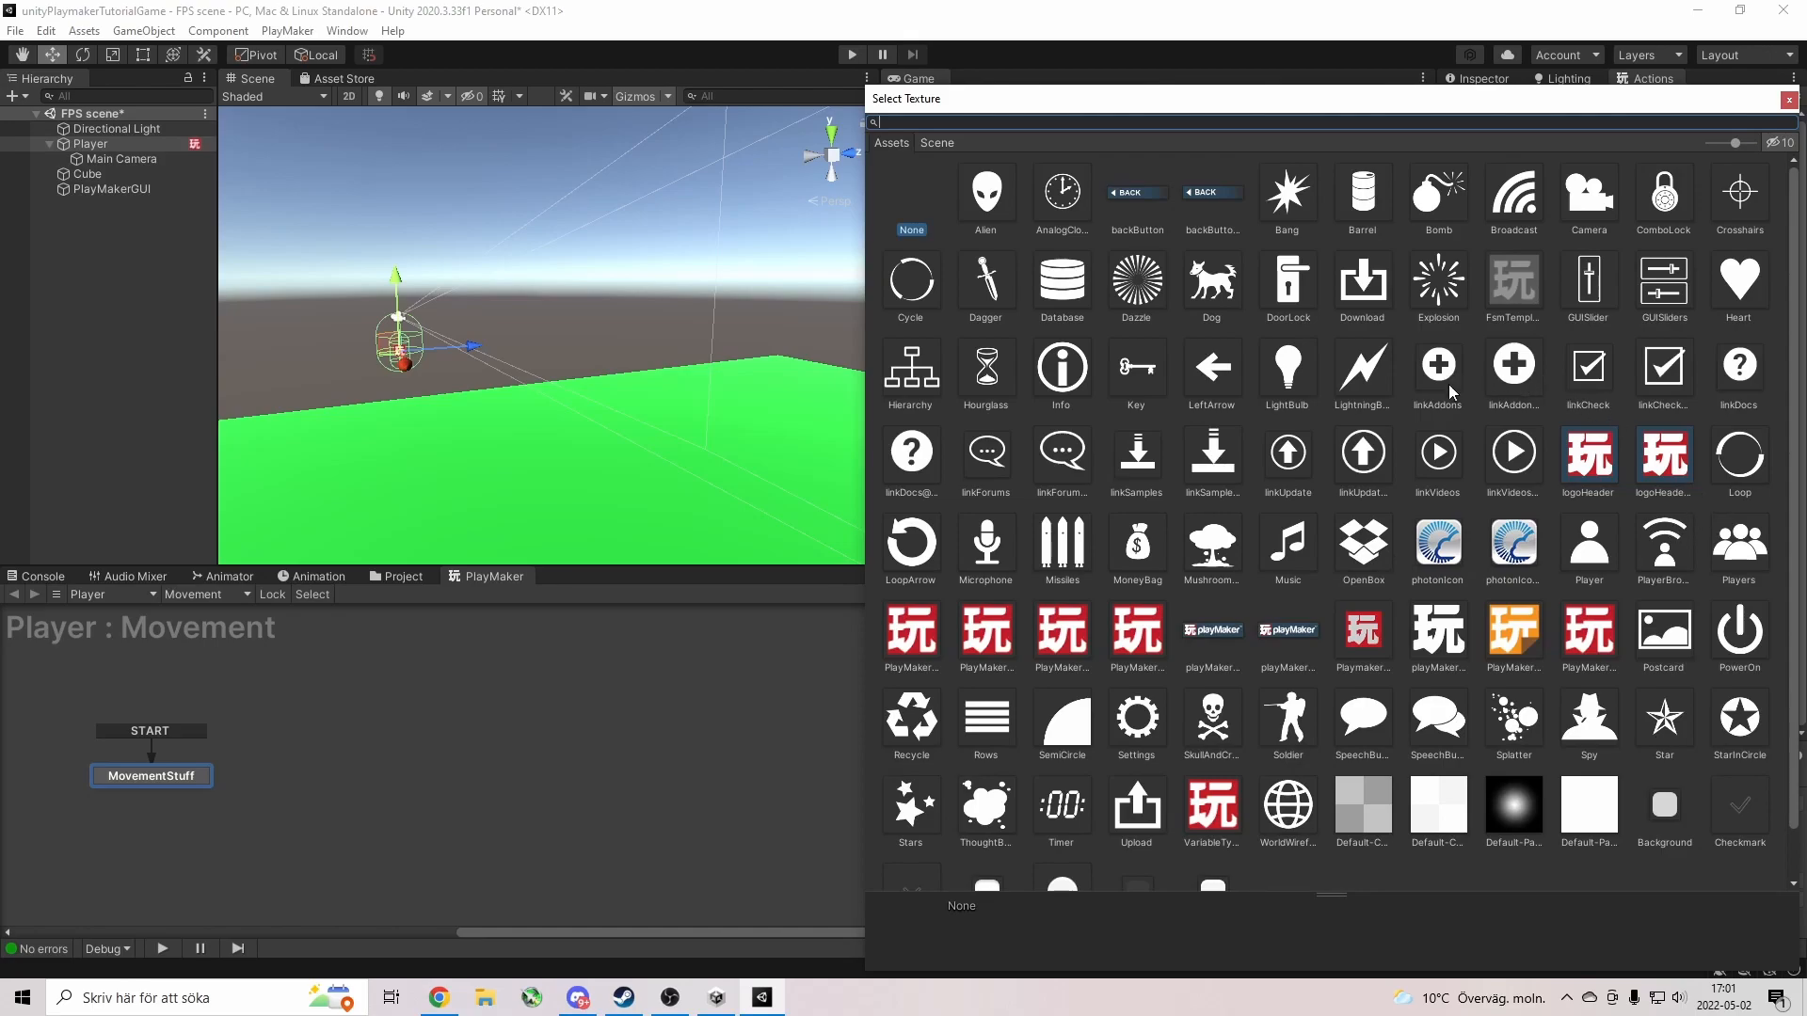
Pick Crosshairs in the Select Texture picker as the Set Mouse Cursor's Cursor Texture.
scroll(1449, 385, "down", 1)
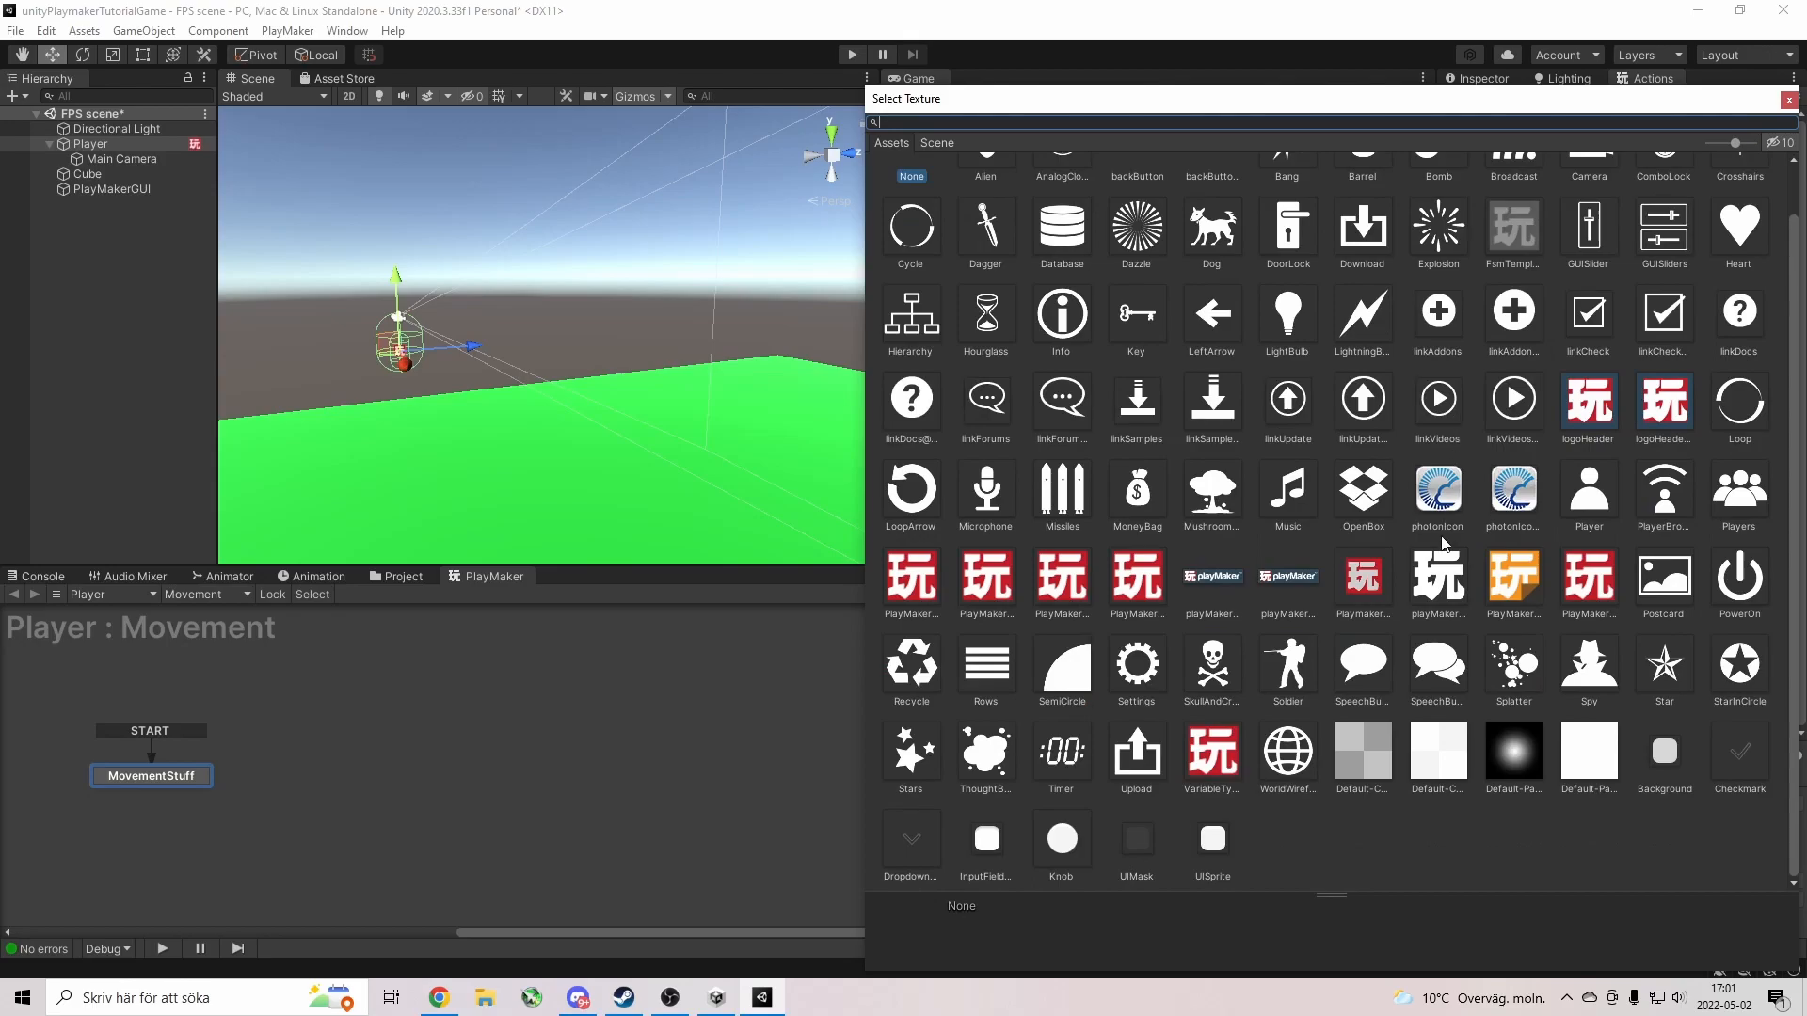
scroll(1445, 543, "up", 1)
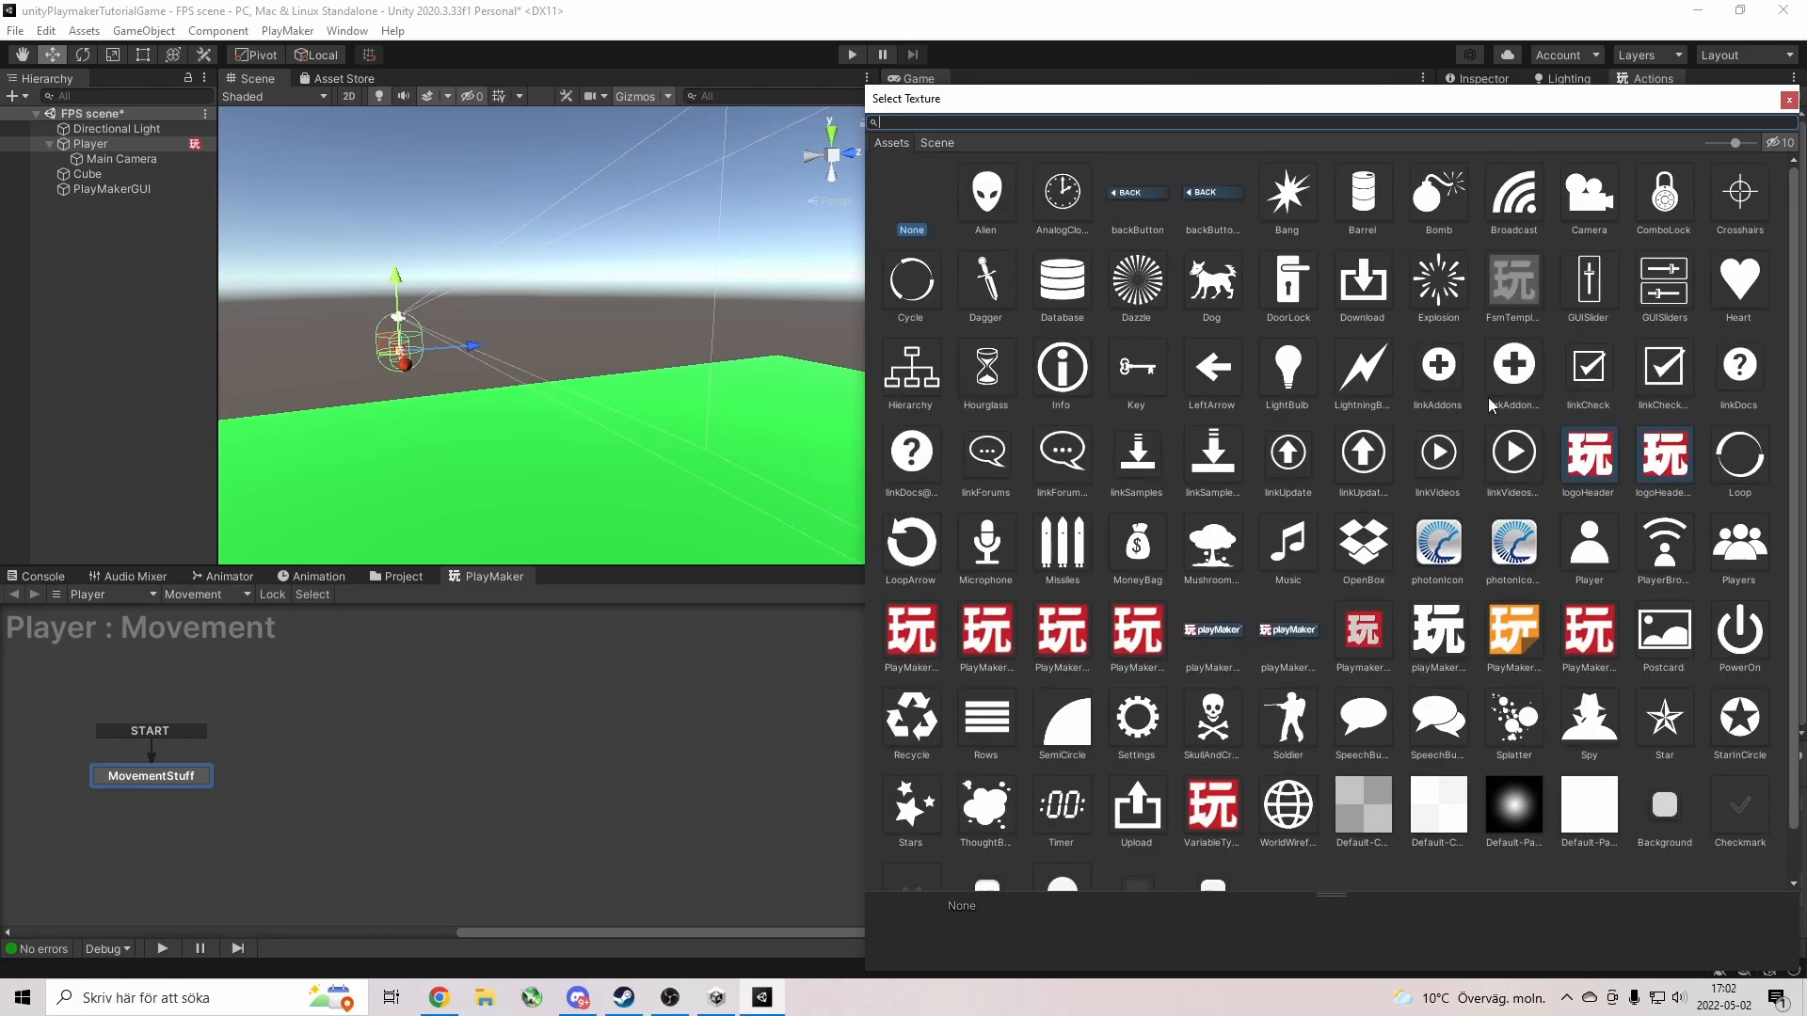
double_click(1740, 192)
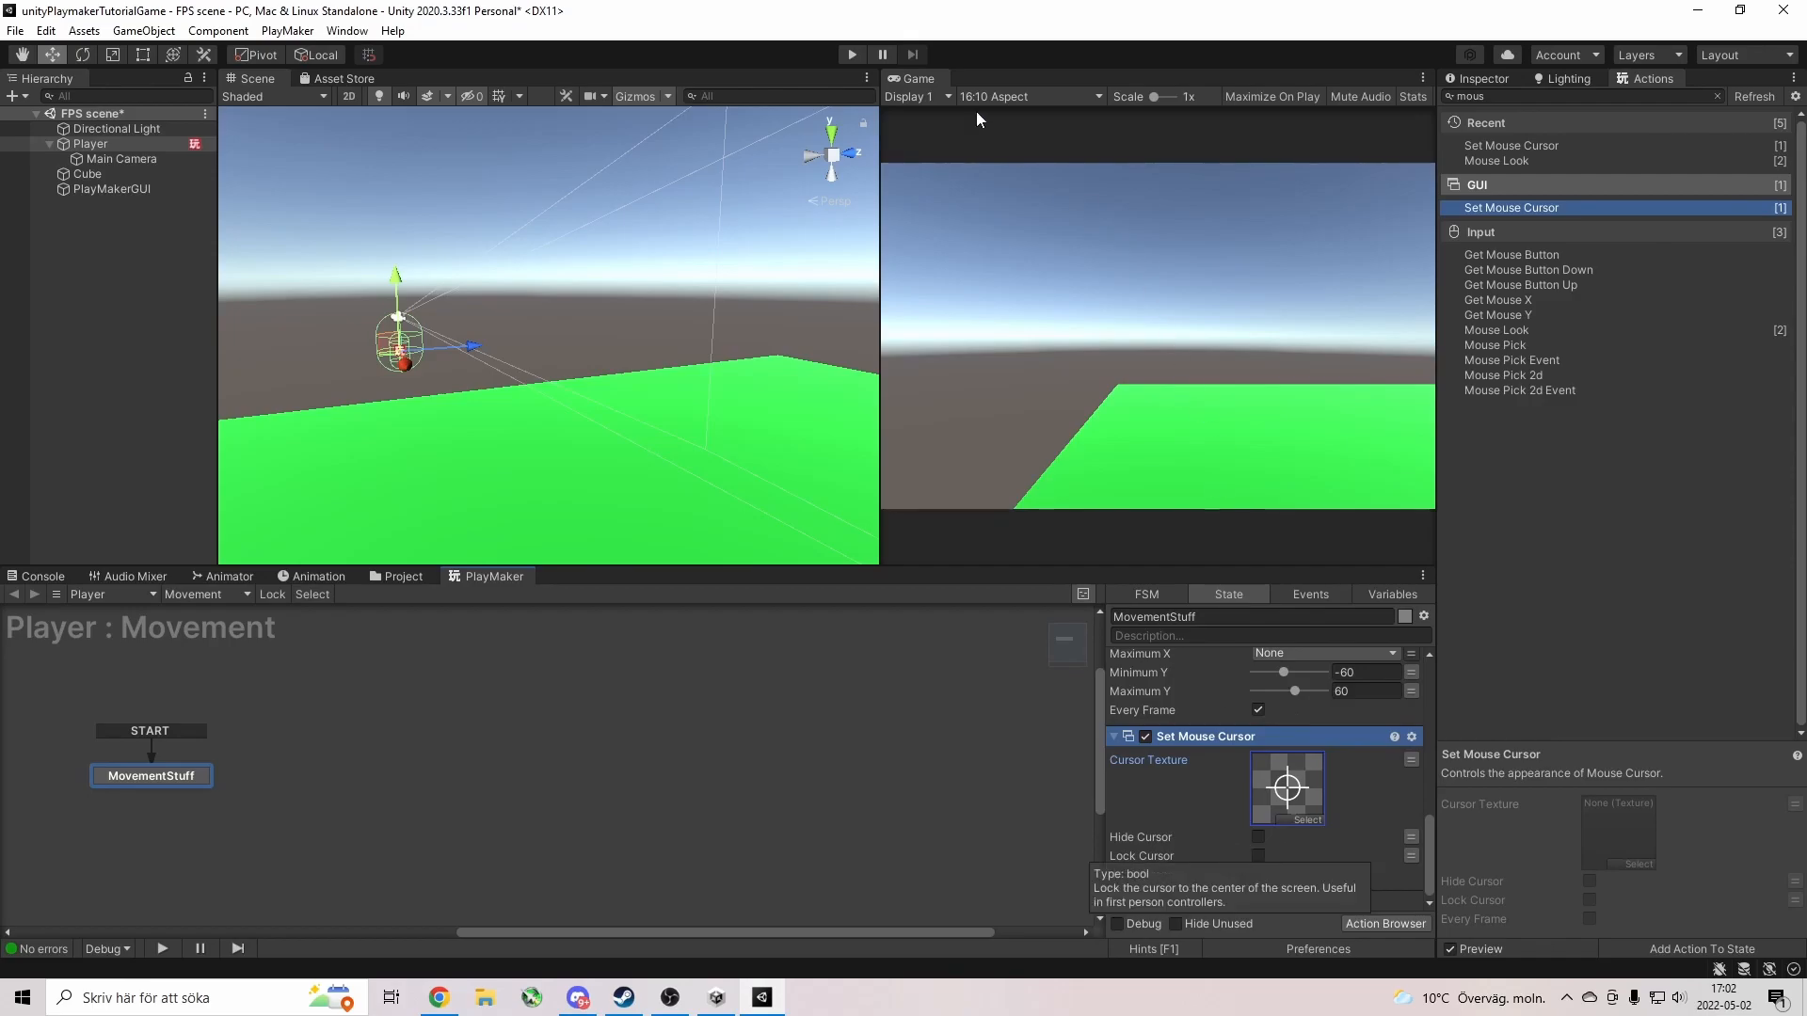
Test-run the crosshair, then enable Lock Cursor and Every Frame on Set Mouse Cursor.
left_click(854, 55)
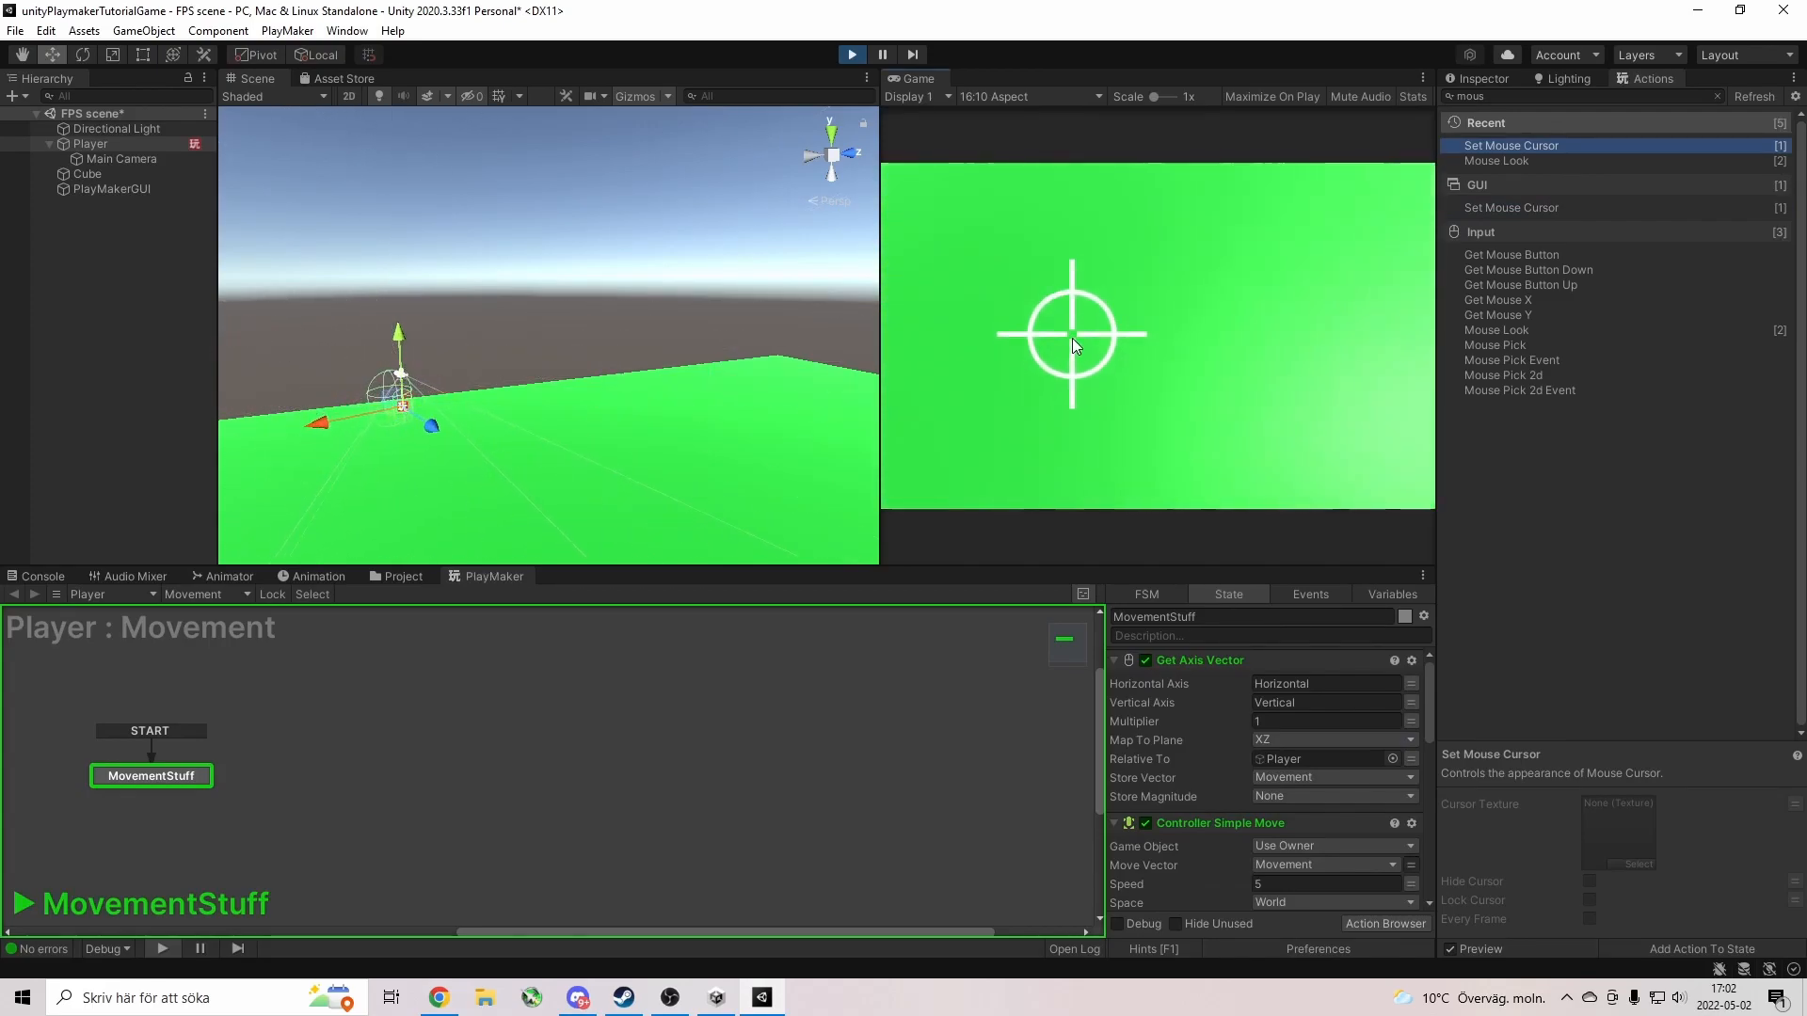
left_click(844, 52)
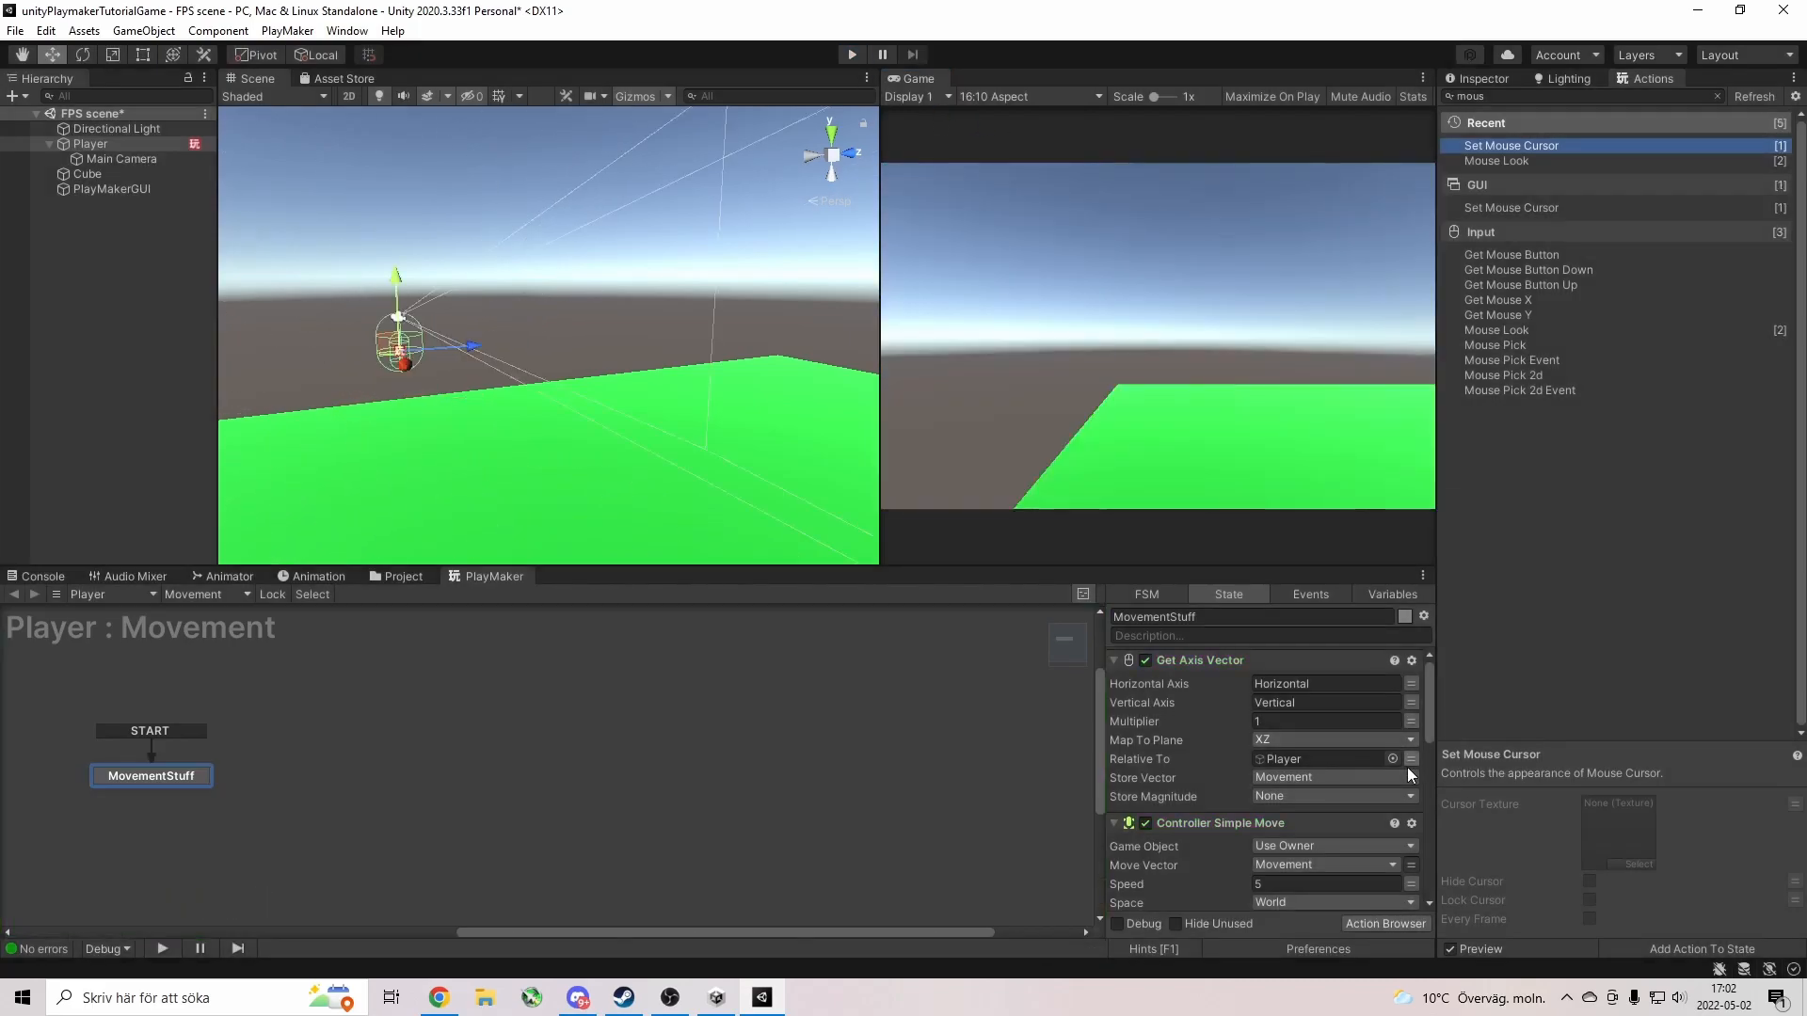
scroll(1227, 745, "down", 5)
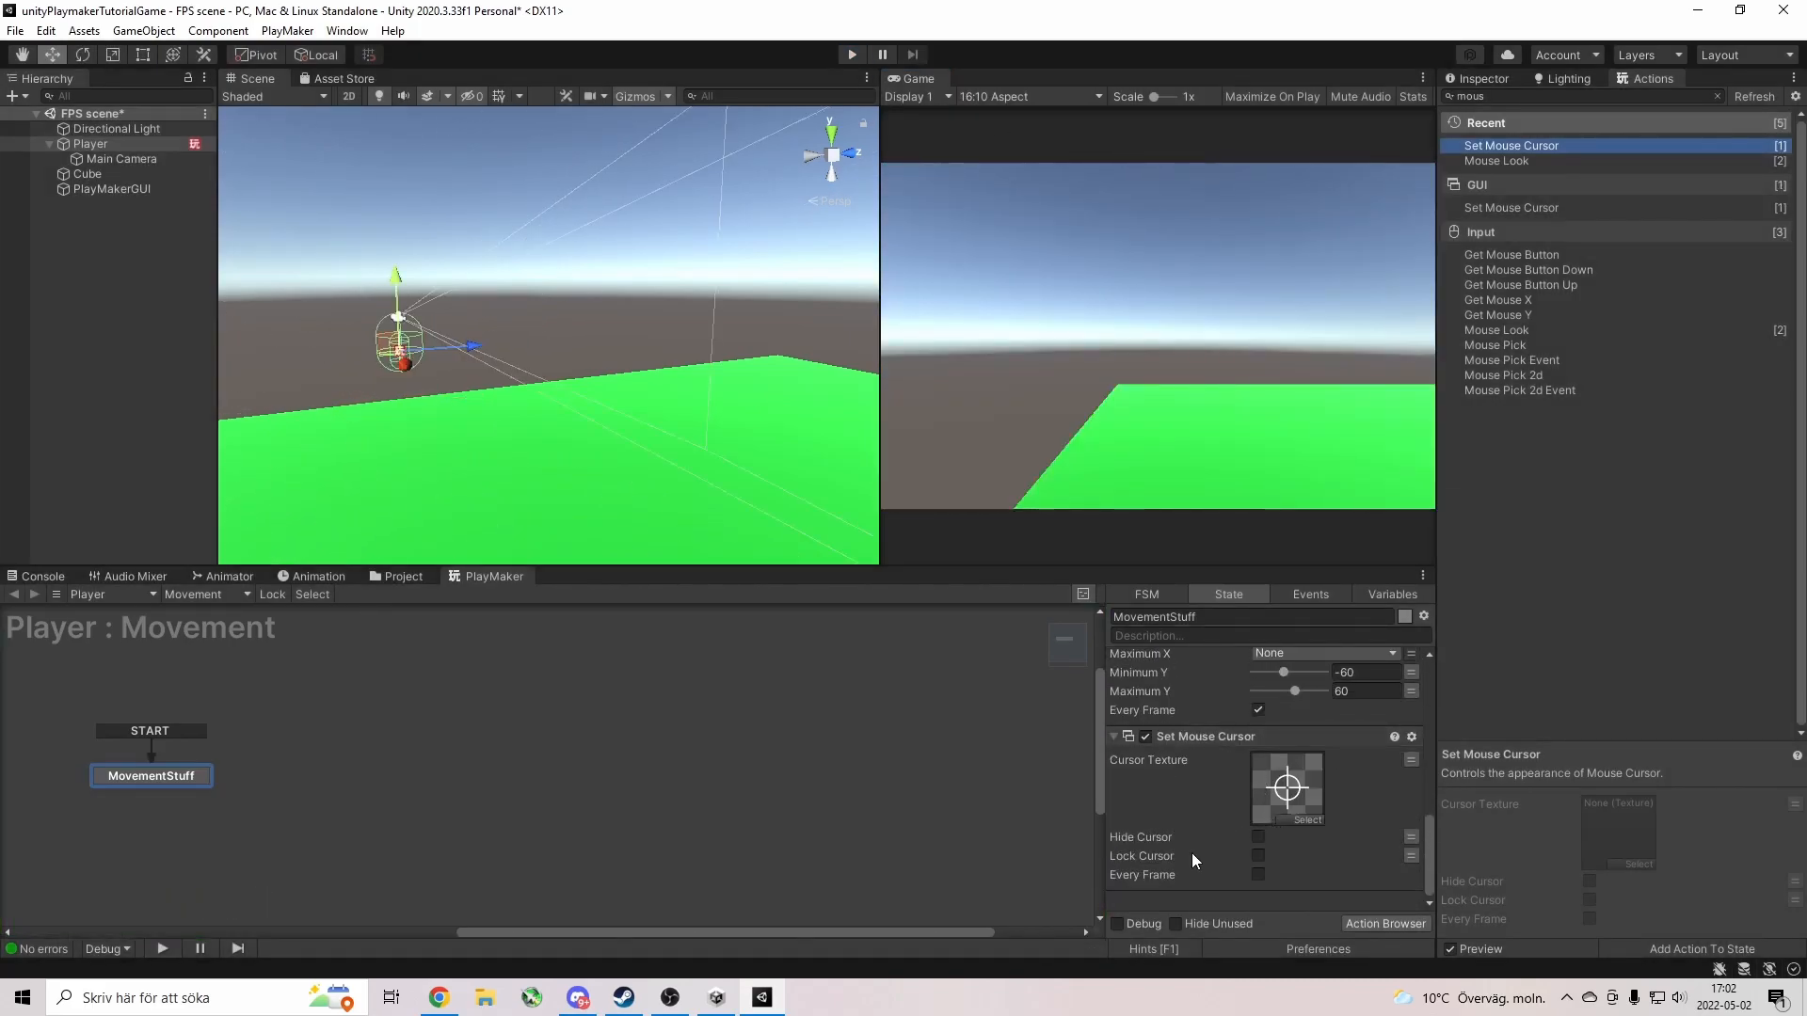
left_click(1259, 858)
left_click(1259, 876)
Play again, walk the Player forward with W, then release the cursor with Escape.
left_click(853, 58)
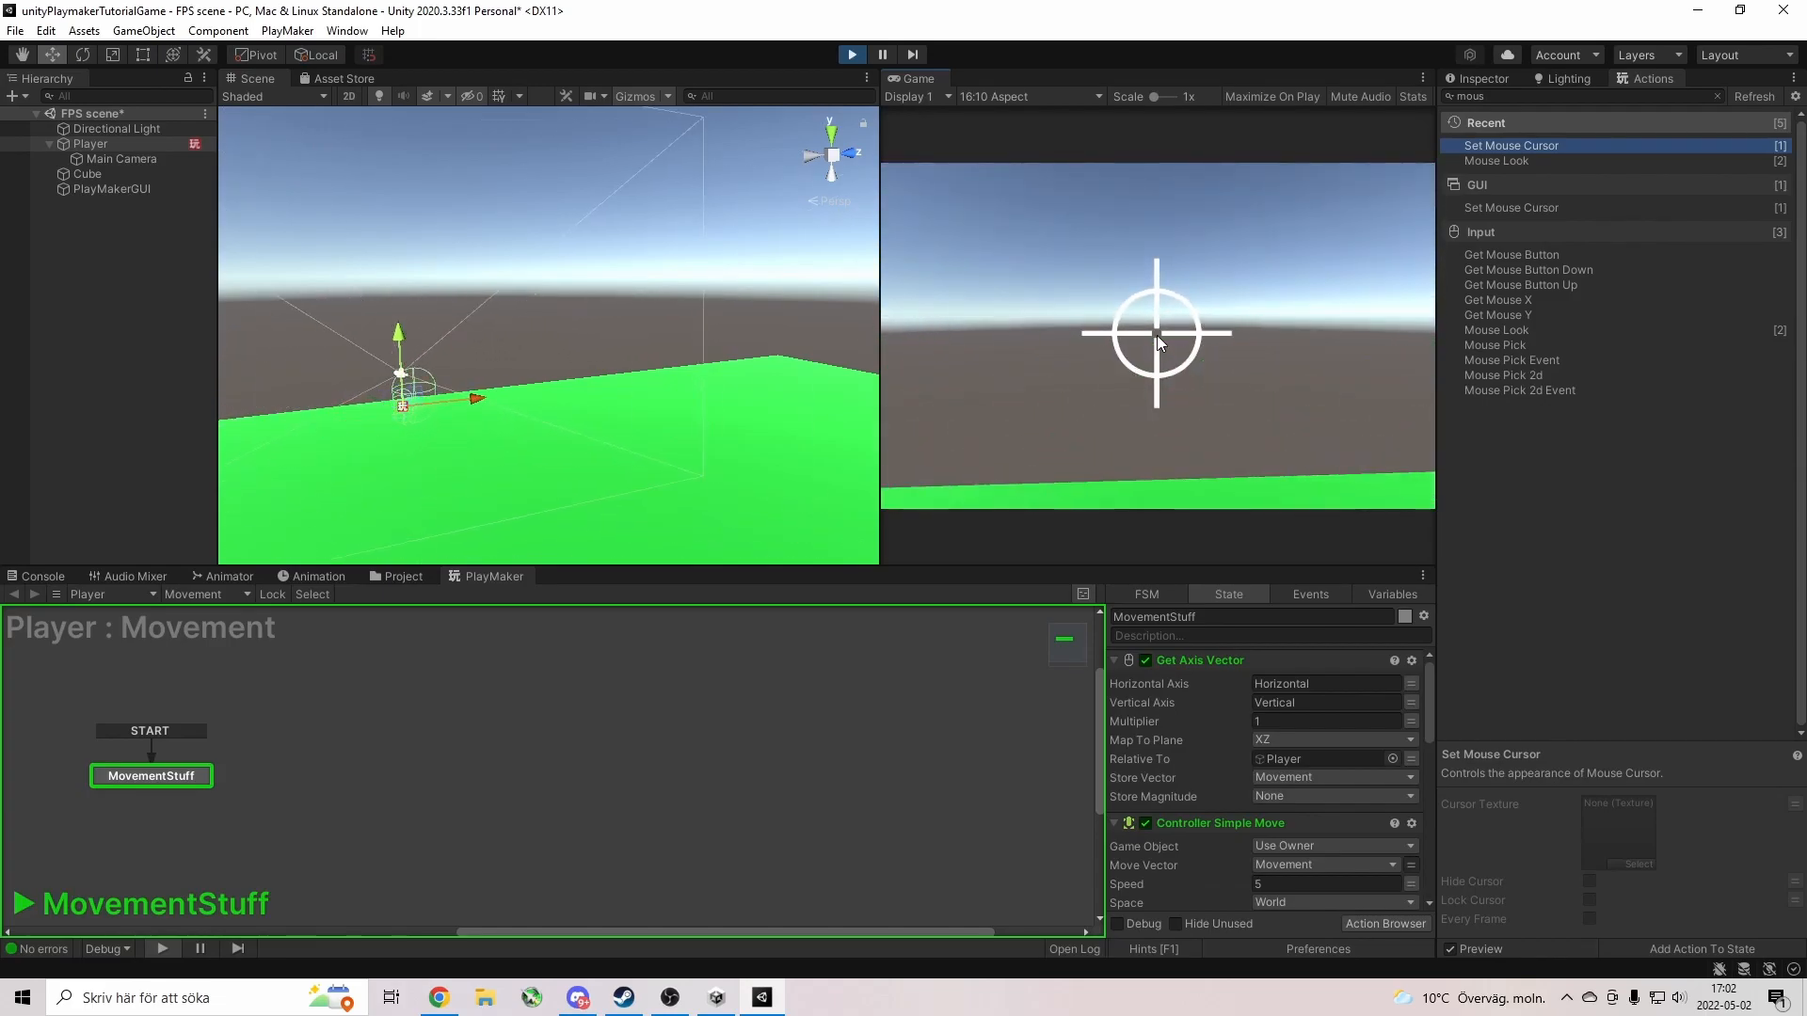
key("w")
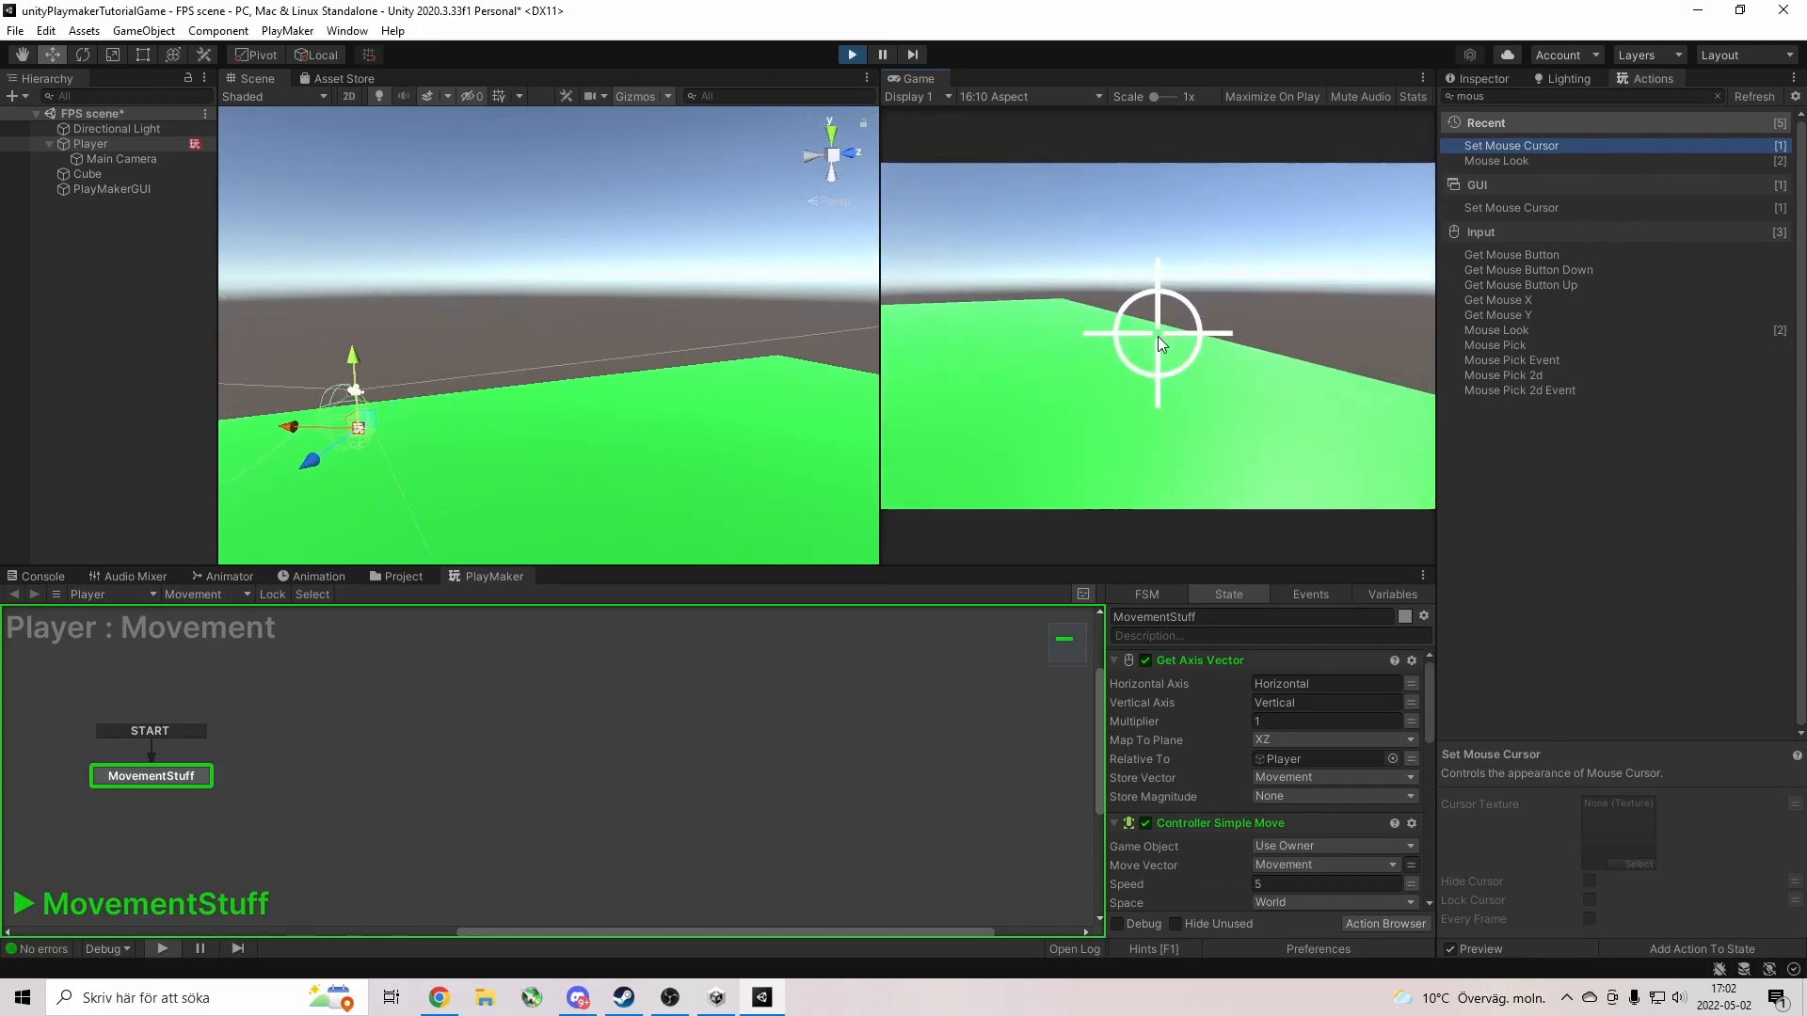
key("w")
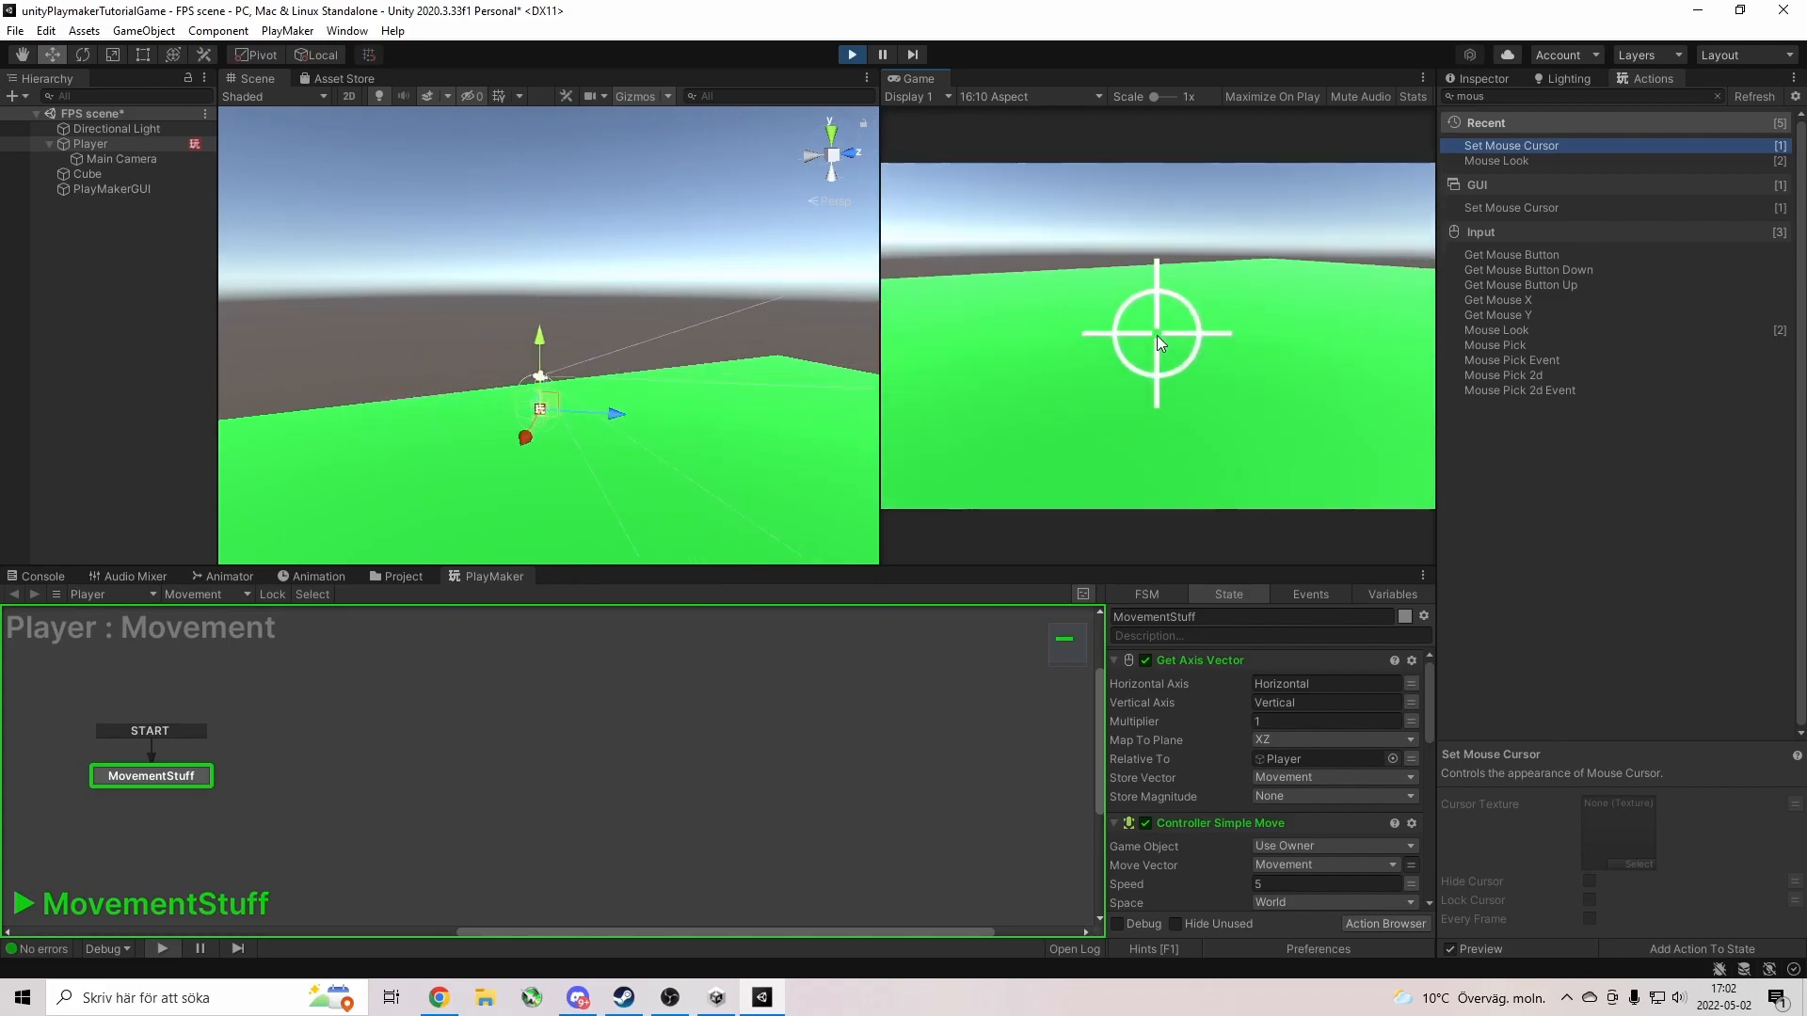
key("w")
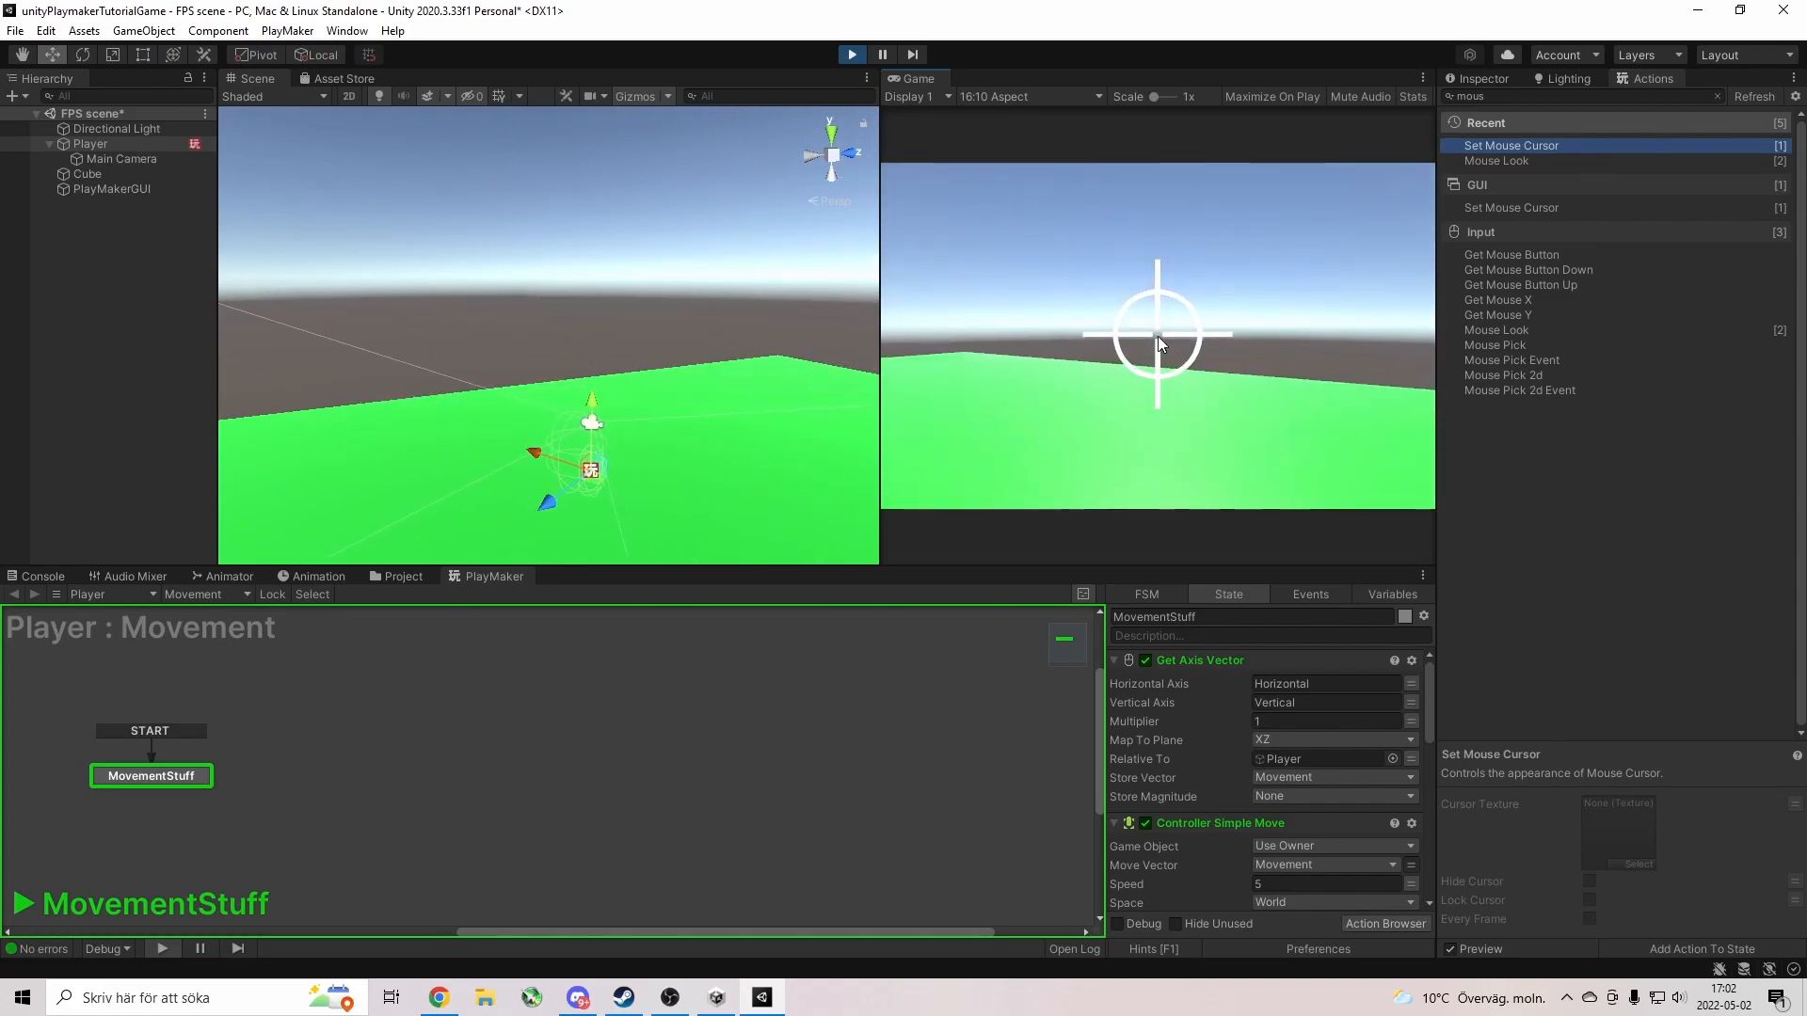
key("Escape")
Stop the game and tick Hide Cursor on the Set Mouse Cursor action.
left_click(852, 54)
scroll(1255, 770, "down", 5)
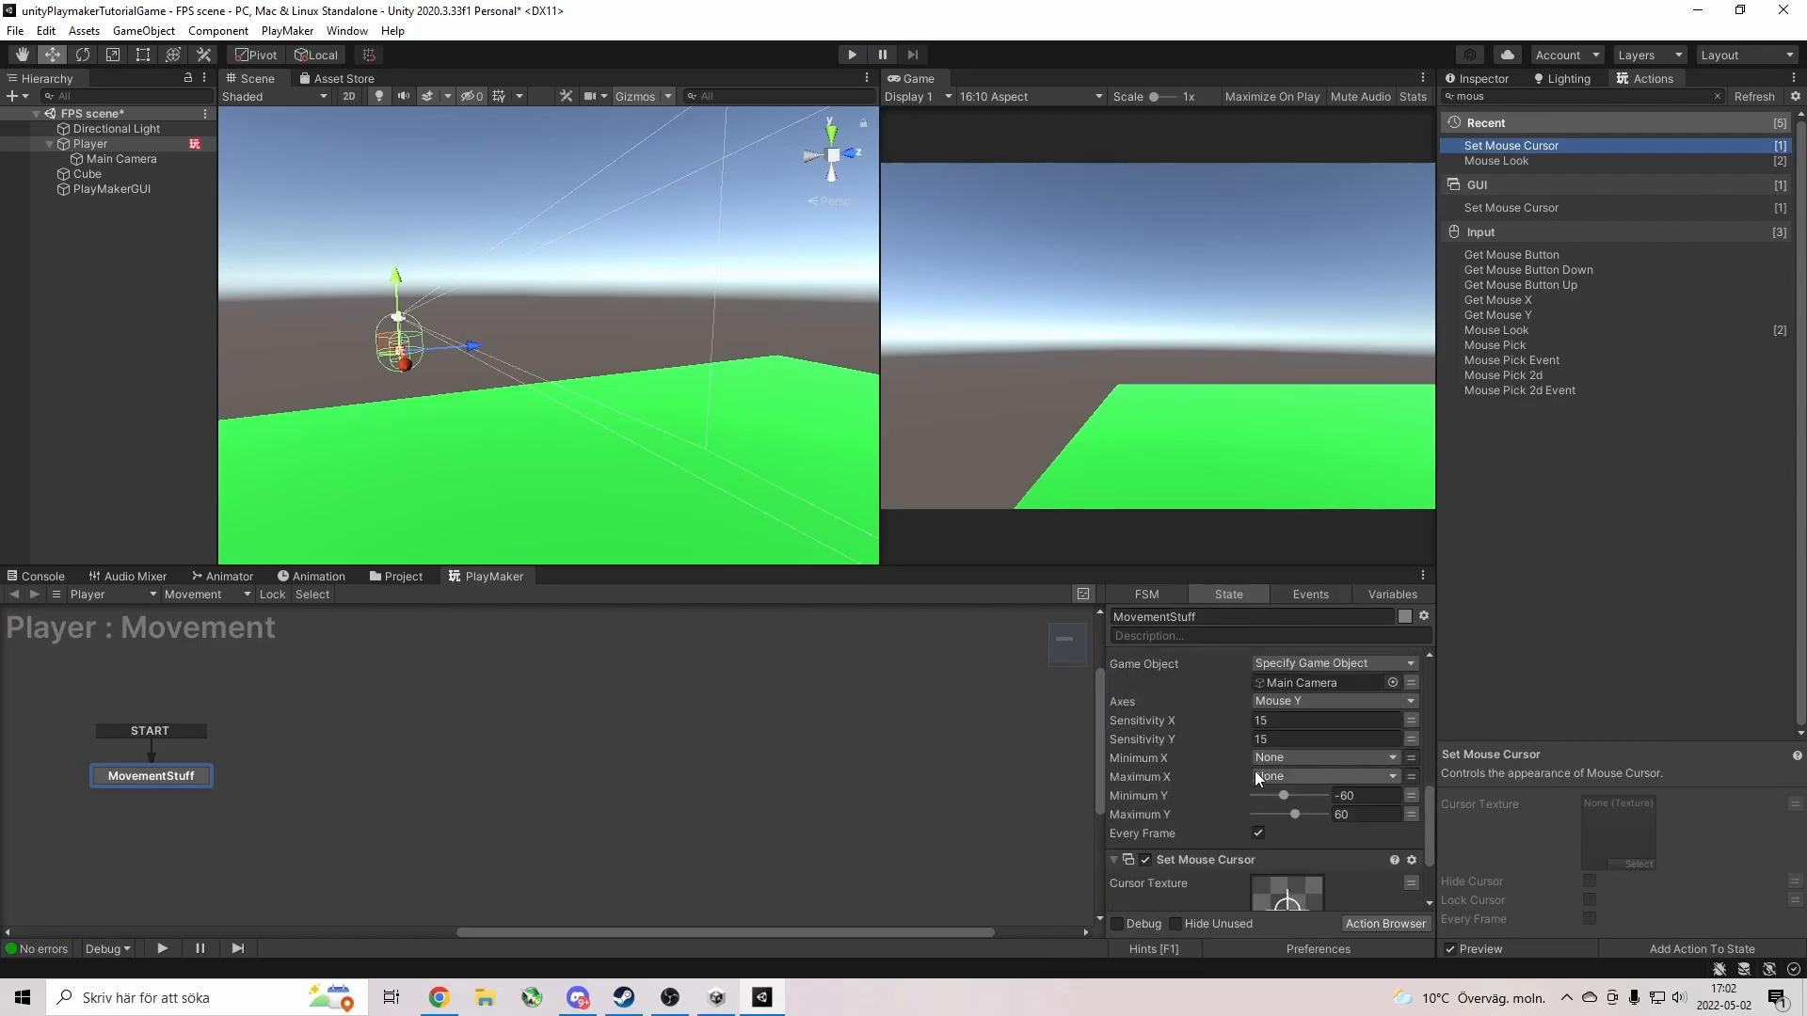
scroll(1221, 890, "down", 2)
left_click(1258, 837)
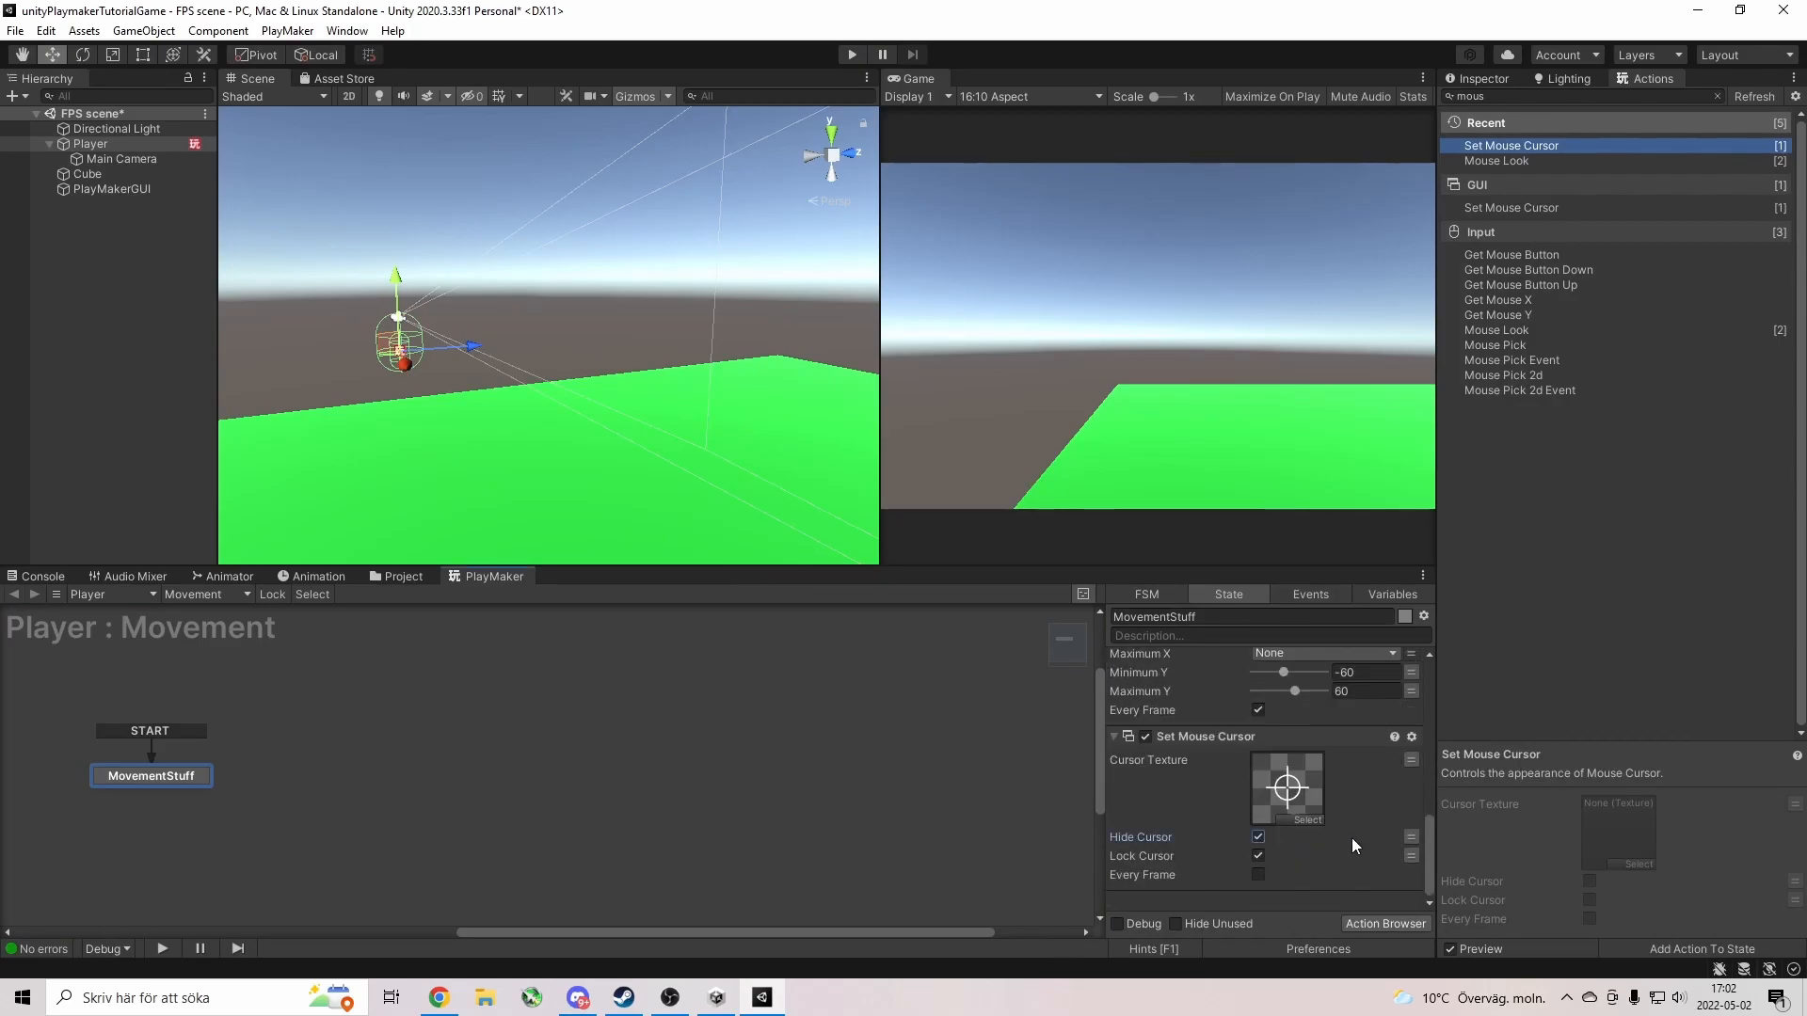
Play-test walking forward with W, release the cursor with Escape, and stop the game.
left_click(851, 55)
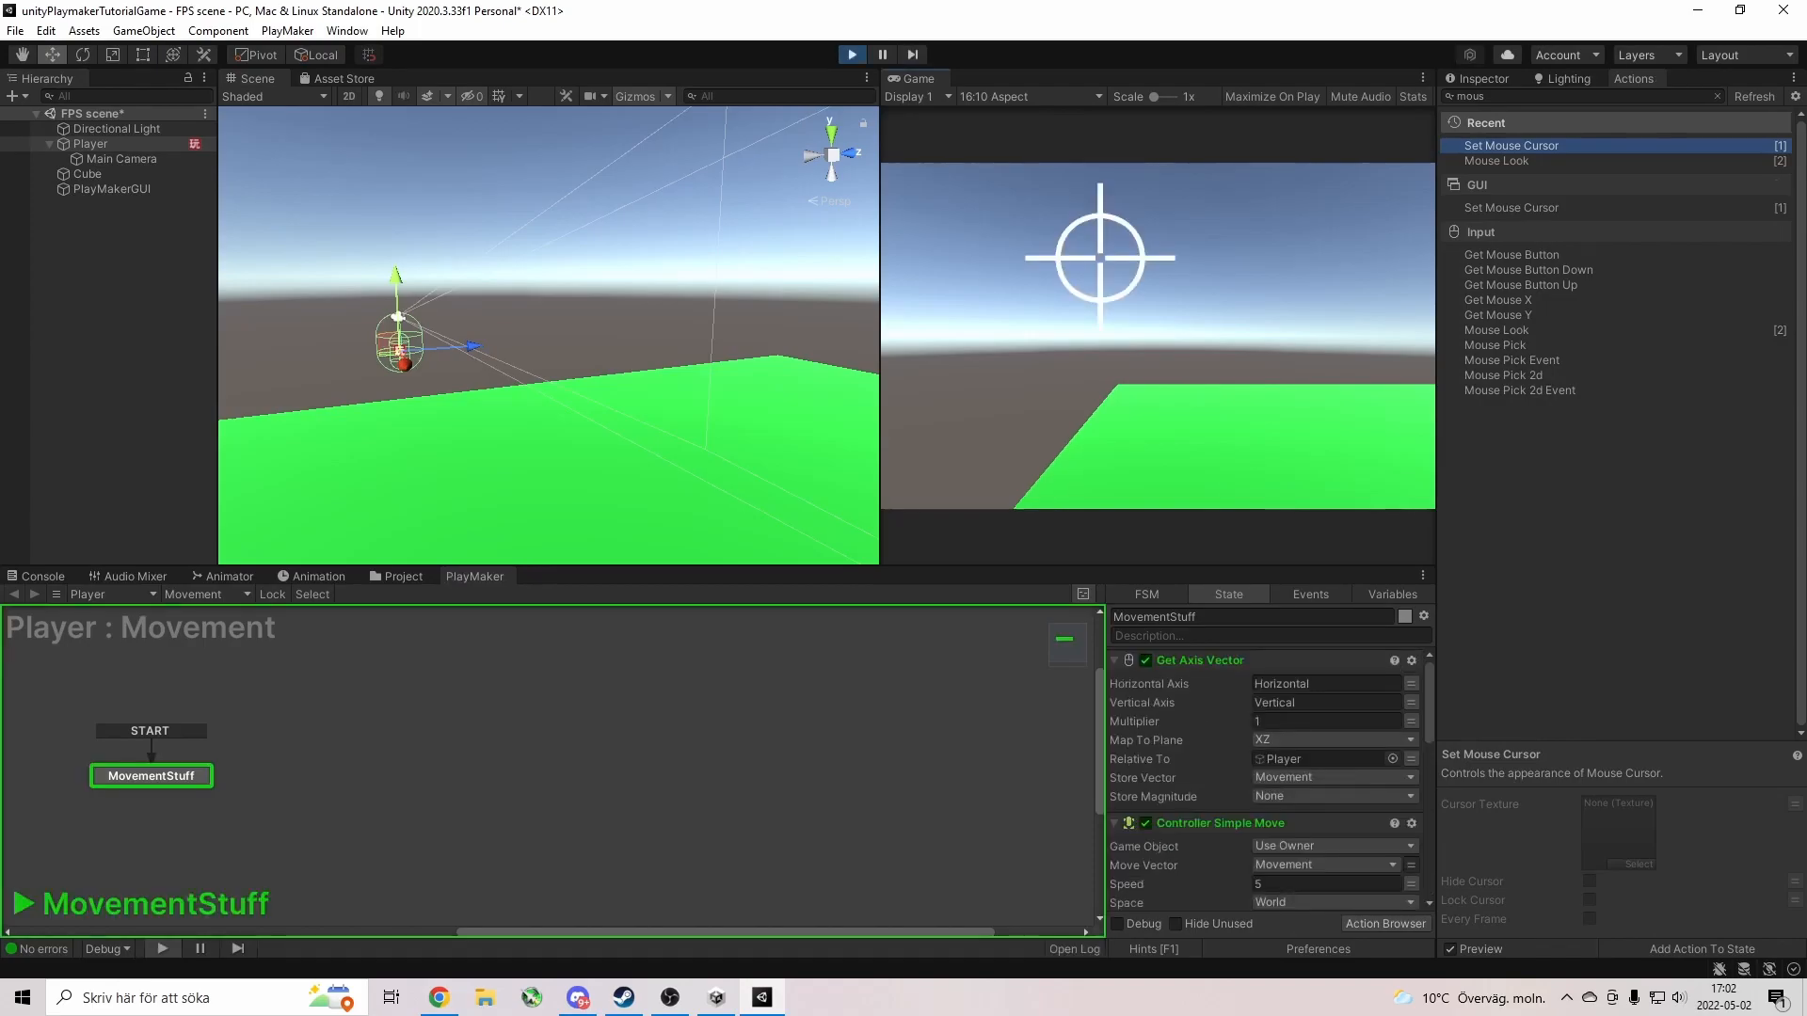
key("w")
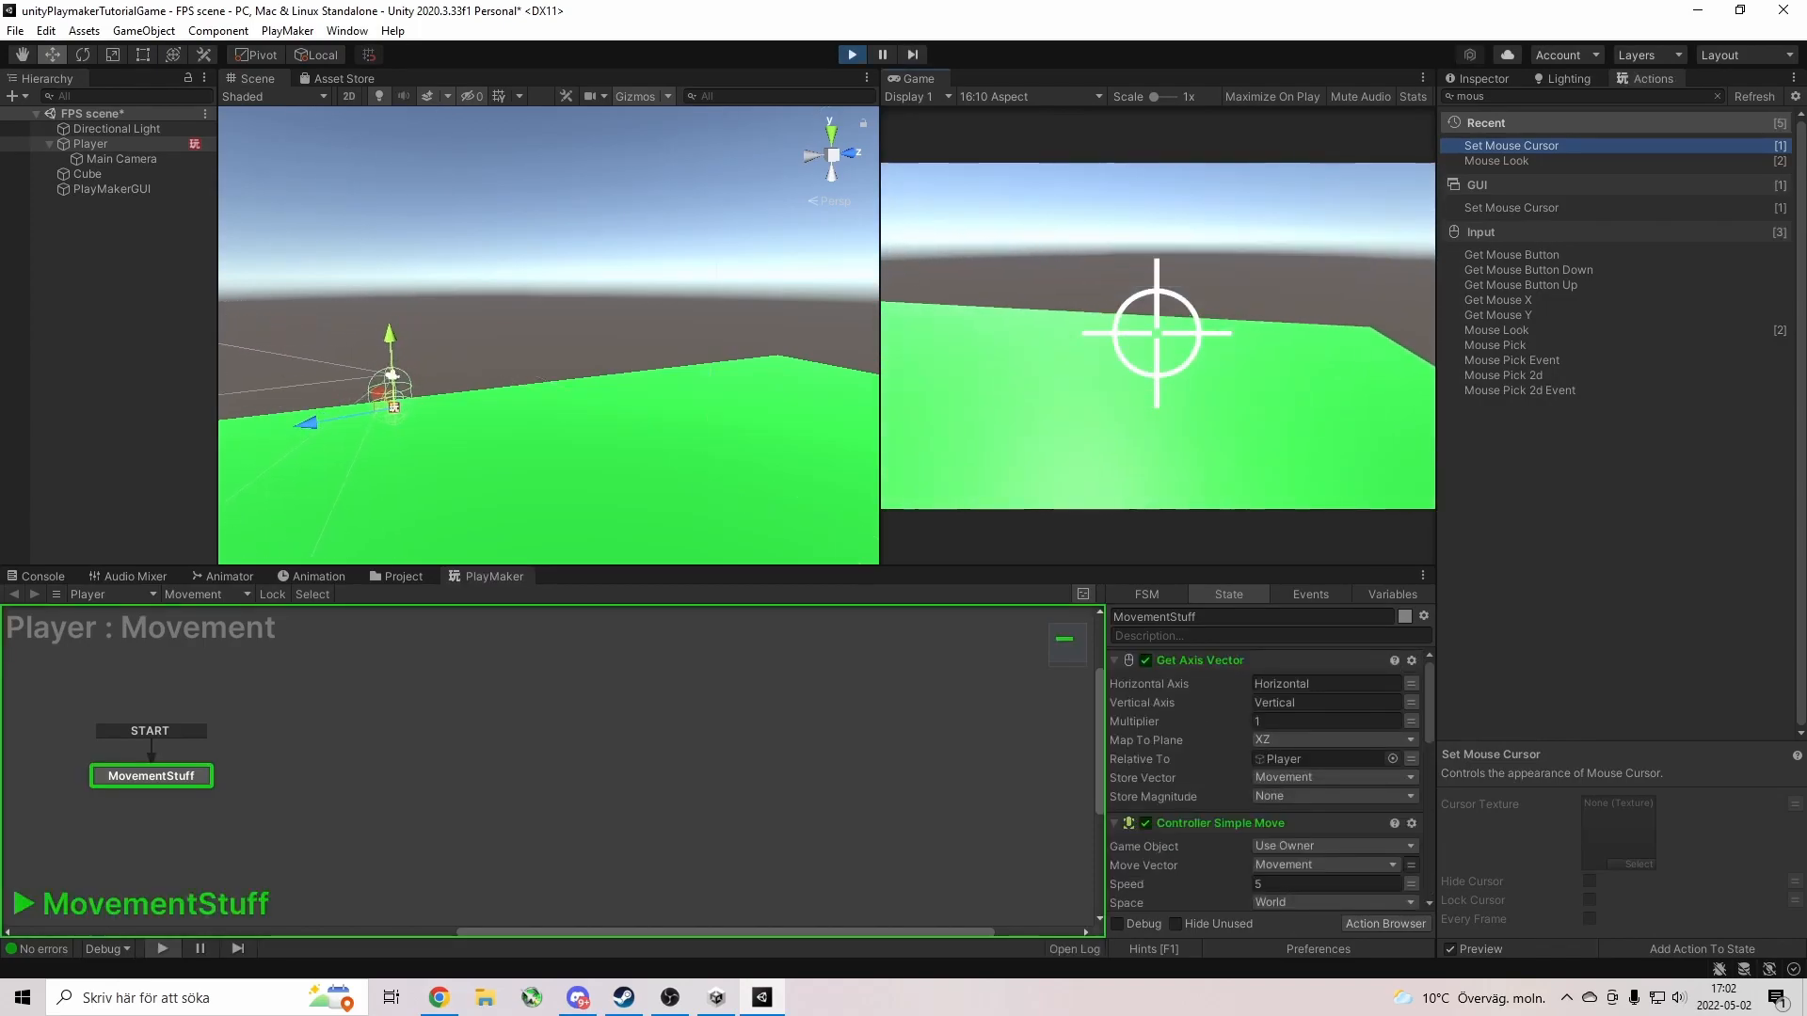
key("w")
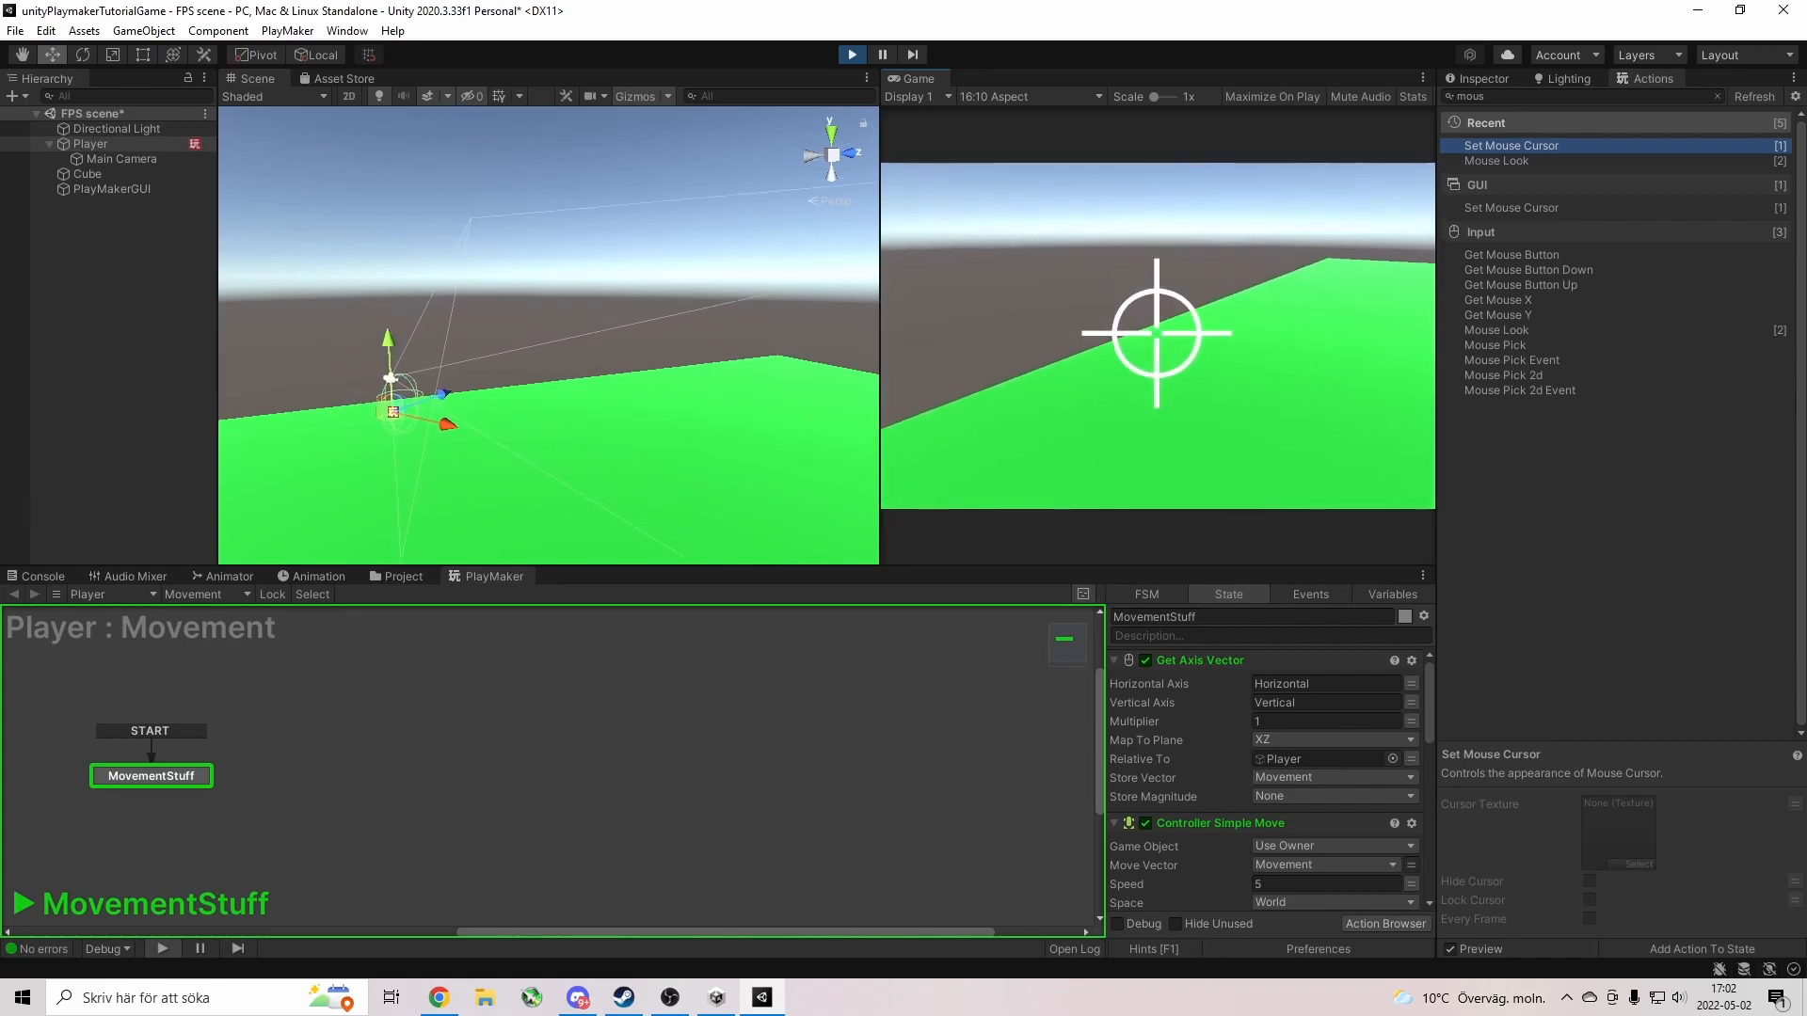
key("w")
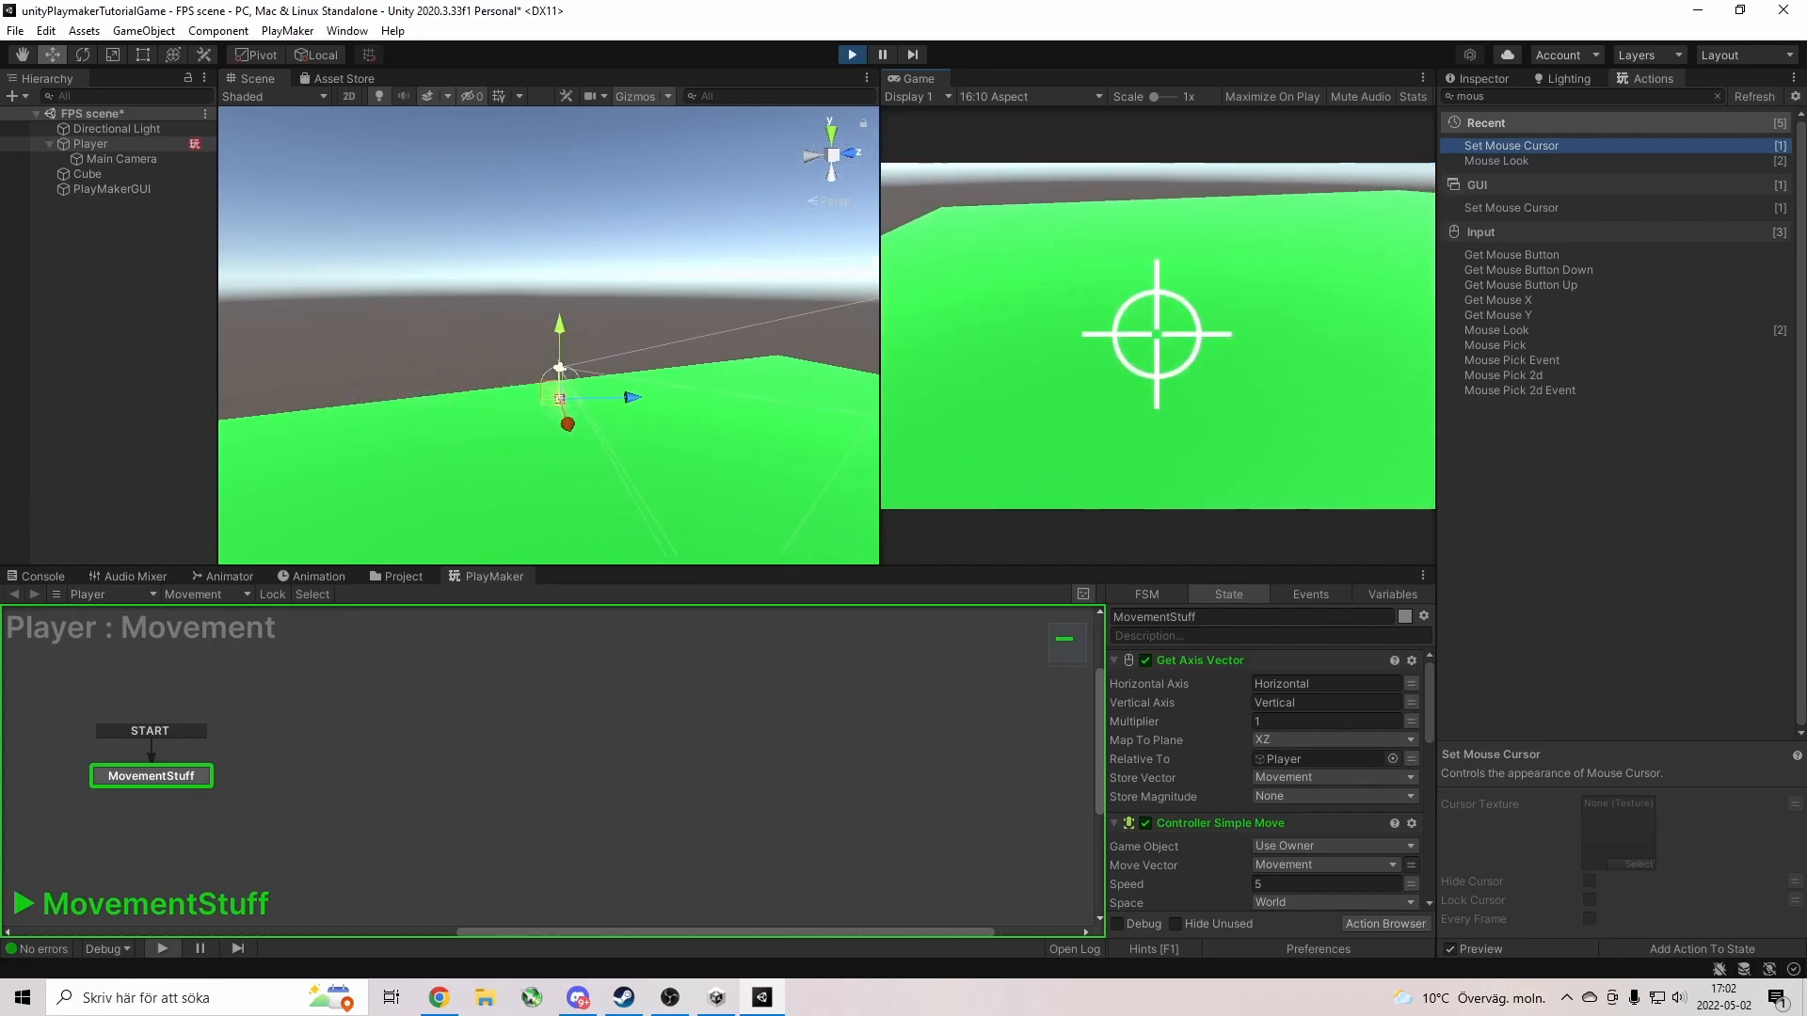
key("w")
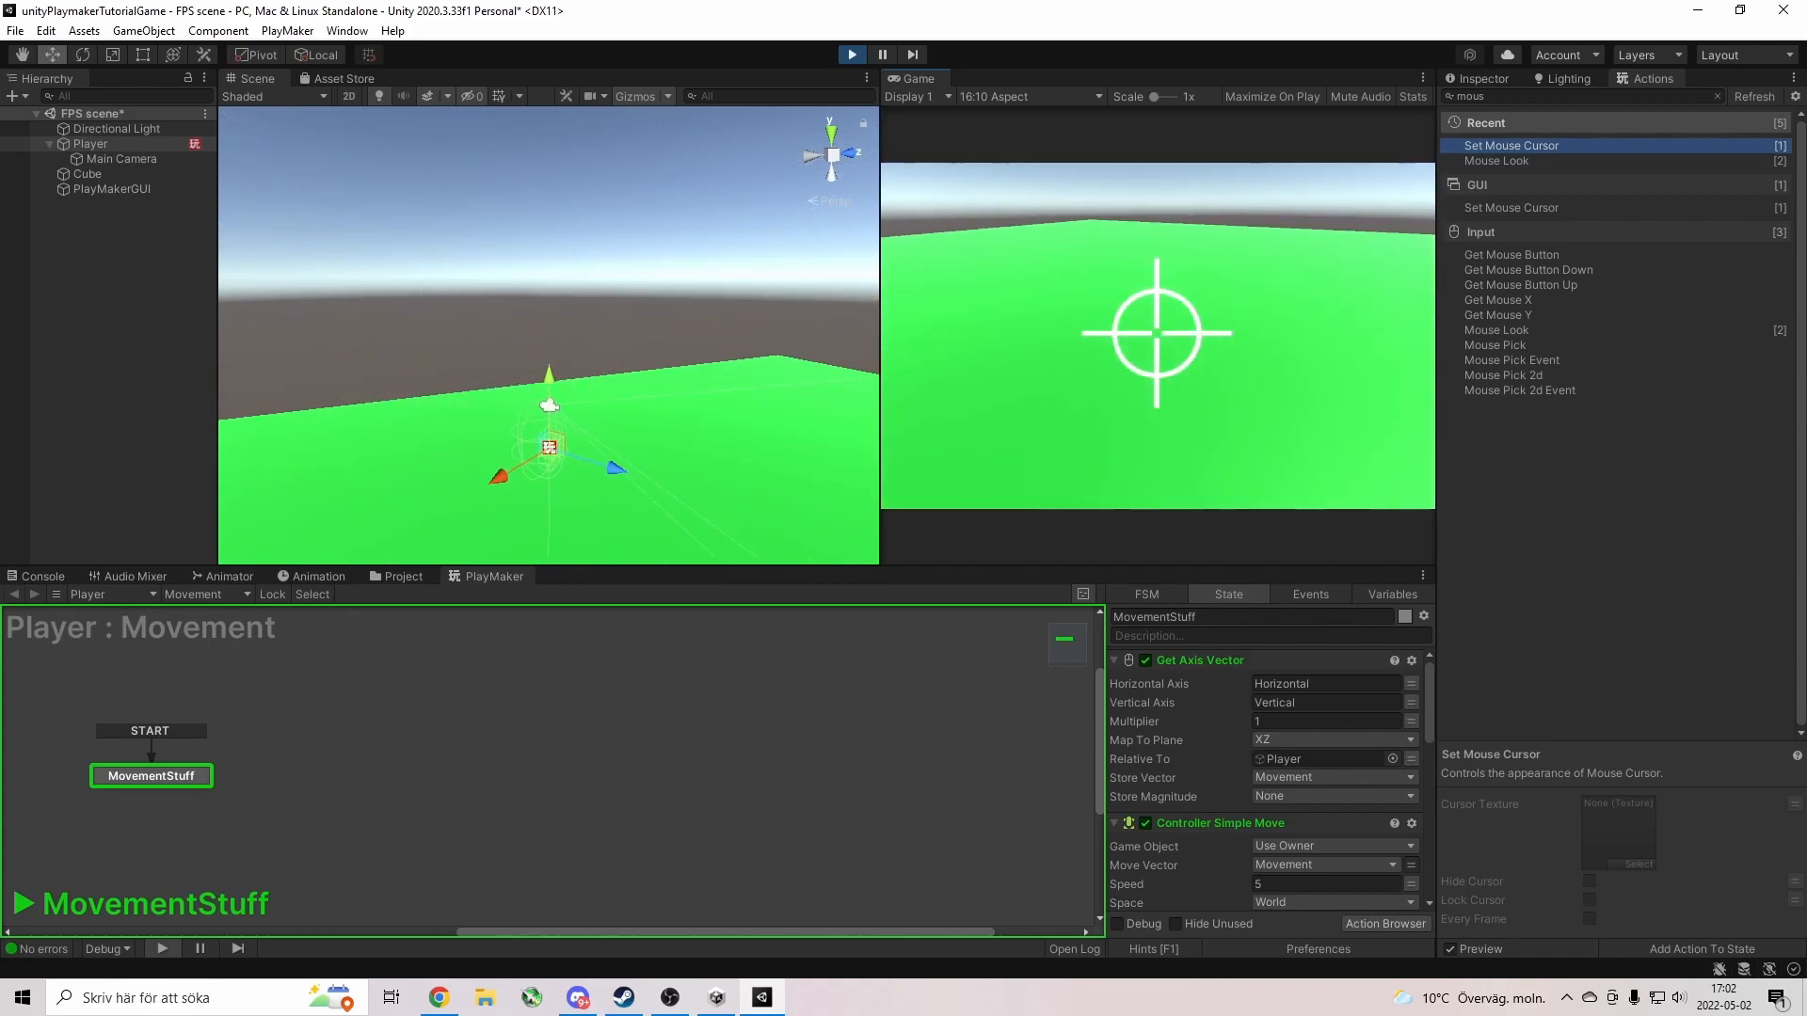
key("Escape")
left_click(857, 57)
Set the Cursor Texture to None in the texture picker.
scroll(1263, 799, "down", 10)
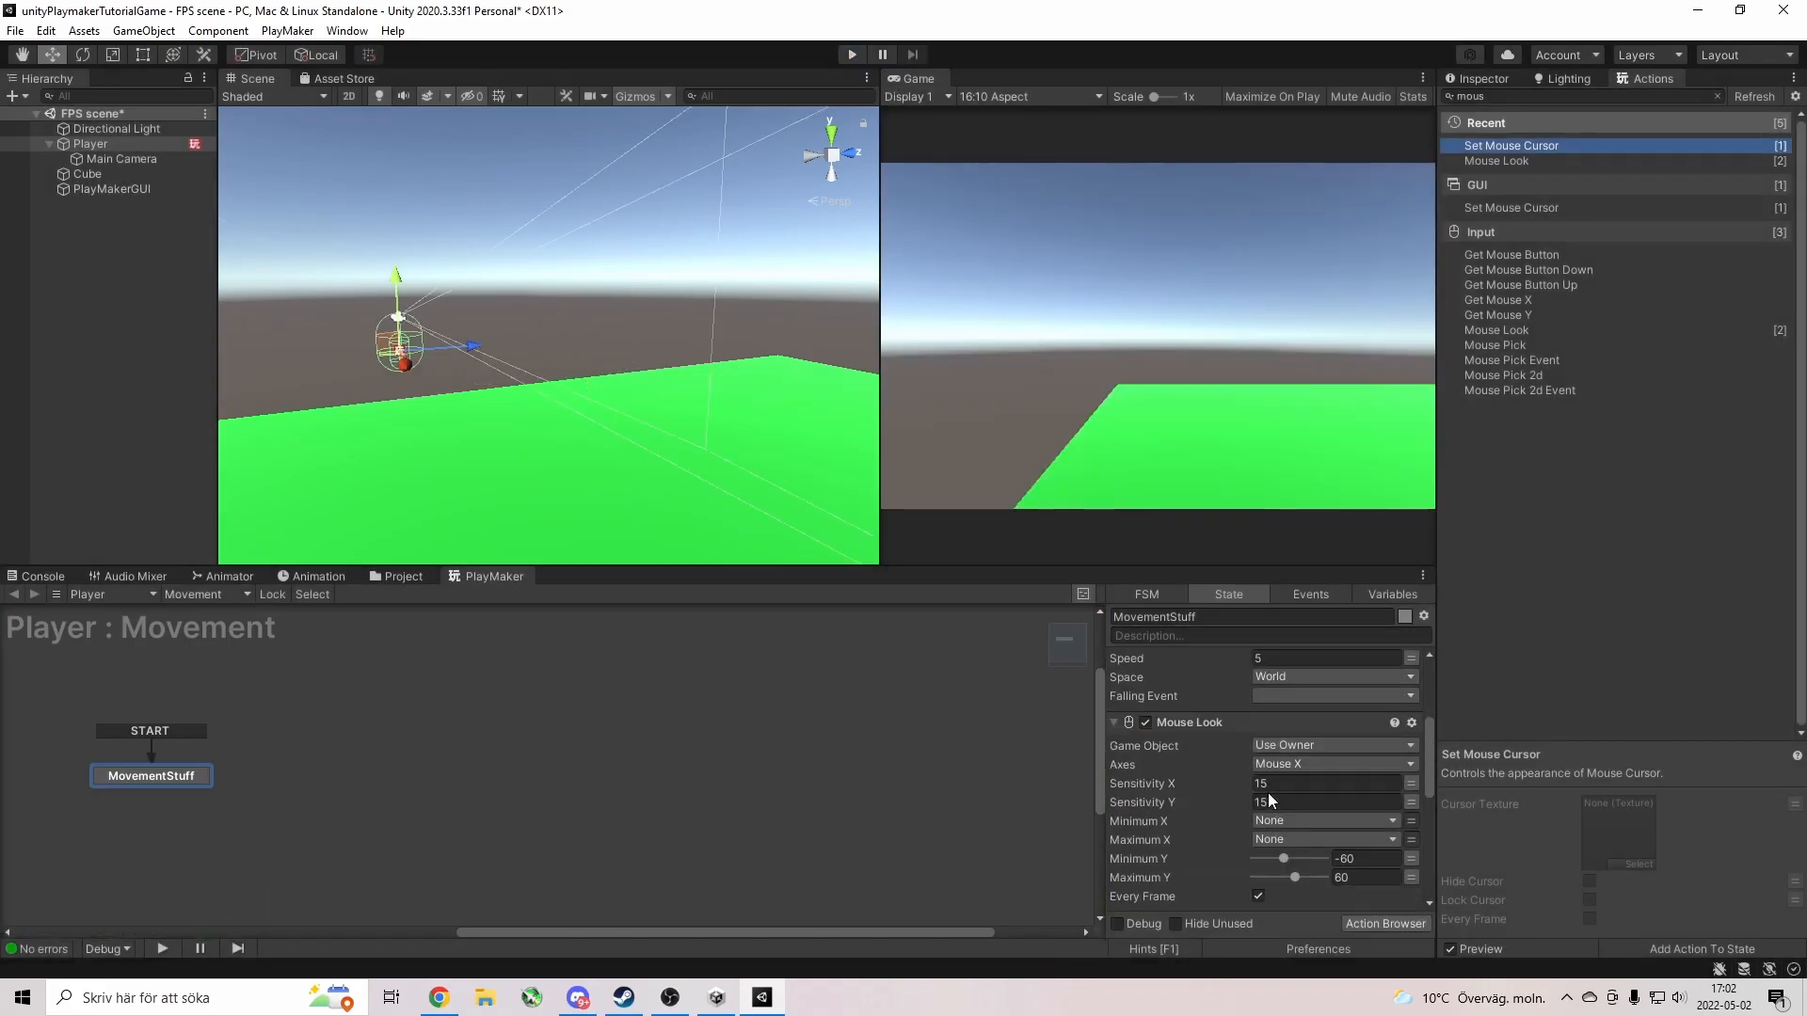
left_click(1289, 813)
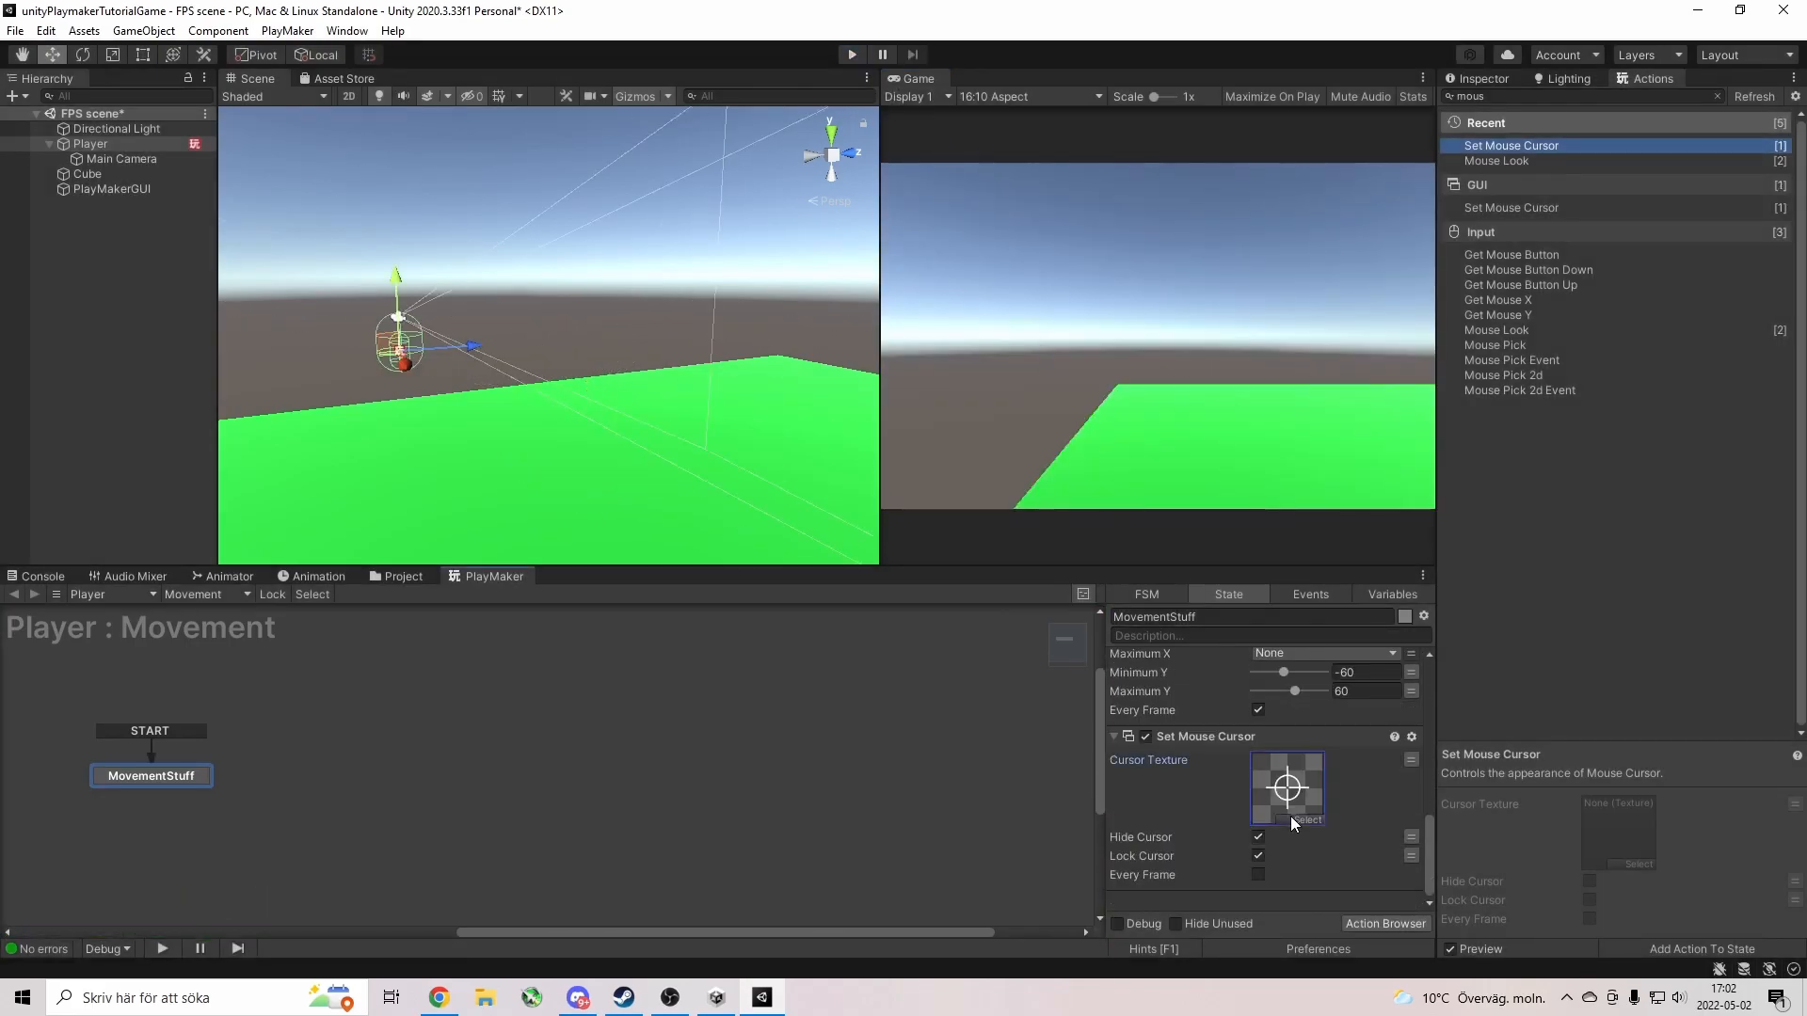
left_click(1291, 815)
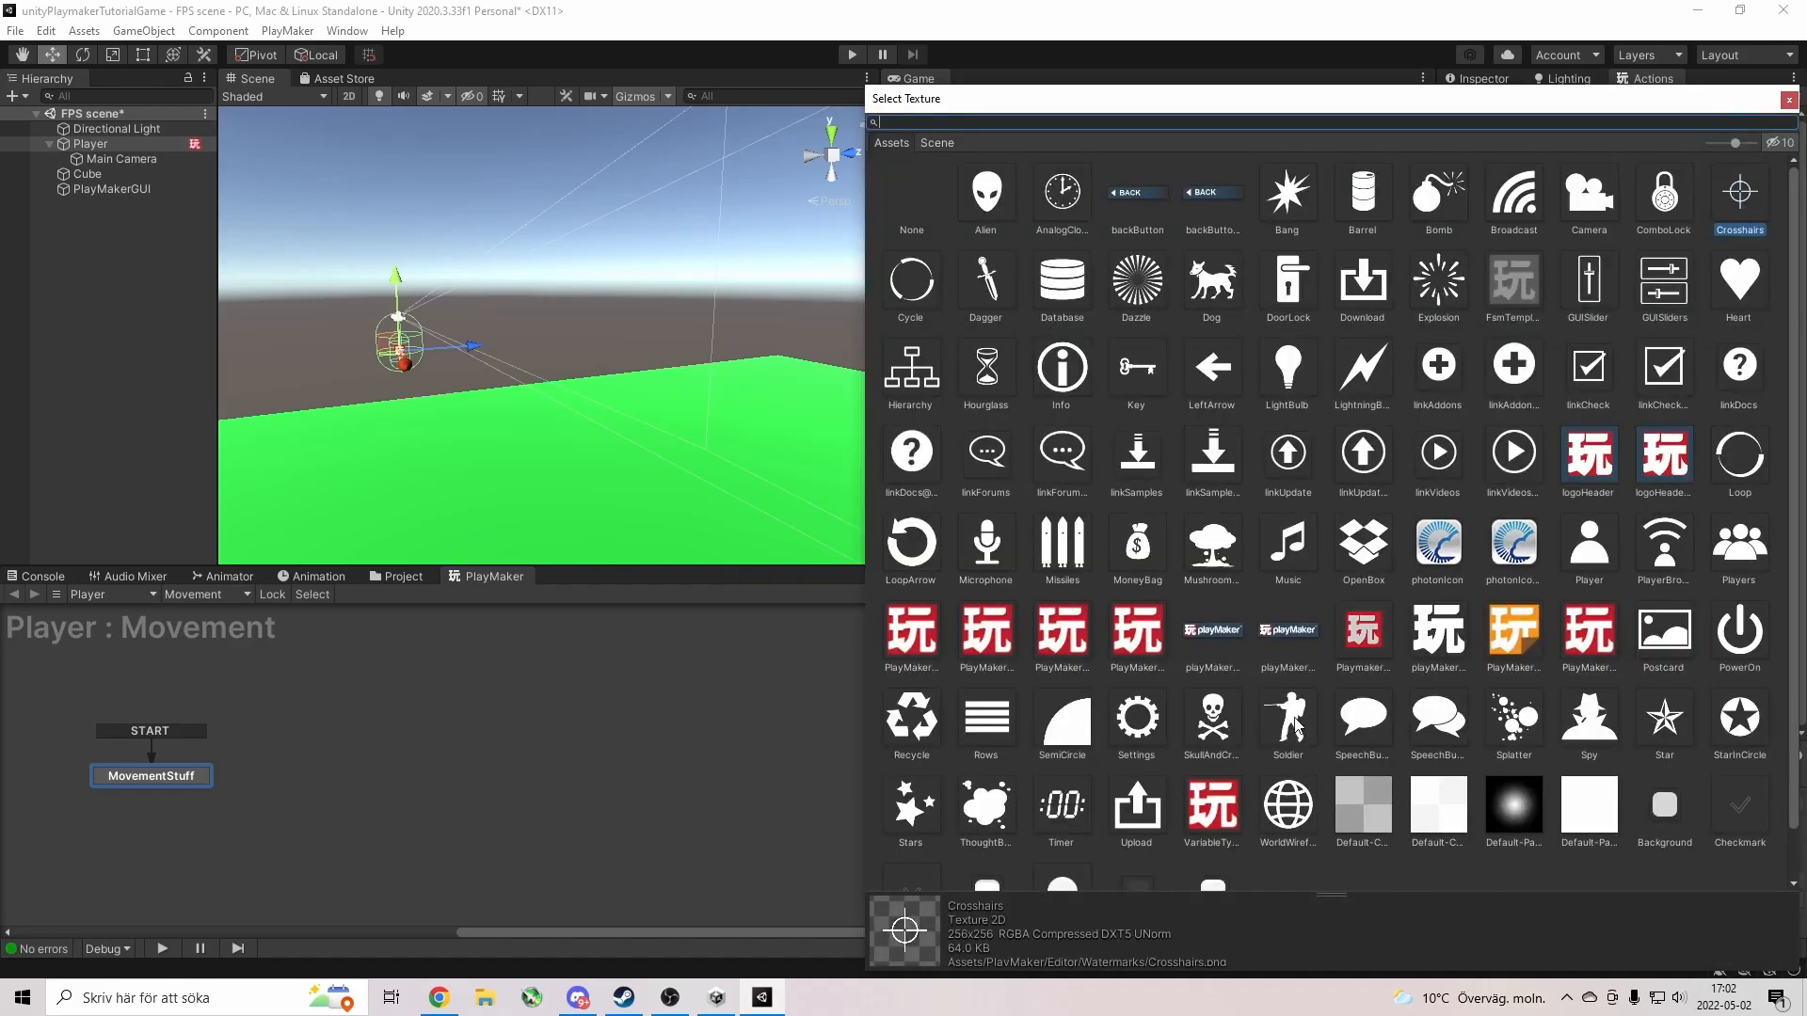
double_click(912, 186)
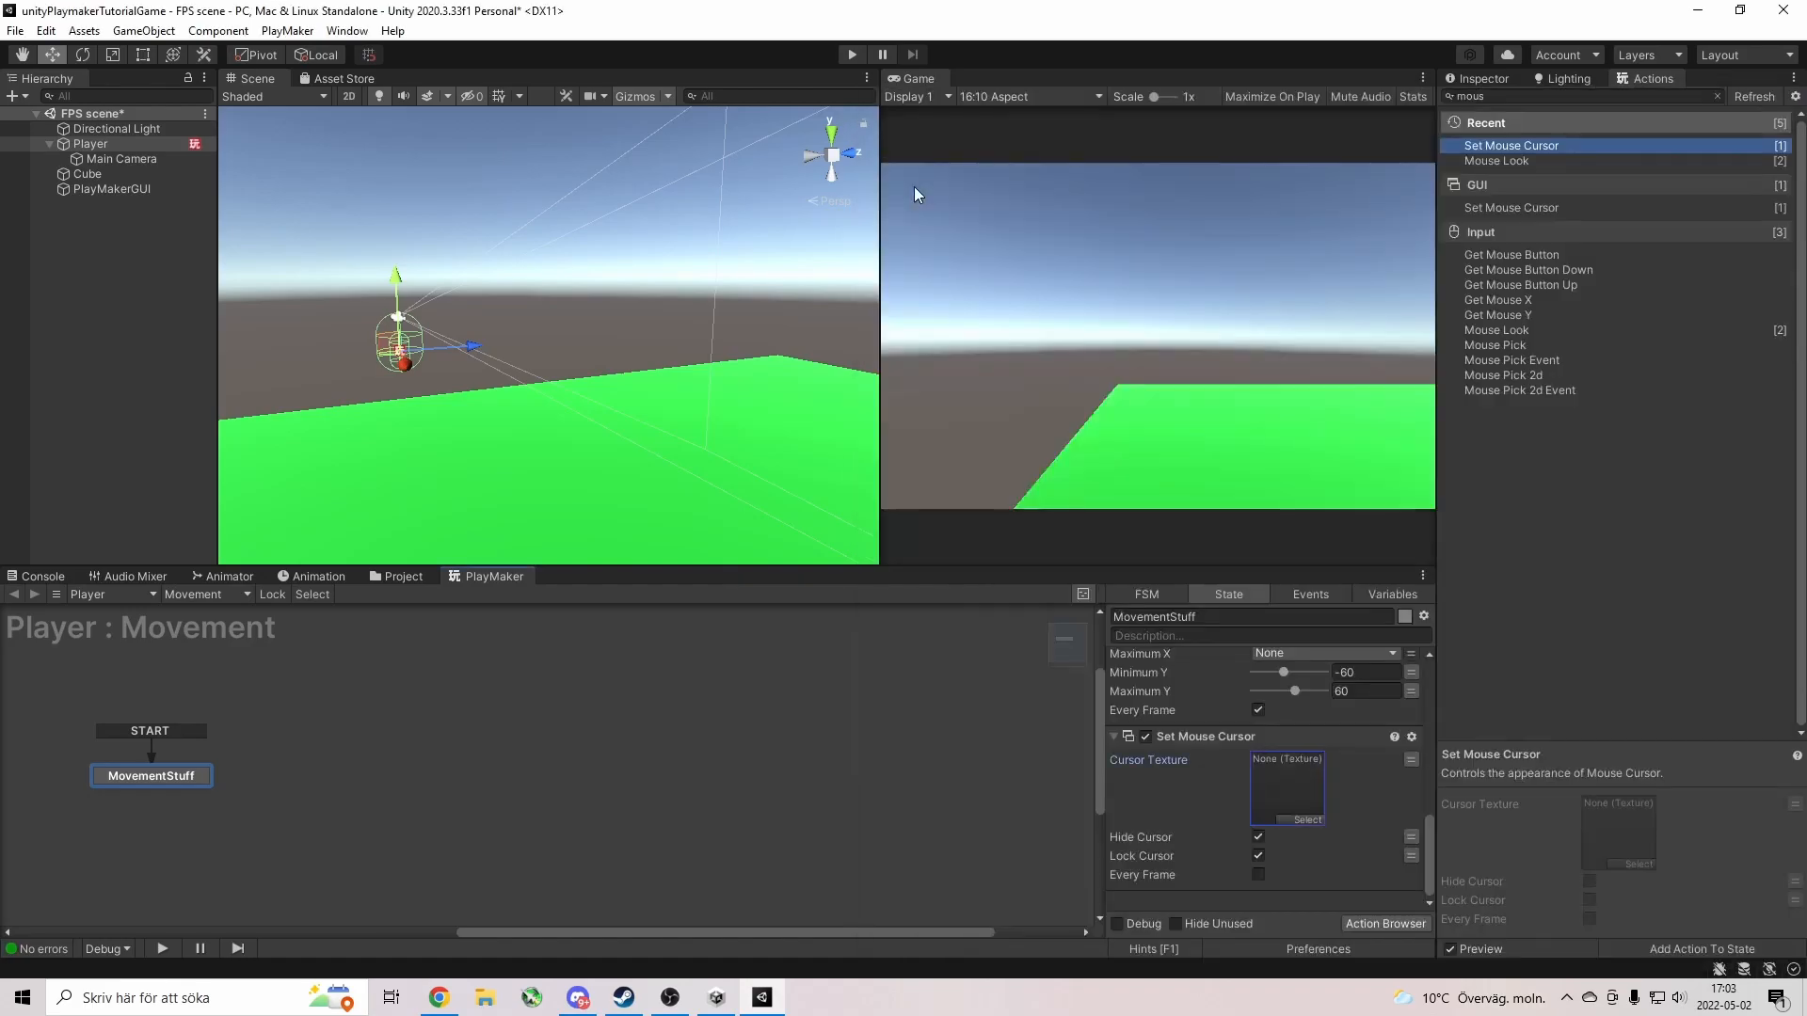
Play-test without the crosshair, walking with W, then stop and orbit the Scene view.
left_click(847, 58)
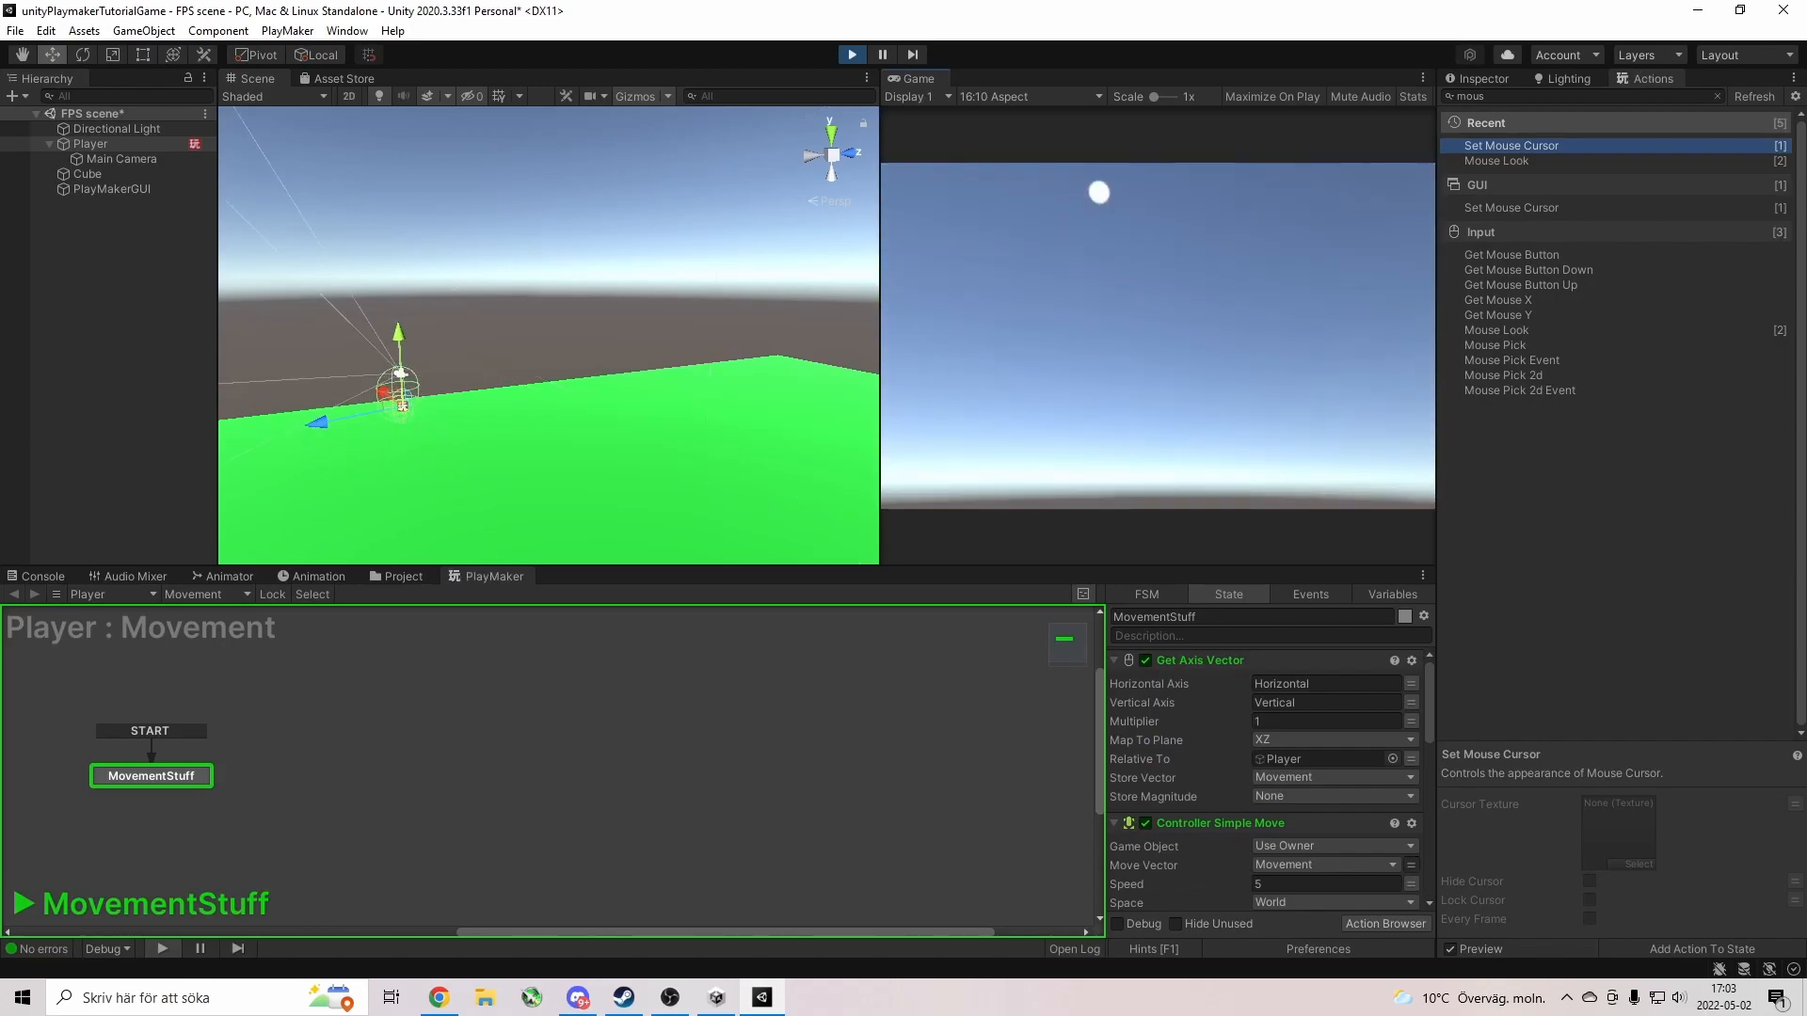
key("w")
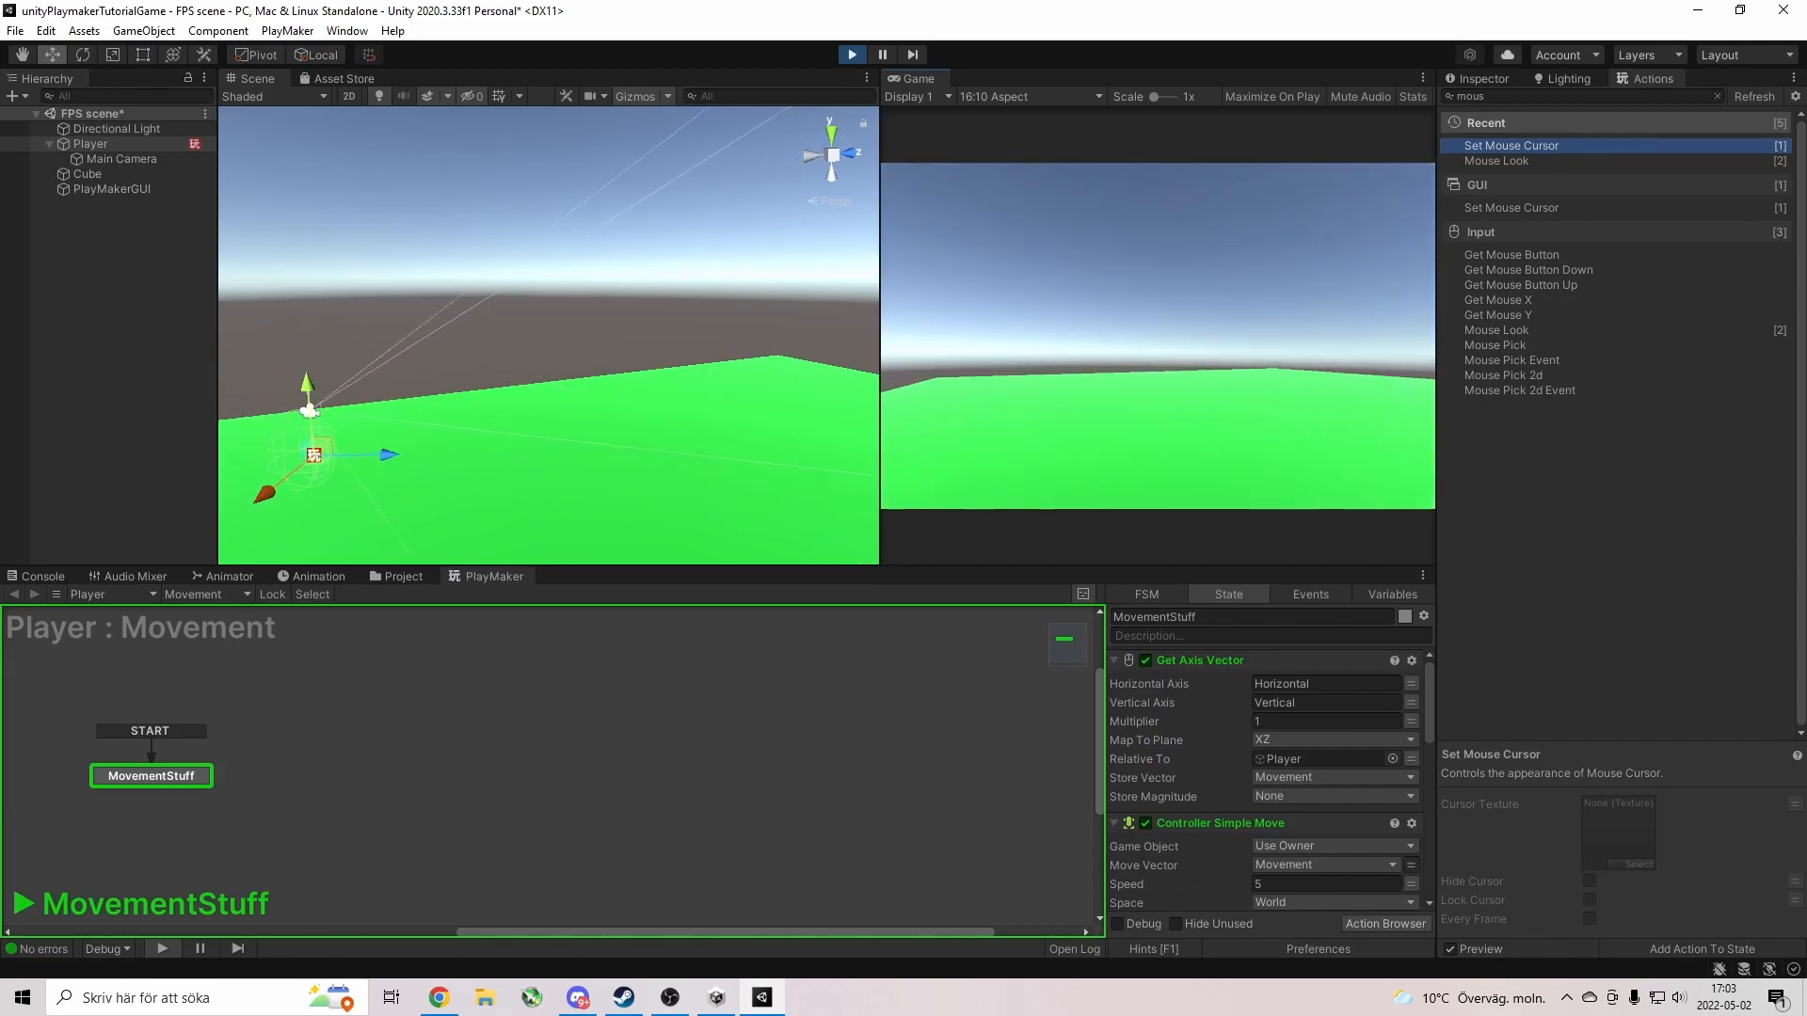
key("w")
key("w")
key("Escape")
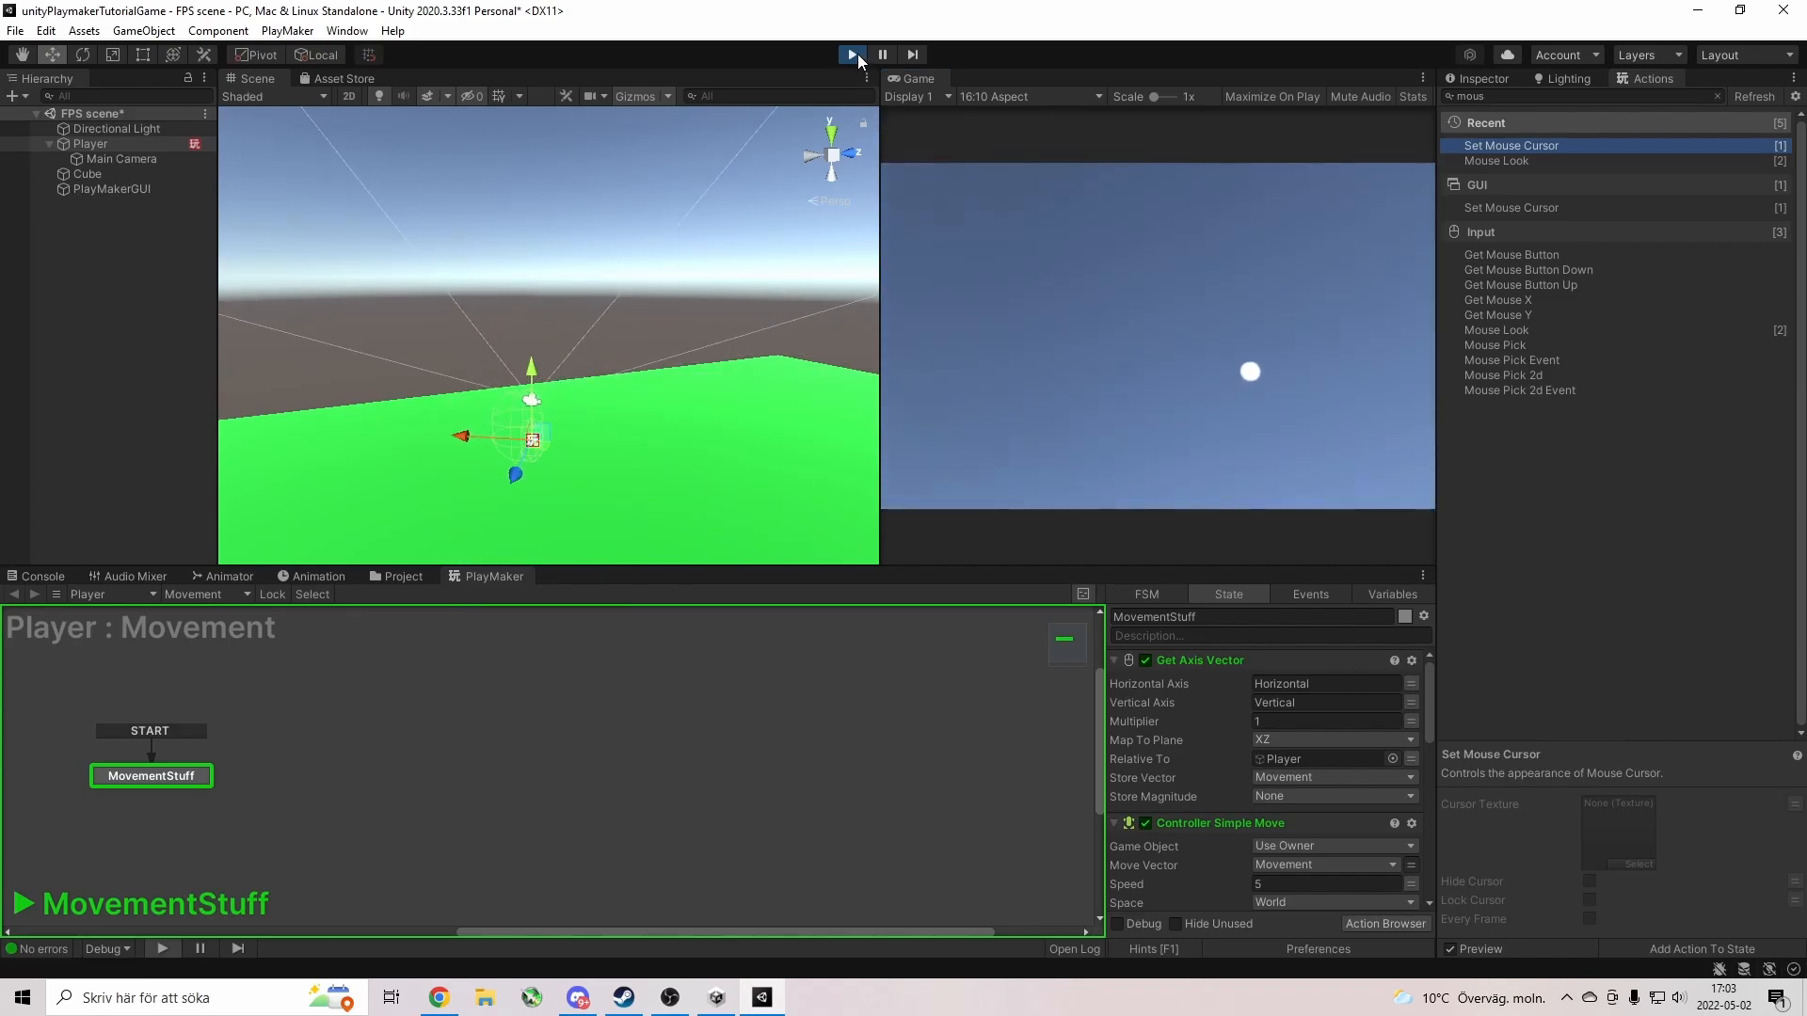
left_click(852, 54)
right_click_drag(697, 339, 566, 527)
Add a 3D Sphere from the Hierarchy context menu and name it sfr.
left_click(105, 143)
right_click(83, 237)
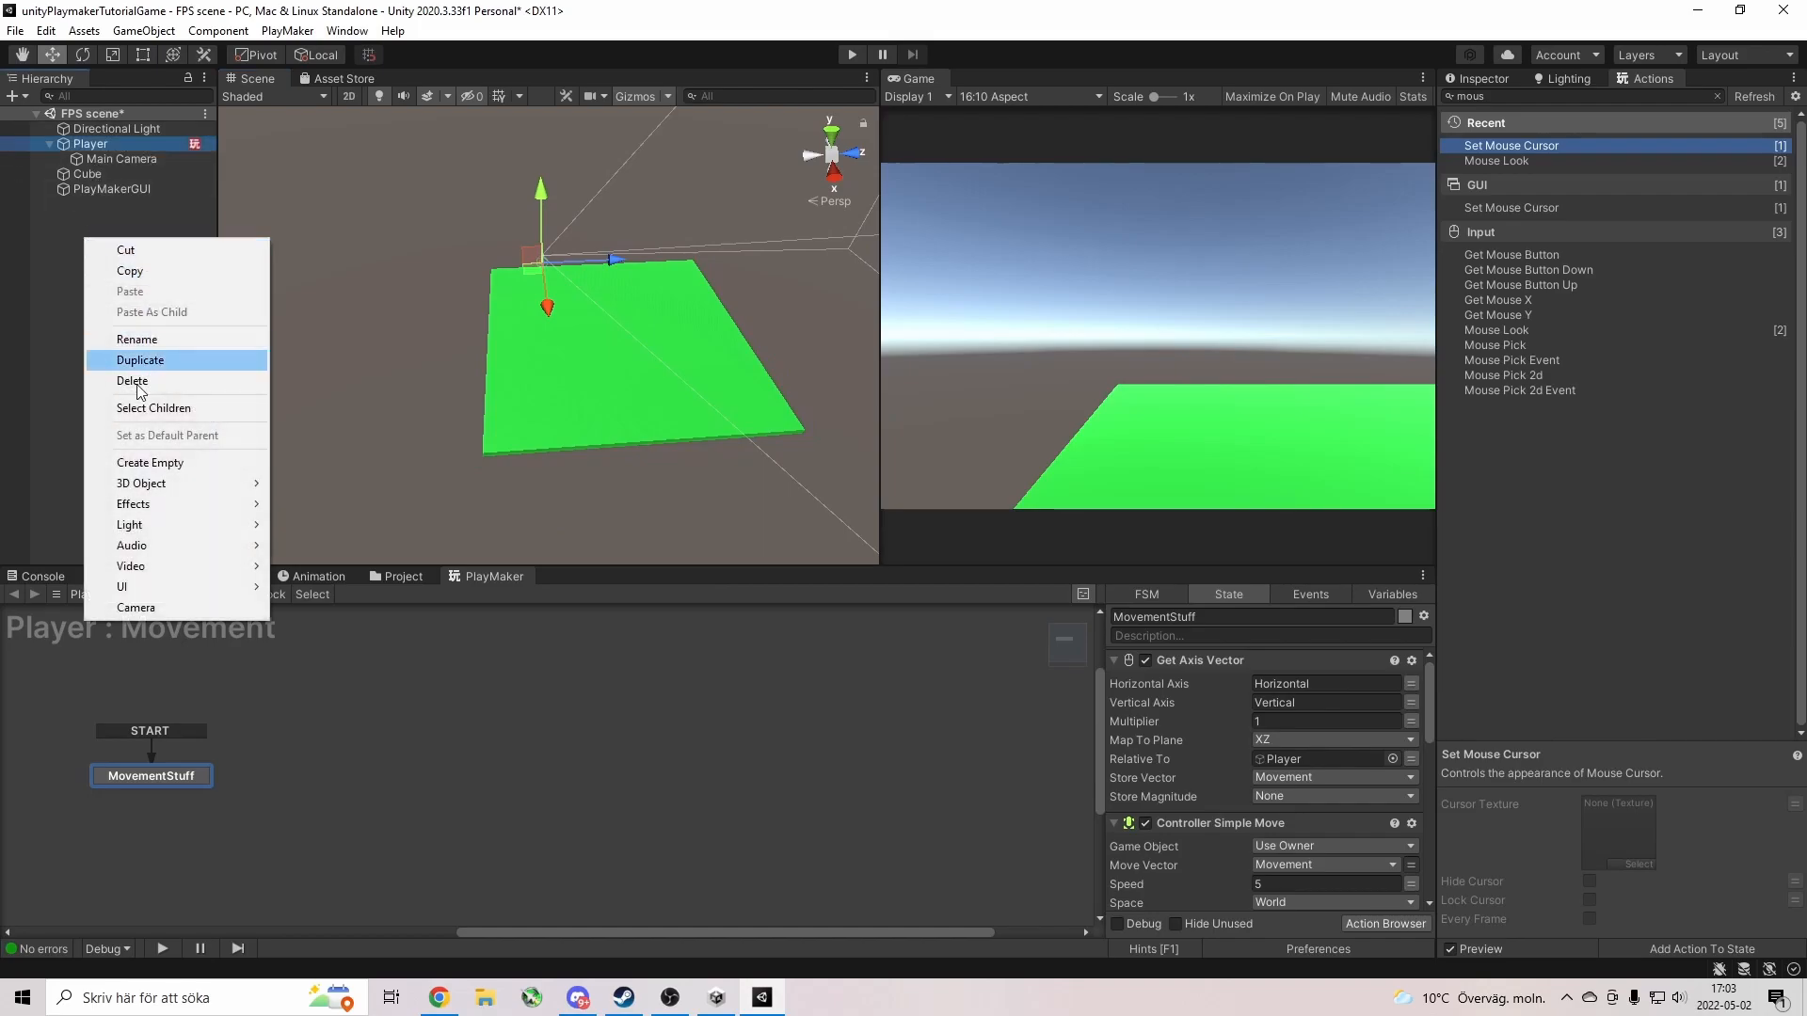
mouse_move(191, 486)
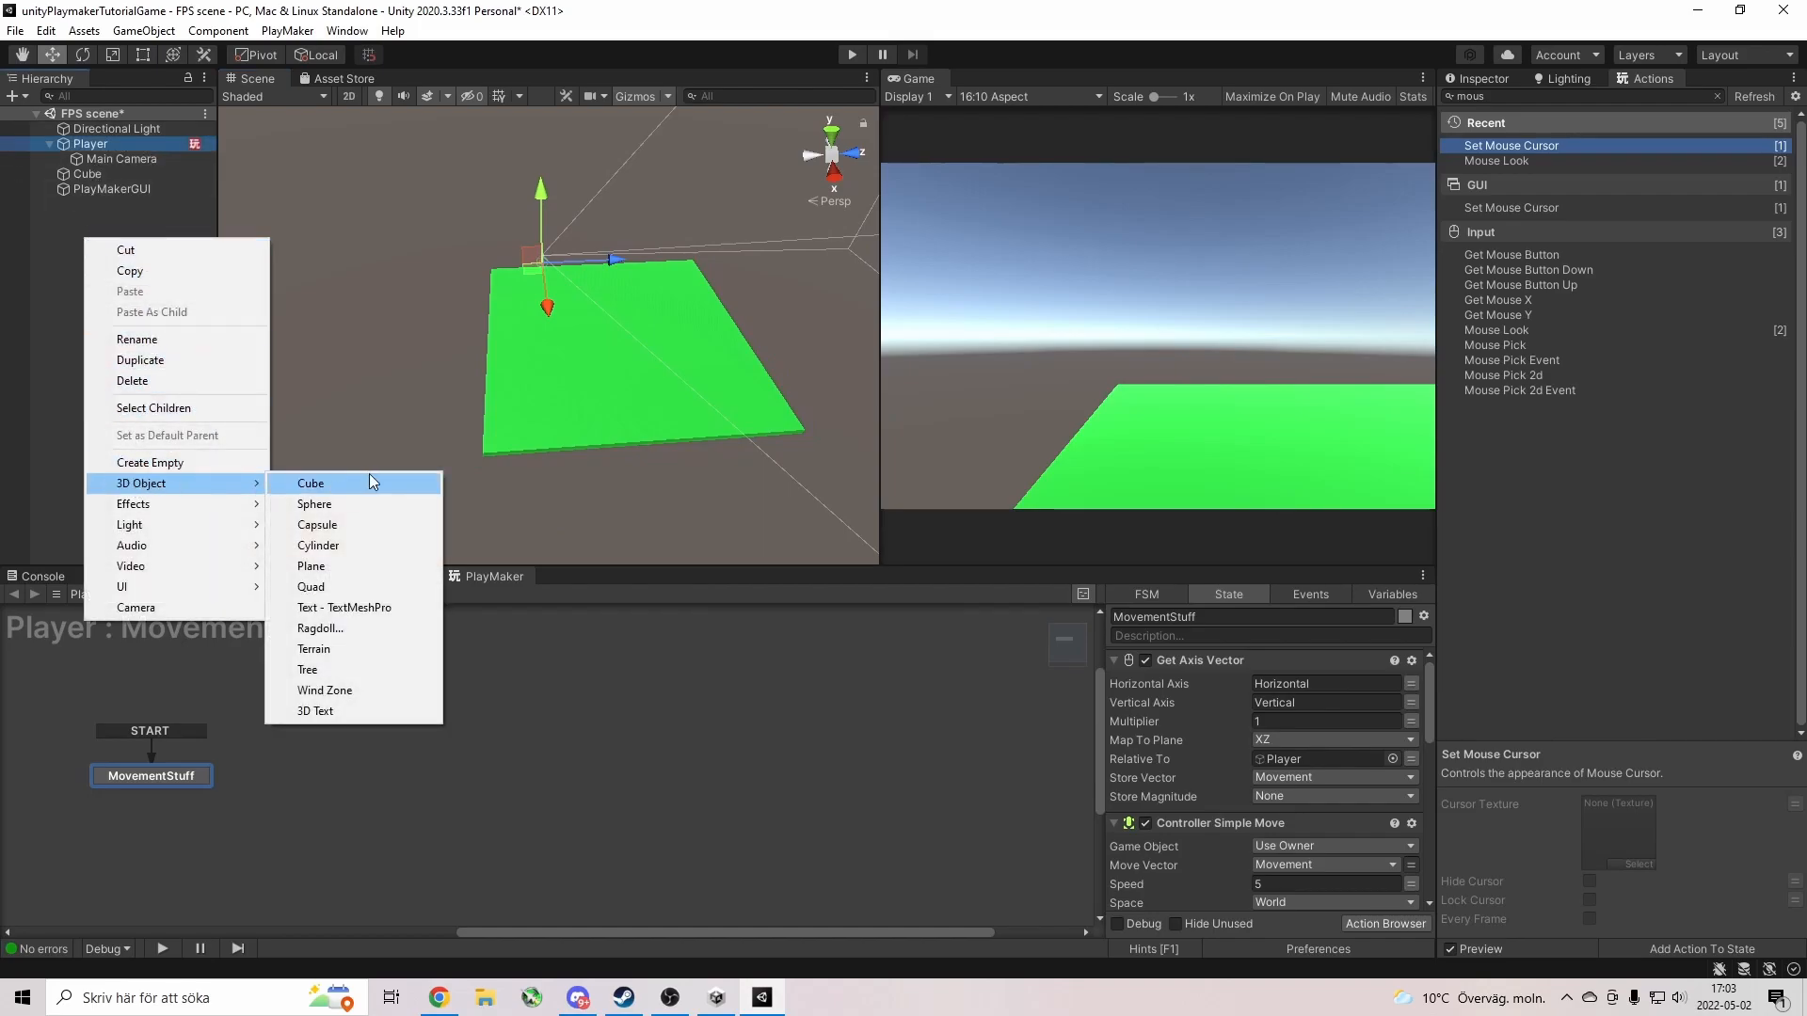
left_click(350, 505)
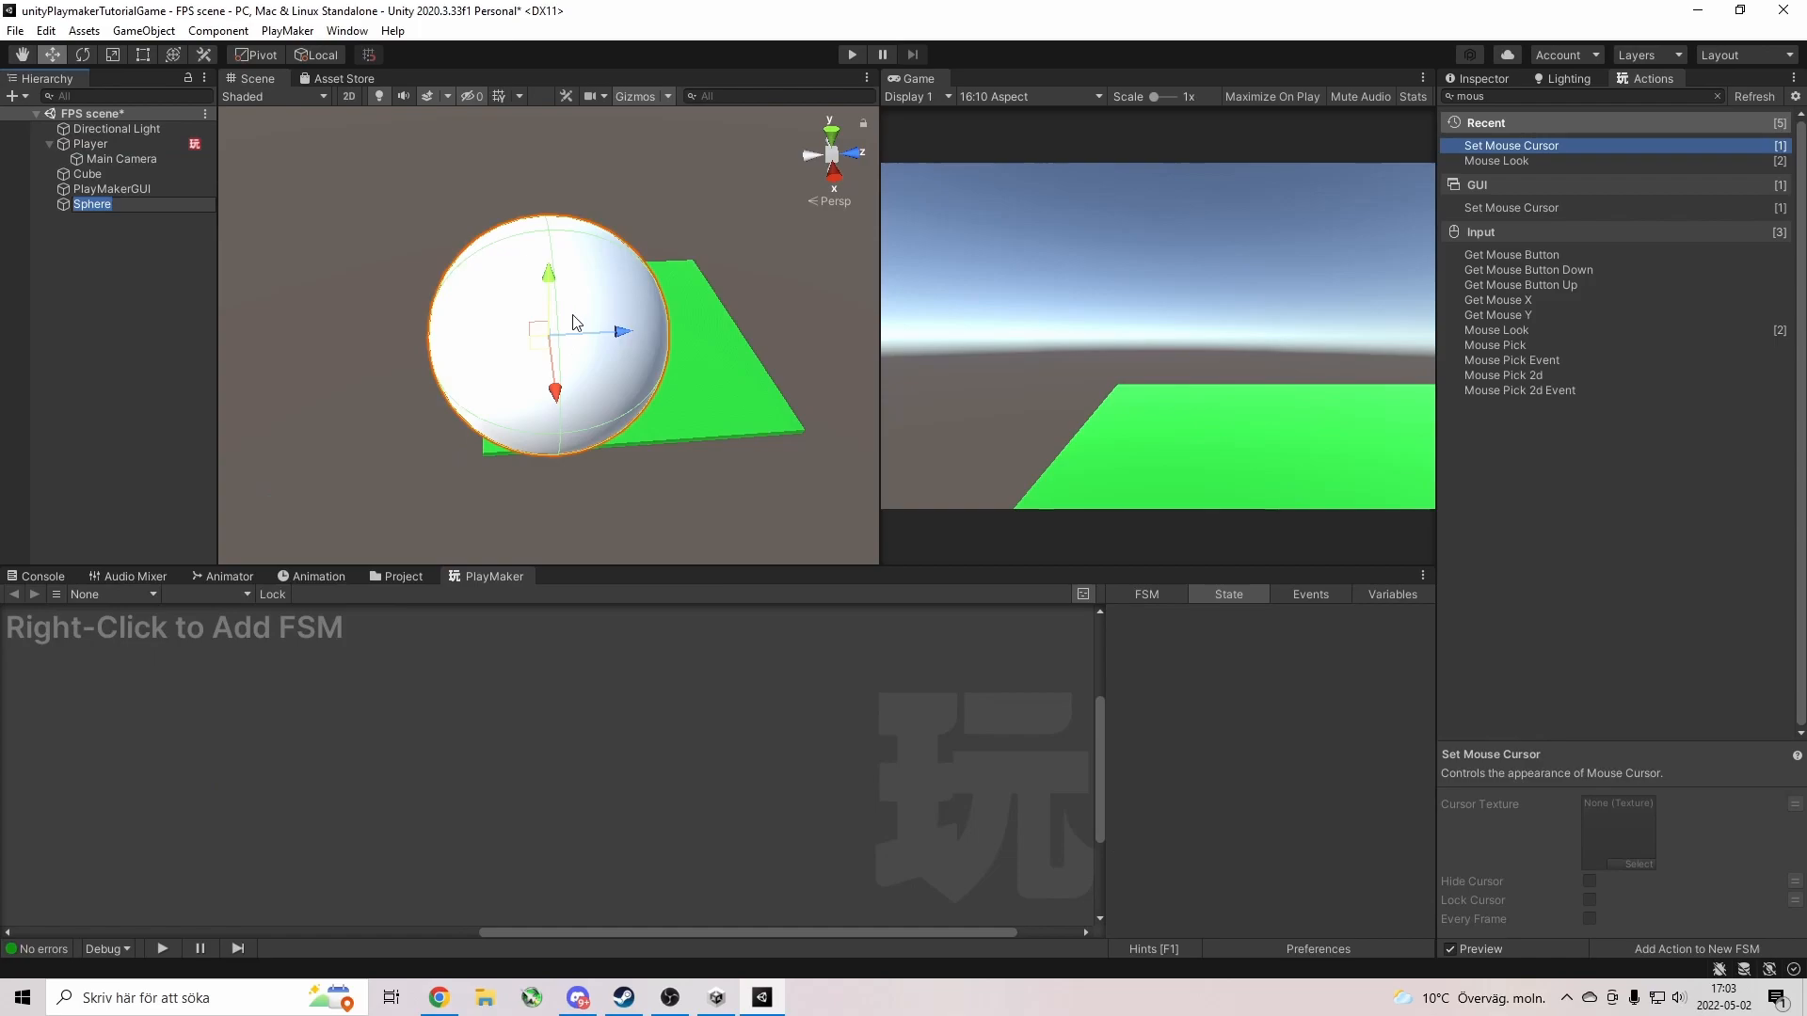
type("sfr")
Scale sfr down to a small ball and move it lower toward the plane.
left_click(114, 55)
left_click_drag(550, 348, 559, 419)
key("w")
left_click_drag(552, 310, 552, 245)
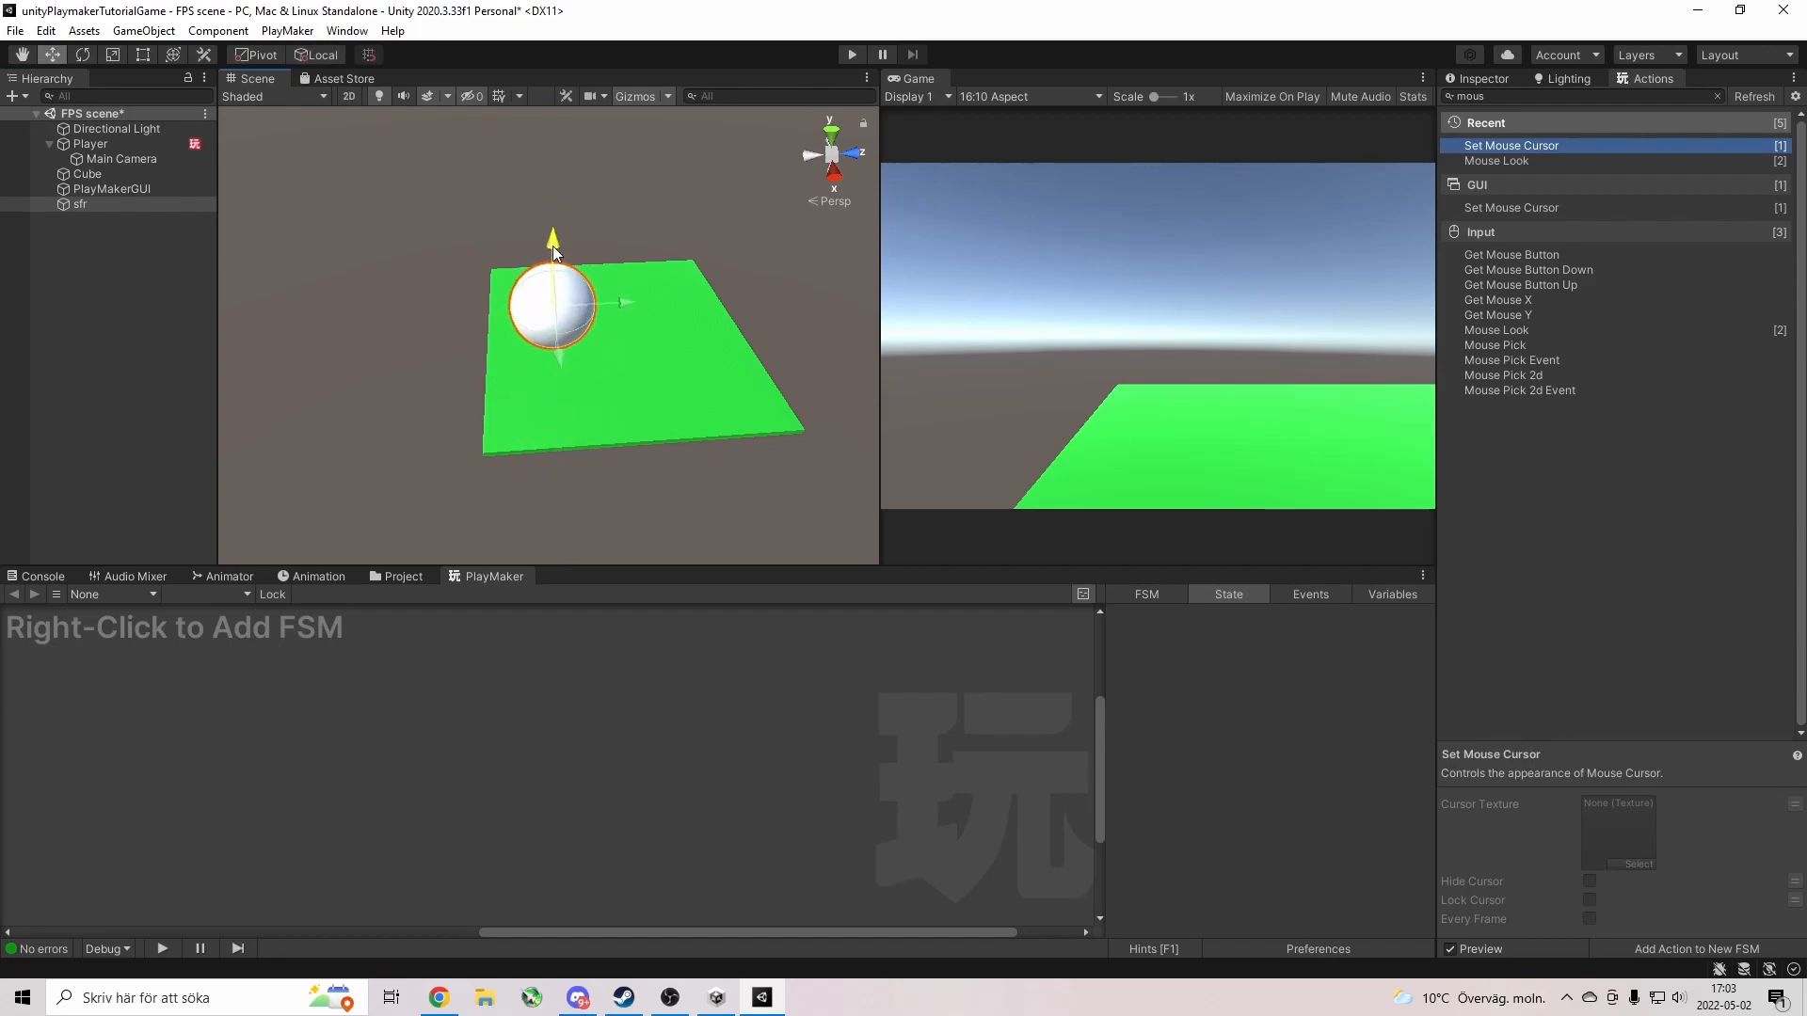
right_click_drag(650, 399, 632, 346)
key("a")
key("d")
left_click_drag(557, 241, 522, 327)
left_click_drag(325, 440, 812, 372, "alt")
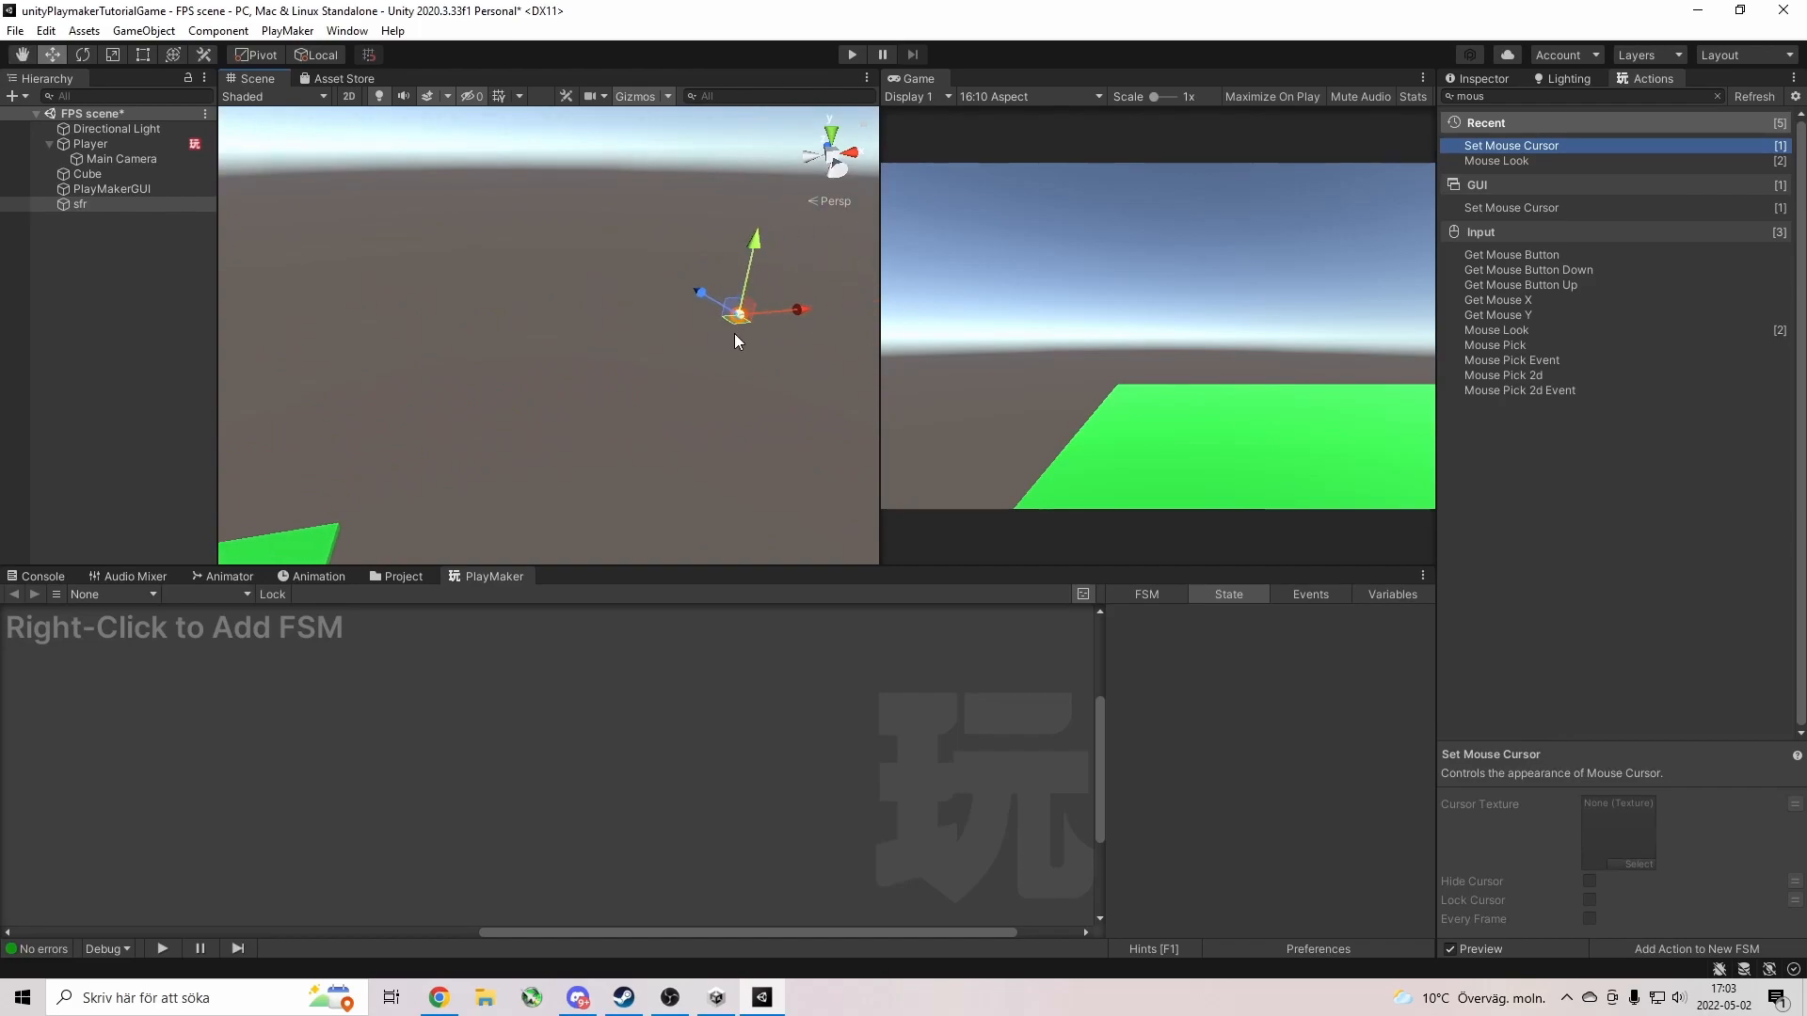
Set sfr's Position to 0, 0, 0 in the Inspector.
left_click(1470, 77)
left_click(1628, 175)
type("0")
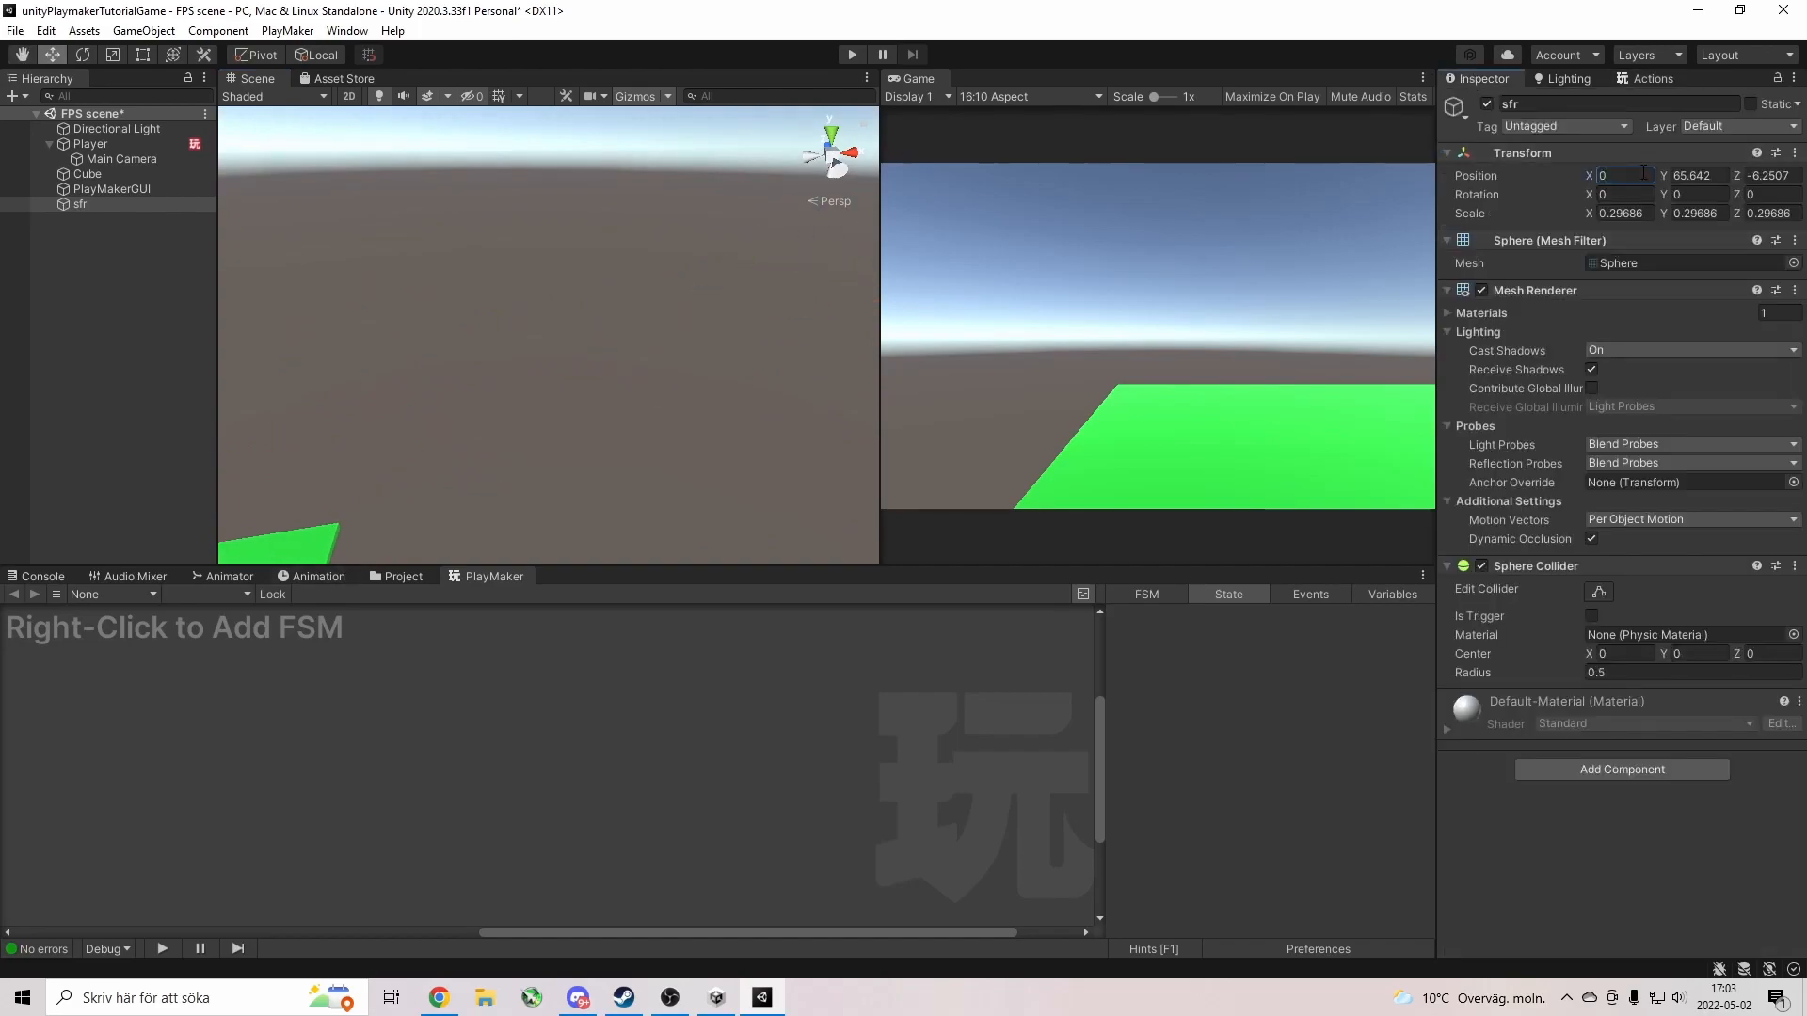
left_click(1696, 177)
type("0")
key("Tab")
type("0")
Raise sfr to height 22, shift the ground plane to X -2.3, then lower sfr to 19.3.
right_click(672, 395)
key("f")
key("s")
right_click_drag(628, 401, 475, 382)
left_click_drag(483, 283, 545, 215)
left_click(540, 268)
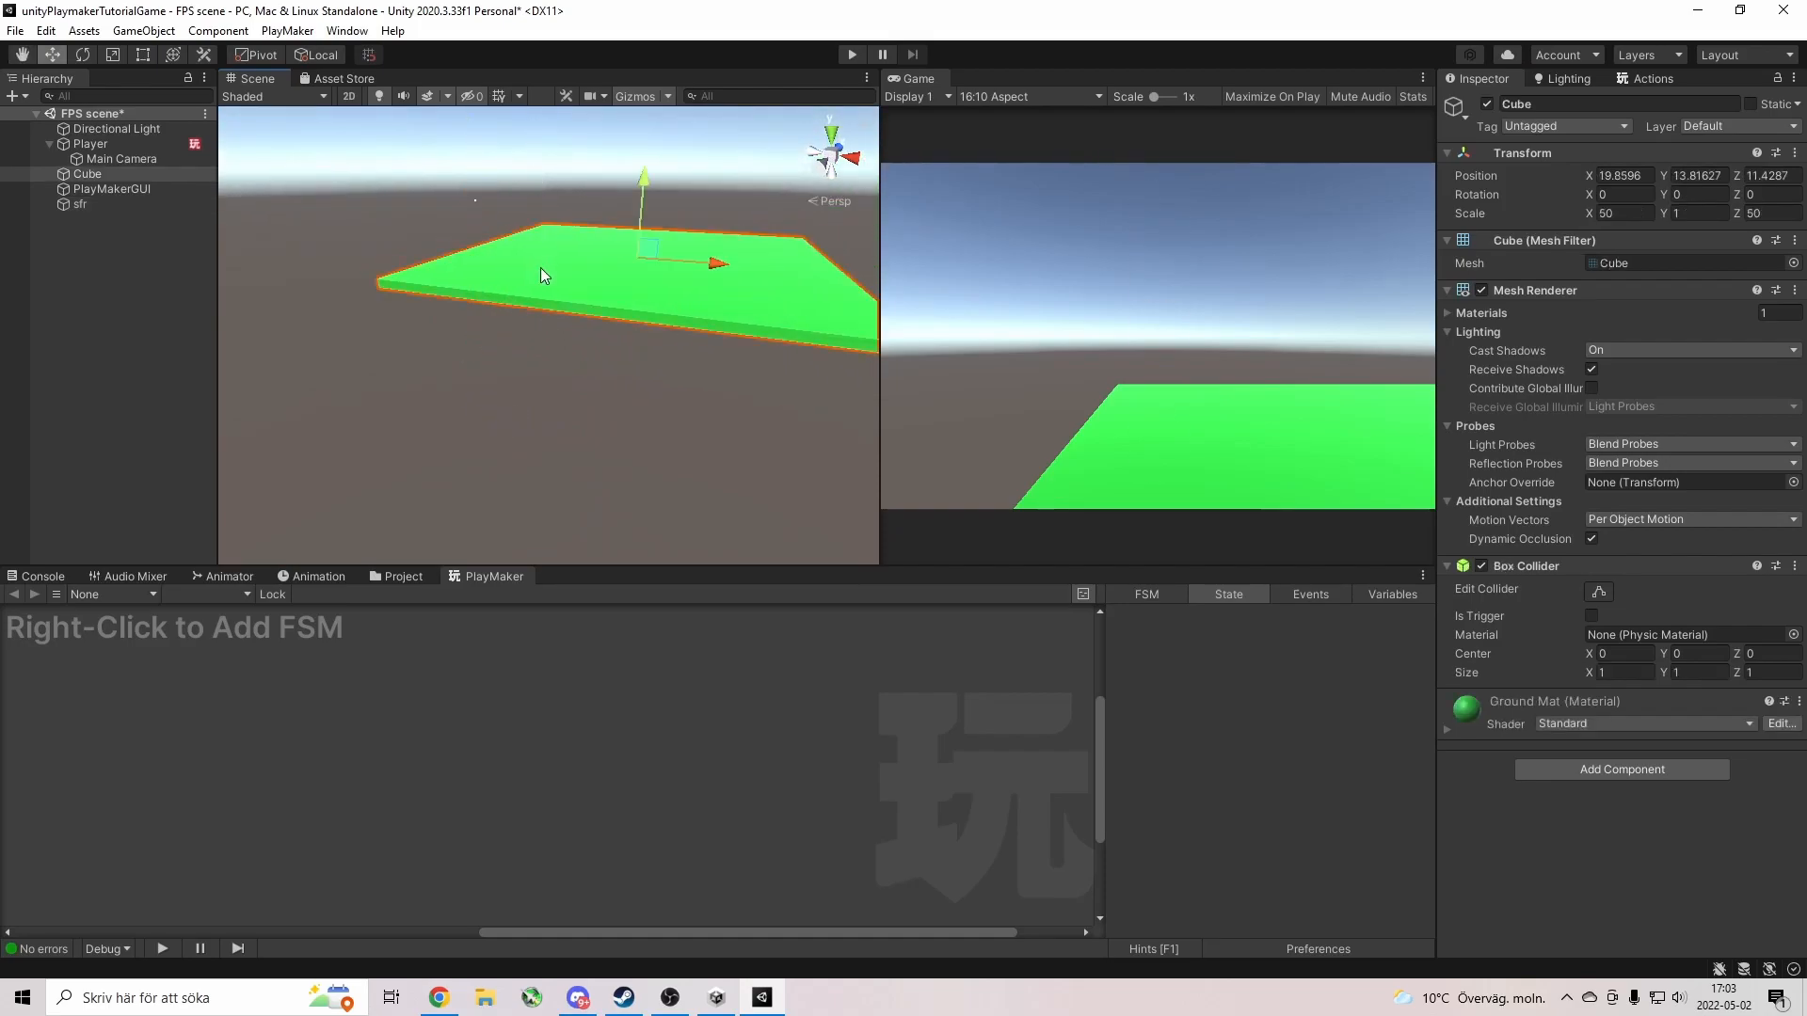
left_click_drag(716, 272, 576, 273)
left_click(94, 204)
left_click_drag(471, 117, 471, 146)
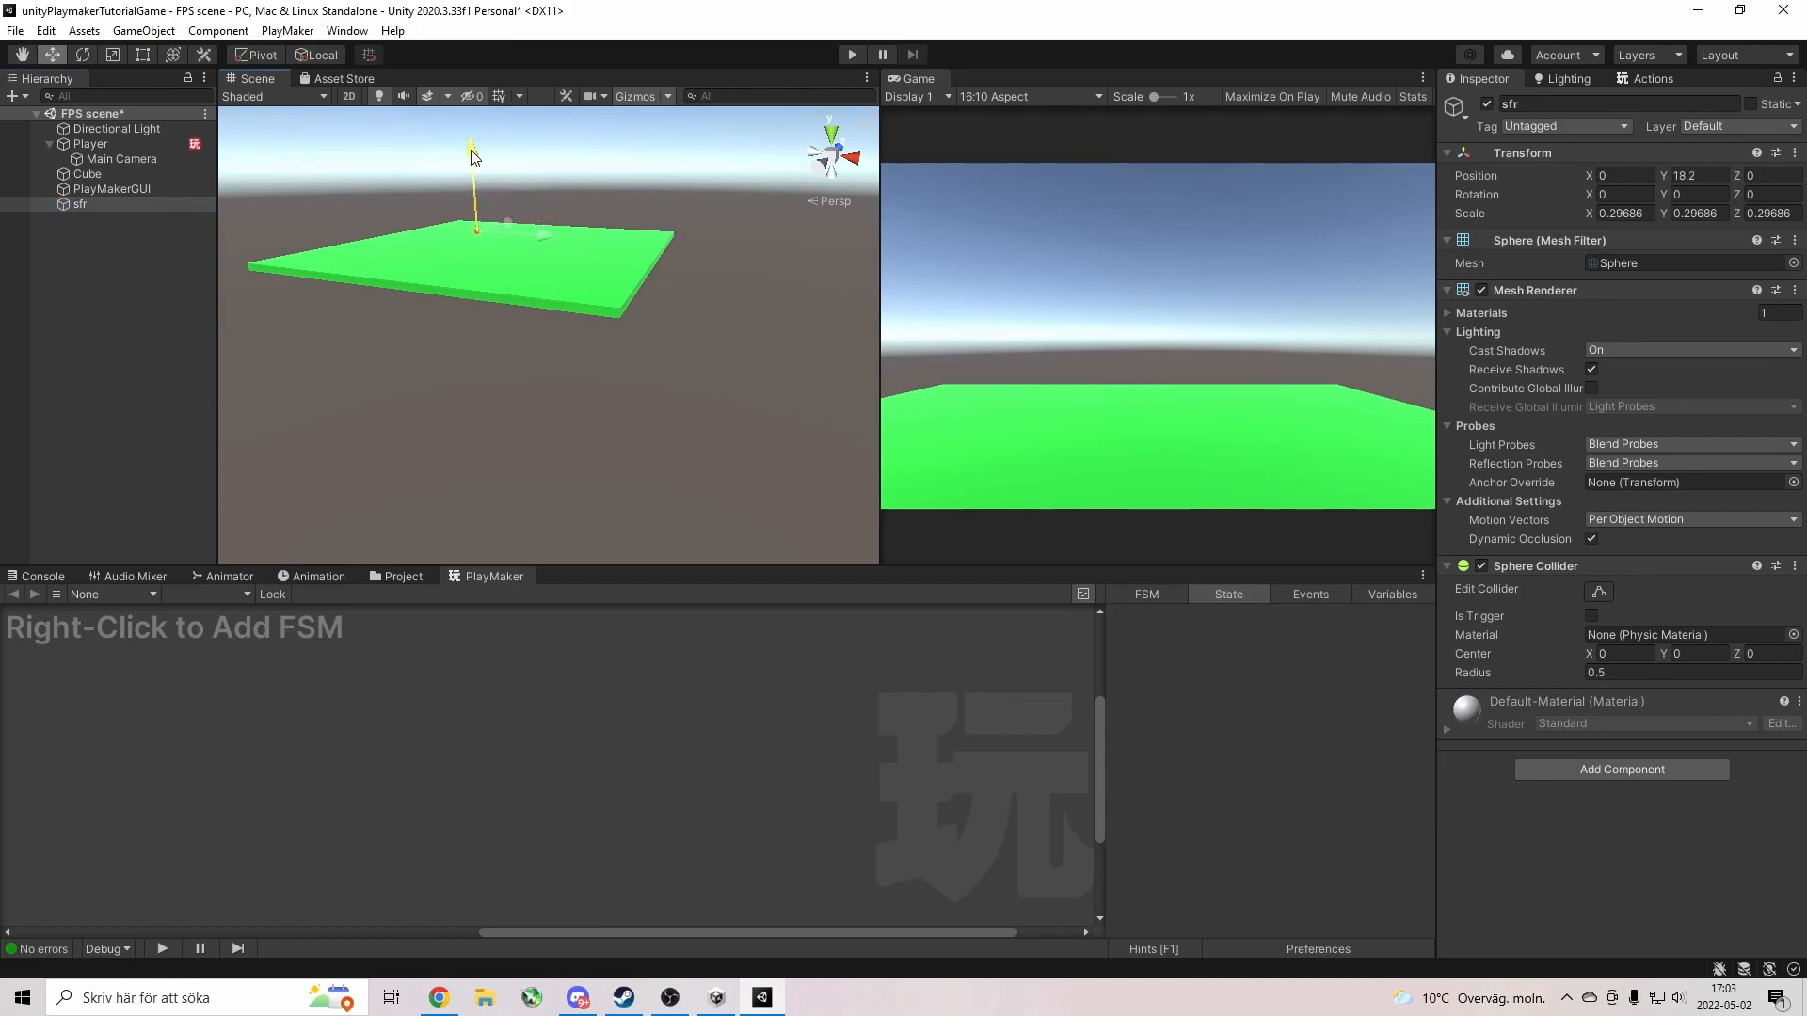
Scale sfr up to about 7.29 and move it out across the plane.
left_click(111, 55)
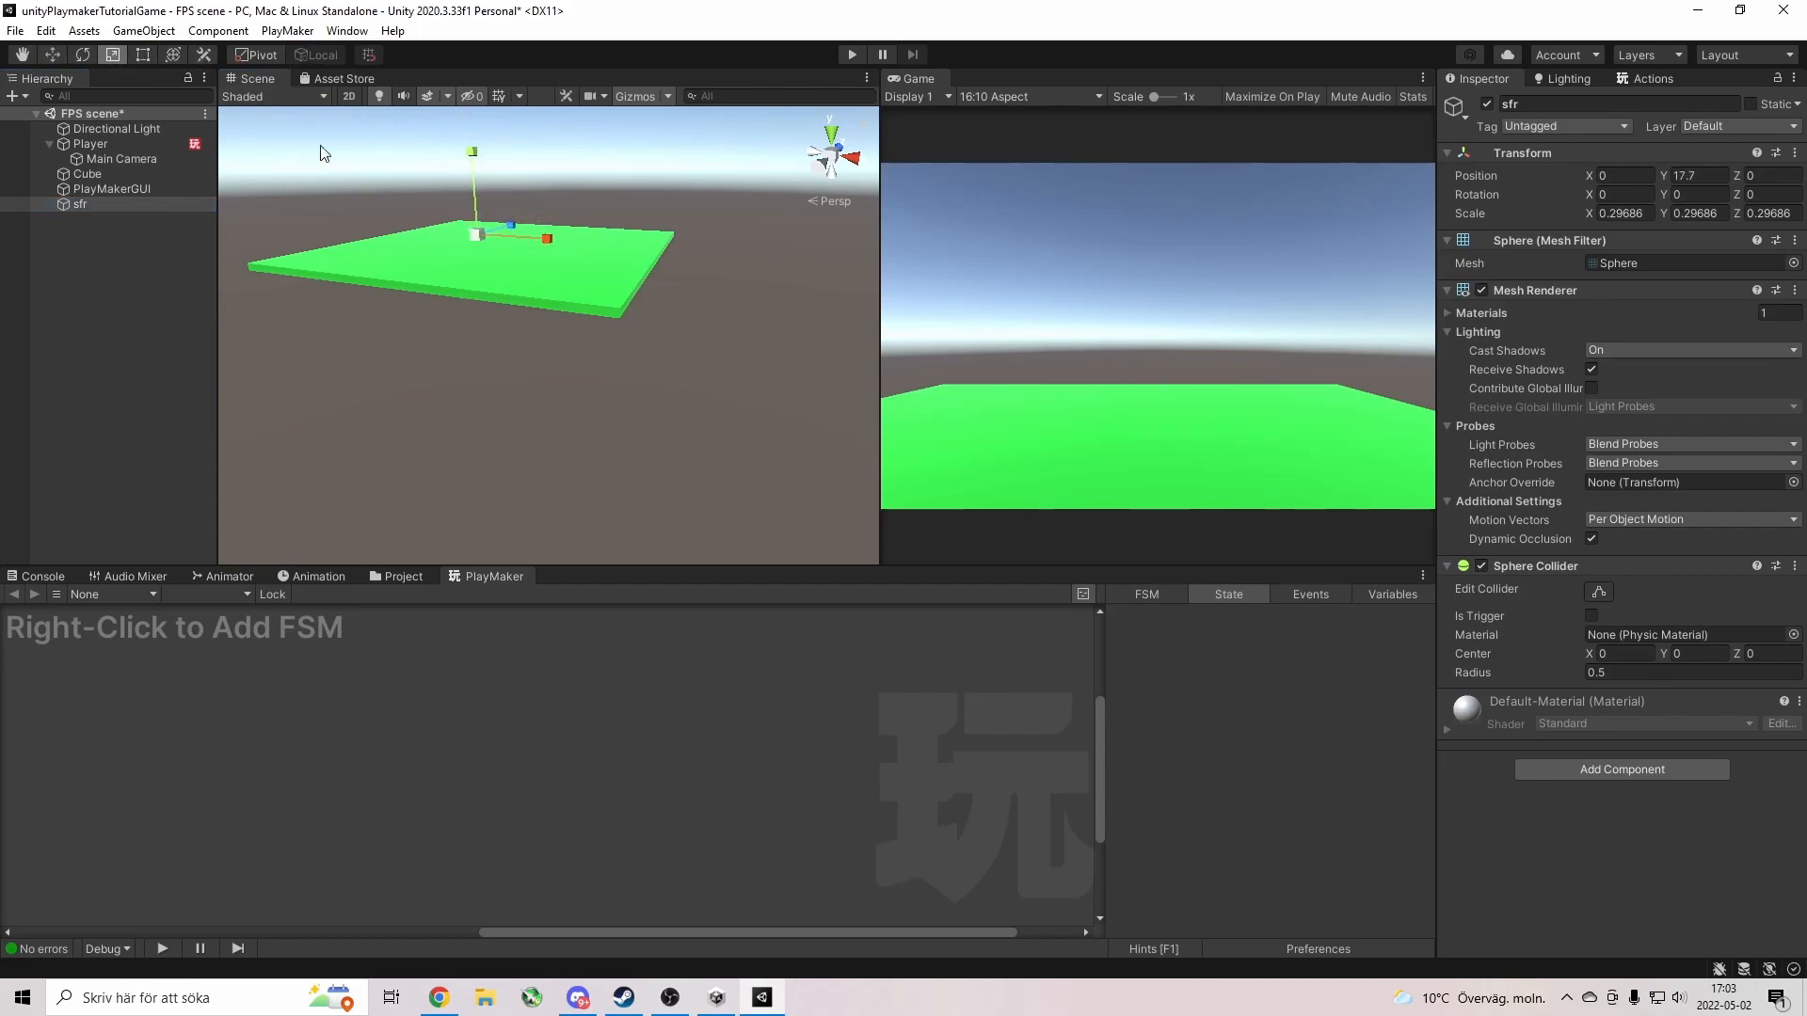
left_click_drag(477, 234, 367, 174)
key("w")
left_click_drag(486, 235, 556, 335)
right_click_drag(557, 335, 570, 461)
key("w")
key("s")
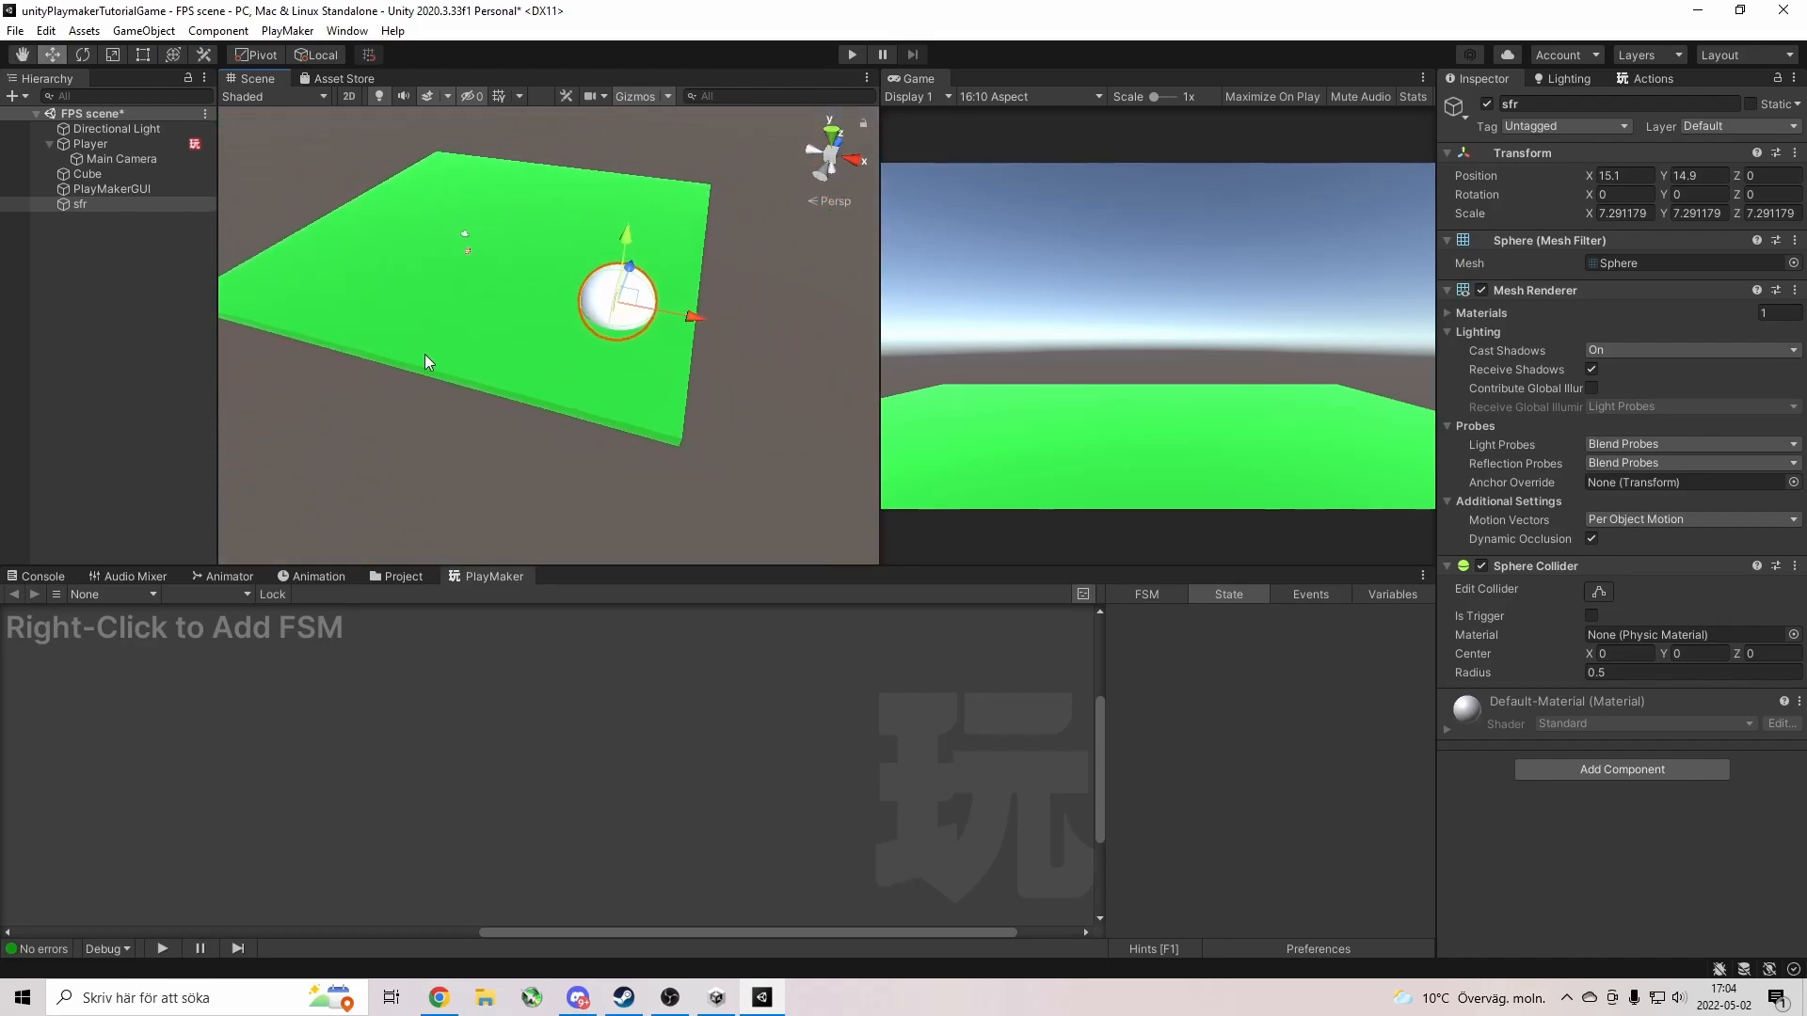
Add a 3D Cube to the scene and name it re.
right_click(95, 207)
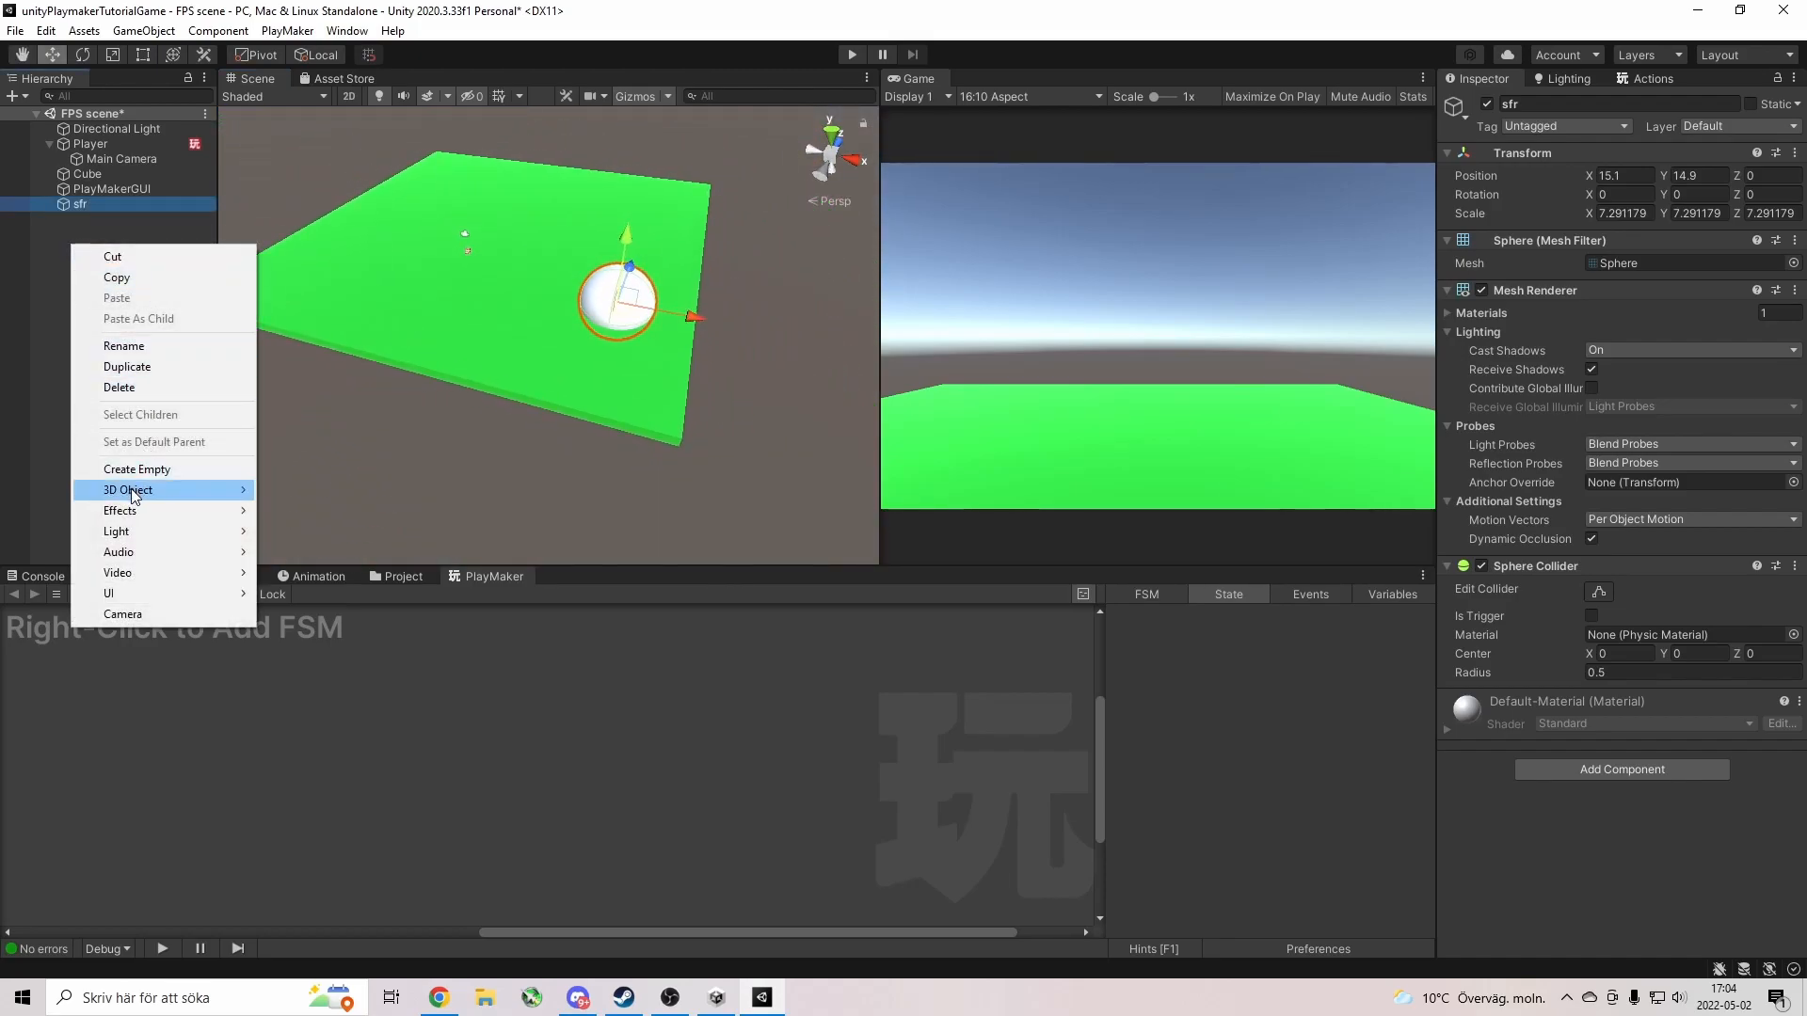
mouse_move(133, 490)
left_click(324, 488)
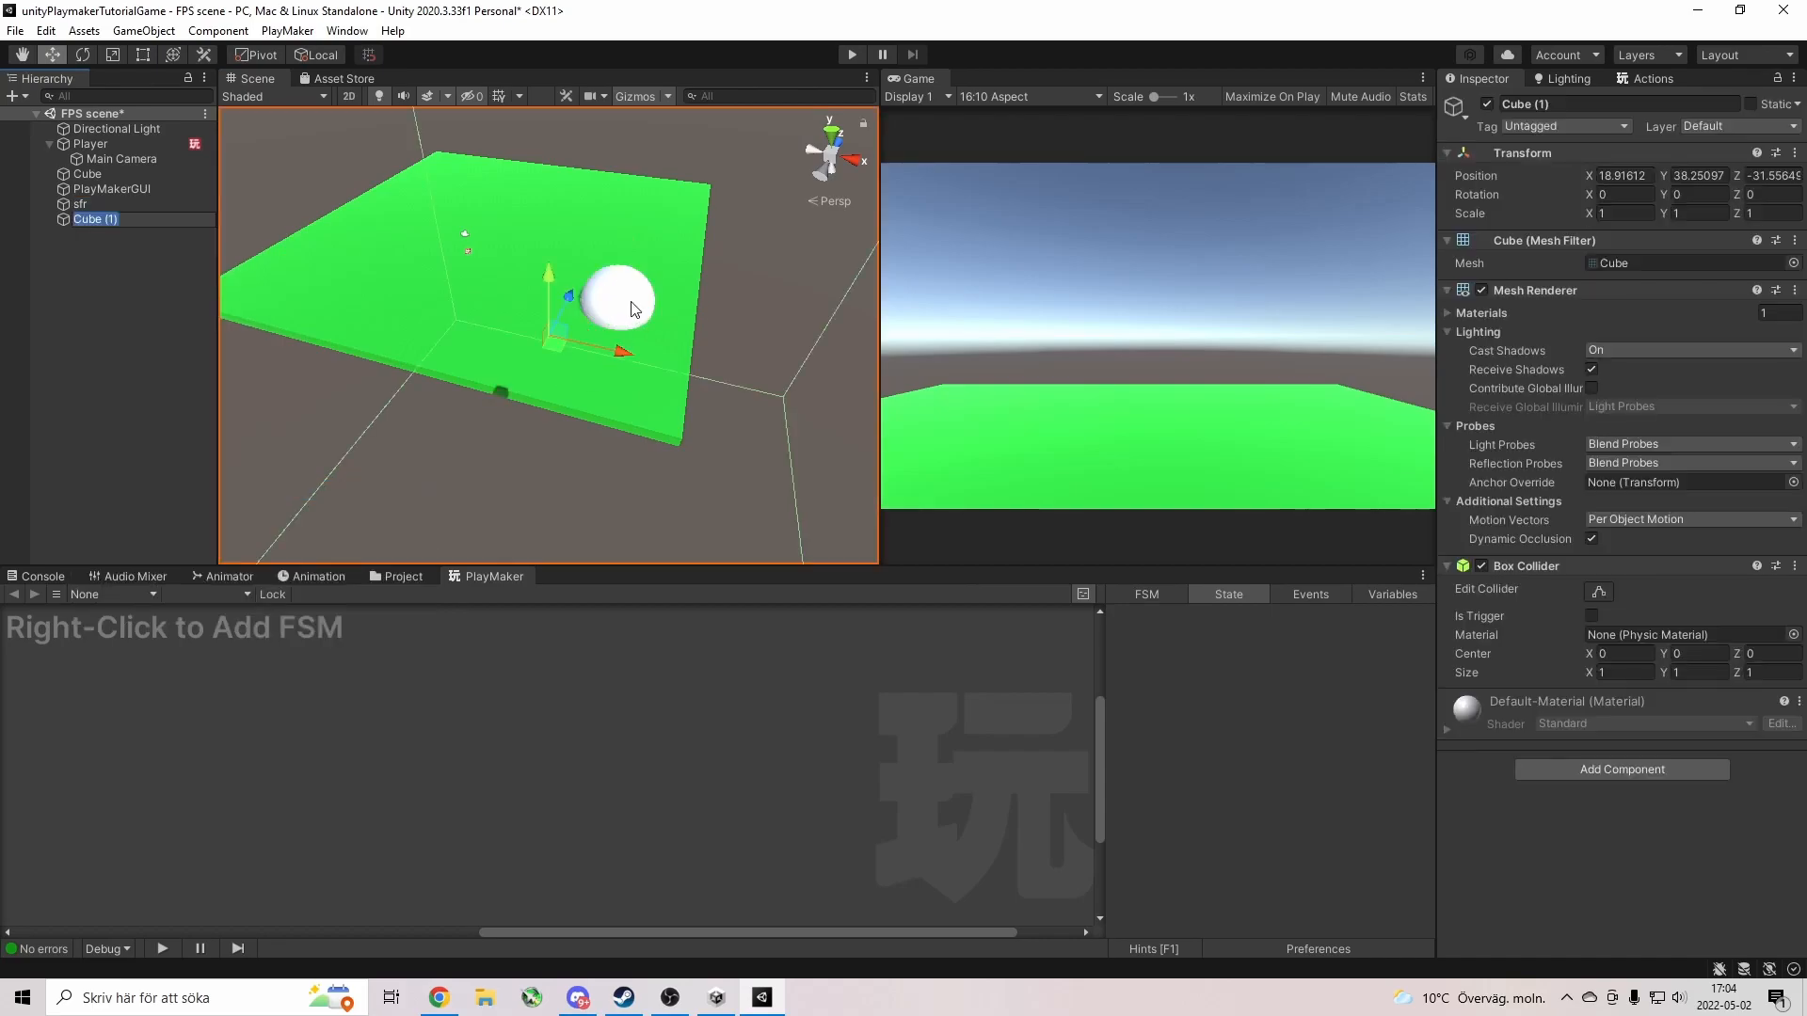
type("re")
left_click(141, 294)
Shrink the re cube to a tiny block, raise it to Y 37.996, and start Play mode.
left_click(98, 219)
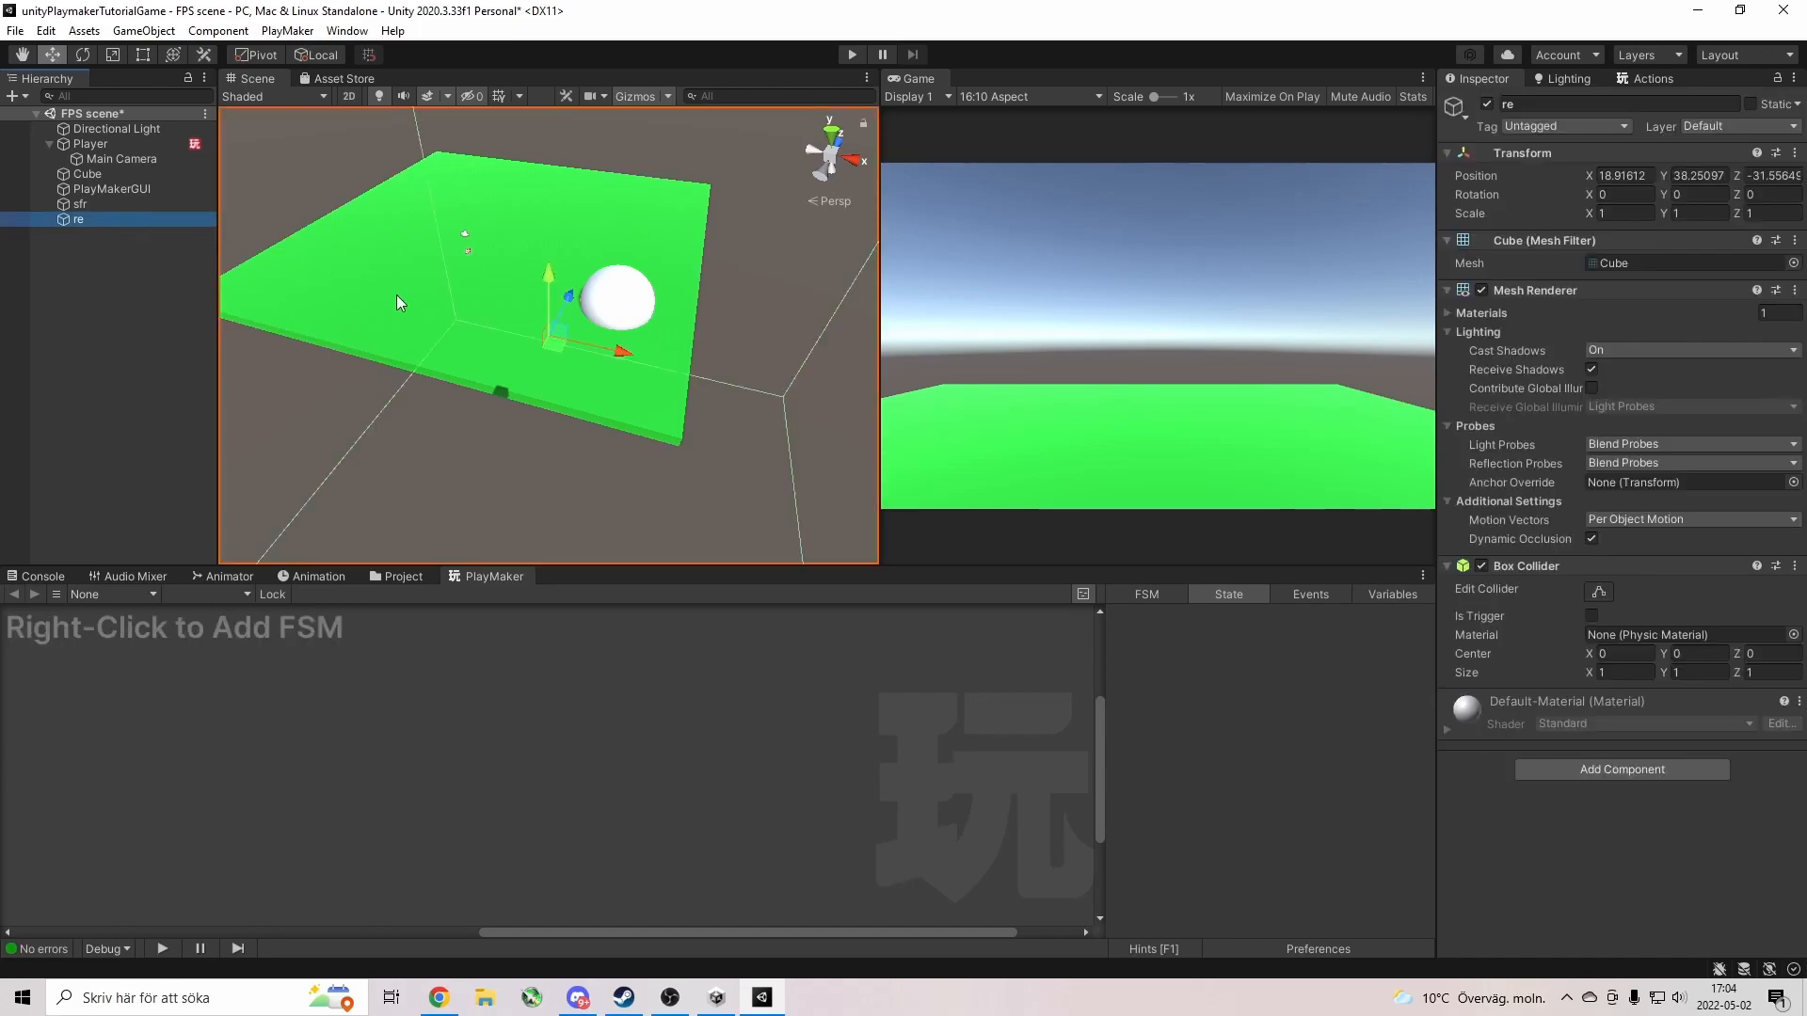
key("r")
left_click_drag(553, 341, 664, 193)
key("w")
mouse_move(585, 114)
left_mouse_down()
mouse_move(564, 315)
mouse_move(570, 94)
left_mouse_up()
right_click_drag(572, 117, 337, 246)
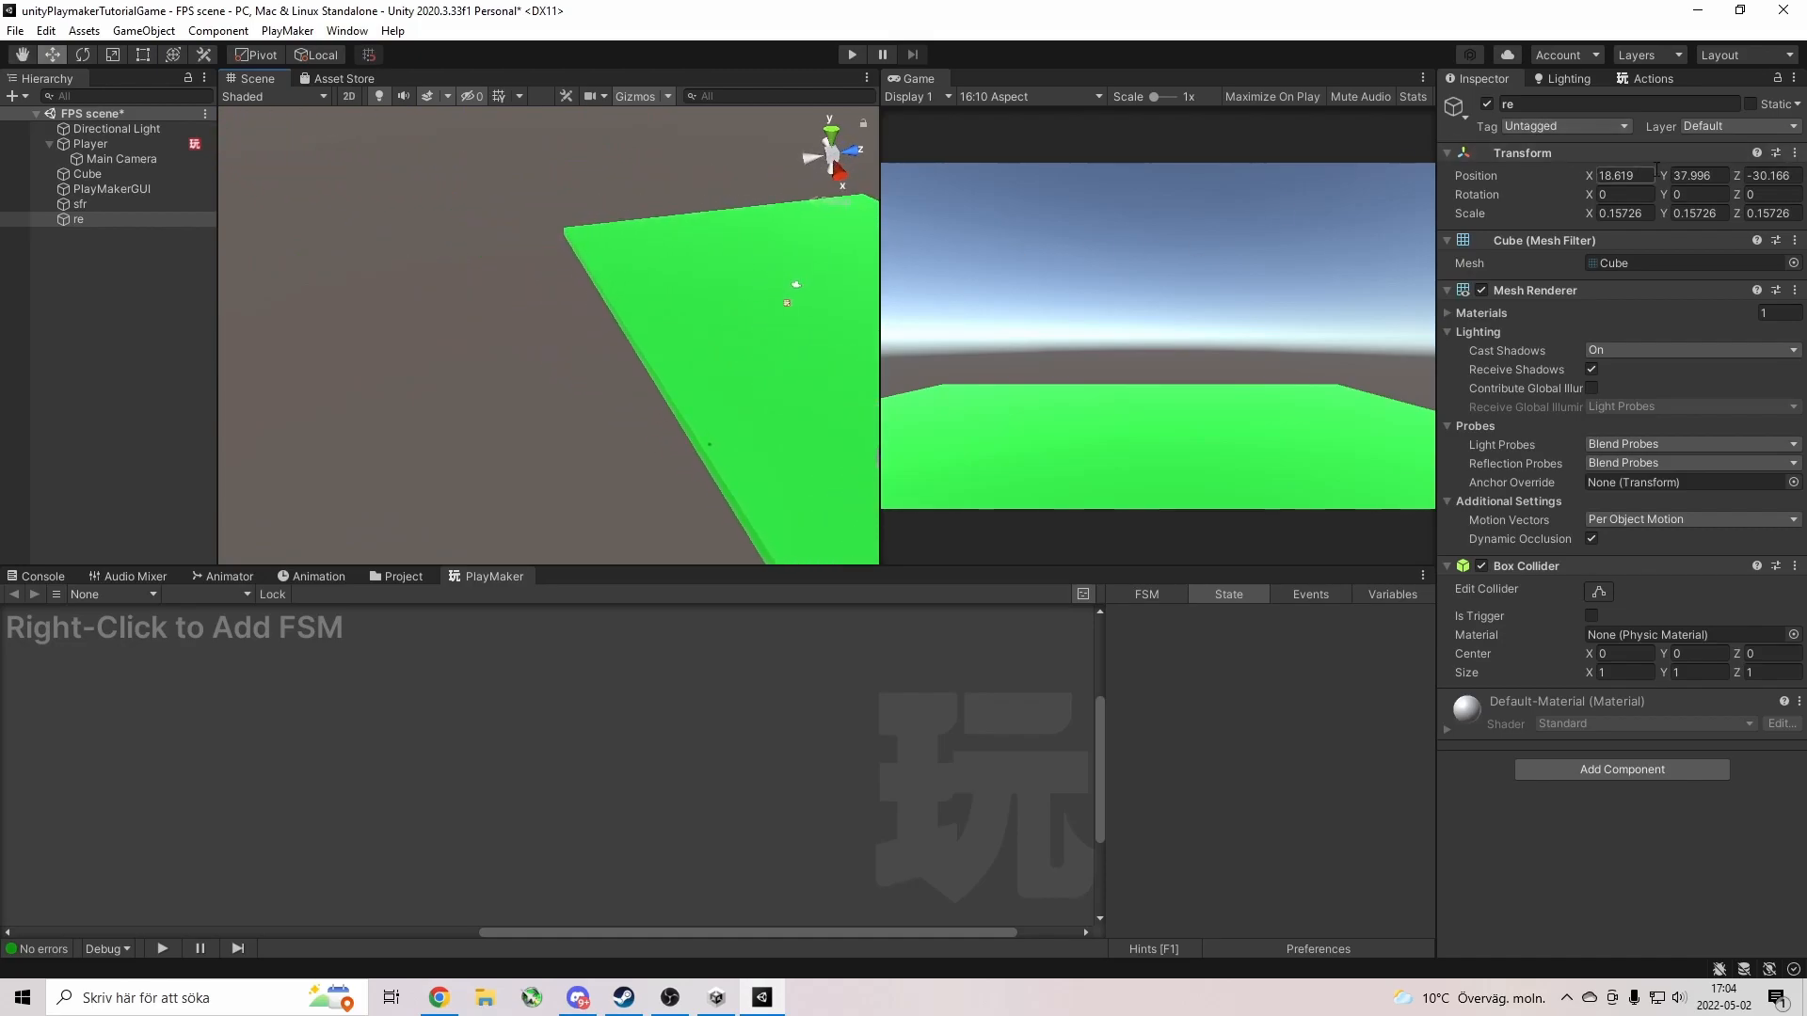
left_click(851, 55)
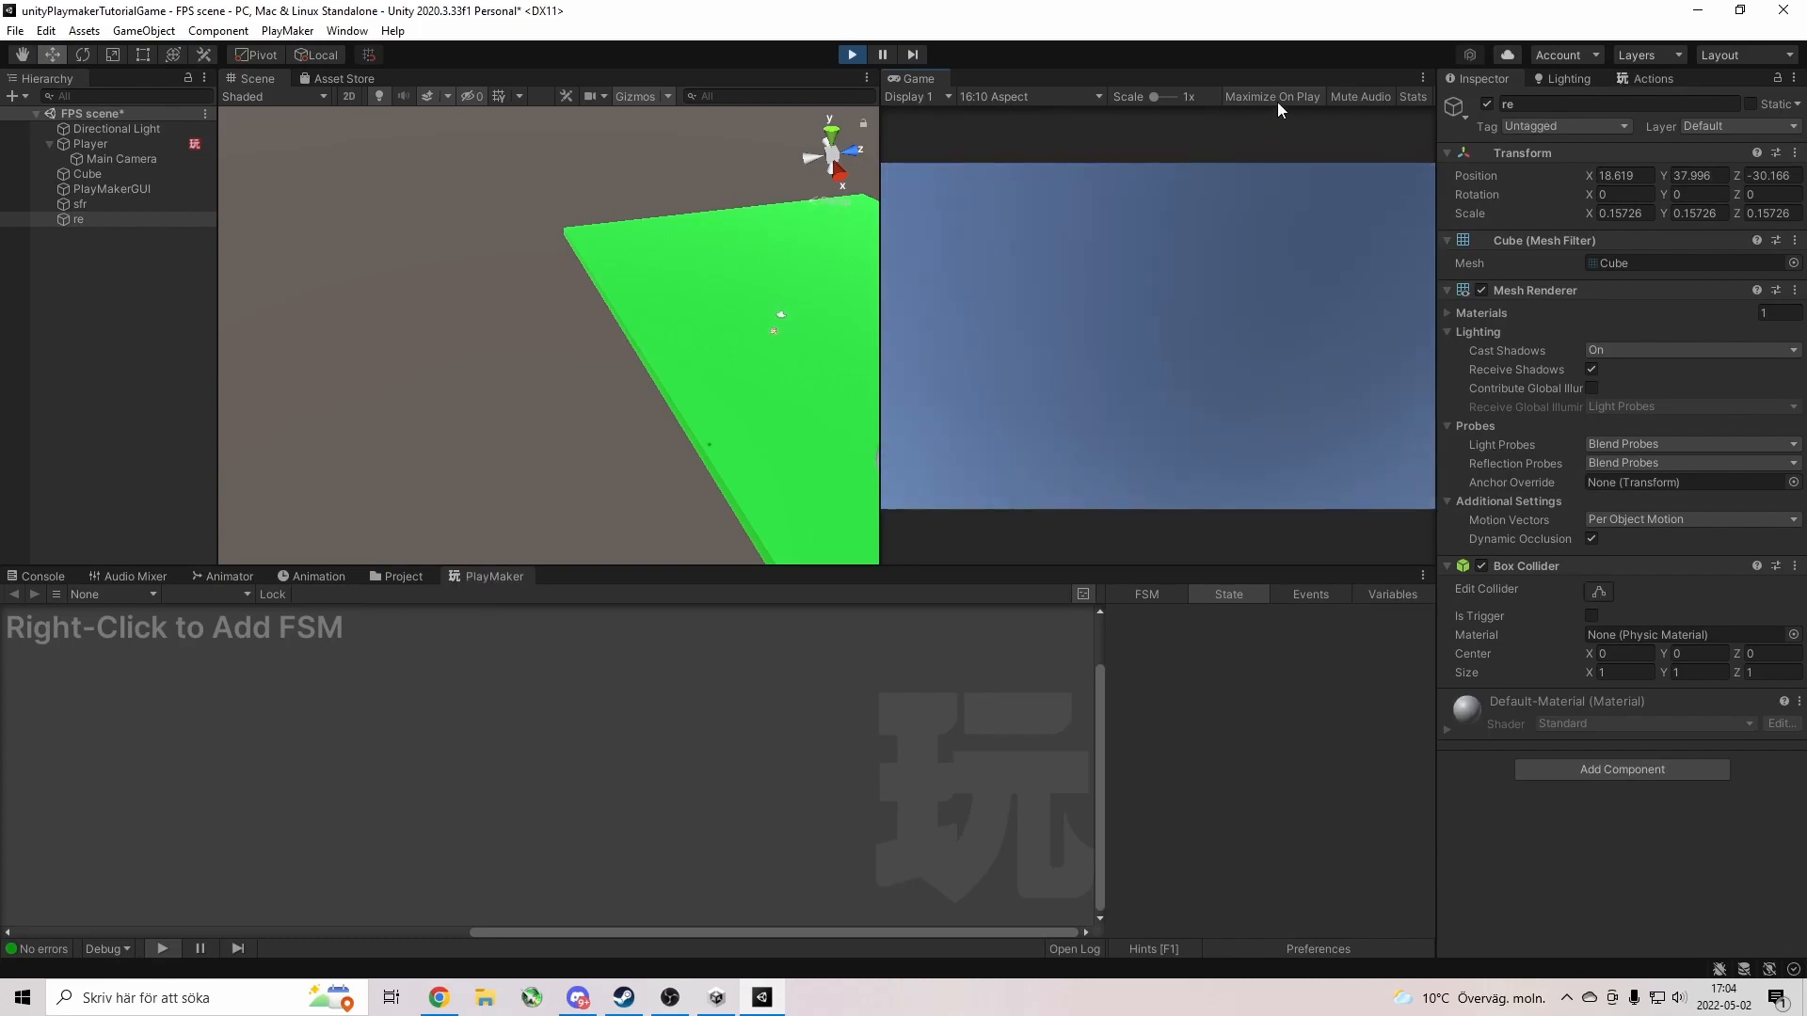
Restart the game maximized with Ctrl+P and walk over the green platform toward the white sphere.
left_click(853, 55)
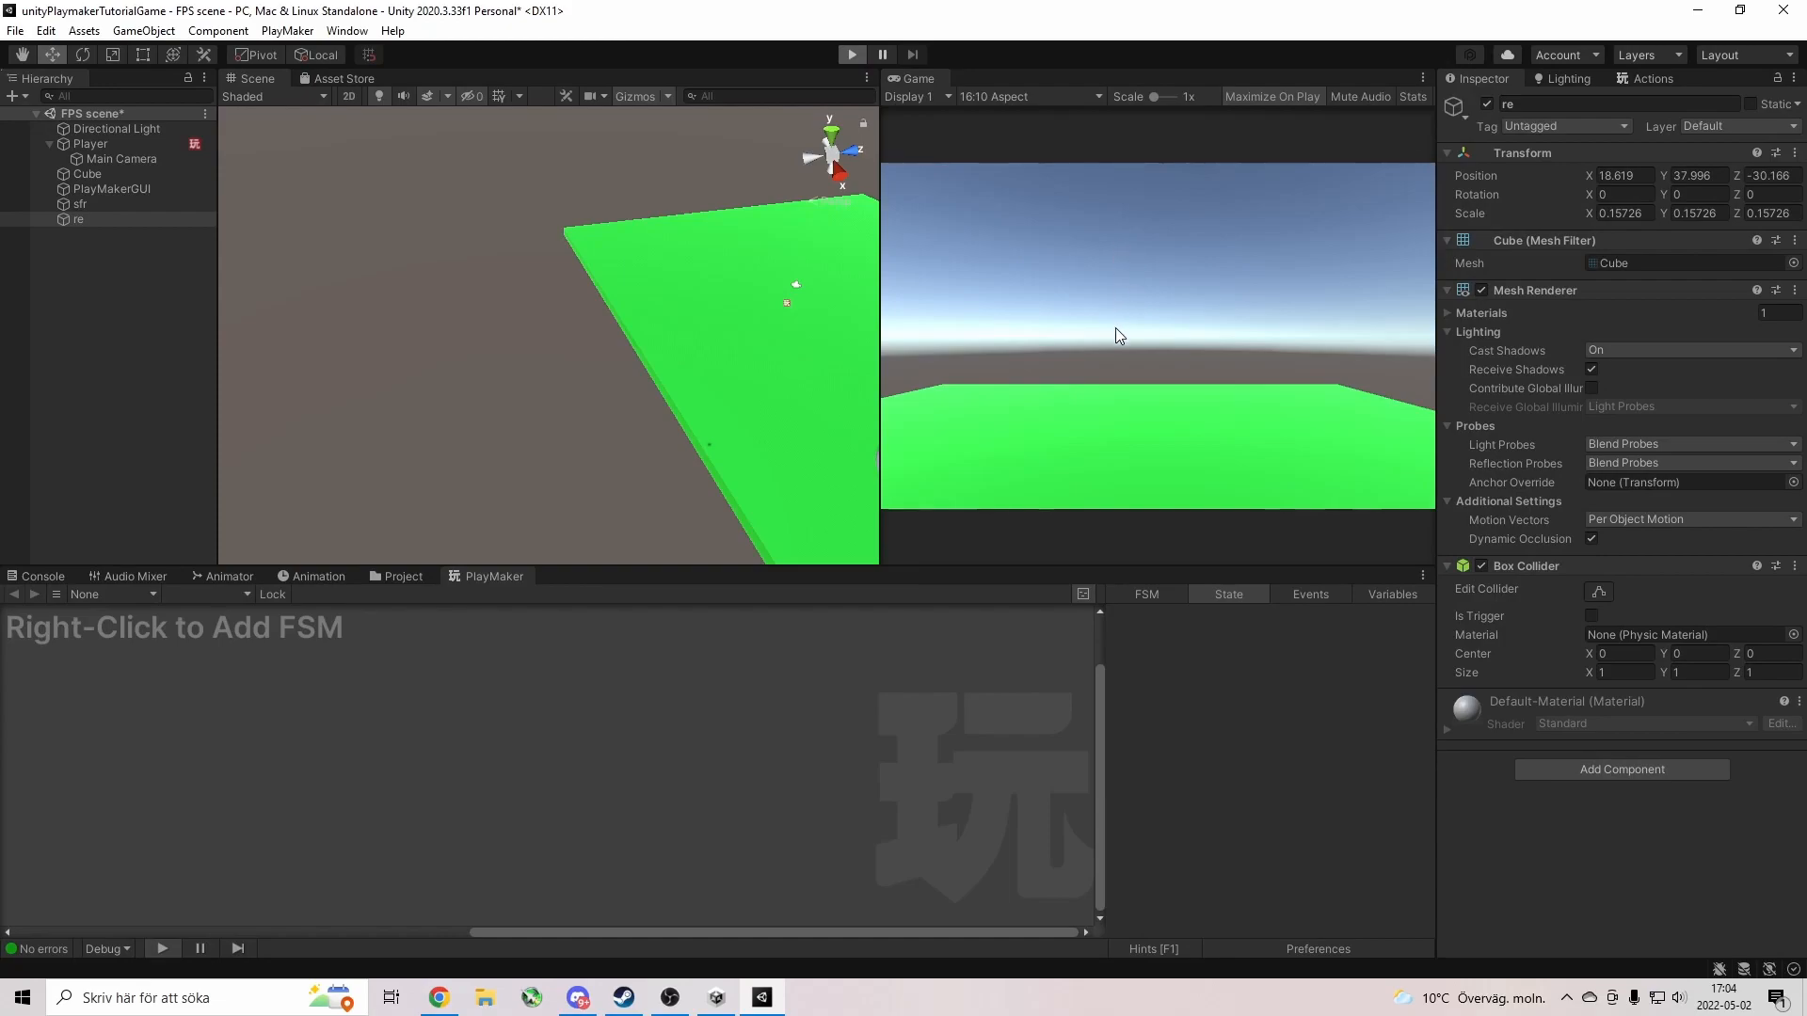
key("ctrl+p")
key("w")
key("w")
key("s")
key("w")
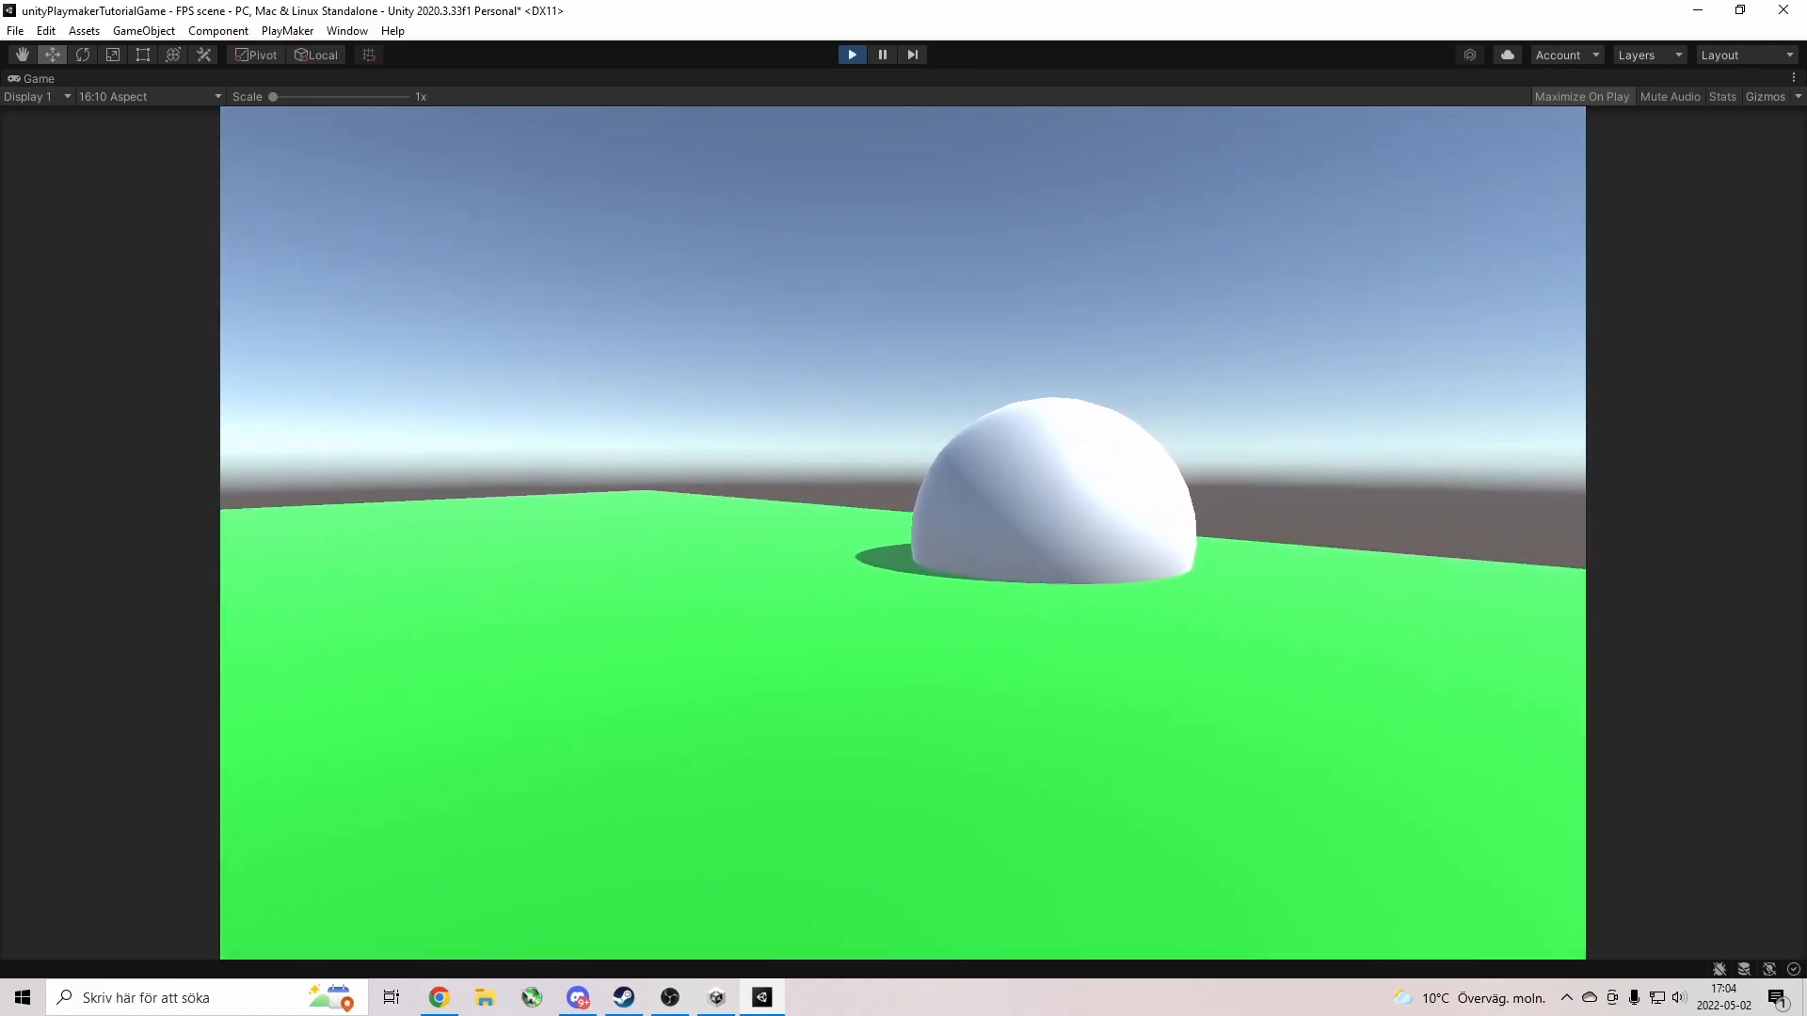
key("w")
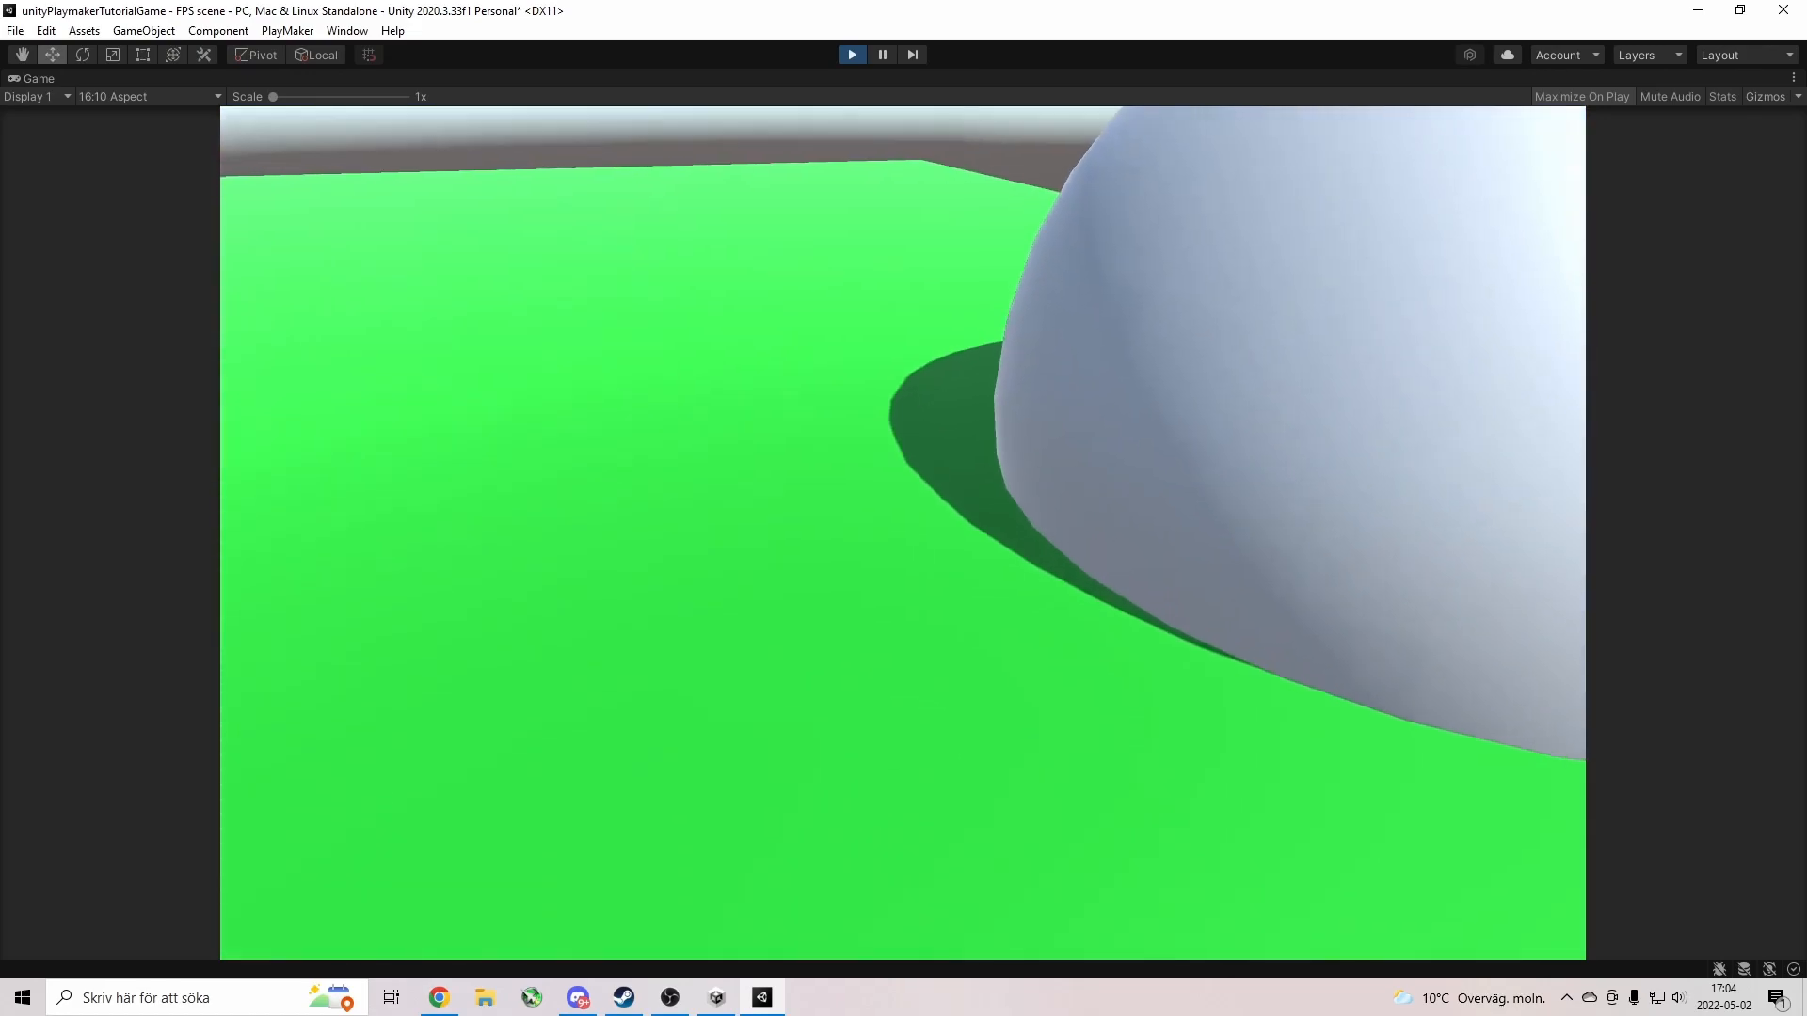
Strafe and walk around the white sphere, release the cursor, and stop the game.
key("d")
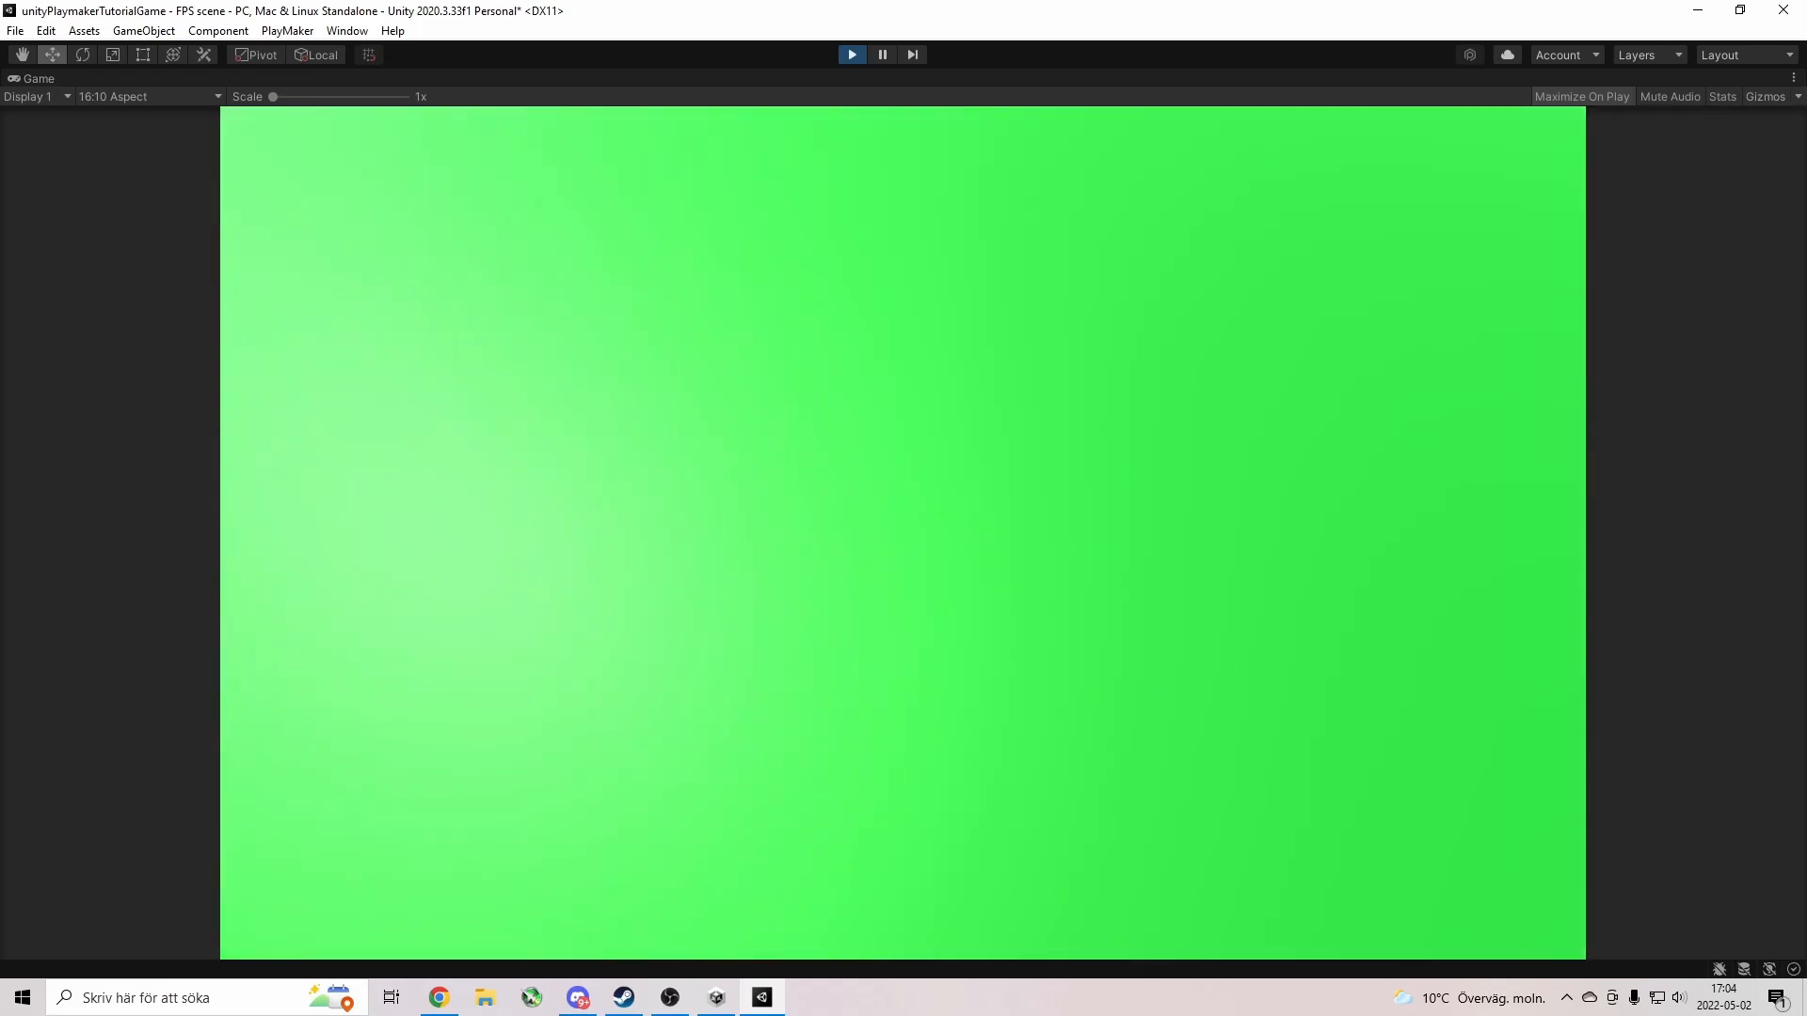
key("w")
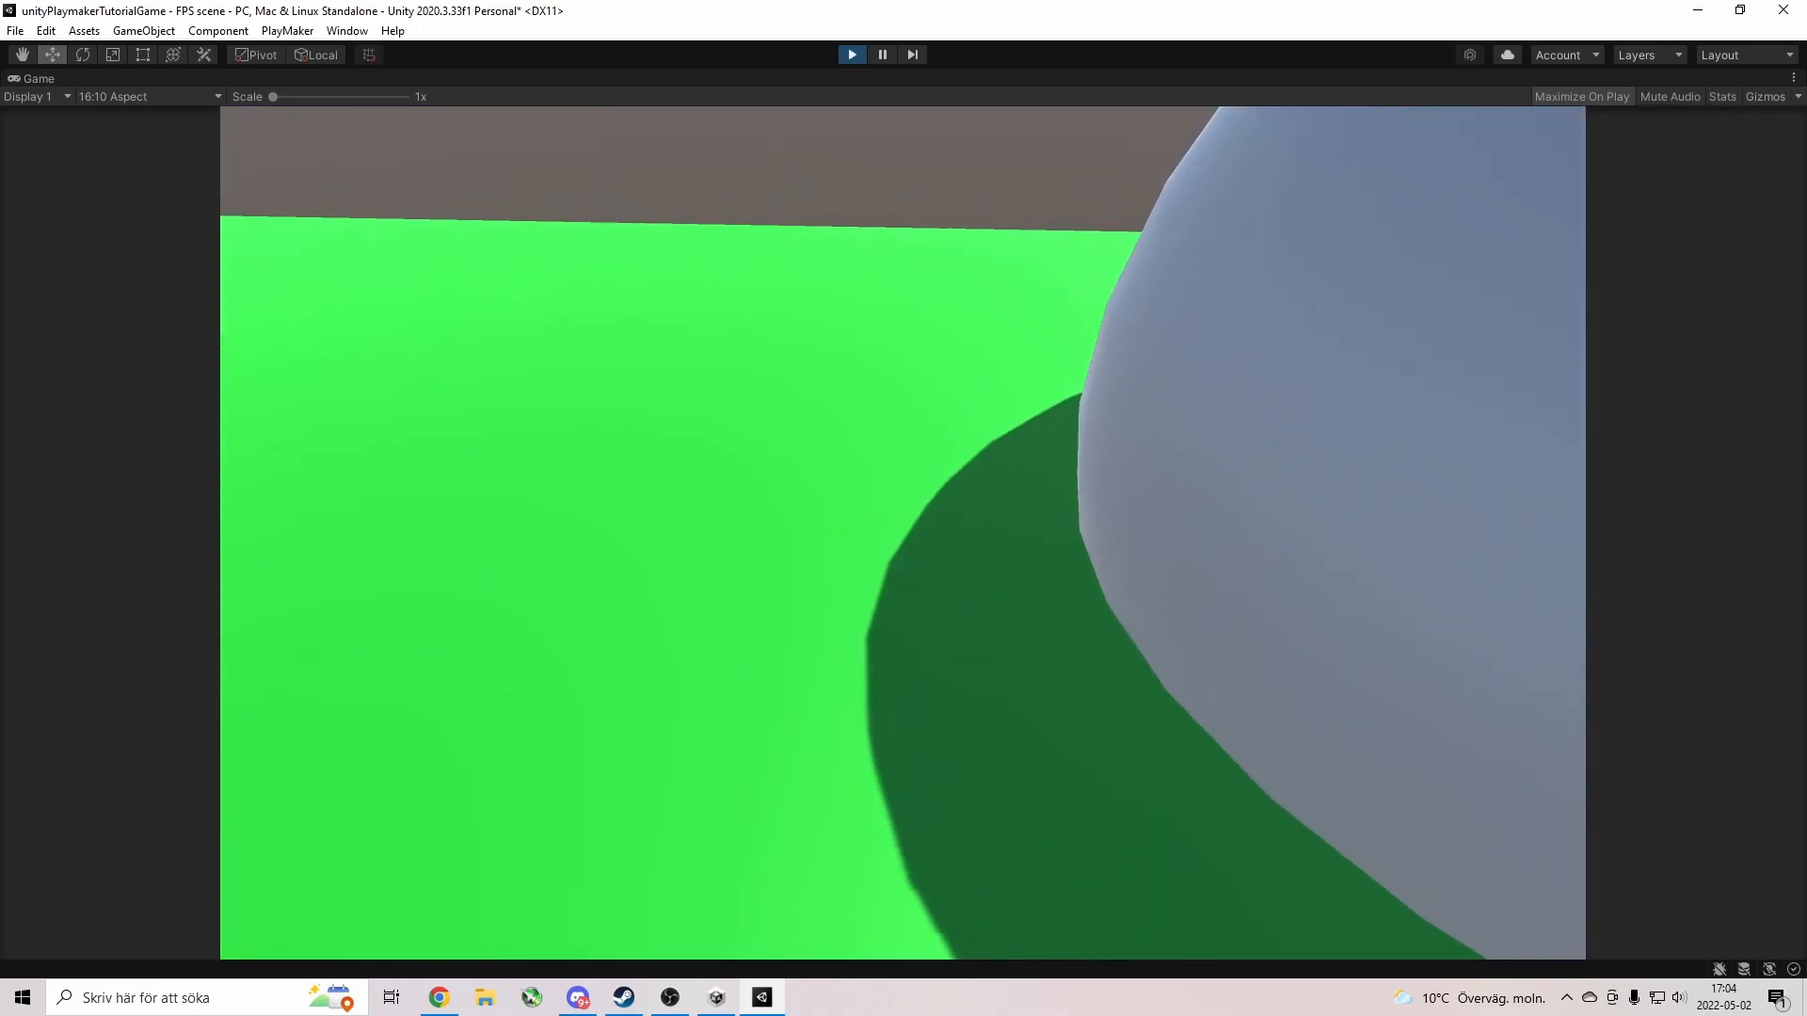
key("w")
key("s")
key("a")
key("d")
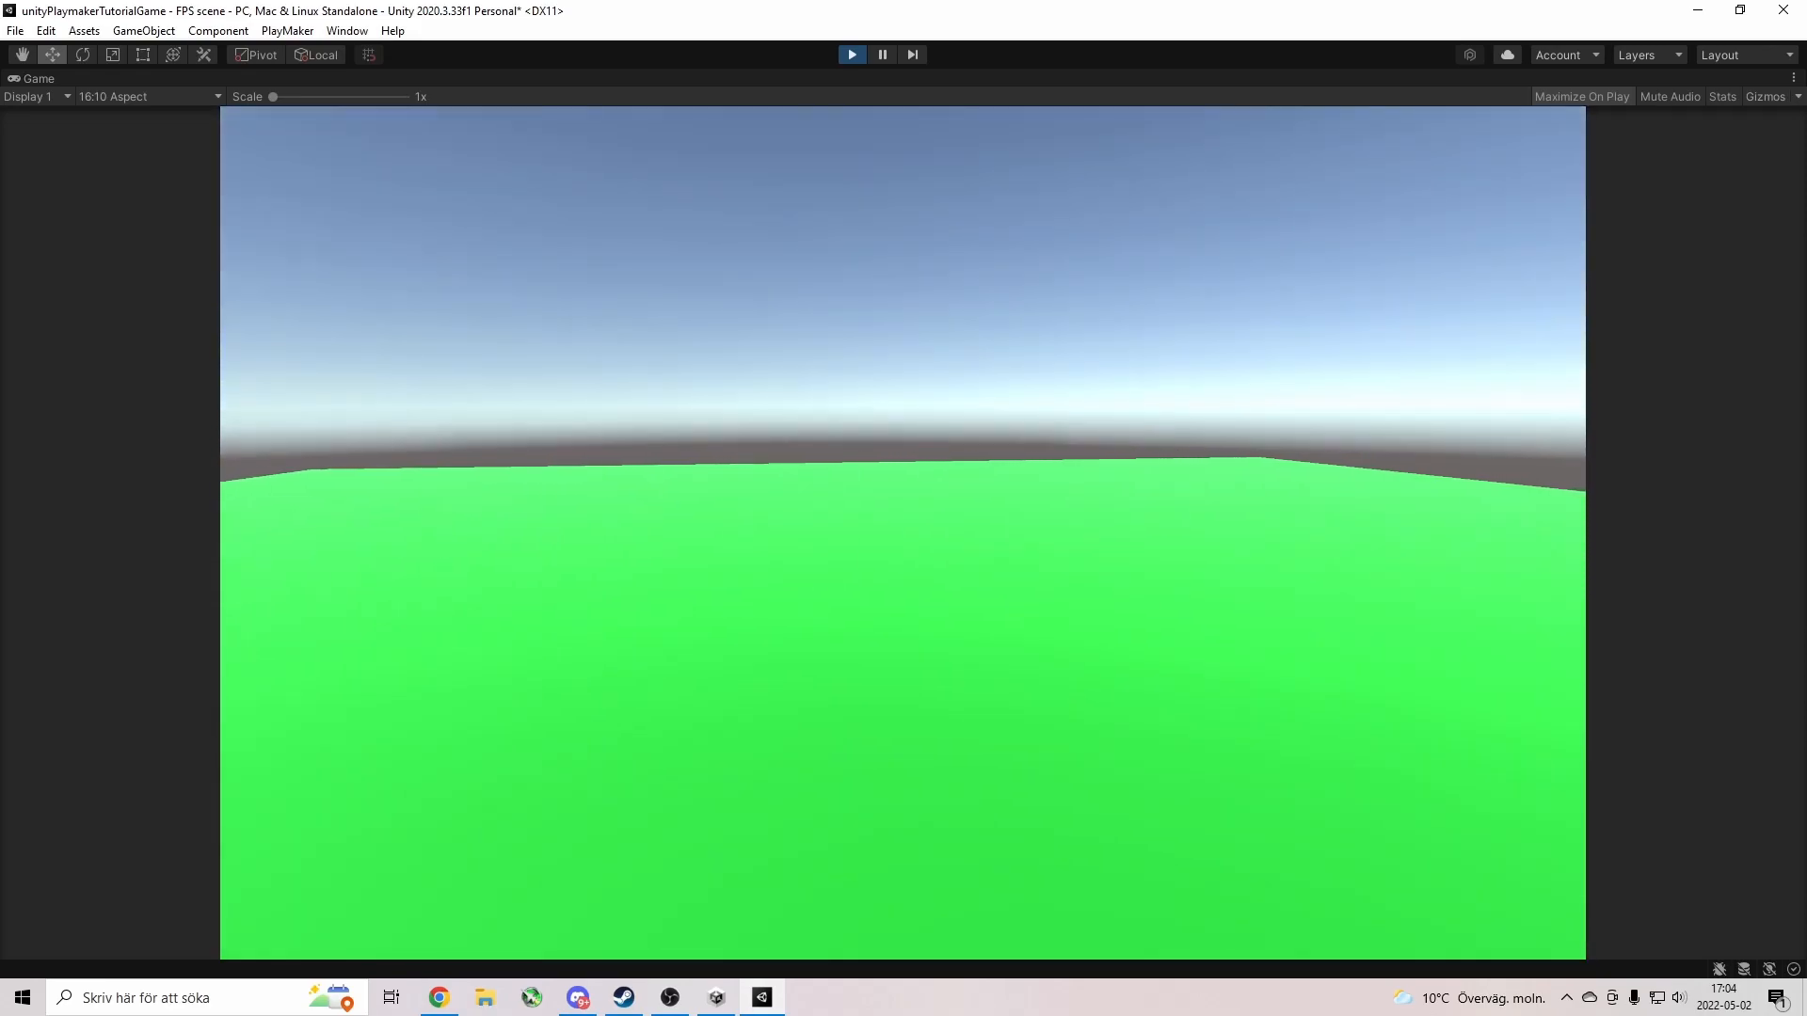
key("Escape")
left_click(852, 55)
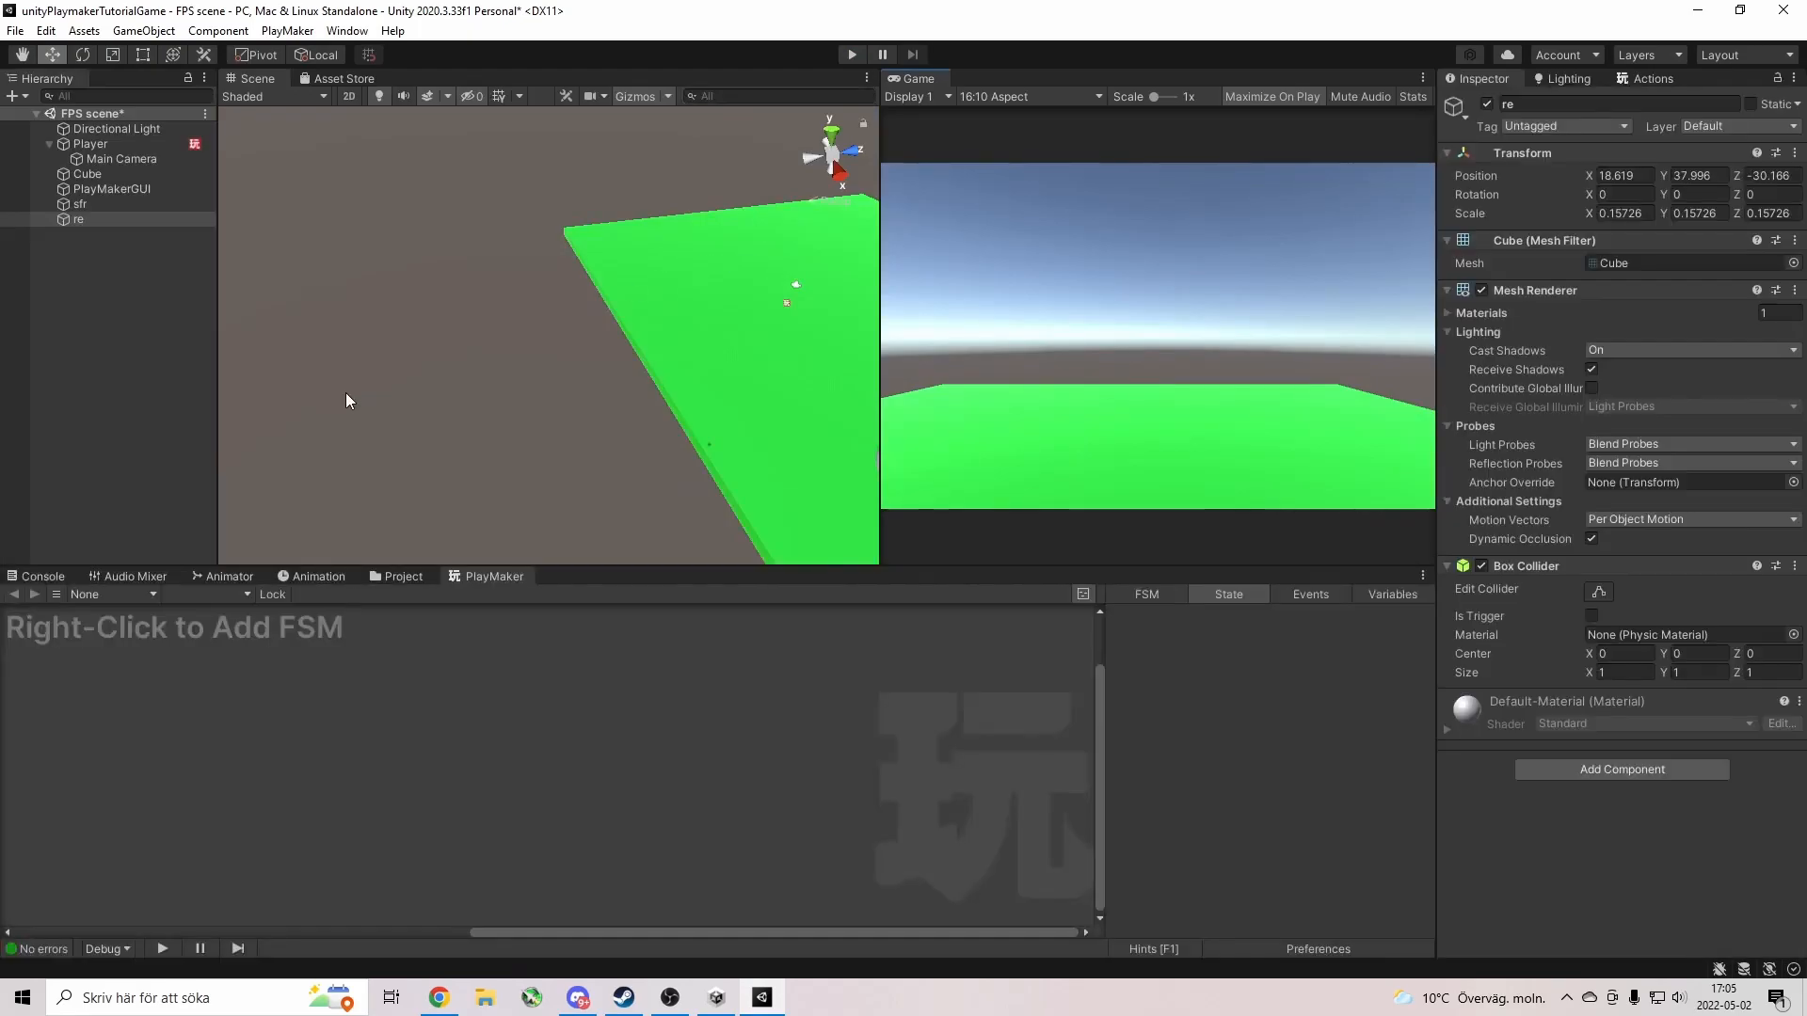
Add a new Terrain object to the scene and name it World.
right_click(130, 287)
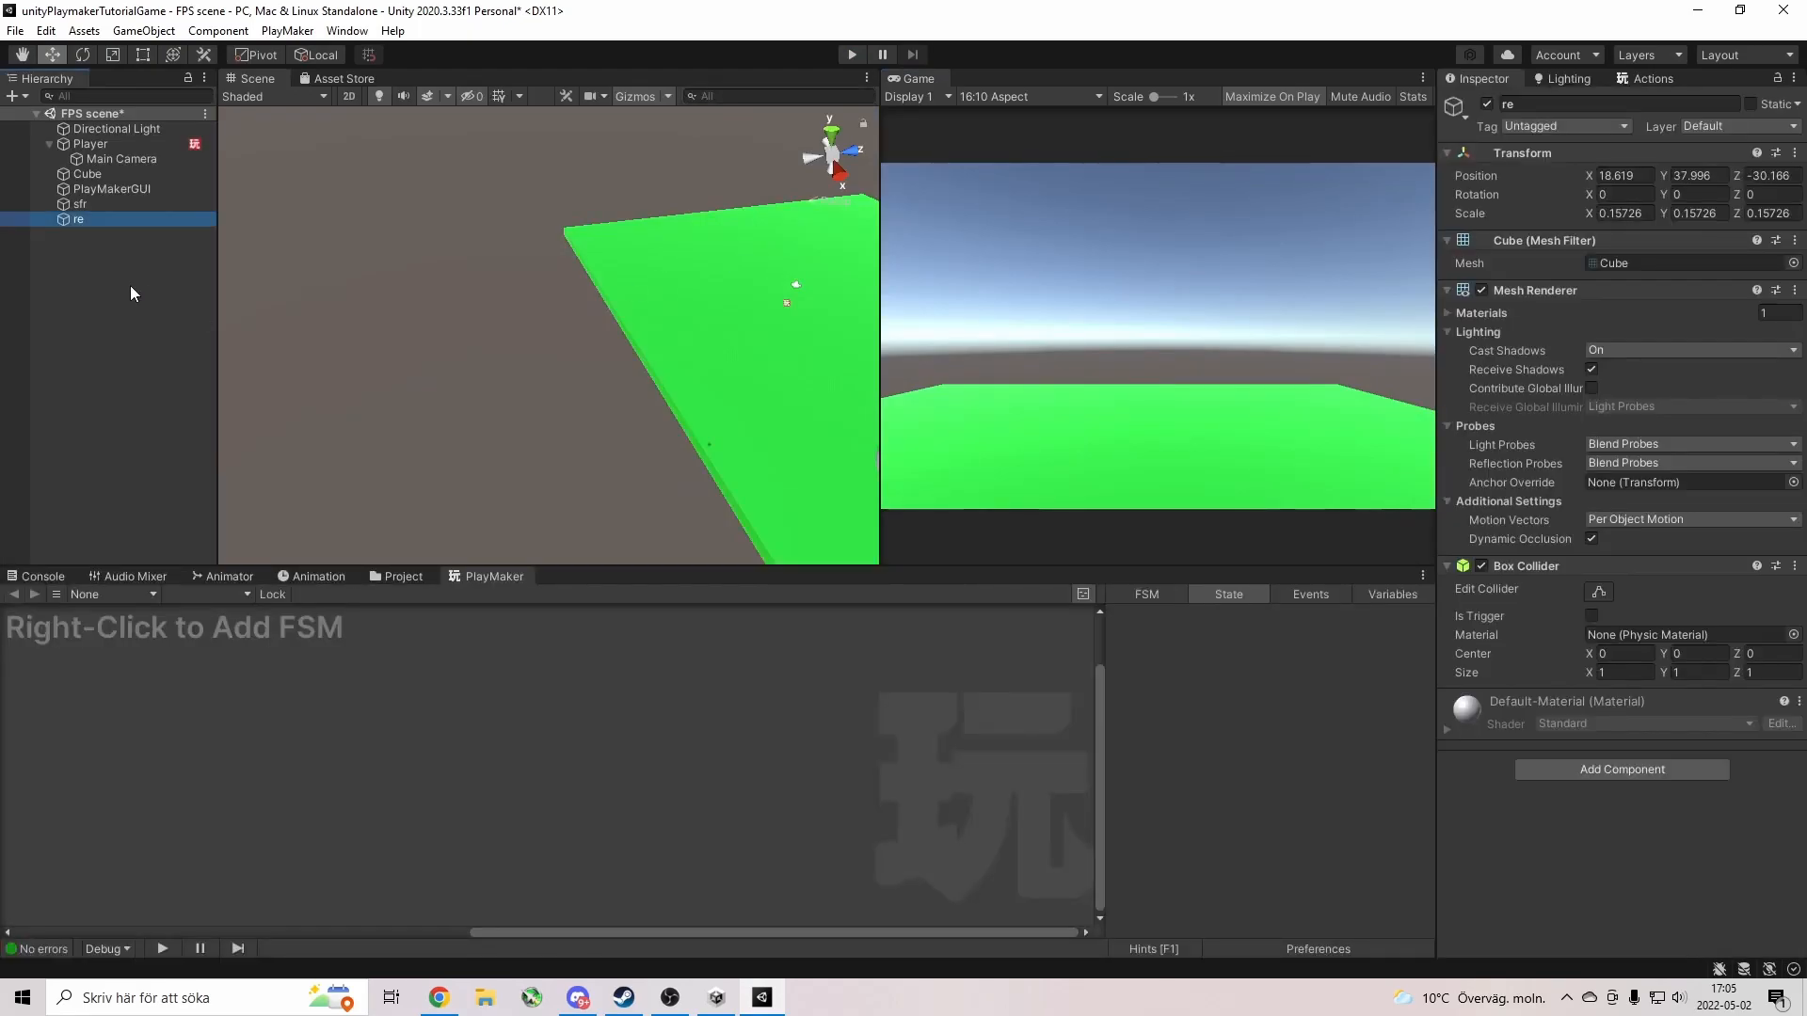
right_click(99, 329)
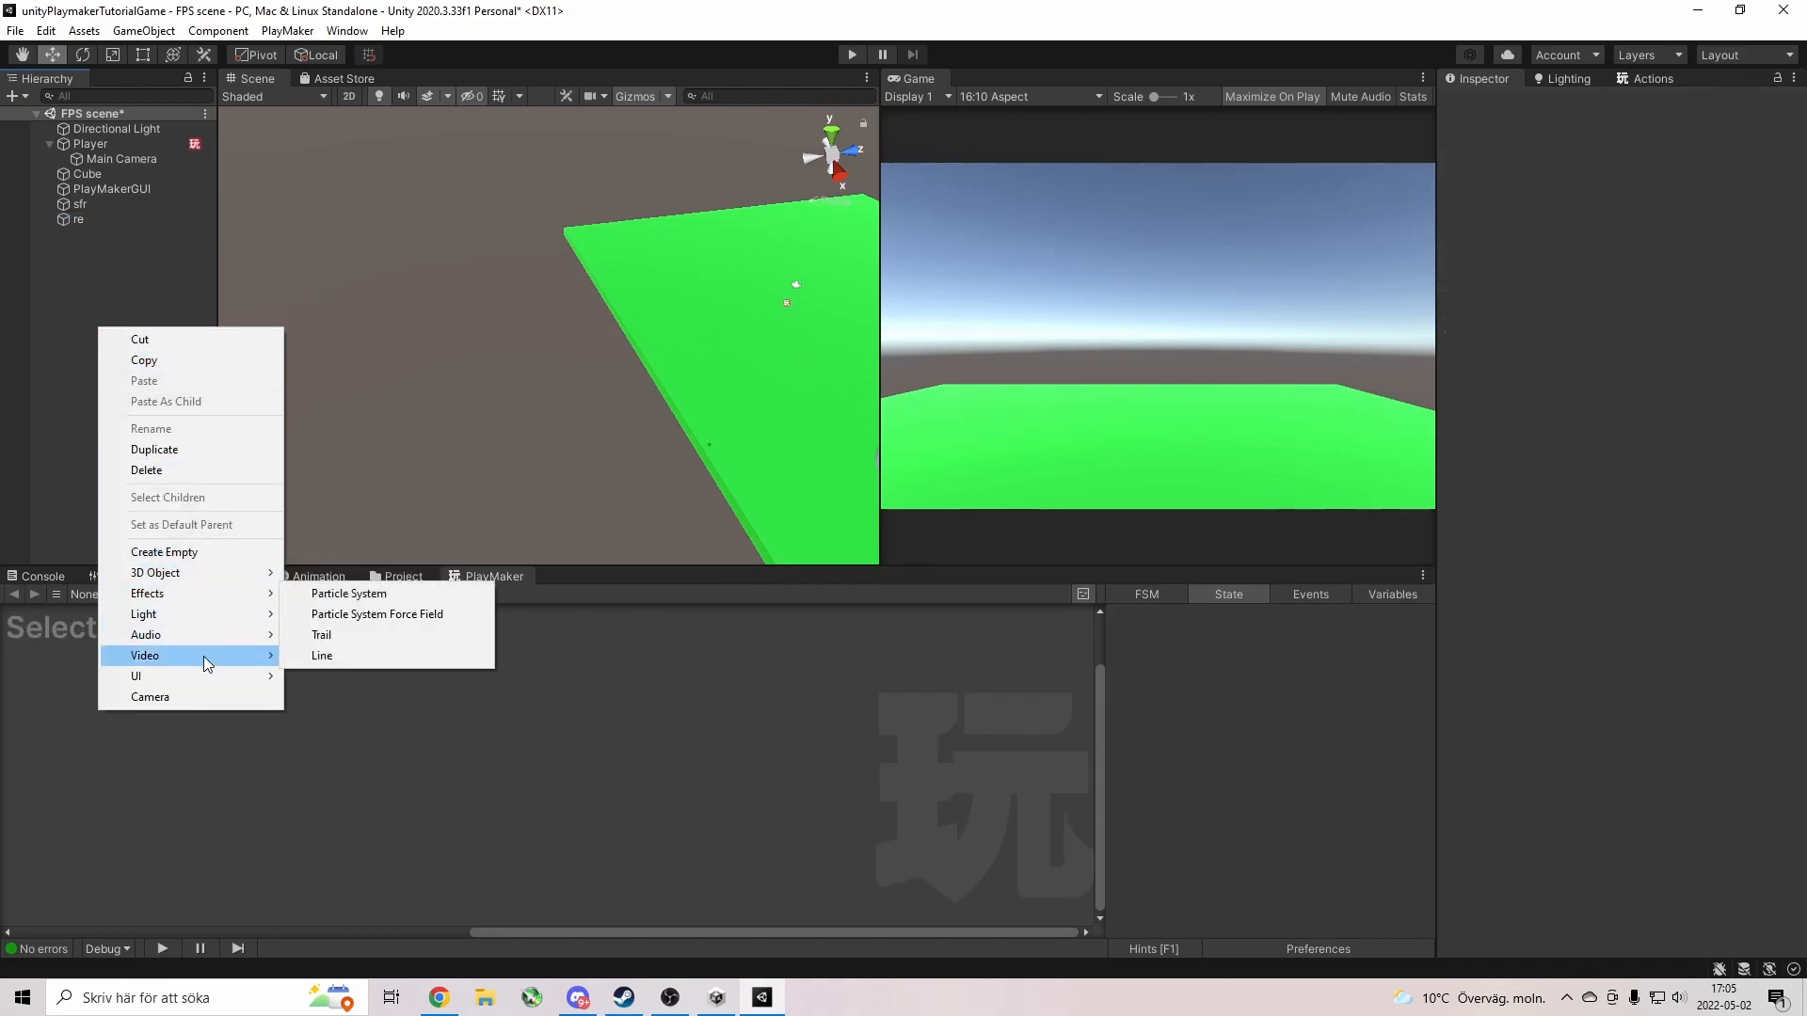
mouse_move(216, 573)
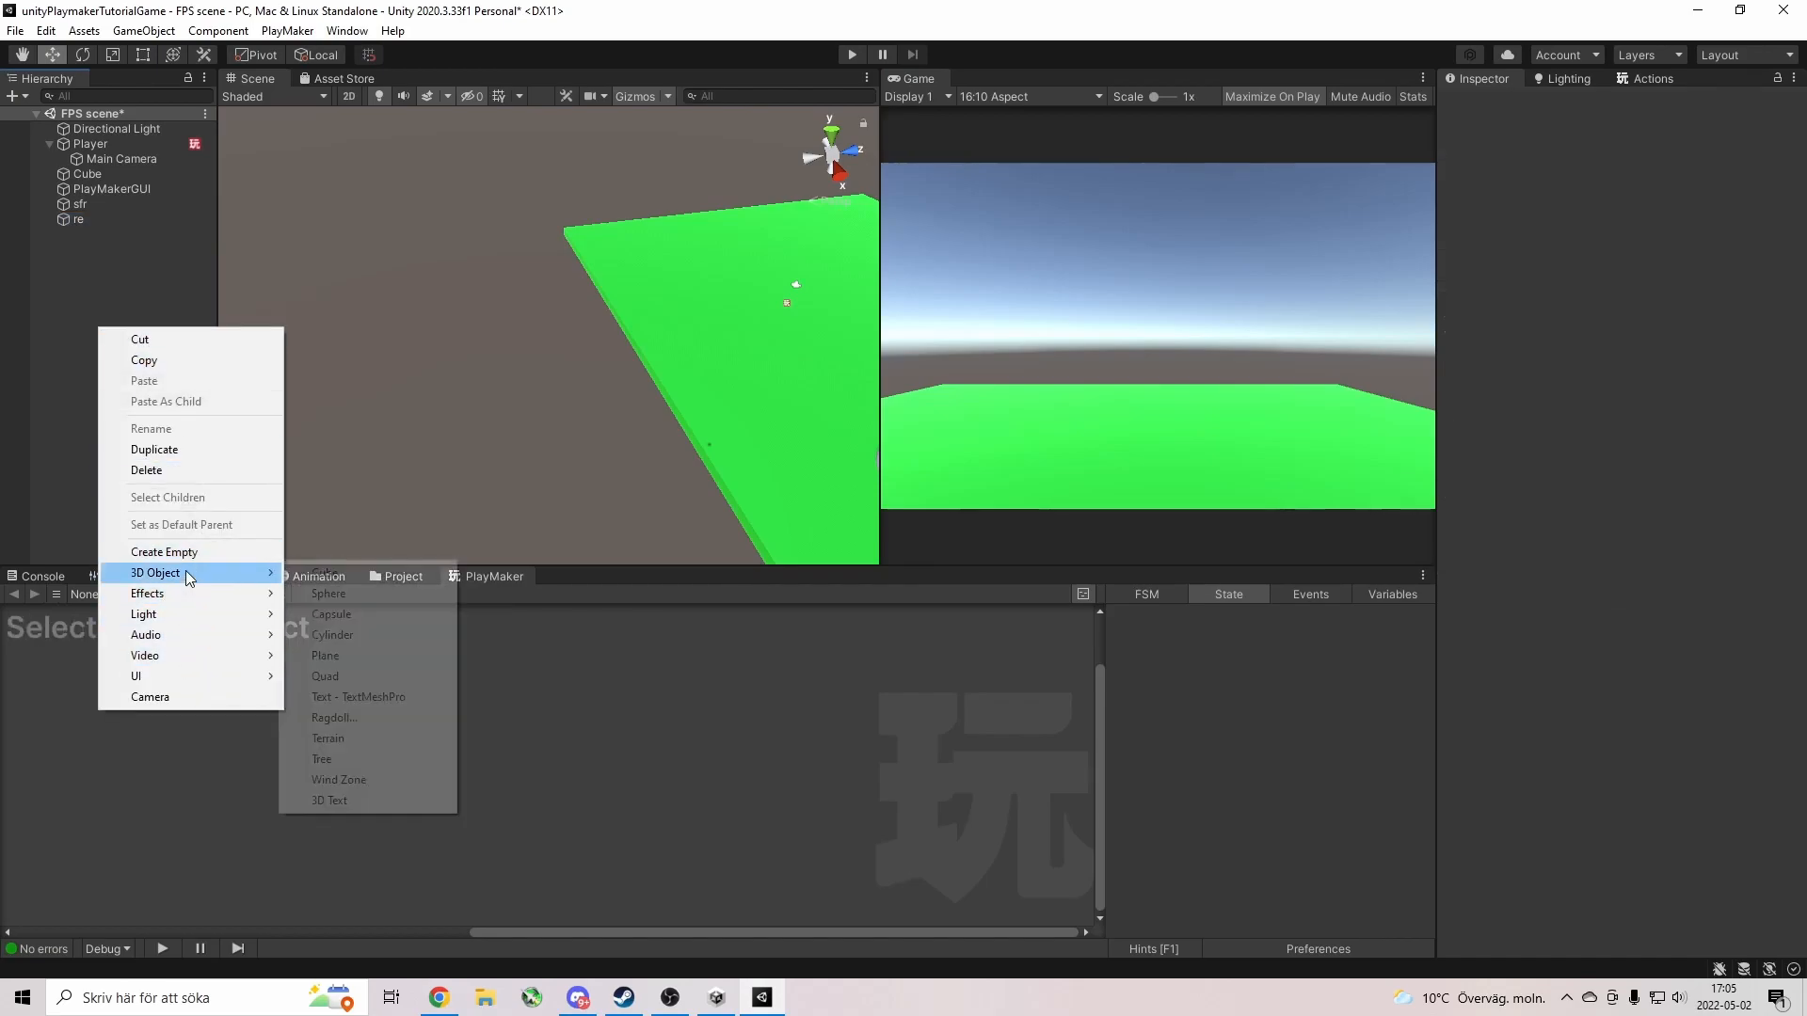
left_click(354, 740)
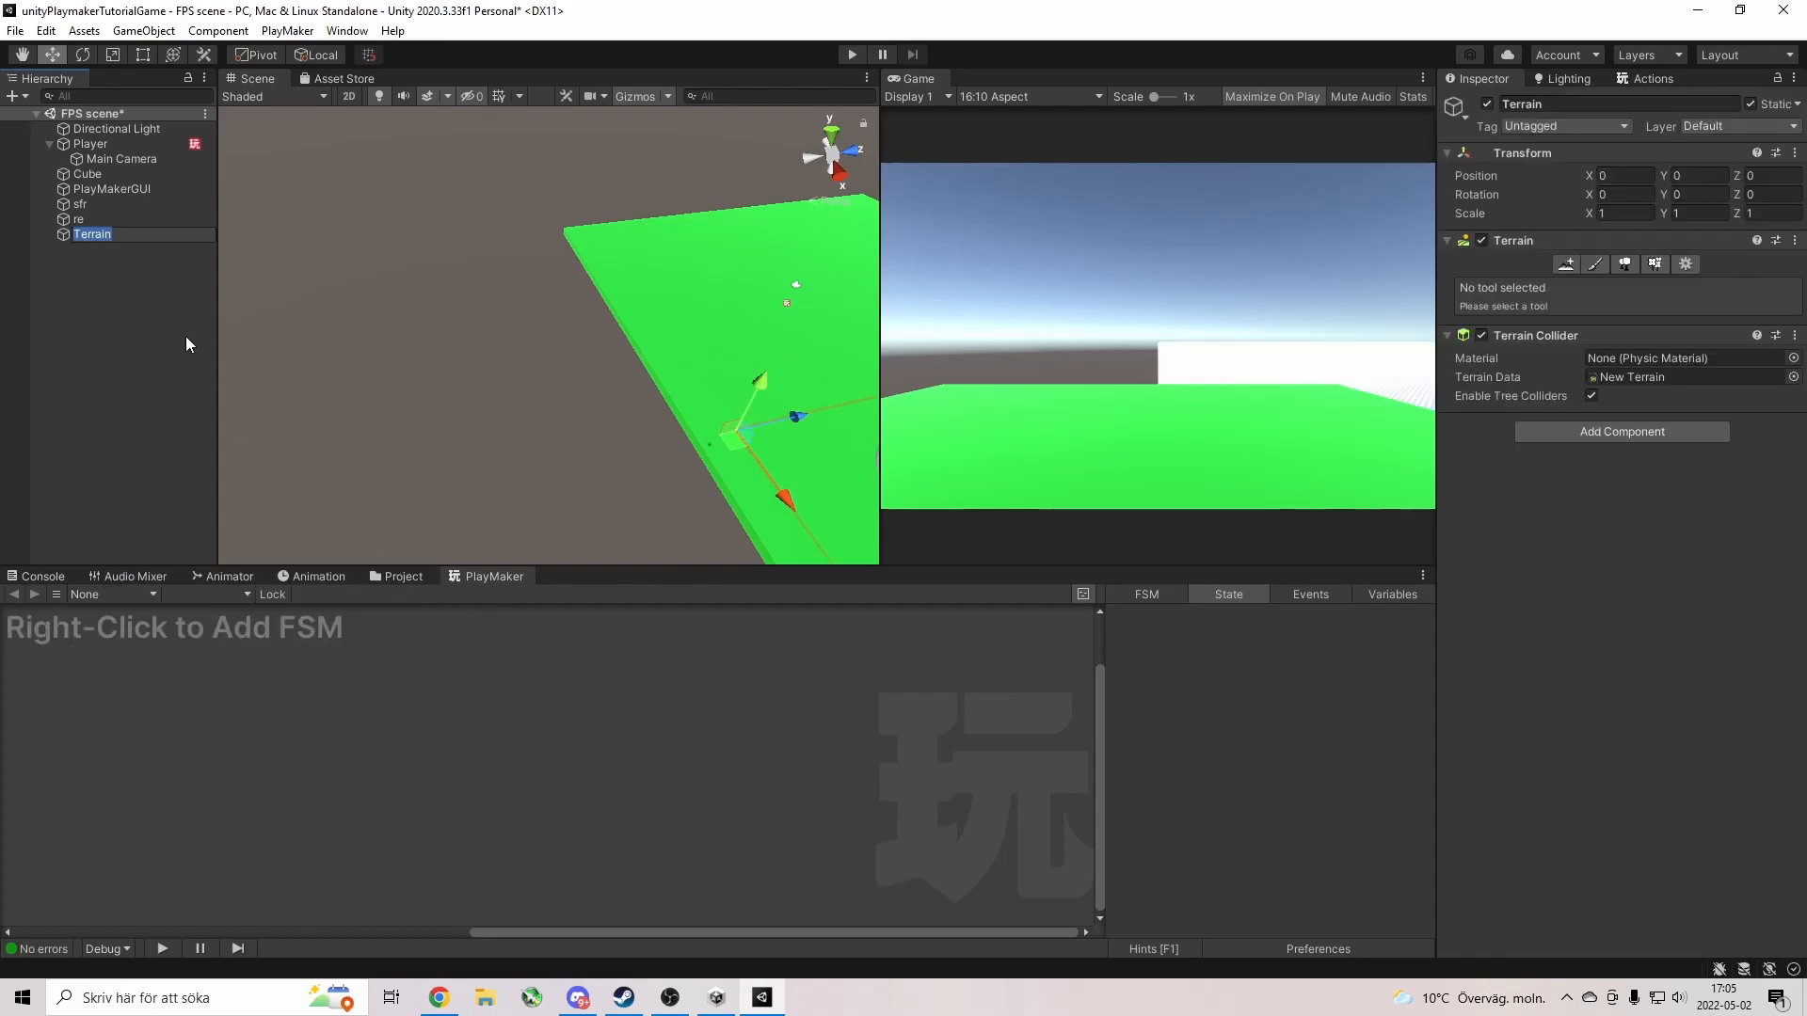
type("World")
key("Return")
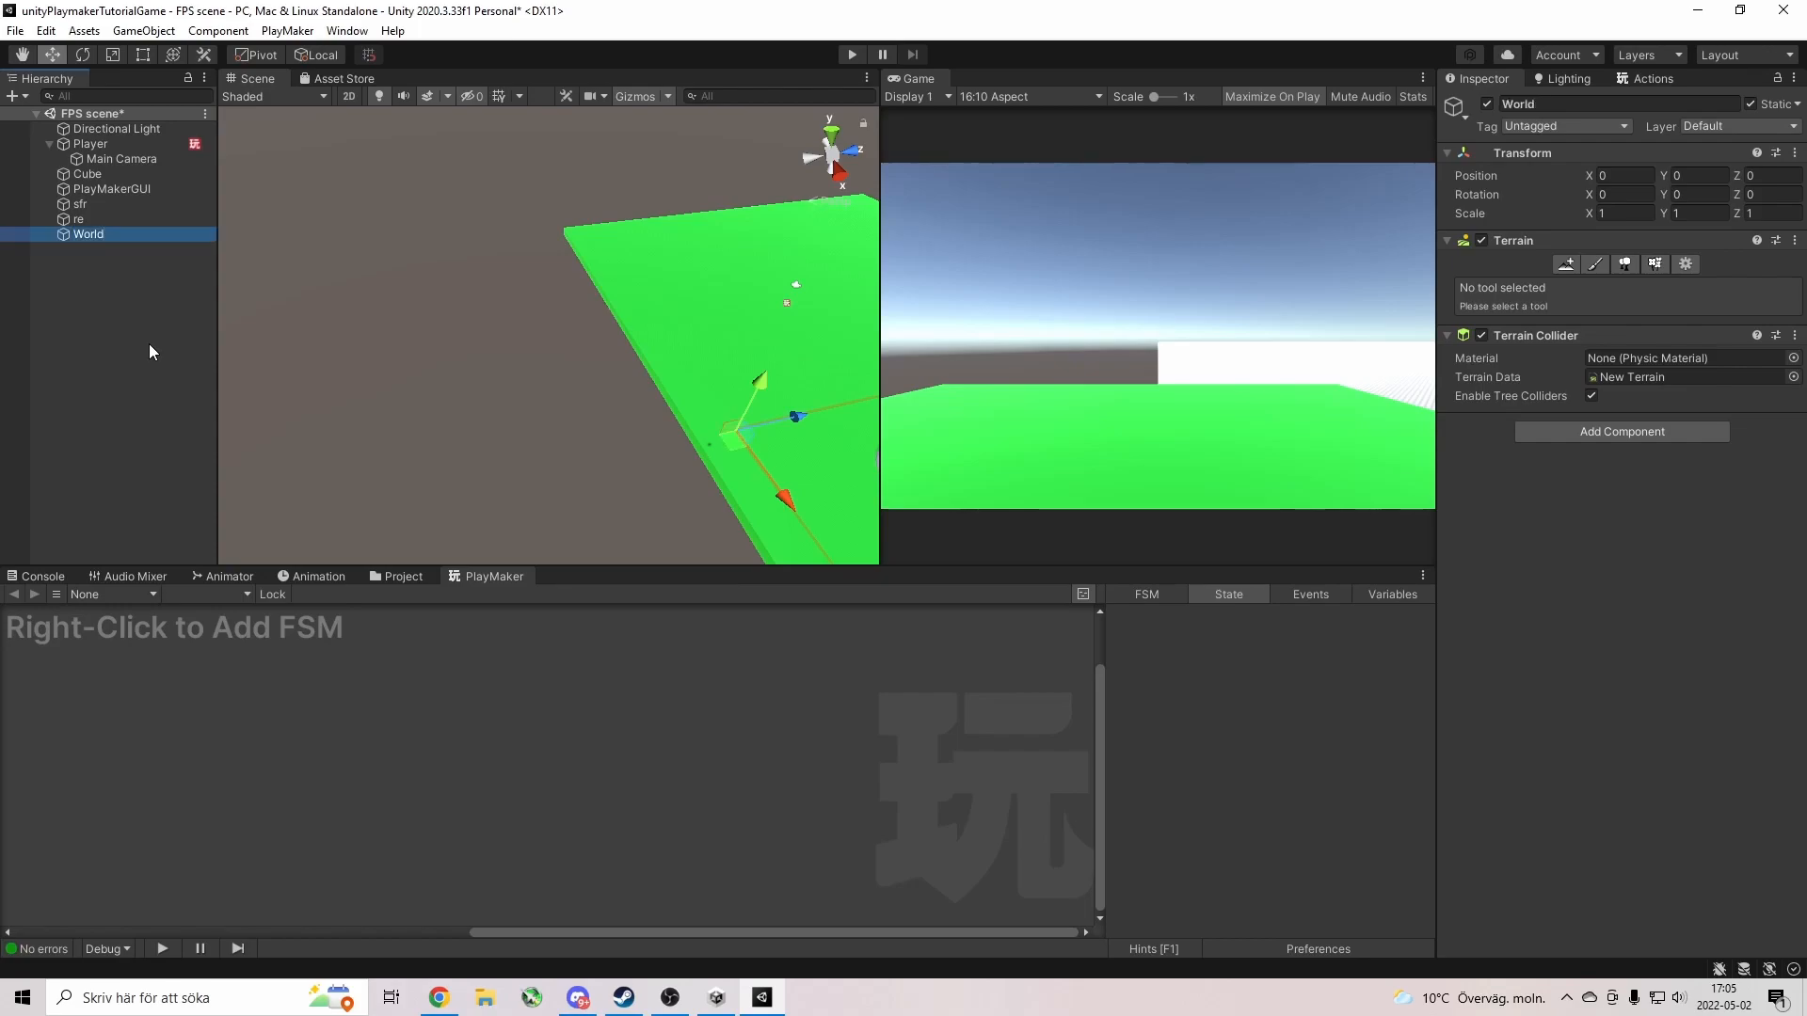
Move World to X -208.9, Y 15.1, Z -36.99 and turn the view toward it.
left_click_drag(811, 416, 544, 499)
right_click_drag(544, 499, 618, 493)
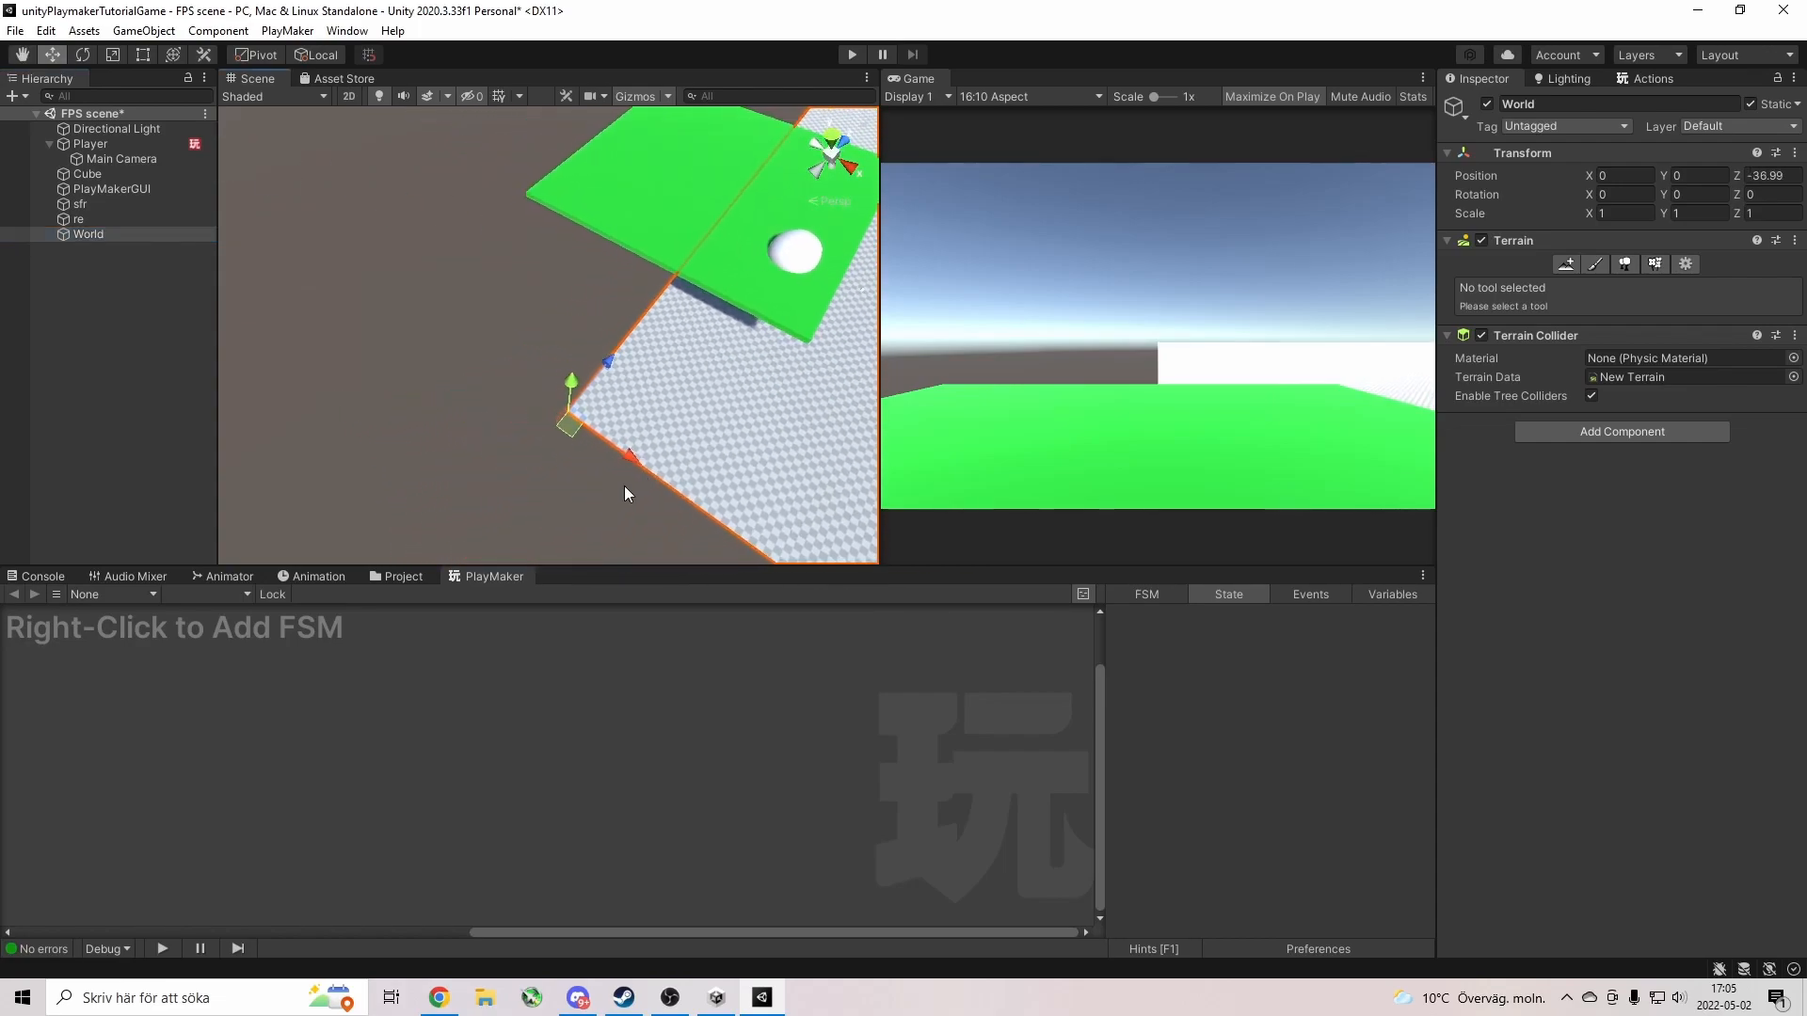
left_click_drag(640, 461, 105, 47)
right_click_drag(594, 339, 433, 151)
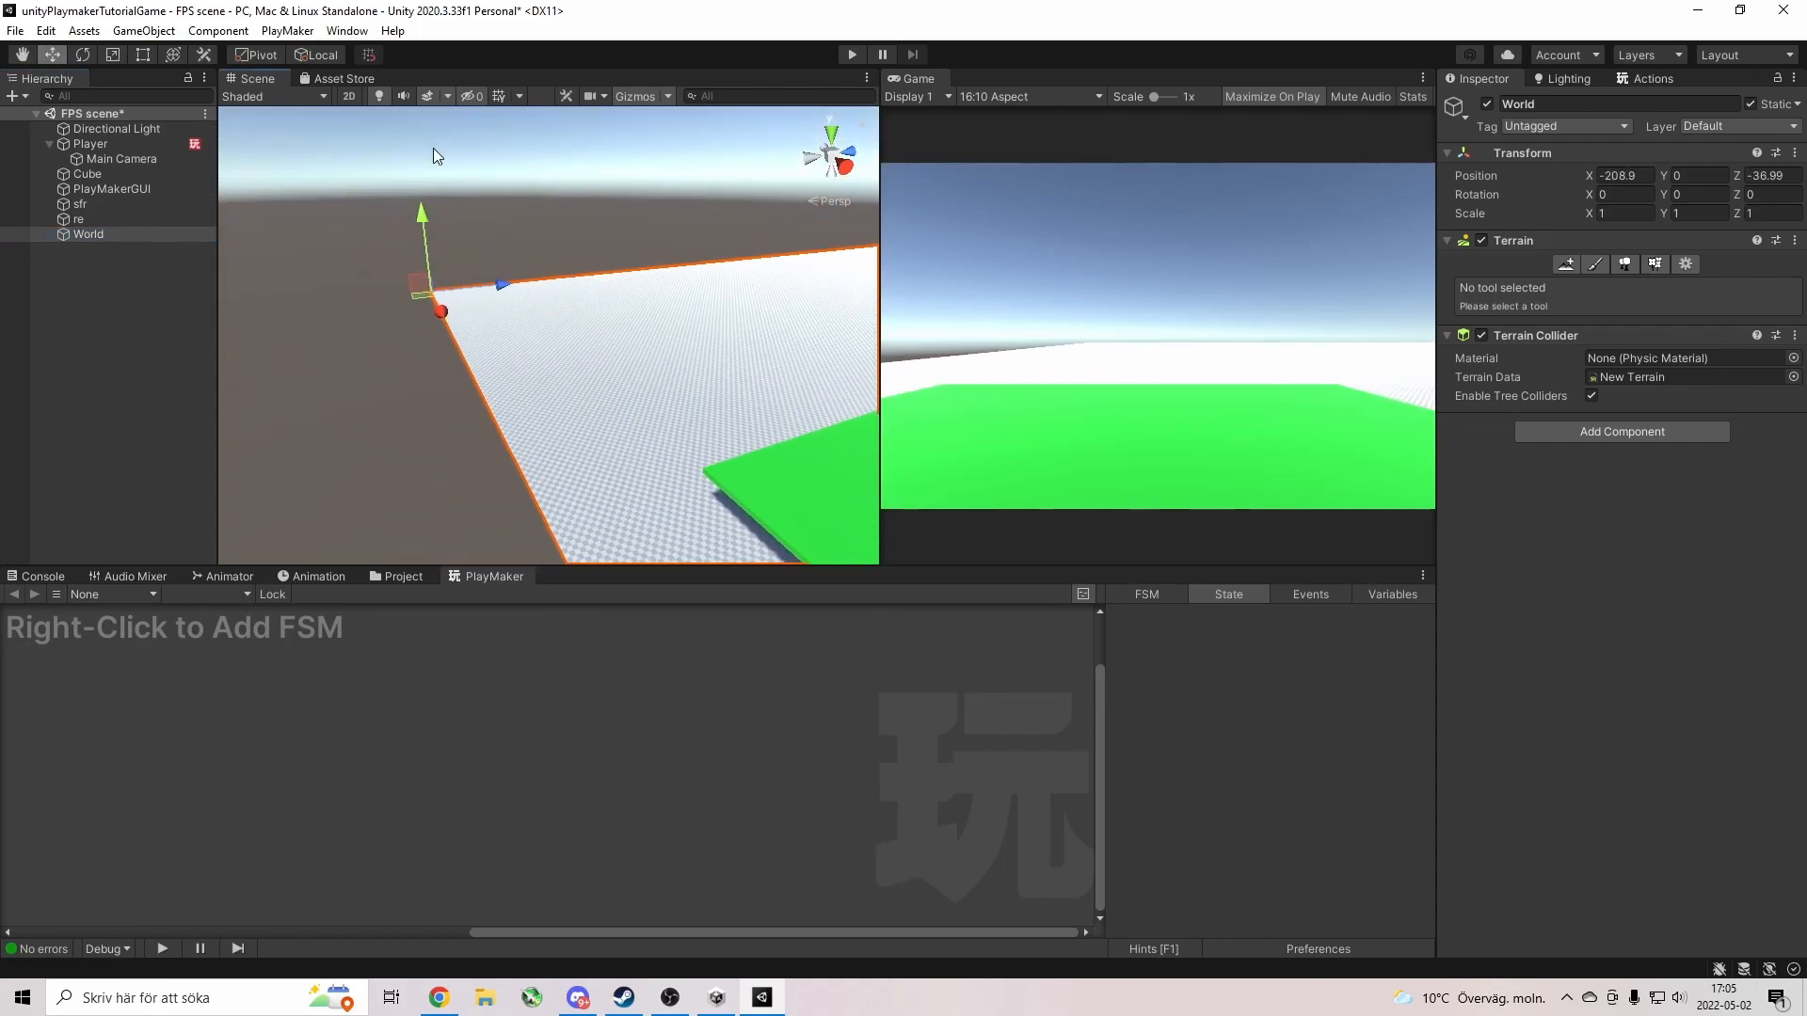
left_click_drag(424, 215, 432, 182)
right_click_drag(616, 251, 1056, 335)
right_click_drag(625, 365, 645, 303)
right_click_drag(373, 280, 591, 287)
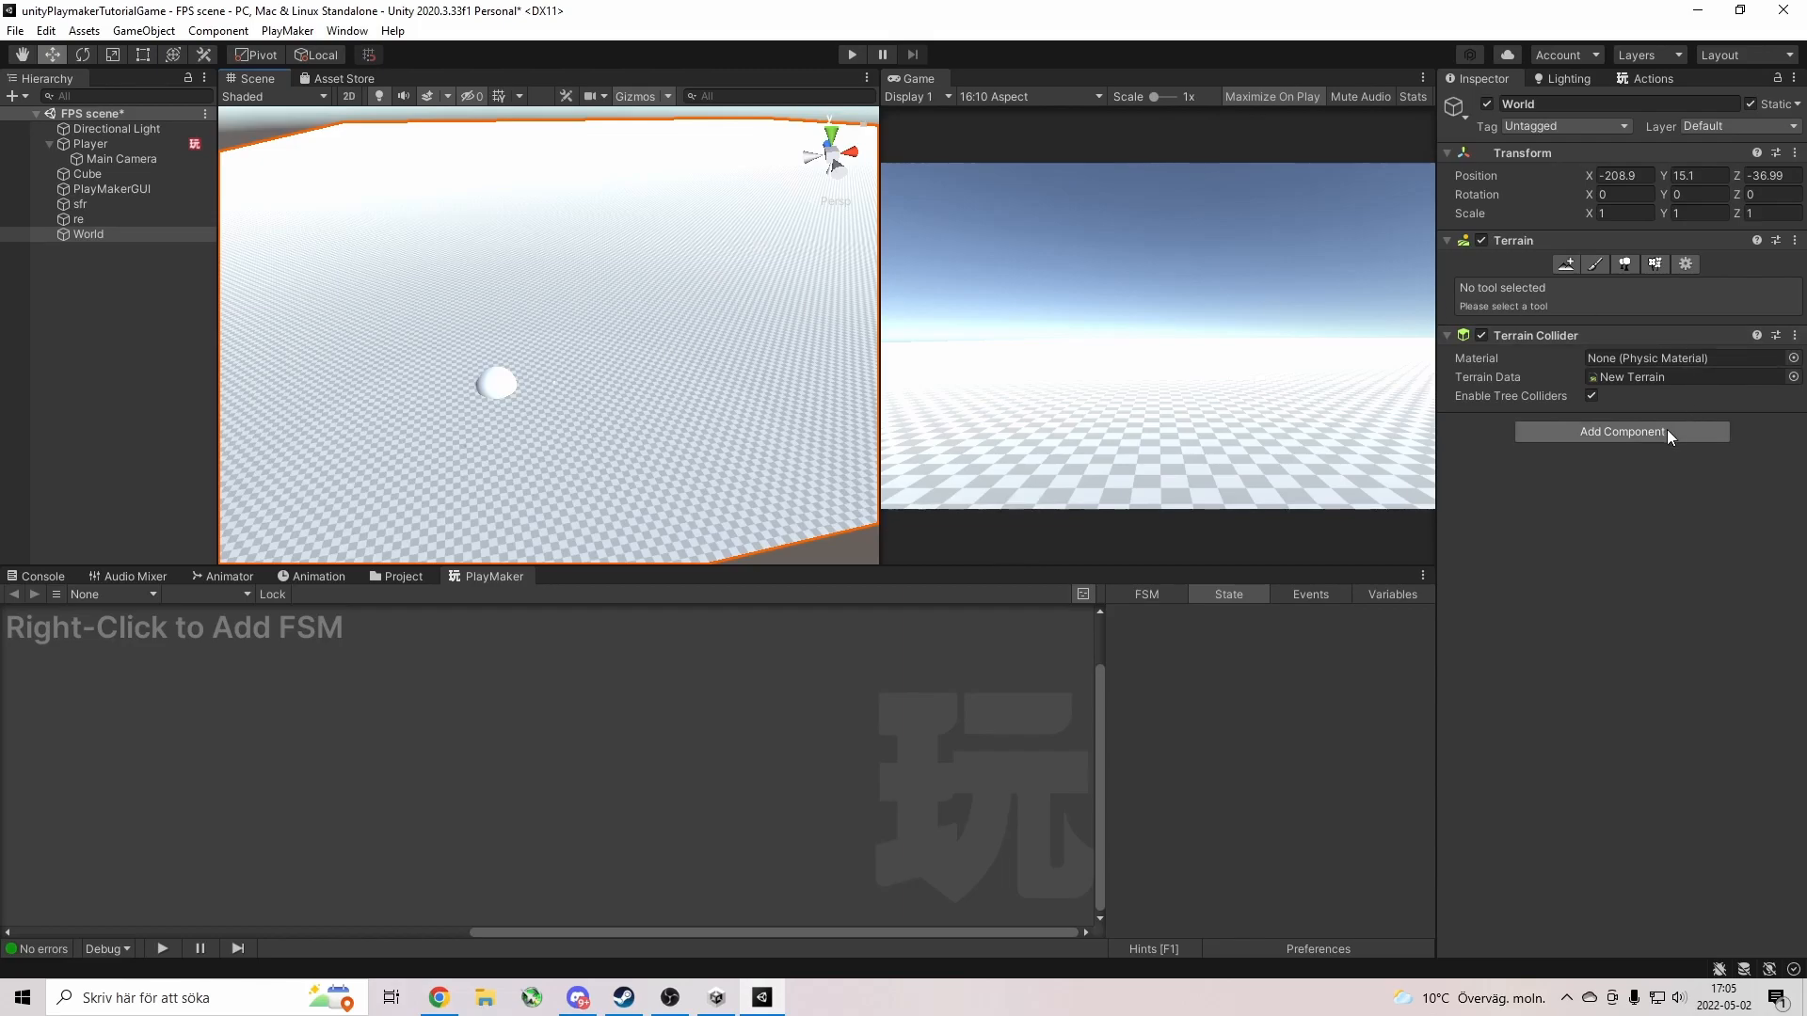
Set the Paint Terrain brush to size 426, opacity 71.9, in Raise or Lower Terrain mode.
left_click(1594, 264)
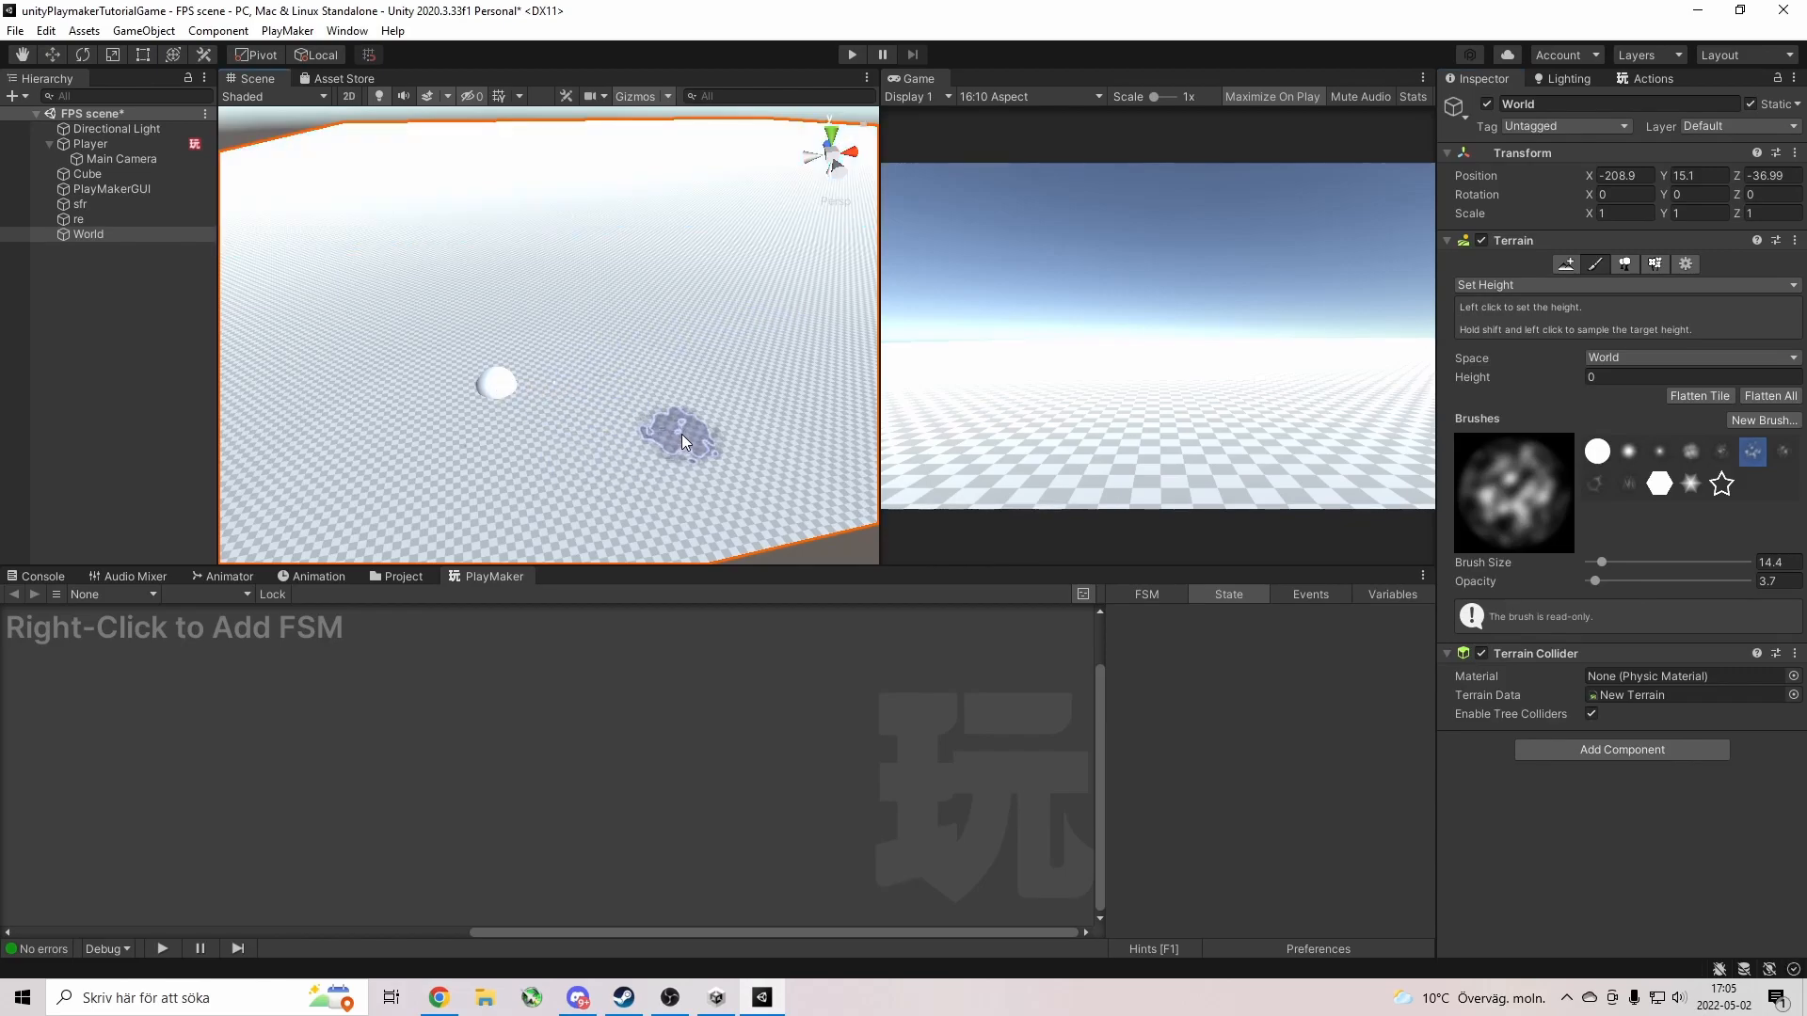
left_click_drag(1601, 563, 1642, 563)
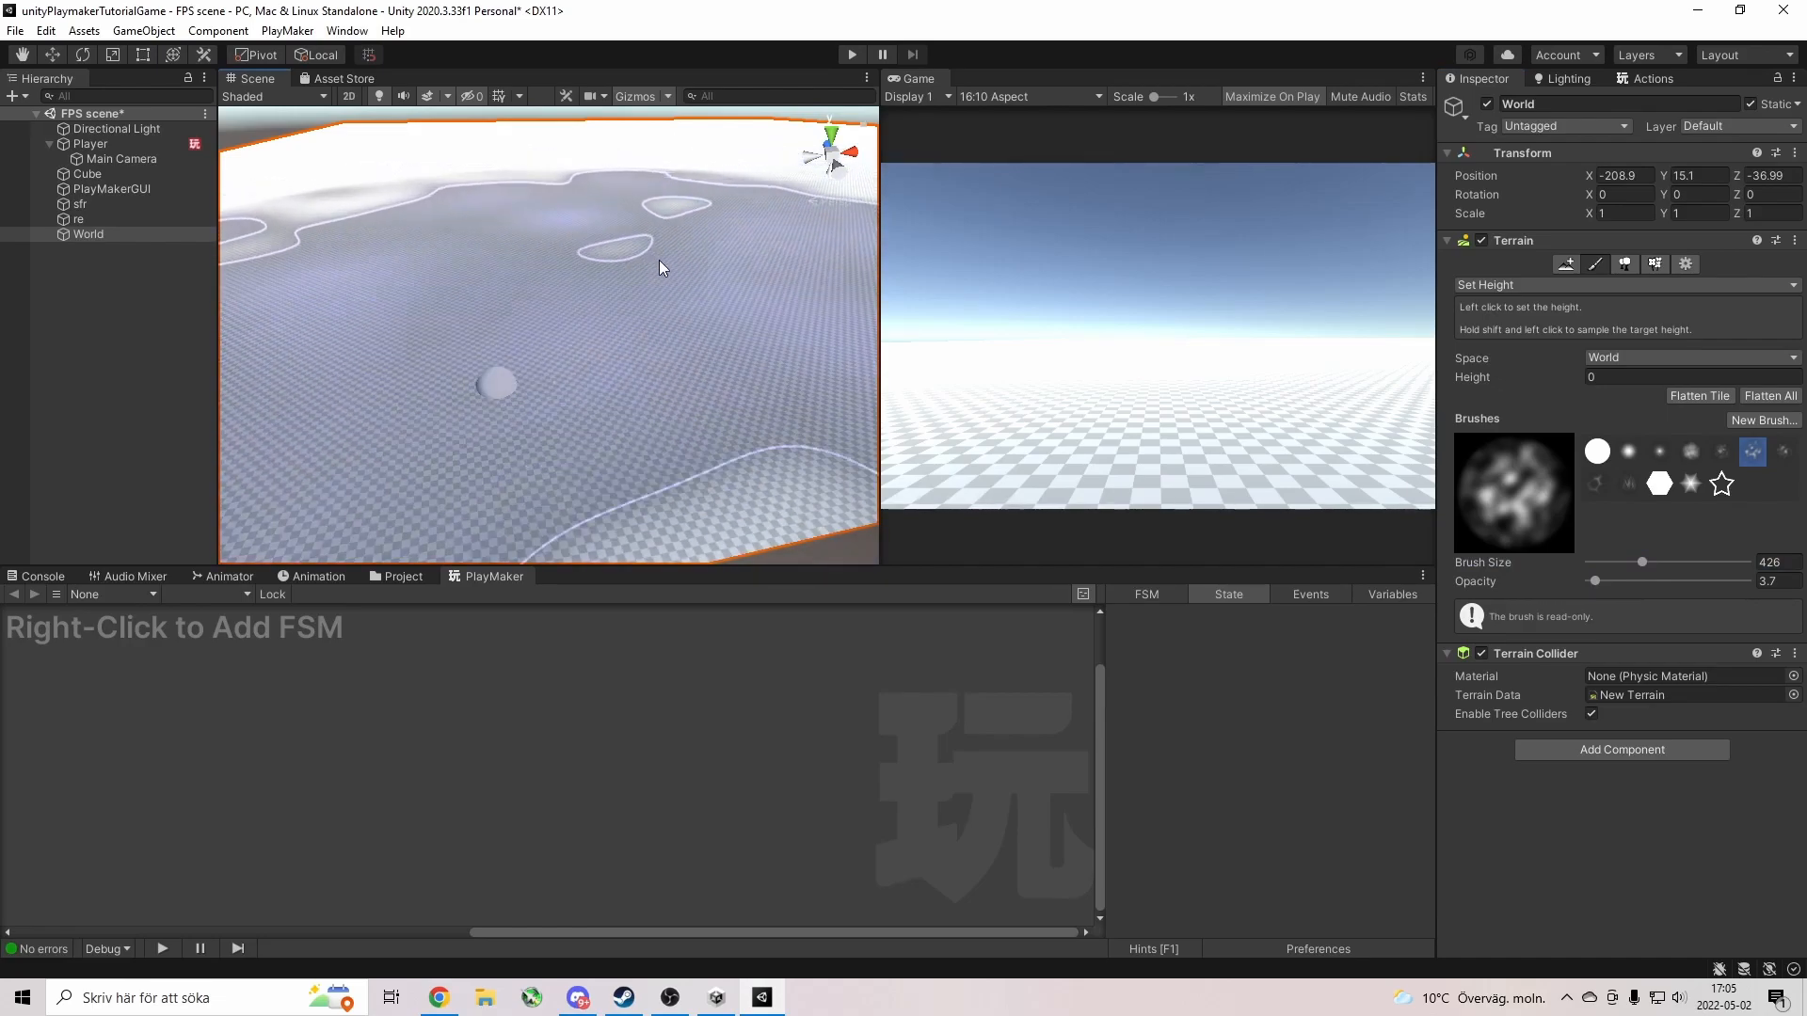
key("w")
right_click_drag(771, 349, 705, 244)
key("s")
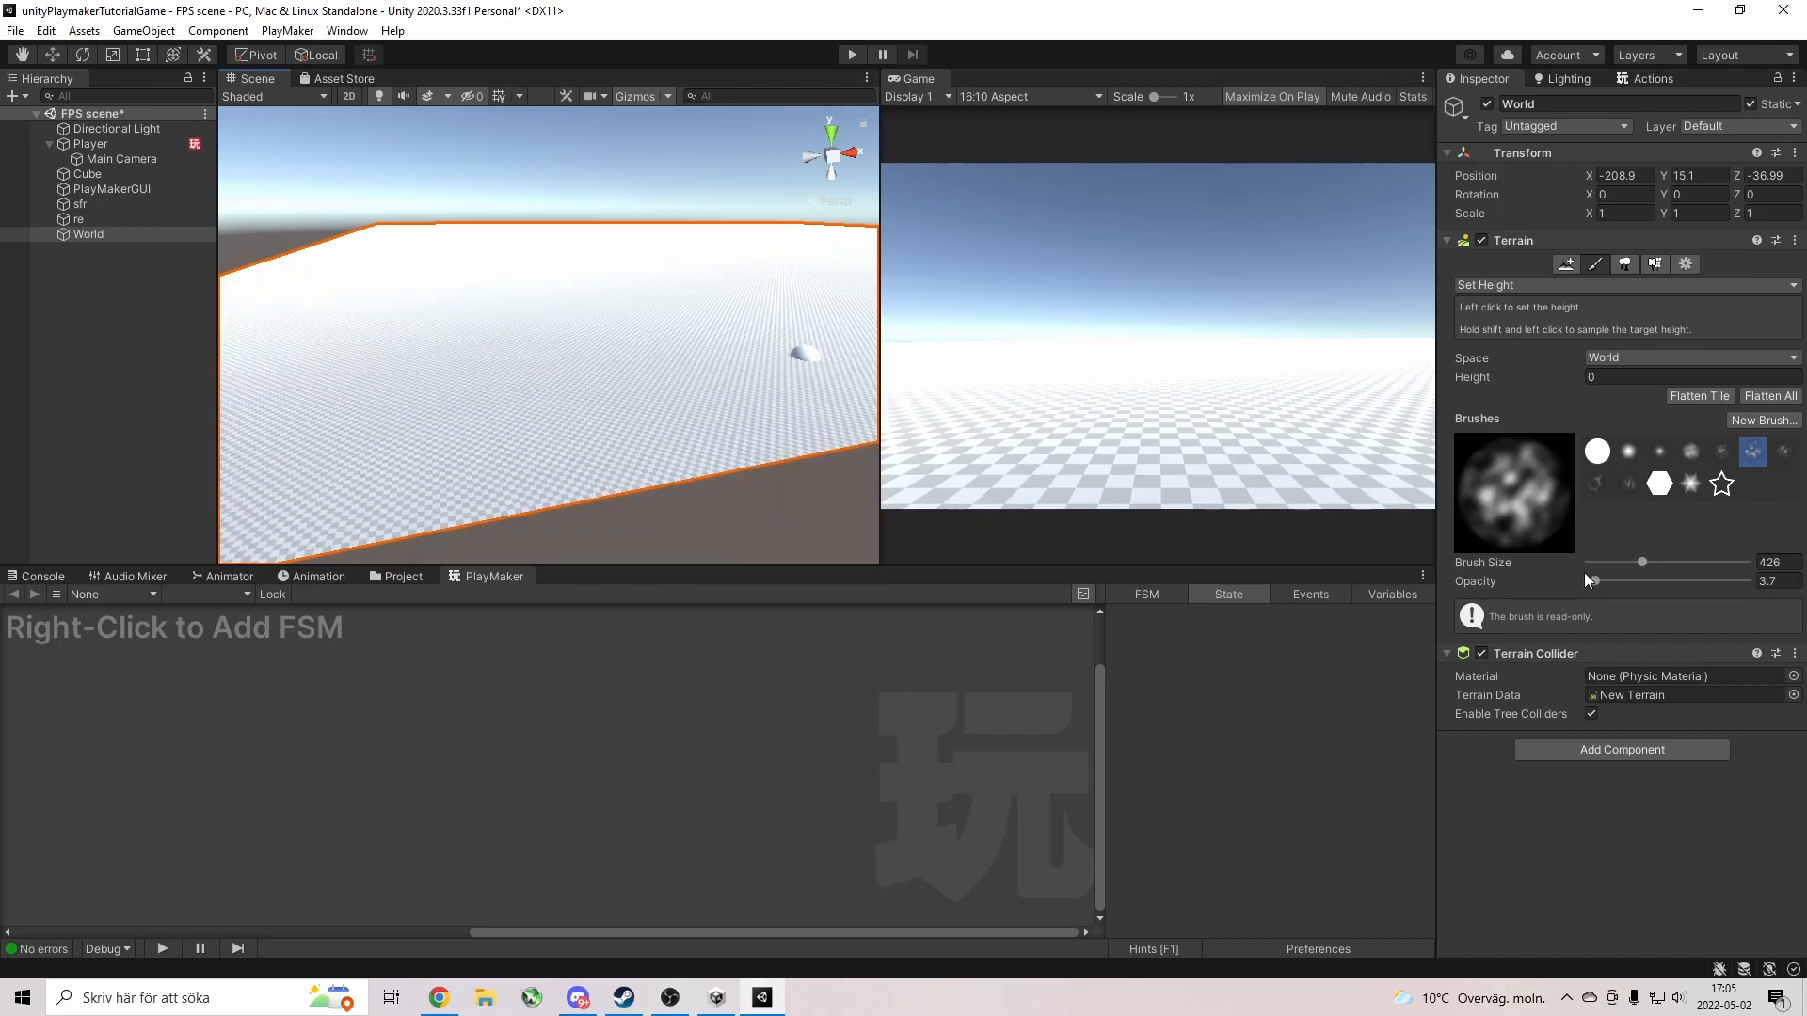
left_click_drag(1594, 582, 1647, 580)
left_click_drag(1648, 581, 1701, 582)
left_click(1614, 358)
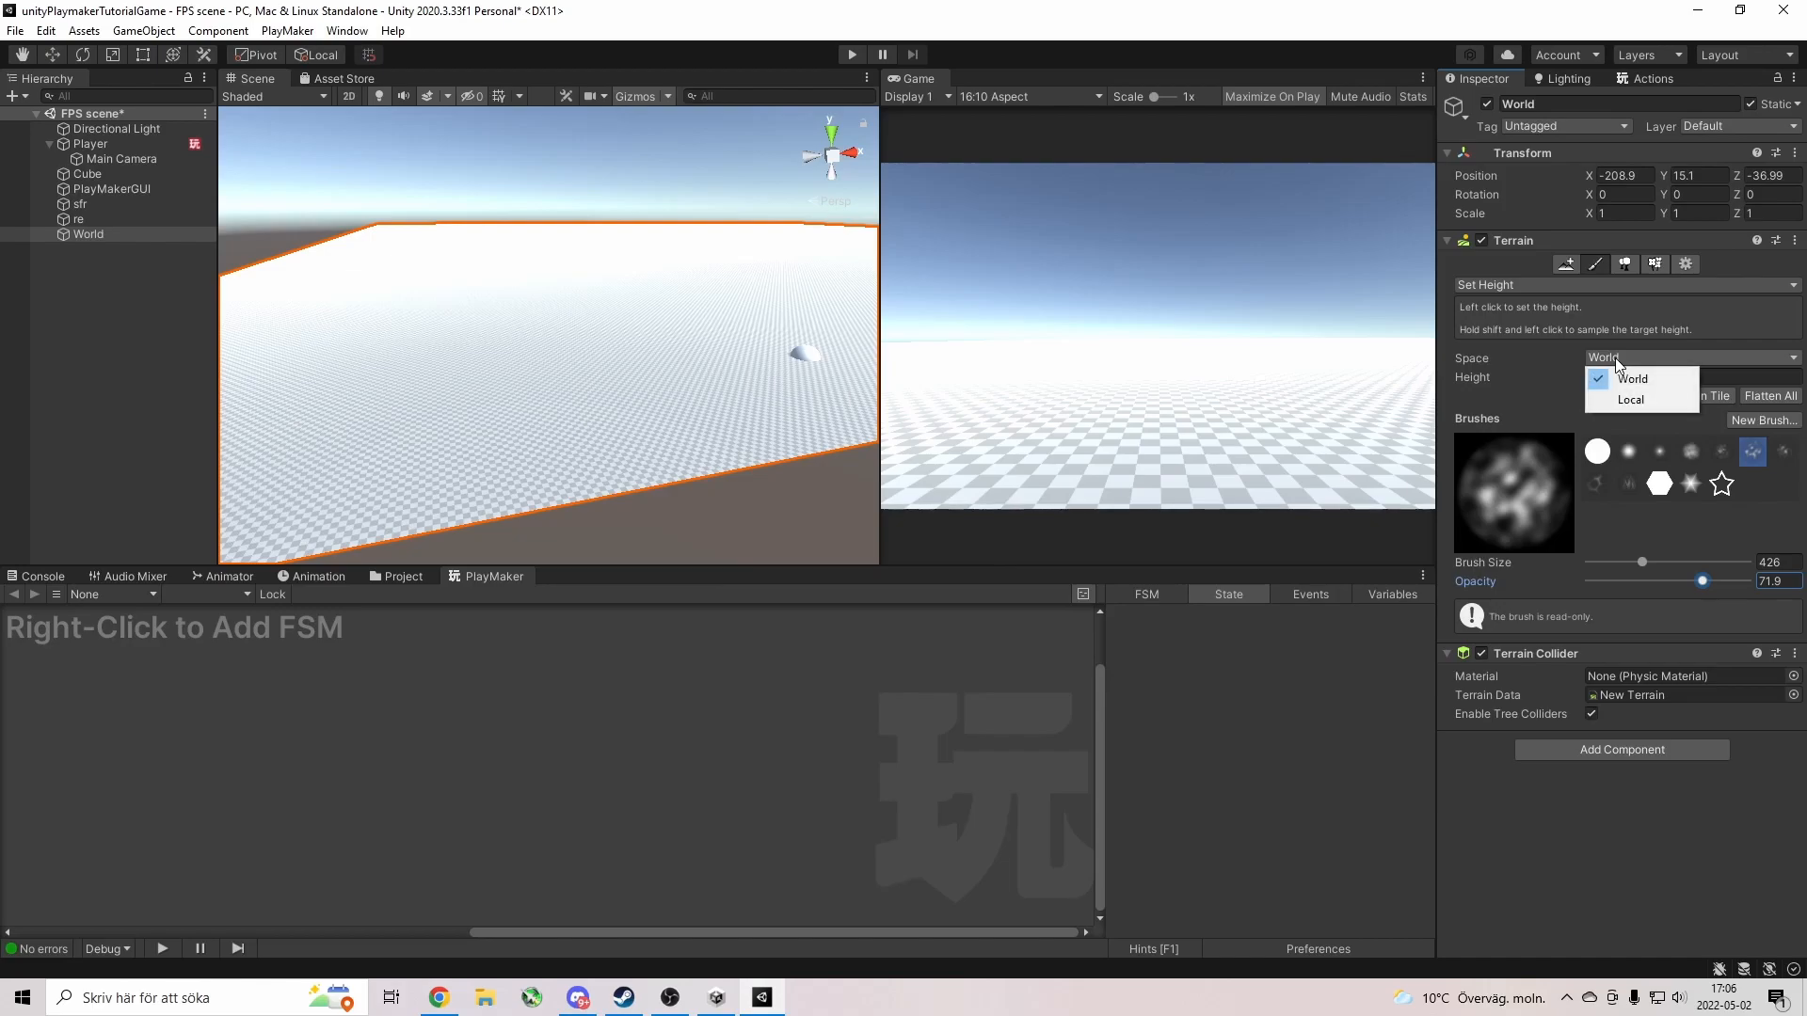
left_click(1546, 285)
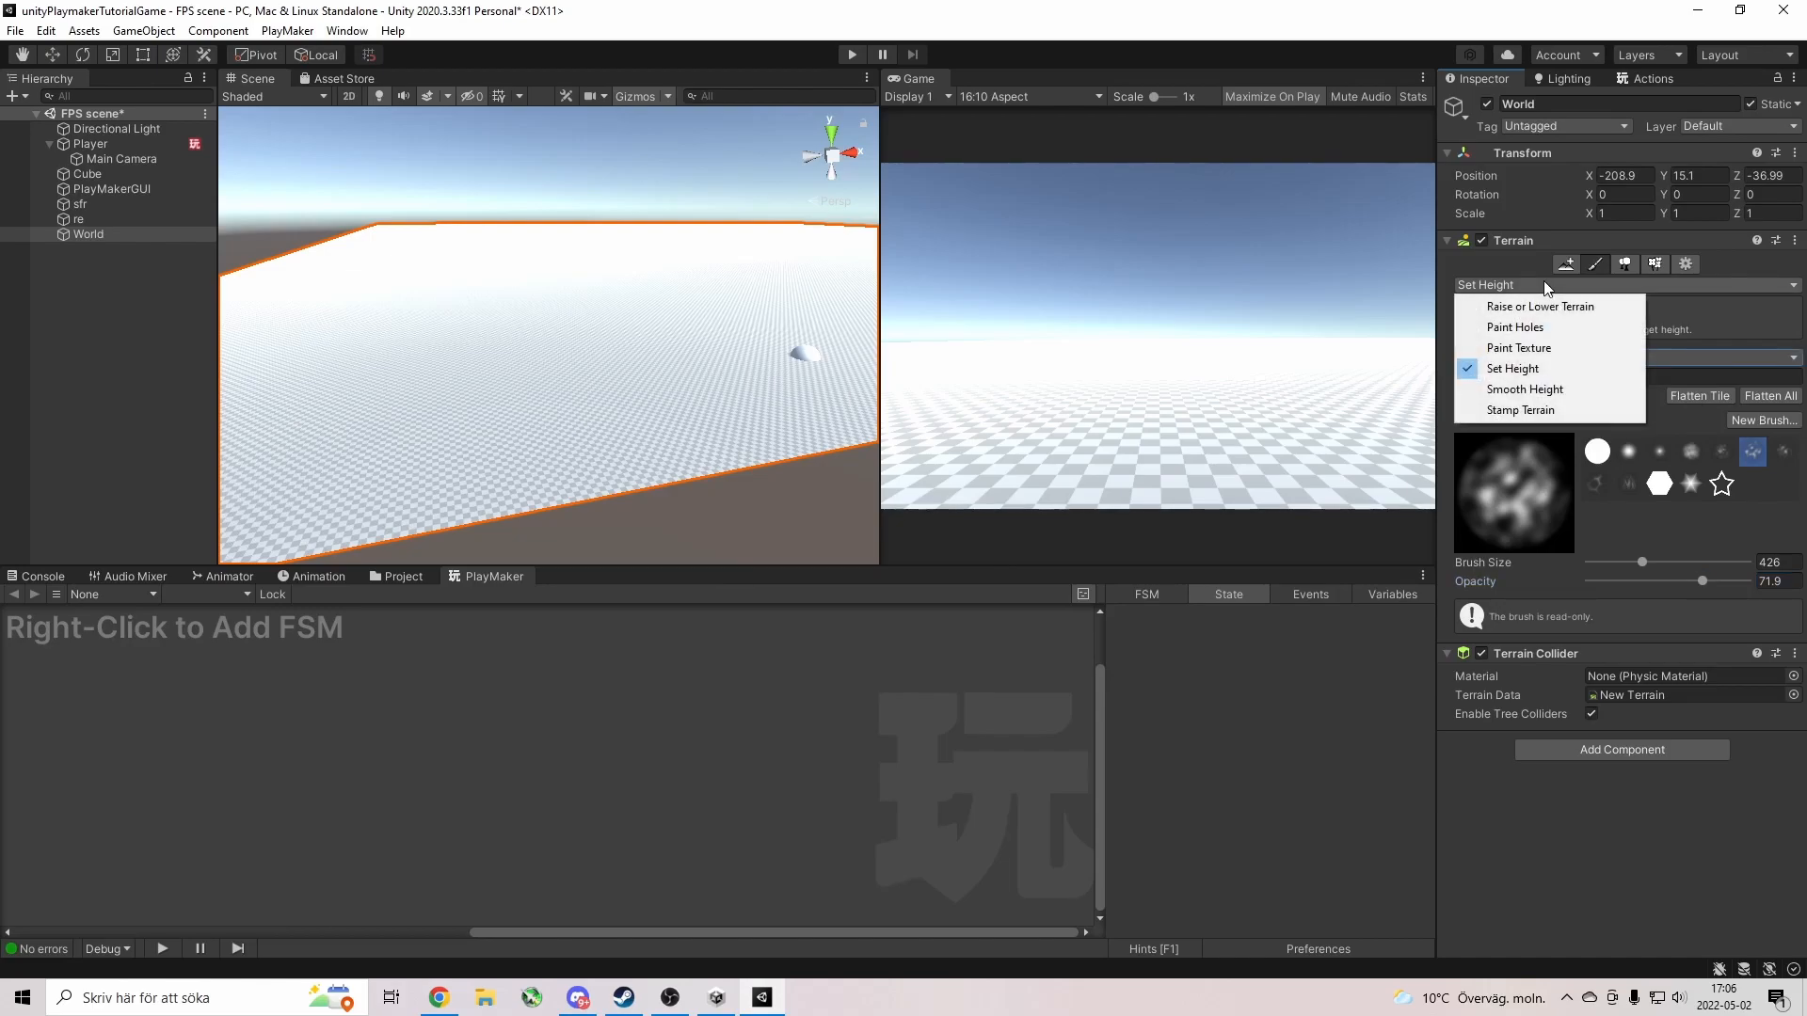
left_click(1540, 307)
Sculpt hills along the terrain's far edge, then a narrow ridge with a size-13 brush.
mouse_move(730, 246)
left_mouse_down()
mouse_move(636, 235)
mouse_move(500, 177)
left_mouse_up()
mouse_move(442, 239)
left_mouse_down()
mouse_move(363, 240)
mouse_move(619, 218)
left_mouse_up()
mouse_move(619, 218)
right_mouse_down()
mouse_move(760, 235)
mouse_move(686, 266)
mouse_move(633, 363)
mouse_move(683, 369)
mouse_move(568, 331)
mouse_move(564, 370)
right_mouse_up()
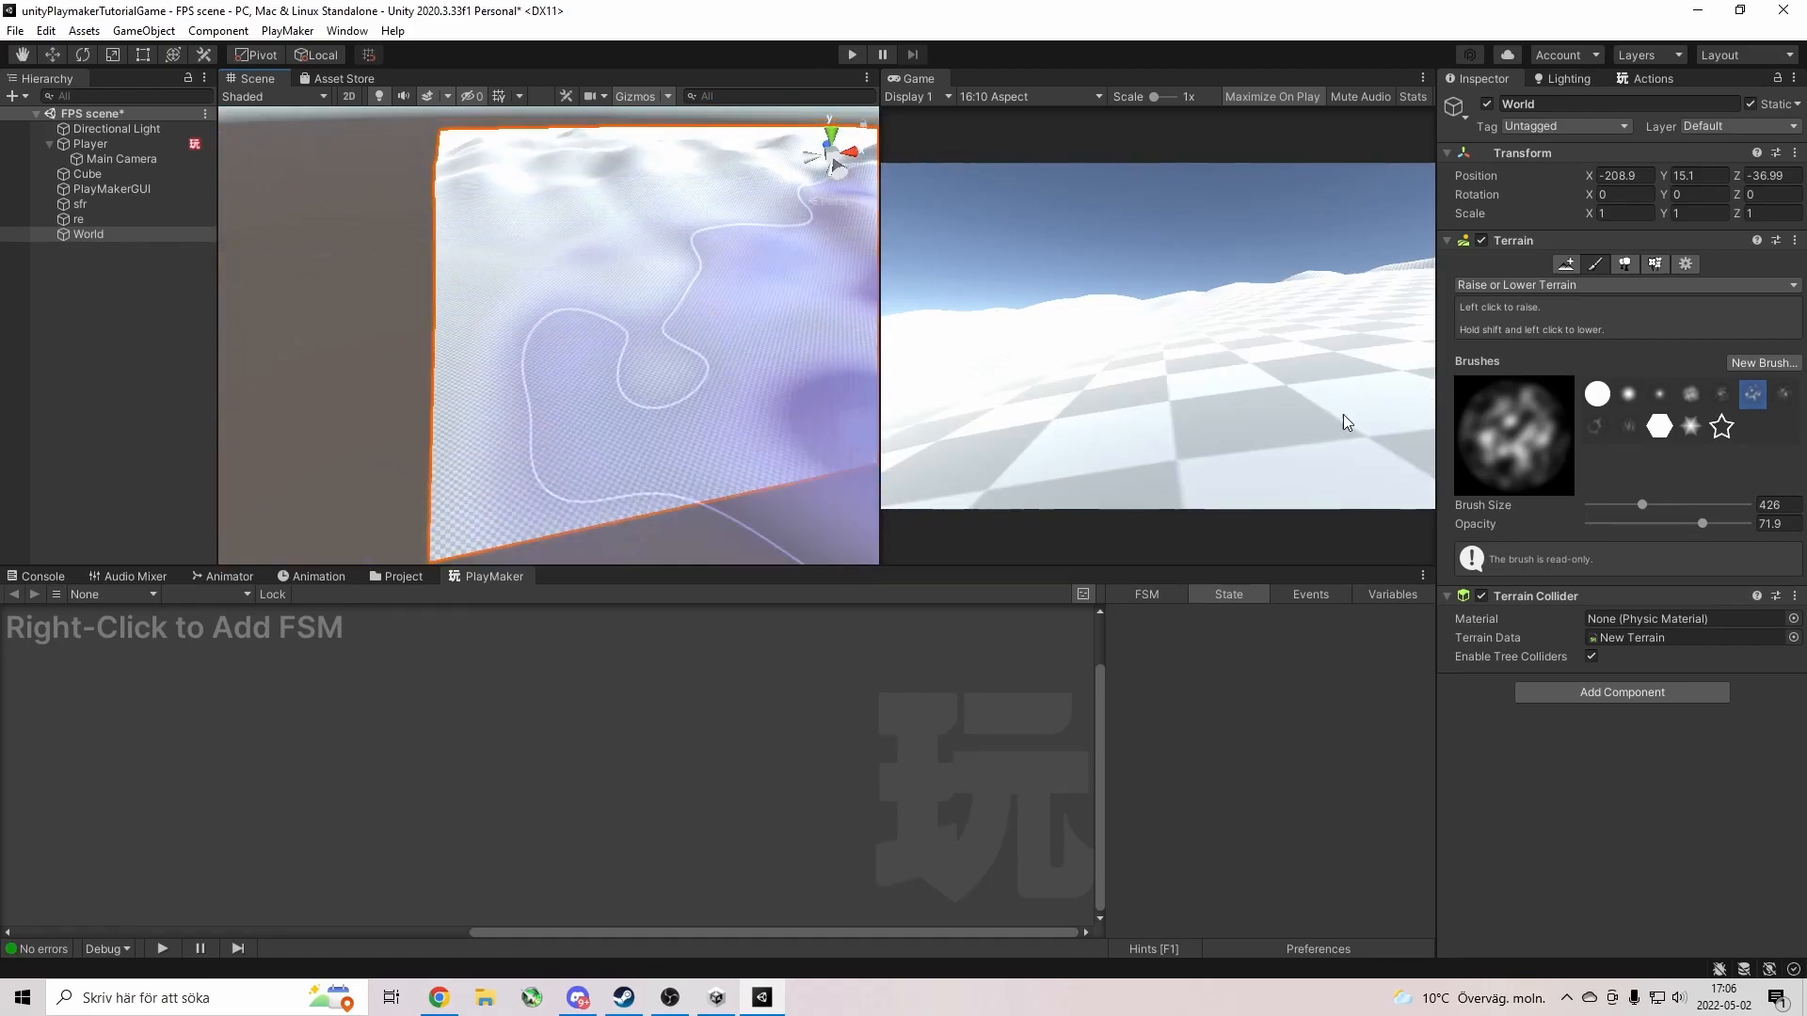
left_click_drag(1642, 506, 1600, 506)
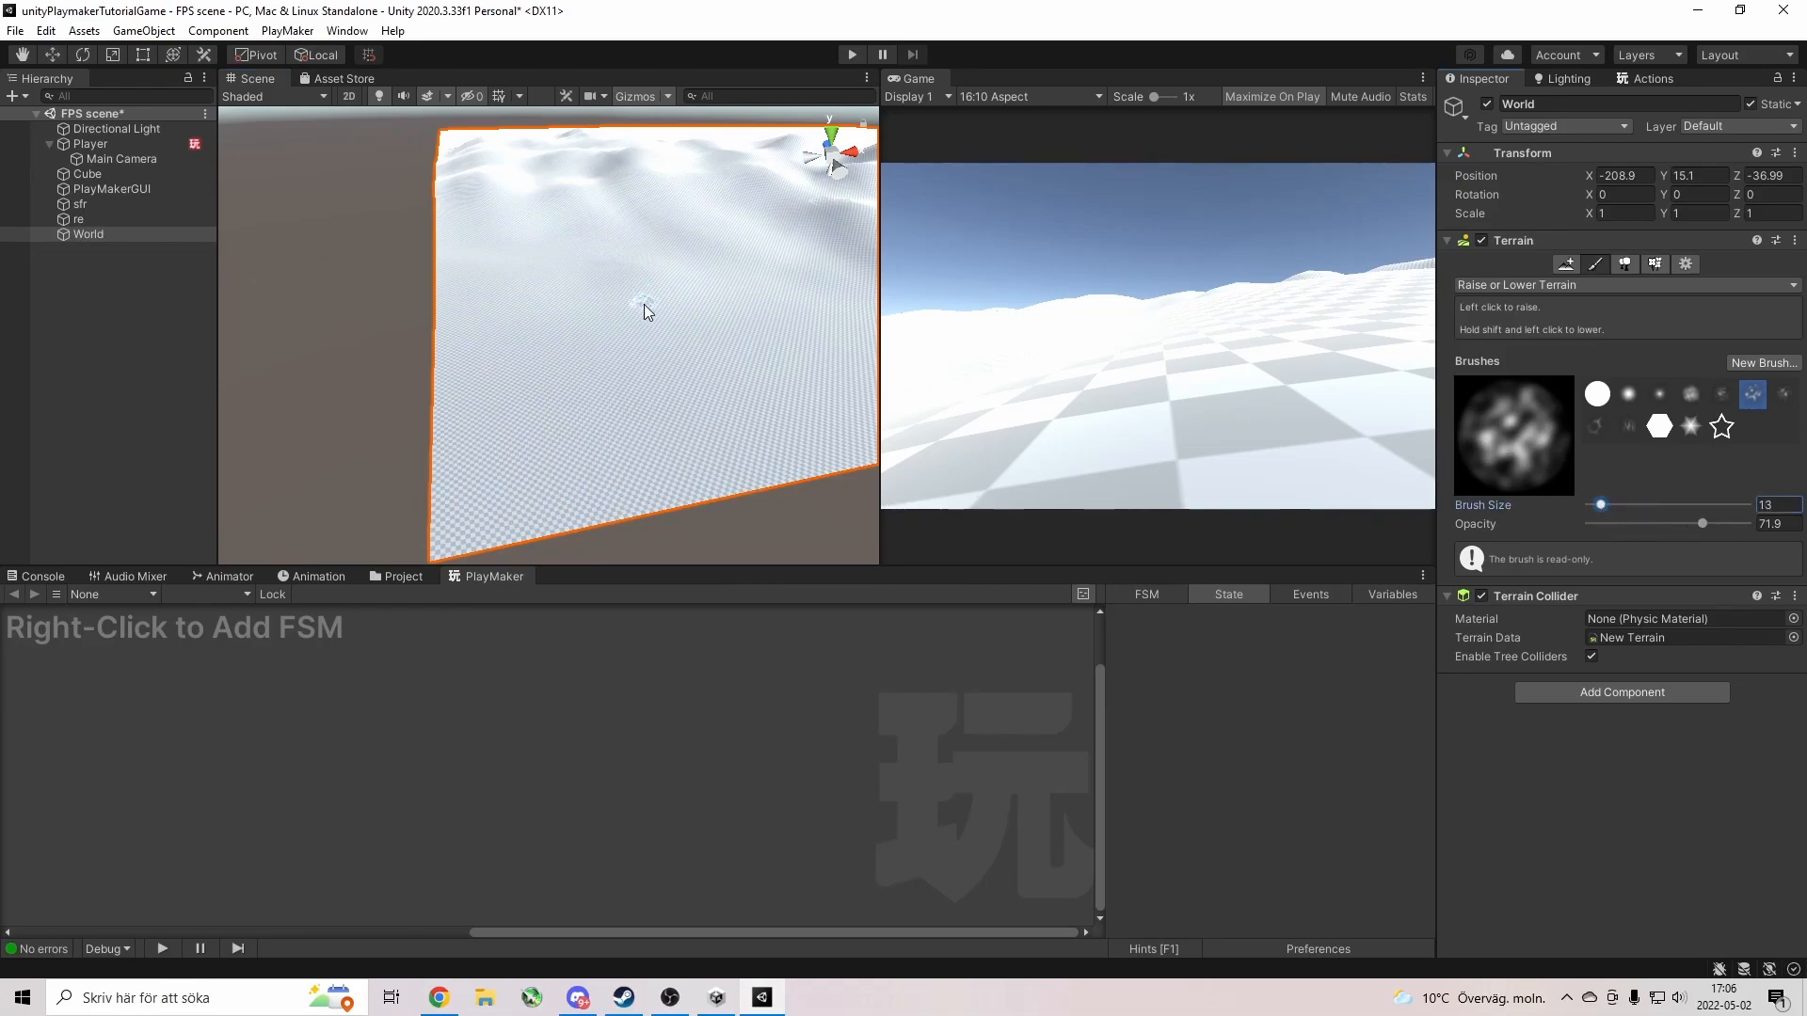
left_click_drag(651, 287, 597, 300)
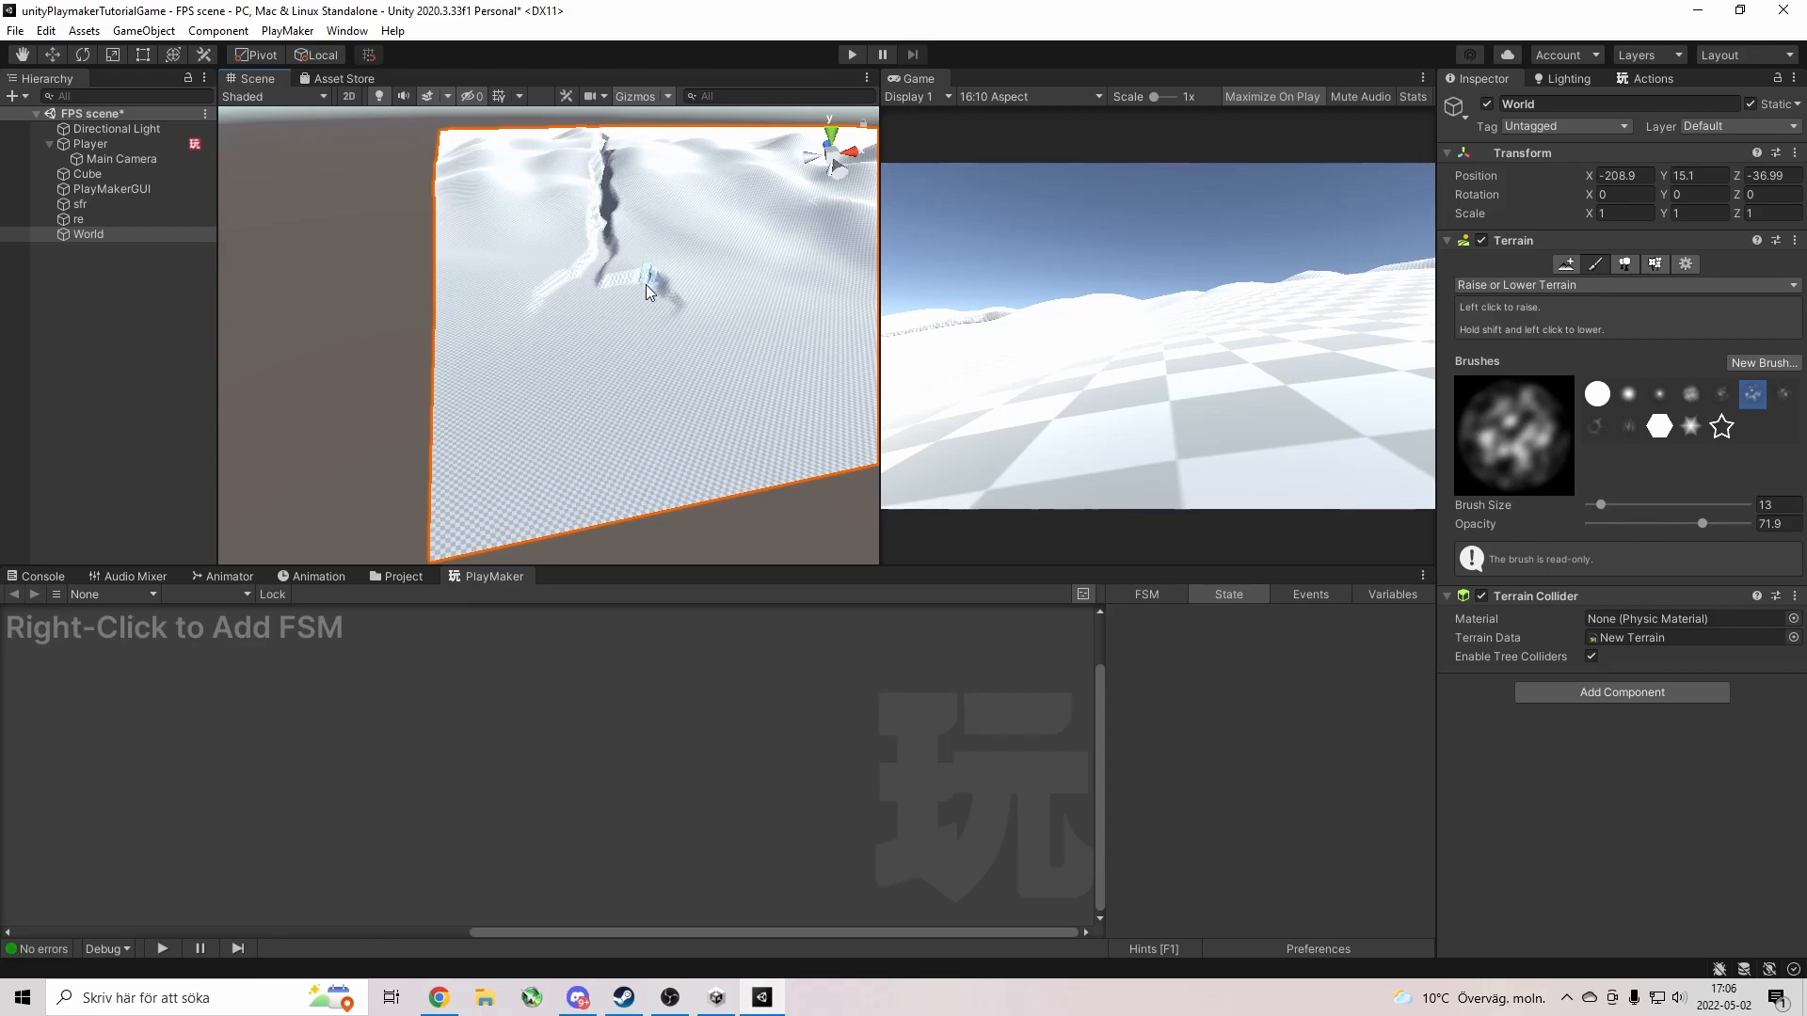
right_click_drag(587, 359, 705, 368)
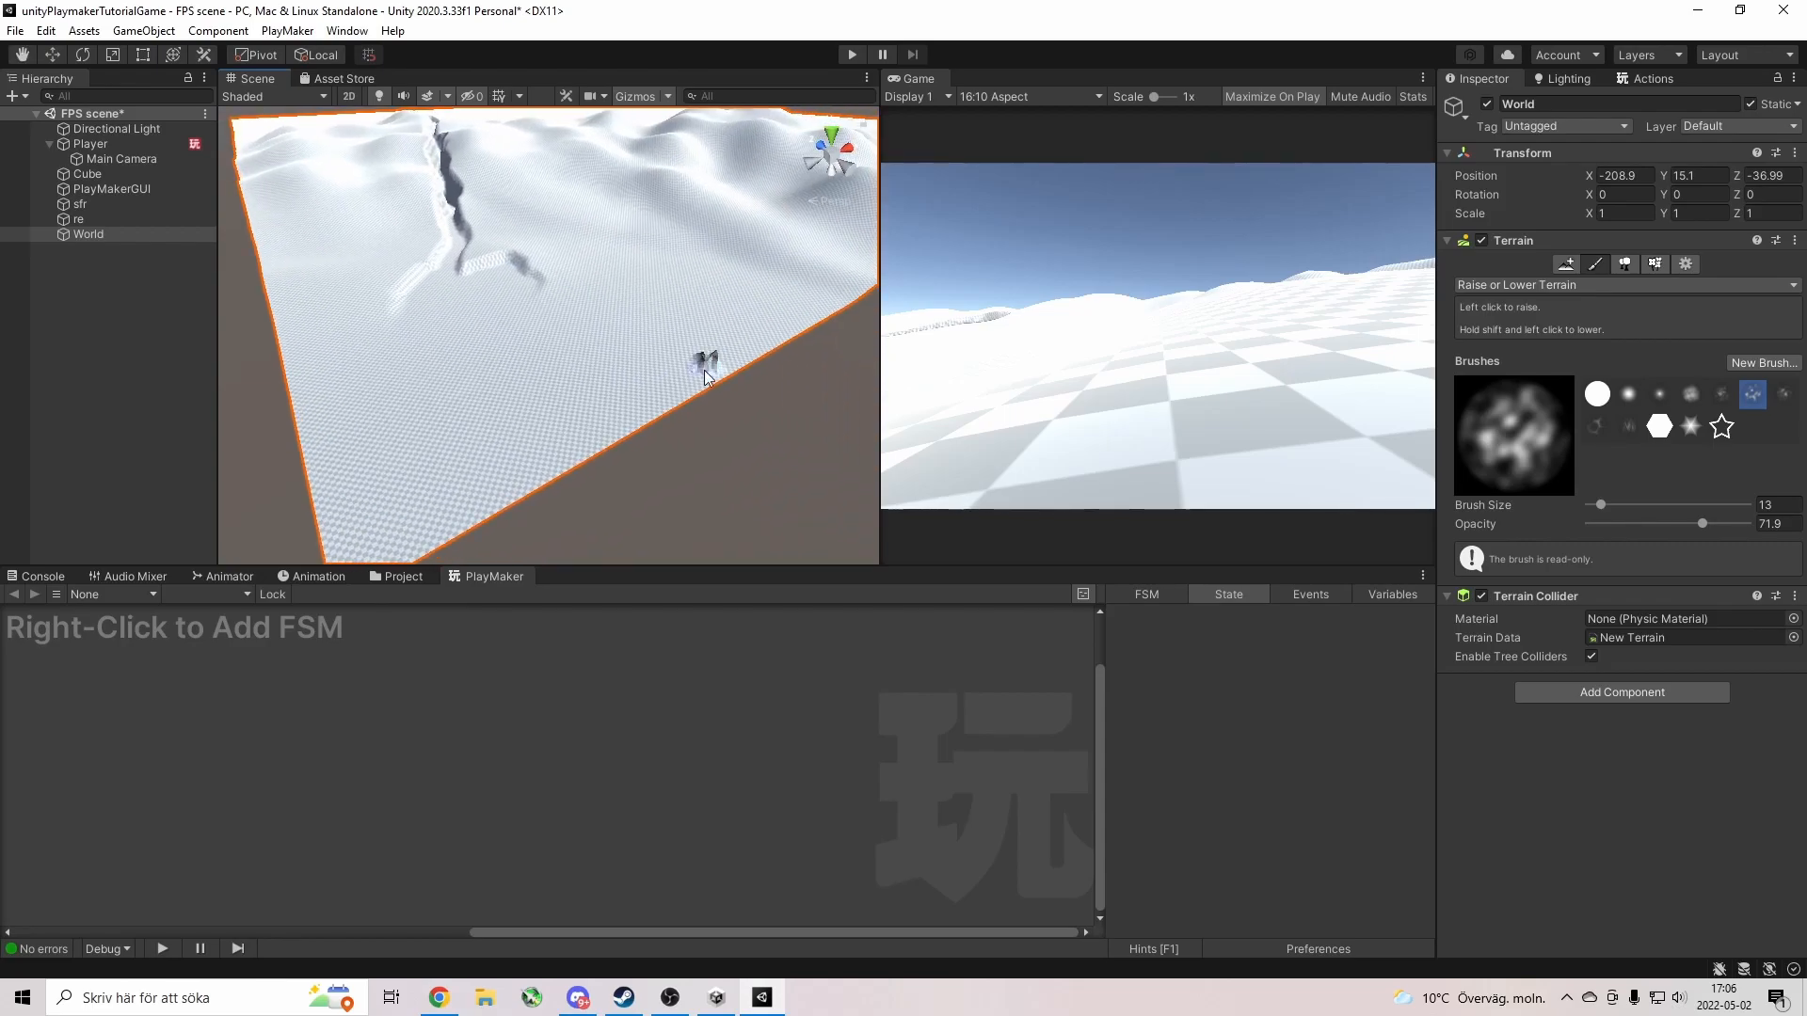
Look over the Paint Trees and Paint Details options without adding a tree, then open the World terrain's Terrain Settings.
left_click(1624, 266)
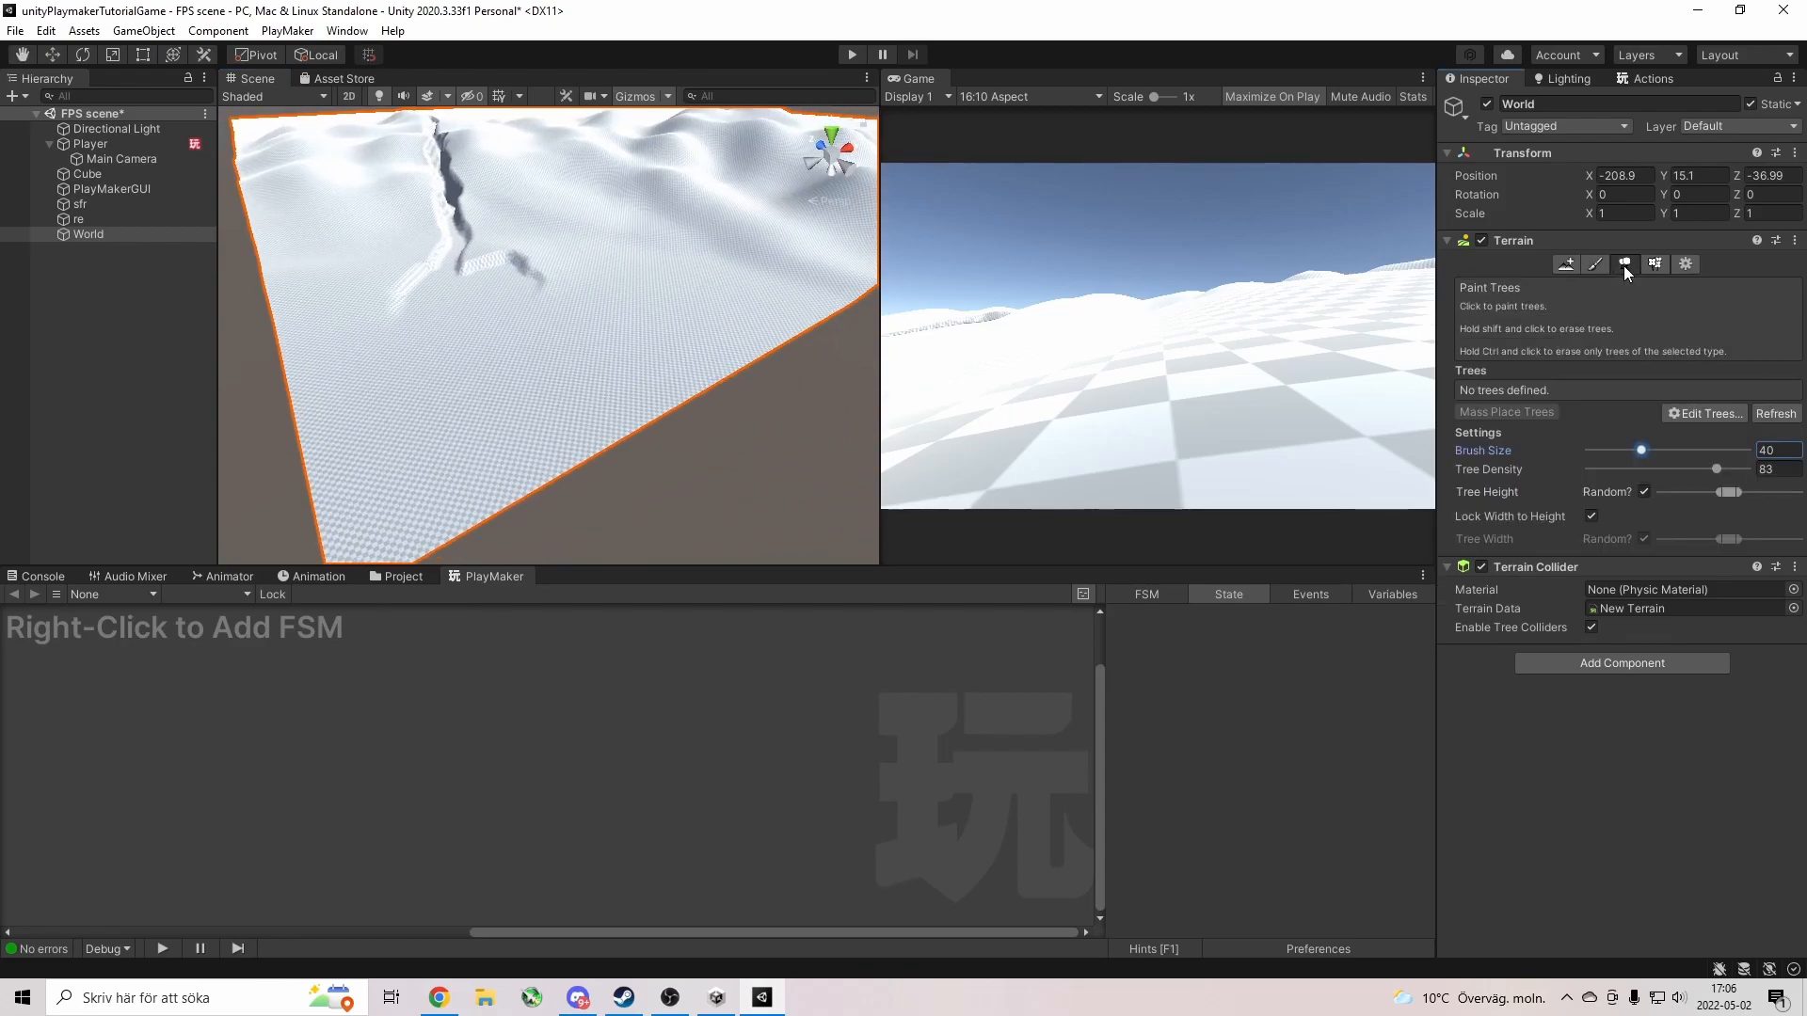
left_click(1701, 415)
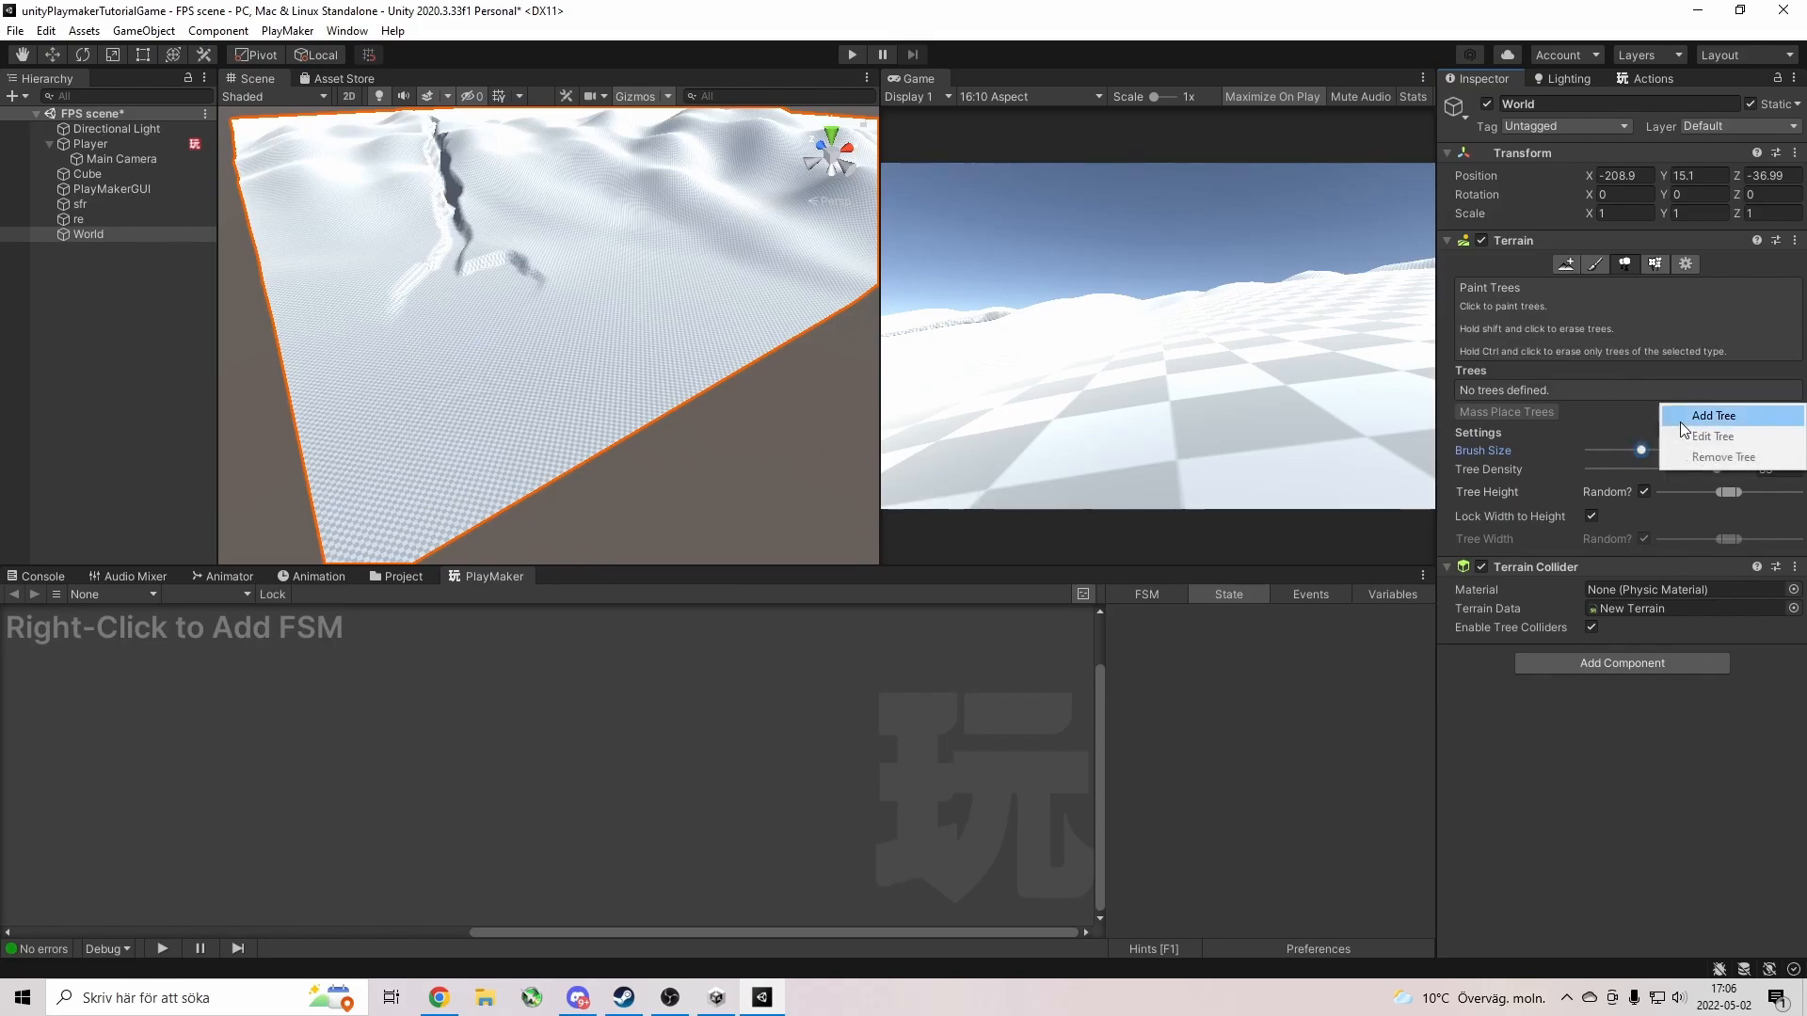
left_click(1681, 419)
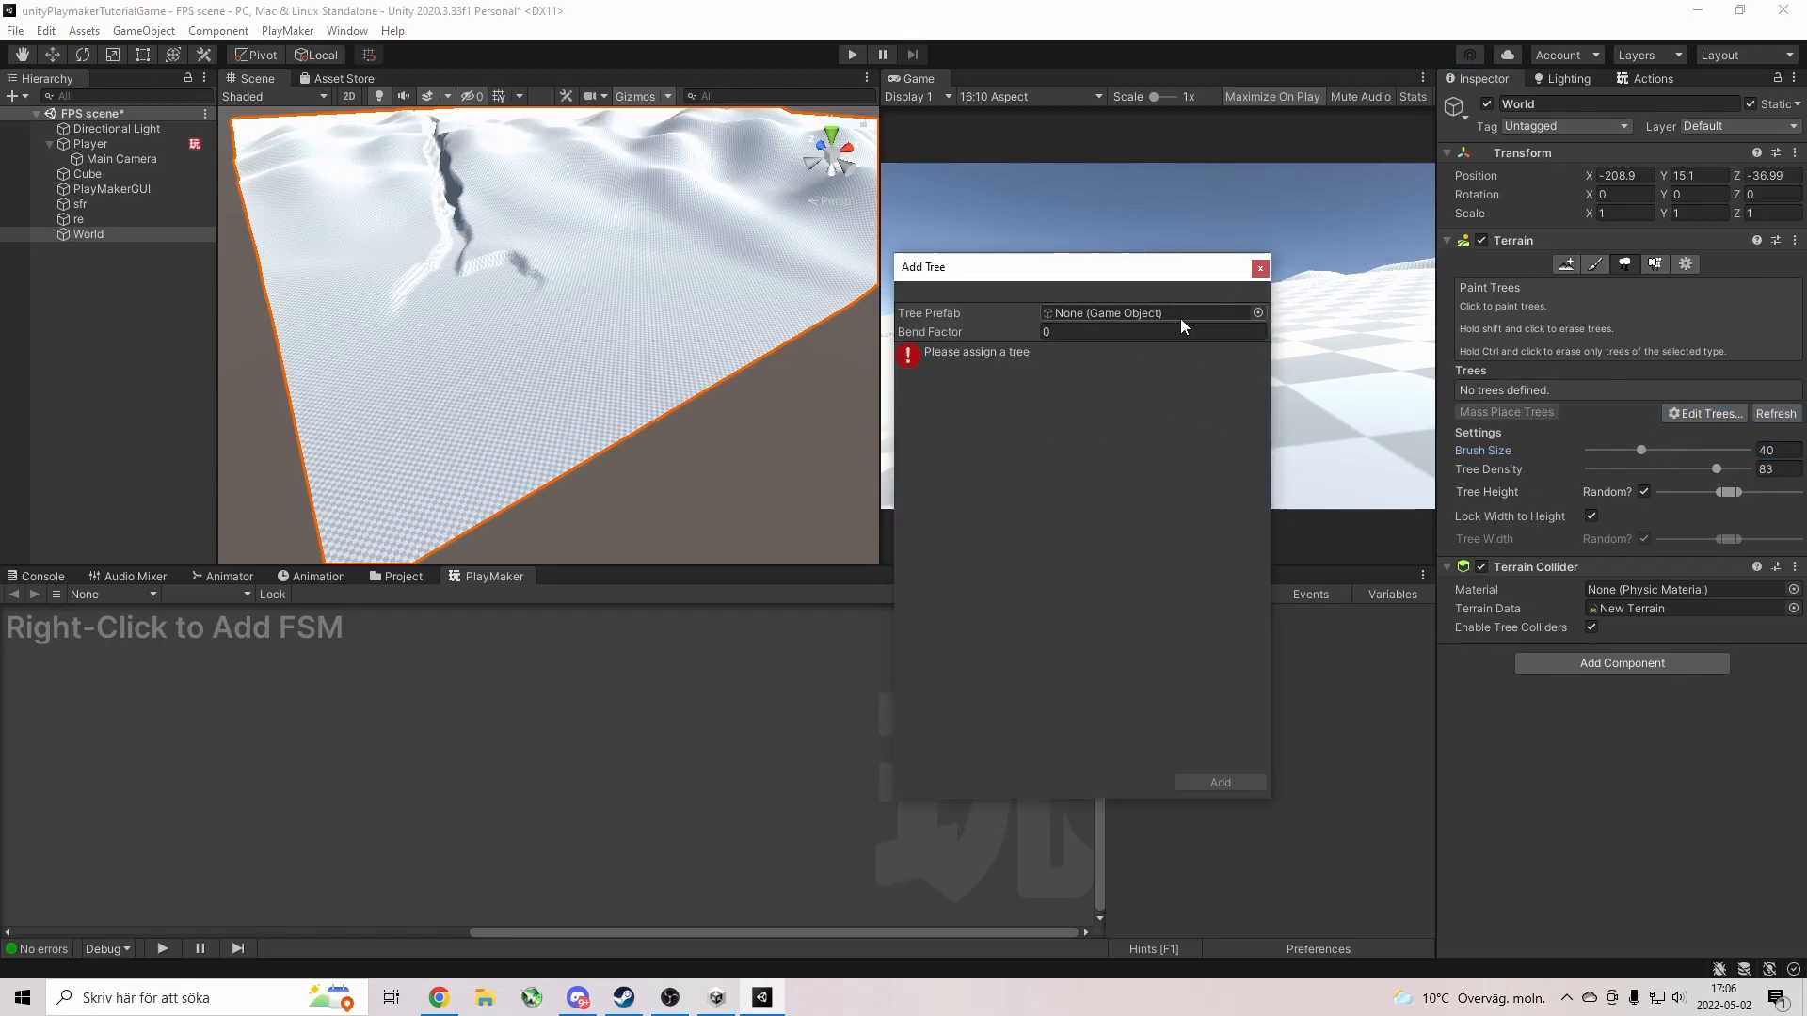
left_click(1259, 269)
left_click(1654, 266)
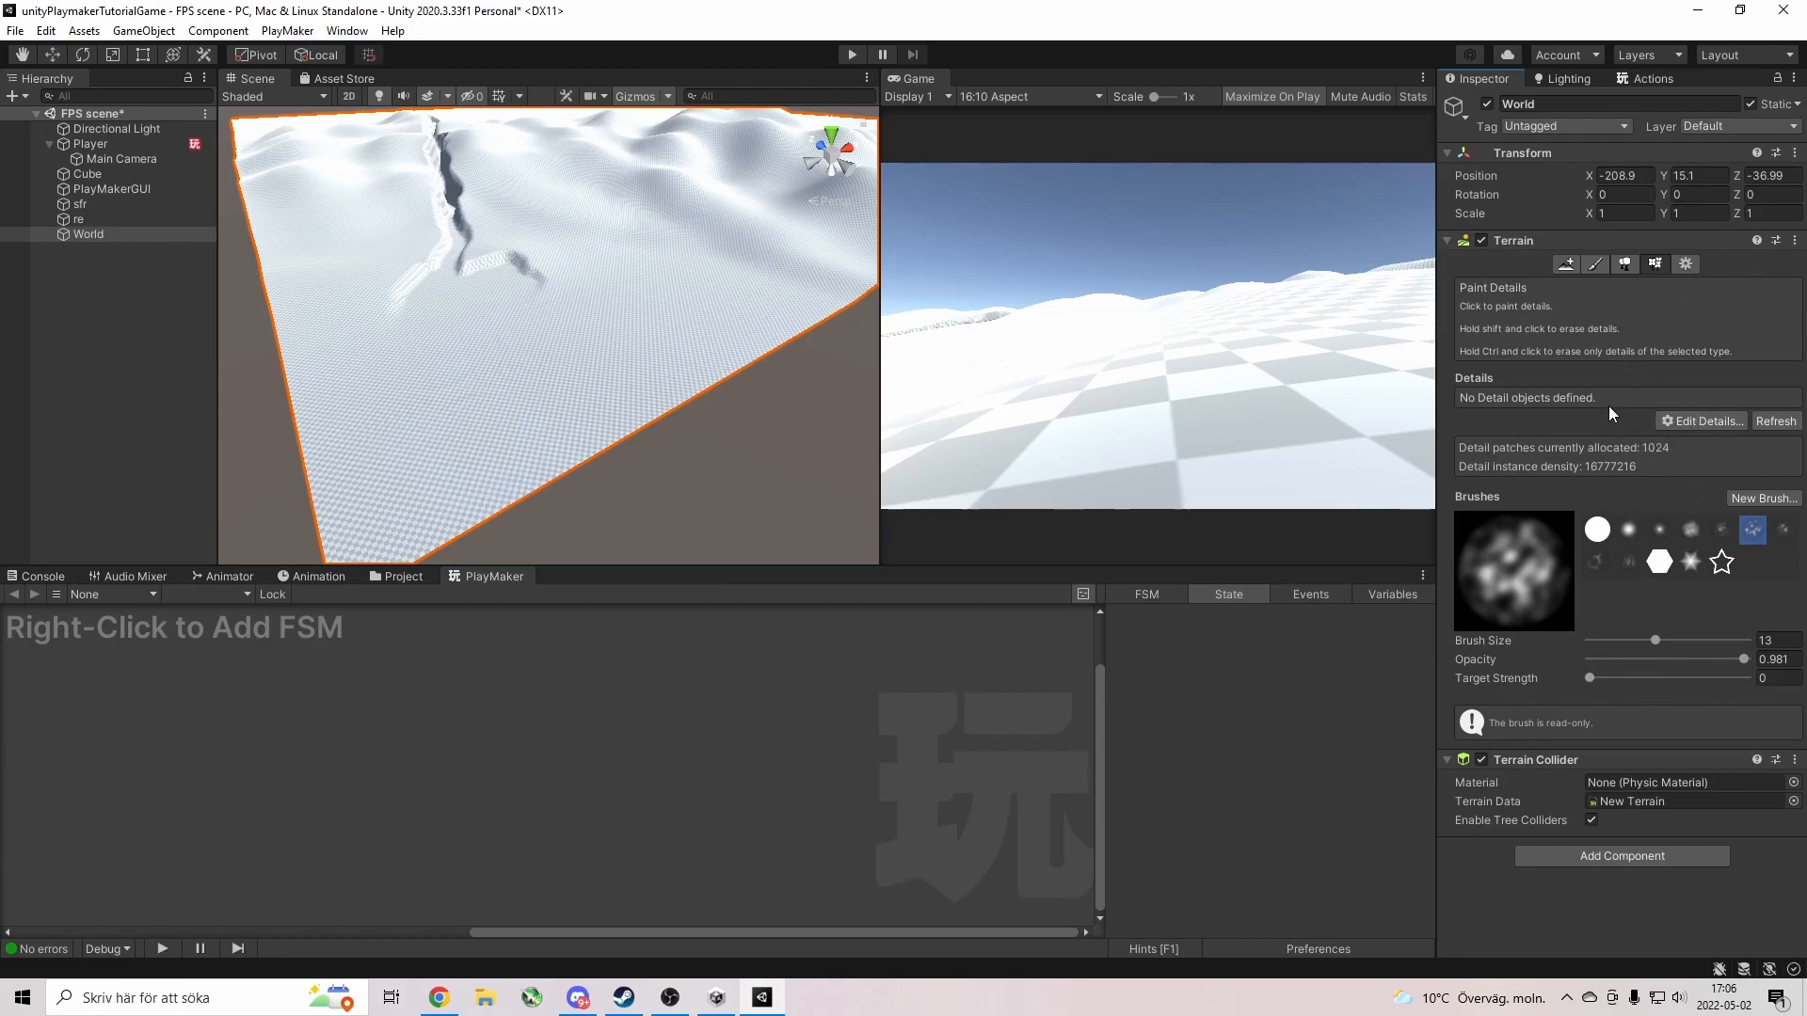
left_click(1596, 264)
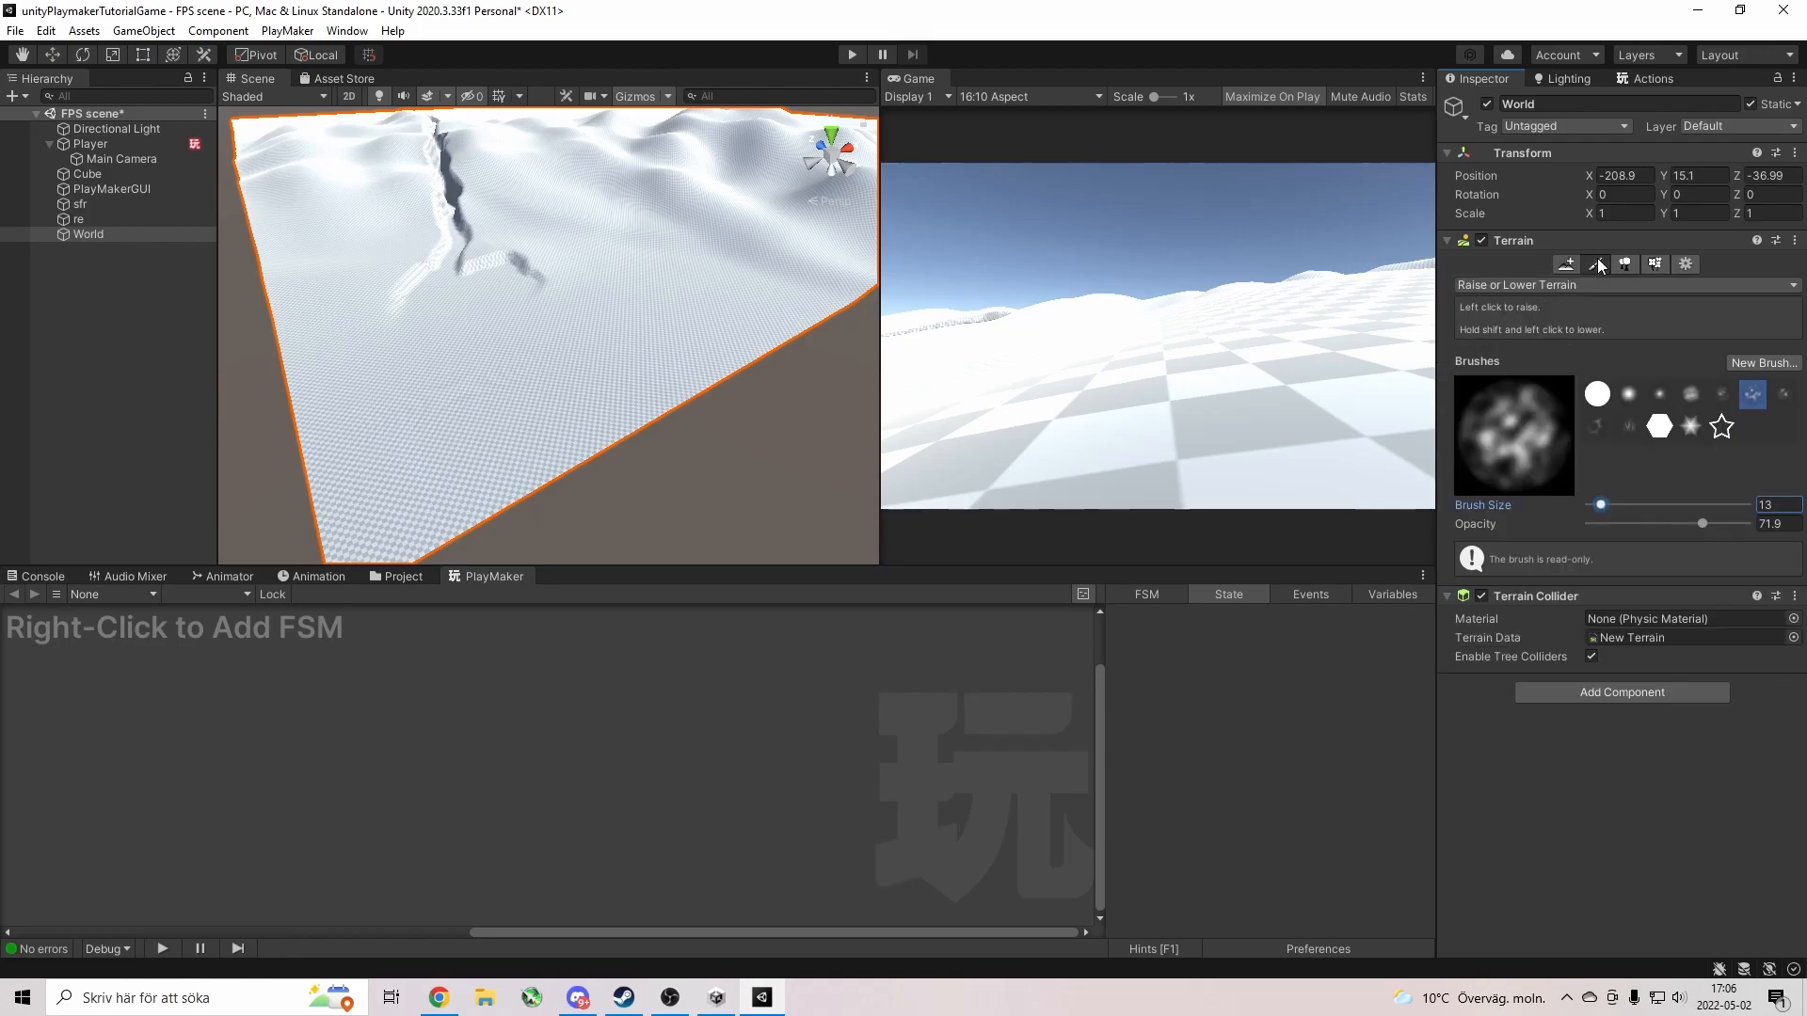
left_click(1686, 265)
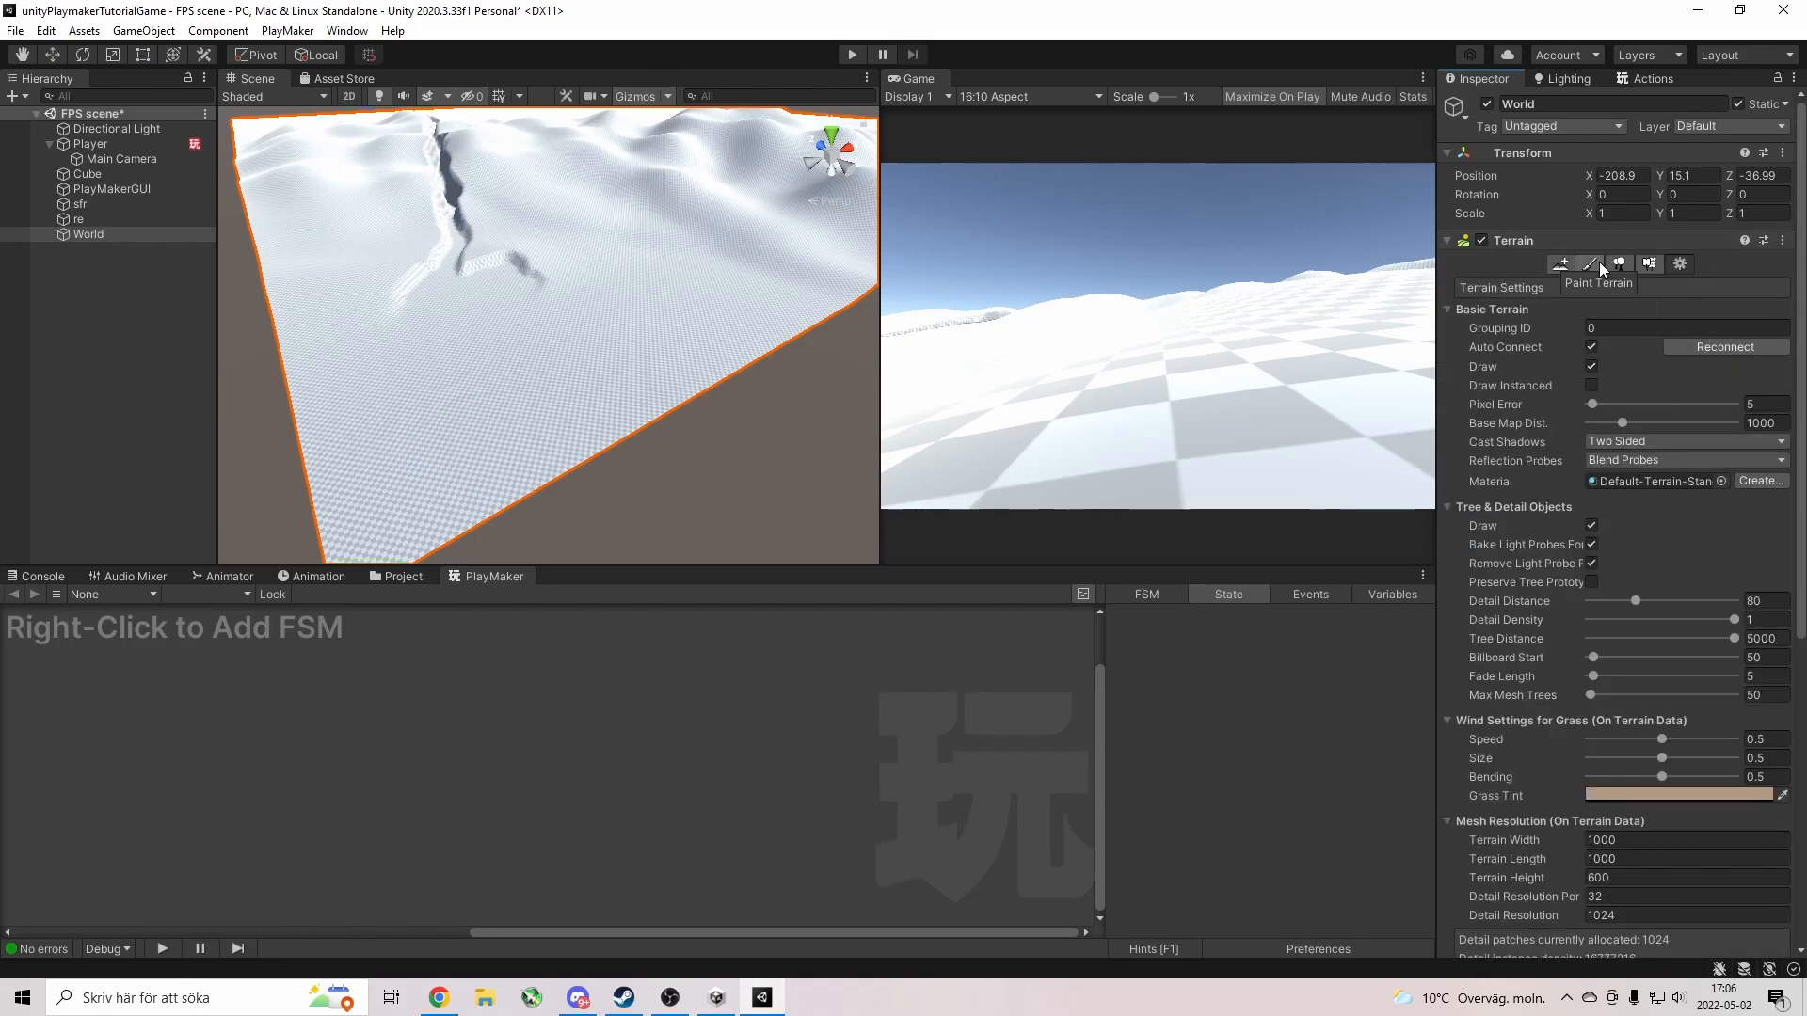
Set the Material field in the World terrain's Terrain Settings to GroundMat.
left_click(1722, 481)
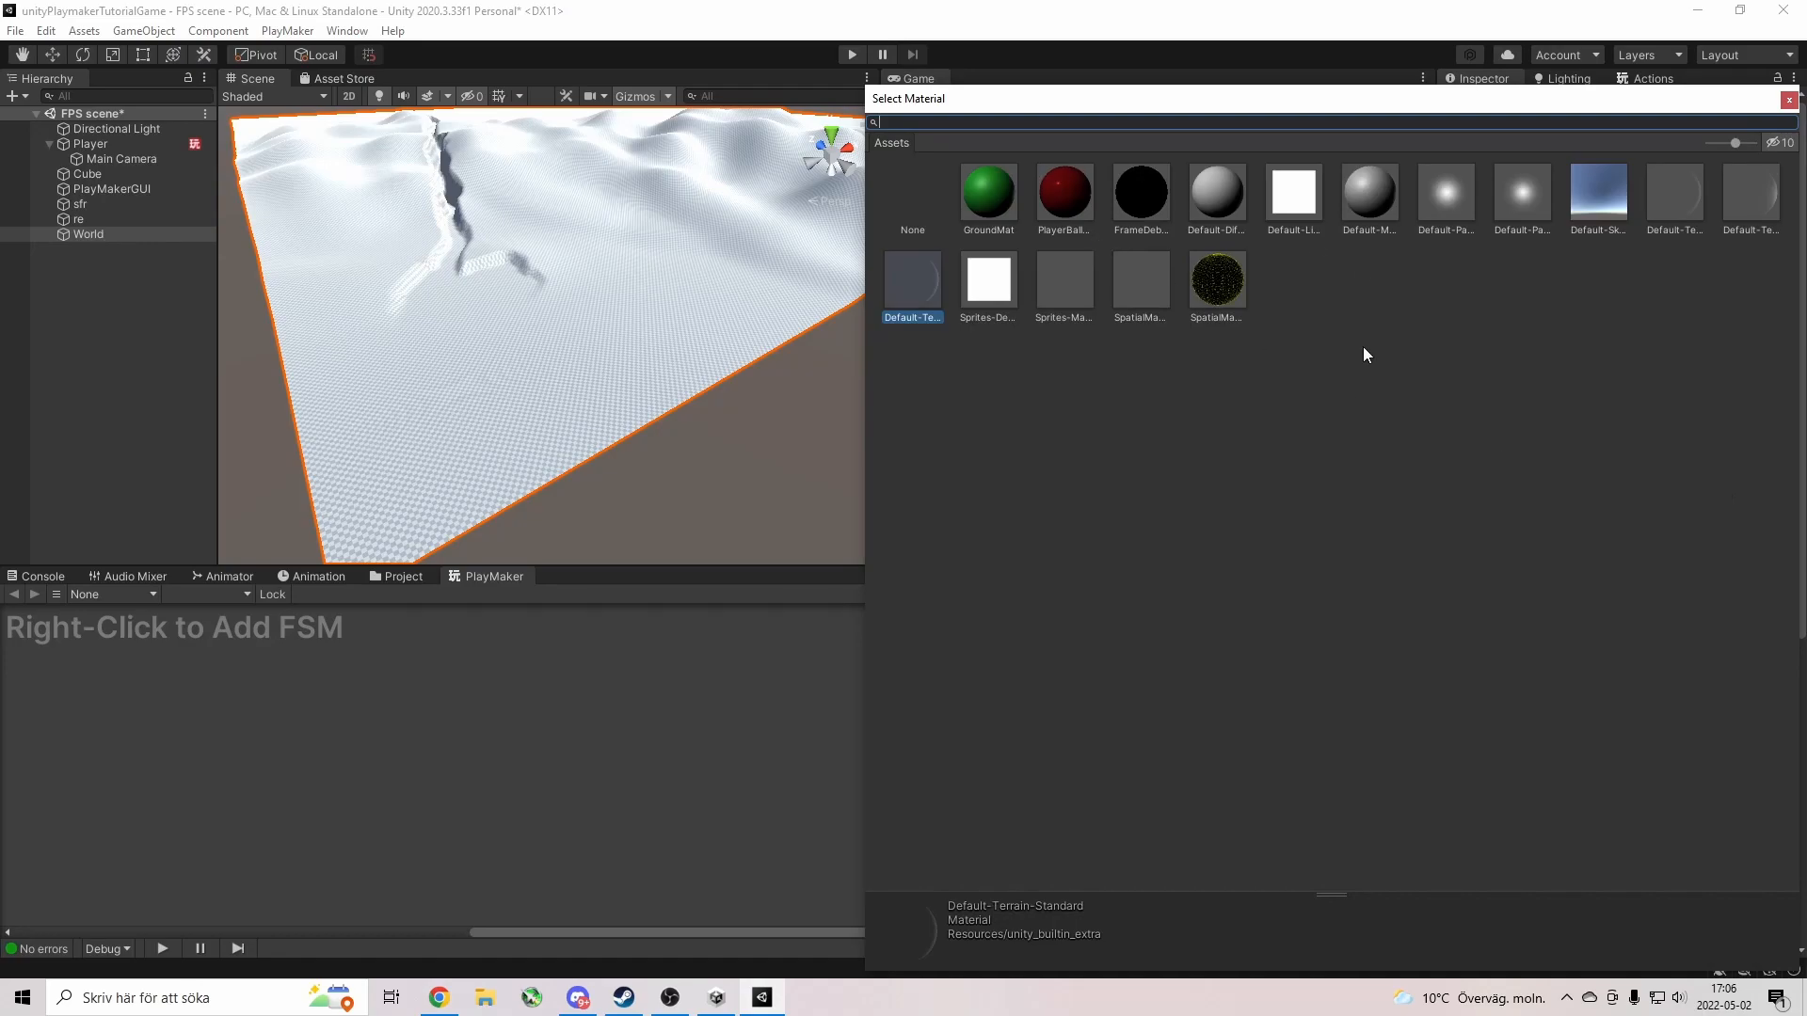
double_click(981, 195)
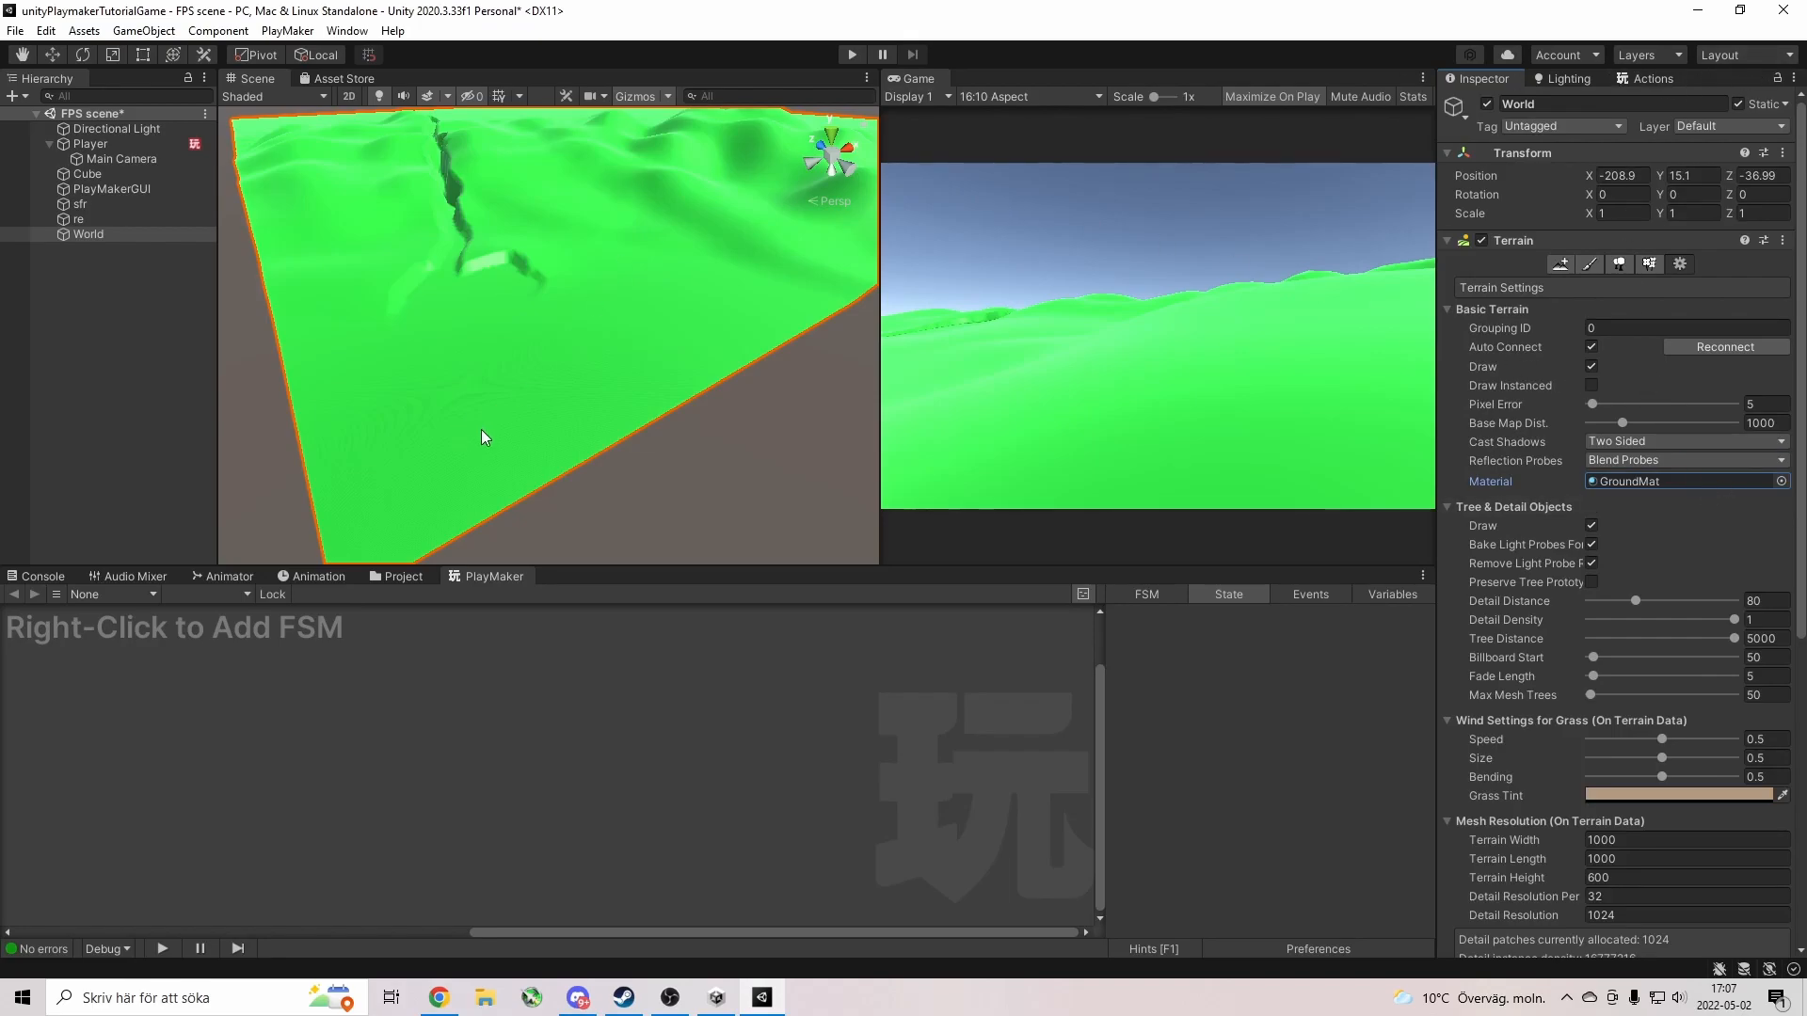
left_click(853, 54)
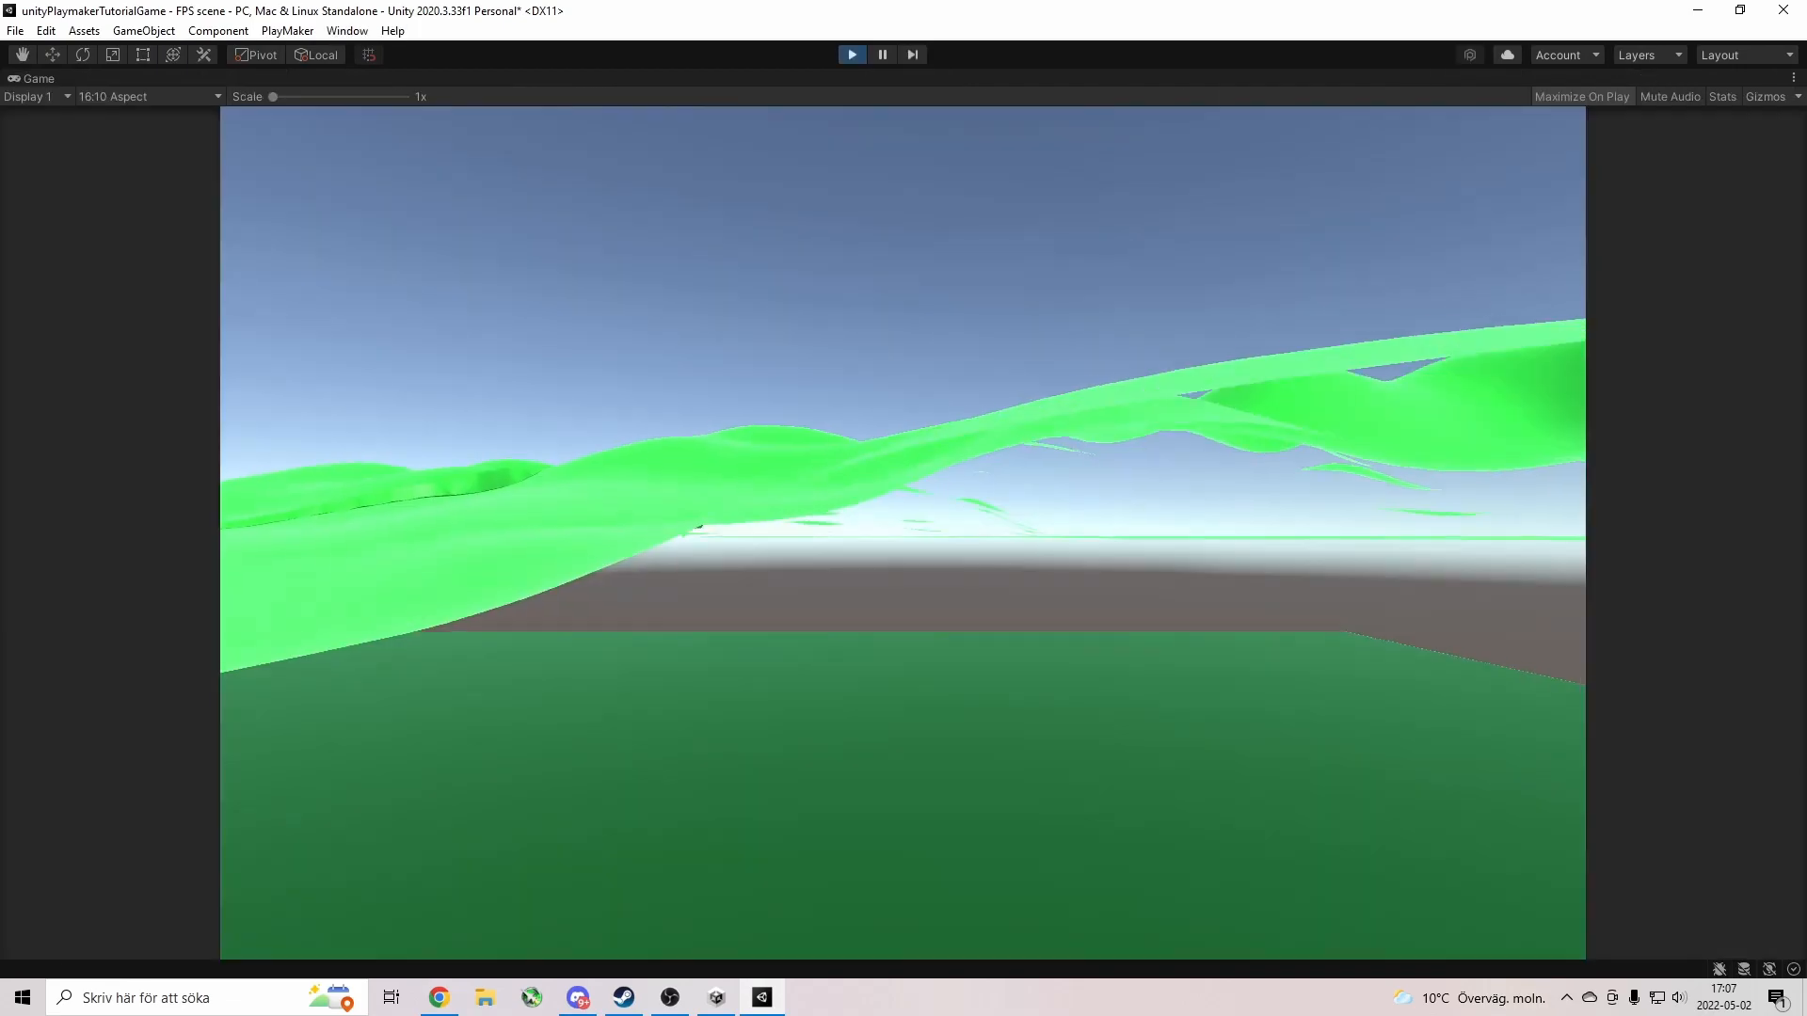
key("w")
key("w")
key("s")
key("w")
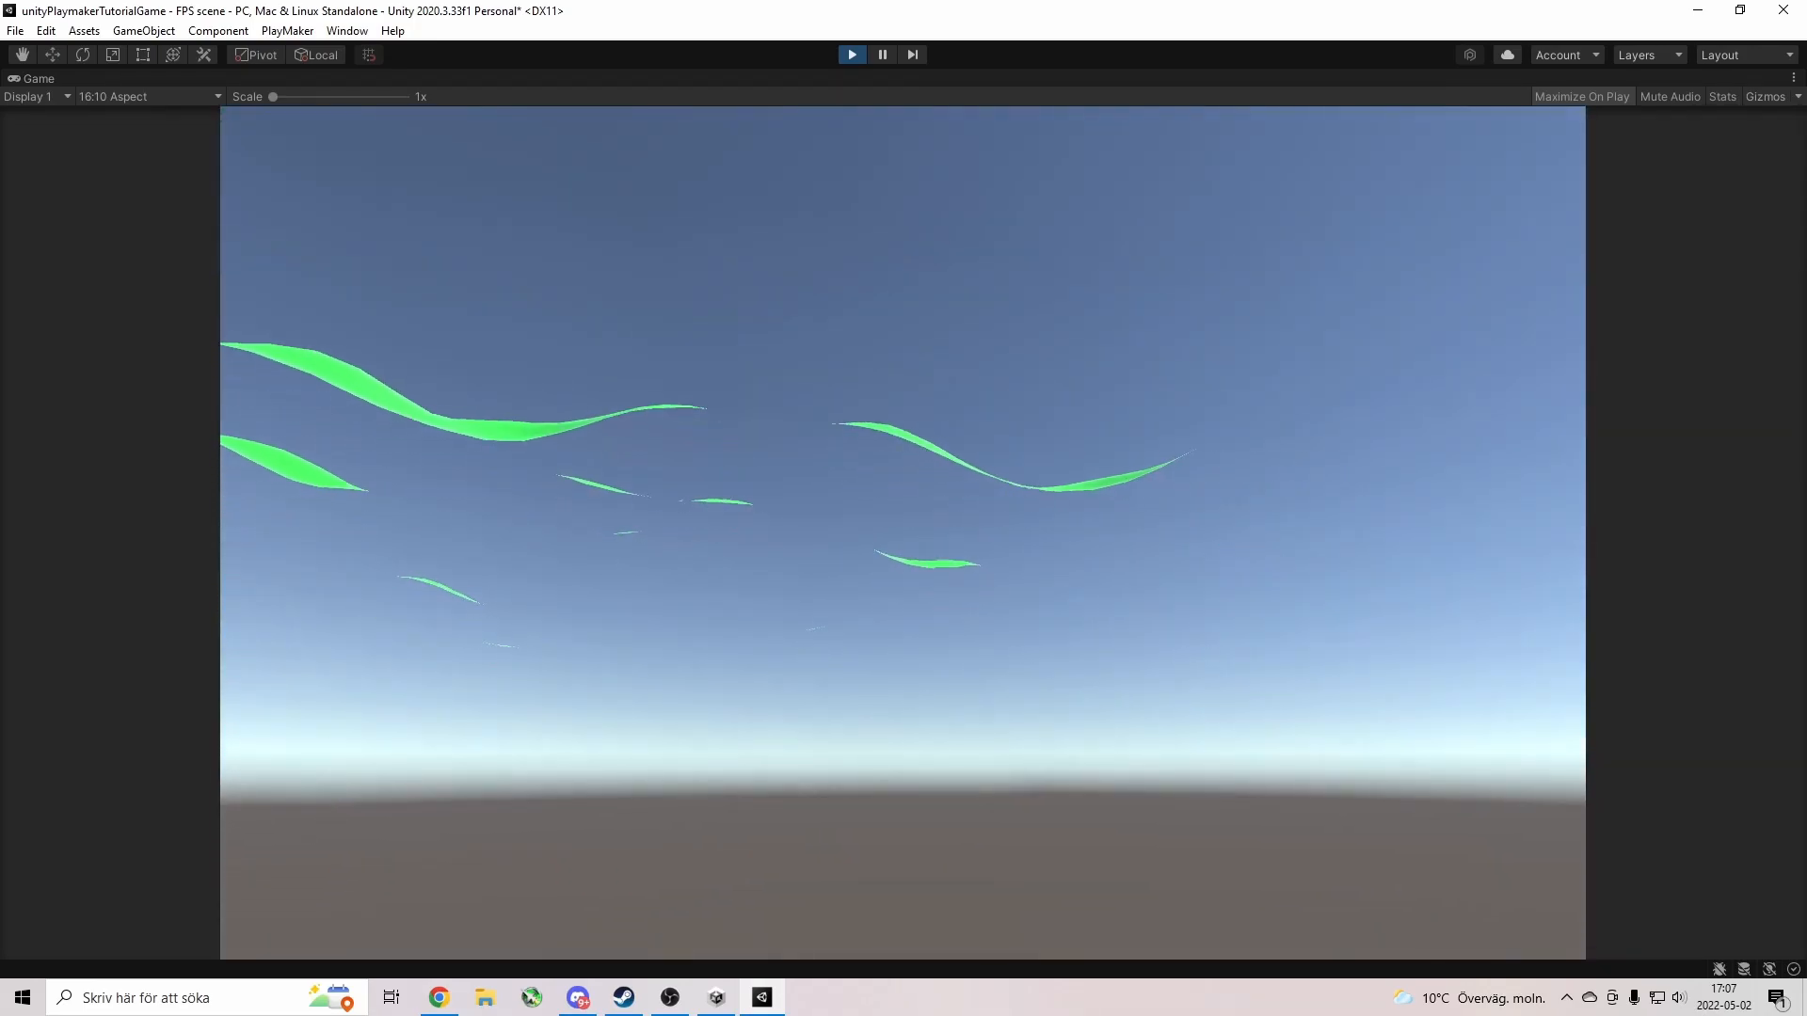
key("Escape")
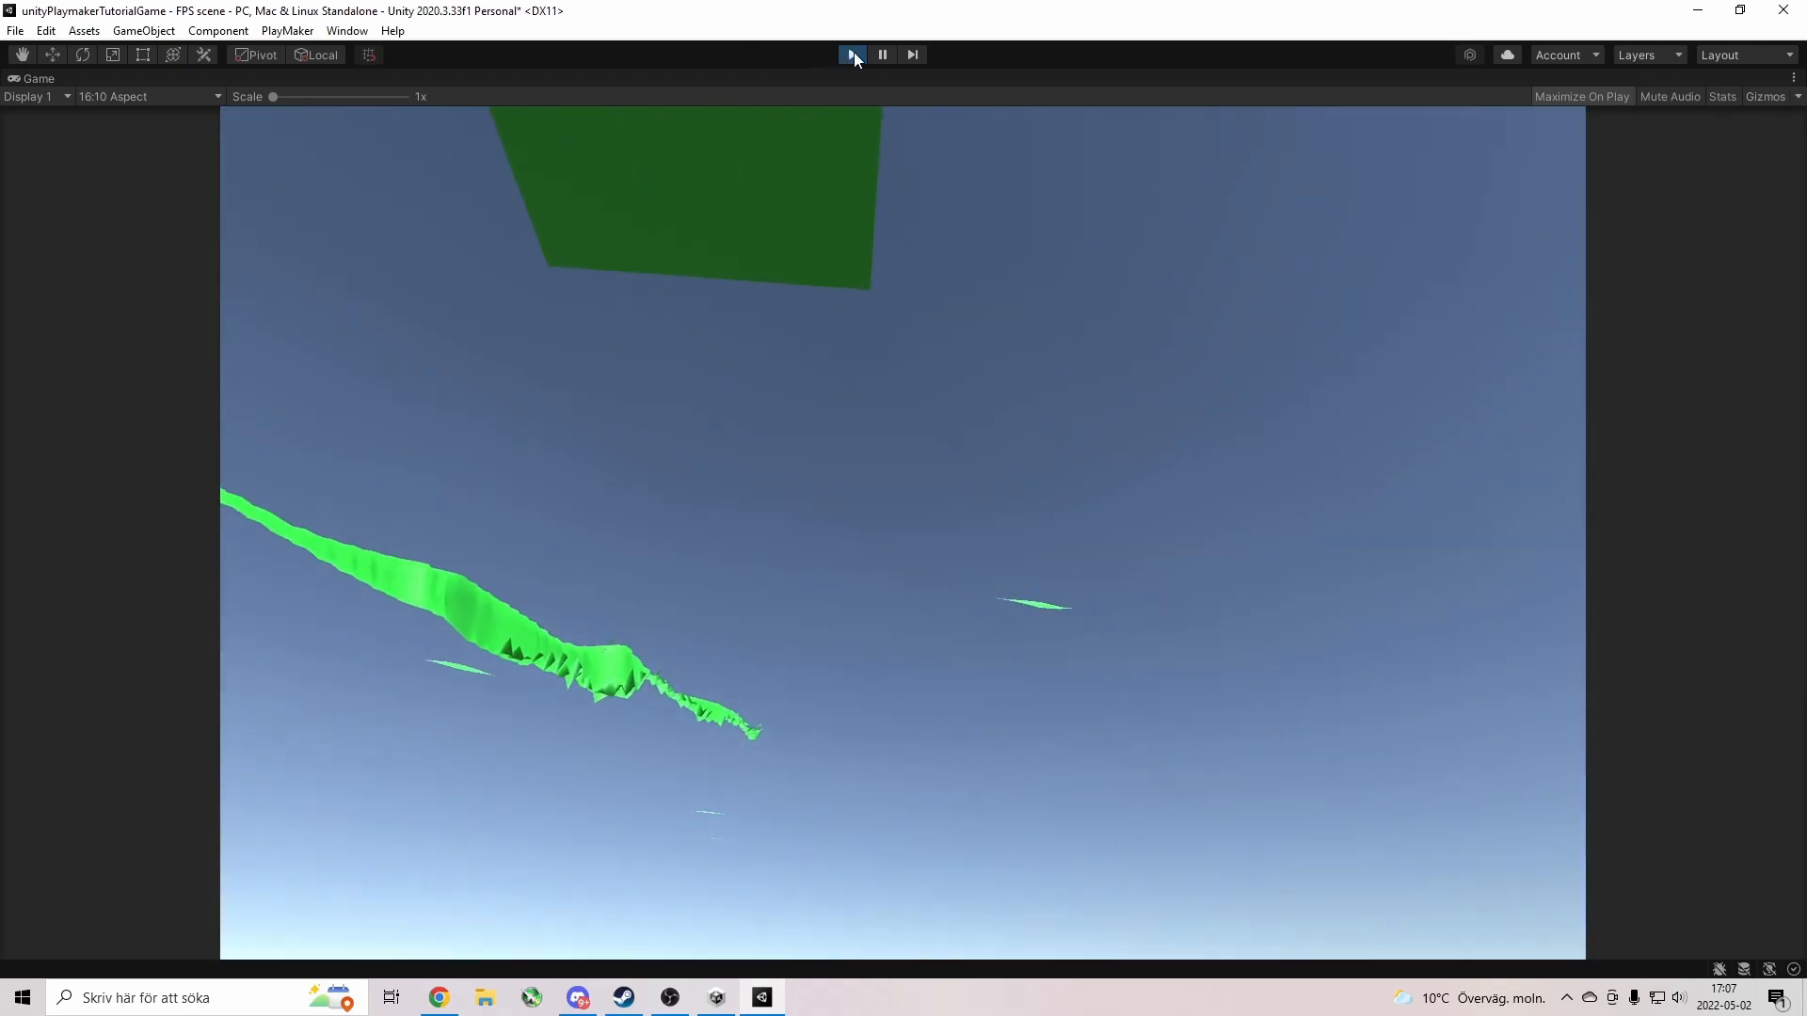
left_click(852, 53)
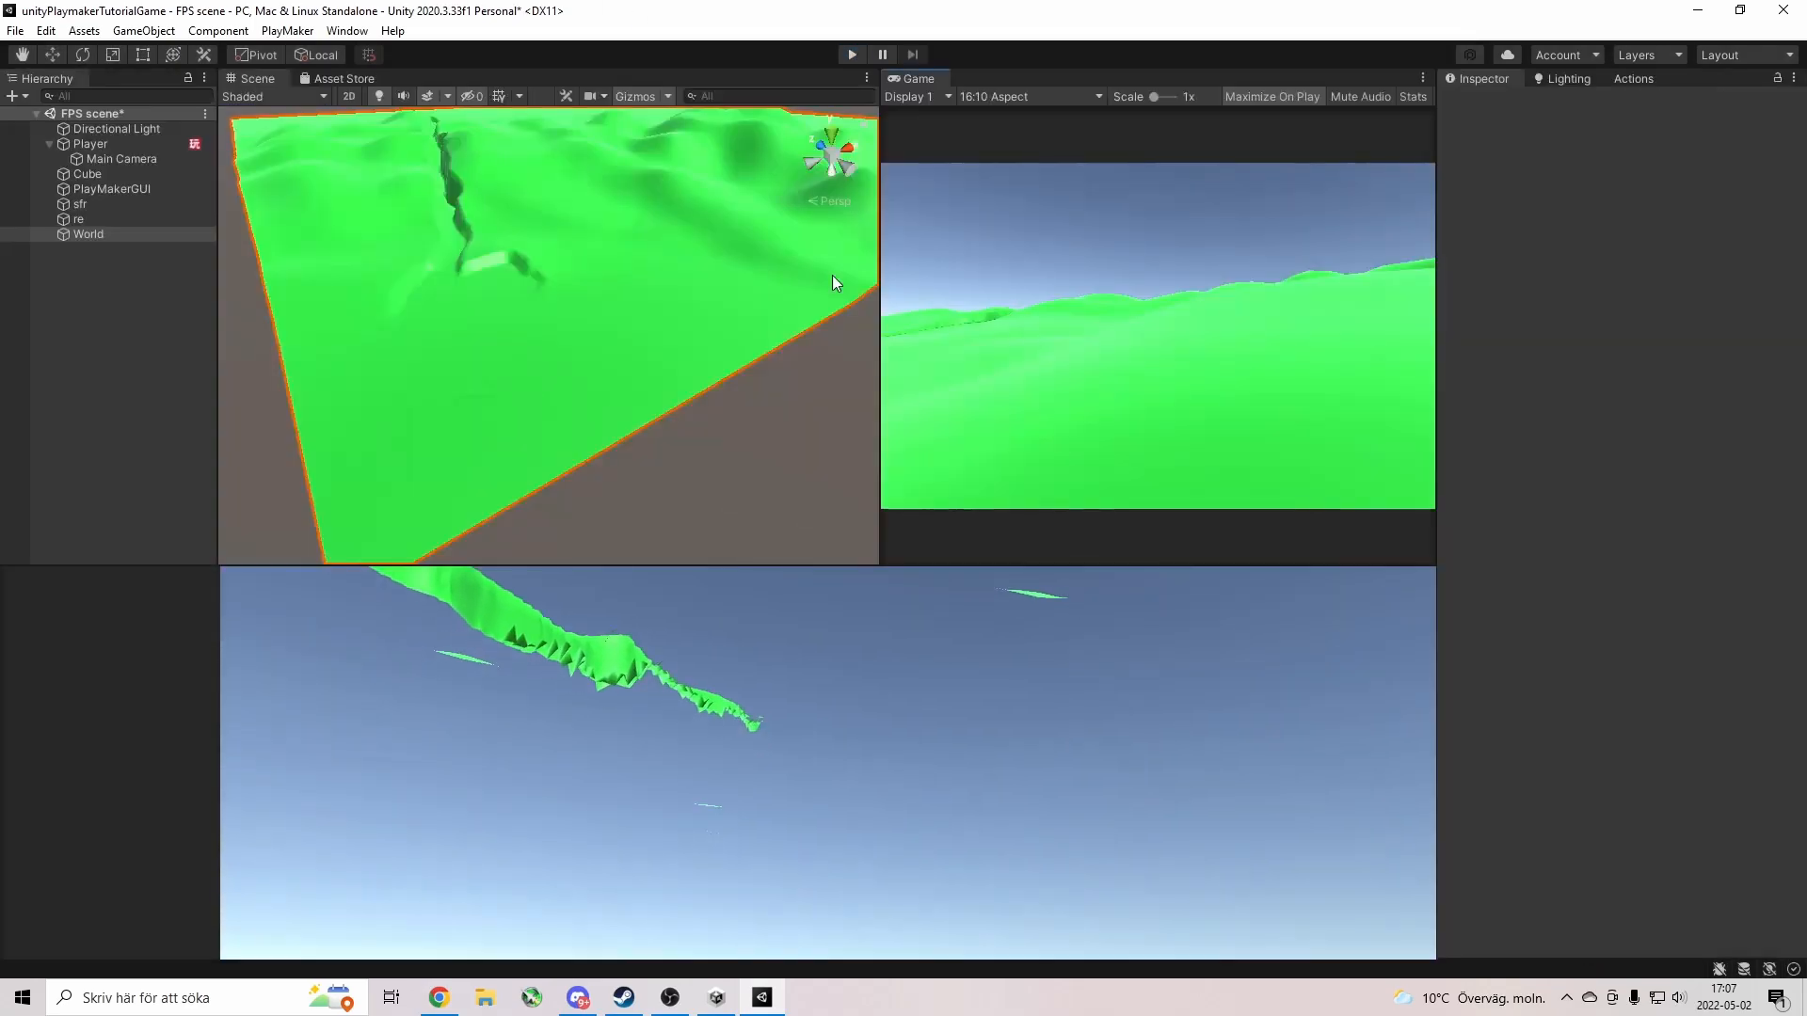